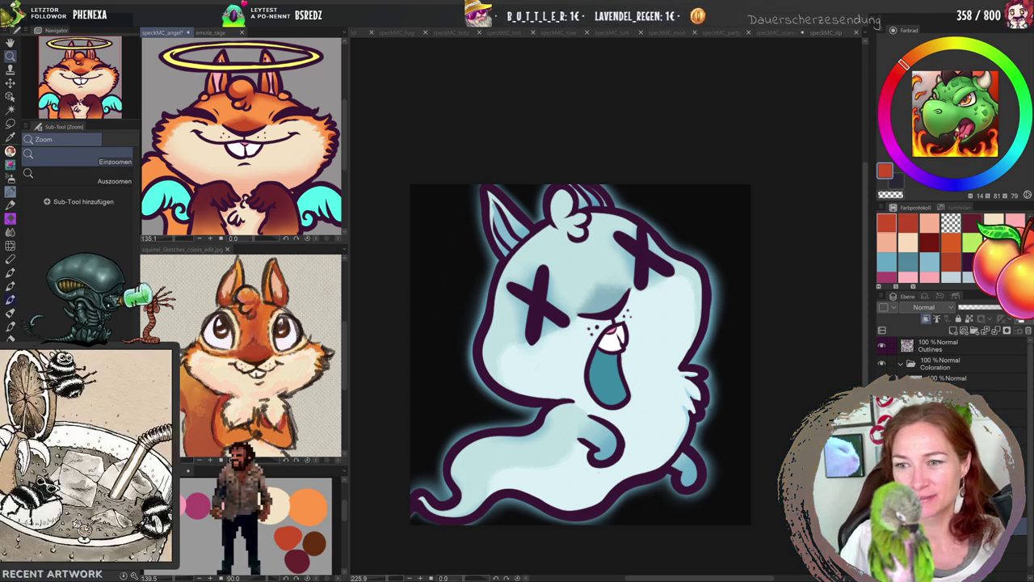
# Bring the speckMC_angry drawing to the front from the list of open emote files.
pyautogui.click(824, 33)
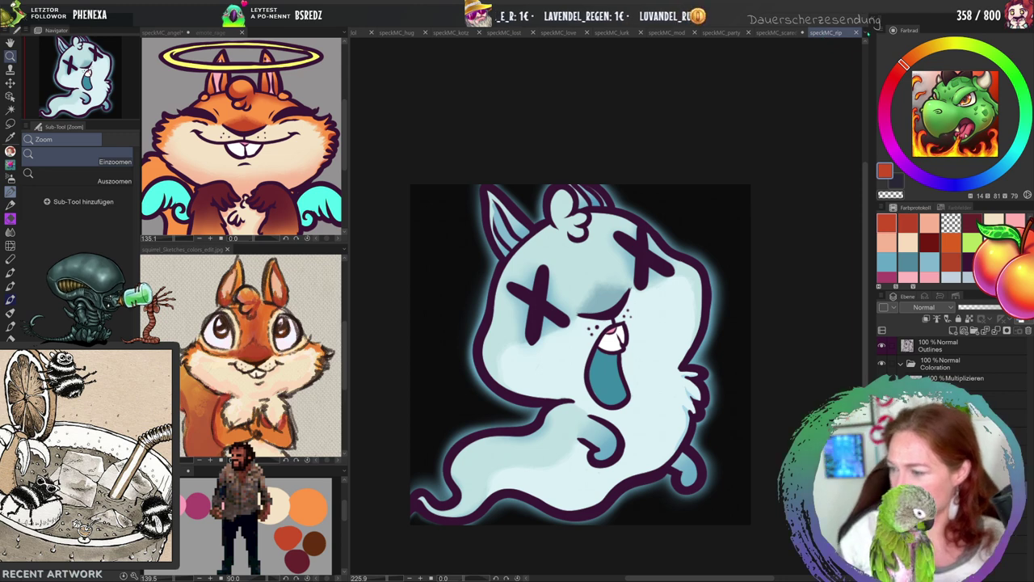
pyautogui.click(867, 33)
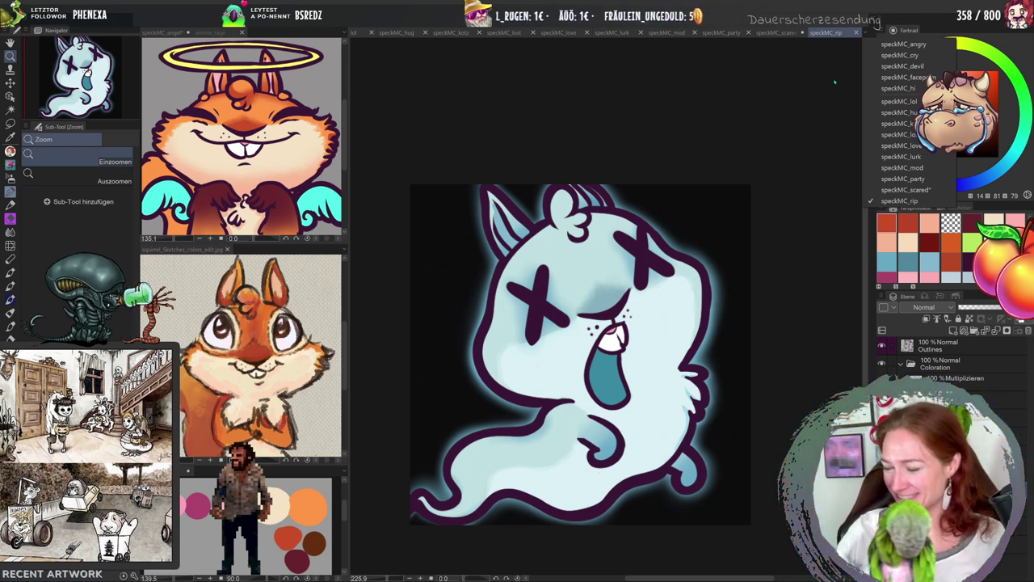
pyautogui.click(834, 81)
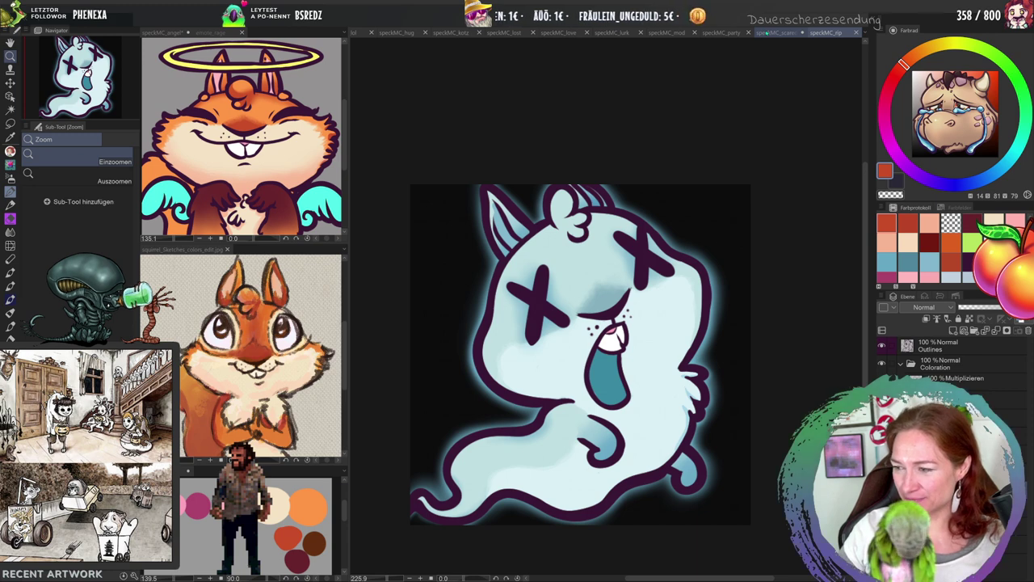
pyautogui.click(867, 33)
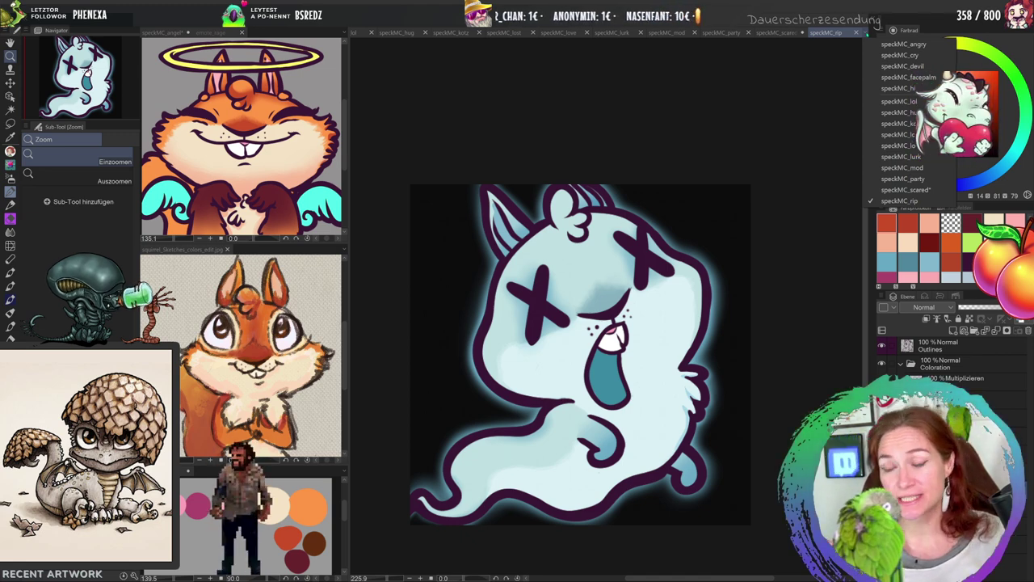
pyautogui.click(903, 44)
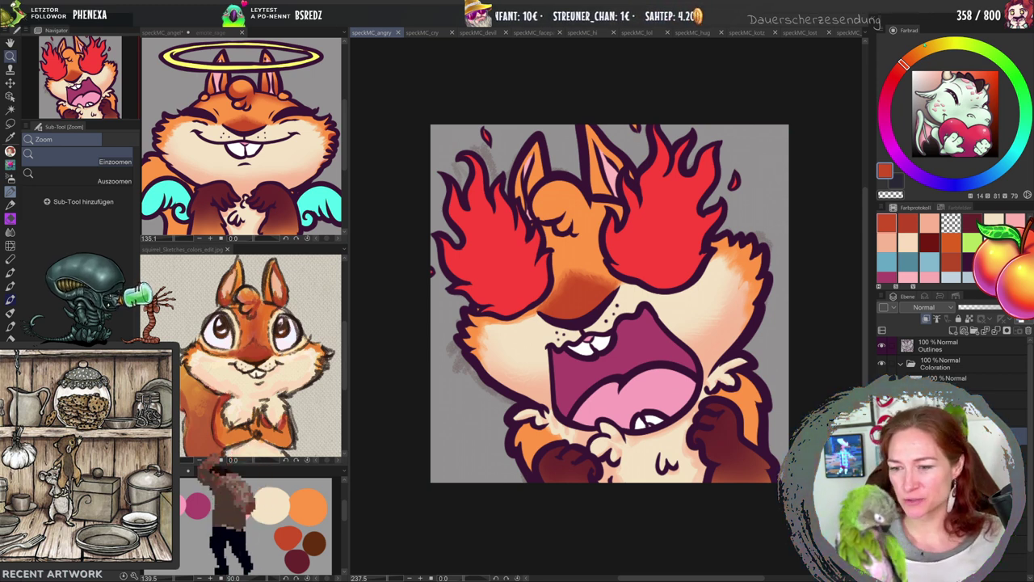
# Pick up the reddish-brown shadow colour (15, 81, 80) from the angel squirrel's forehead tuft as the drawing colour.
pyautogui.press('m')
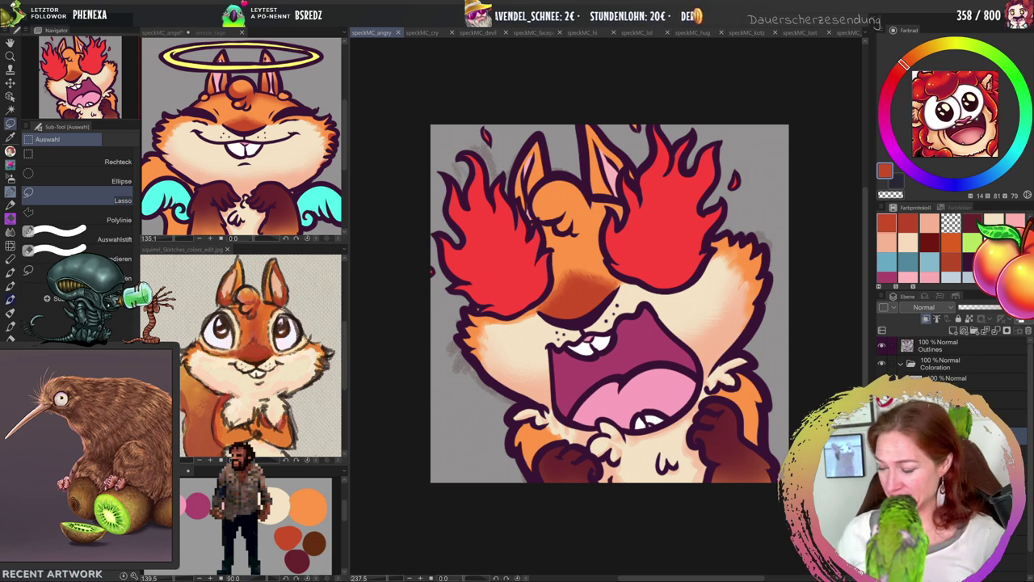
pyautogui.scroll(-2, 949, 363)
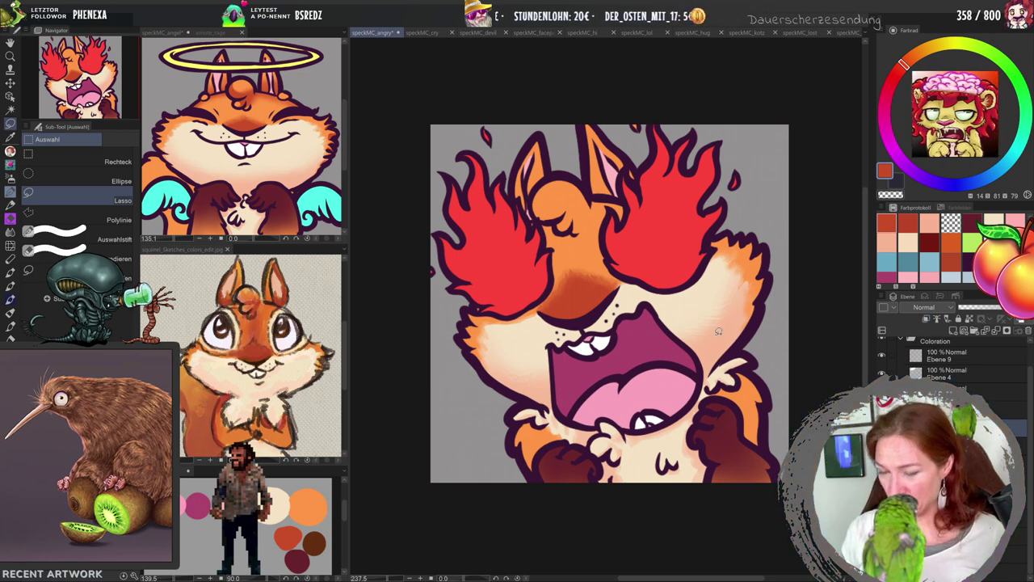
pyautogui.press('b')
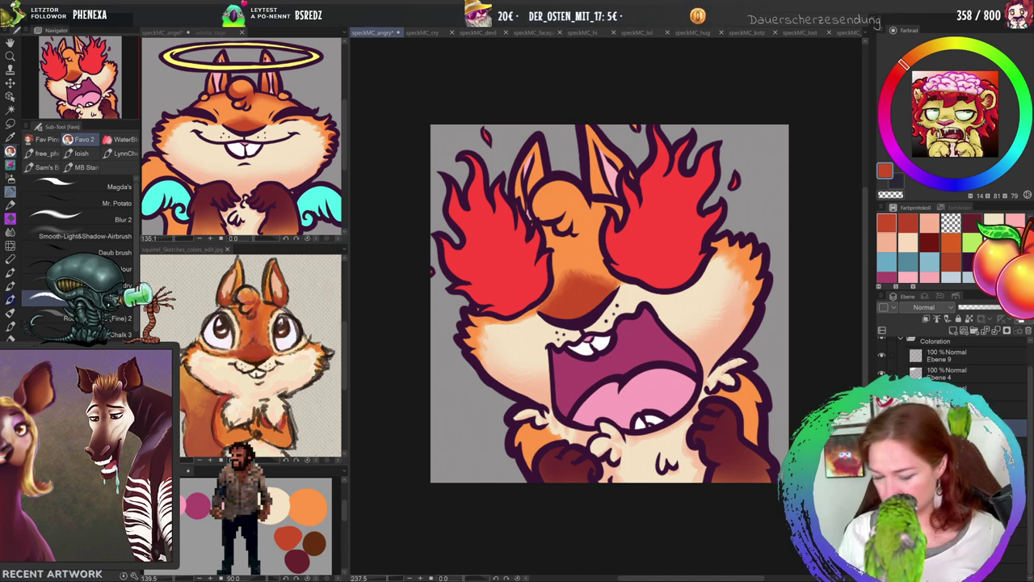
pyautogui.press('x')
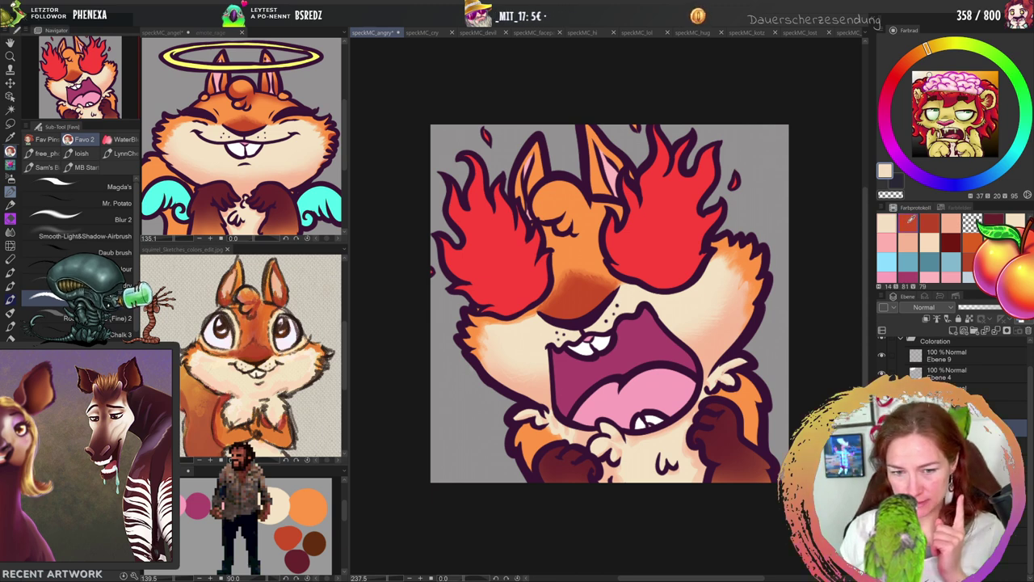
pyautogui.press('x')
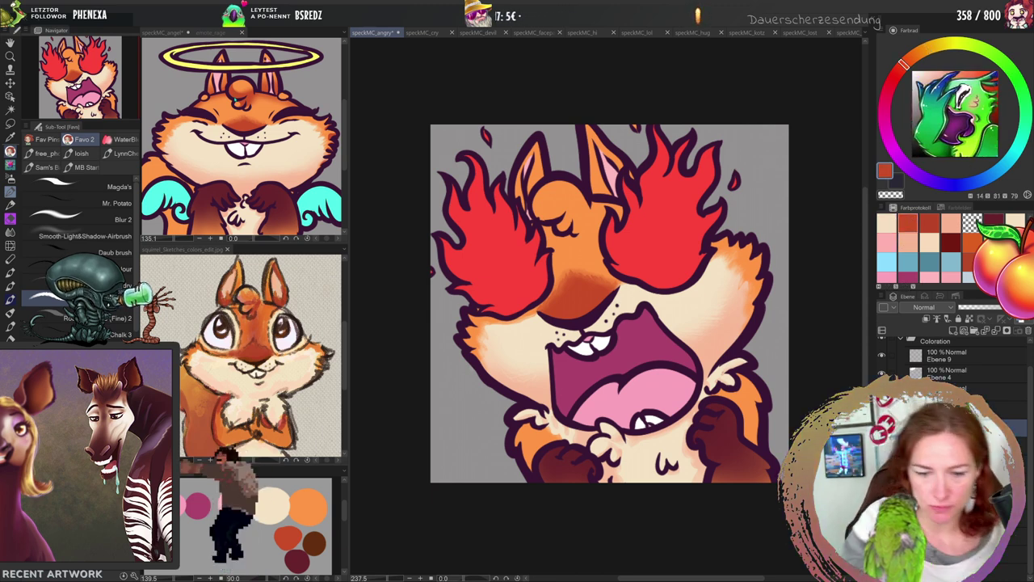
pyautogui.click(236, 89)
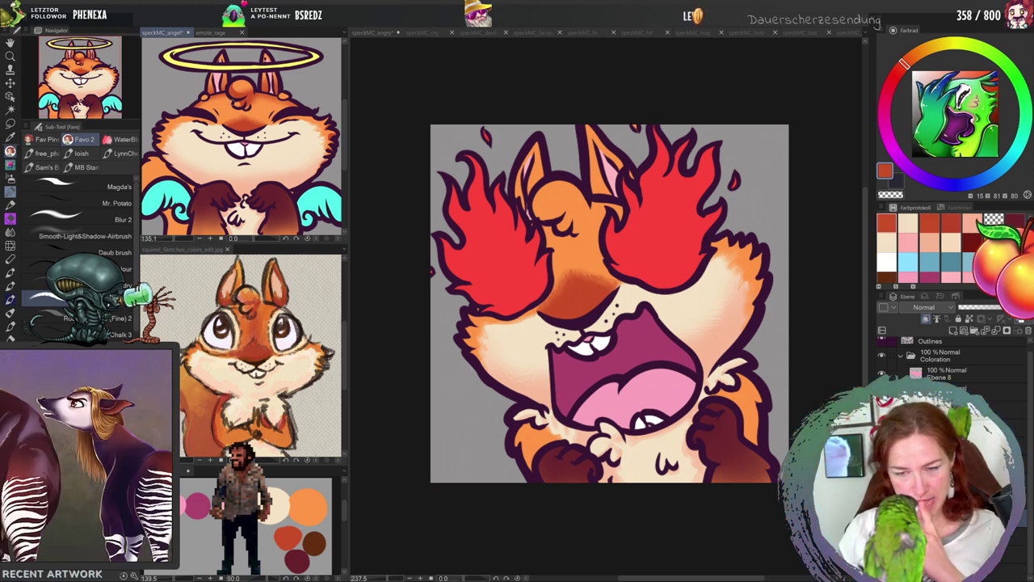
pyautogui.press('p')
pyautogui.click(282, 540)
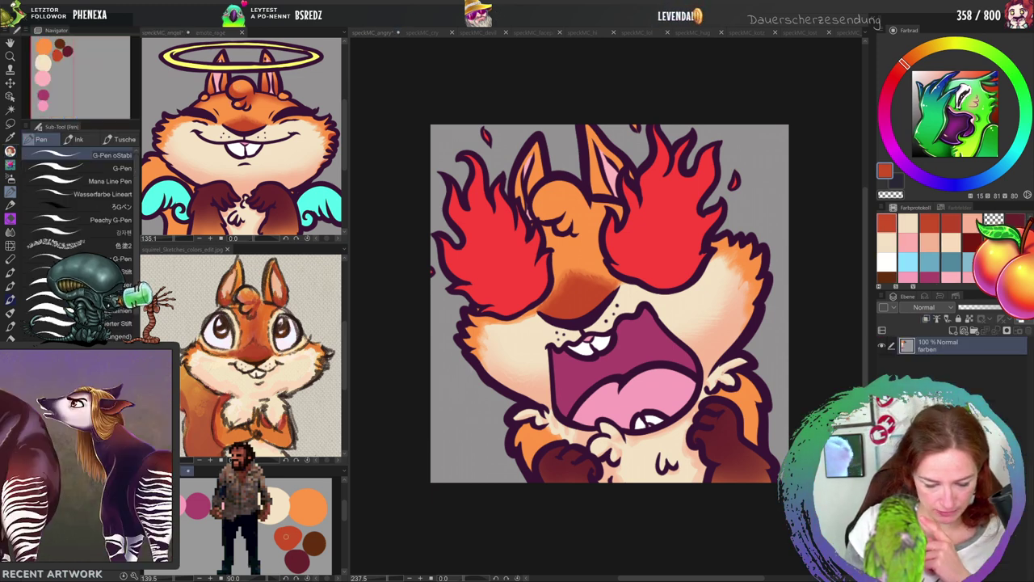
pyautogui.press('m')
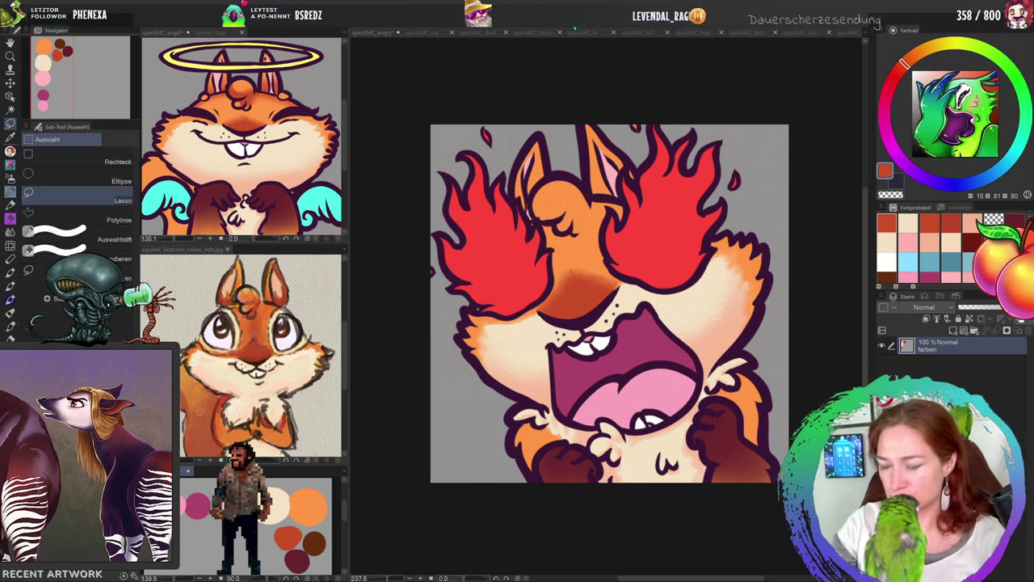
pyautogui.click(311, 59)
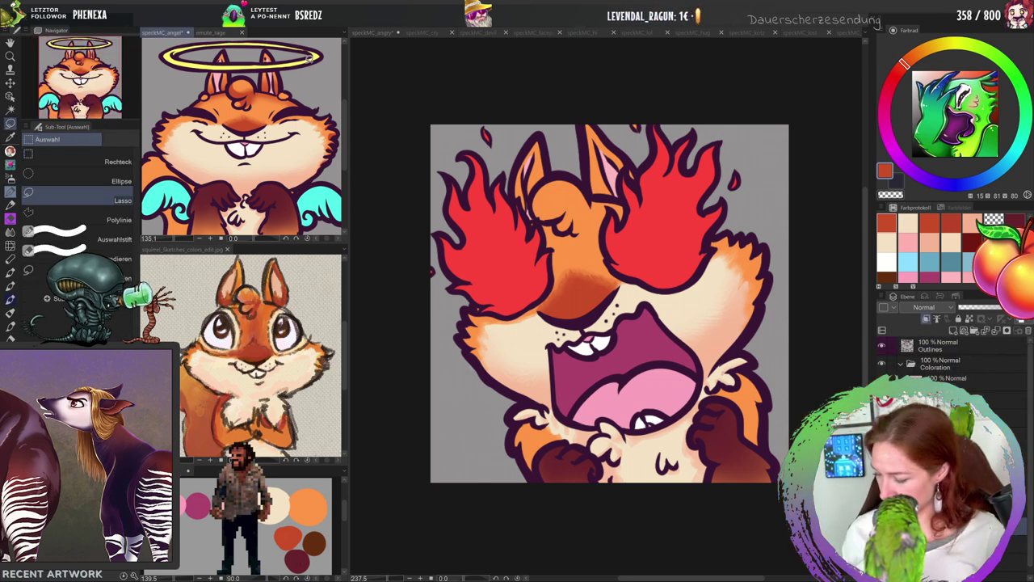
# Lasso the area below the angry squirrel's forehead tuft, airbrush a reddish-brown shadow into it with Sanft härter, and clear the selection.
pyautogui.hotkey('ctrl', 'Tab')
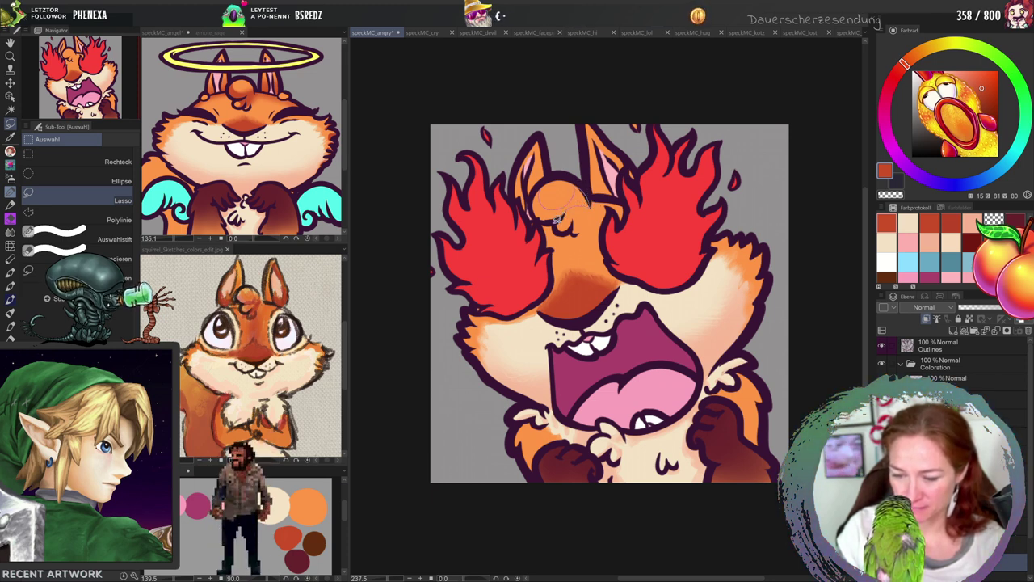
pyautogui.moveTo(556, 218)
pyautogui.mouseDown()
pyautogui.moveTo(535, 208)
pyautogui.moveTo(565, 185)
pyautogui.moveTo(600, 203)
pyautogui.mouseUp()
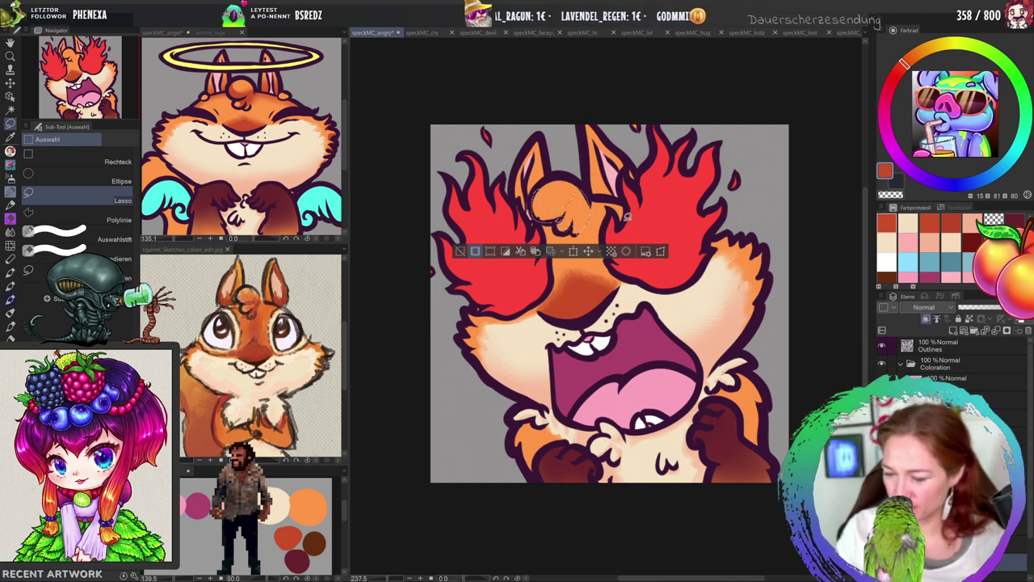
pyautogui.moveTo(601, 197)
pyautogui.mouseDown()
pyautogui.moveTo(545, 232)
pyautogui.moveTo(604, 231)
pyautogui.moveTo(543, 233)
pyautogui.moveTo(554, 220)
pyautogui.moveTo(575, 233)
pyautogui.mouseUp()
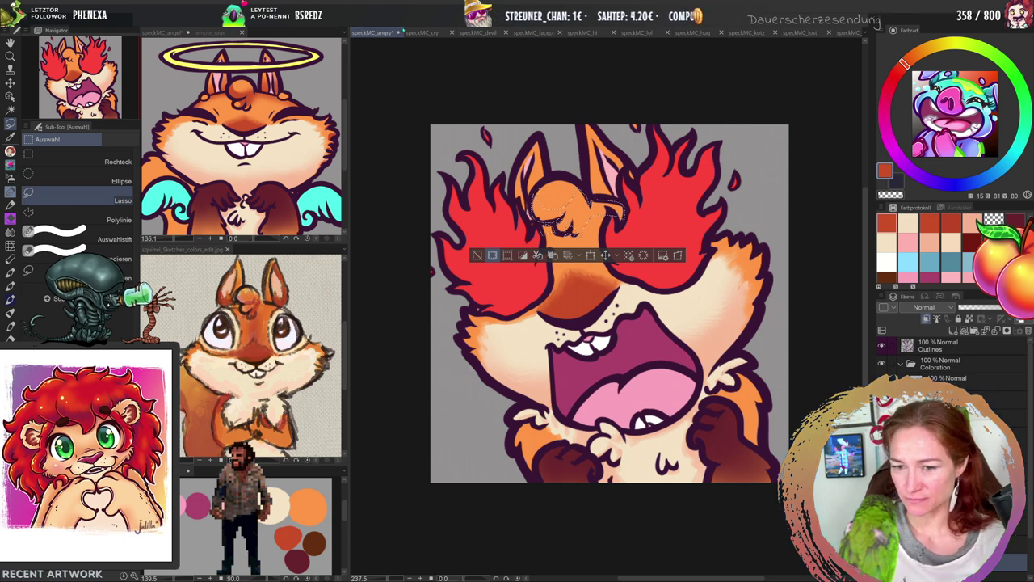
pyautogui.press('b')
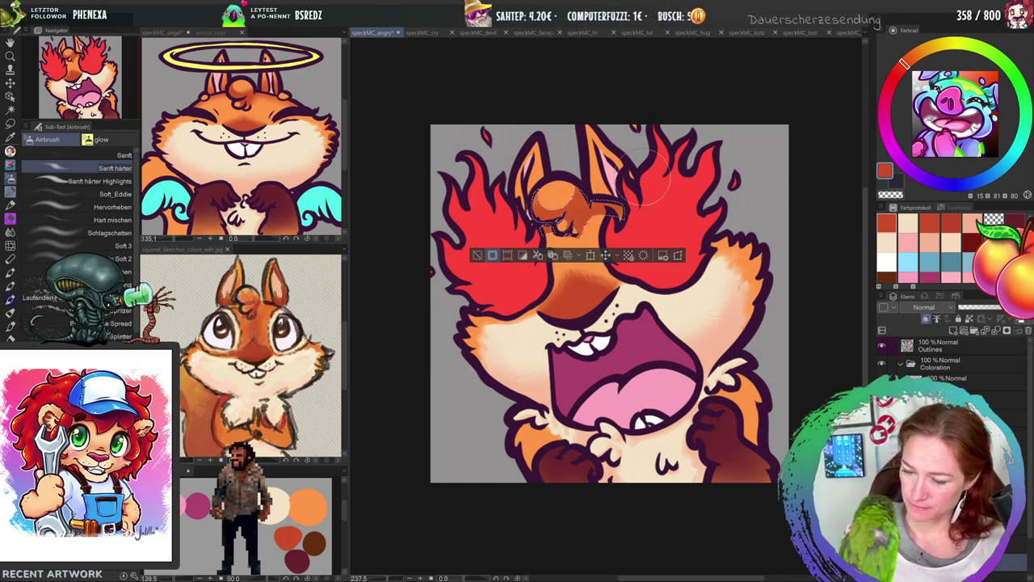
pyautogui.hotkey('ctrl', 'd')
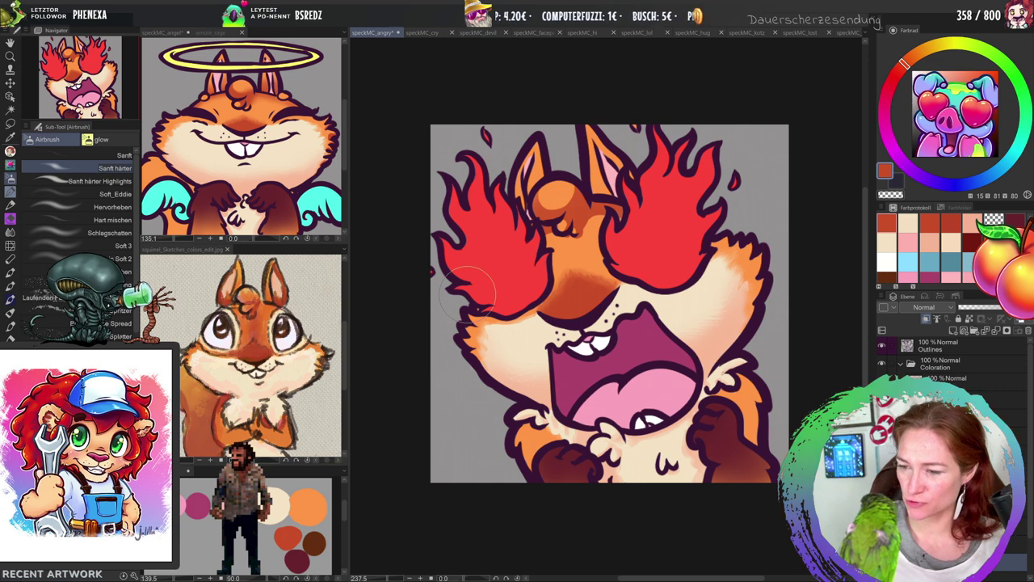
# Lasso both ears of the angry squirrel, airbrush reddish-brown shading inside the selection, and clear the selection.
pyautogui.press('m')
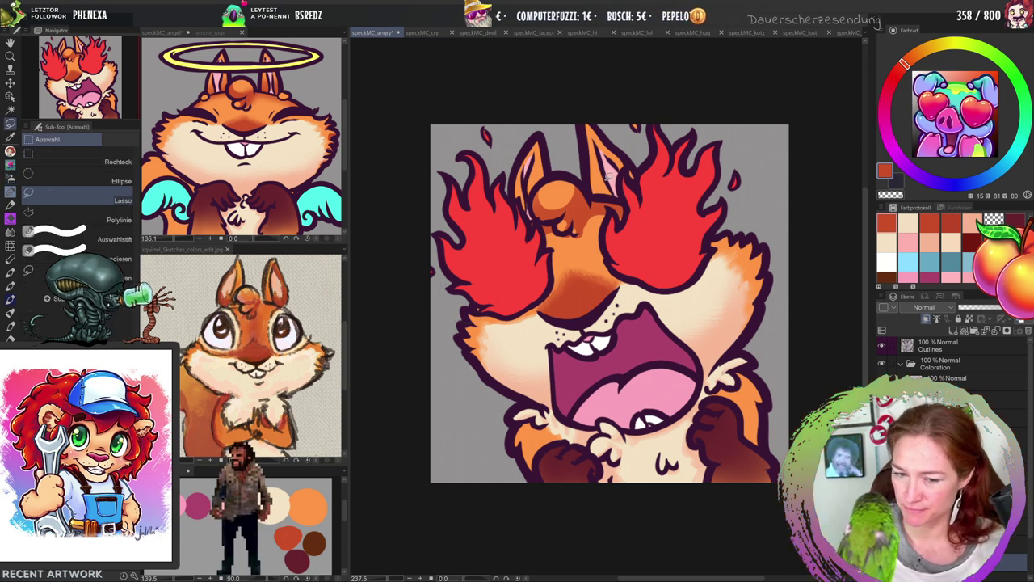
pyautogui.moveTo(636, 167)
pyautogui.mouseDown()
pyautogui.moveTo(594, 121)
pyautogui.moveTo(584, 127)
pyautogui.moveTo(595, 191)
pyautogui.moveTo(643, 180)
pyautogui.mouseUp()
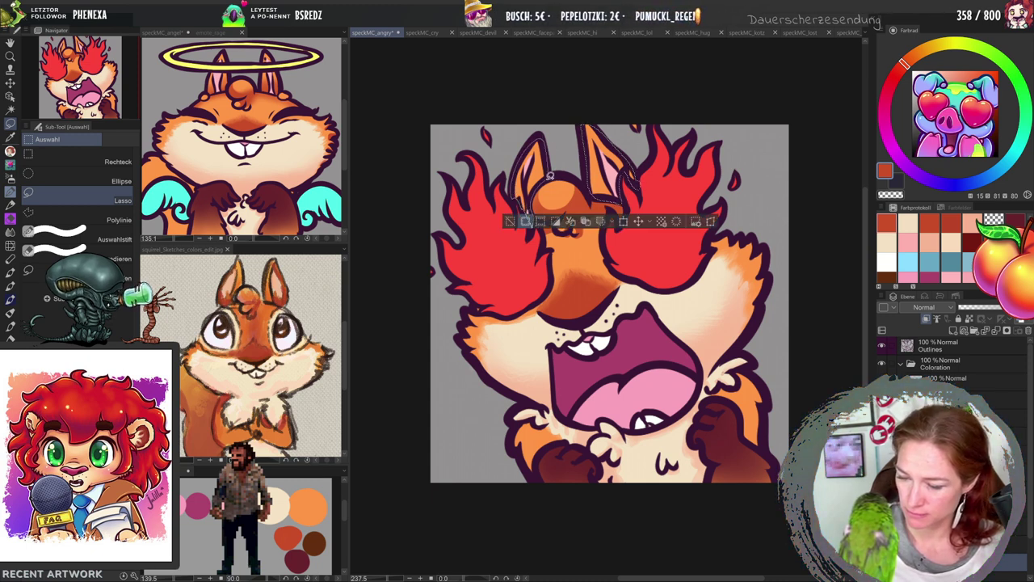
pyautogui.press('b')
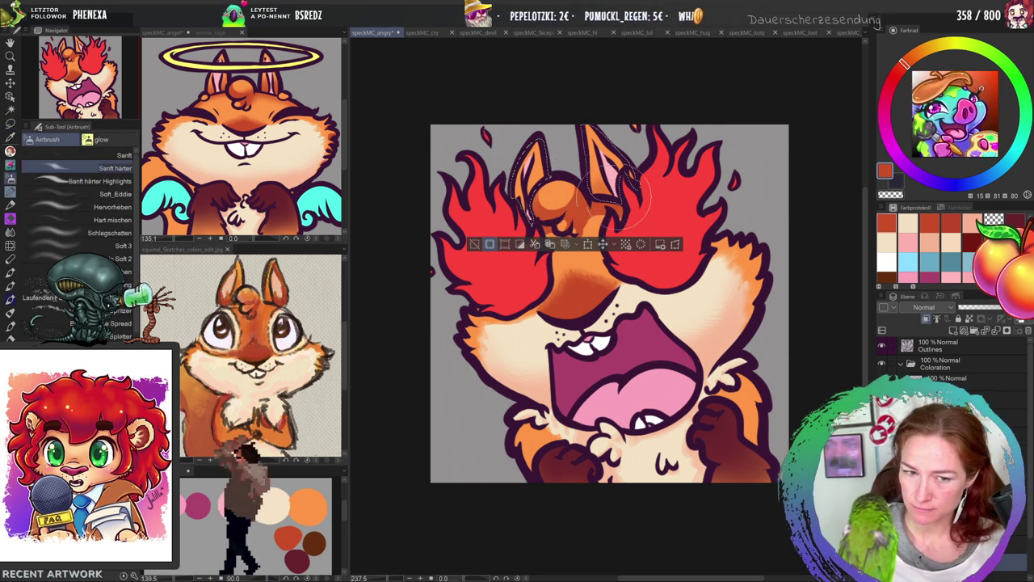
pyautogui.moveTo(630, 188)
pyautogui.mouseDown()
pyautogui.moveTo(617, 202)
pyautogui.moveTo(635, 198)
pyautogui.mouseUp()
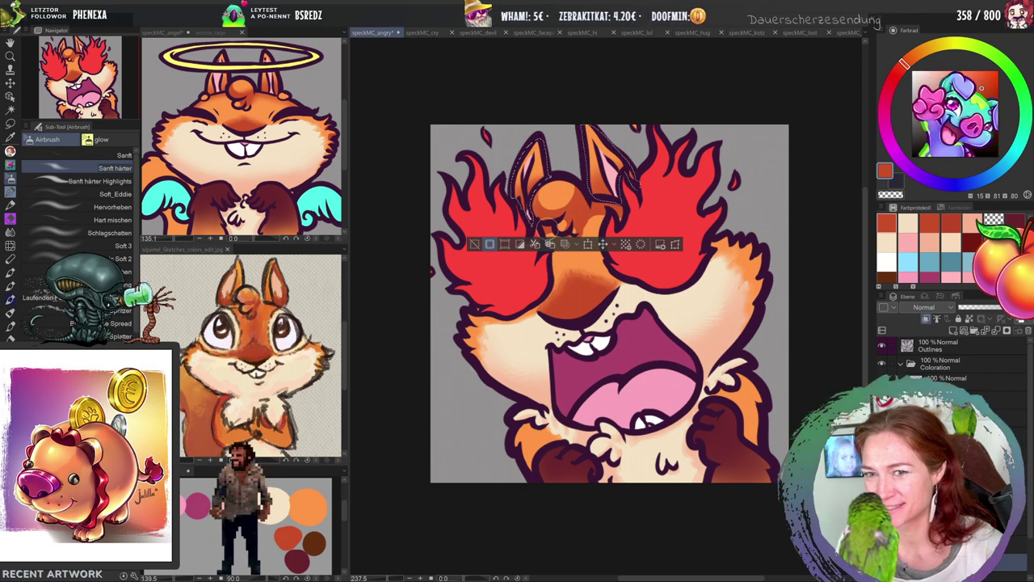
pyautogui.click(475, 244)
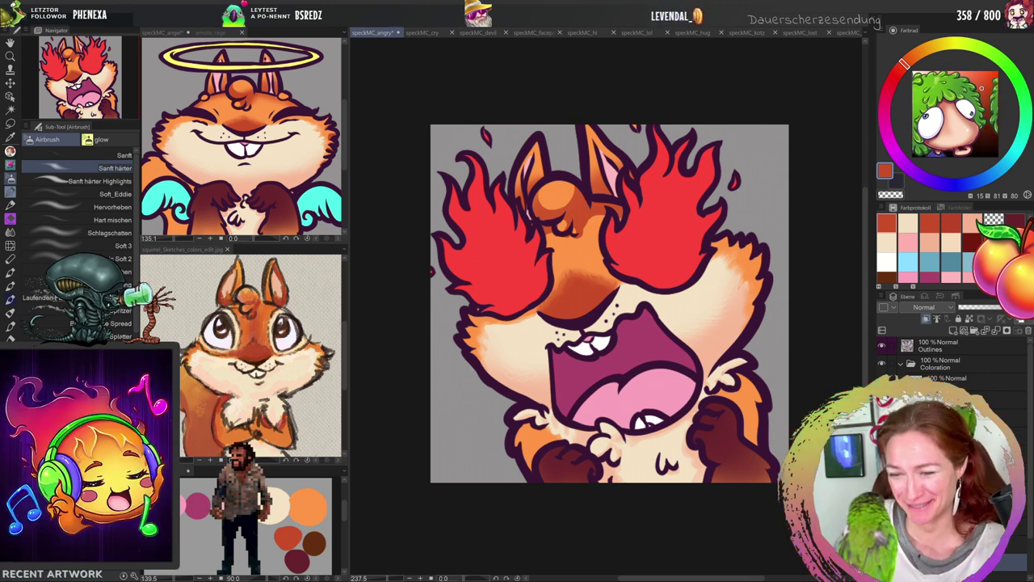
pyautogui.press('j')
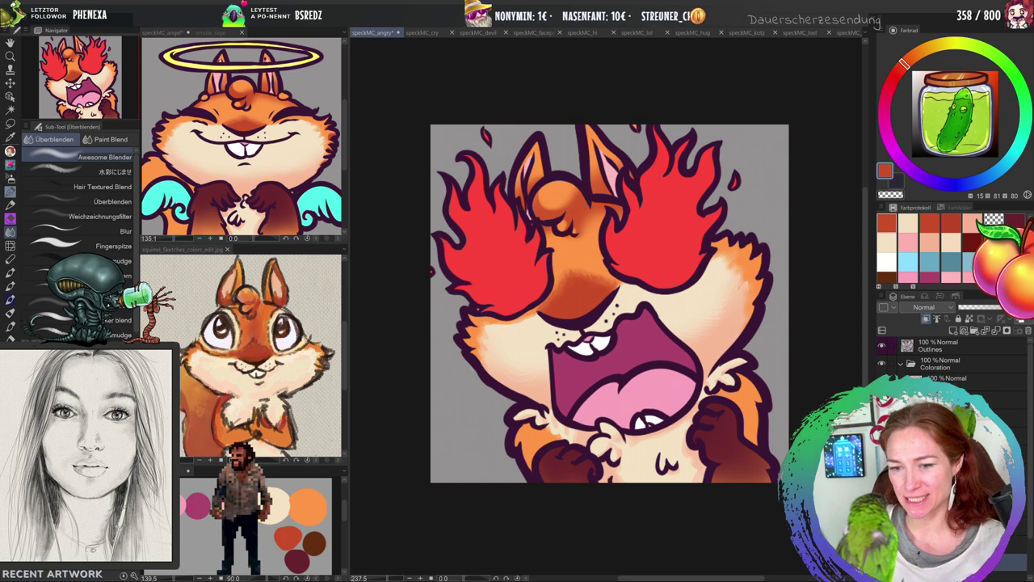
pyautogui.press('p')
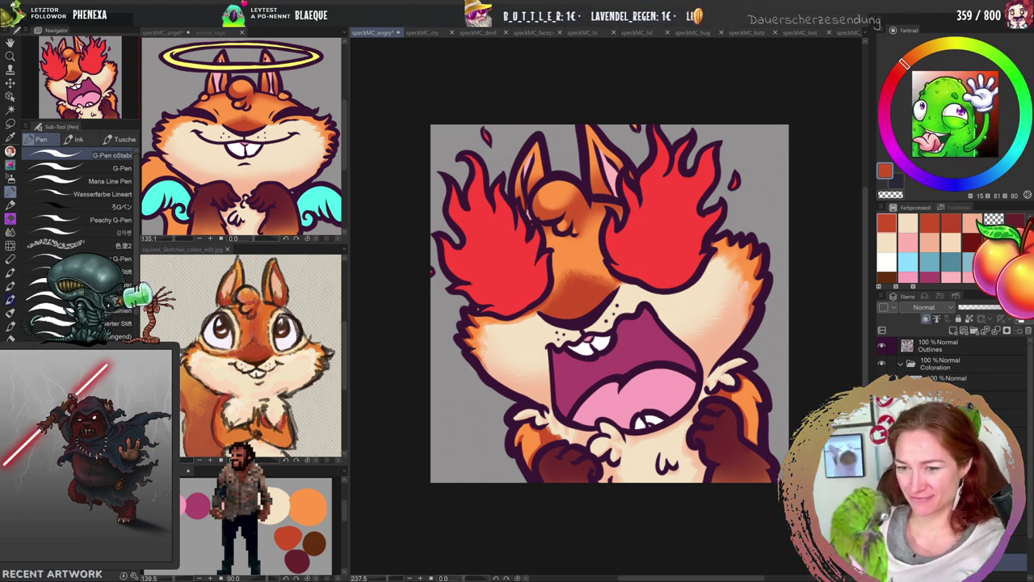
pyautogui.press('j')
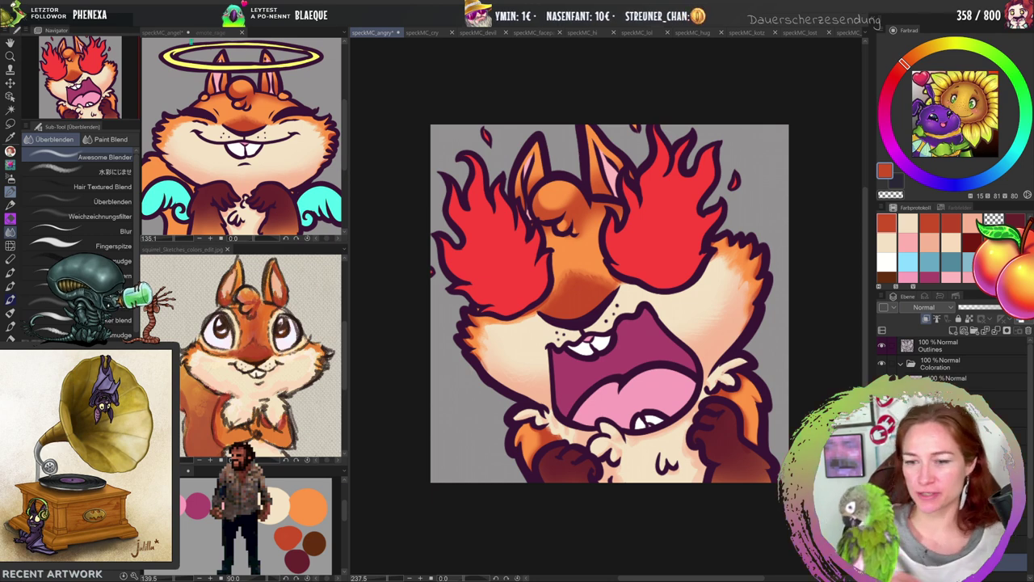
# Bring the speckMC_cry drawing to the front and rotate its canvas view to -45 degrees.
pyautogui.click(421, 33)
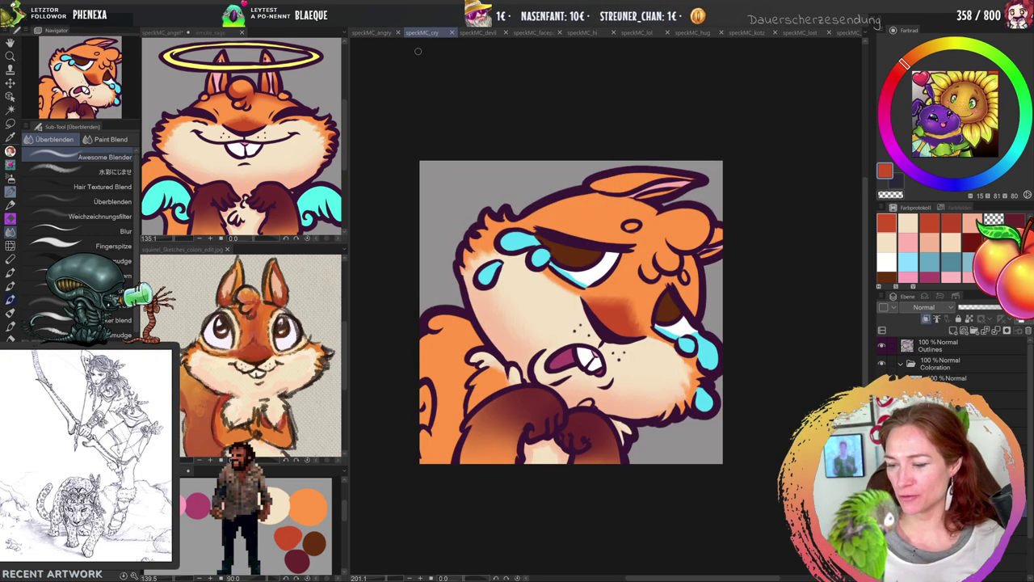
pyautogui.click(496, 577)
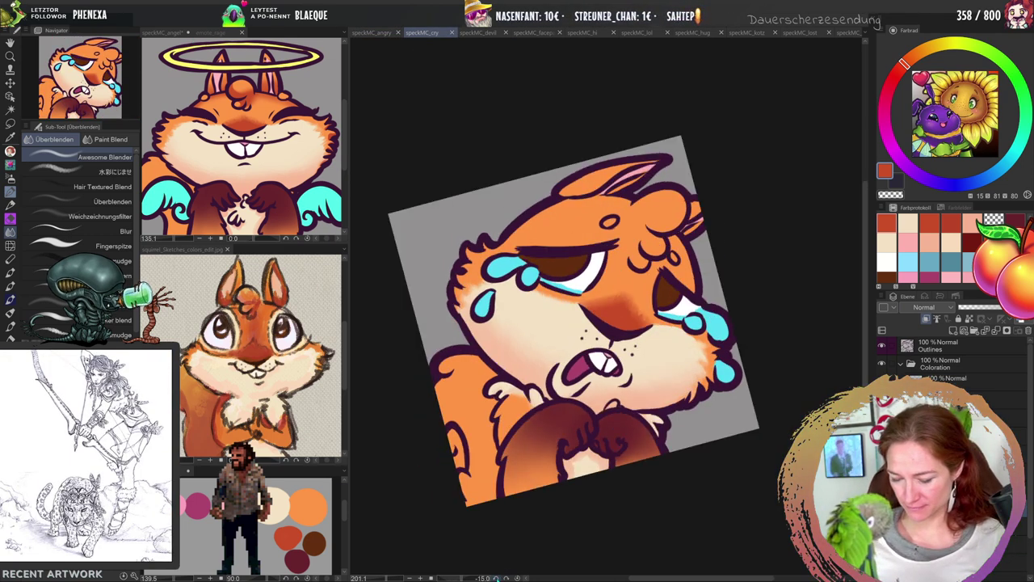
pyautogui.doubleClick(496, 578)
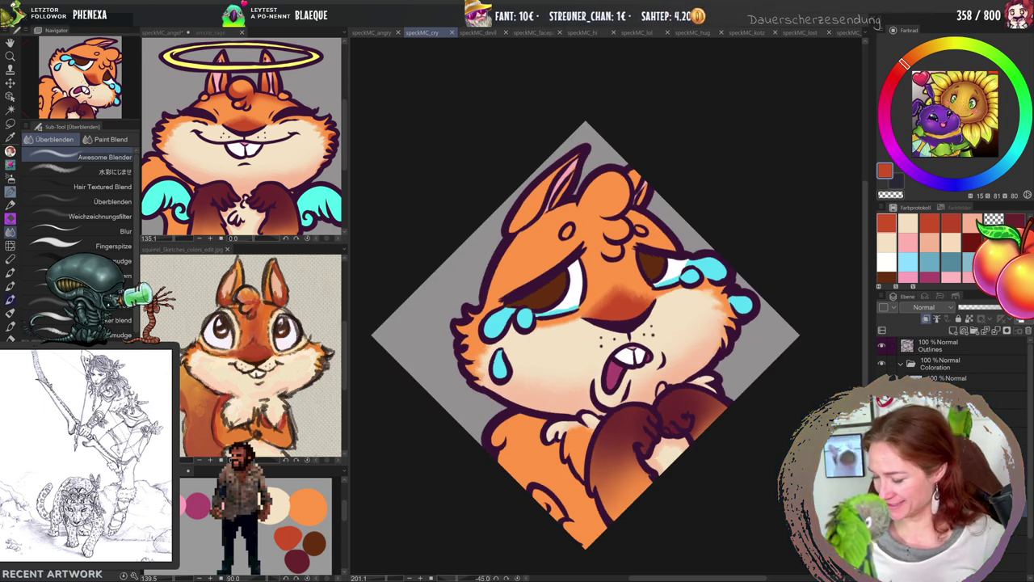
pyautogui.scroll(-2, 953, 360)
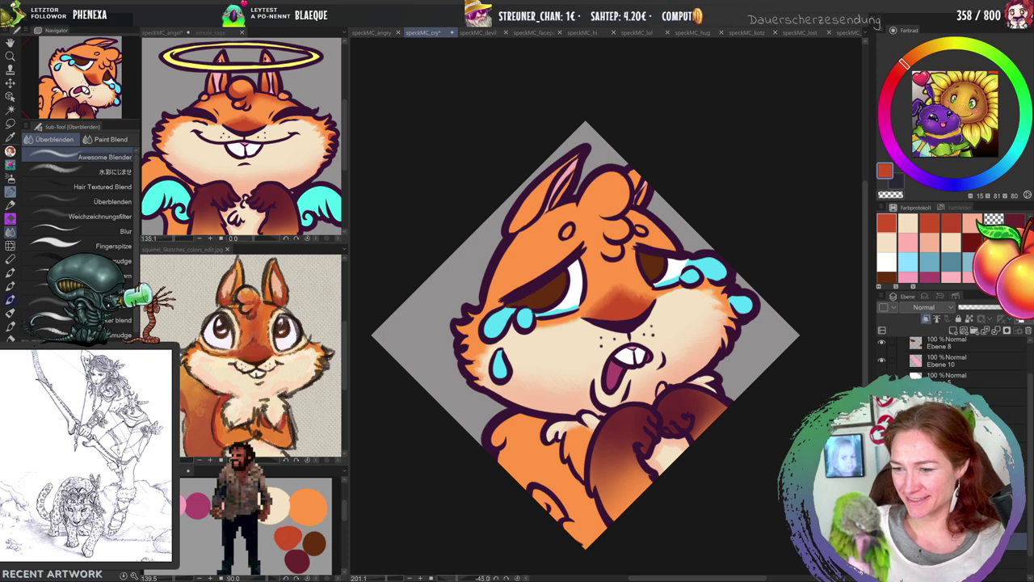
# Lasso the shadow areas around and below the curls of the crying squirrel's forehead tuft.
pyautogui.press('m')
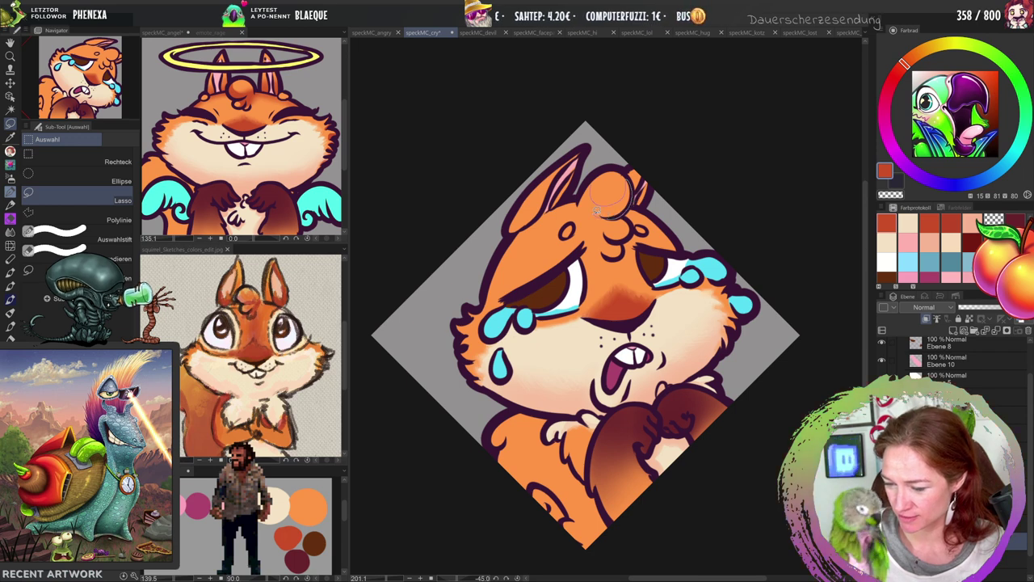
pyautogui.moveTo(581, 203); pyautogui.dragTo(626, 193)
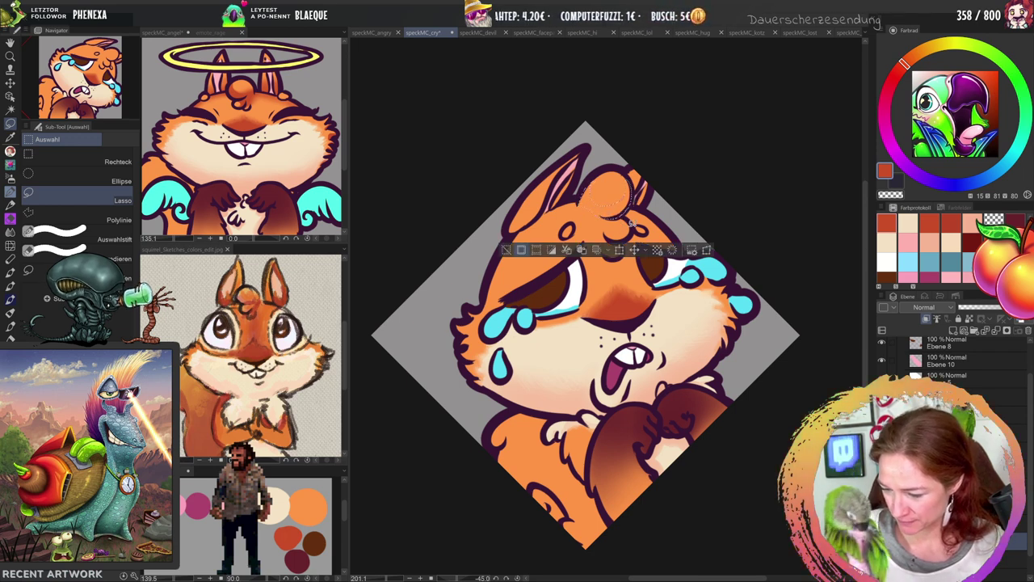
pyautogui.moveTo(629, 223); pyautogui.dragTo(631, 219)
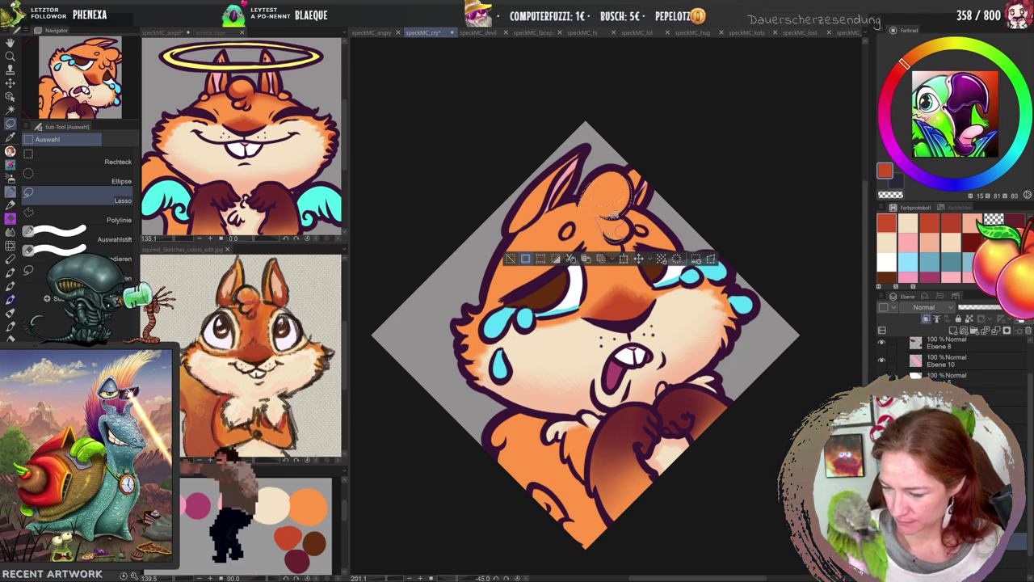
pyautogui.moveTo(612, 233); pyautogui.dragTo(622, 247)
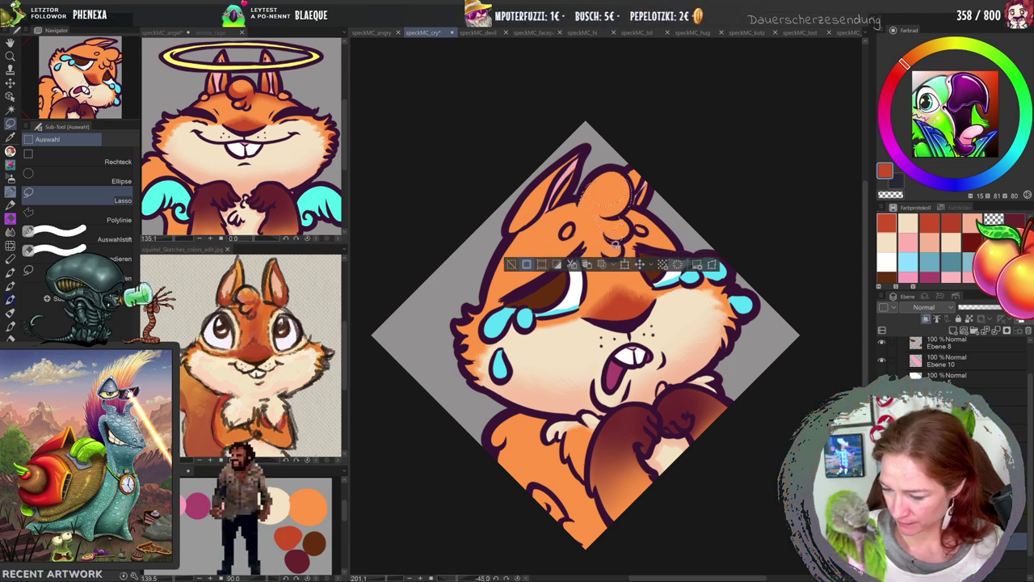
pyautogui.moveTo(606, 234); pyautogui.dragTo(636, 235)
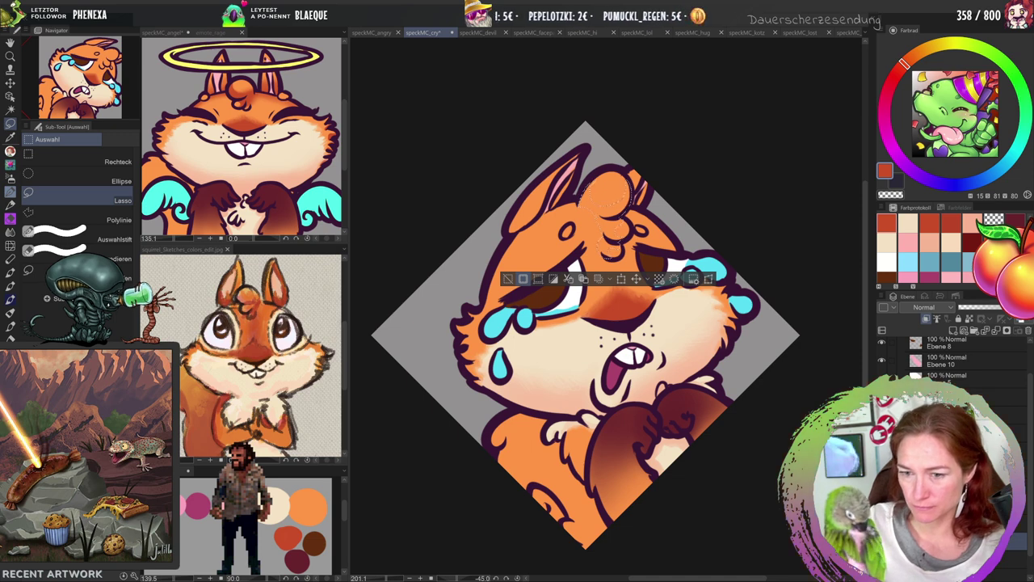
pyautogui.press('b')
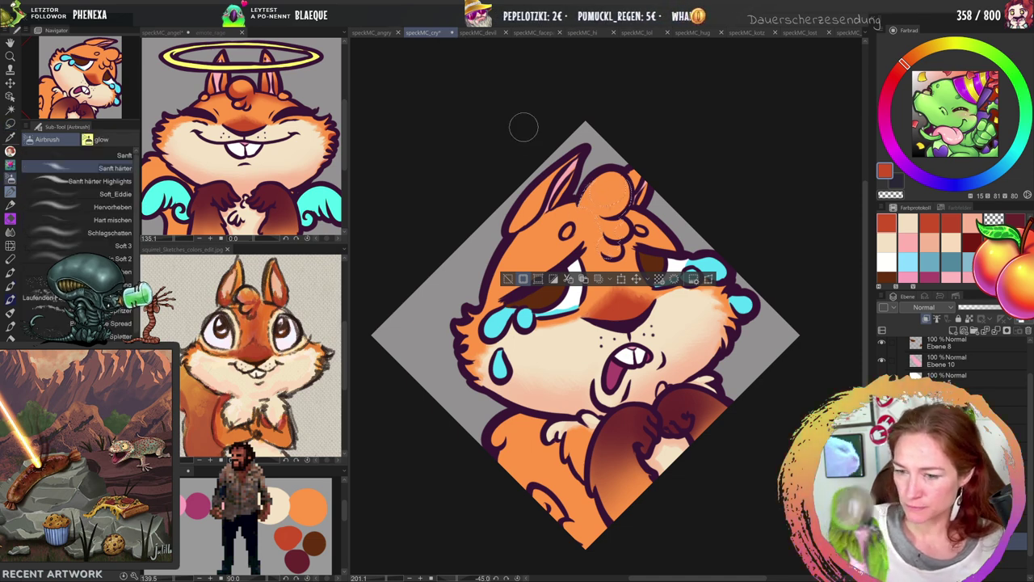
# Add the crying squirrel's upper head edges on both sides of the tuft and its outer cheek fur to the selection.
pyautogui.press('m')
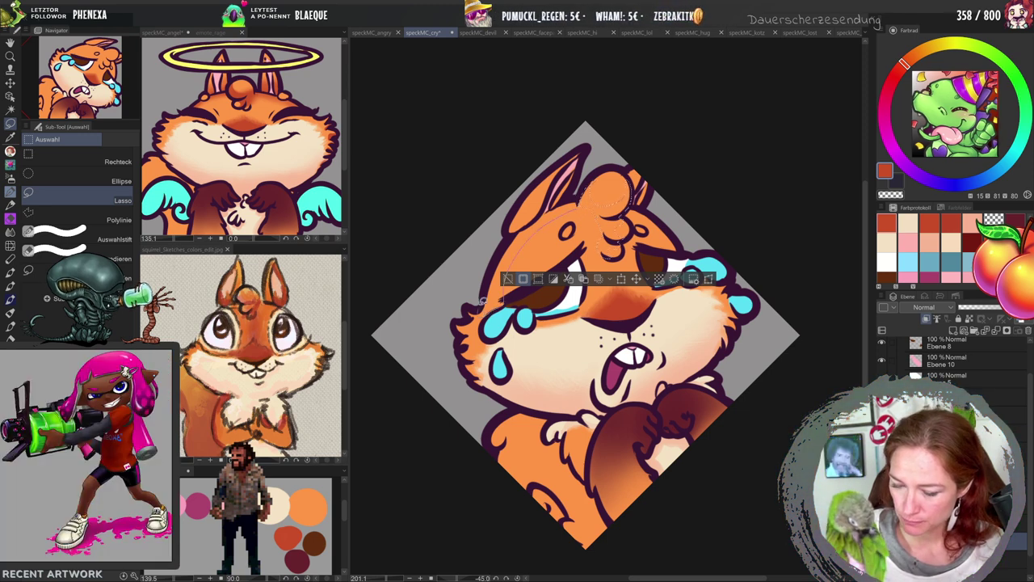
pyautogui.moveTo(520, 230); pyautogui.dragTo(643, 209)
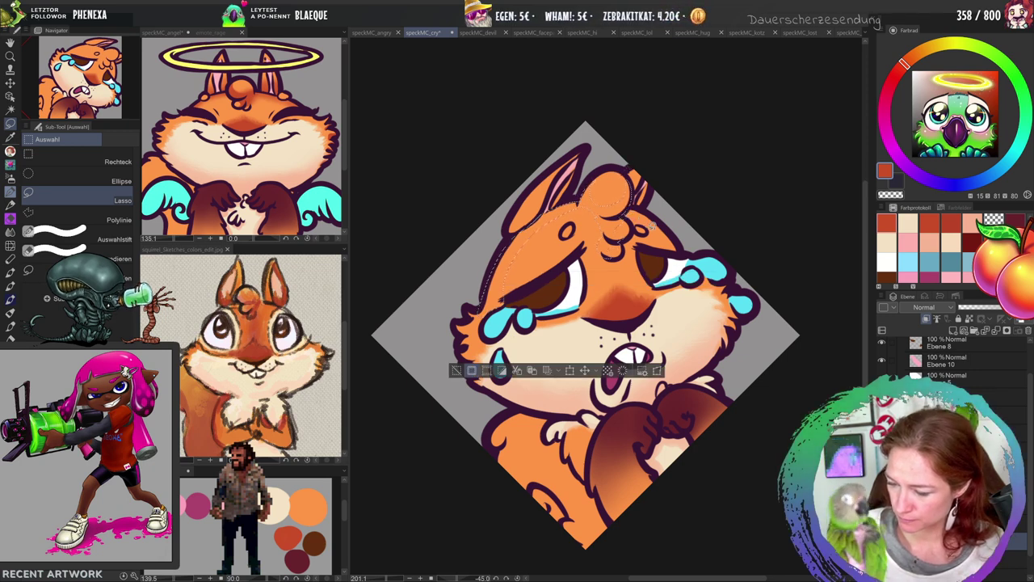
pyautogui.moveTo(682, 242); pyautogui.dragTo(626, 209)
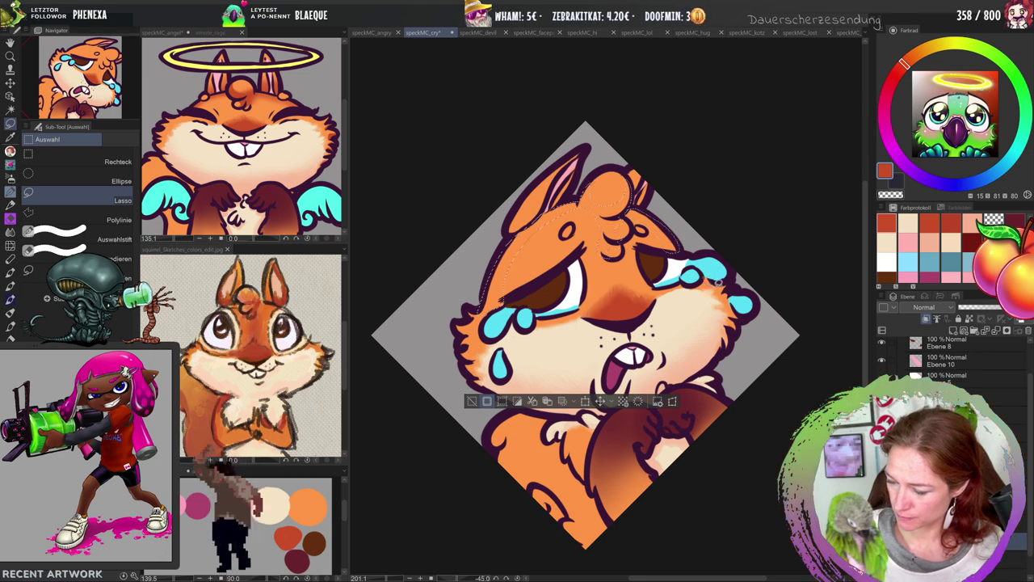
pyautogui.moveTo(716, 281); pyautogui.dragTo(735, 312)
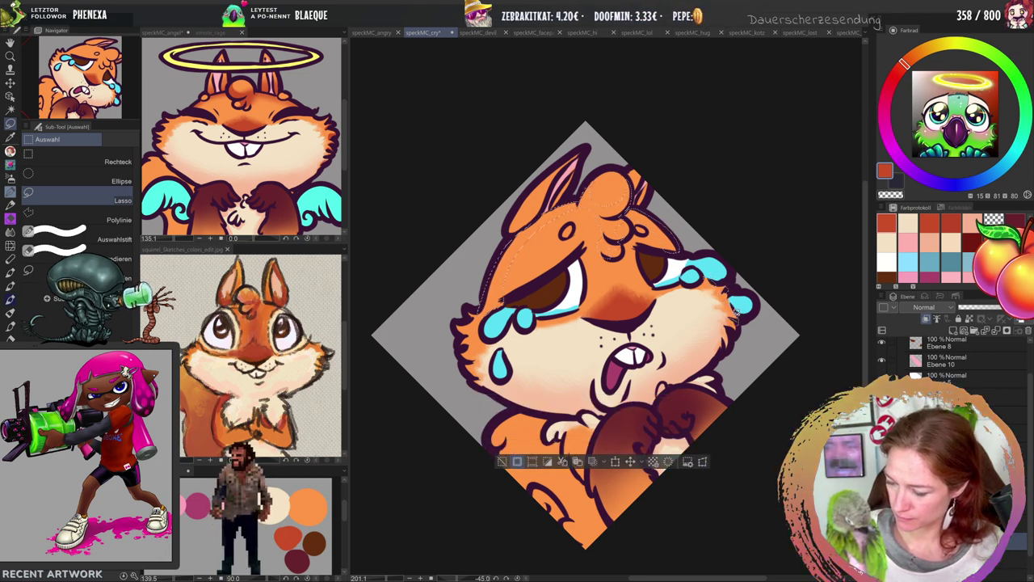
pyautogui.moveTo(501, 359); pyautogui.dragTo(522, 348)
pyautogui.moveTo(475, 378); pyautogui.dragTo(462, 340)
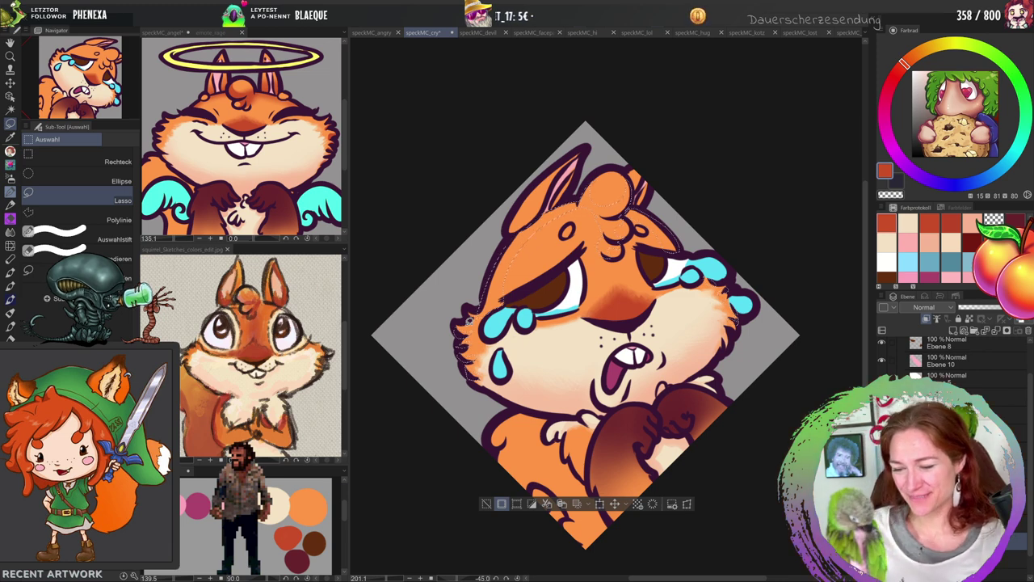
# Airbrush reddish-brown shading into the selected head areas with Sanft härter, clear the selection, and soften the shading with Awesome Blender.
pyautogui.press('b')
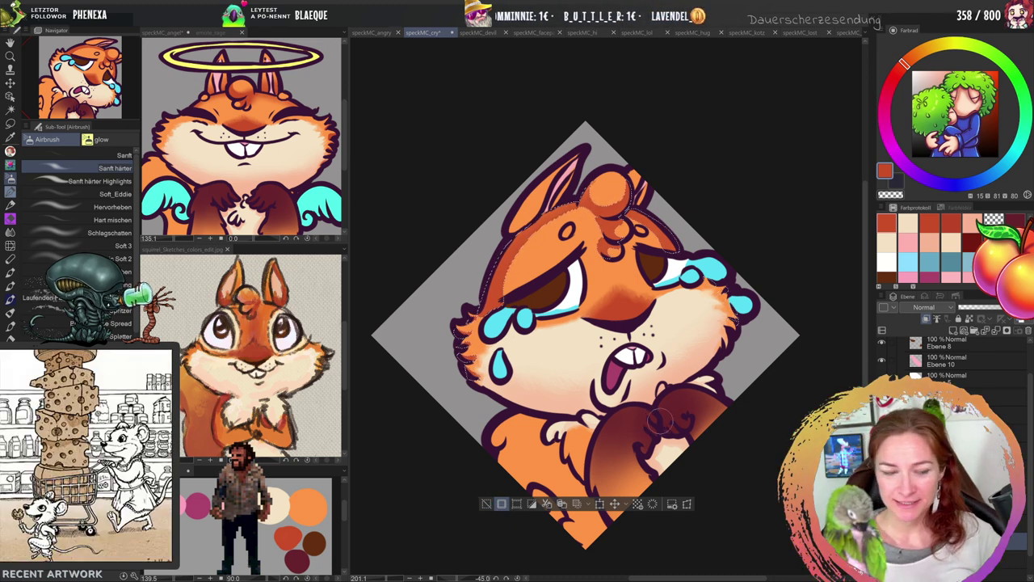
pyautogui.moveTo(656, 416); pyautogui.dragTo(636, 346)
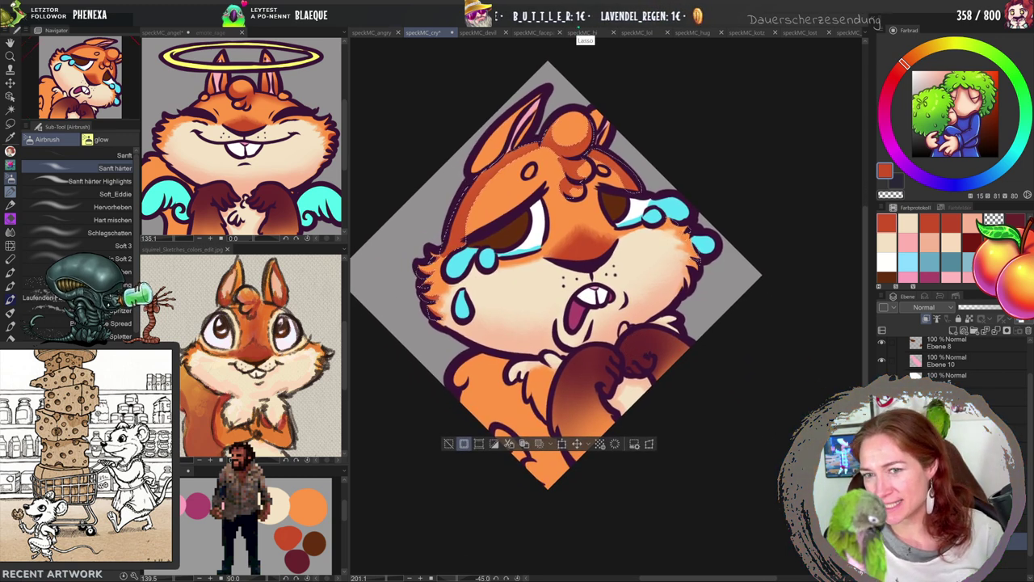
pyautogui.press('m')
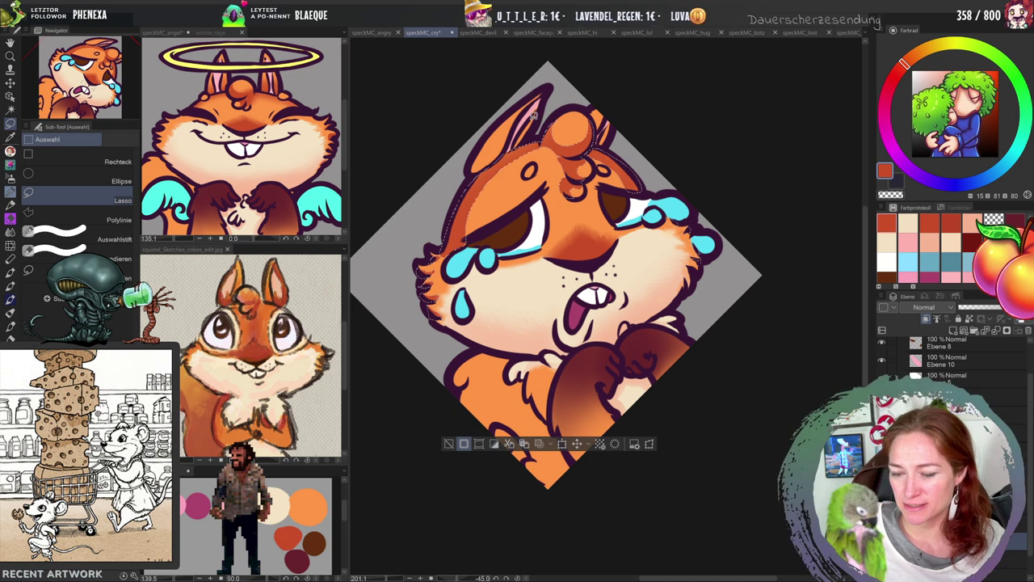
pyautogui.click(449, 444)
pyautogui.press('p')
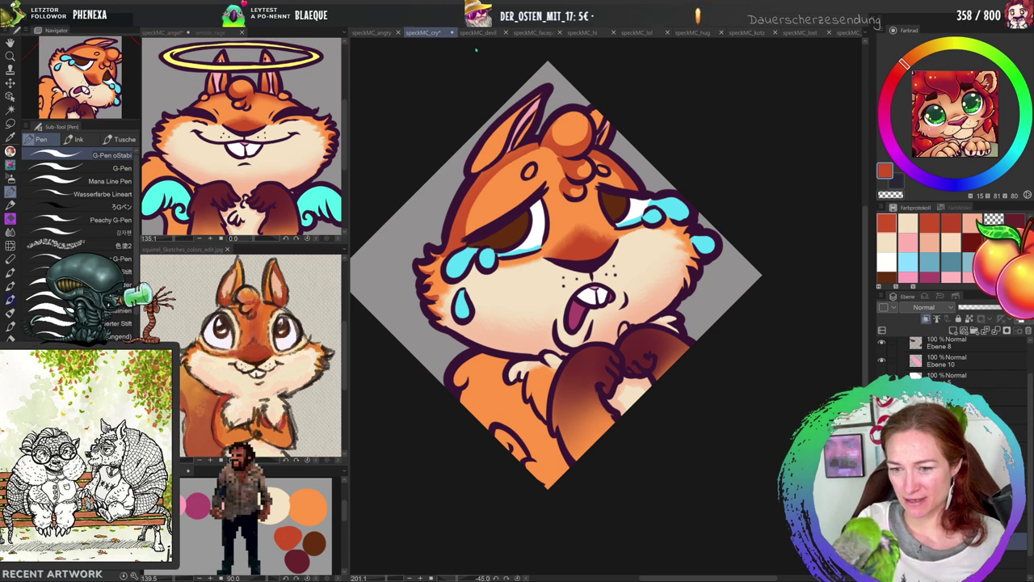
pyautogui.press('j')
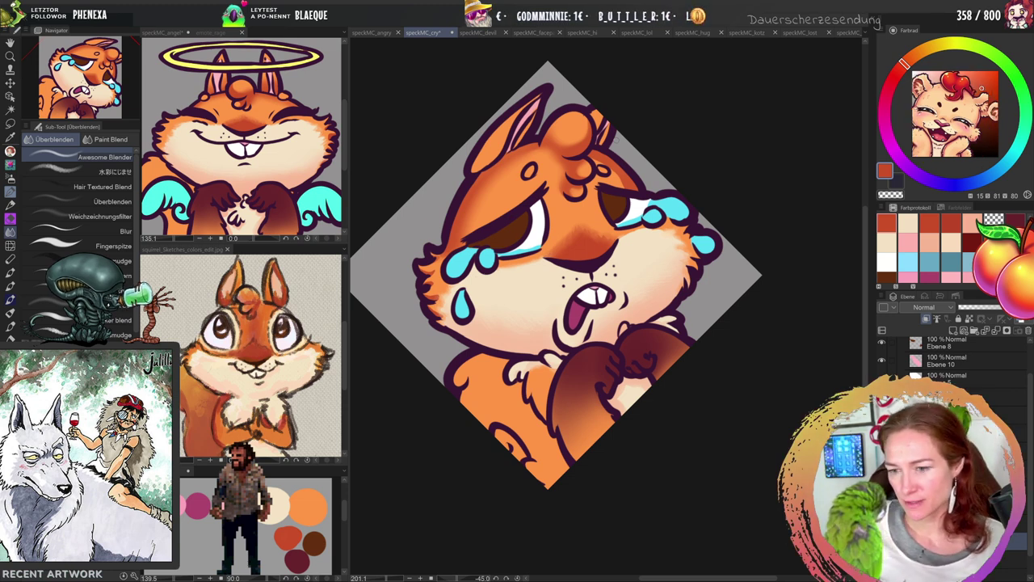
# Lasso both ears of the crying squirrel, airbrush reddish-brown shading inside with Sanft härter, and clear the selection.
pyautogui.press('m')
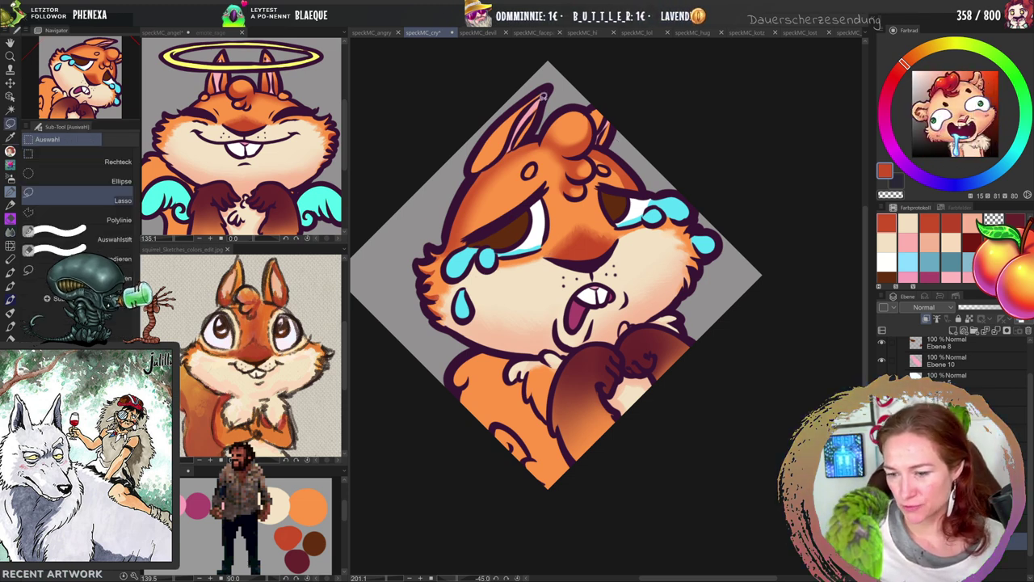
pyautogui.moveTo(502, 153)
pyautogui.mouseDown()
pyautogui.moveTo(475, 172)
pyautogui.moveTo(501, 121)
pyautogui.moveTo(547, 86)
pyautogui.moveTo(614, 113)
pyautogui.moveTo(595, 134)
pyautogui.moveTo(602, 149)
pyautogui.moveTo(616, 82)
pyautogui.mouseUp()
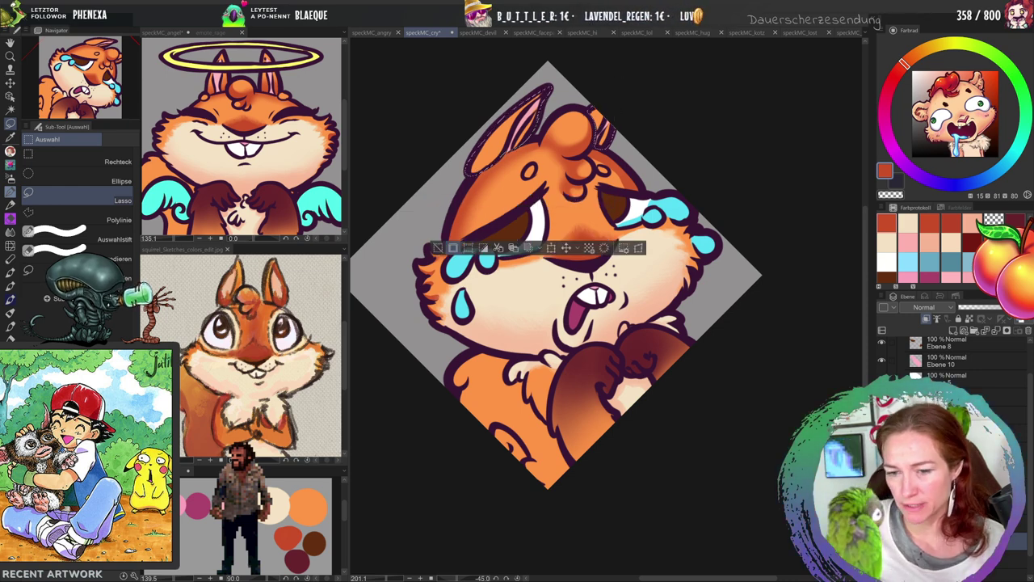
pyautogui.press('b')
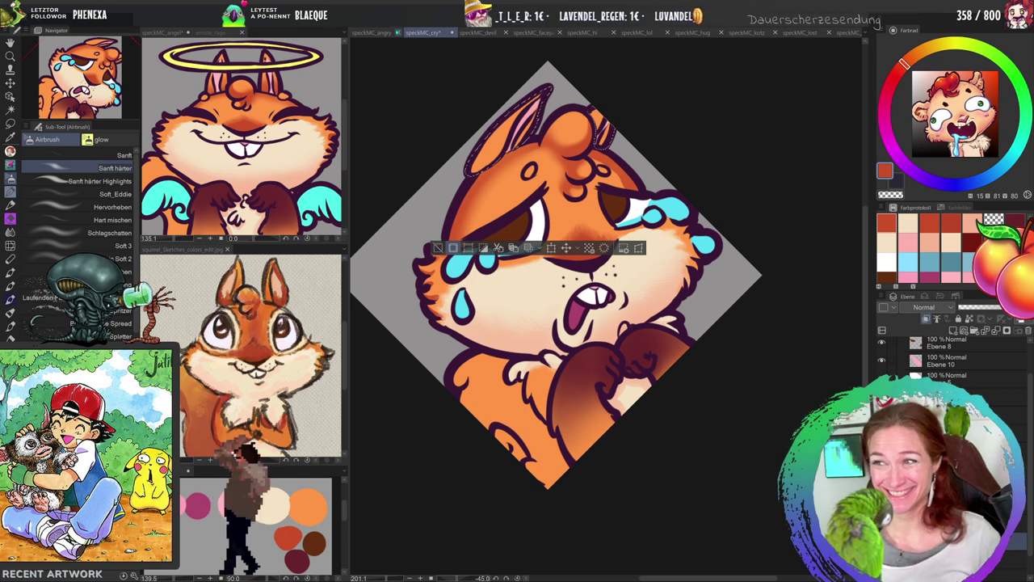
pyautogui.moveTo(473, 146)
pyautogui.mouseDown()
pyautogui.moveTo(460, 157)
pyautogui.moveTo(468, 190)
pyautogui.mouseUp()
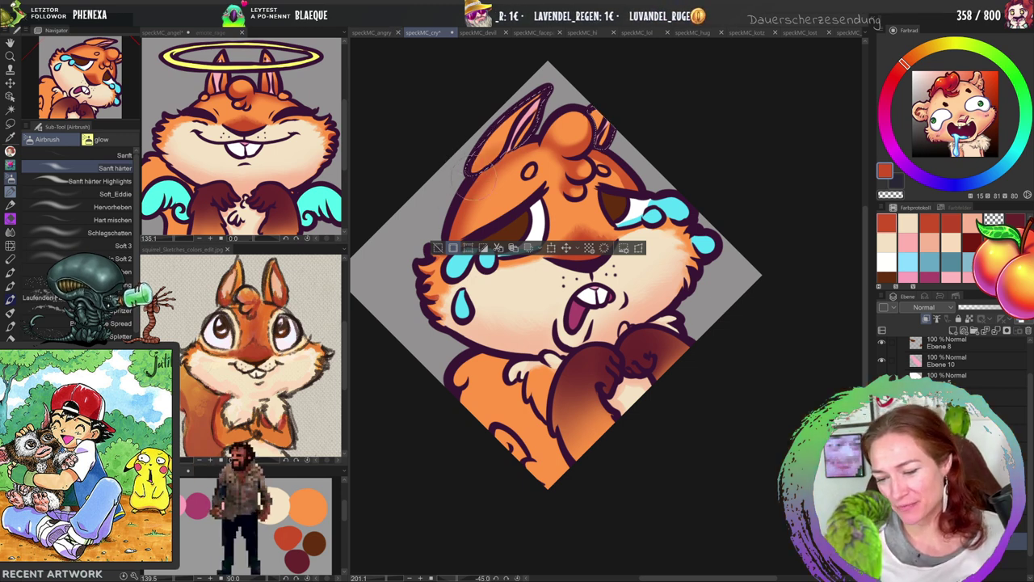
pyautogui.moveTo(473, 144)
pyautogui.mouseDown()
pyautogui.moveTo(478, 182)
pyautogui.moveTo(533, 122)
pyautogui.moveTo(483, 161)
pyautogui.moveTo(467, 141)
pyautogui.mouseUp()
pyautogui.moveTo(612, 126)
pyautogui.mouseDown()
pyautogui.moveTo(581, 157)
pyautogui.moveTo(618, 168)
pyautogui.mouseUp()
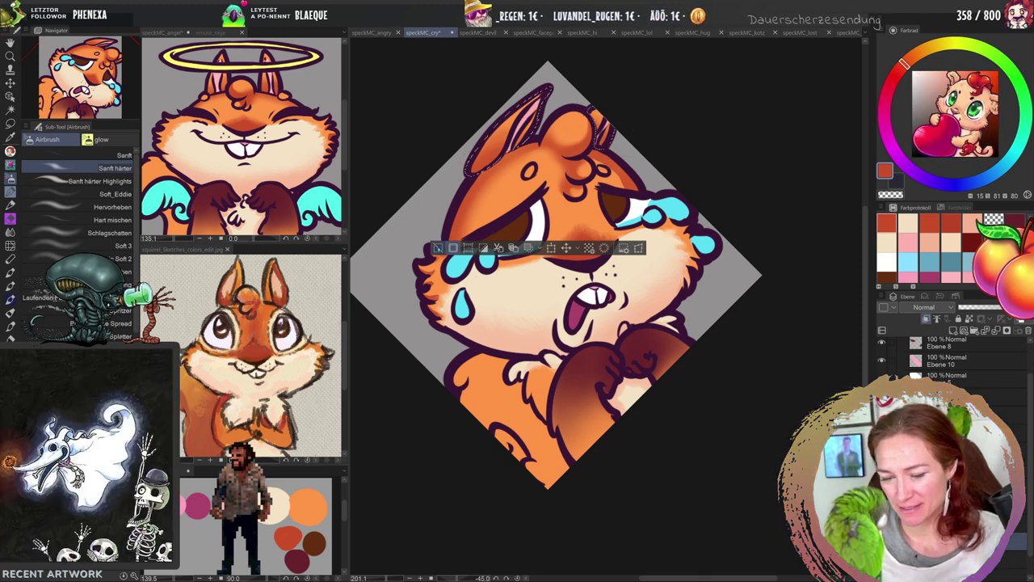
pyautogui.hotkey('ctrl', 'd')
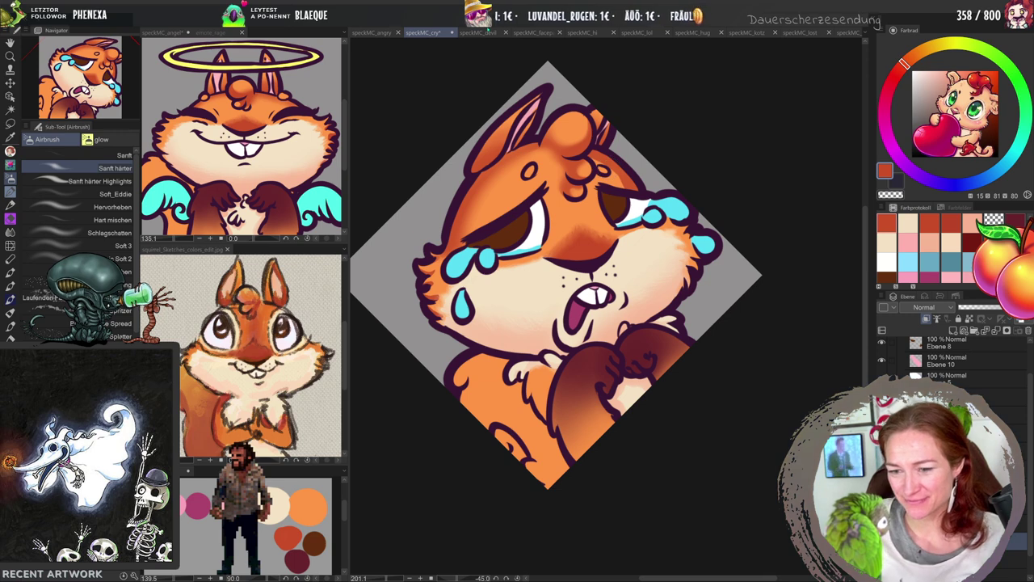
pyautogui.press('j')
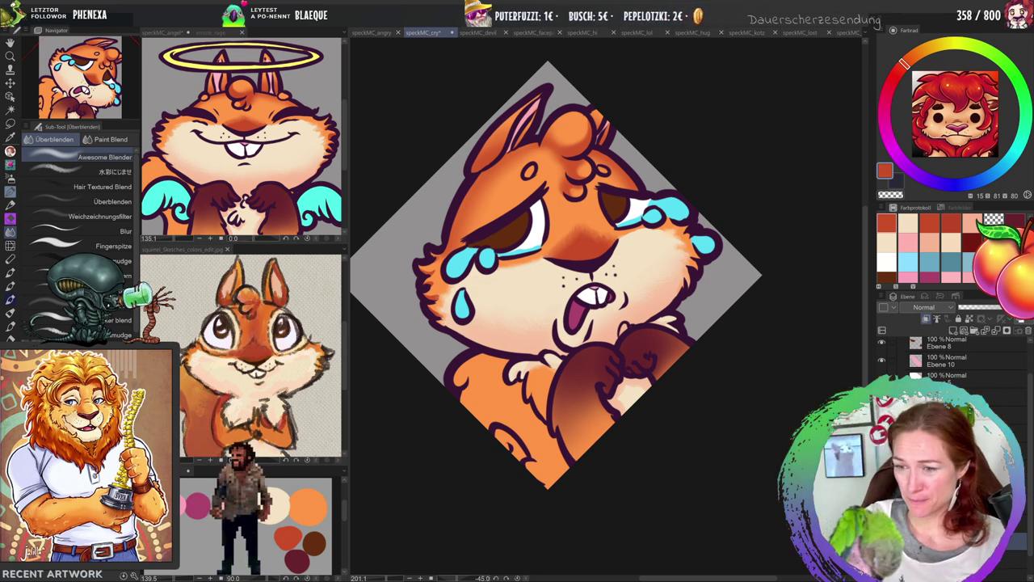
# Lasso the orange body fur between the neck tuft and the arm, airbrush a reddish-brown shadow into it, and clear the selection.
pyautogui.press('m')
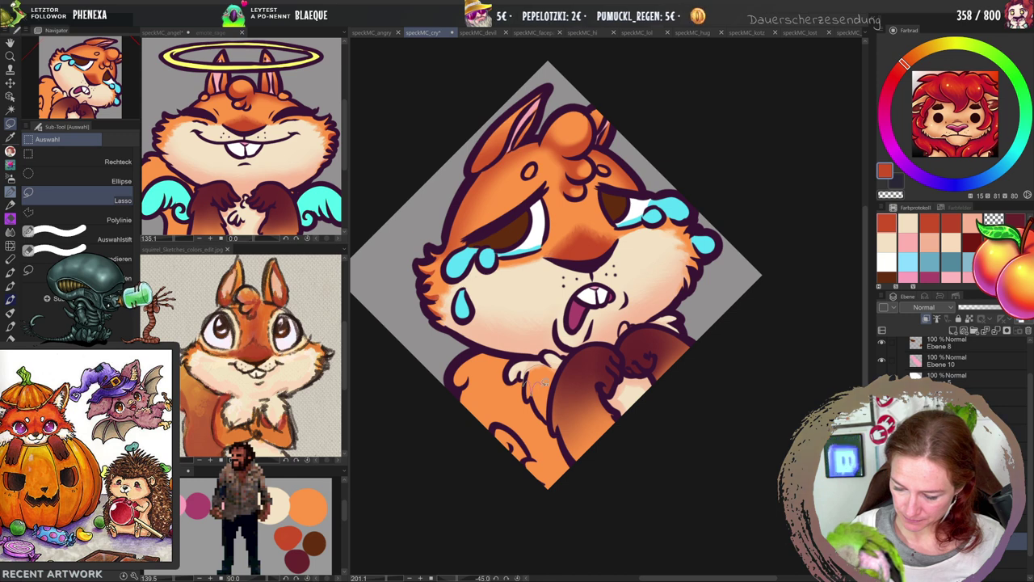
pyautogui.moveTo(549, 392); pyautogui.dragTo(557, 369)
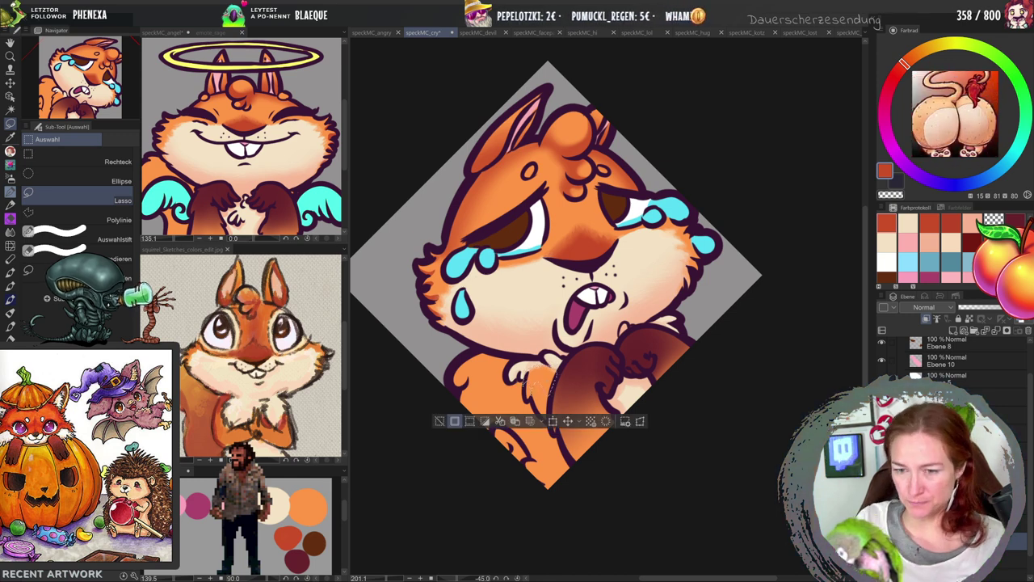
pyautogui.press('b')
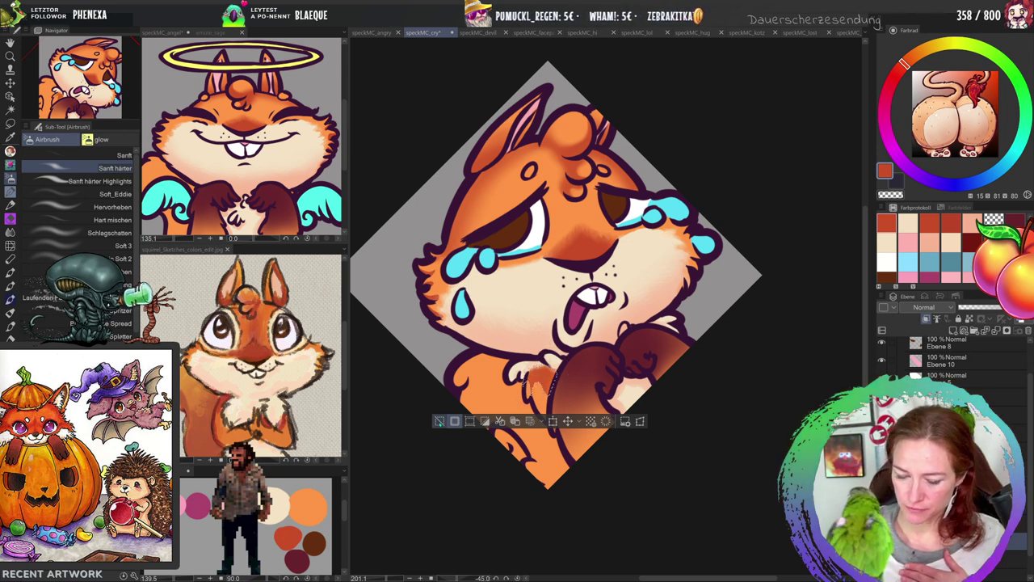
pyautogui.hotkey('ctrl', 'd')
pyautogui.press('j')
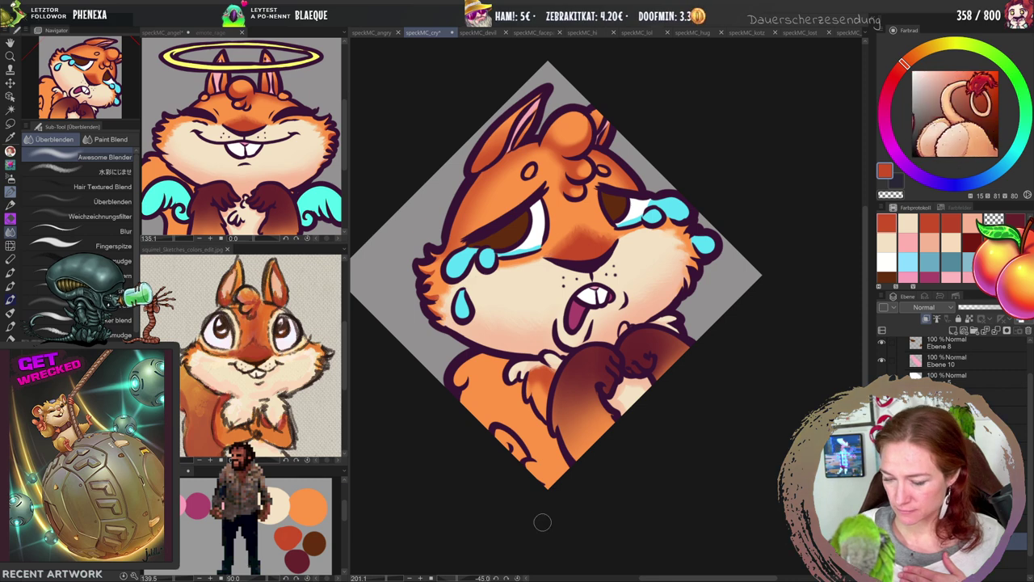
# Lasso the shadow areas along the edges of the crying squirrel's brown arms and between the fingers of both paws.
pyautogui.hotkey('ctrl', '0')
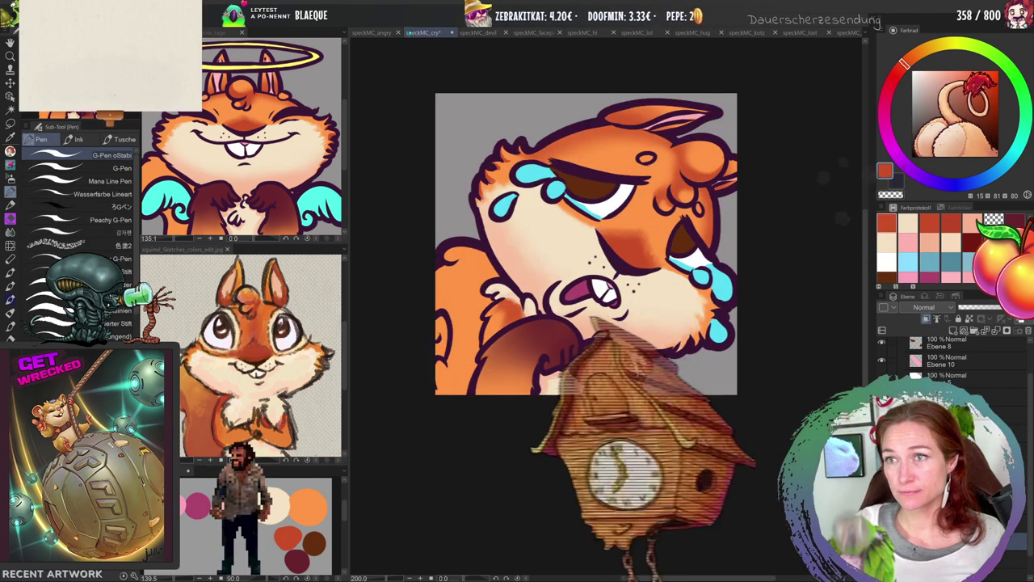
pyautogui.press('p')
pyautogui.hotkey('ctrl', '+')
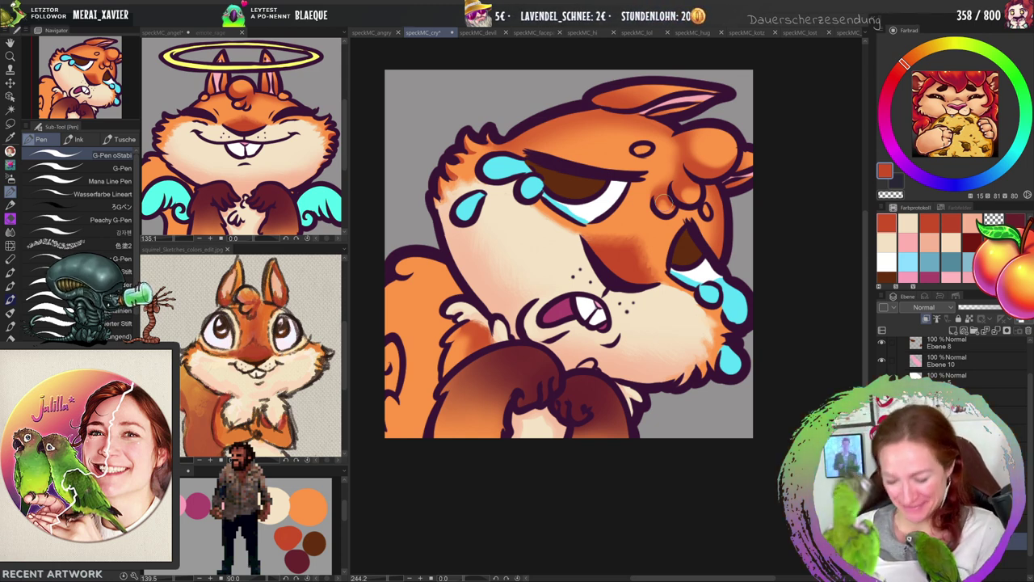
pyautogui.press('m')
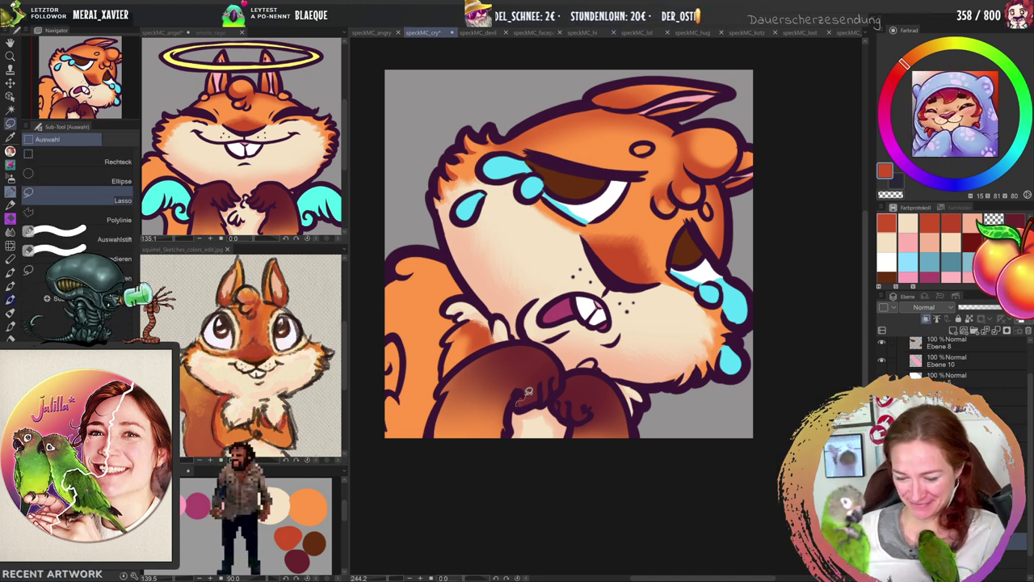
pyautogui.moveTo(495, 422)
pyautogui.mouseDown()
pyautogui.moveTo(494, 446)
pyautogui.moveTo(529, 391)
pyautogui.mouseUp()
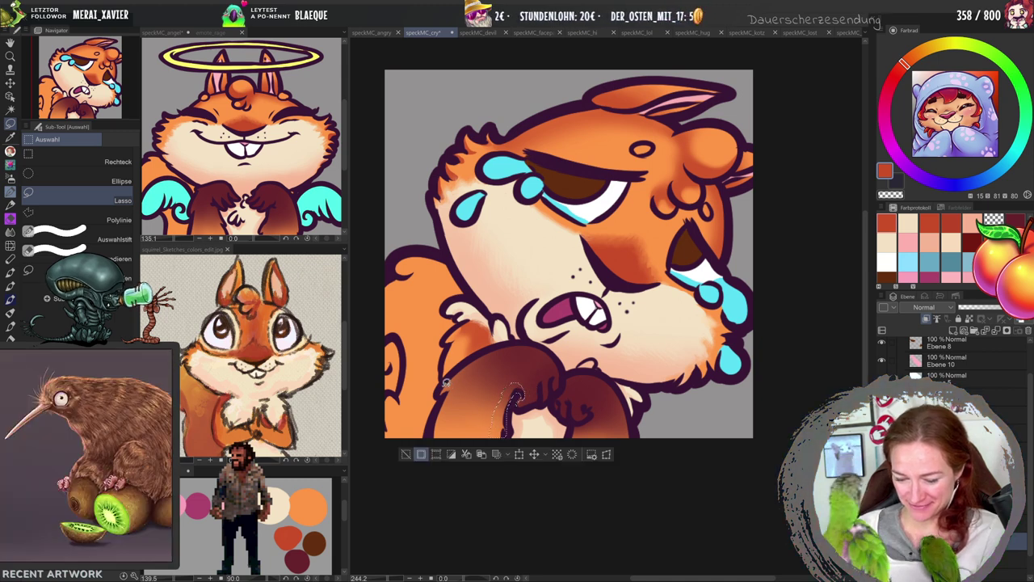
pyautogui.moveTo(451, 387)
pyautogui.mouseDown()
pyautogui.moveTo(431, 437)
pyautogui.moveTo(449, 389)
pyautogui.mouseUp()
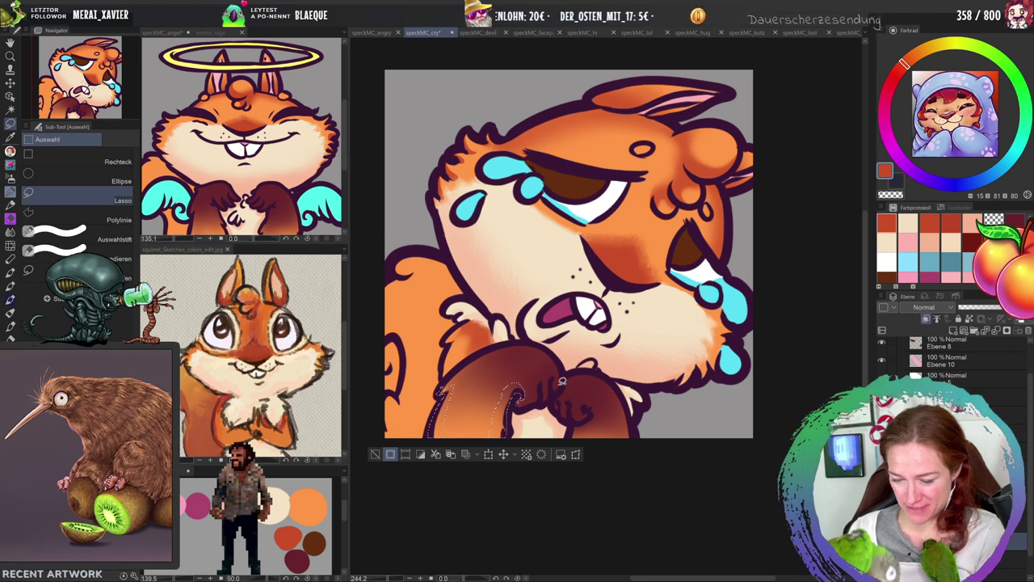
pyautogui.moveTo(557, 381); pyautogui.dragTo(549, 386)
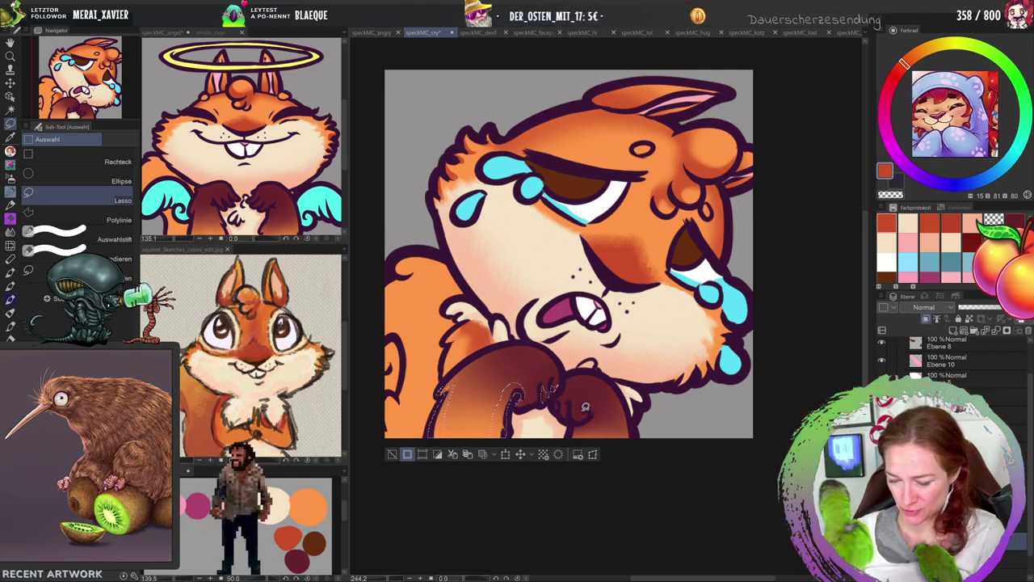
pyautogui.moveTo(590, 416); pyautogui.dragTo(570, 407)
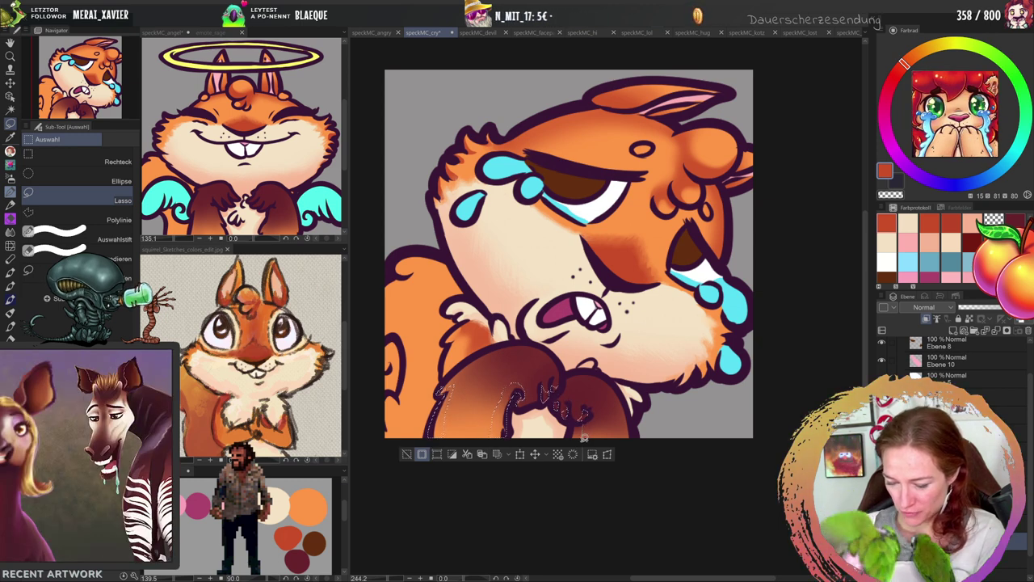
pyautogui.moveTo(584, 420)
pyautogui.mouseDown()
pyautogui.moveTo(626, 416)
pyautogui.moveTo(624, 436)
pyautogui.moveTo(616, 383)
pyautogui.moveTo(618, 405)
pyautogui.mouseUp()
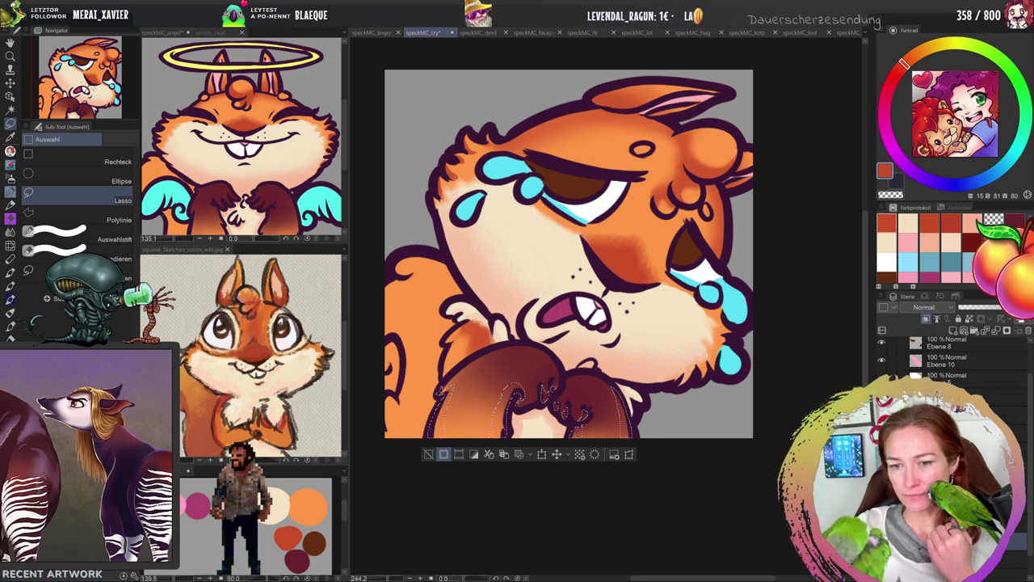
# Airbrush reddish-brown shading into the selected arm and paw areas with Sanft härter, clear the selection, and switch to Awesome Blender.
pyautogui.press('p')
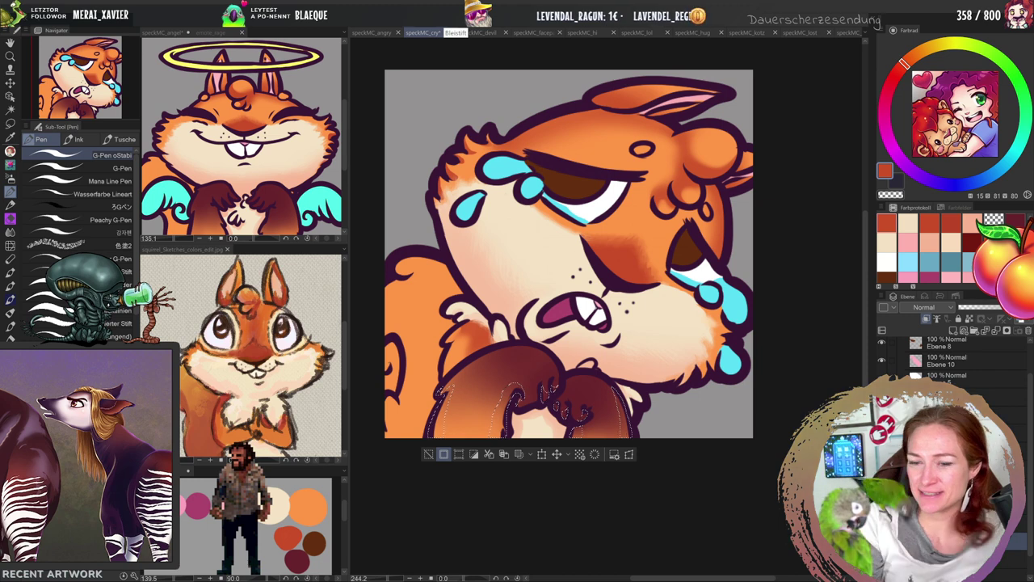
pyautogui.press('b')
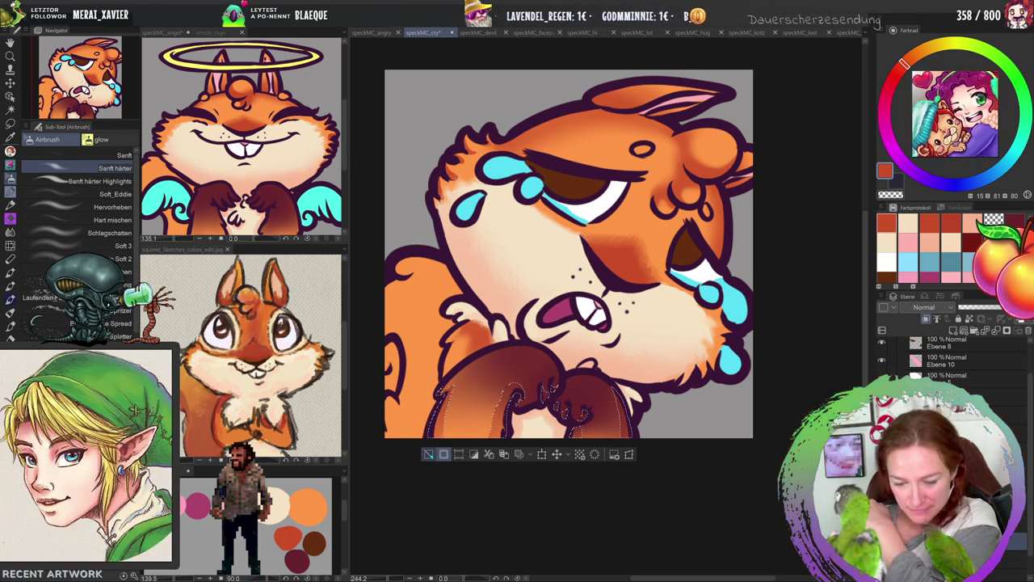
pyautogui.hotkey('ctrl', 'd')
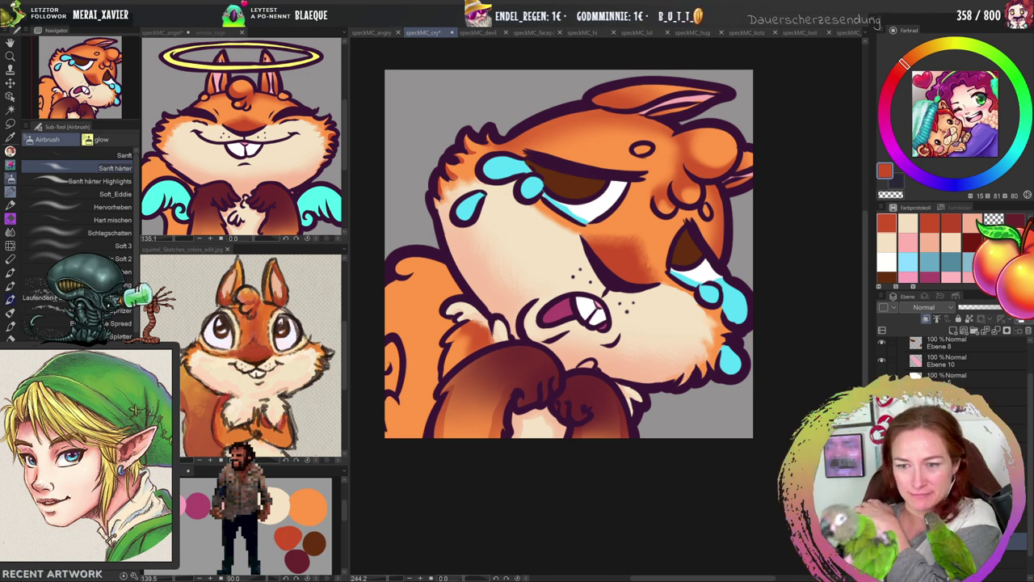
pyautogui.press('j')
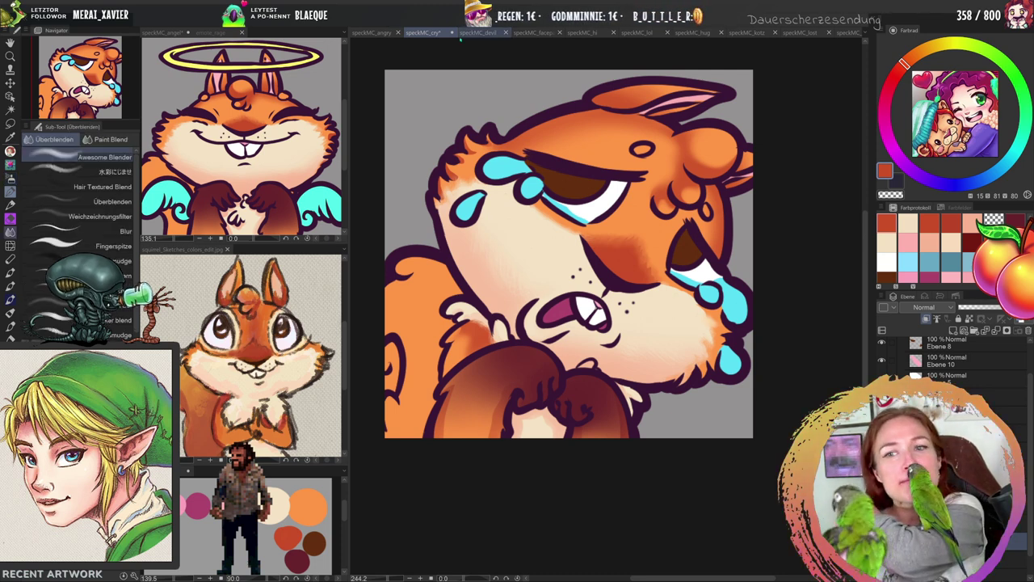
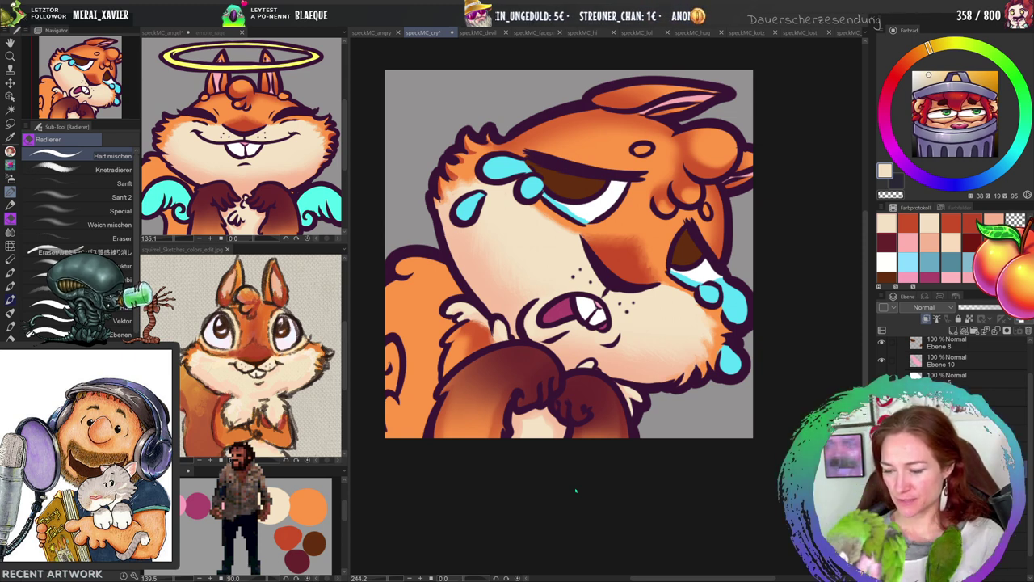
# Pick the reddish-brown colour again, touch up the crying squirrel's lower cheek fur with G-Pen oStabi, and switch to Awesome Blender.
pyautogui.press('p')
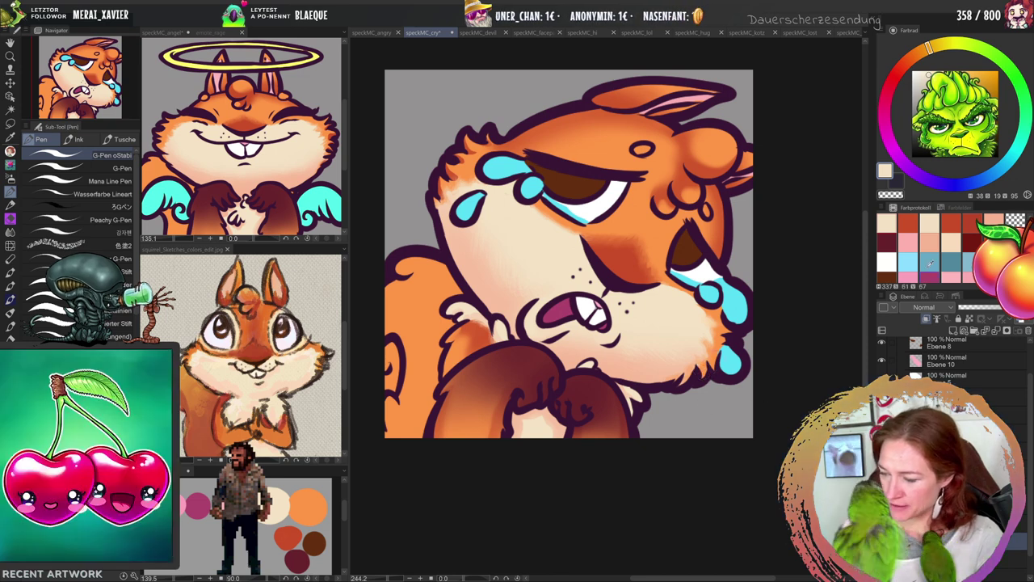
pyautogui.click(907, 220)
pyautogui.moveTo(699, 369); pyautogui.dragTo(709, 375)
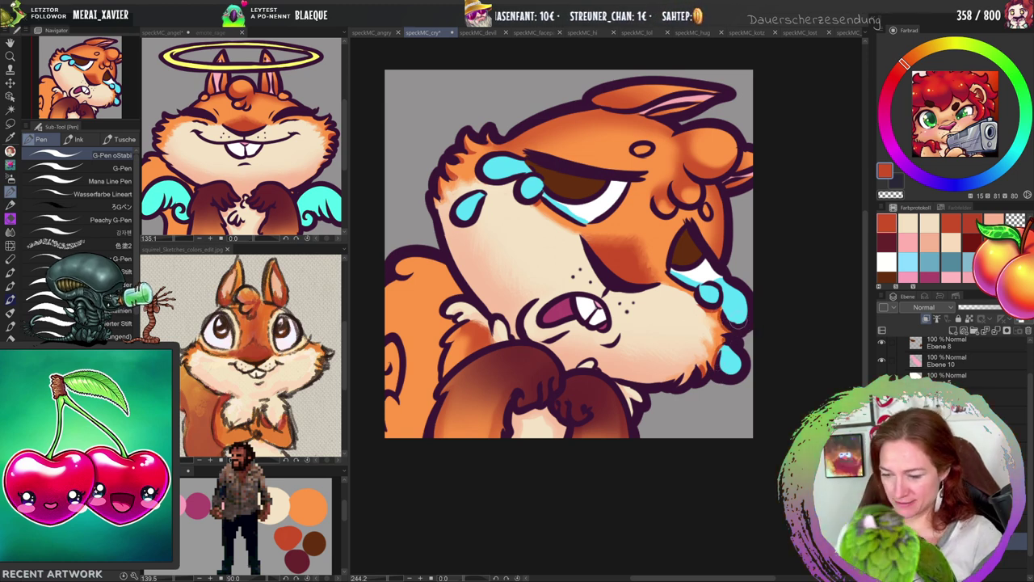
pyautogui.press('j')
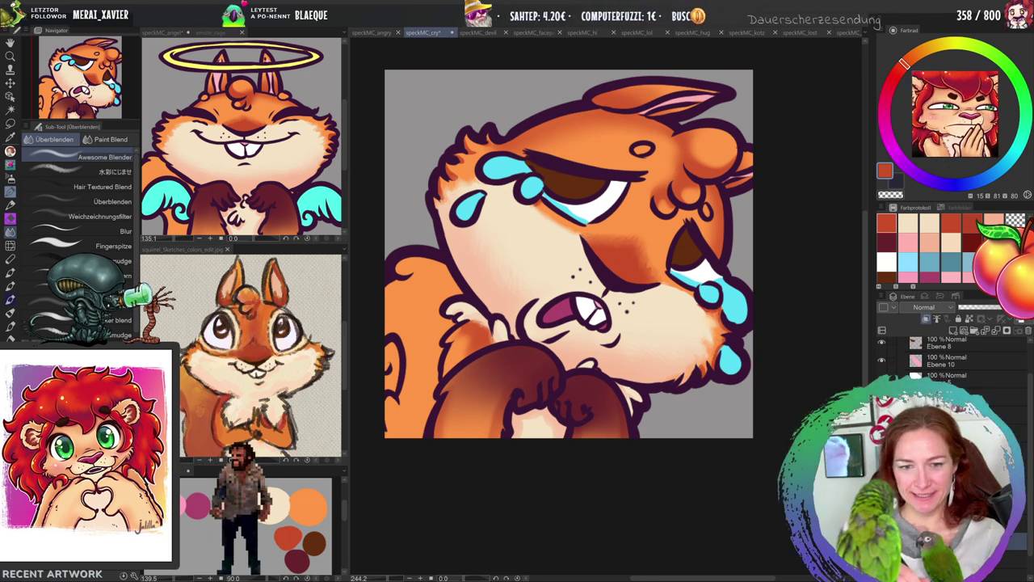
# Switch to the speckMC_devil drawing and lasso the lower edge of the hair tuft and both ears.
pyautogui.click(478, 33)
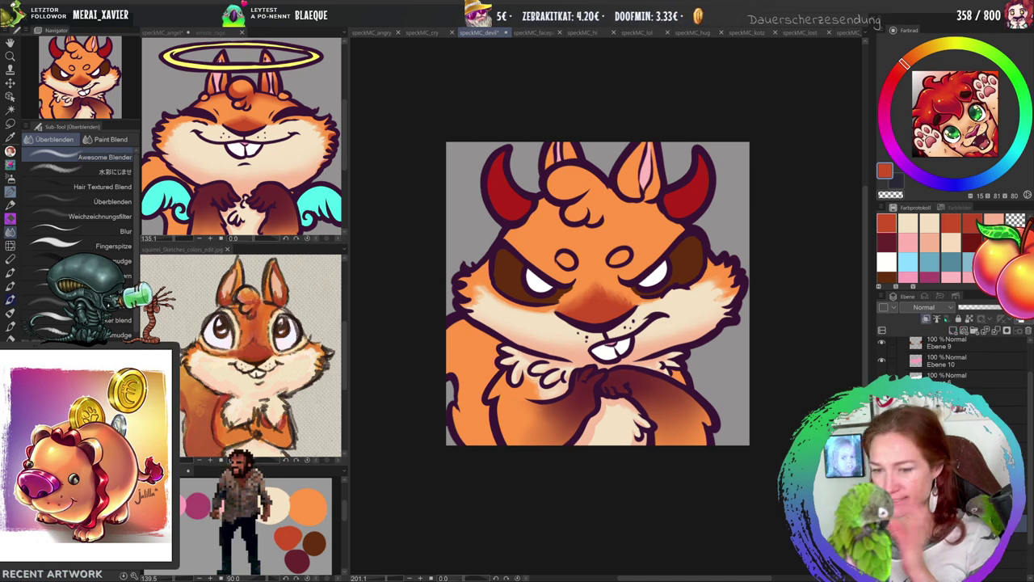
pyautogui.press('m')
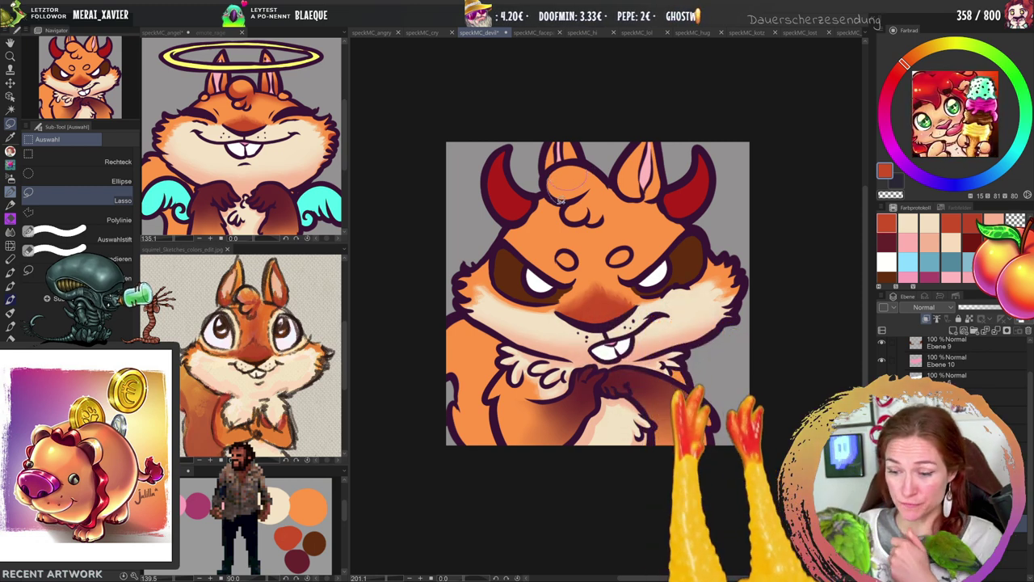
pyautogui.moveTo(591, 166); pyautogui.dragTo(589, 162)
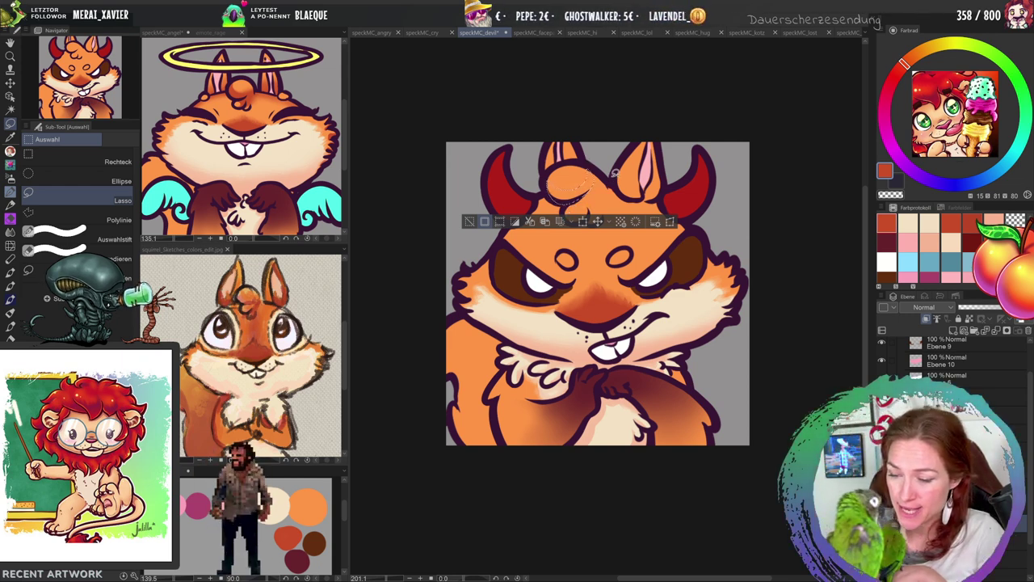
pyautogui.moveTo(646, 138)
pyautogui.mouseDown()
pyautogui.moveTo(616, 181)
pyautogui.moveTo(658, 197)
pyautogui.mouseUp()
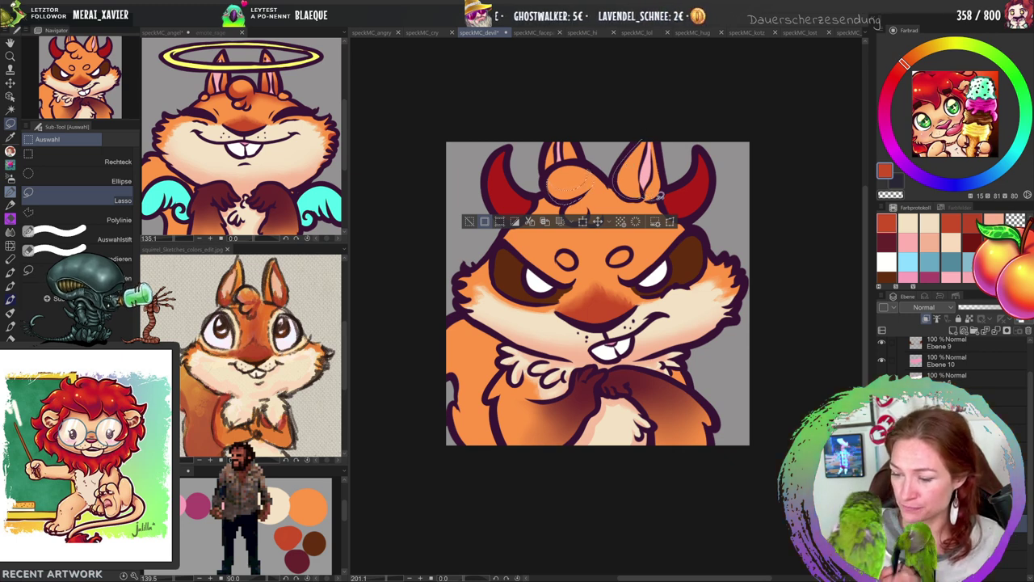
pyautogui.moveTo(661, 151)
pyautogui.mouseDown()
pyautogui.moveTo(613, 138)
pyautogui.moveTo(582, 150)
pyautogui.moveTo(566, 126)
pyautogui.moveTo(576, 204)
pyautogui.mouseUp()
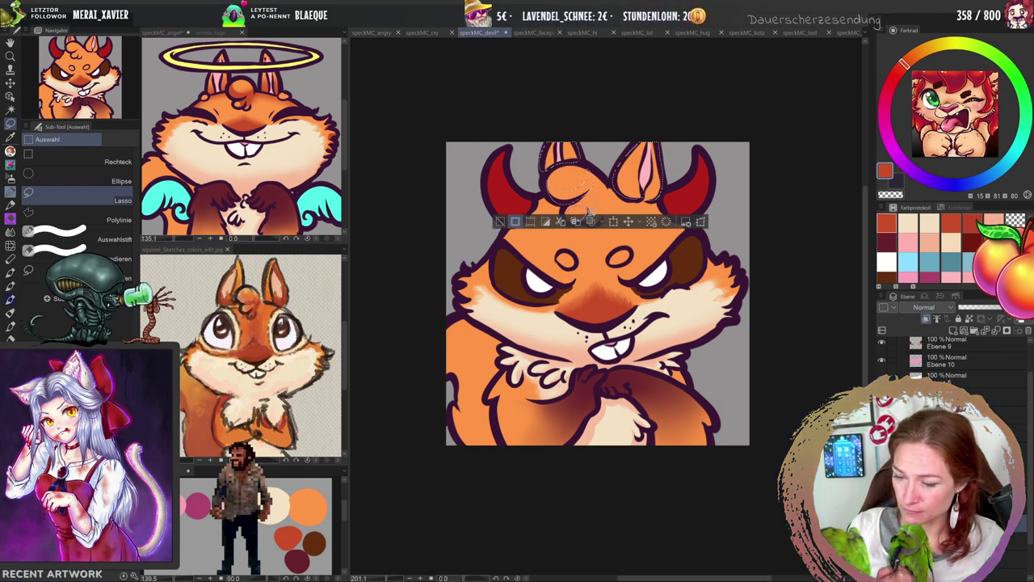
# Add the devil squirrel's lower tuft curls and the forehead edges beneath both horns to the selection.
pyautogui.moveTo(582, 196); pyautogui.dragTo(591, 218)
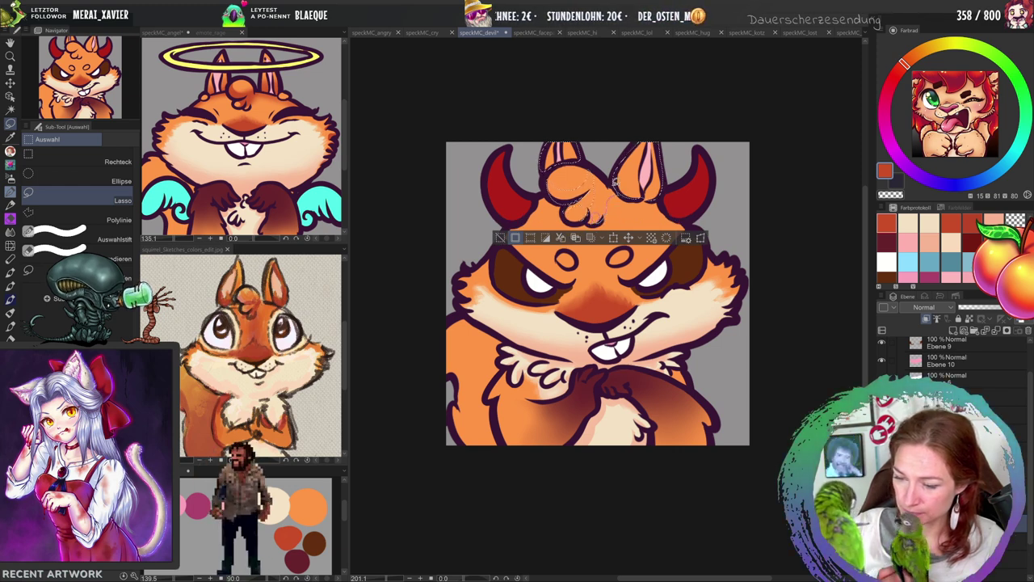
pyautogui.moveTo(589, 215)
pyautogui.mouseDown()
pyautogui.moveTo(611, 195)
pyautogui.moveTo(681, 234)
pyautogui.moveTo(613, 246)
pyautogui.moveTo(565, 208)
pyautogui.mouseUp()
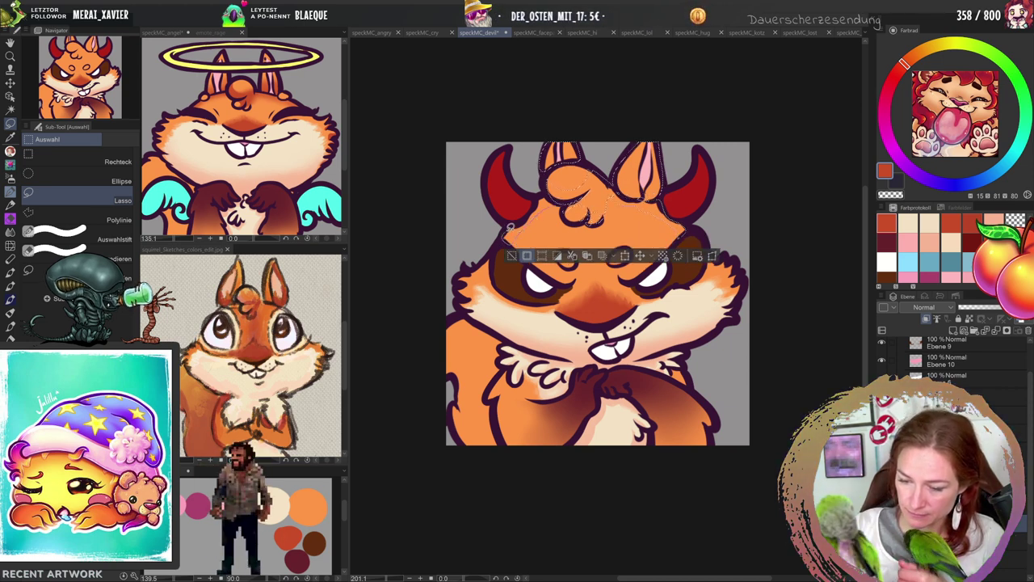
pyautogui.moveTo(507, 229); pyautogui.dragTo(548, 186)
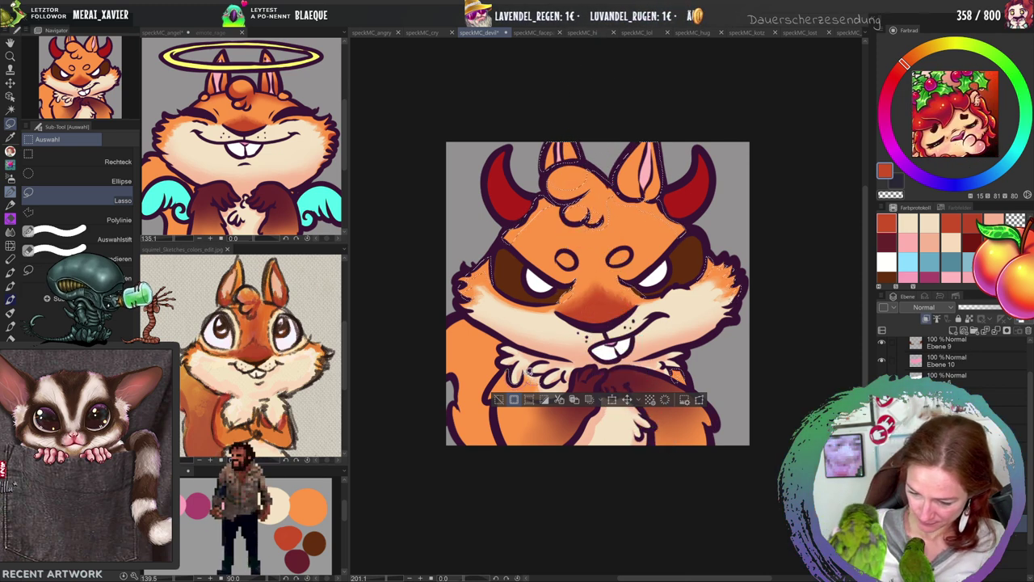
# Add the devil squirrel's neck fur and arms to the selection, airbrush reddish-brown shading with Sanft härter, and reduce it near the ear using transparent colour.
pyautogui.moveTo(546, 372); pyautogui.dragTo(512, 379)
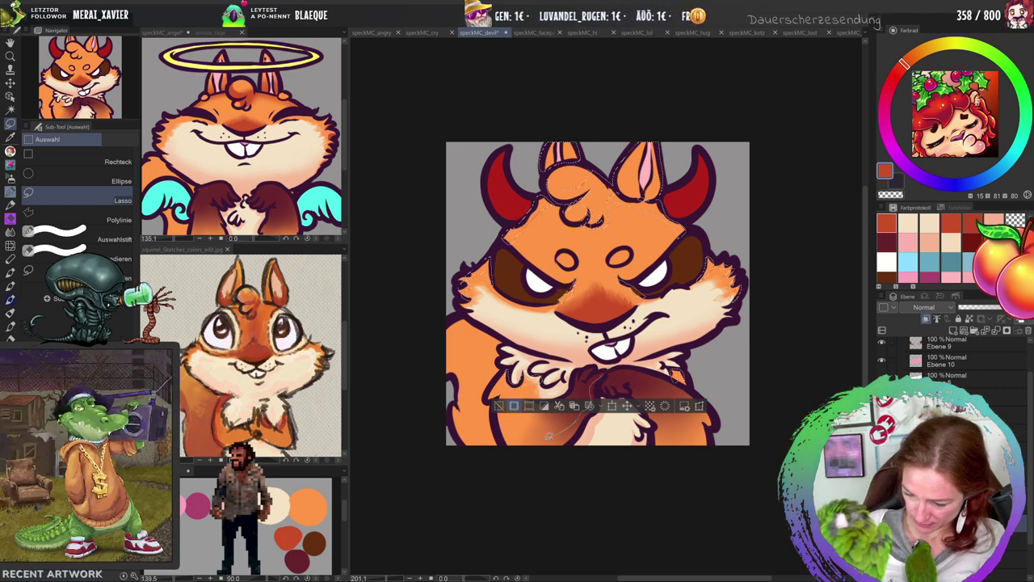
pyautogui.moveTo(568, 442)
pyautogui.mouseDown()
pyautogui.moveTo(601, 405)
pyautogui.moveTo(605, 366)
pyautogui.moveTo(521, 418)
pyautogui.moveTo(538, 446)
pyautogui.moveTo(503, 393)
pyautogui.moveTo(523, 432)
pyautogui.mouseUp()
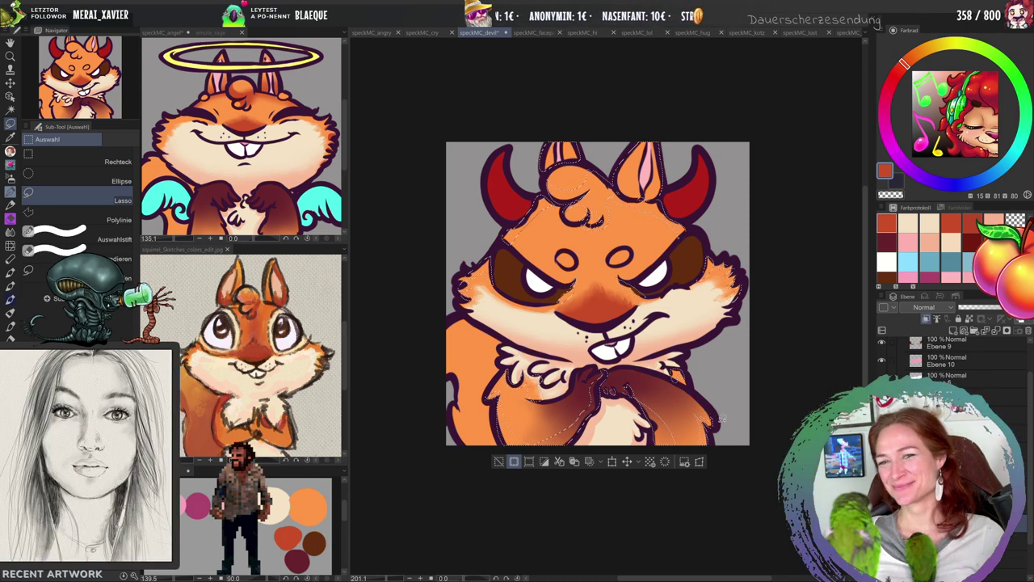
pyautogui.press('b')
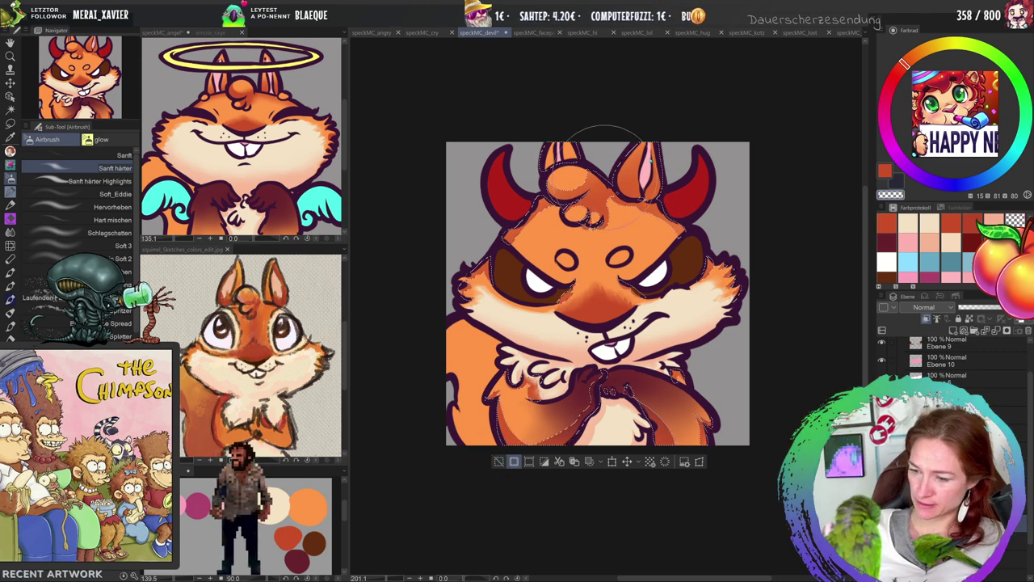
pyautogui.moveTo(670, 113); pyautogui.dragTo(653, 132)
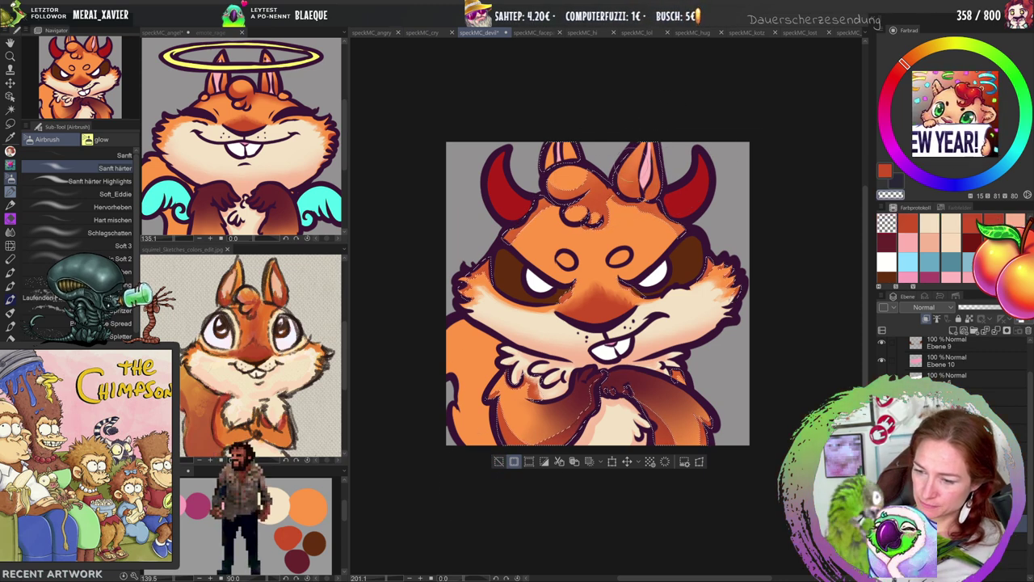
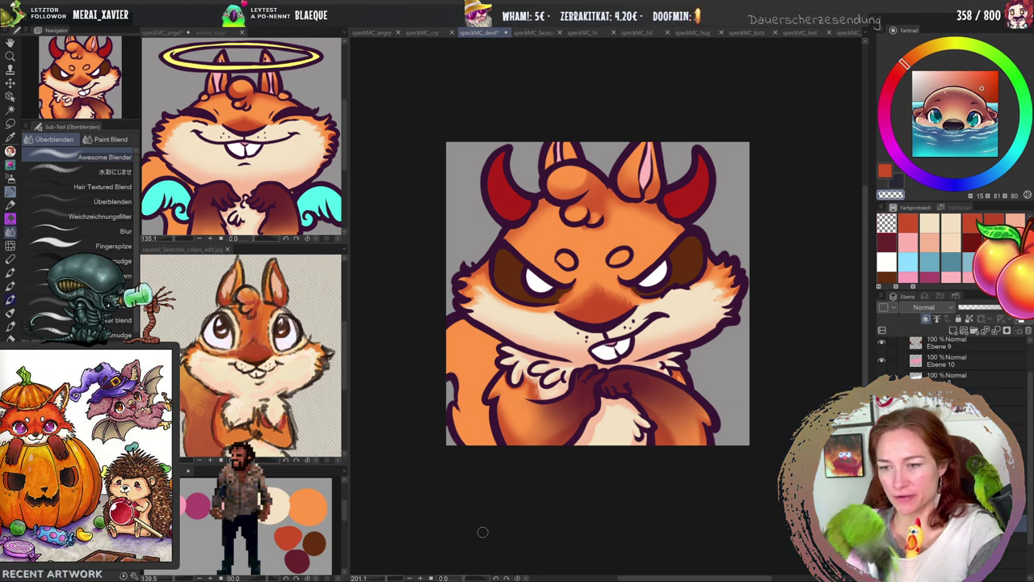
# Airbrush extra reddish-brown onto the devil squirrel's ear beside the hair tuft with Sanft härter and switch to Awesome Blender.
pyautogui.press('b')
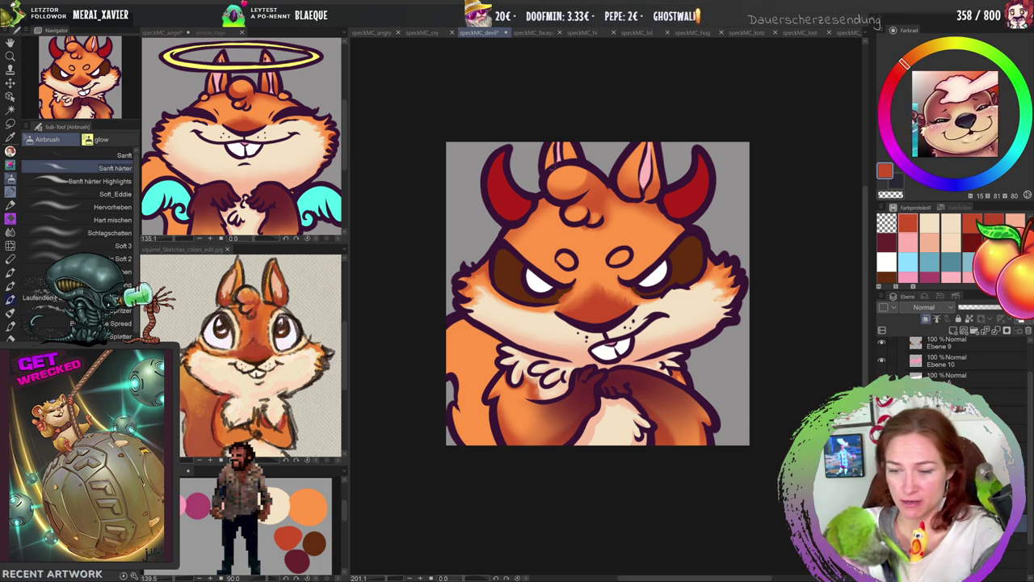
pyautogui.click(551, 166)
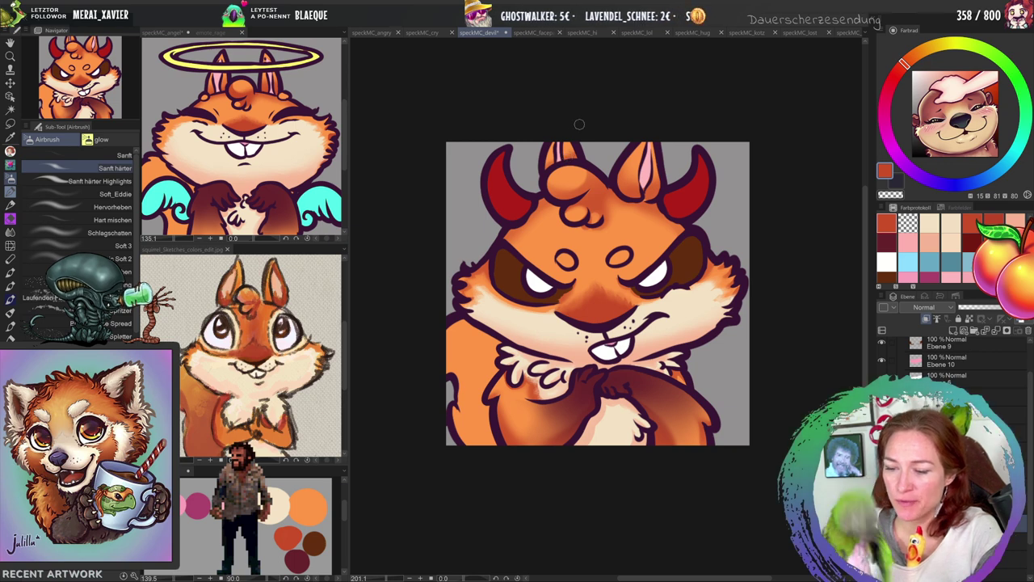
pyautogui.press('j')
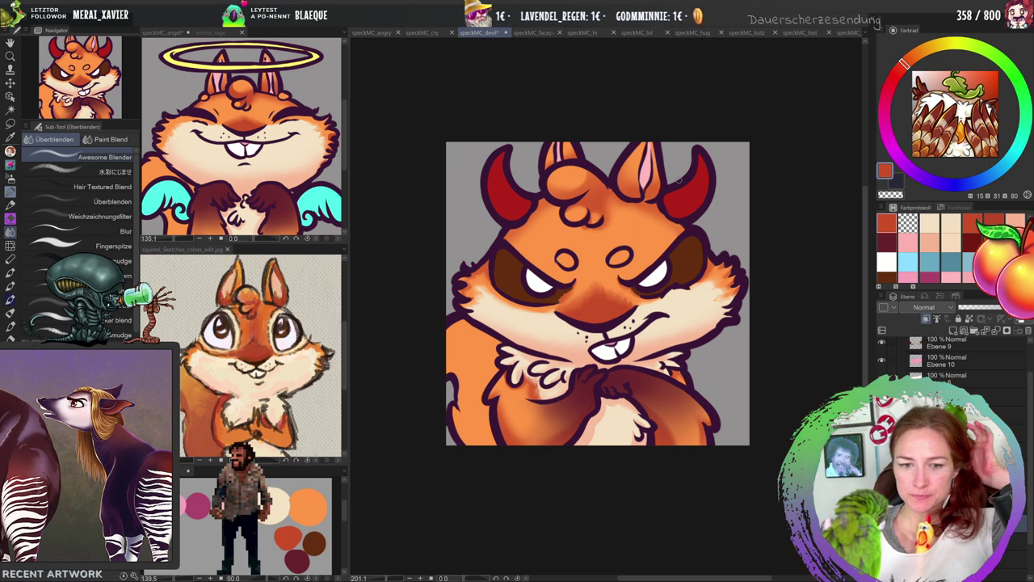
# Switch to the speckMC_facepalm drawing and lasso the lower edge of the hair tuft and the small curls beneath it.
pyautogui.click(537, 33)
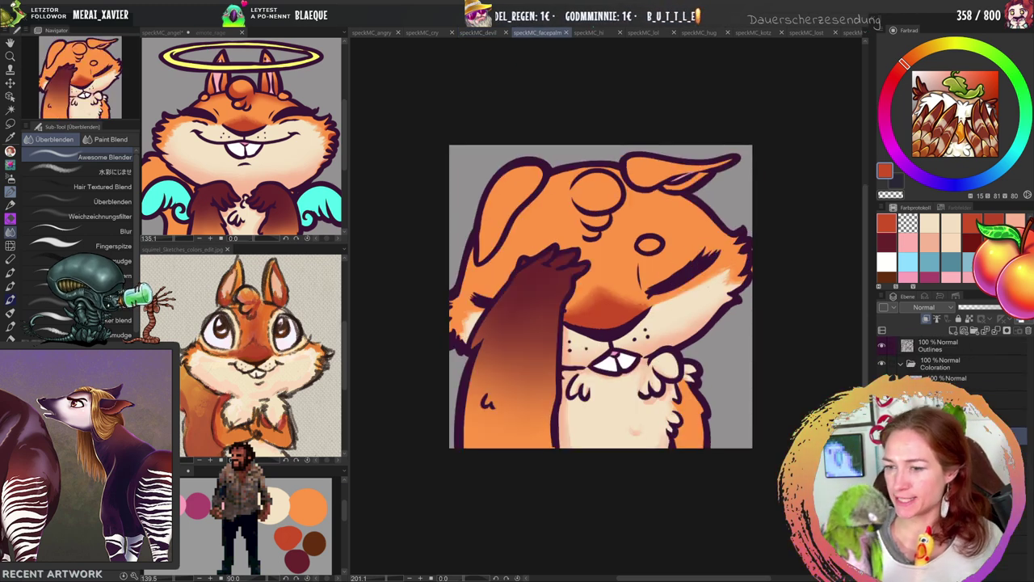
pyautogui.press('m')
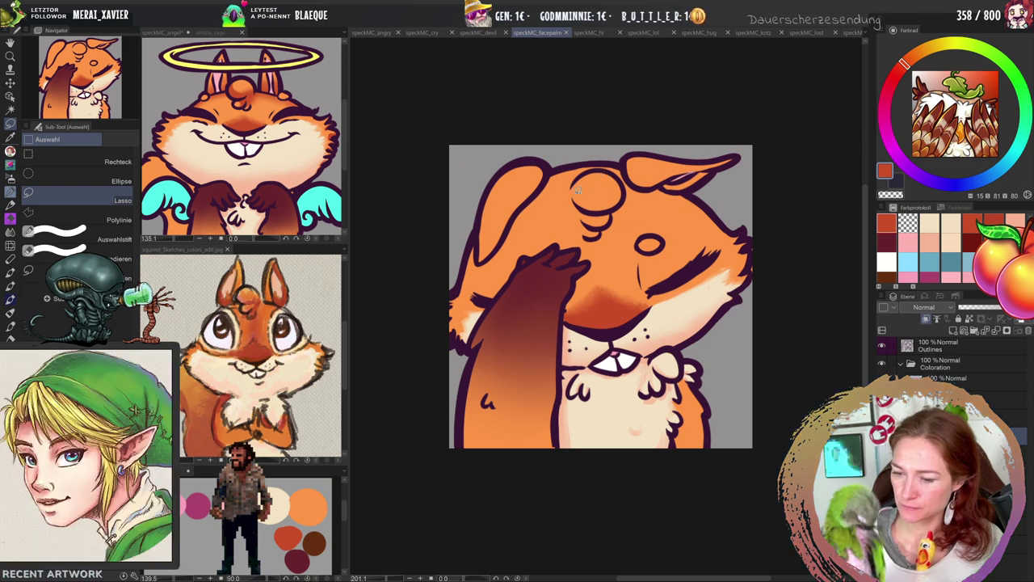
pyautogui.moveTo(577, 191)
pyautogui.mouseDown()
pyautogui.moveTo(612, 173)
pyautogui.moveTo(626, 191)
pyautogui.moveTo(621, 205)
pyautogui.moveTo(597, 211)
pyautogui.moveTo(575, 199)
pyautogui.moveTo(574, 188)
pyautogui.moveTo(586, 213)
pyautogui.mouseUp()
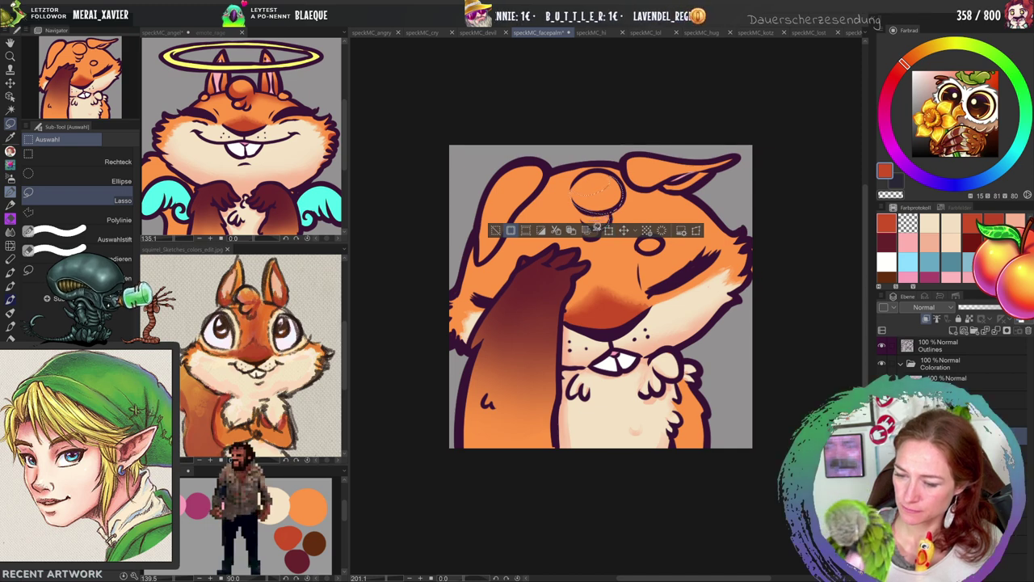
pyautogui.moveTo(601, 213); pyautogui.dragTo(601, 231)
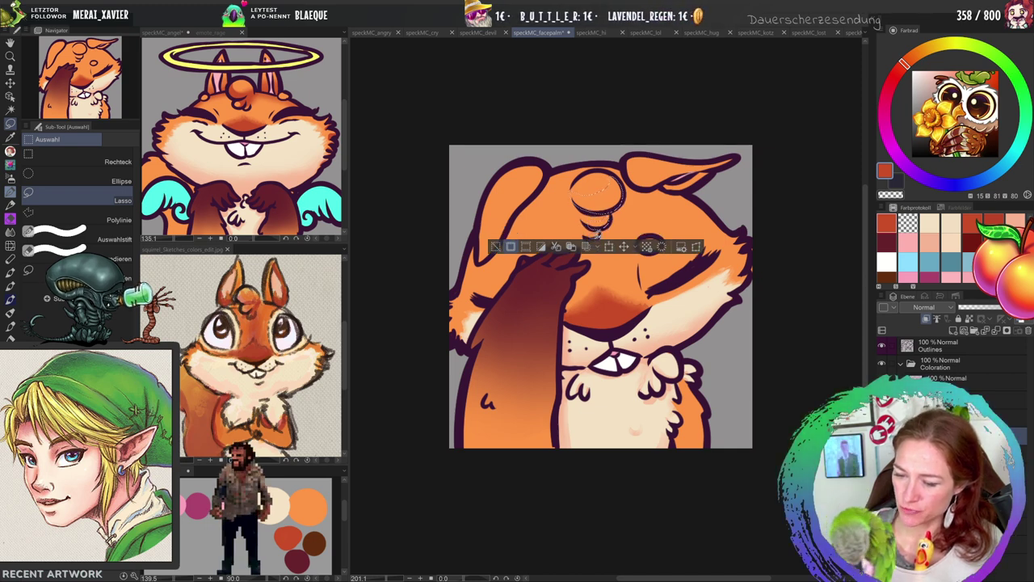
pyautogui.moveTo(601, 231); pyautogui.dragTo(603, 241)
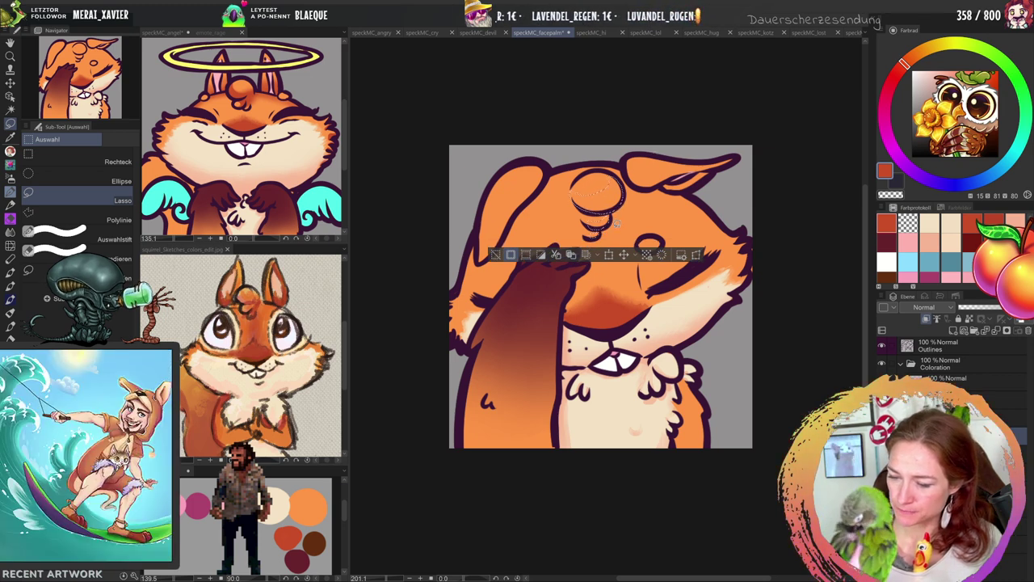
pyautogui.hotkey('ctrl', 'z')
pyautogui.hotkey('ctrl', 'z')
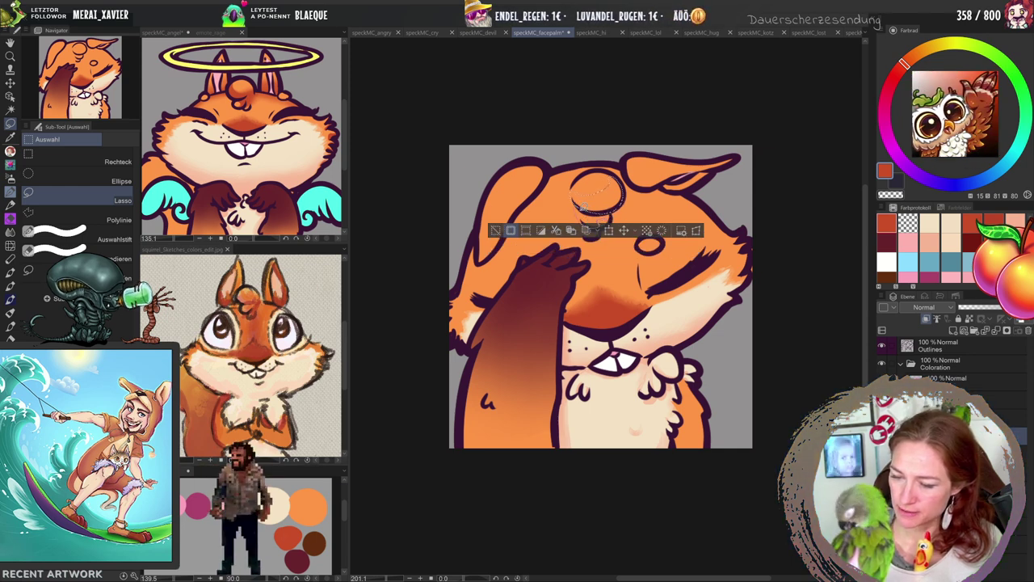
pyautogui.hotkey('ctrl', 'y')
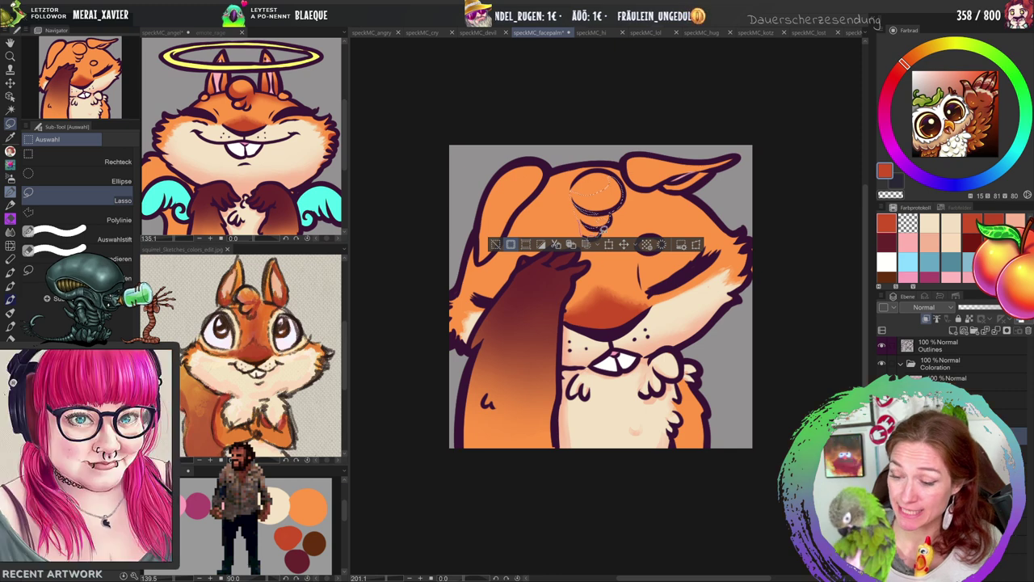
pyautogui.moveTo(640, 240); pyautogui.dragTo(643, 241)
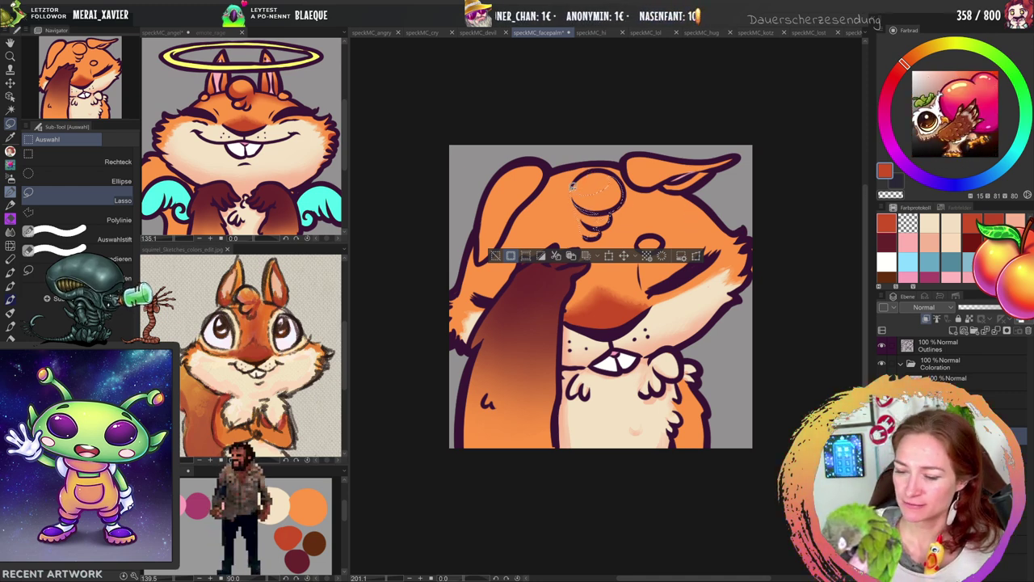
# Add the facepalm squirrel's head edges around both folded ears to the selection and airbrush reddish-brown shading with Sanft härter.
pyautogui.moveTo(571, 186)
pyautogui.mouseDown()
pyautogui.moveTo(506, 236)
pyautogui.moveTo(483, 267)
pyautogui.moveTo(479, 297)
pyautogui.moveTo(461, 279)
pyautogui.moveTo(477, 244)
pyautogui.moveTo(498, 241)
pyautogui.mouseUp()
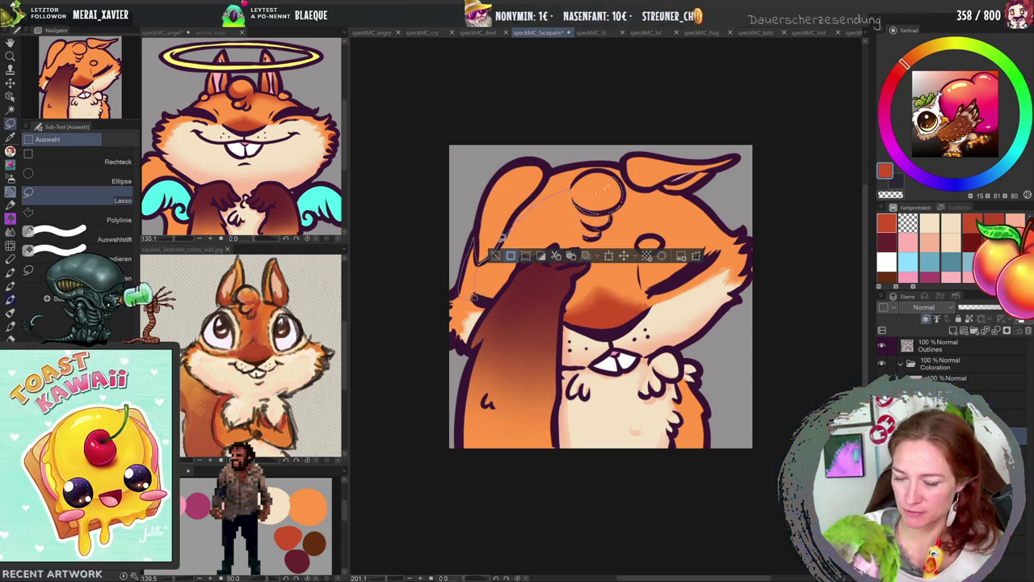
pyautogui.moveTo(525, 199)
pyautogui.mouseDown()
pyautogui.moveTo(561, 168)
pyautogui.moveTo(632, 172)
pyautogui.mouseUp()
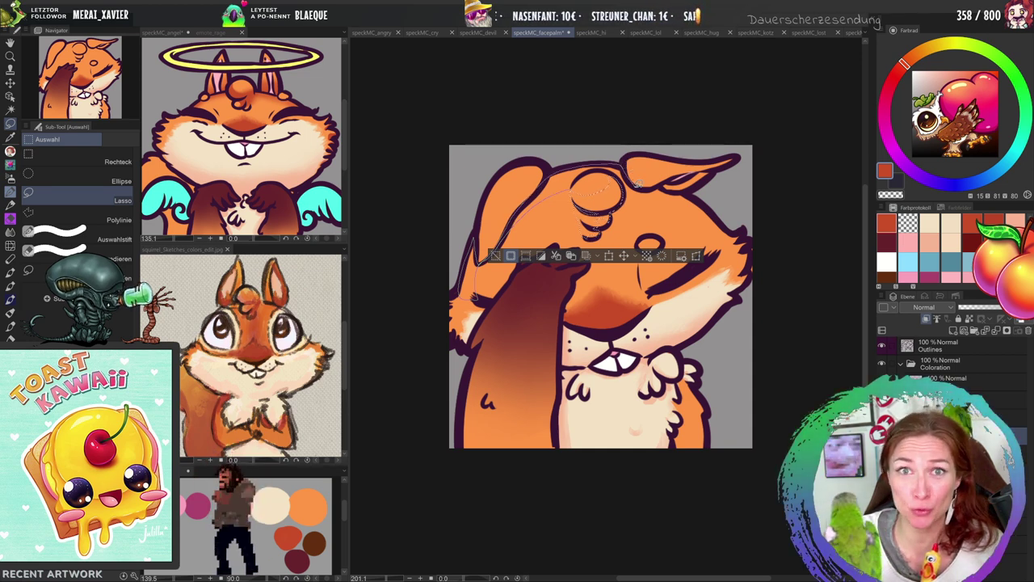
pyautogui.moveTo(637, 183)
pyautogui.mouseDown()
pyautogui.moveTo(694, 192)
pyautogui.moveTo(730, 231)
pyautogui.moveTo(678, 198)
pyautogui.moveTo(638, 172)
pyautogui.mouseUp()
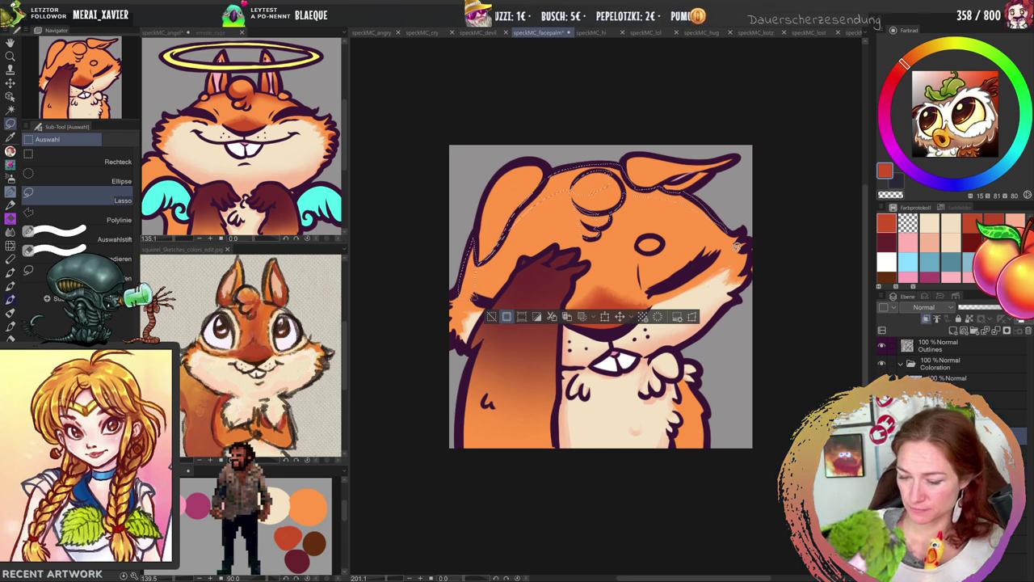
pyautogui.press('b')
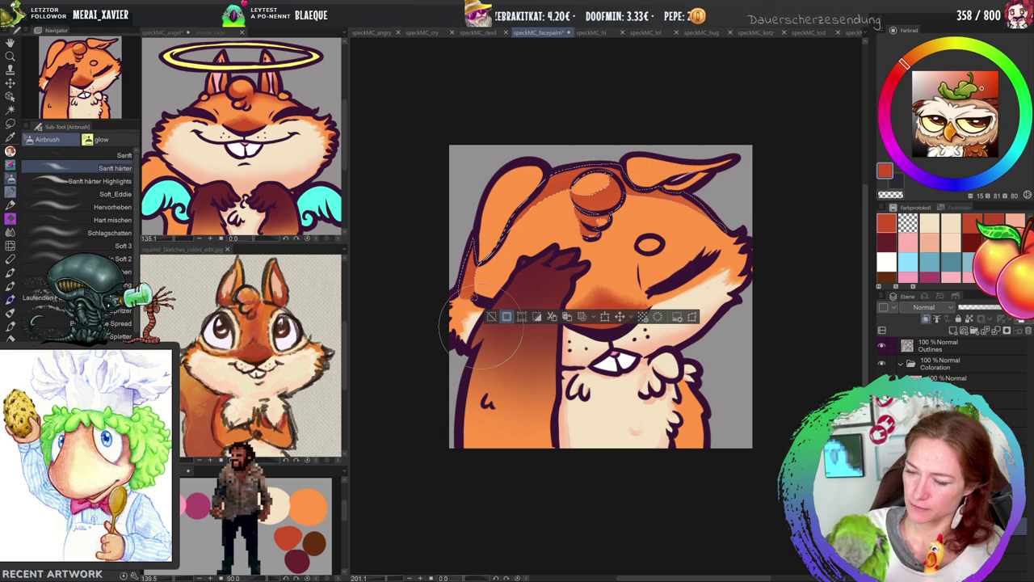
# Clear the selection and soften the reddish-brown shading beside the facepalm squirrel's hair tuft with Awesome Blender.
pyautogui.hotkey('ctrl', 'd')
pyautogui.press('j')
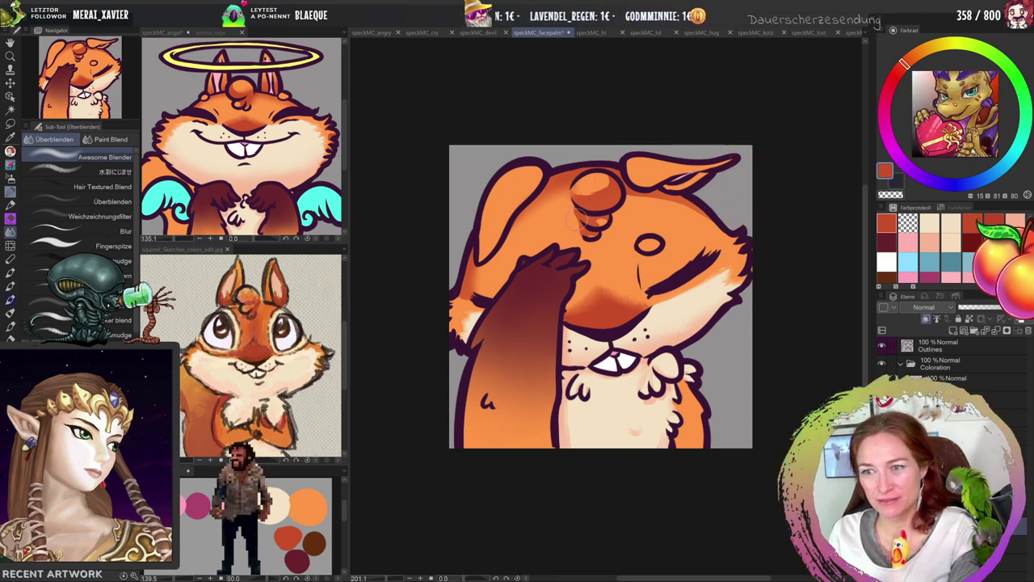
pyautogui.moveTo(579, 216); pyautogui.dragTo(586, 232)
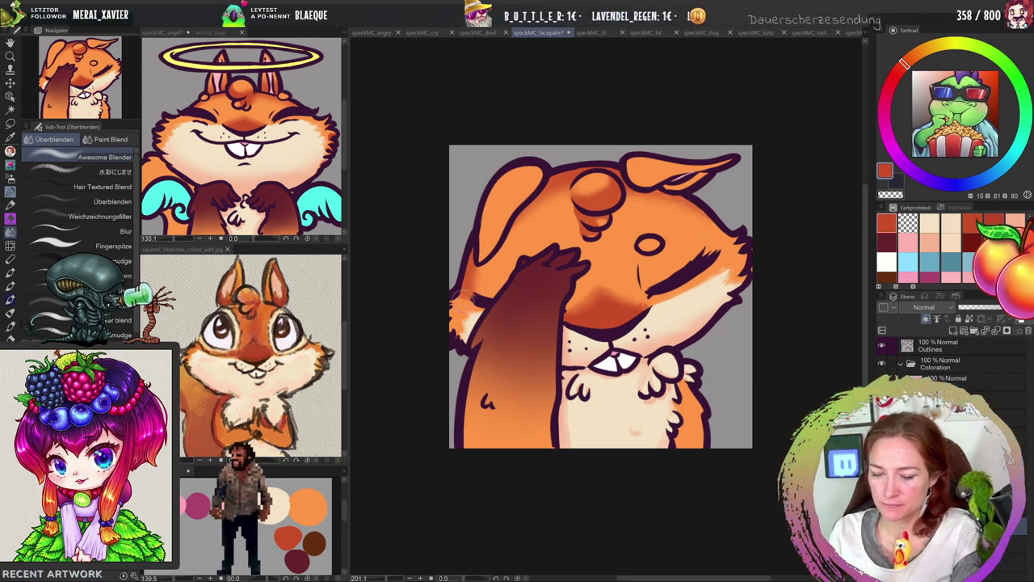
# Lasso both folded ears of the facepalm squirrel, airbrush reddish-brown shading inside them with Sanft härter, and clear the selection.
pyautogui.press('m')
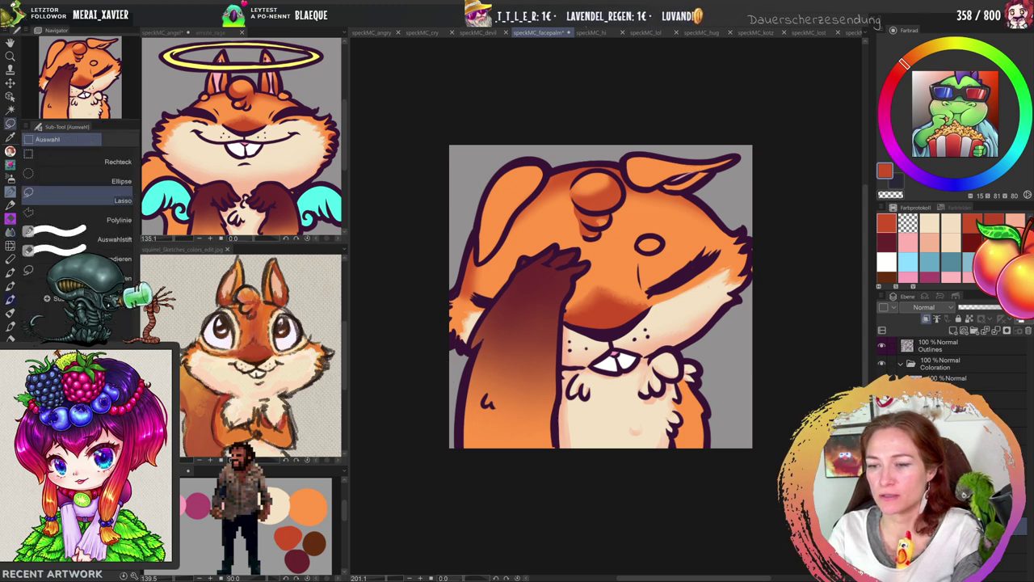
pyautogui.moveTo(512, 225)
pyautogui.mouseDown()
pyautogui.moveTo(487, 259)
pyautogui.moveTo(483, 208)
pyautogui.moveTo(500, 171)
pyautogui.moveTo(535, 160)
pyautogui.moveTo(712, 155)
pyautogui.moveTo(624, 159)
pyautogui.moveTo(635, 181)
pyautogui.moveTo(670, 179)
pyautogui.moveTo(666, 187)
pyautogui.moveTo(680, 191)
pyautogui.moveTo(735, 160)
pyautogui.mouseUp()
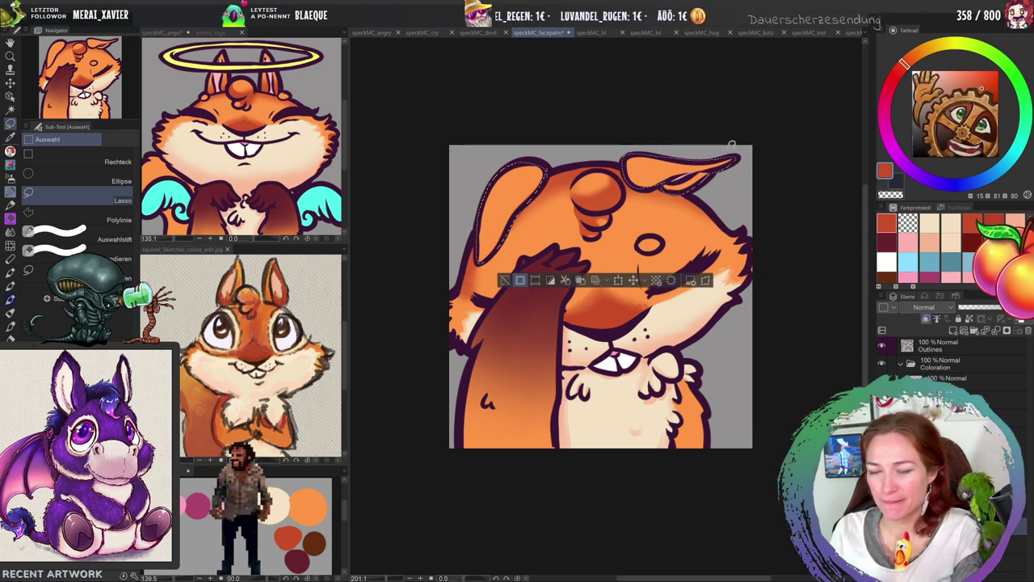
pyautogui.press('b')
pyautogui.moveTo(514, 227)
pyautogui.mouseDown()
pyautogui.moveTo(472, 272)
pyautogui.moveTo(507, 241)
pyautogui.mouseUp()
pyautogui.moveTo(553, 173)
pyautogui.mouseDown()
pyautogui.moveTo(503, 176)
pyautogui.moveTo(535, 145)
pyautogui.moveTo(521, 187)
pyautogui.mouseUp()
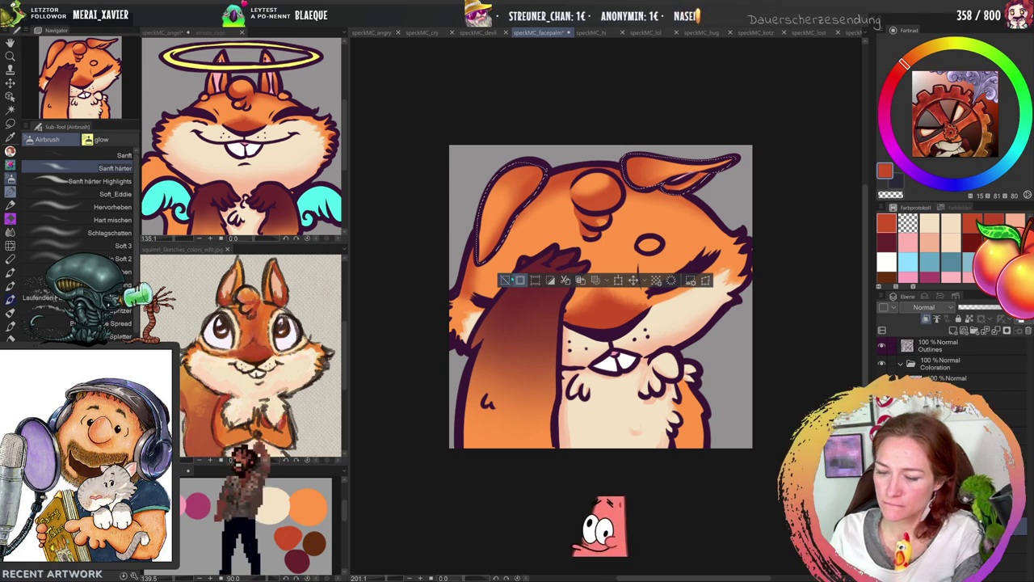
pyautogui.hotkey('ctrl', 'd')
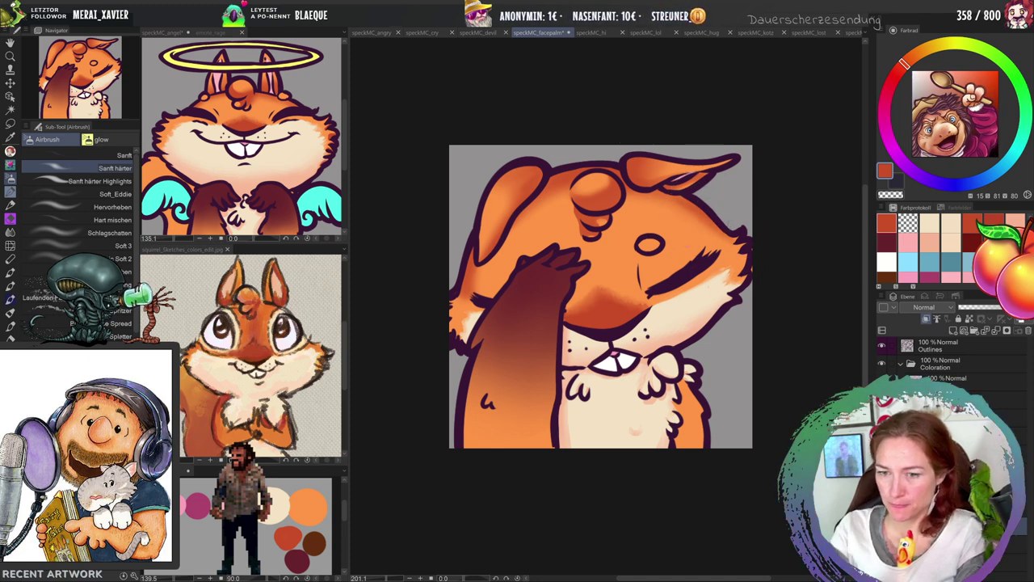
# Paint reddish-brown shading along the raised forearm's edges and the cheek fur by the closed eye with G-Pen oStabi, undoing excess strokes.
pyautogui.press('p')
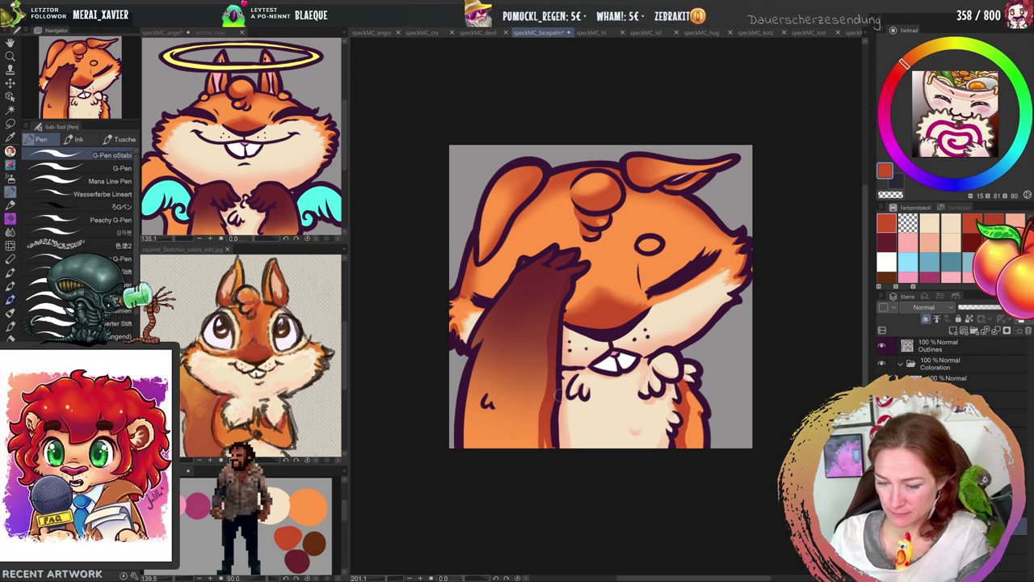
pyautogui.hotkey('ctrl', 'z')
pyautogui.hotkey('ctrl', 'z')
pyautogui.hotkey('ctrl', 'z')
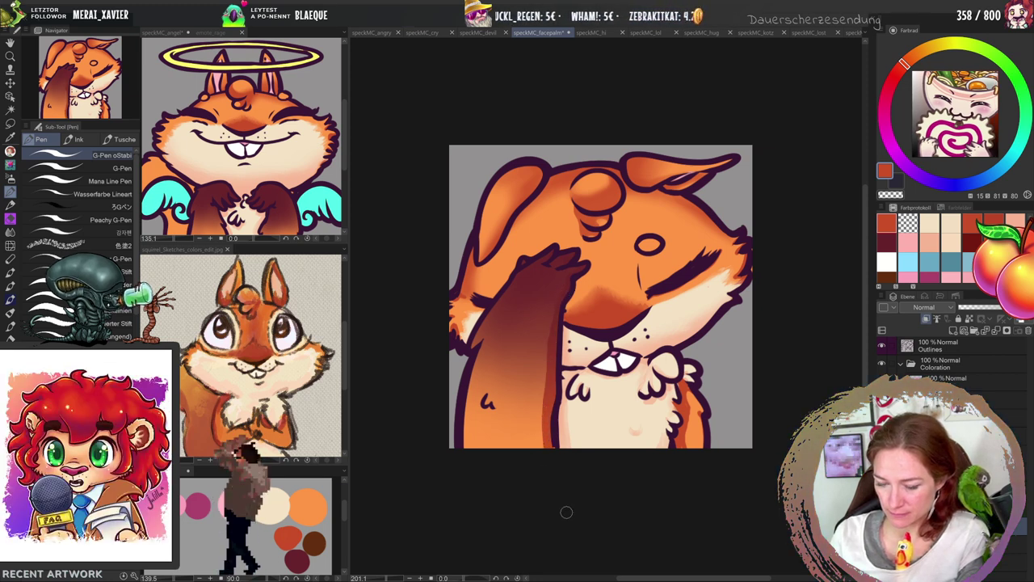
pyautogui.moveTo(482, 346); pyautogui.dragTo(482, 509)
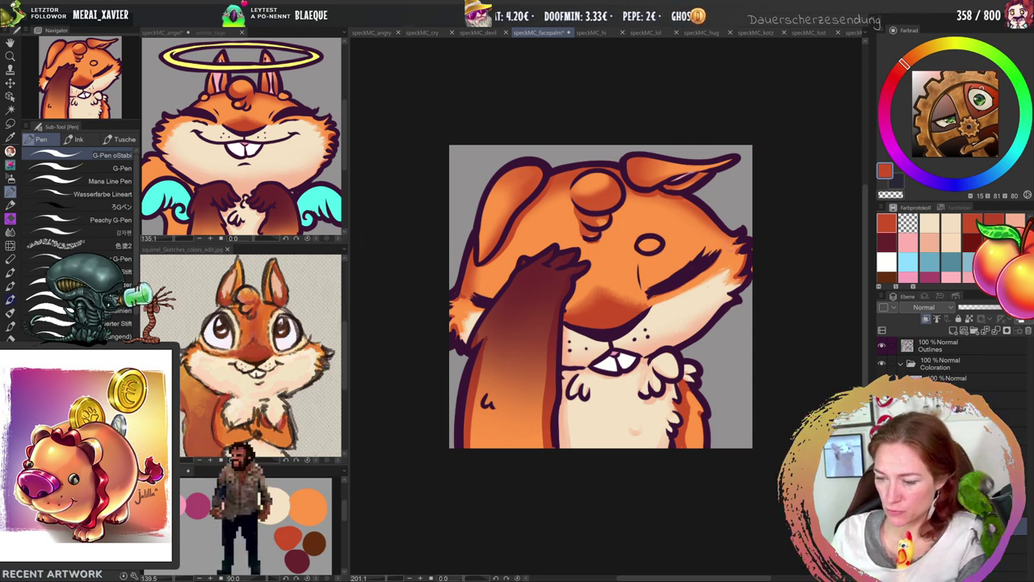
pyautogui.moveTo(717, 251); pyautogui.dragTo(735, 233)
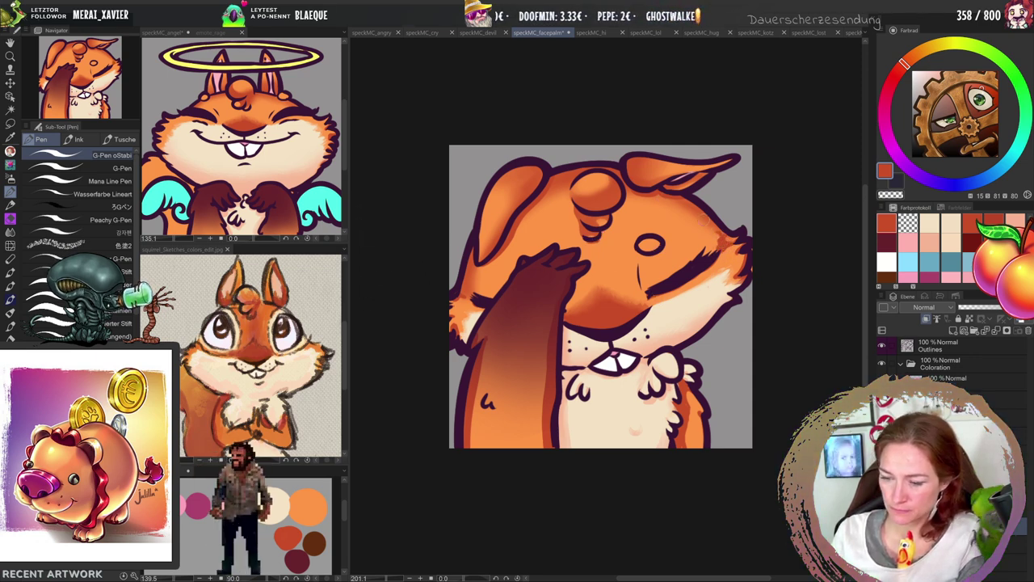
# Blend the facepalm squirrel's cheek fur with Awesome Blender and deepen the reddish-brown shading at the crease beside the nose.
pyautogui.press('j')
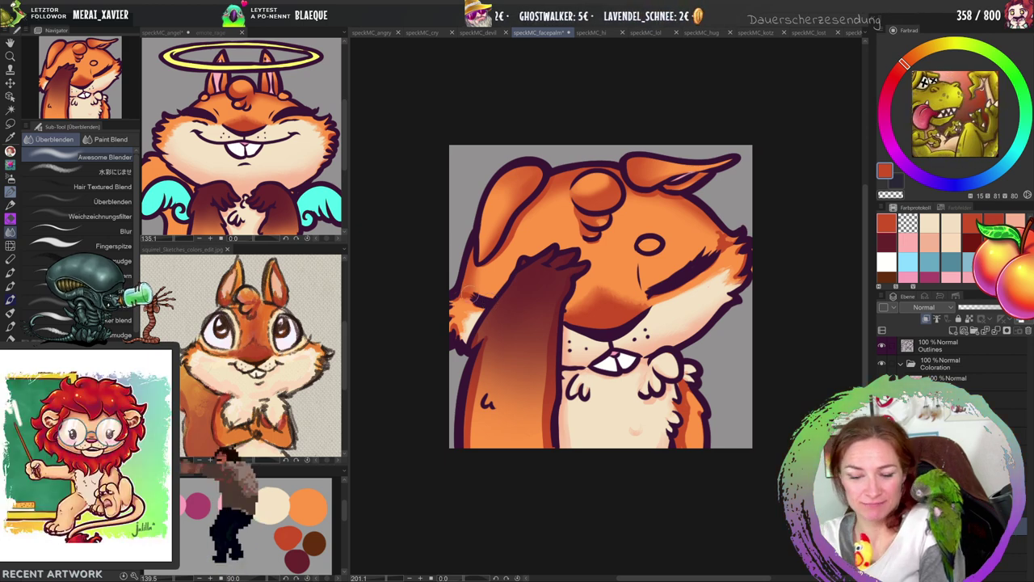
pyautogui.moveTo(455, 292); pyautogui.dragTo(470, 300)
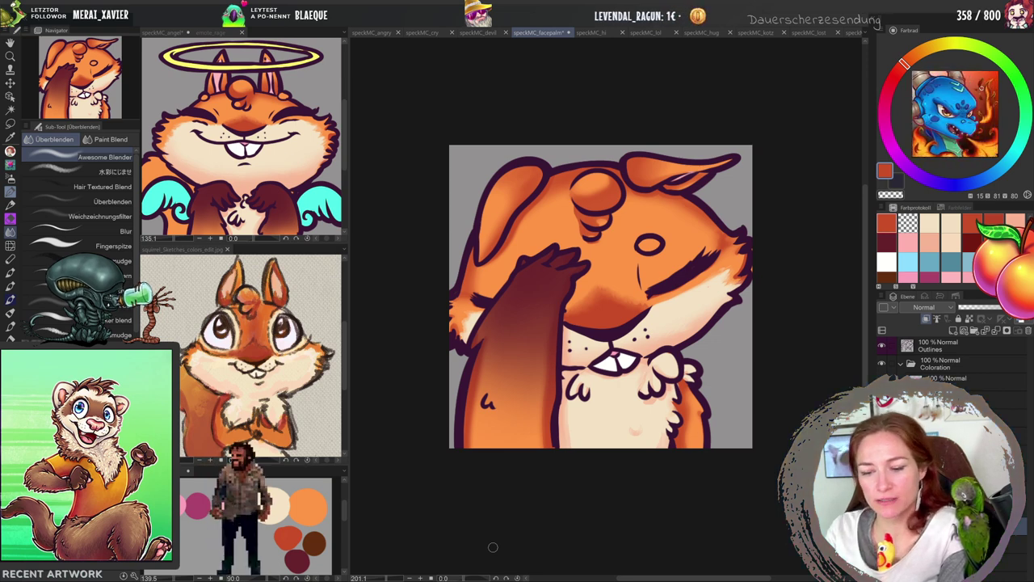
pyautogui.press('b')
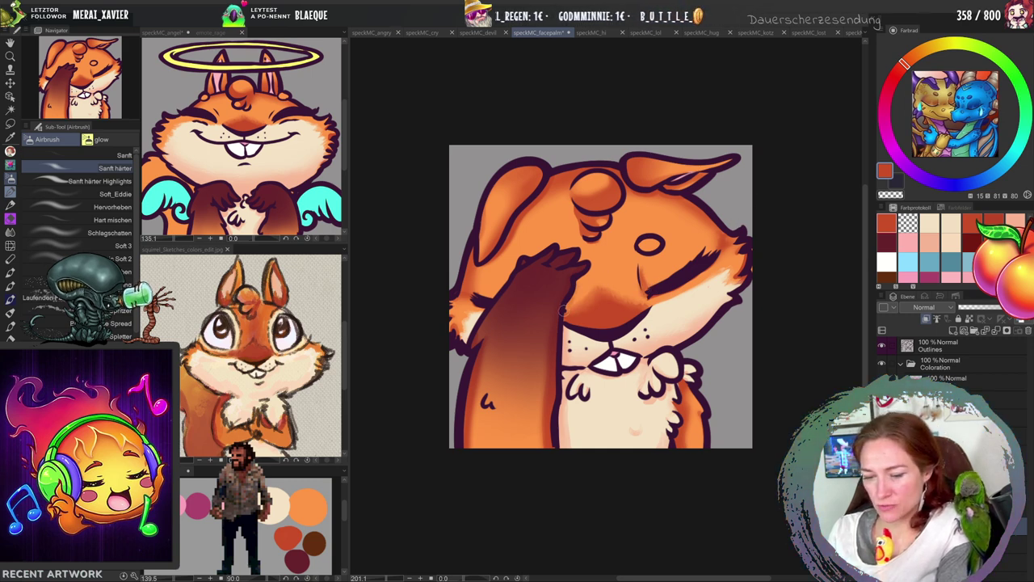
pyautogui.press('p')
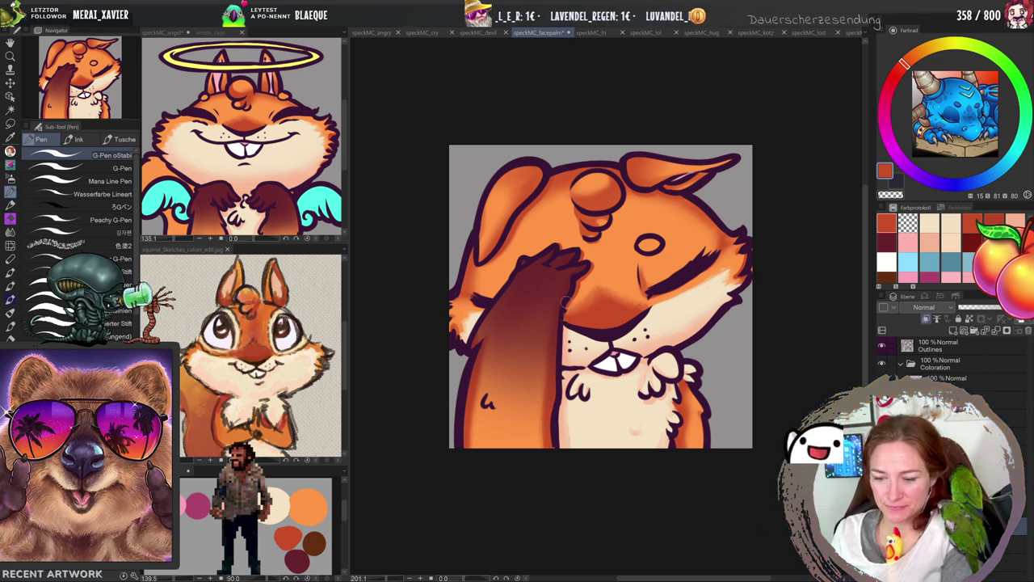
pyautogui.press('j')
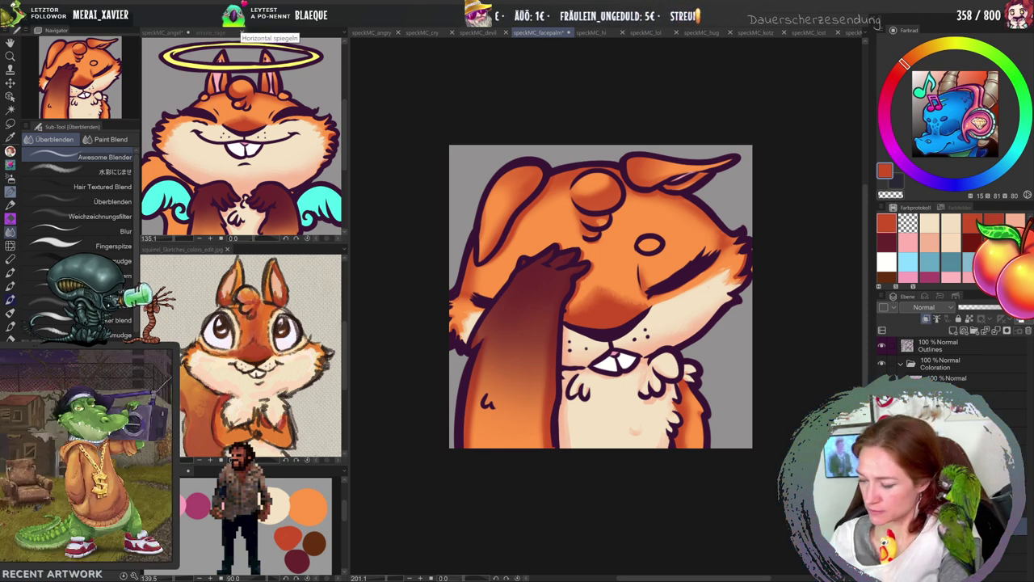
pyautogui.click(661, 429)
pyautogui.hotkey('ctrl', 'z')
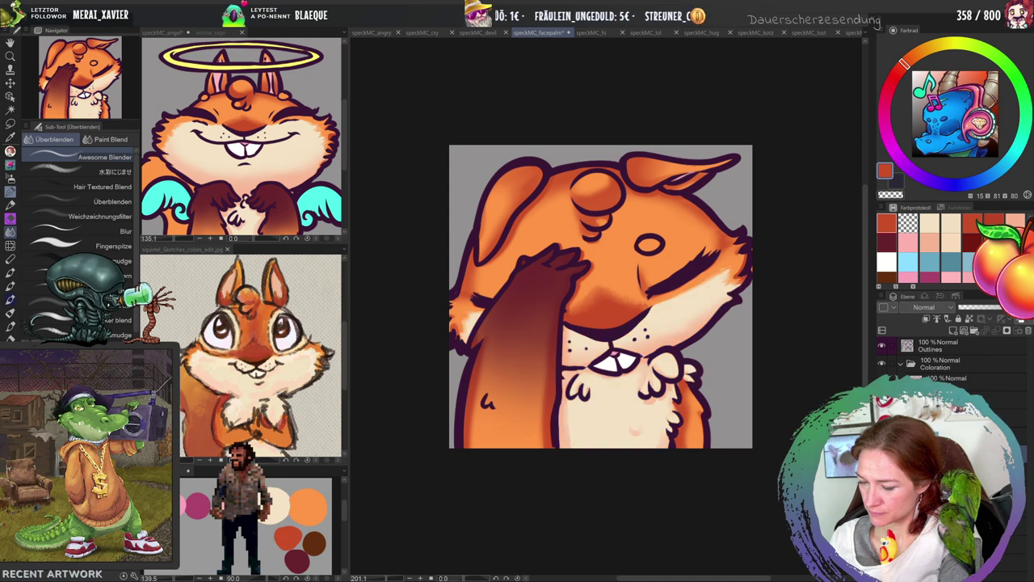
pyautogui.press('e')
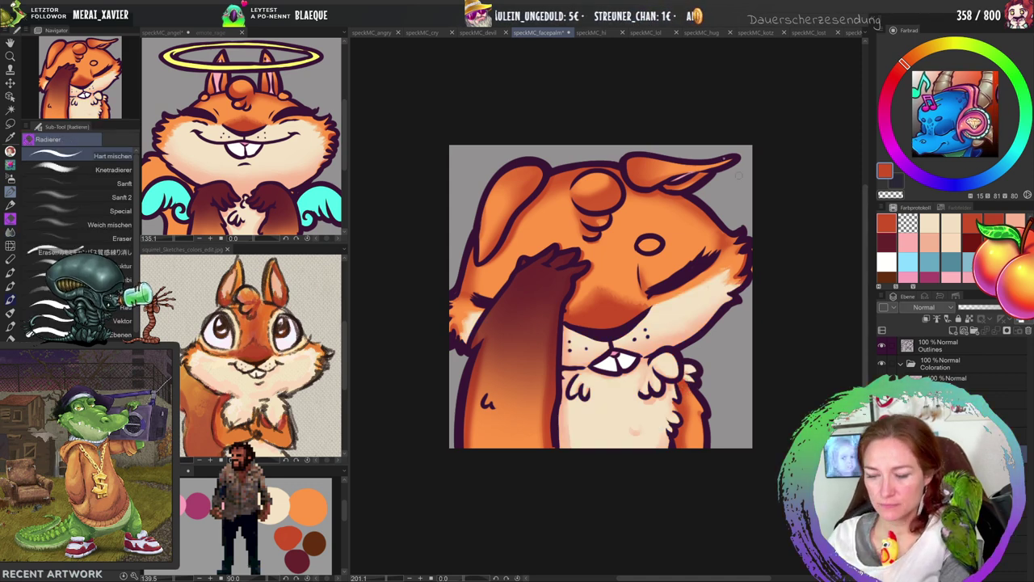
# Switch to the speckMC_hi drawing and lasso the lower edge of the waving squirrel's large hair tuft.
pyautogui.click(587, 33)
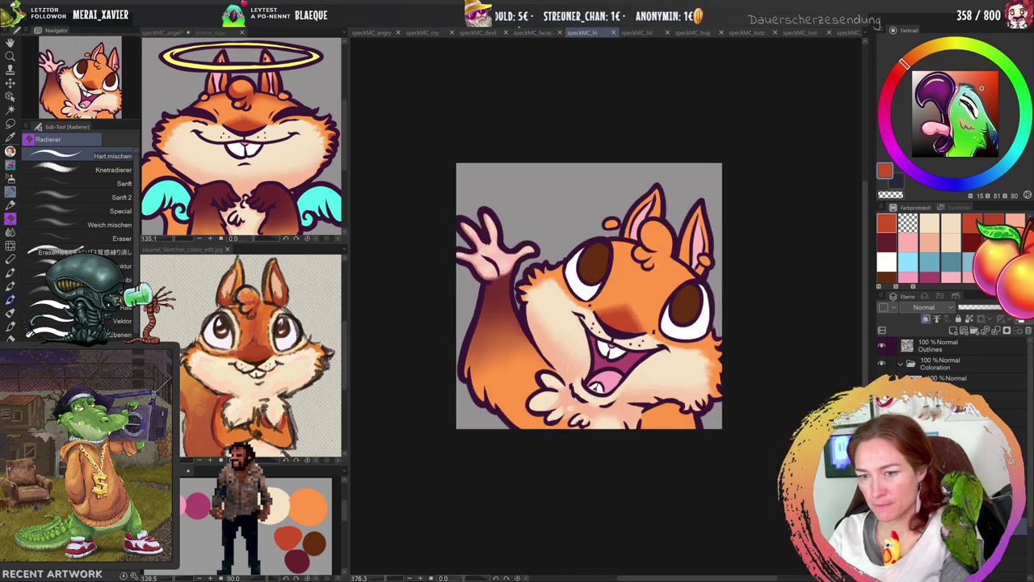
pyautogui.press('/')
pyautogui.click(621, 307)
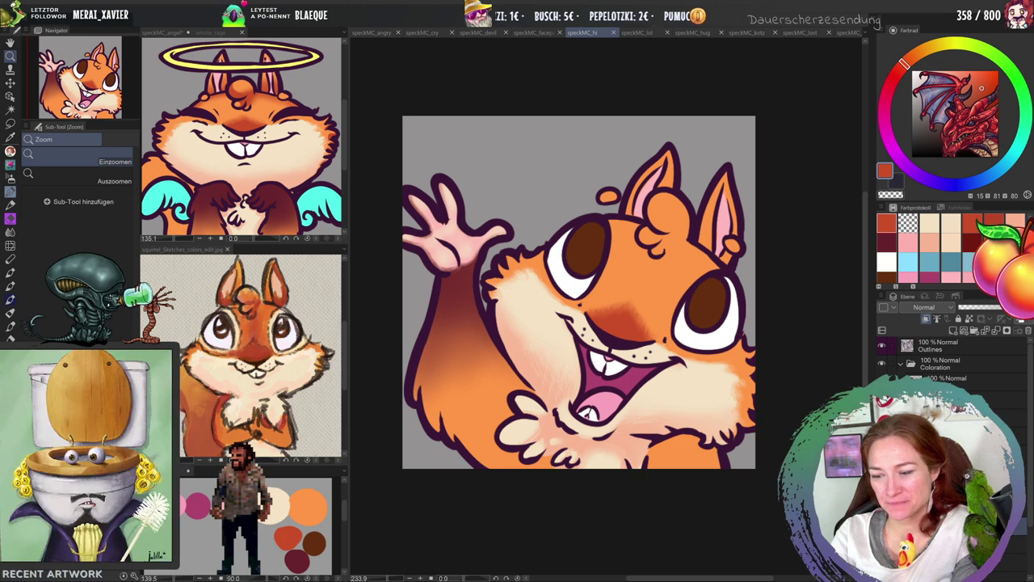
pyautogui.press('m')
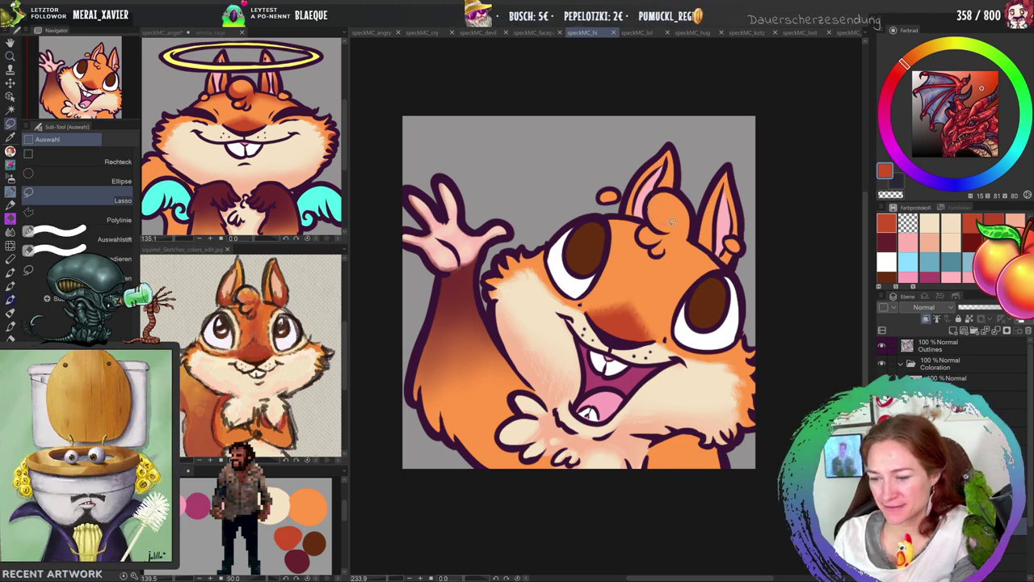
pyautogui.moveTo(677, 233); pyautogui.dragTo(645, 242)
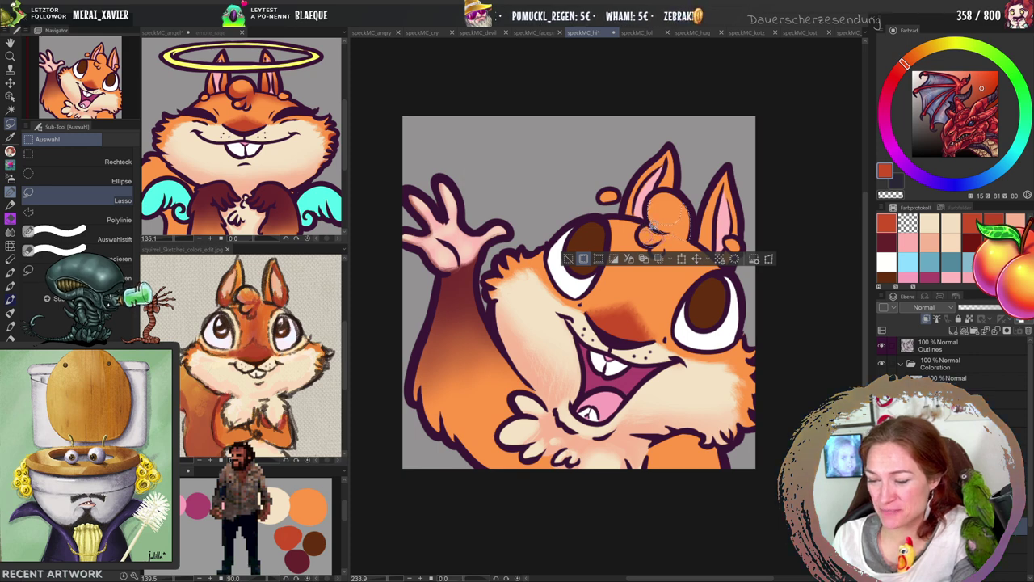
# Lasso the waving squirrel's hair tuft, forehead edge and arm fur, airbrush reddish-brown shading inside them with Sanft härter, and clear the selection.
pyautogui.moveTo(658, 242)
pyautogui.mouseDown()
pyautogui.moveTo(674, 232)
pyautogui.moveTo(691, 239)
pyautogui.moveTo(679, 244)
pyautogui.mouseUp()
pyautogui.moveTo(740, 221)
pyautogui.mouseDown()
pyautogui.moveTo(700, 247)
pyautogui.moveTo(643, 229)
pyautogui.mouseUp()
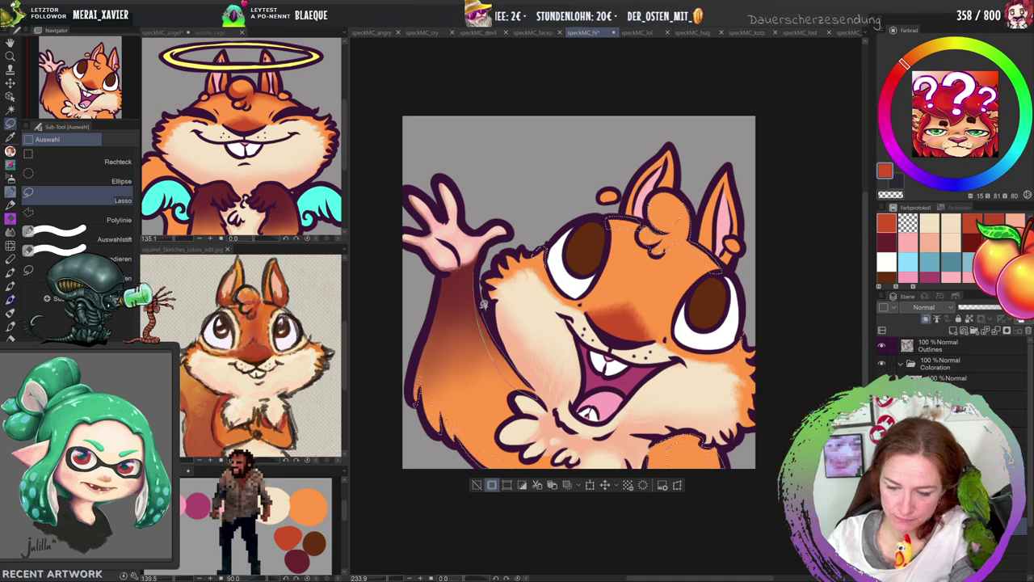
pyautogui.press('b')
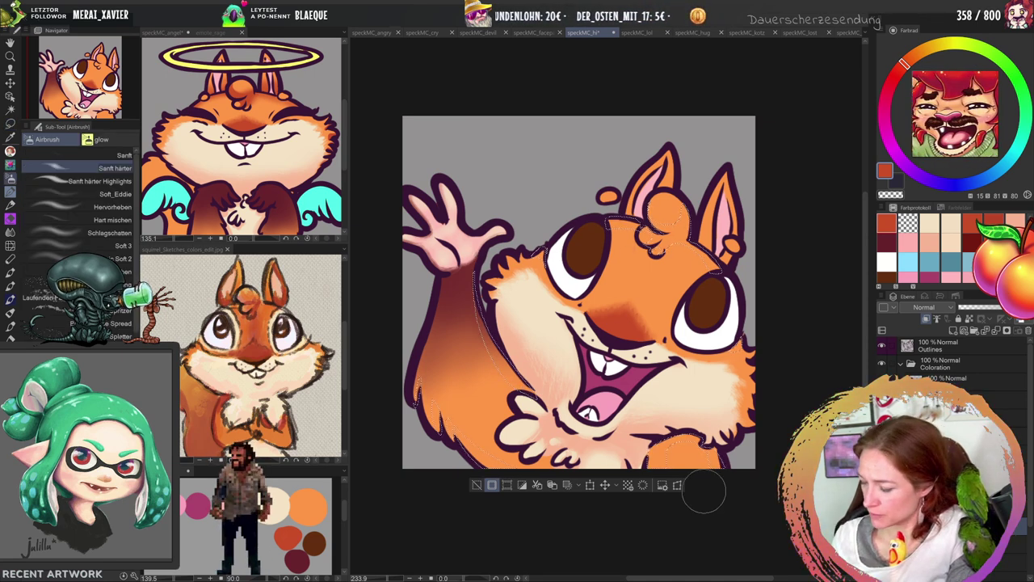
pyautogui.scroll(-2, 1020, 443)
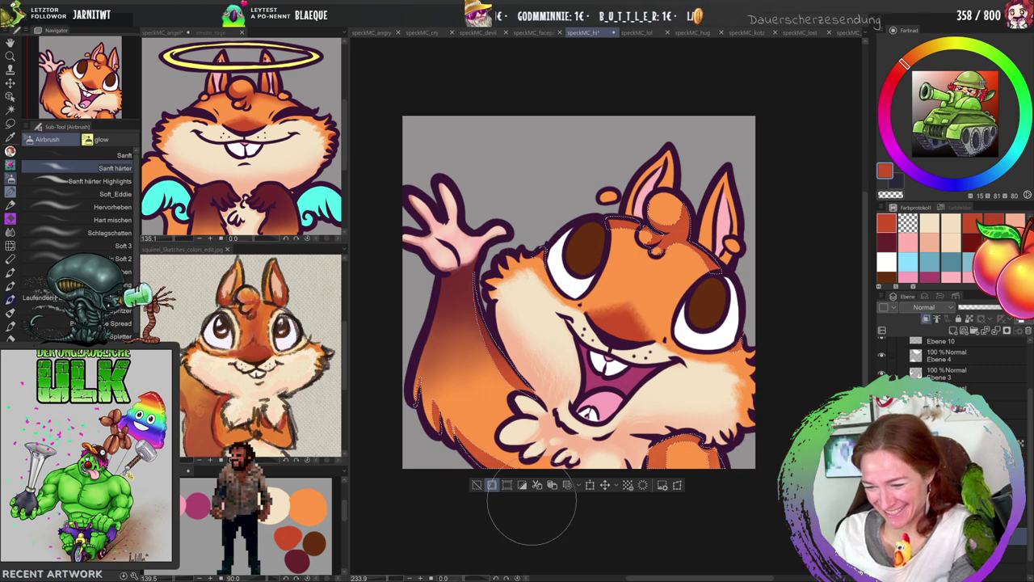
pyautogui.hotkey('ctrl', 'd')
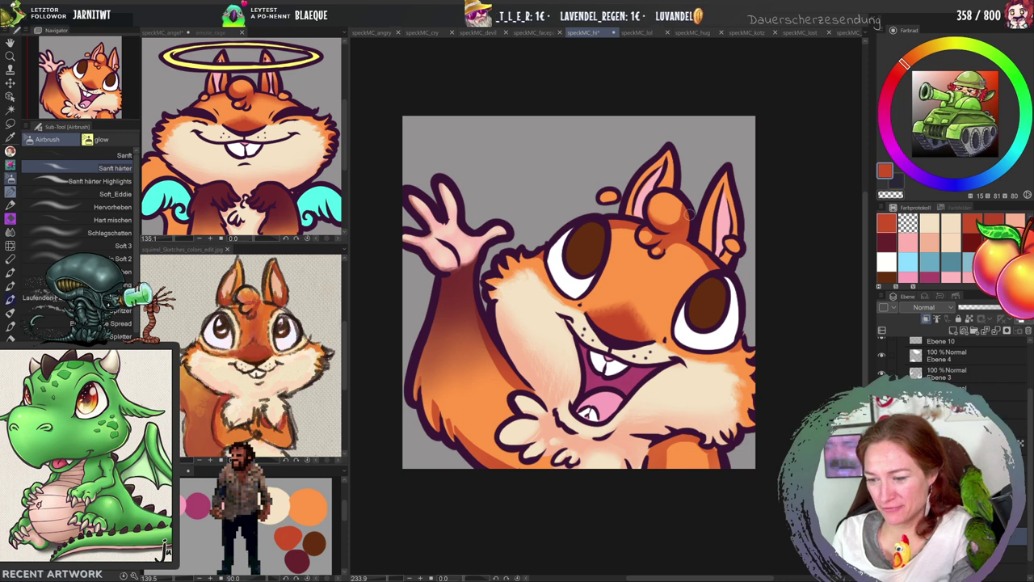
# Soften the waving squirrel's forehead and arm shading with Awesome Blender, touching it up with the Sanft härter airbrush and the Hart mischen eraser.
pyautogui.press('j')
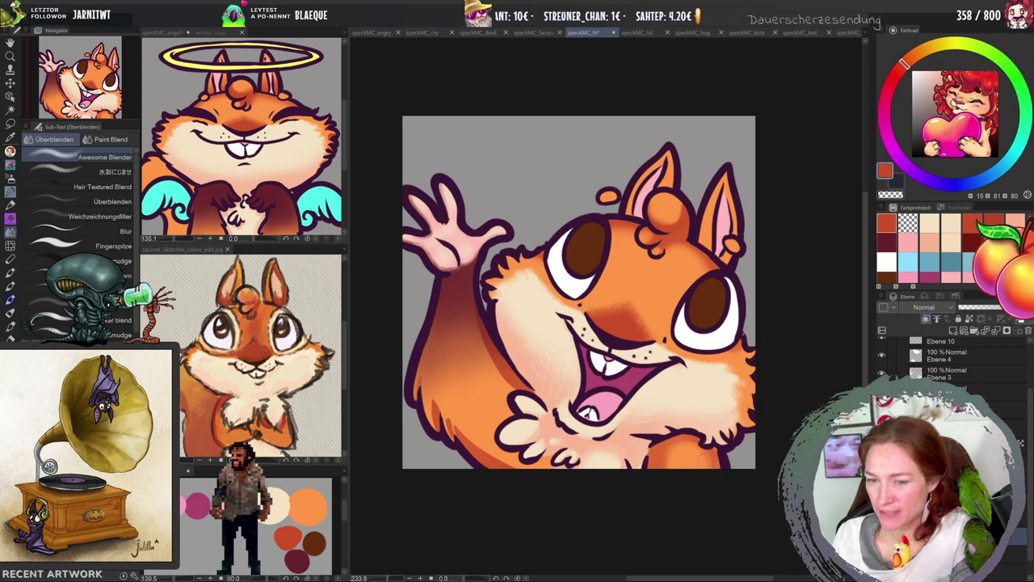
pyautogui.press('b')
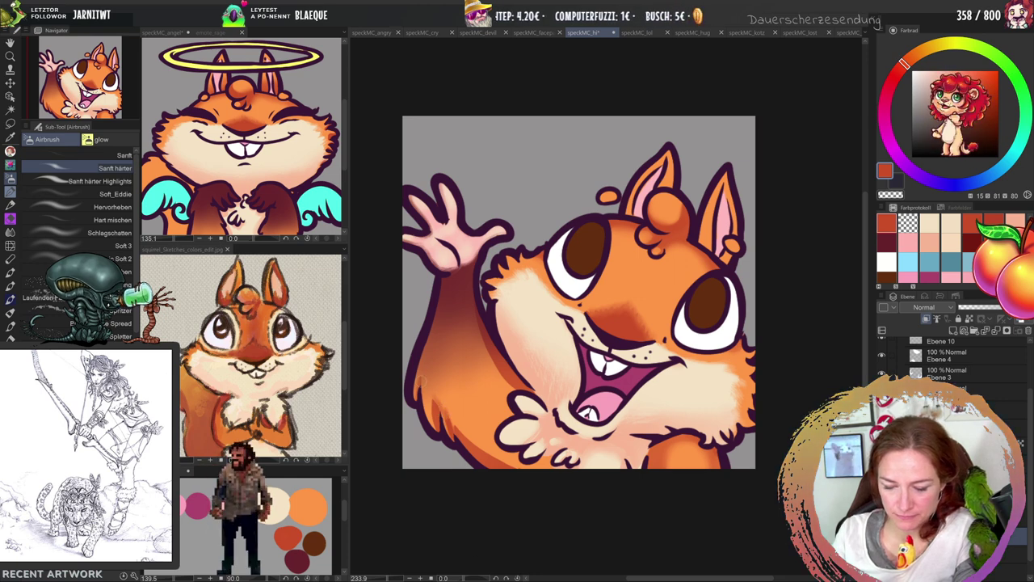
pyautogui.press('e')
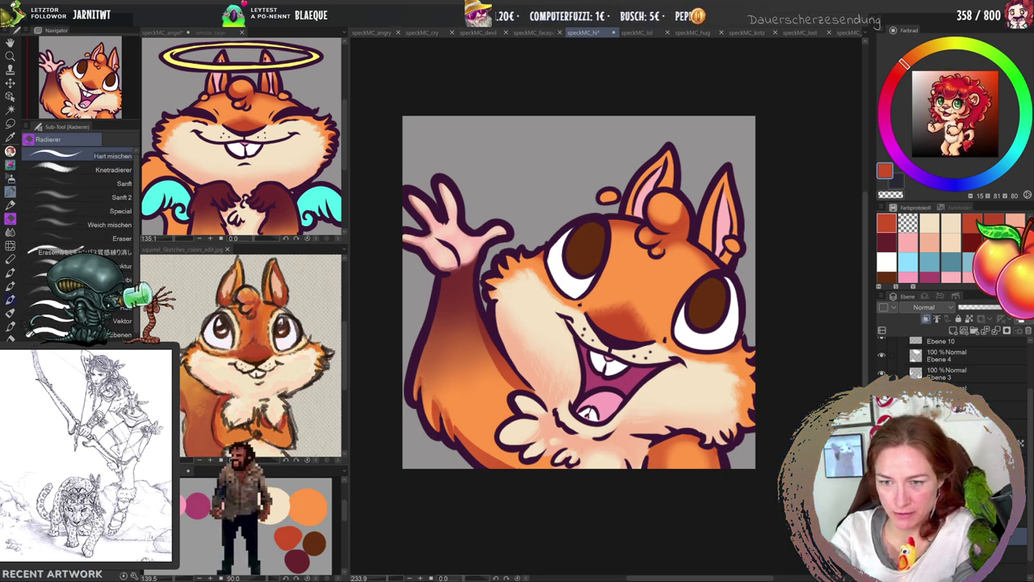
pyautogui.press('j')
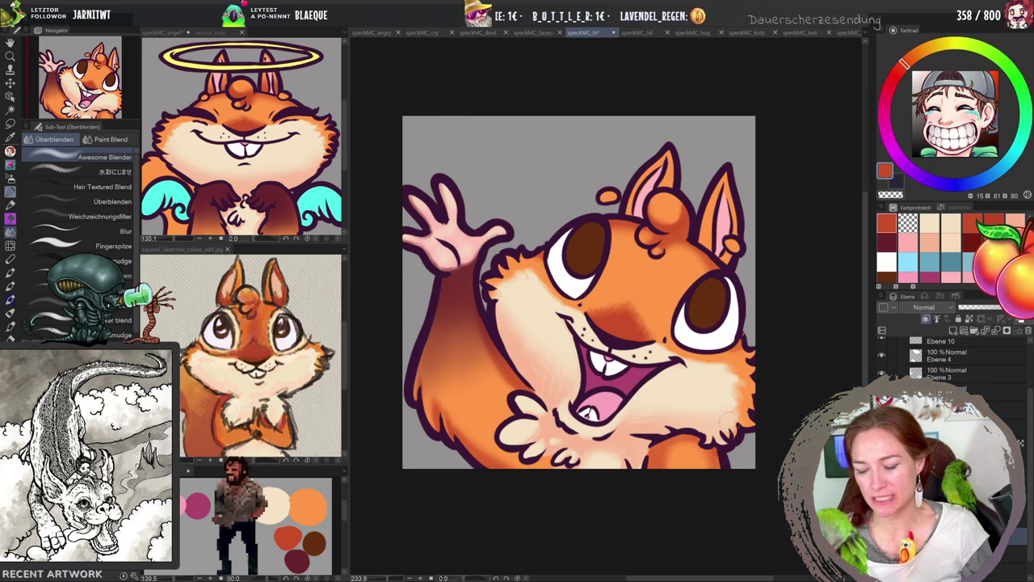
# Paint reddish-brown shading along the waving squirrel's cheek and tail fur with G-Pen oStabi and Sanft härter, blend it, and clean it up with the eraser.
pyautogui.hotkey('shift', 'space')
pyautogui.moveTo(721, 452)
pyautogui.mouseDown()
pyautogui.moveTo(733, 402)
pyautogui.moveTo(643, 354)
pyautogui.mouseUp()
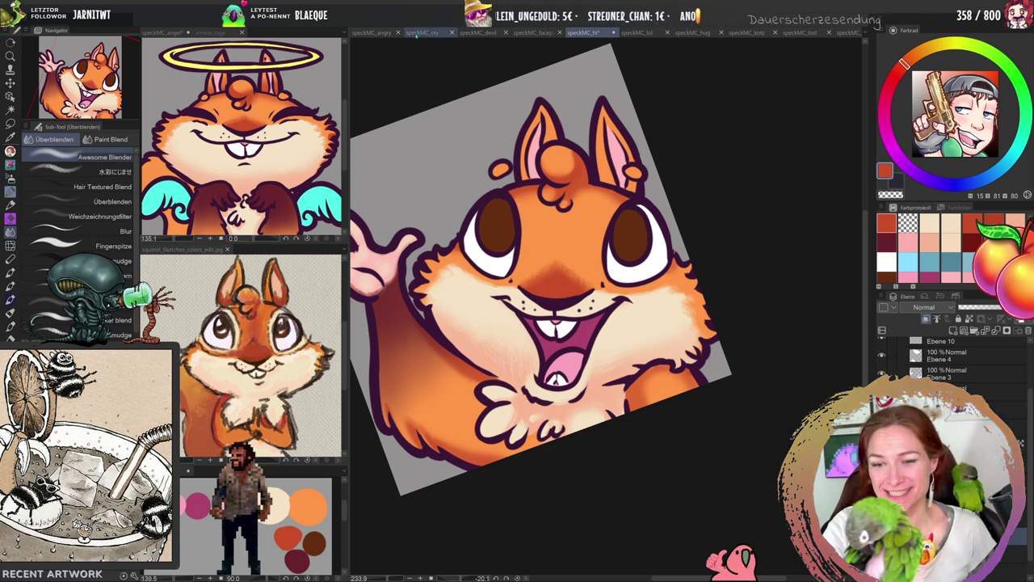
pyautogui.press('p')
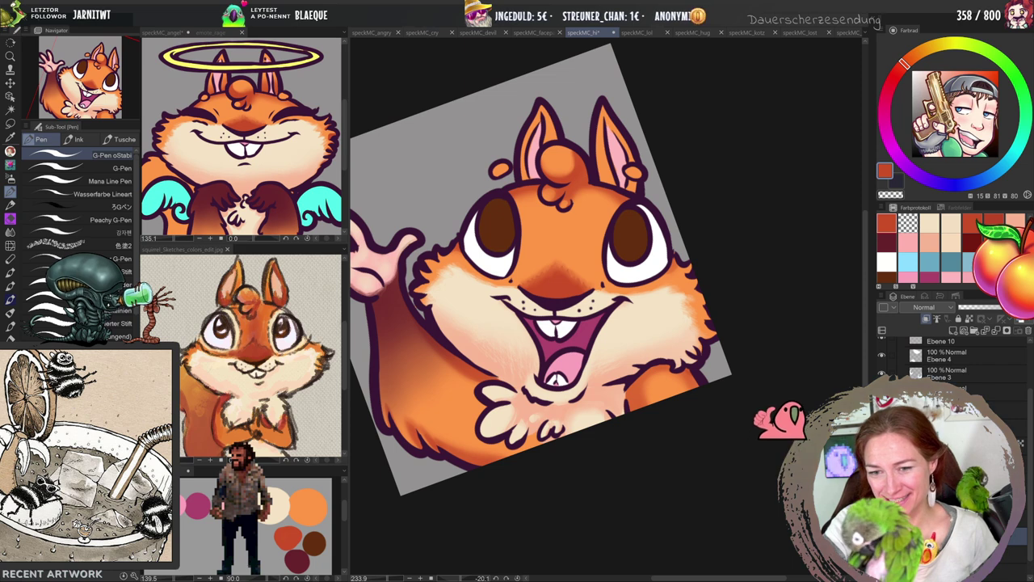
pyautogui.press('b')
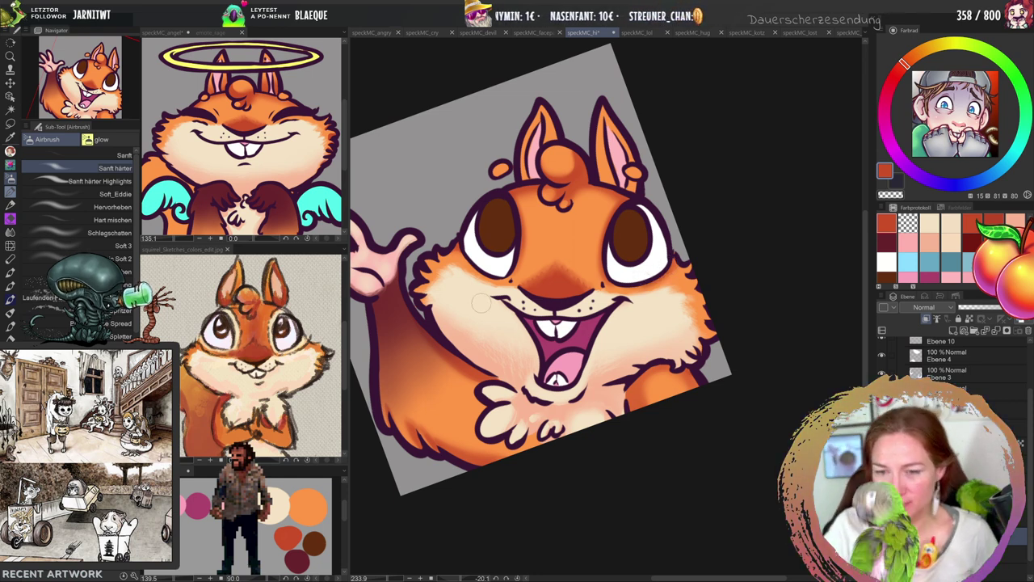
pyautogui.press('p')
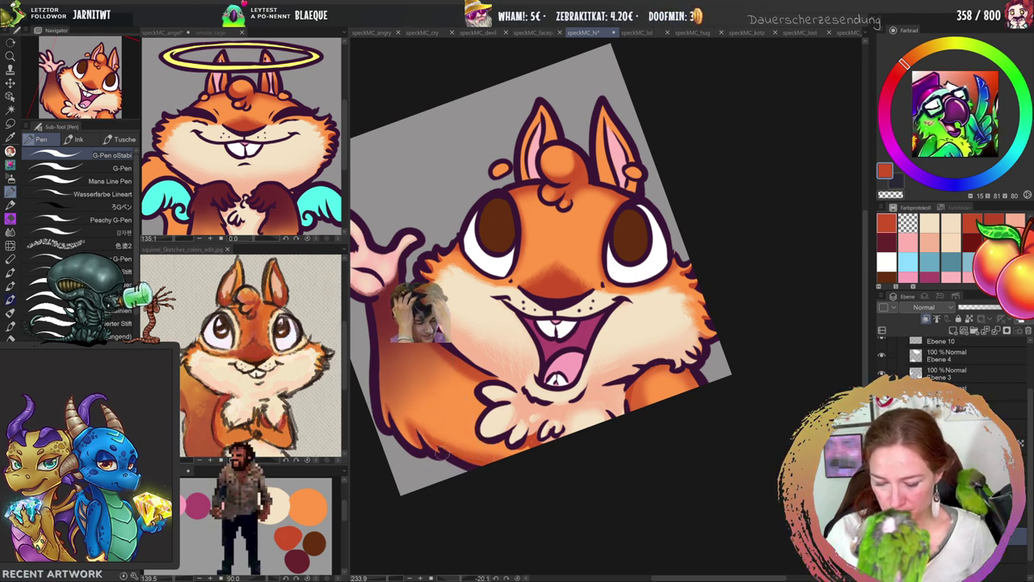
pyautogui.press('j')
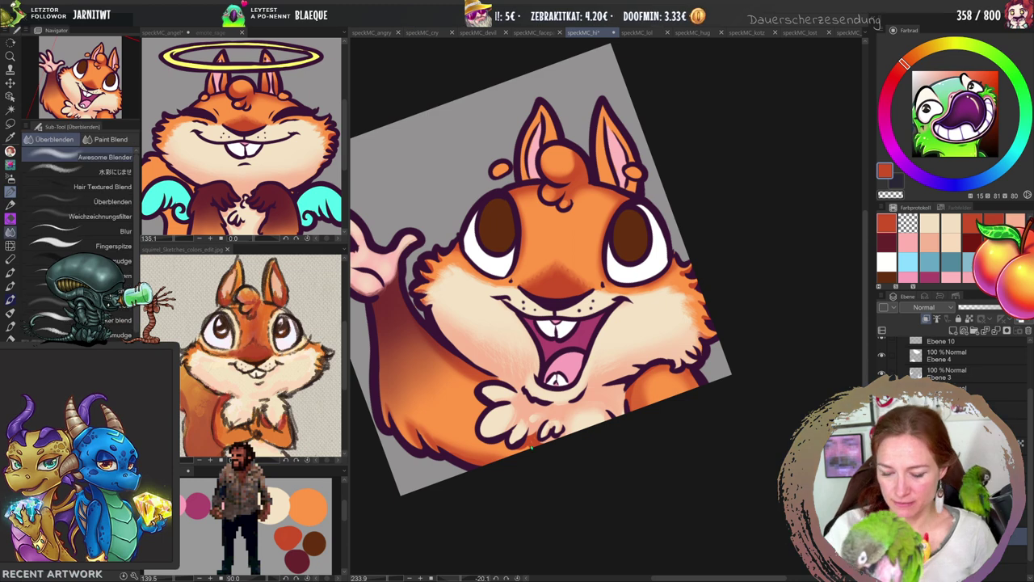
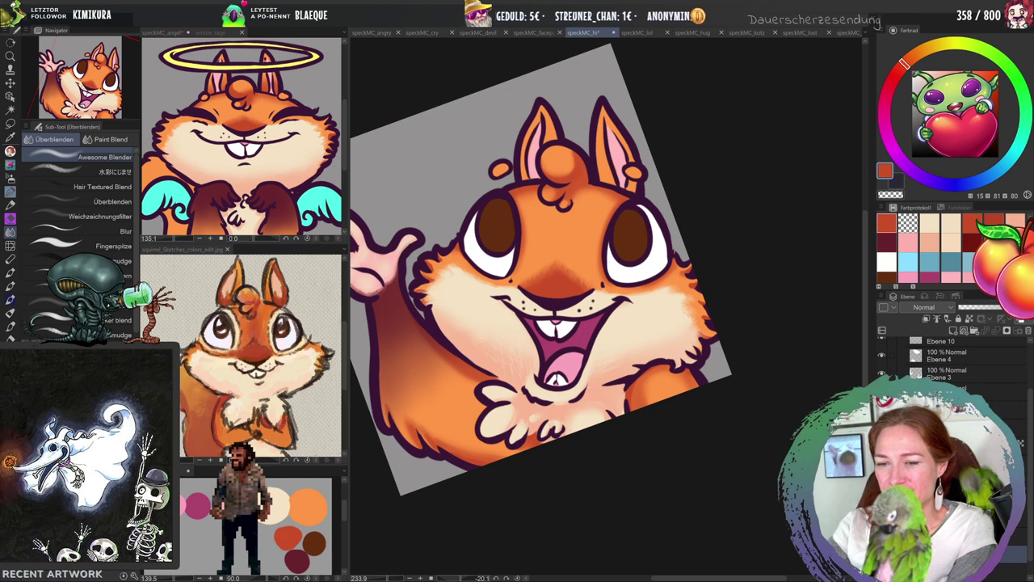
pyautogui.press('e')
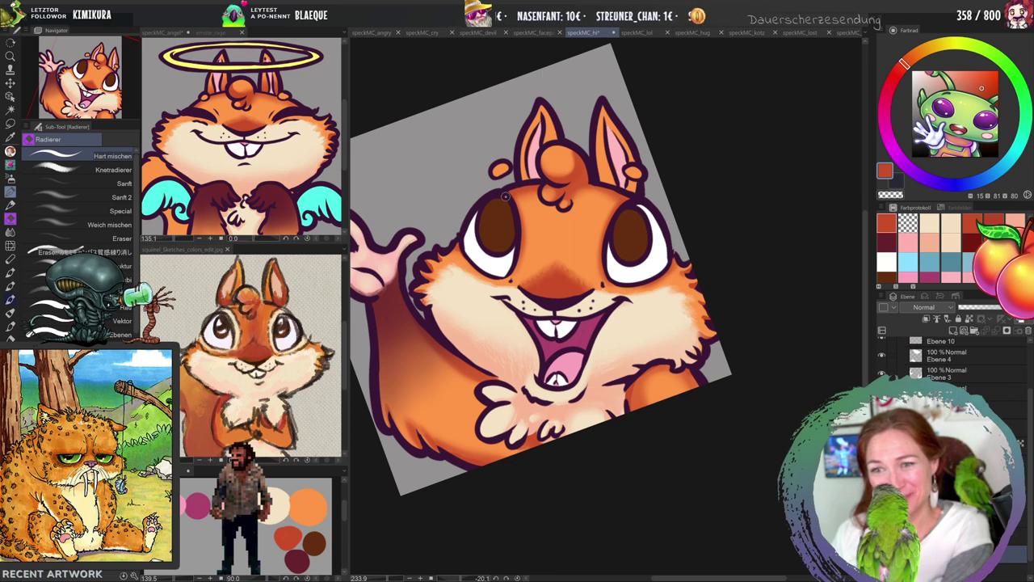
# Lasso both upright ears of the waving squirrel, airbrush reddish-brown shading at their bases with Sanft härter, and clear the selection.
pyautogui.moveTo(678, 578); pyautogui.dragTo(671, 578)
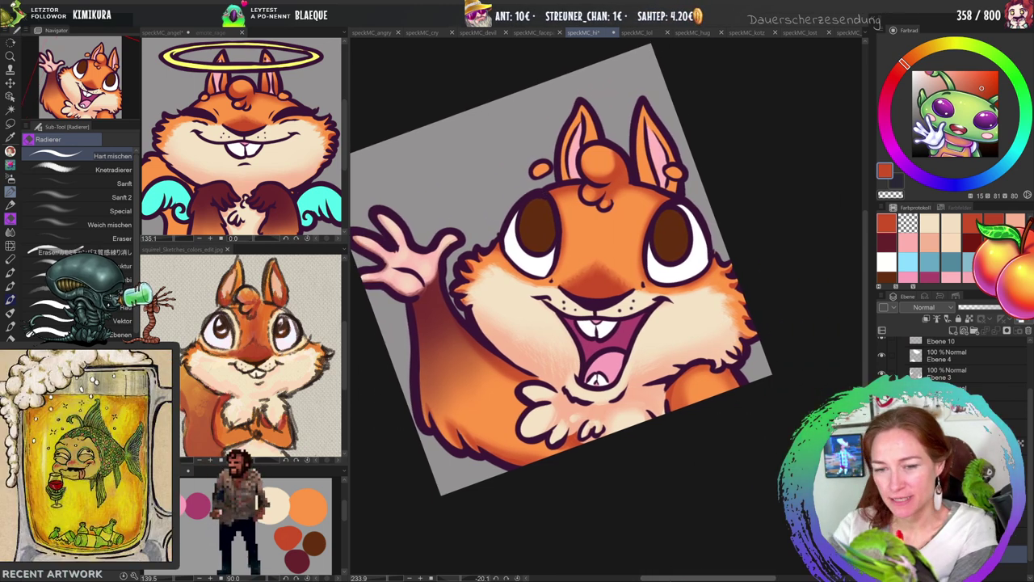
pyautogui.press('m')
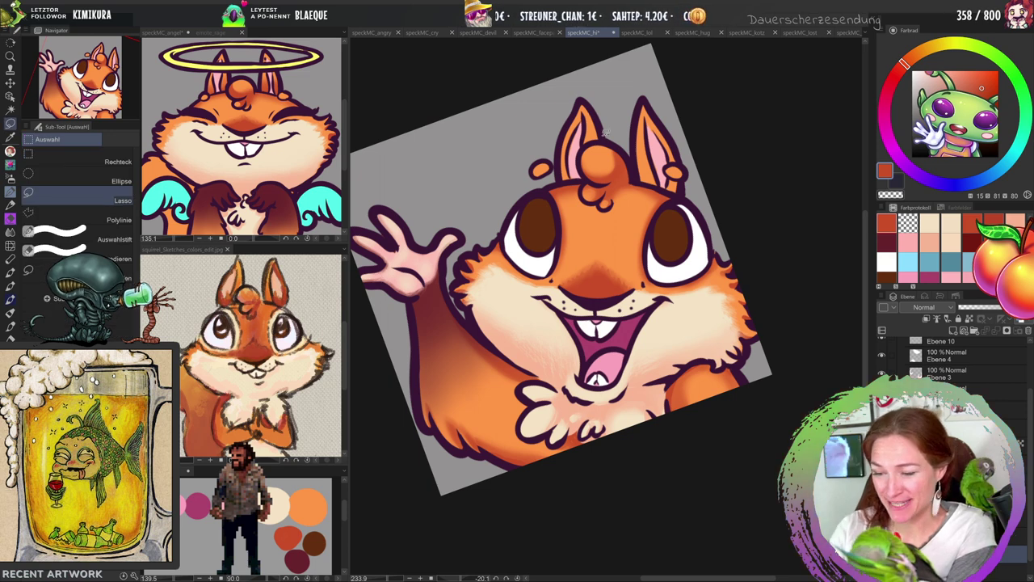
pyautogui.moveTo(594, 110)
pyautogui.mouseDown()
pyautogui.moveTo(562, 141)
pyautogui.moveTo(567, 180)
pyautogui.moveTo(588, 176)
pyautogui.moveTo(604, 136)
pyautogui.mouseUp()
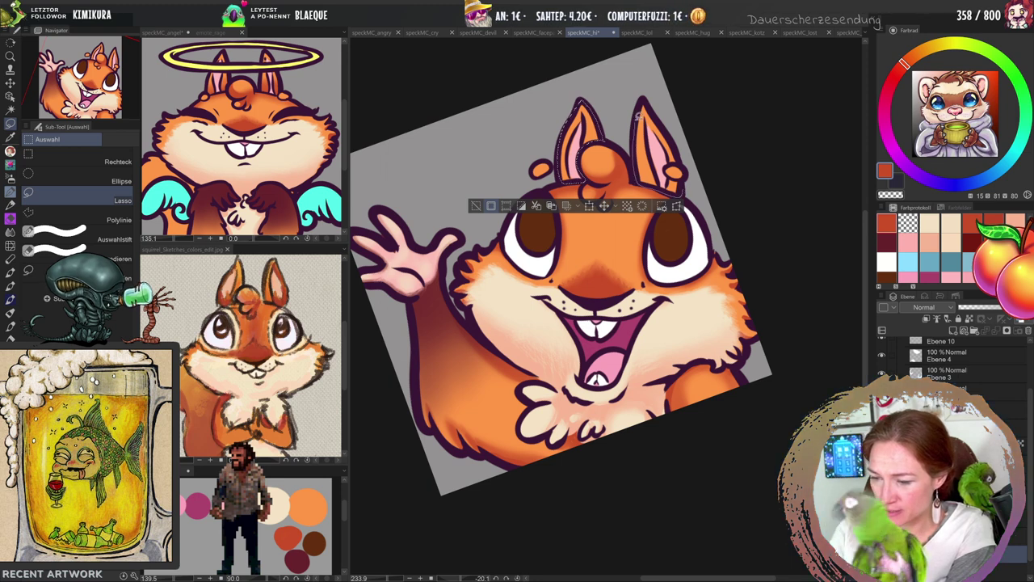
pyautogui.moveTo(685, 176); pyautogui.dragTo(684, 192)
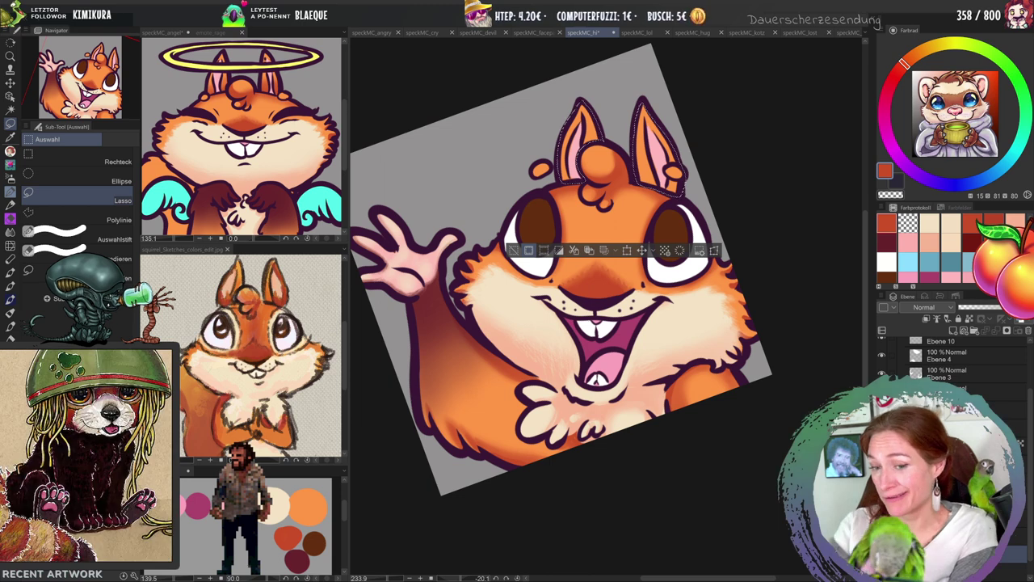
pyautogui.press('b')
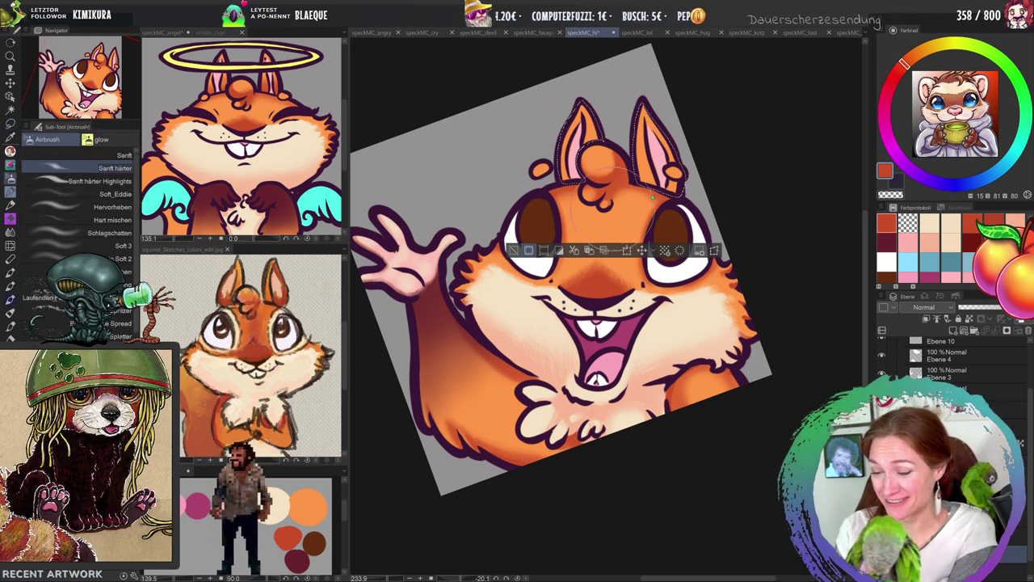
pyautogui.moveTo(651, 195)
pyautogui.mouseDown()
pyautogui.moveTo(622, 181)
pyautogui.moveTo(677, 170)
pyautogui.moveTo(600, 203)
pyautogui.mouseUp()
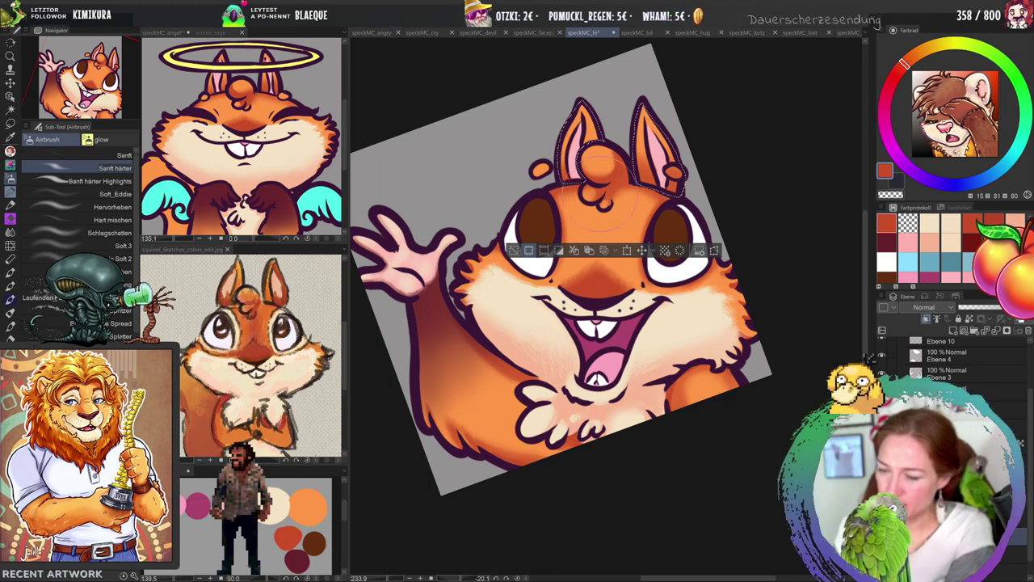
pyautogui.hotkey('ctrl', 'd')
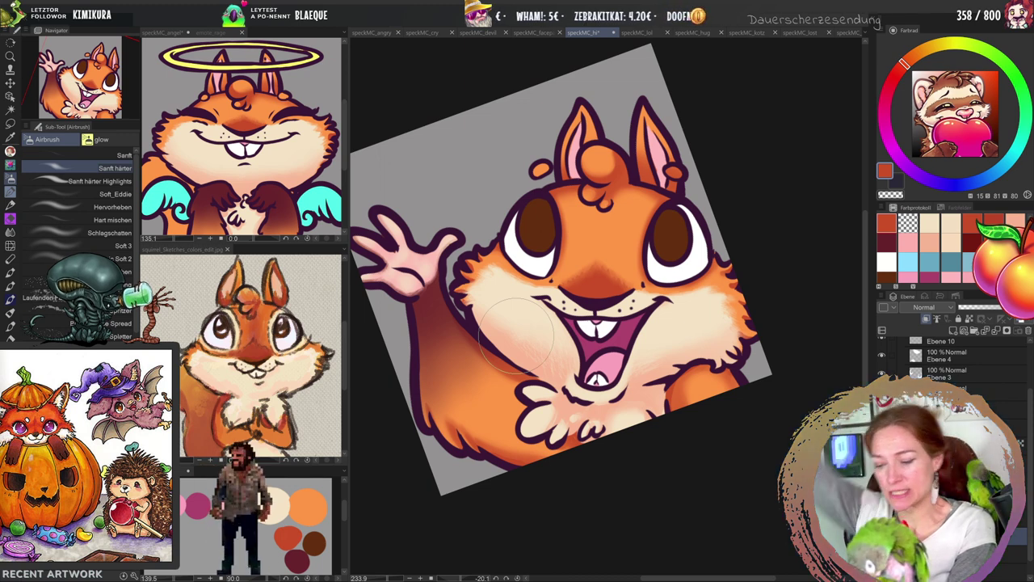
# Clean up and blend the ear shading, pick the inner ear's pink as the drawing colour, and choose G-Pen oStabi.
pyautogui.press('e')
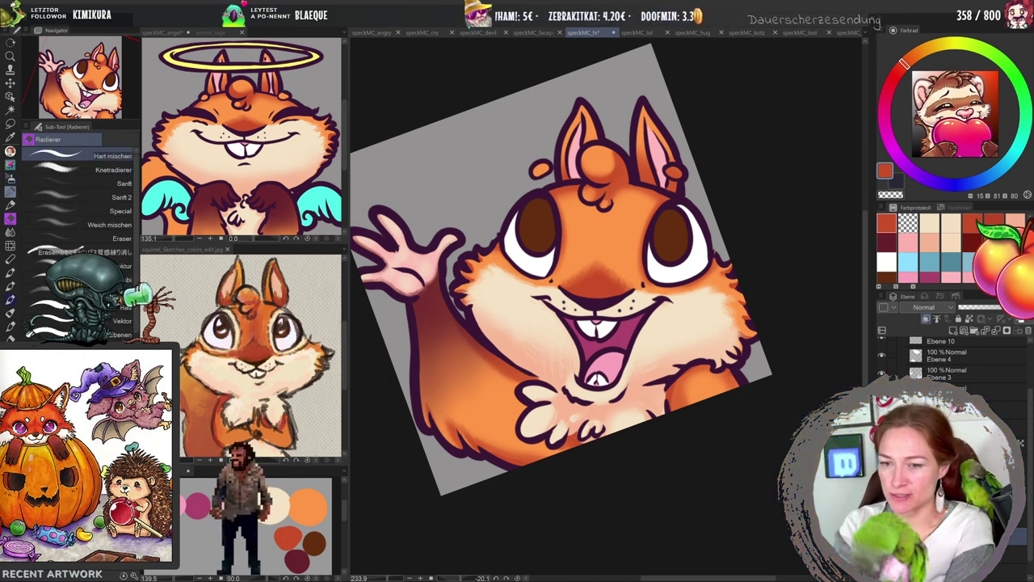
pyautogui.press('j')
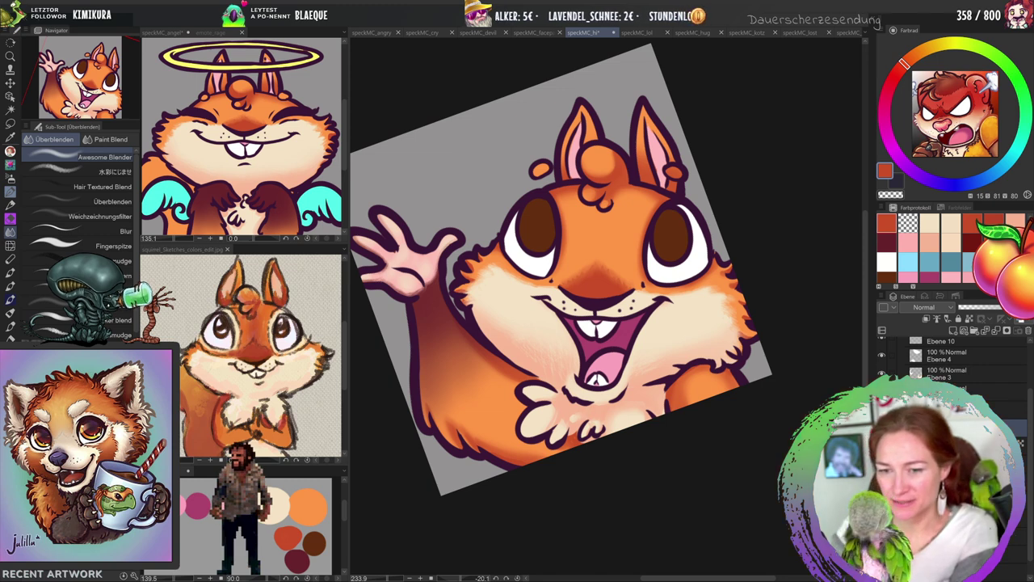
pyautogui.press('i')
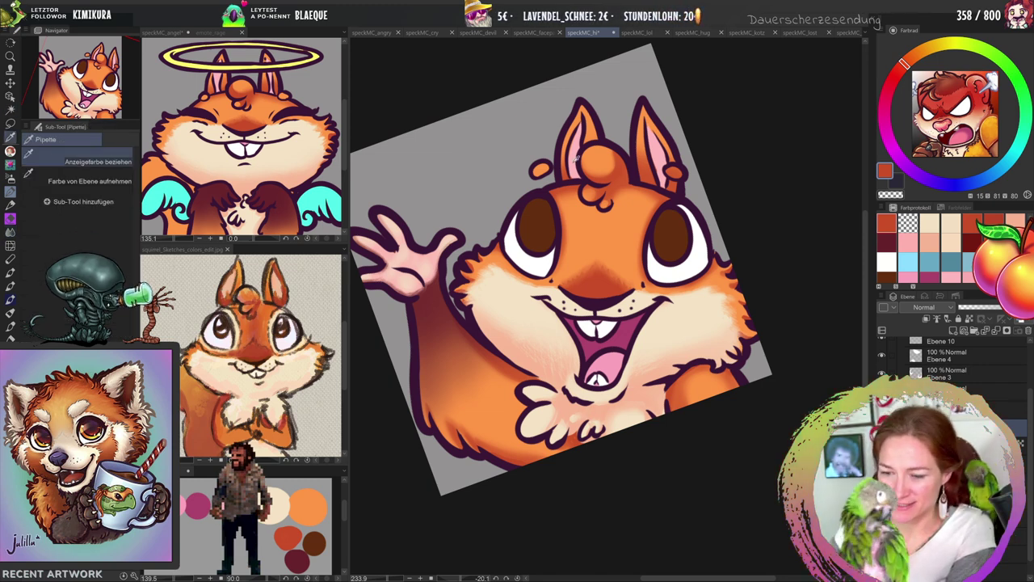
pyautogui.click(576, 155)
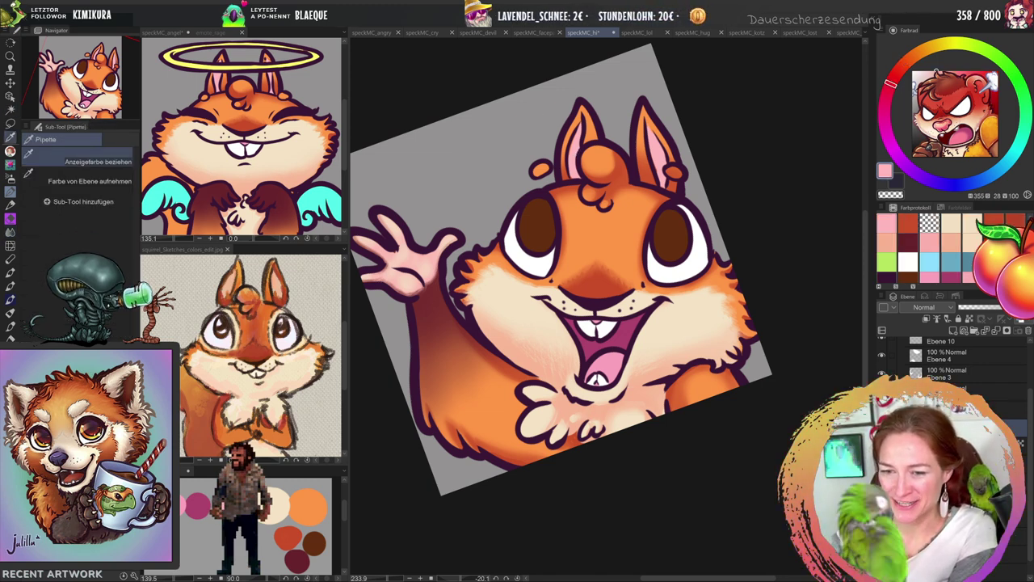
pyautogui.press('p')
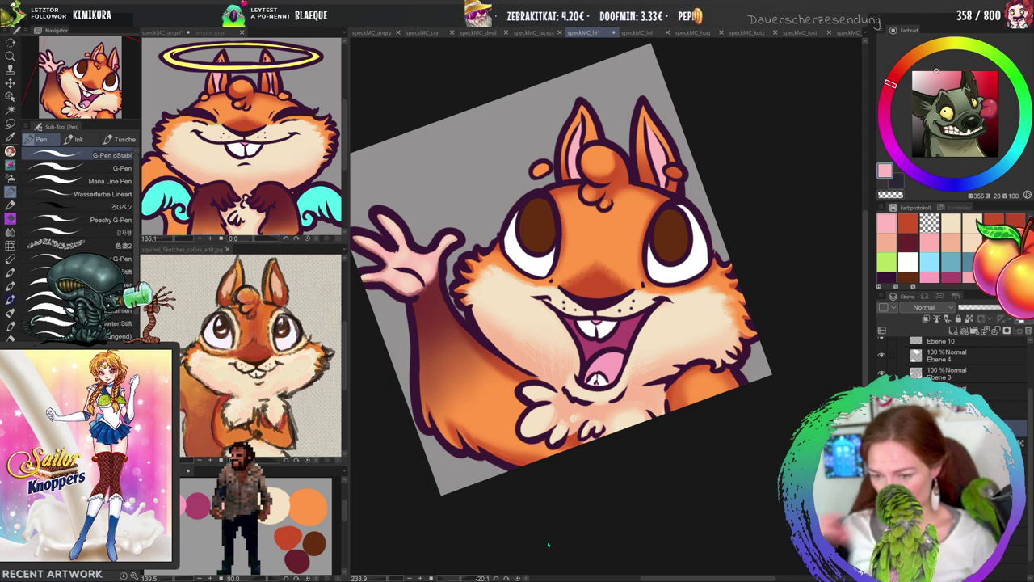
# Switch to the speckMC_lol drawing and lasso the lower edge of the laughing squirrel's hair tuft.
pyautogui.click(639, 32)
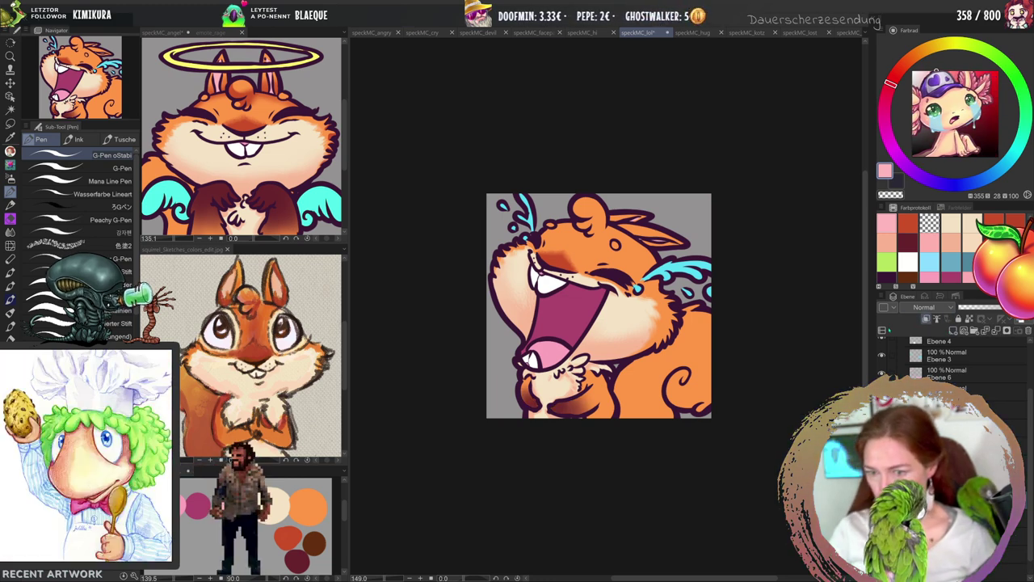
pyautogui.press('/')
pyautogui.click(586, 196)
pyautogui.click(586, 196)
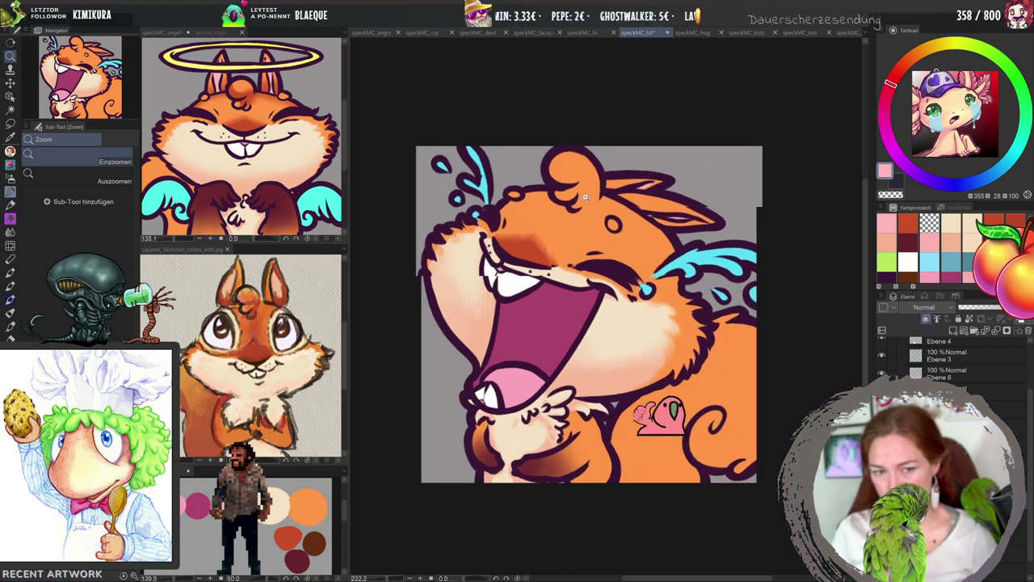
pyautogui.click(586, 197)
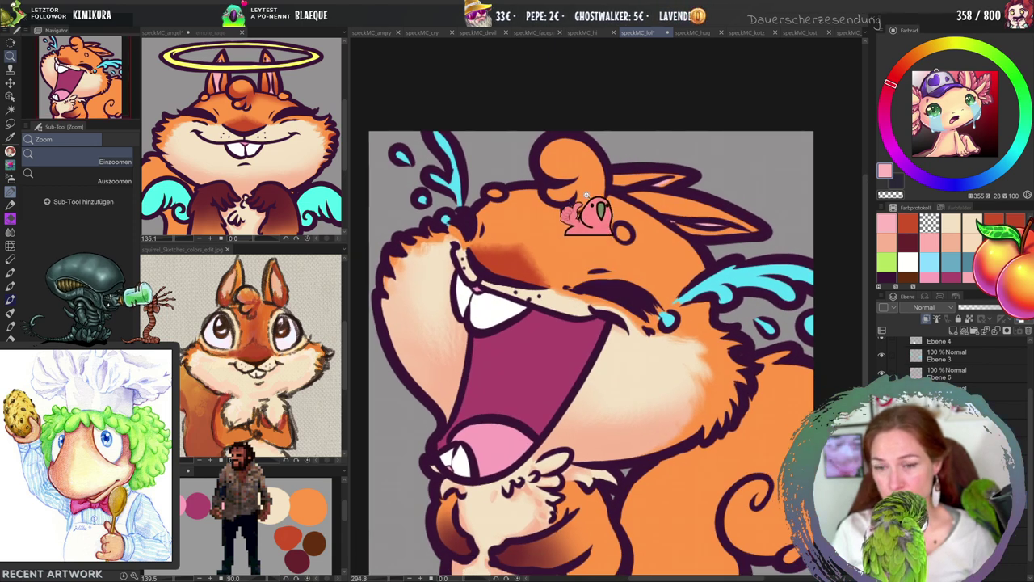
pyautogui.press('m')
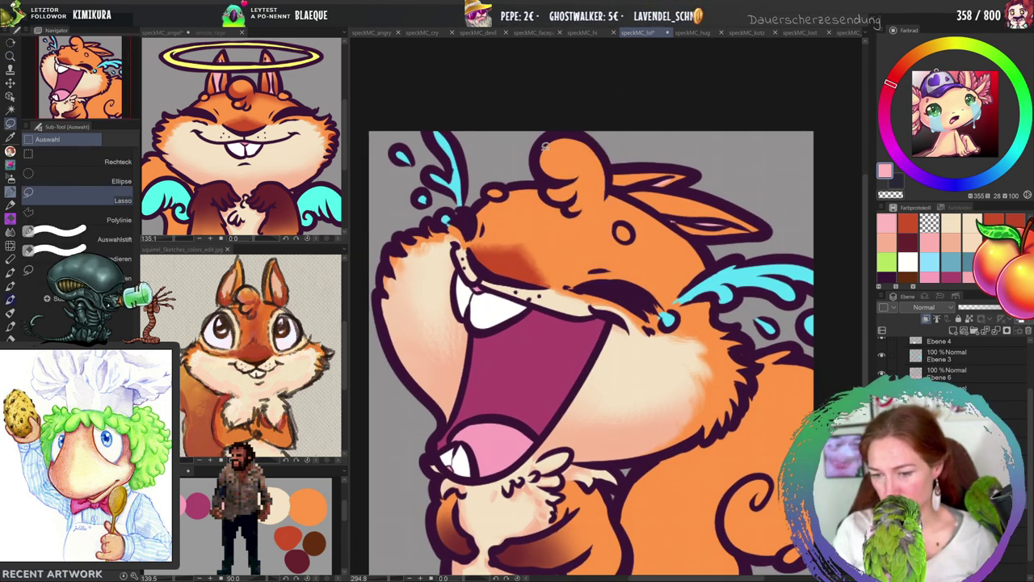
pyautogui.moveTo(543, 146)
pyautogui.mouseDown()
pyautogui.moveTo(583, 163)
pyautogui.moveTo(593, 140)
pyautogui.moveTo(606, 155)
pyautogui.moveTo(587, 177)
pyautogui.moveTo(559, 181)
pyautogui.moveTo(558, 144)
pyautogui.mouseUp()
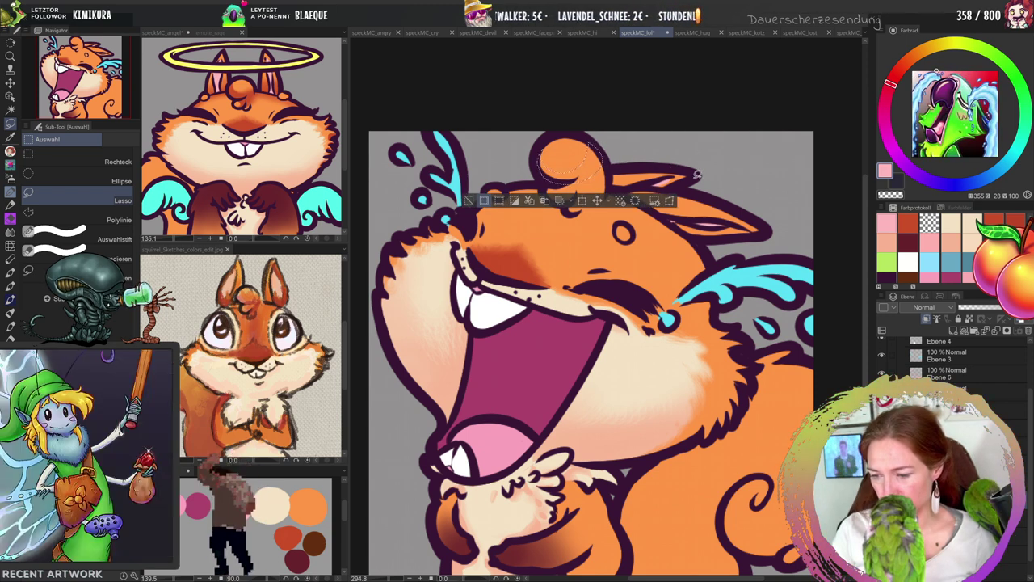
# Extend the lasso selection around the laughing squirrel's ears, the back of its head and the outer edge of its body.
pyautogui.moveTo(654, 207)
pyautogui.mouseDown()
pyautogui.moveTo(615, 191)
pyautogui.moveTo(653, 164)
pyautogui.moveTo(682, 166)
pyautogui.moveTo(678, 184)
pyautogui.moveTo(760, 226)
pyautogui.moveTo(614, 190)
pyautogui.mouseUp()
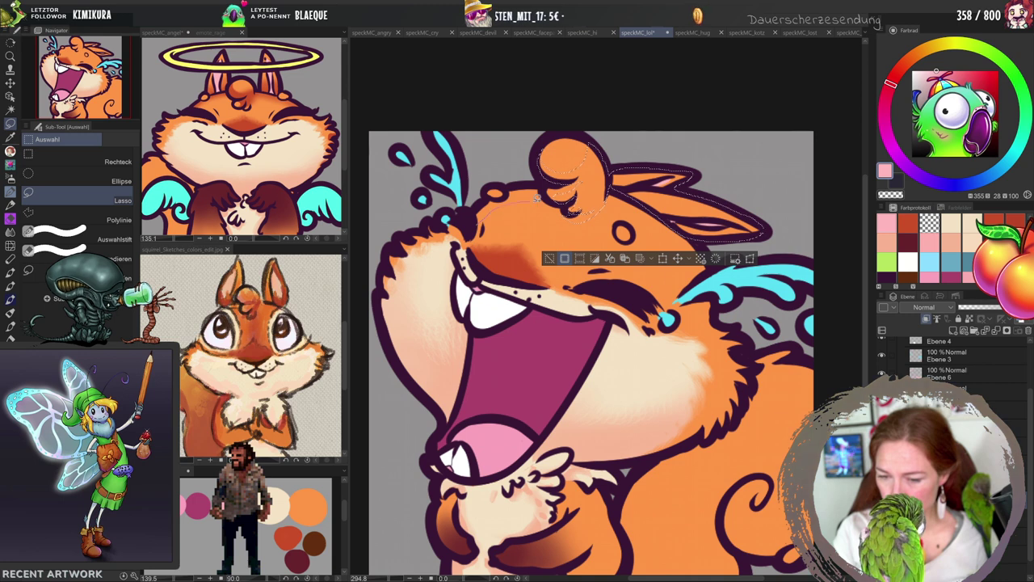
pyautogui.moveTo(483, 201)
pyautogui.mouseDown()
pyautogui.moveTo(656, 215)
pyautogui.moveTo(607, 206)
pyautogui.moveTo(657, 232)
pyautogui.moveTo(695, 279)
pyautogui.moveTo(707, 269)
pyautogui.moveTo(678, 226)
pyautogui.mouseUp()
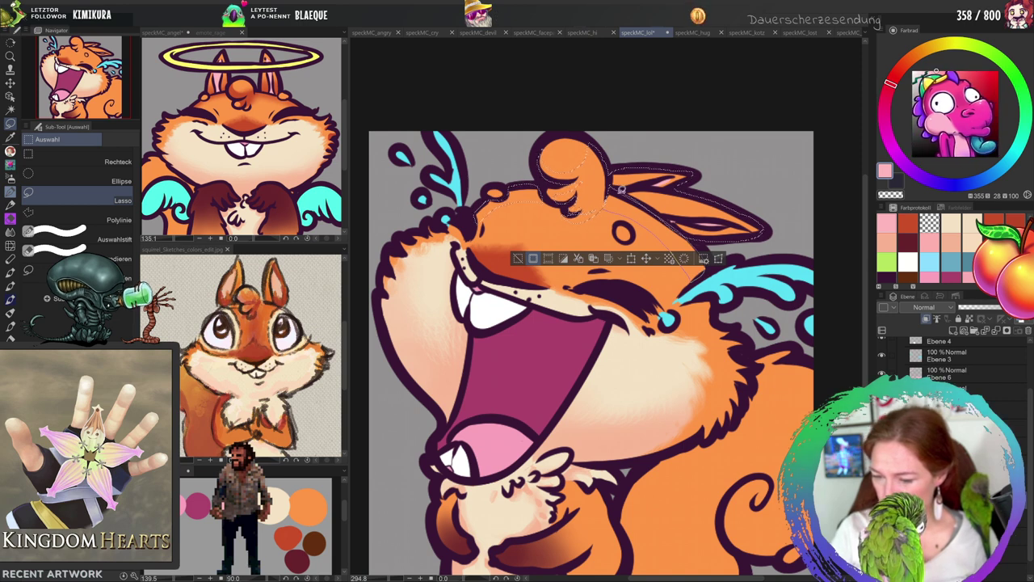
pyautogui.moveTo(619, 188)
pyautogui.mouseDown()
pyautogui.moveTo(718, 324)
pyautogui.moveTo(702, 301)
pyautogui.moveTo(716, 298)
pyautogui.moveTo(722, 311)
pyautogui.moveTo(609, 277)
pyautogui.moveTo(571, 285)
pyautogui.moveTo(584, 273)
pyautogui.moveTo(570, 284)
pyautogui.moveTo(601, 245)
pyautogui.moveTo(467, 240)
pyautogui.mouseUp()
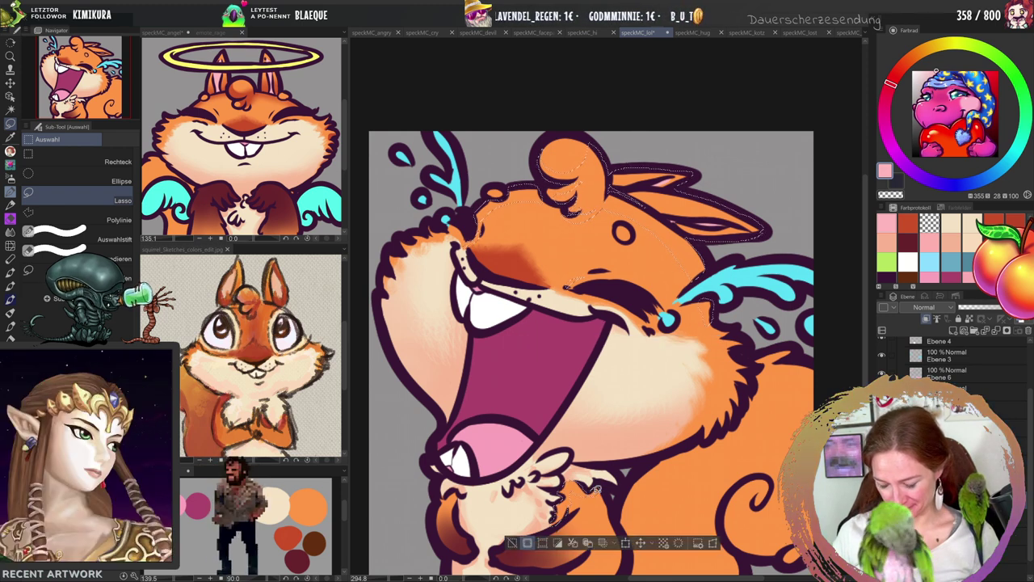
pyautogui.scroll(-3, 610, 455)
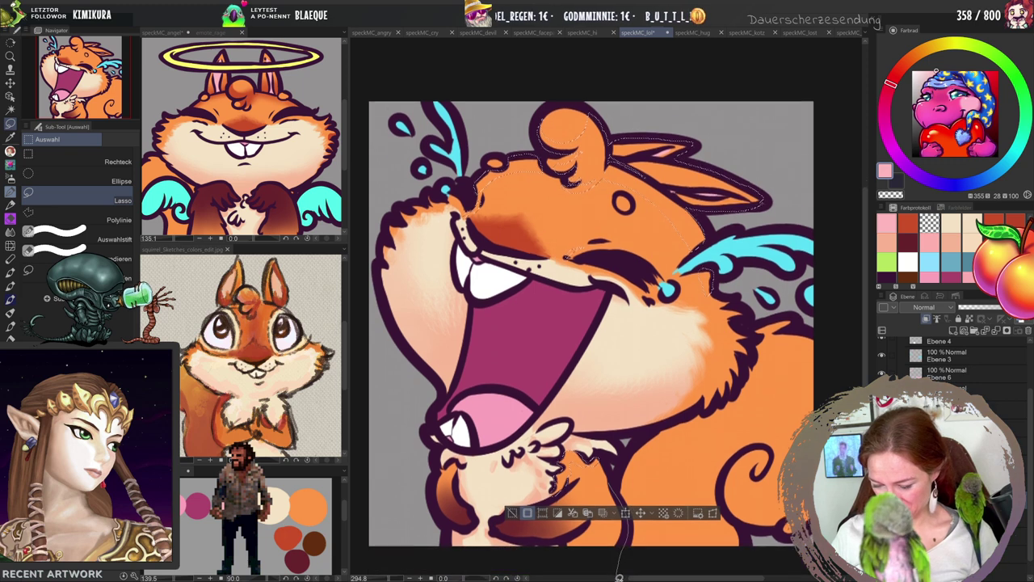
pyautogui.moveTo(610, 444); pyautogui.dragTo(612, 442)
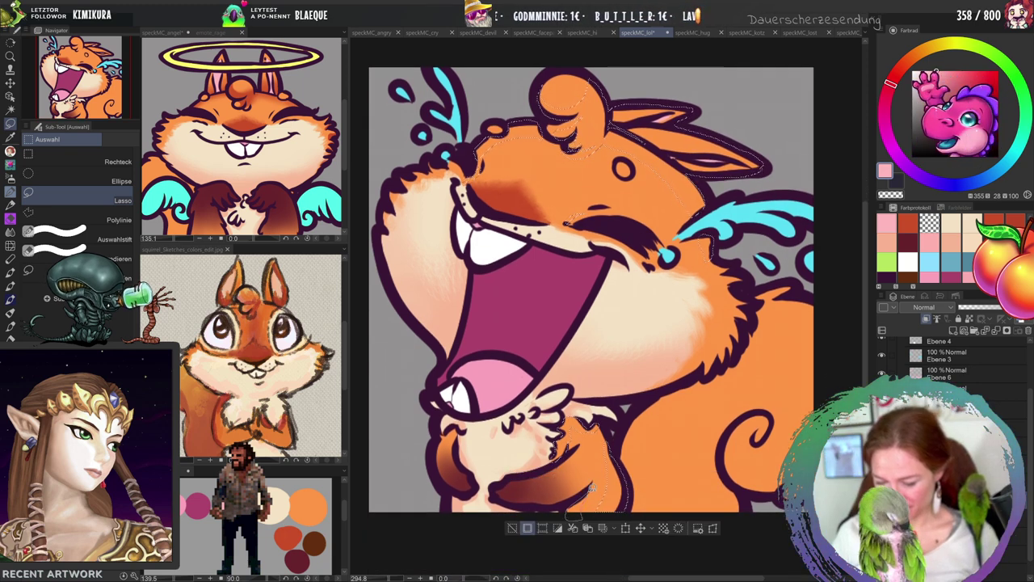
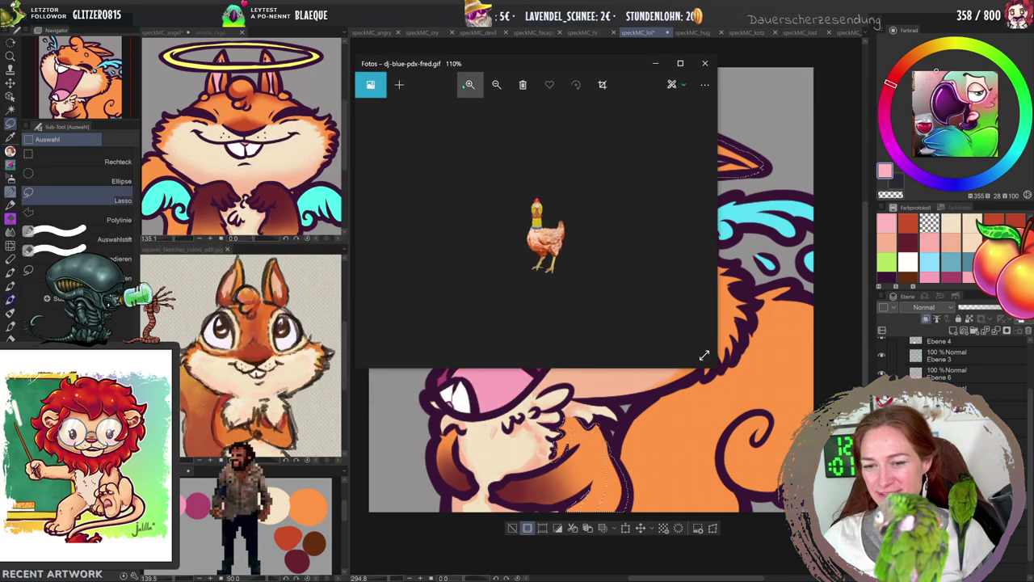
# Enlarge the chicken image dj-blue-pdx-fred.gif in the photo viewer to 313%, look at it and close the viewer.
pyautogui.click(469, 84)
pyautogui.click(468, 84)
pyautogui.click(468, 84)
pyautogui.click(469, 84)
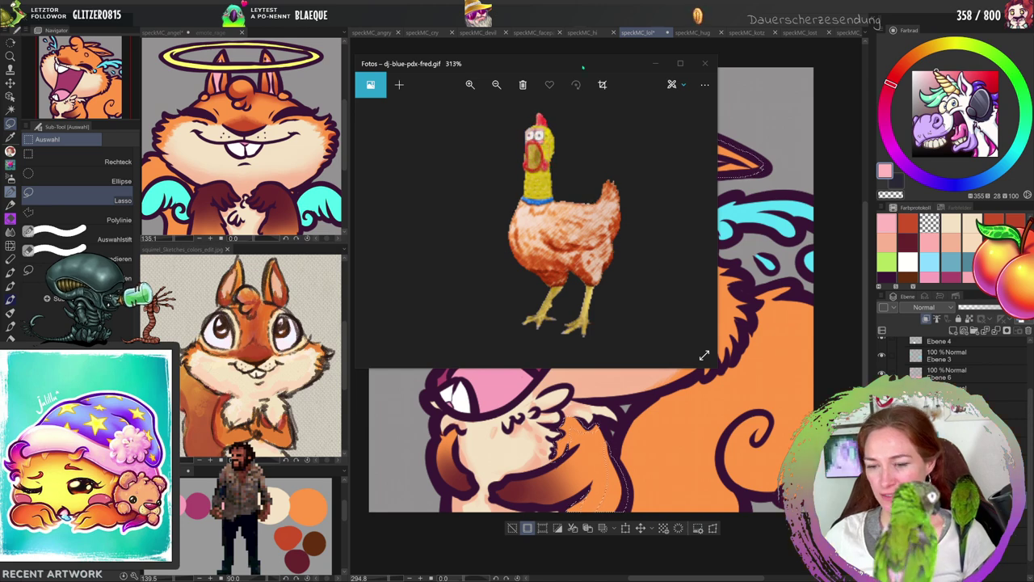
pyautogui.hotkey('alt', 'F4')
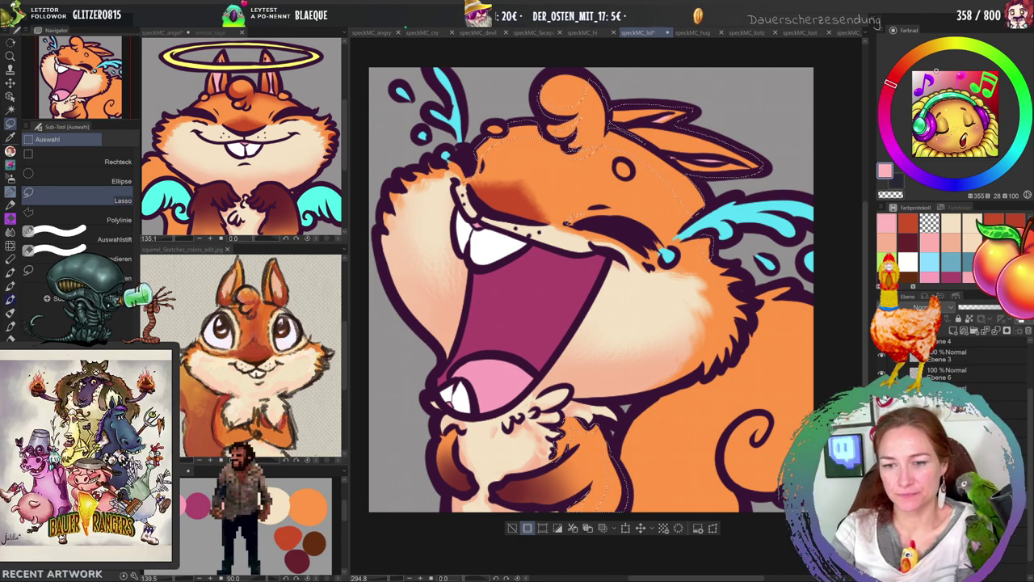
# Pick the reddish-brown colour, airbrush shading with Sanft härter inside the selected head, ear and body edges, and clear the selection.
pyautogui.press('b')
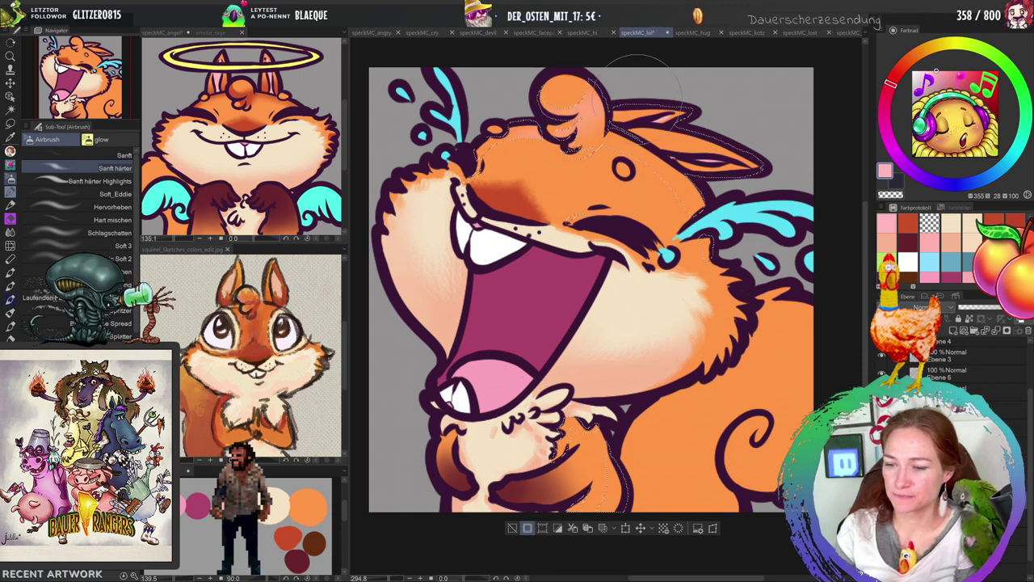
pyautogui.keyDown('alt'); pyautogui.click(597, 440); pyautogui.keyUp('alt')
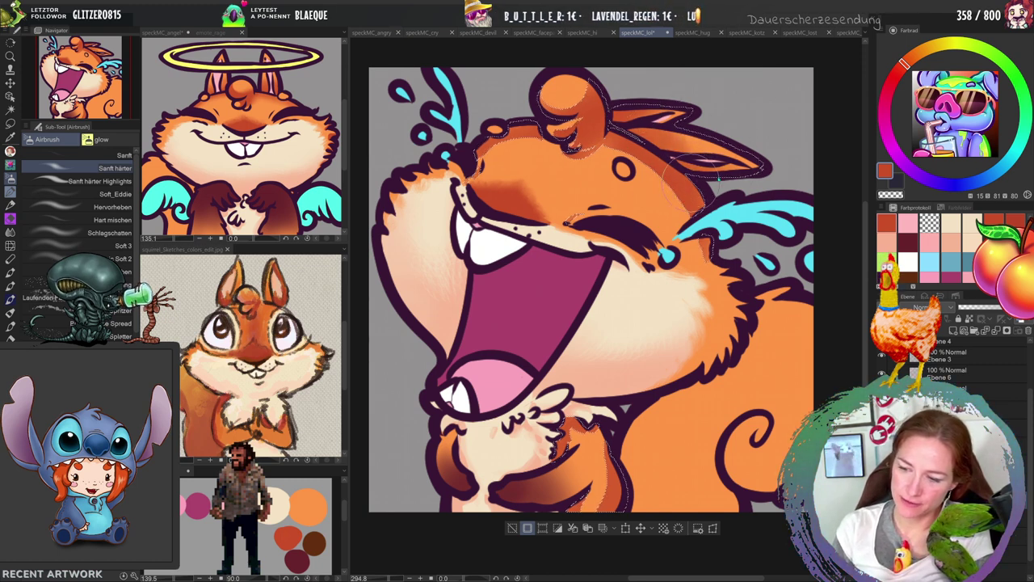
pyautogui.click(512, 528)
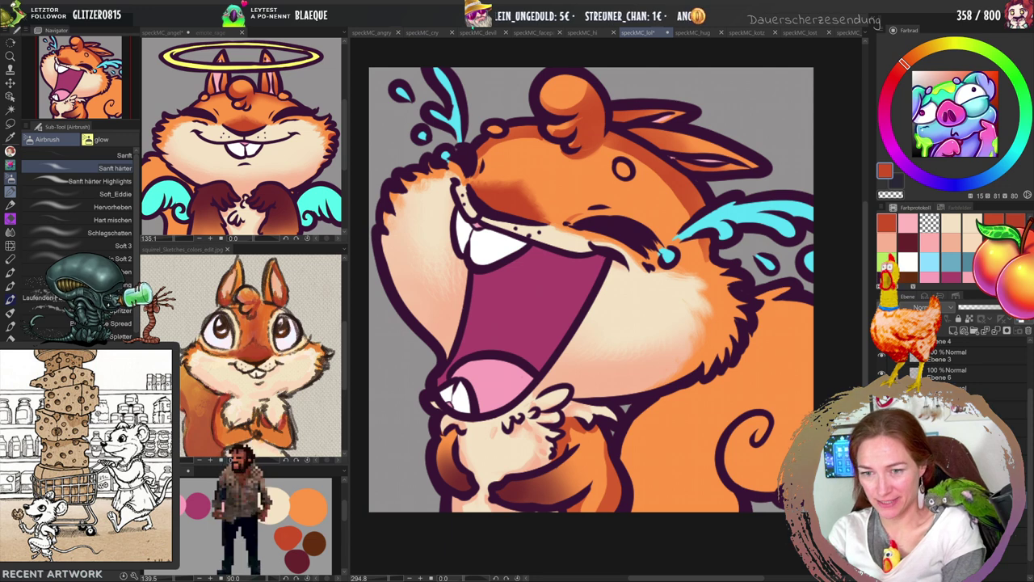
# Soften the laughing squirrel's new shading with Awesome Blender, alternating with G-Pen oStabi to refine the reddish-brown areas.
pyautogui.press('j')
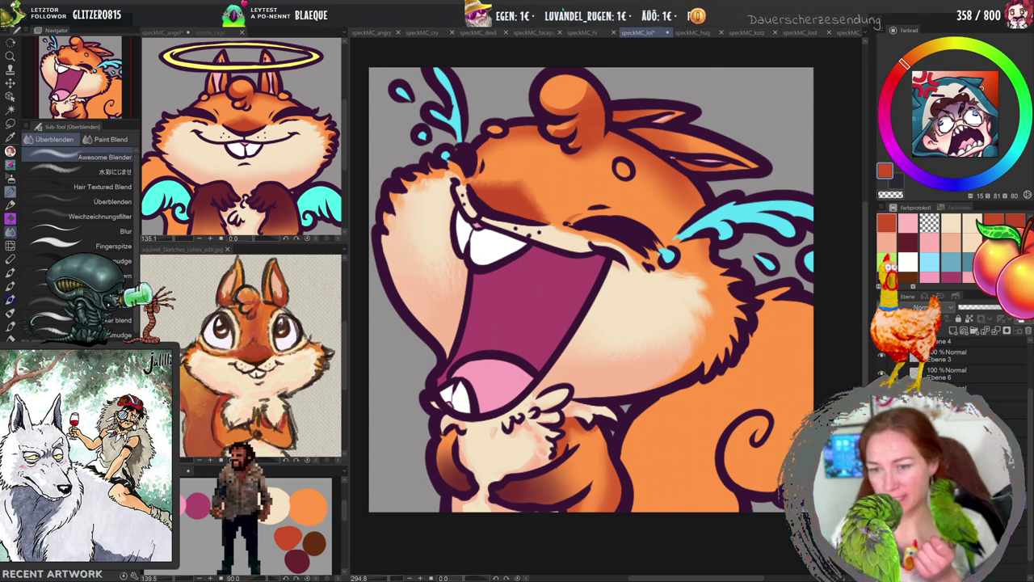
pyautogui.press('p')
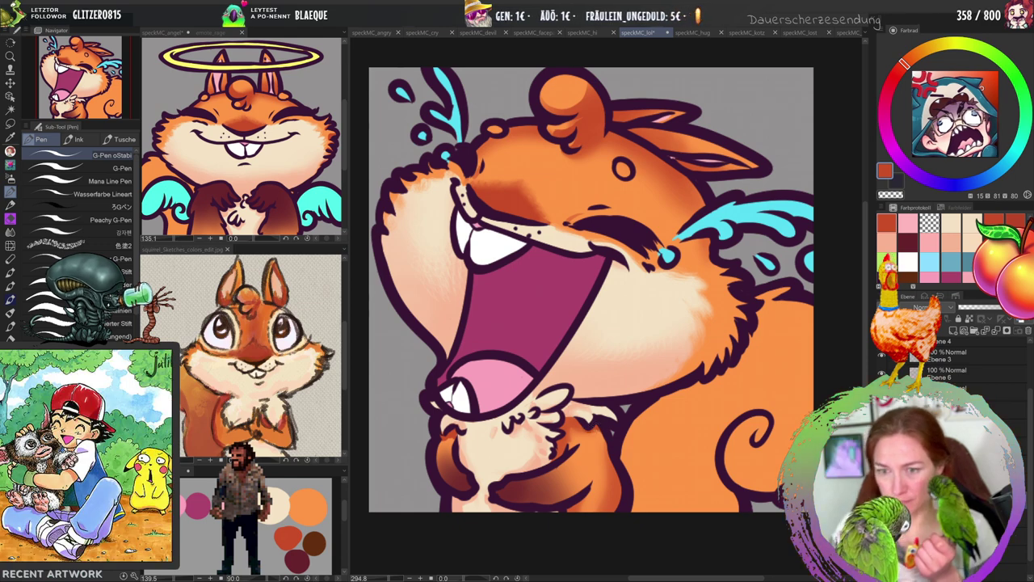
pyautogui.press('j')
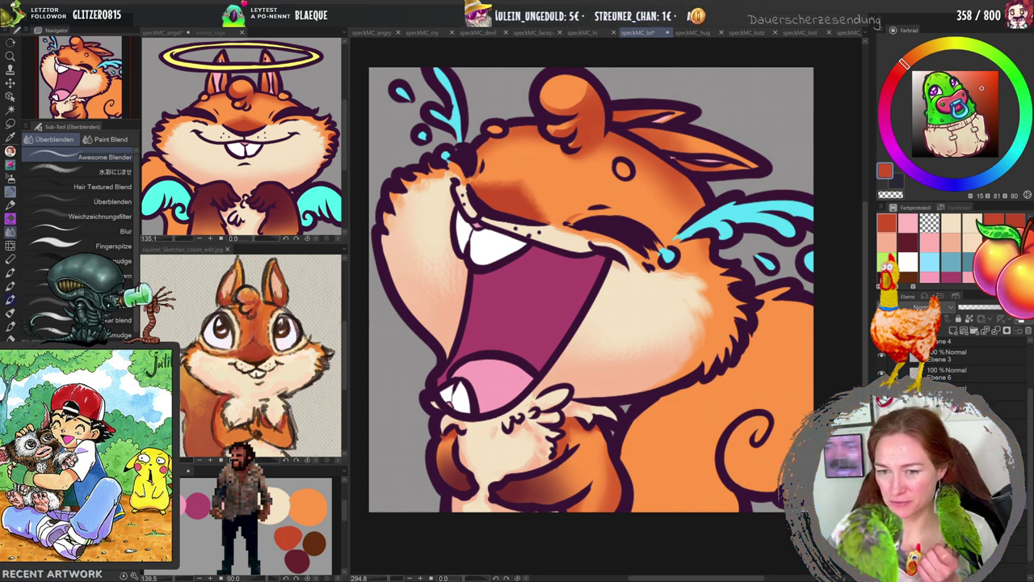
pyautogui.press('p')
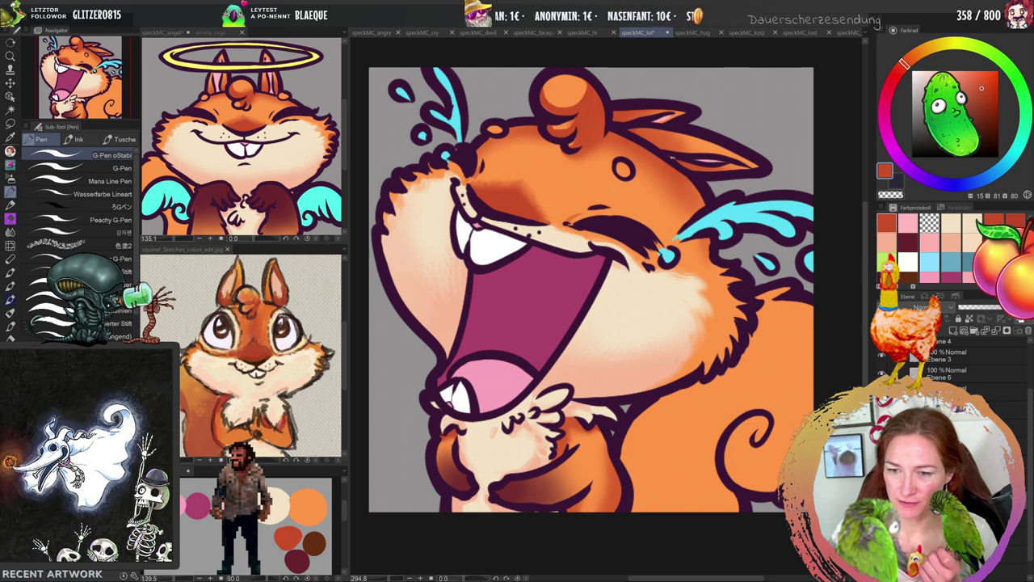
pyautogui.press('j')
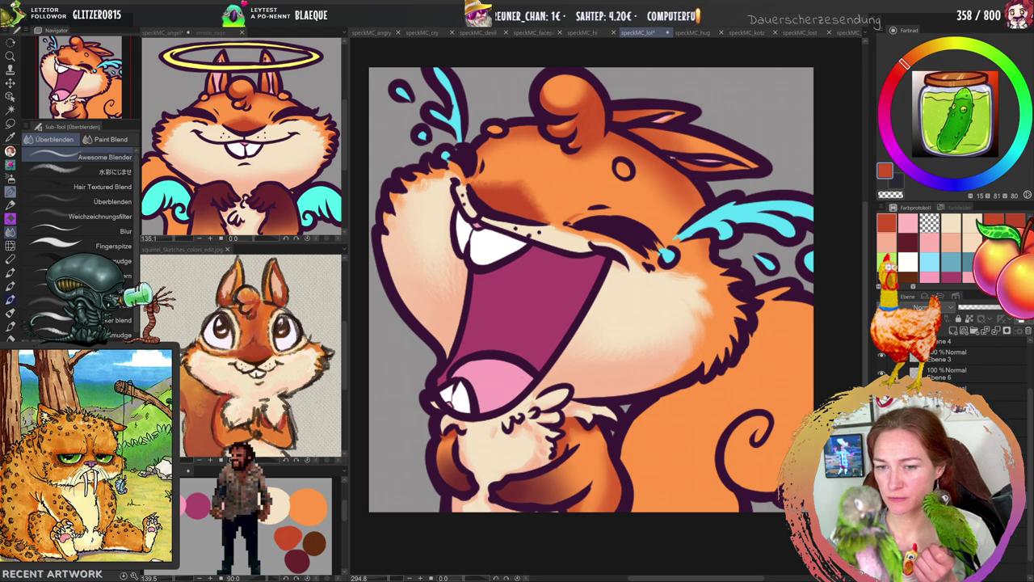
pyautogui.press('p')
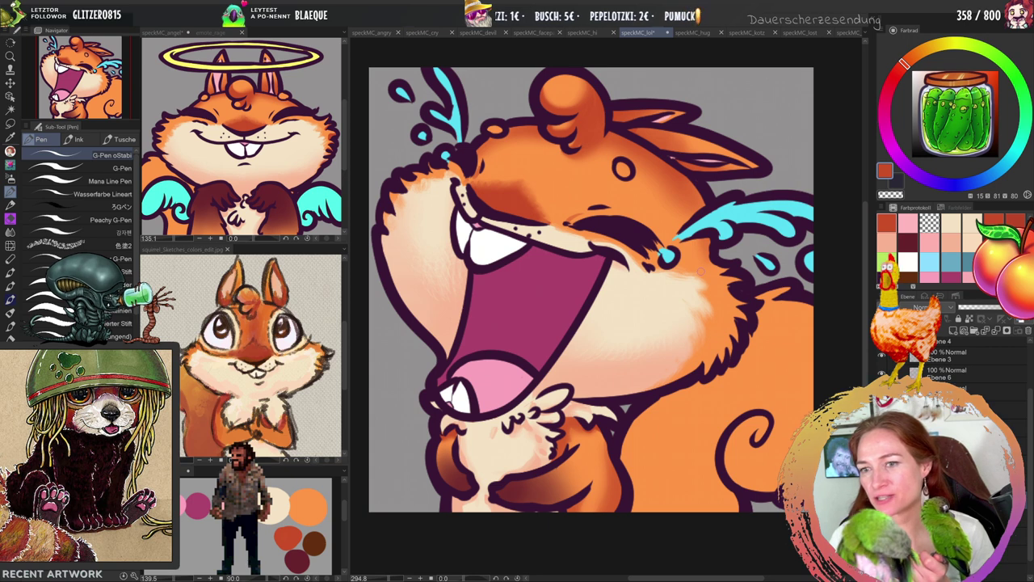
# Paint reddish-brown fur strokes along the outer and lower edge of the cheek with G-Pen oStabi and blend them with Awesome Blender.
pyautogui.moveTo(743, 278)
pyautogui.mouseDown()
pyautogui.moveTo(727, 283)
pyautogui.moveTo(733, 319)
pyautogui.mouseUp()
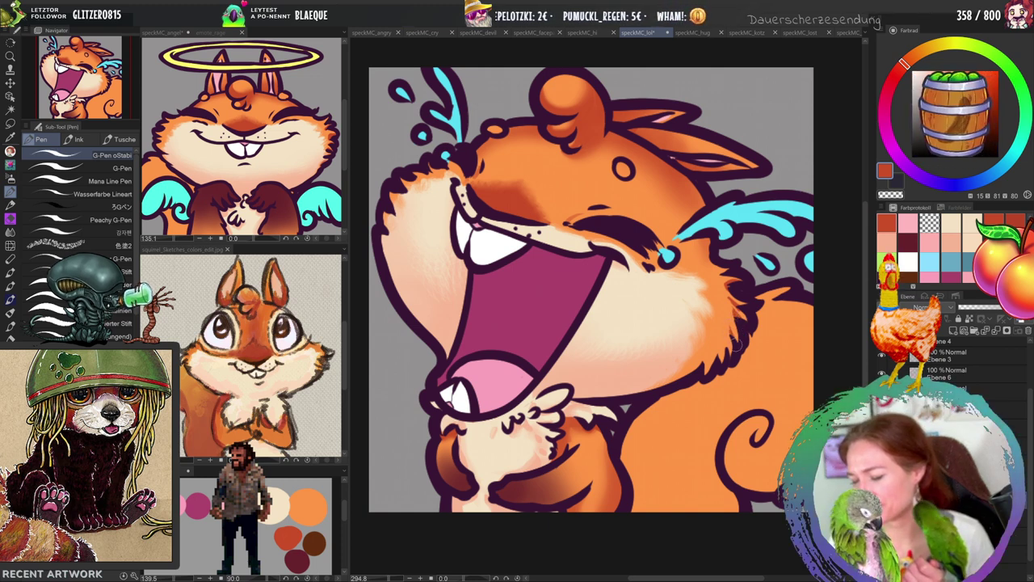
pyautogui.moveTo(725, 346)
pyautogui.mouseDown()
pyautogui.moveTo(693, 382)
pyautogui.moveTo(667, 386)
pyautogui.mouseUp()
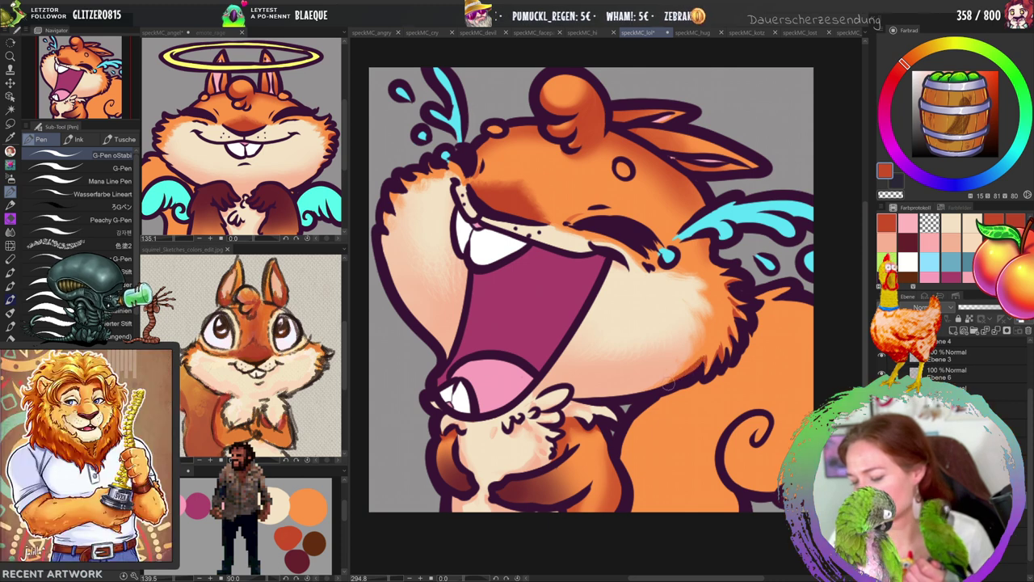
pyautogui.moveTo(702, 357); pyautogui.dragTo(682, 376)
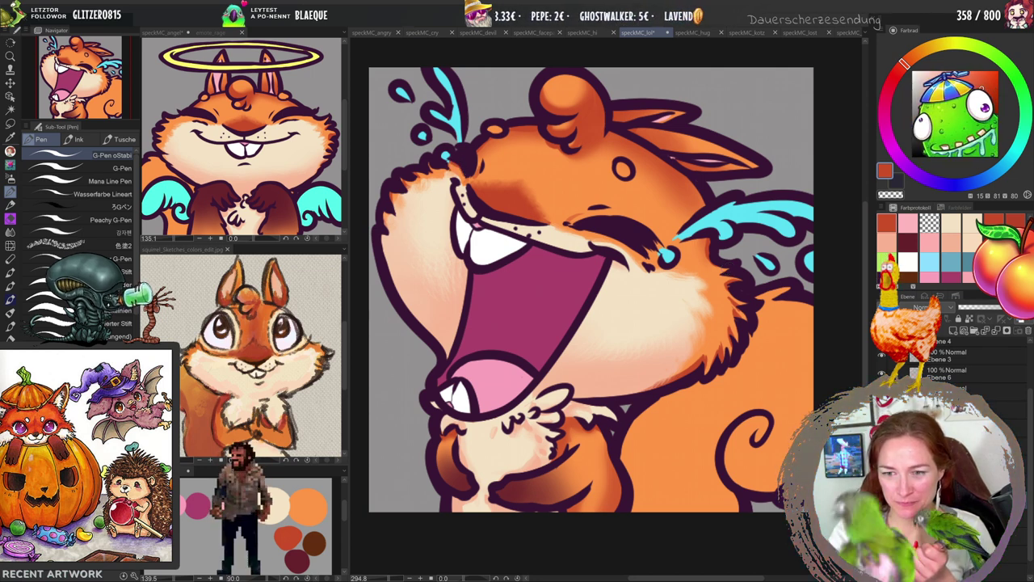
pyautogui.press('j')
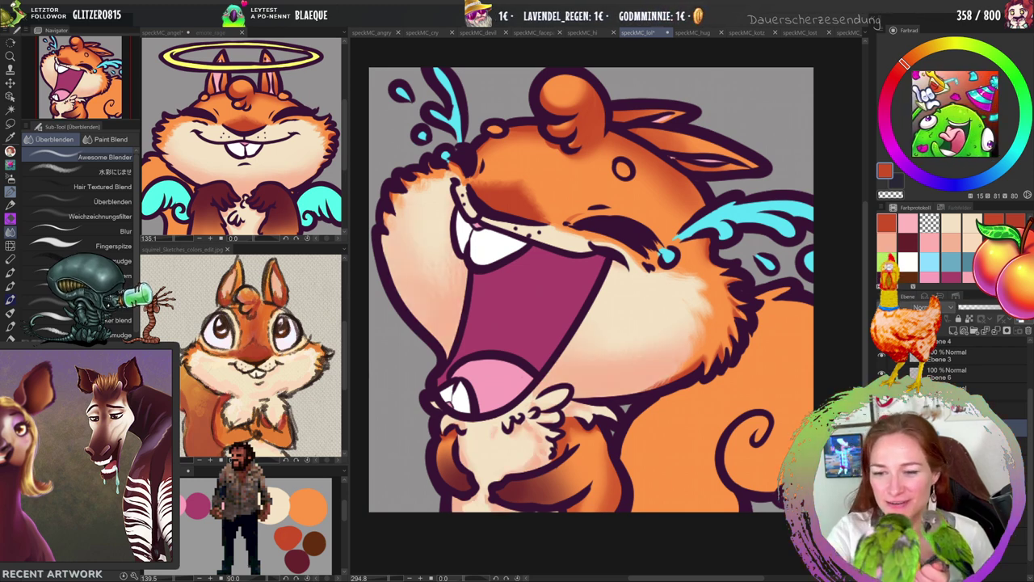
# Pick a light peach colour from the drawing for the Sanft härter airbrush and review the laughing squirrel's shading as a whole.
pyautogui.press('b')
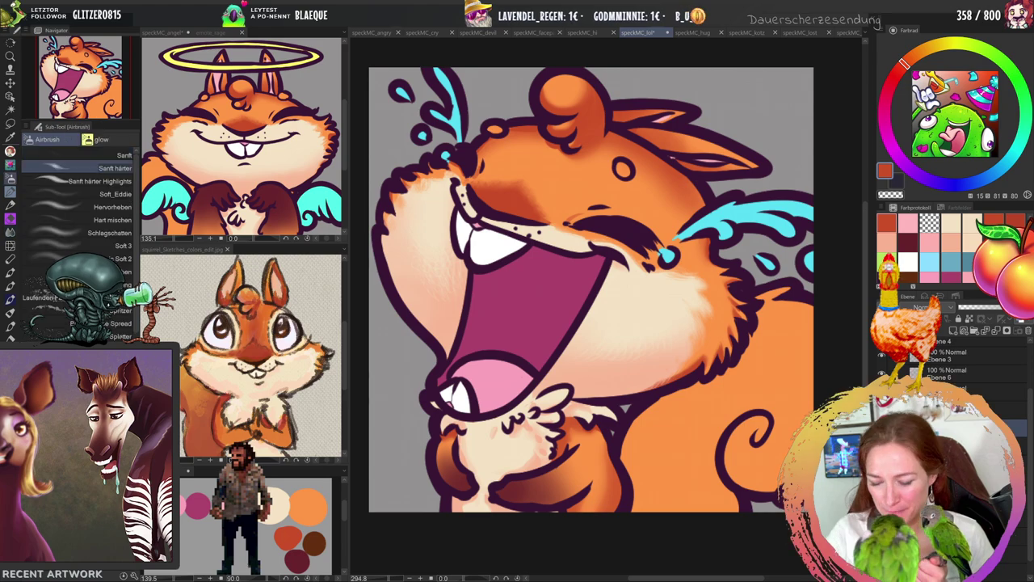
pyautogui.press('i')
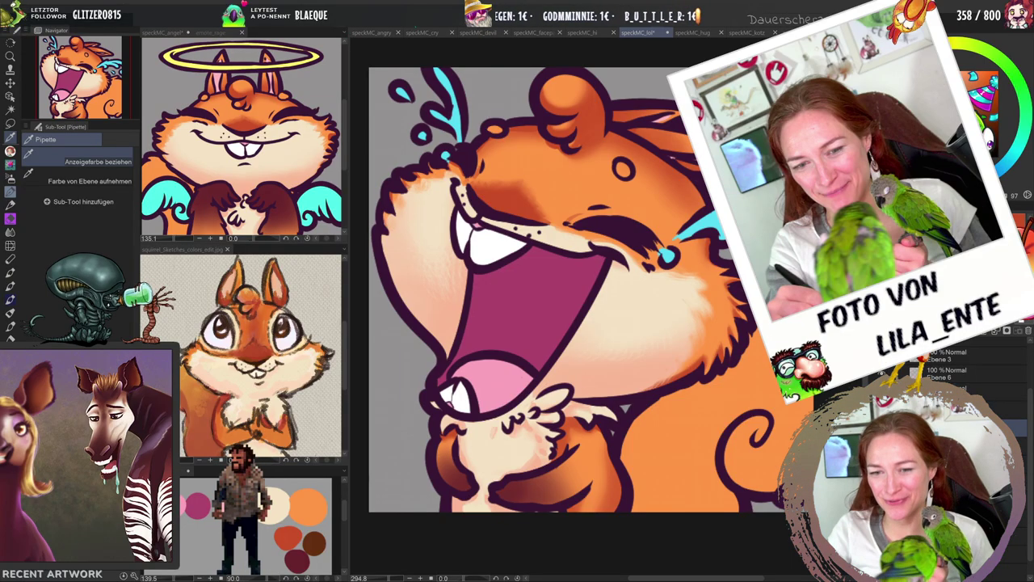
pyautogui.press('b')
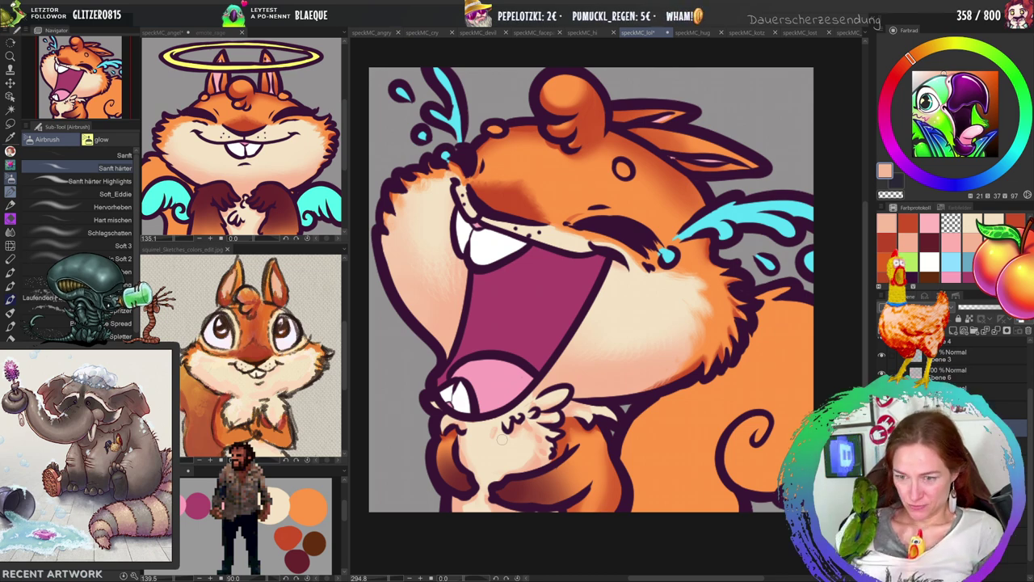
pyautogui.keyDown('ctrl'); pyautogui.keyDown('alt'); pyautogui.click(667, 218); pyautogui.keyUp('alt'); pyautogui.keyUp('ctrl')
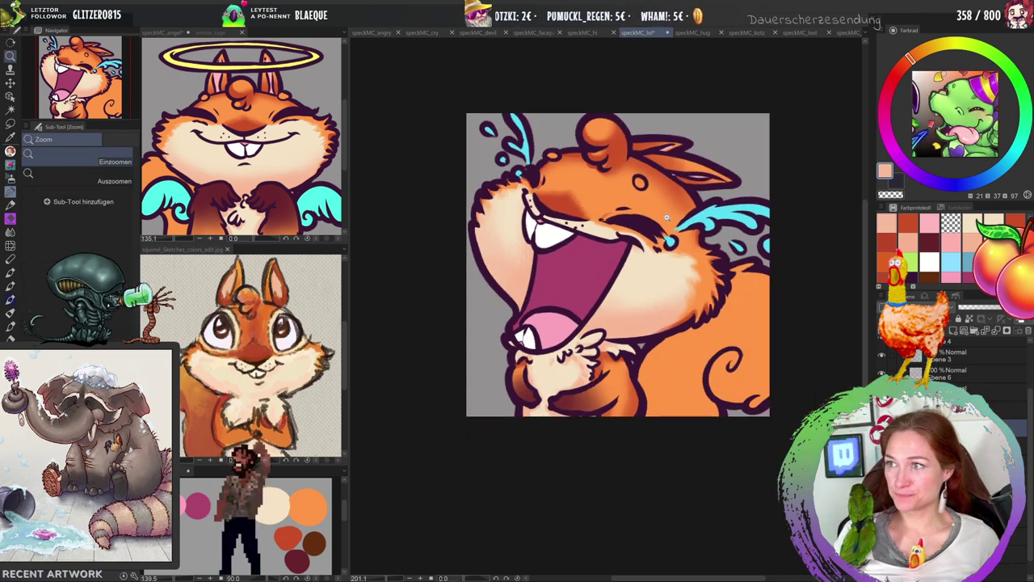
pyautogui.scroll(-1, 667, 218)
pyautogui.scroll(1, 695, 226)
pyautogui.scroll(-4, 725, 232)
pyautogui.scroll(5, 732, 244)
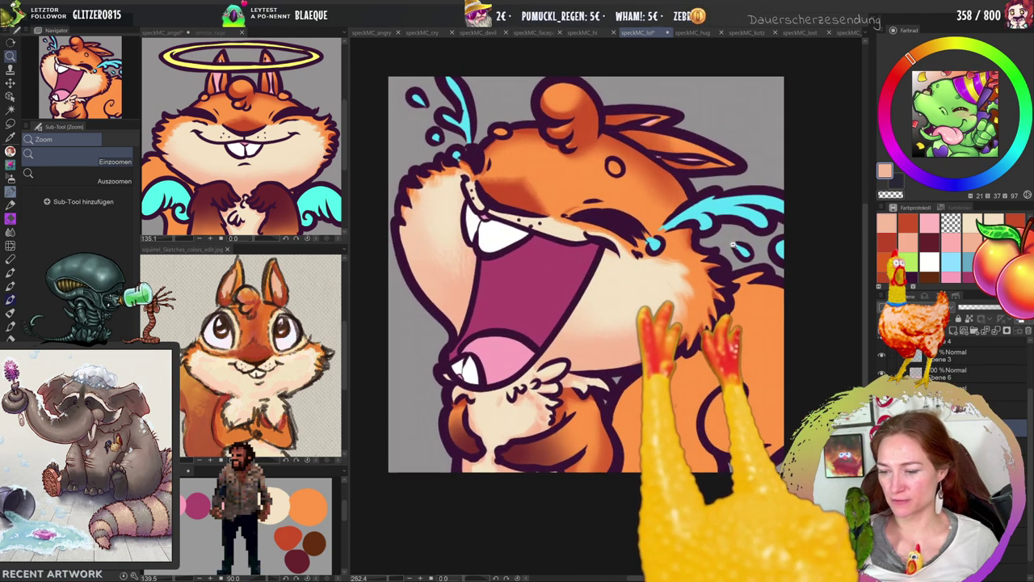
pyautogui.scroll(-1, 733, 244)
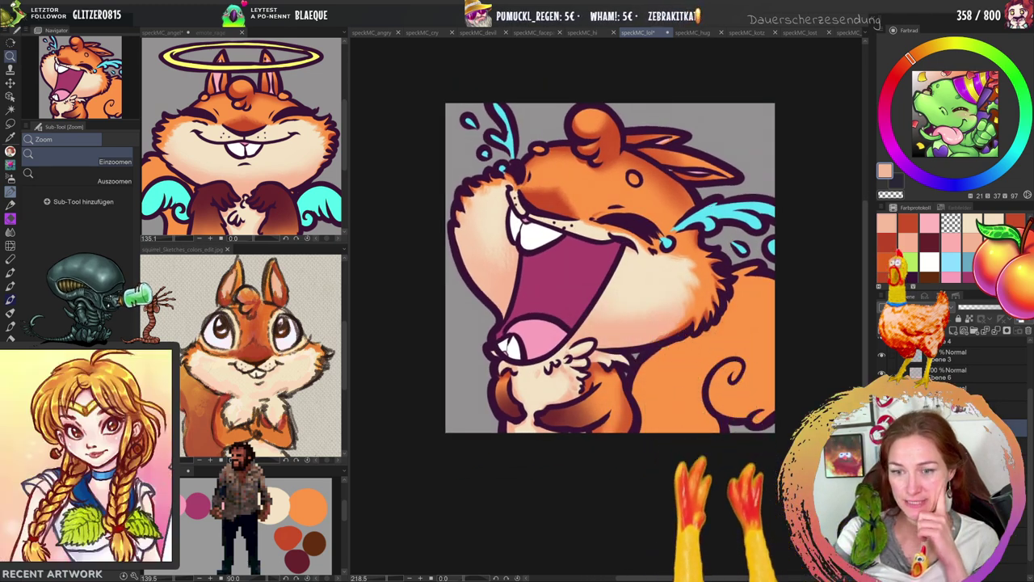
# Restore the recent reddish brown, shade the cheek fur beside the tear with G-Pen oStabi, blend it, and save the drawing.
pyautogui.press('p')
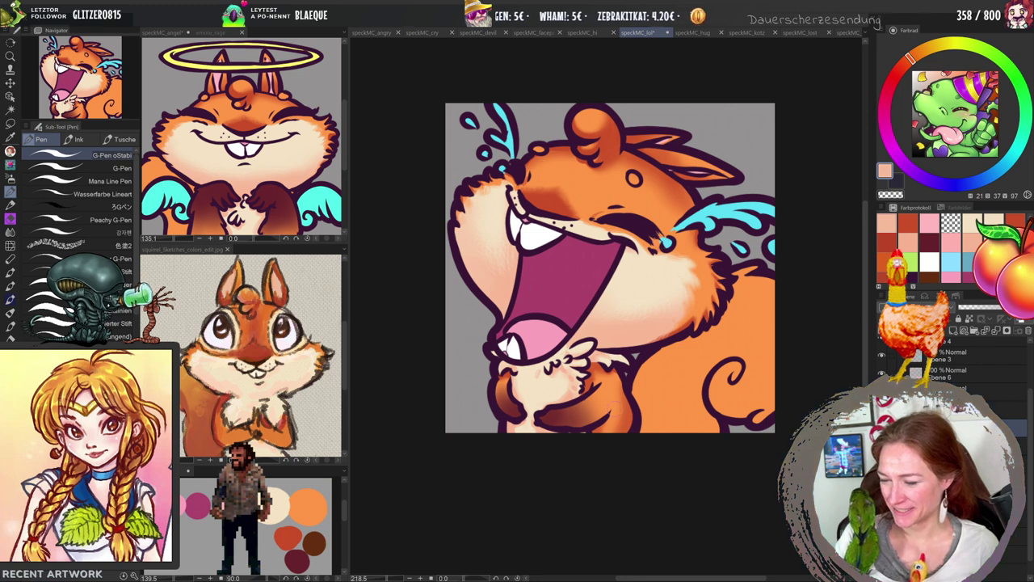
pyautogui.click(908, 223)
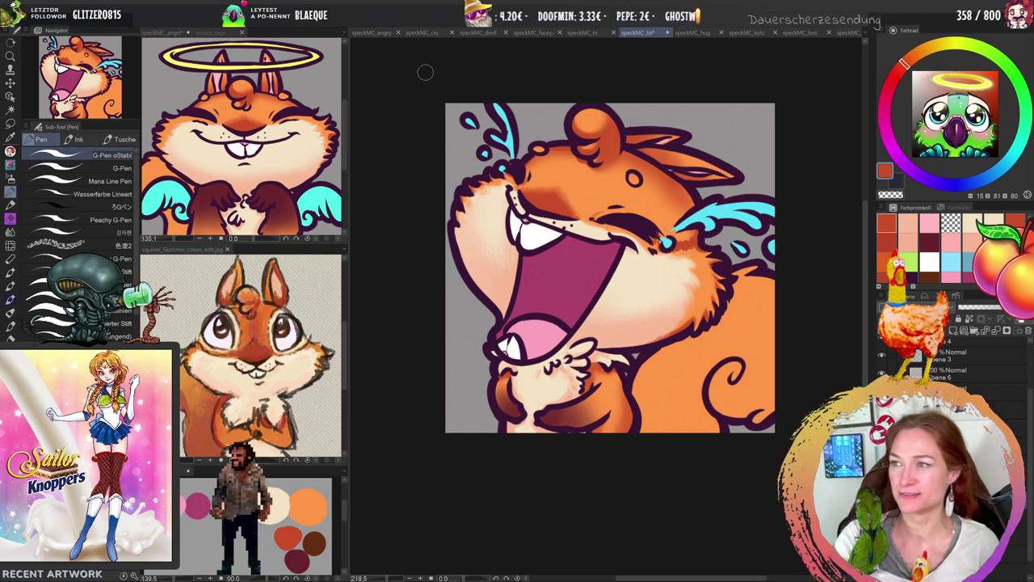
pyautogui.press('j')
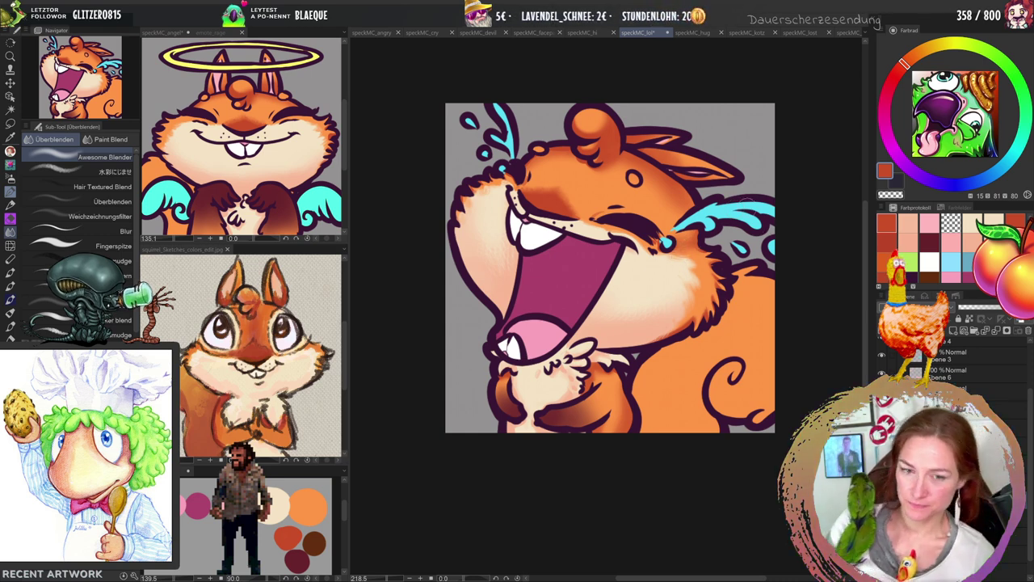
pyautogui.hotkey('ctrl', 'o')
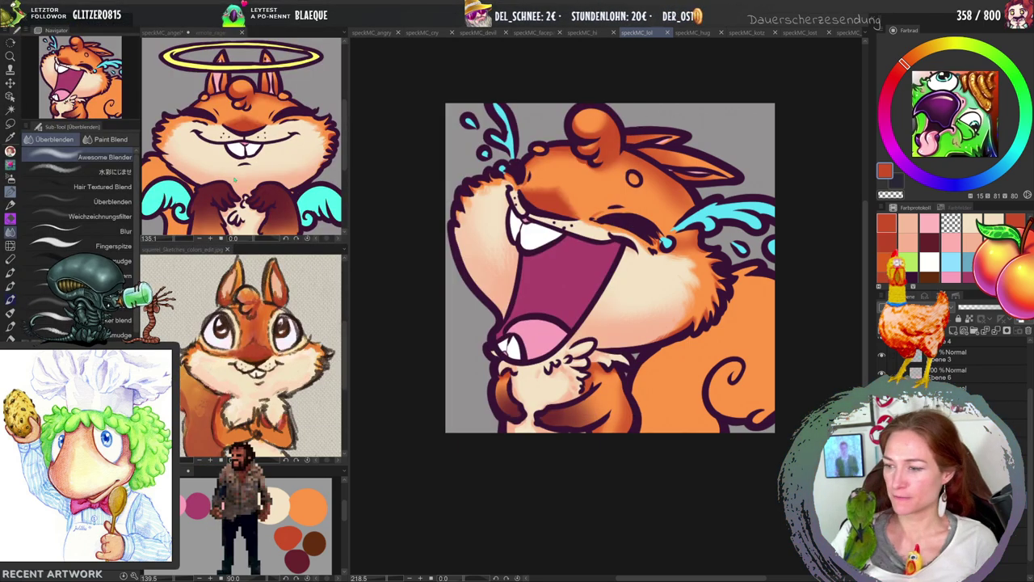
# In speckMC_hug, lasso the front squirrel's forehead, cheek and arm edges, shade them reddish brown with the Sanft härter airbrush, and deselect.
pyautogui.click(699, 33)
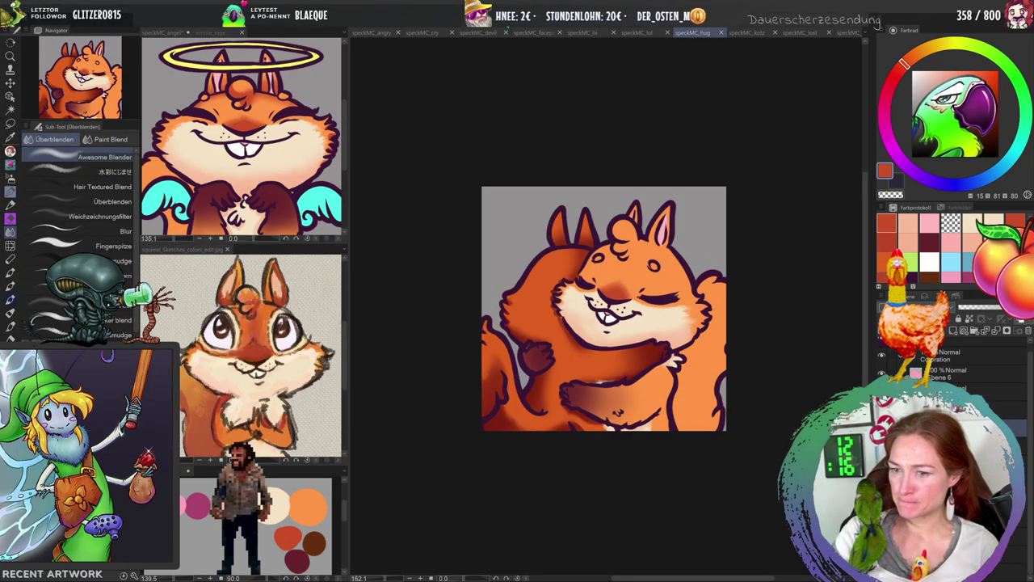
pyautogui.press('/')
pyautogui.click(661, 269)
pyautogui.moveTo(669, 267); pyautogui.dragTo(677, 266)
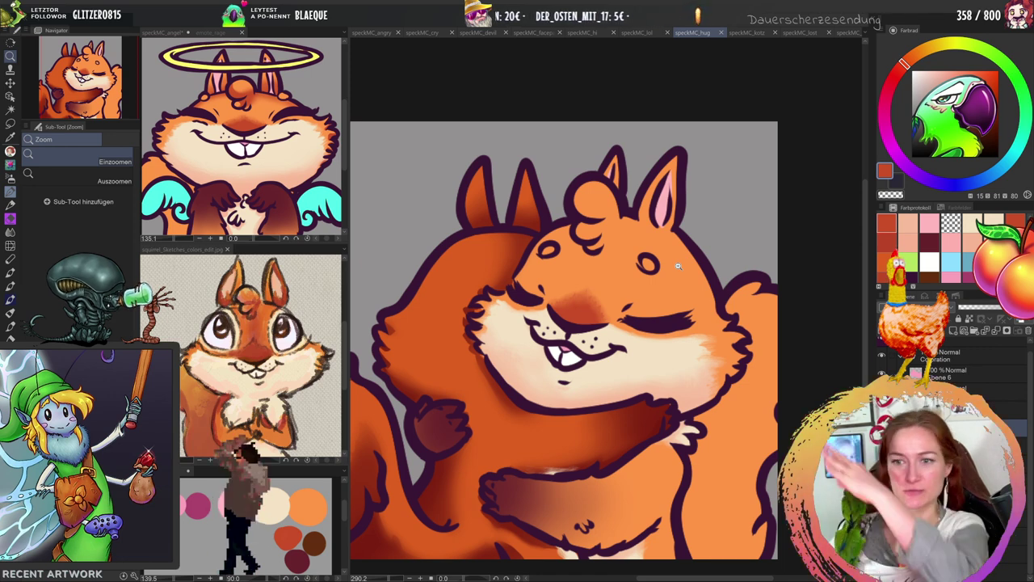
pyautogui.press('m')
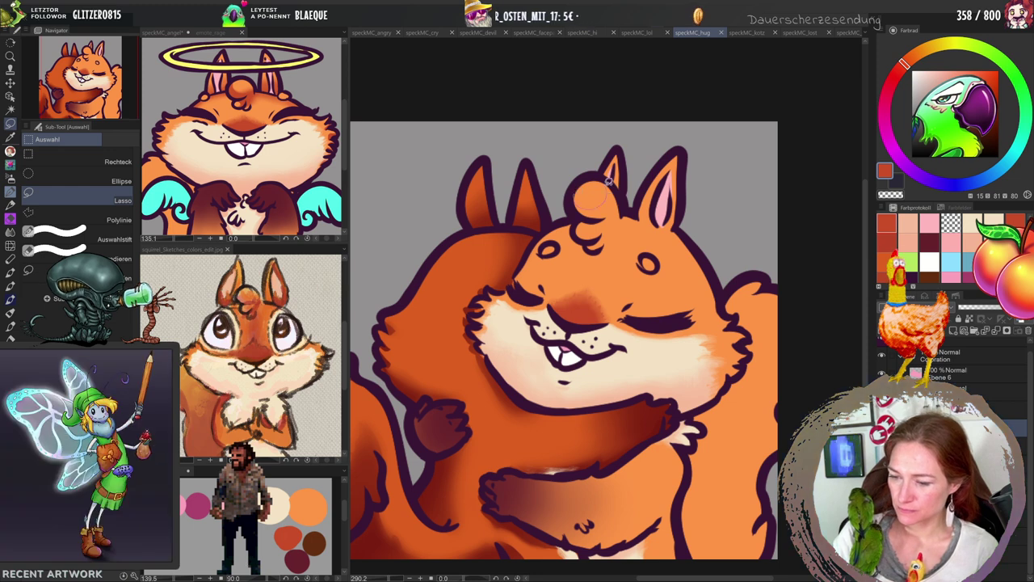
pyautogui.moveTo(598, 188)
pyautogui.mouseDown()
pyautogui.moveTo(622, 214)
pyautogui.moveTo(596, 218)
pyautogui.moveTo(577, 209)
pyautogui.moveTo(596, 187)
pyautogui.mouseUp()
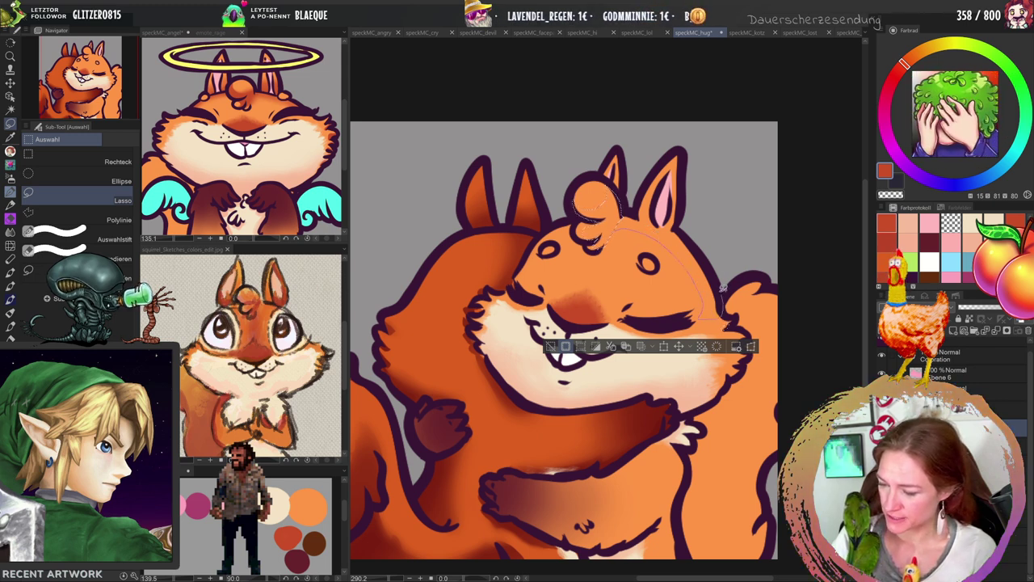
pyautogui.moveTo(705, 297)
pyautogui.mouseDown()
pyautogui.moveTo(685, 234)
pyautogui.moveTo(636, 217)
pyautogui.mouseUp()
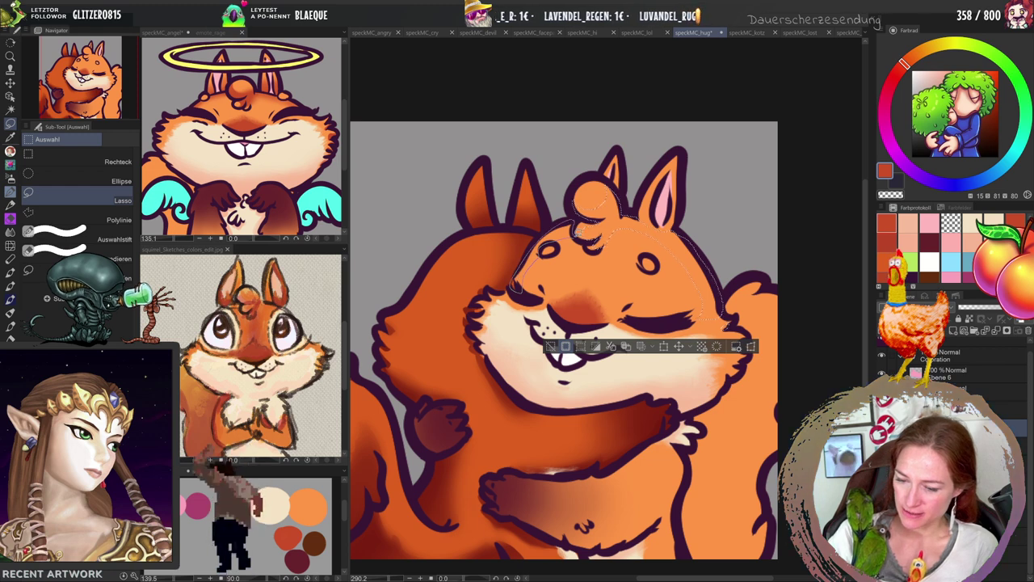
pyautogui.moveTo(513, 287); pyautogui.dragTo(517, 299)
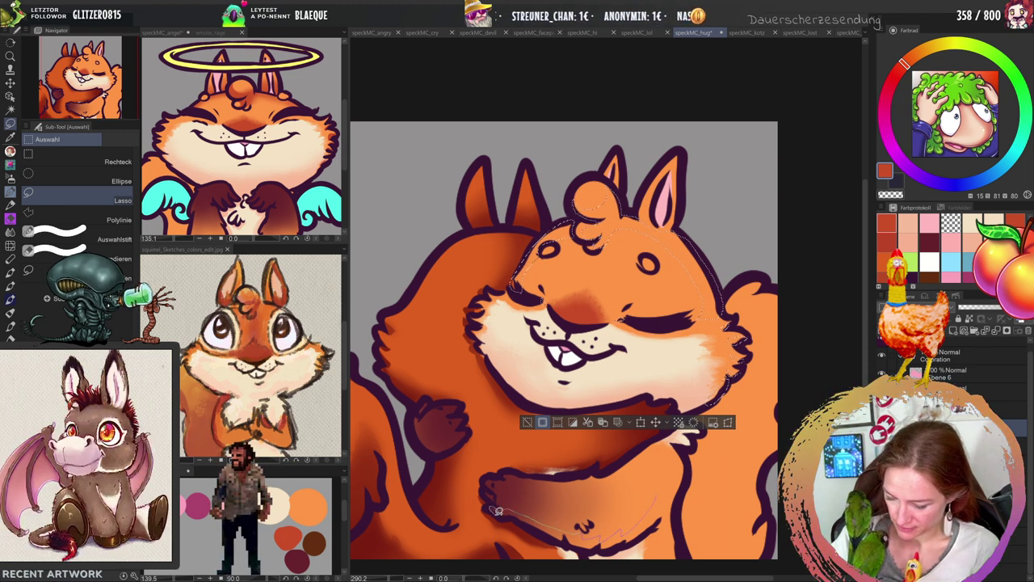
pyautogui.moveTo(523, 521)
pyautogui.mouseDown()
pyautogui.moveTo(602, 550)
pyautogui.moveTo(662, 521)
pyautogui.moveTo(663, 530)
pyautogui.mouseUp()
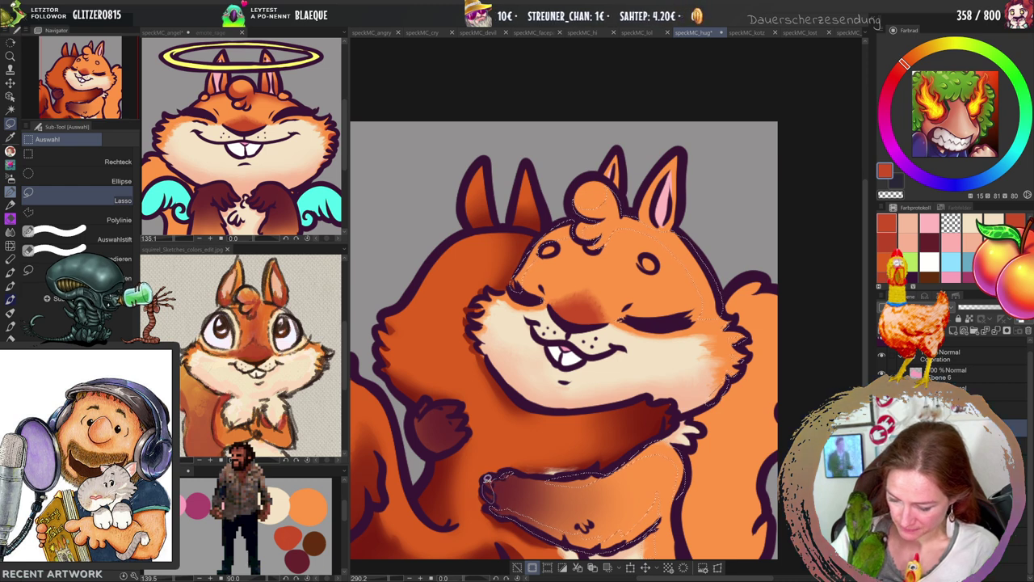
pyautogui.moveTo(487, 478); pyautogui.dragTo(509, 482)
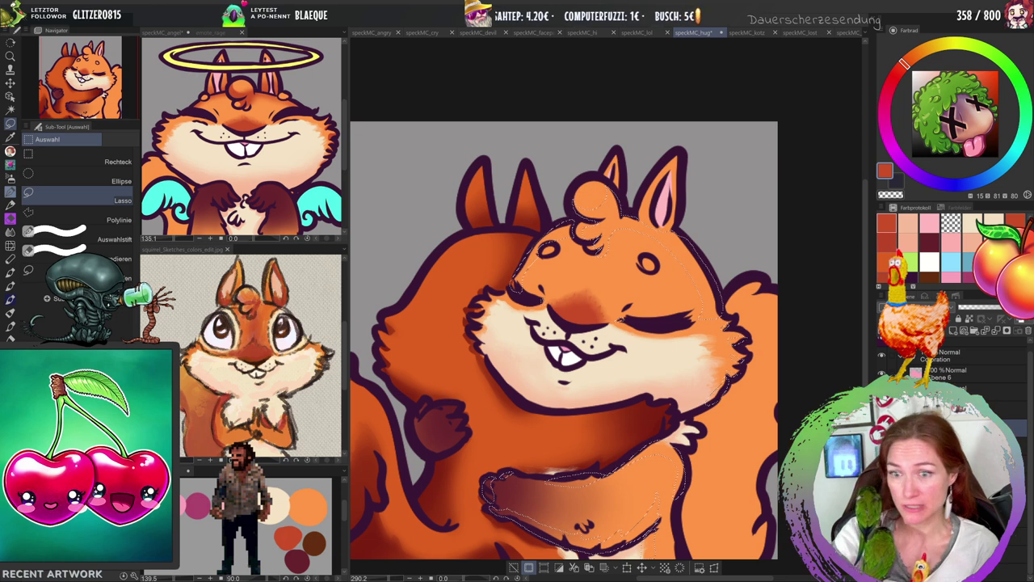
pyautogui.press('b')
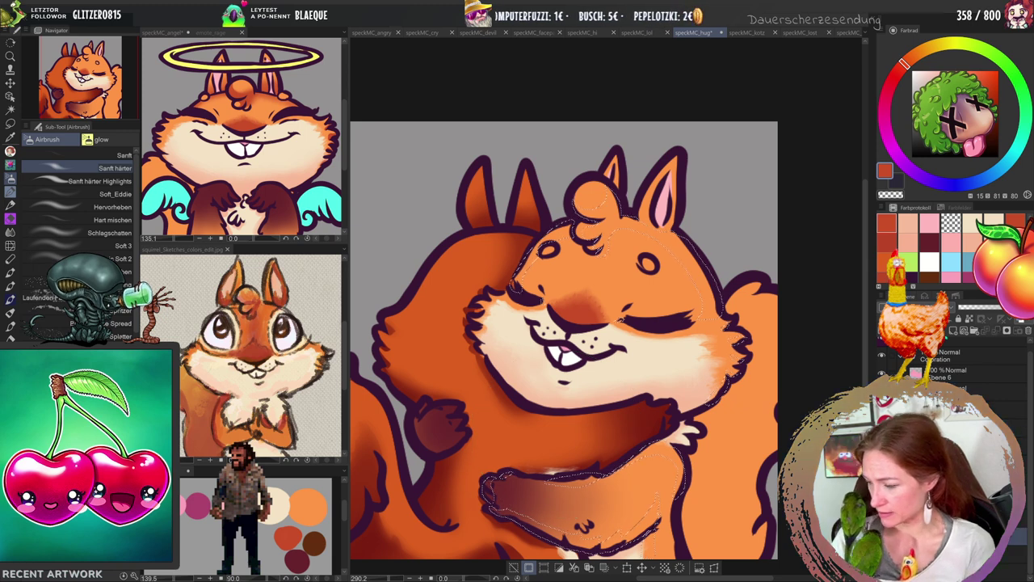
pyautogui.press('Delete')
pyautogui.hotkey('ctrl', 'z')
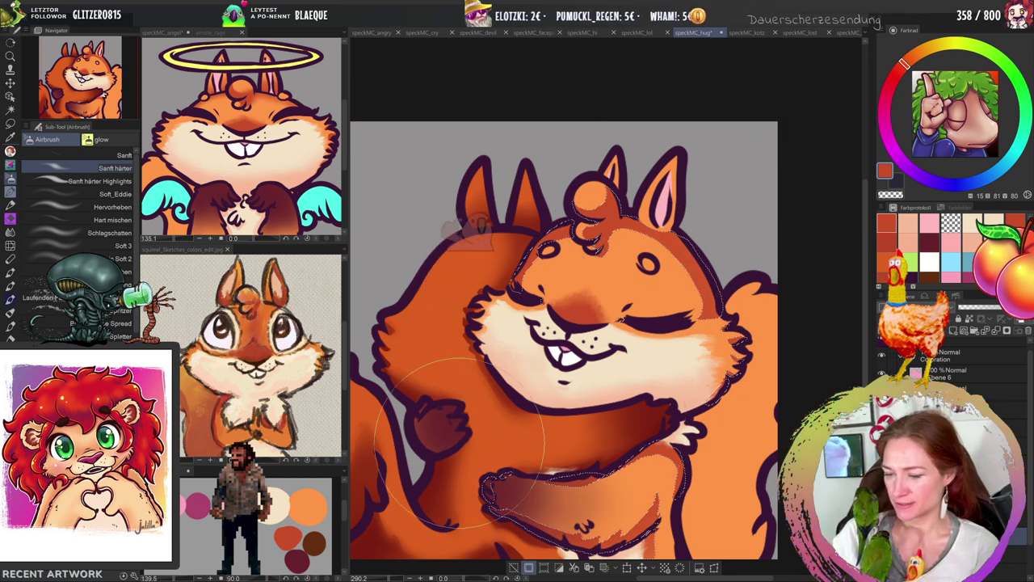
pyautogui.click(513, 567)
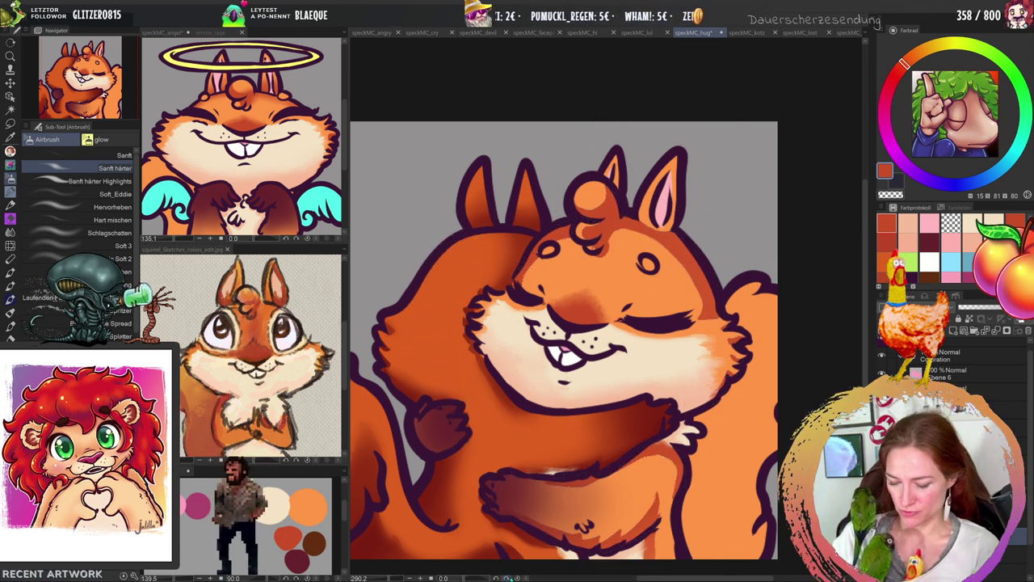
# Soften the front squirrel's new shading with Awesome Blender, alternating with the Sanft härter airbrush, and save the hug drawing.
pyautogui.press('j')
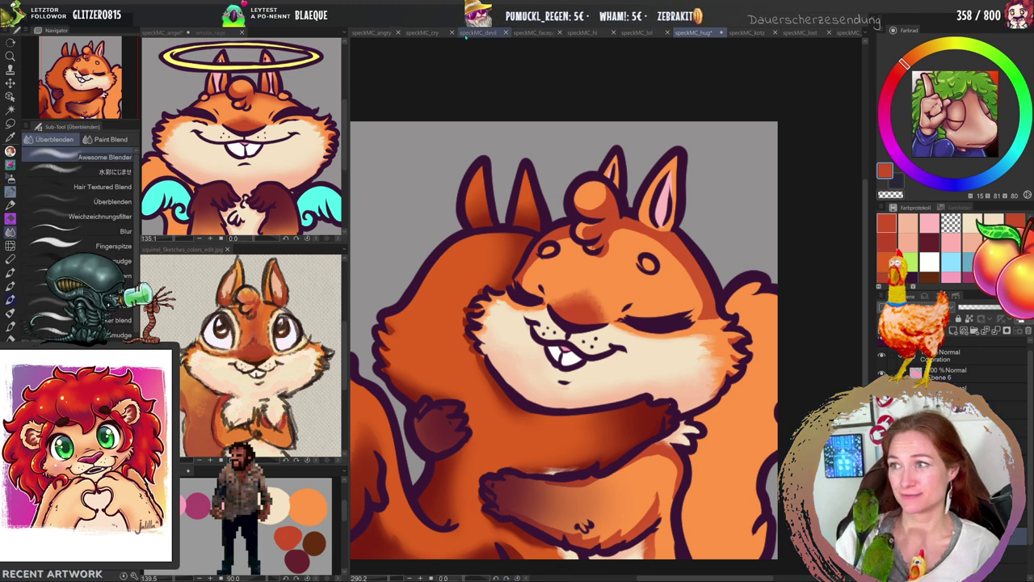
pyautogui.scroll(-2, 866, 281)
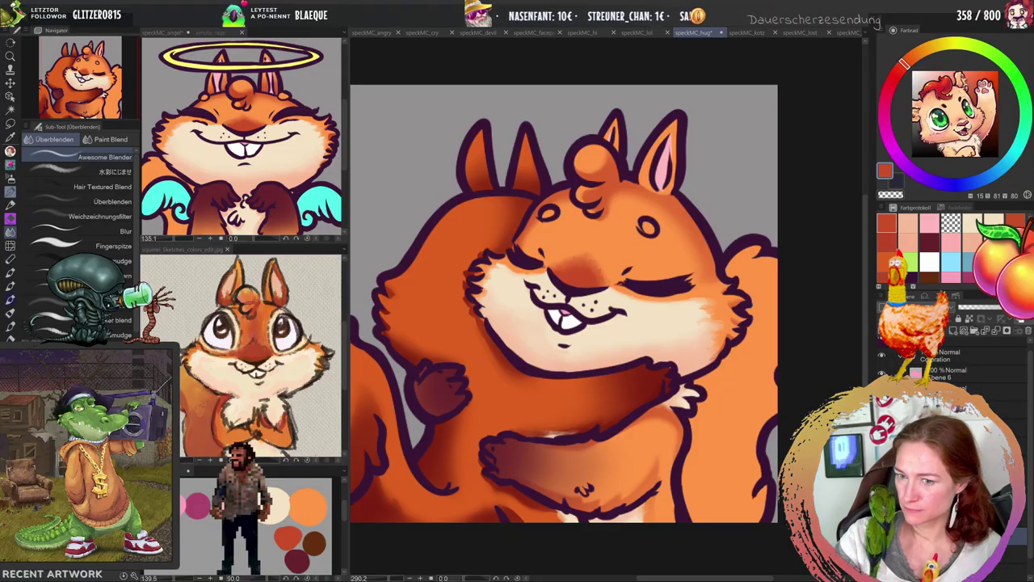
pyautogui.press('b')
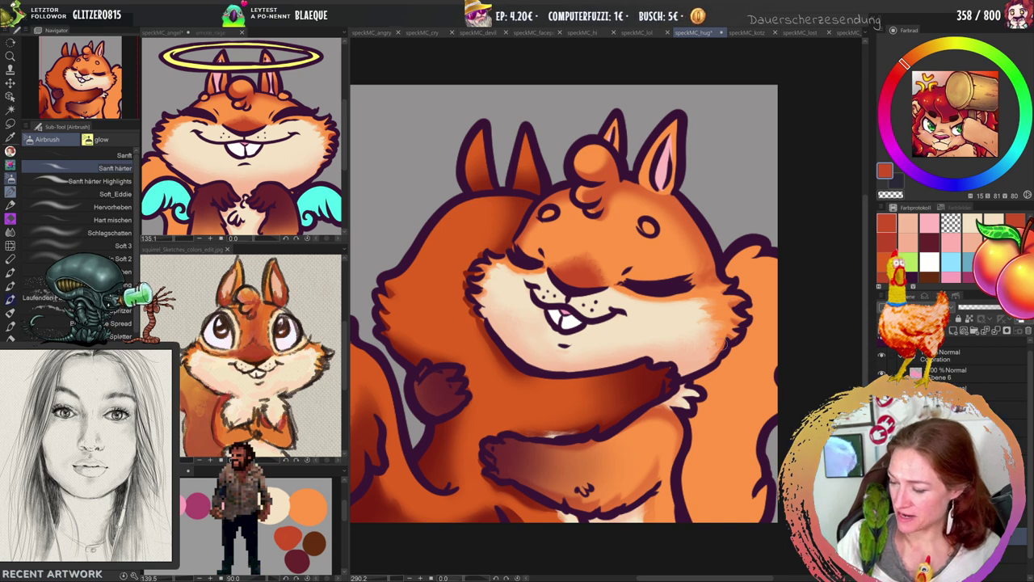
pyautogui.press('j')
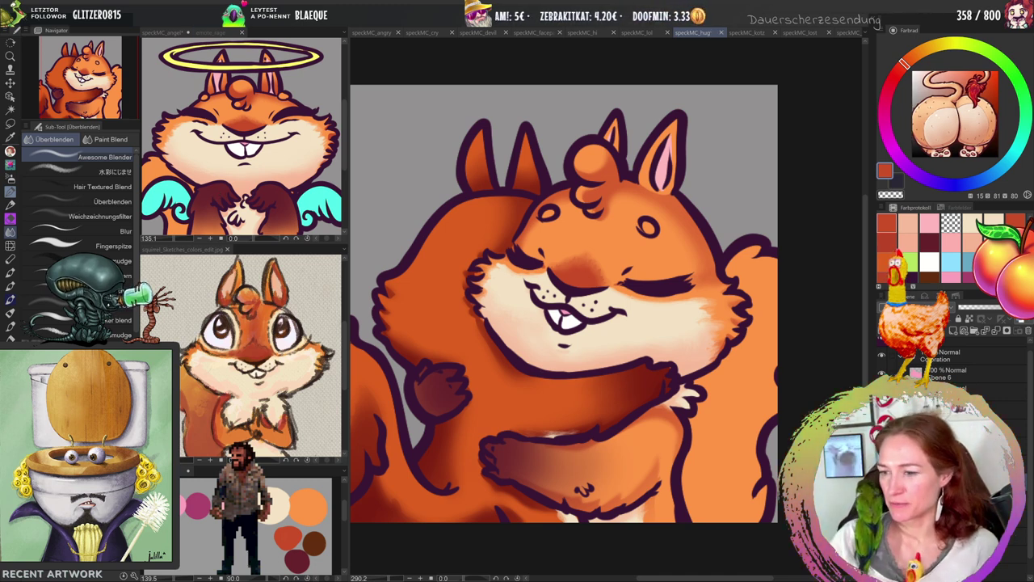
# Lasso both ears of the front hugging squirrel, shade them reddish brown with the Sanft härter airbrush, and deselect before blending.
pyautogui.press('m')
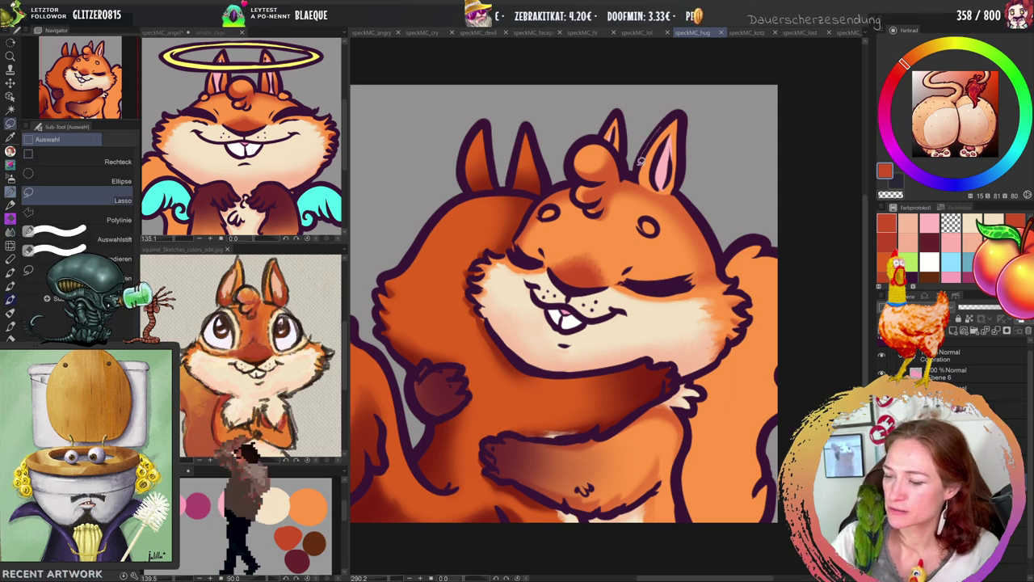
pyautogui.moveTo(675, 190)
pyautogui.mouseDown()
pyautogui.moveTo(688, 157)
pyautogui.moveTo(681, 112)
pyautogui.moveTo(622, 120)
pyautogui.mouseUp()
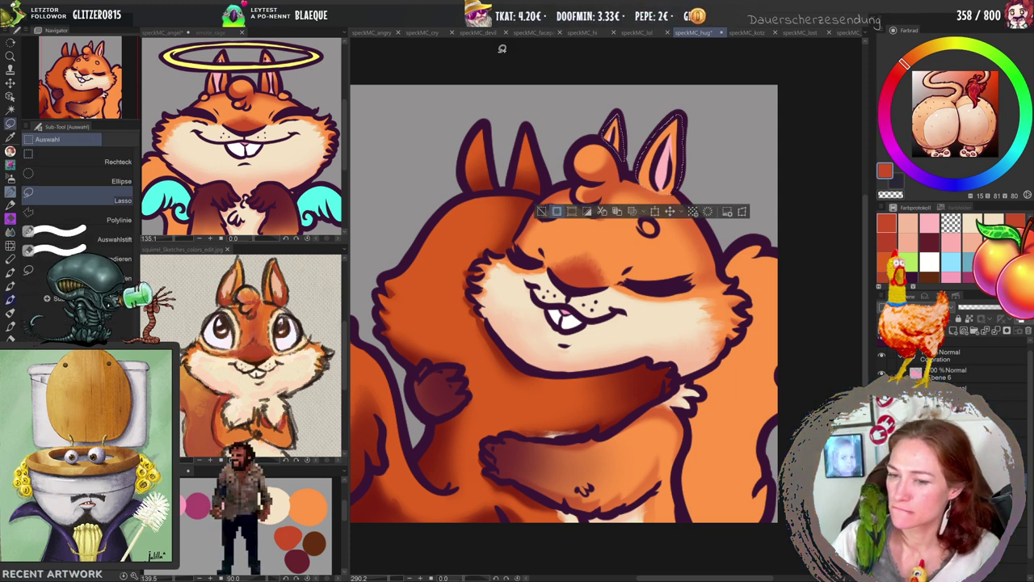
pyautogui.press('b')
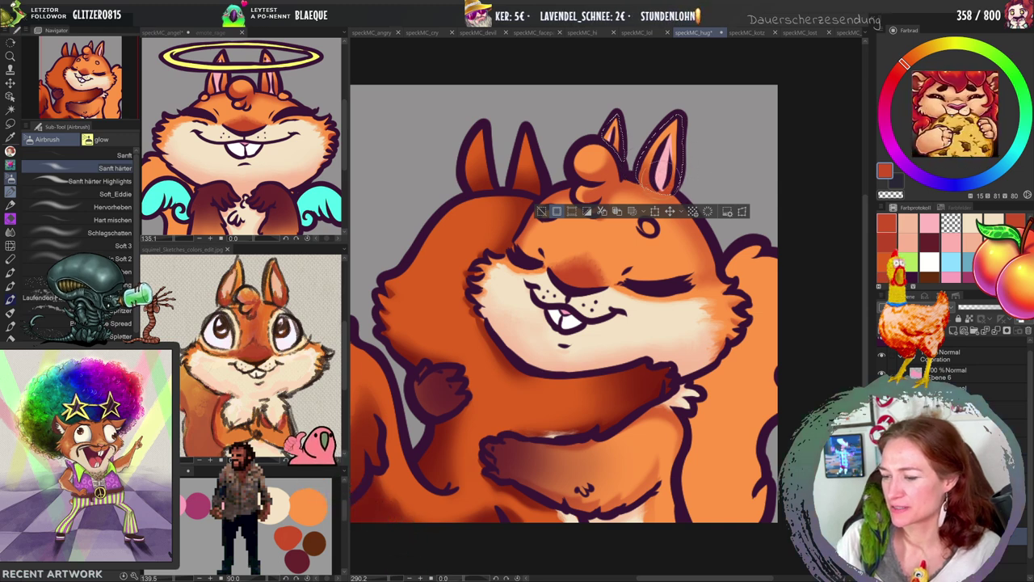
pyautogui.hotkey('ctrl', 'd')
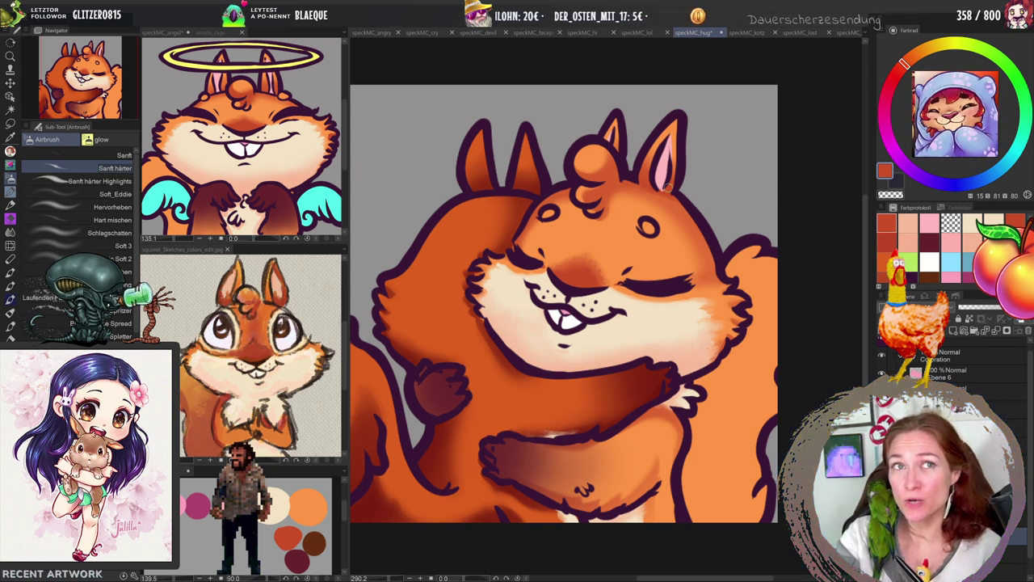
pyautogui.press('j')
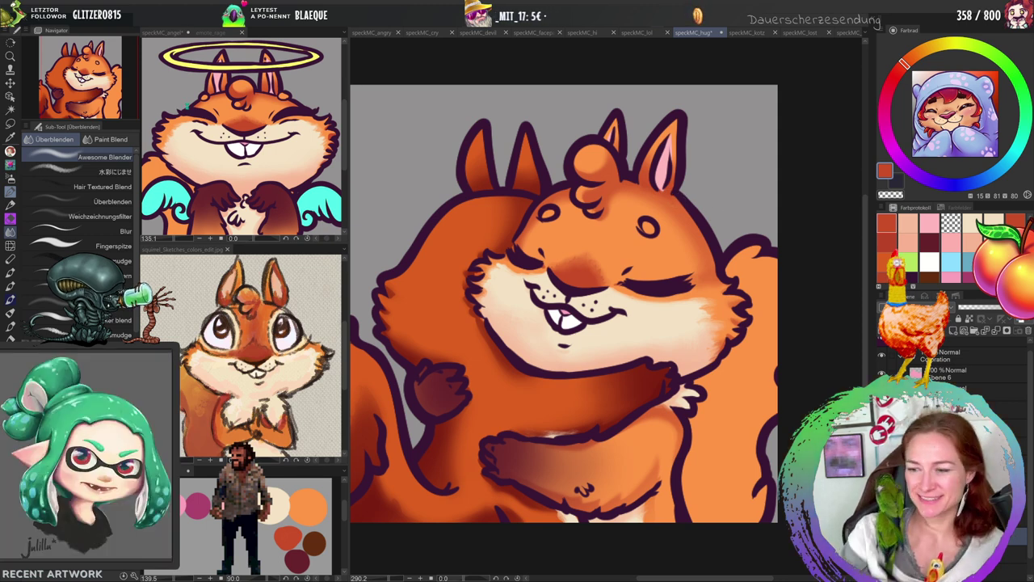
# In speckMC_kotz, lasso the shadow areas of the hair curl and forehead, shade them reddish brown with Sanft härter, and deselect.
pyautogui.click(748, 32)
pyautogui.hotkey('ctrl', 'space')
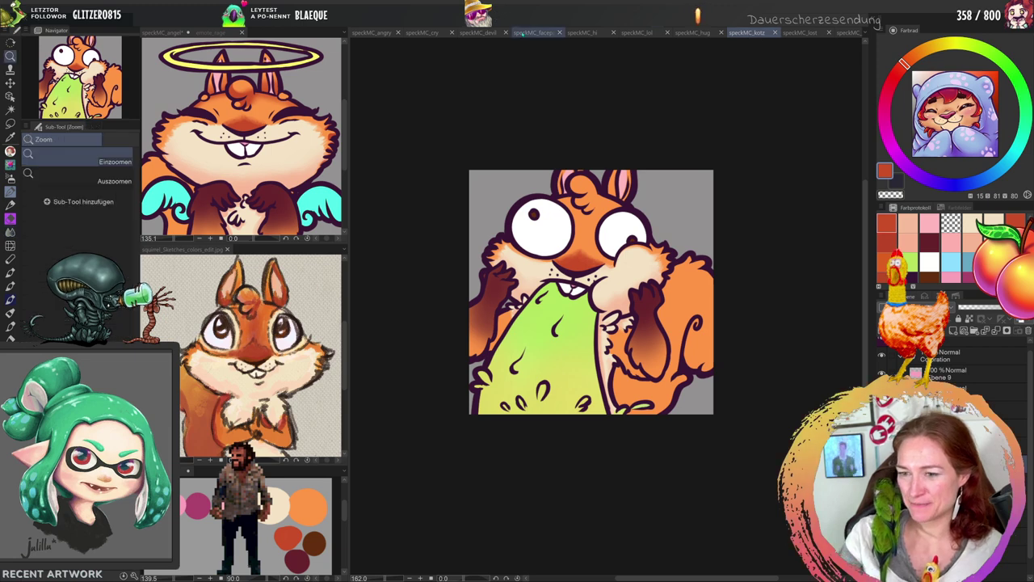
pyautogui.moveTo(622, 226)
pyautogui.mouseDown()
pyautogui.moveTo(575, 231)
pyautogui.moveTo(573, 150)
pyautogui.mouseUp()
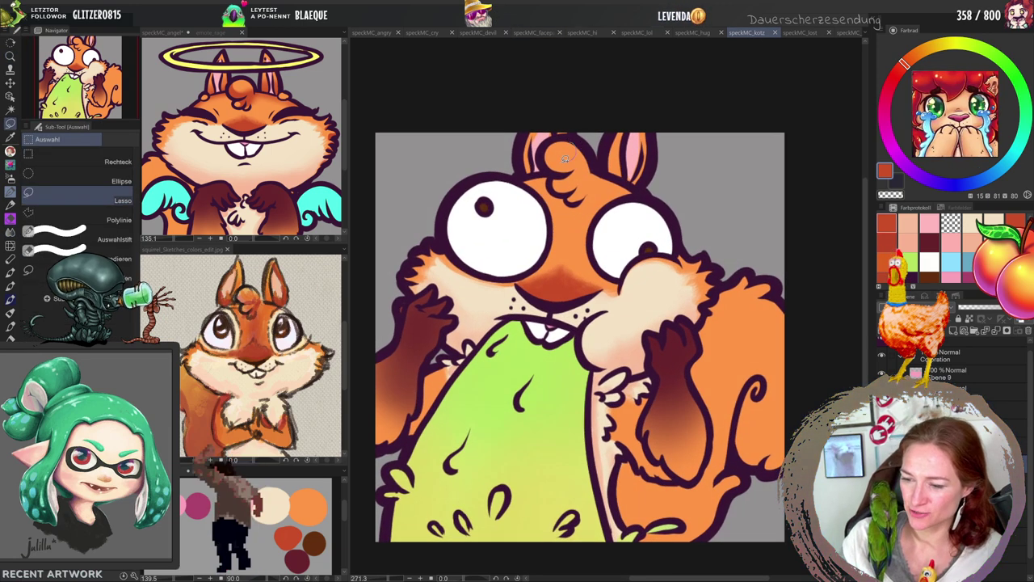
pyautogui.moveTo(585, 157); pyautogui.dragTo(589, 160)
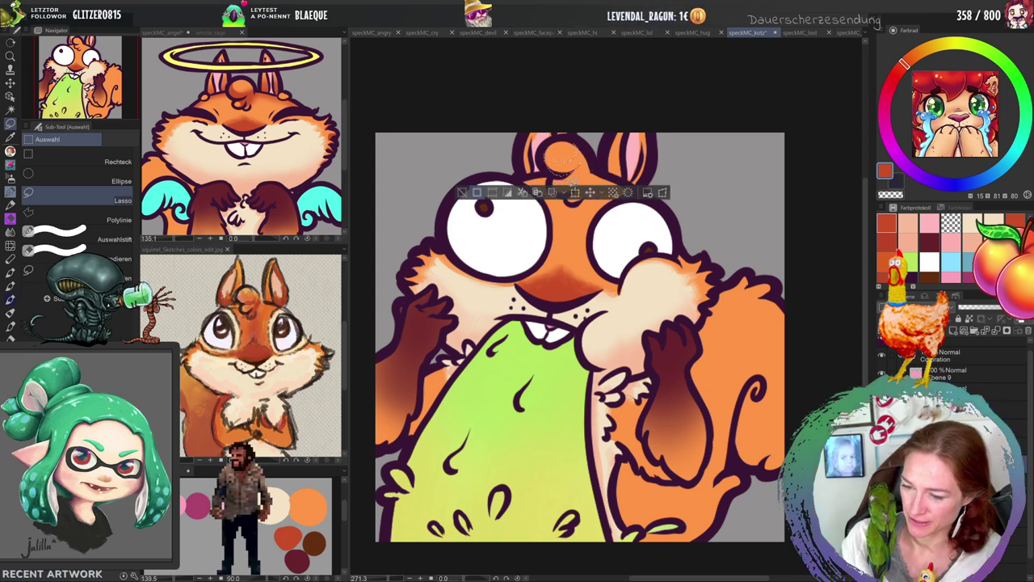
pyautogui.moveTo(580, 172); pyautogui.dragTo(581, 198)
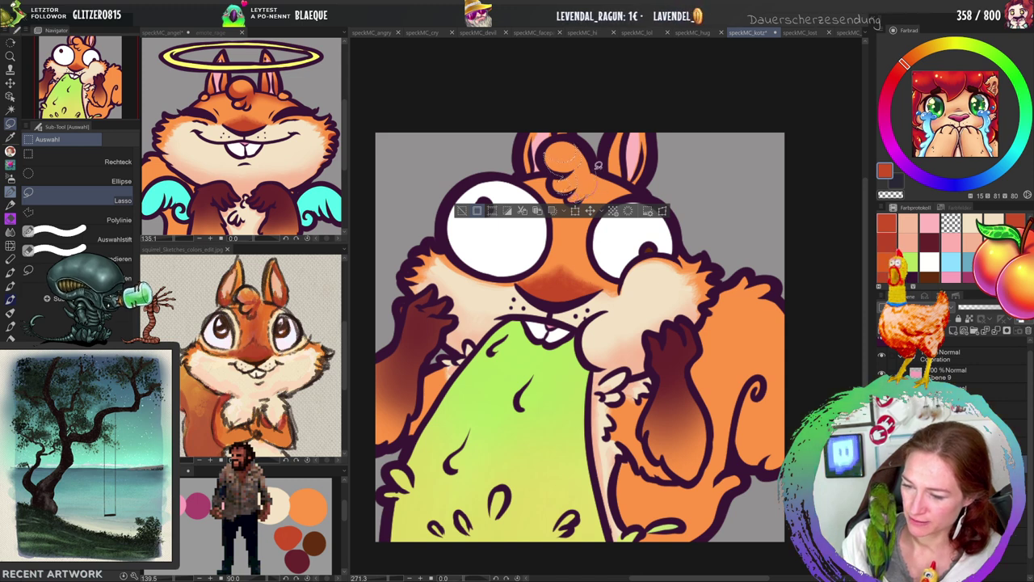
pyautogui.moveTo(598, 165); pyautogui.dragTo(632, 192)
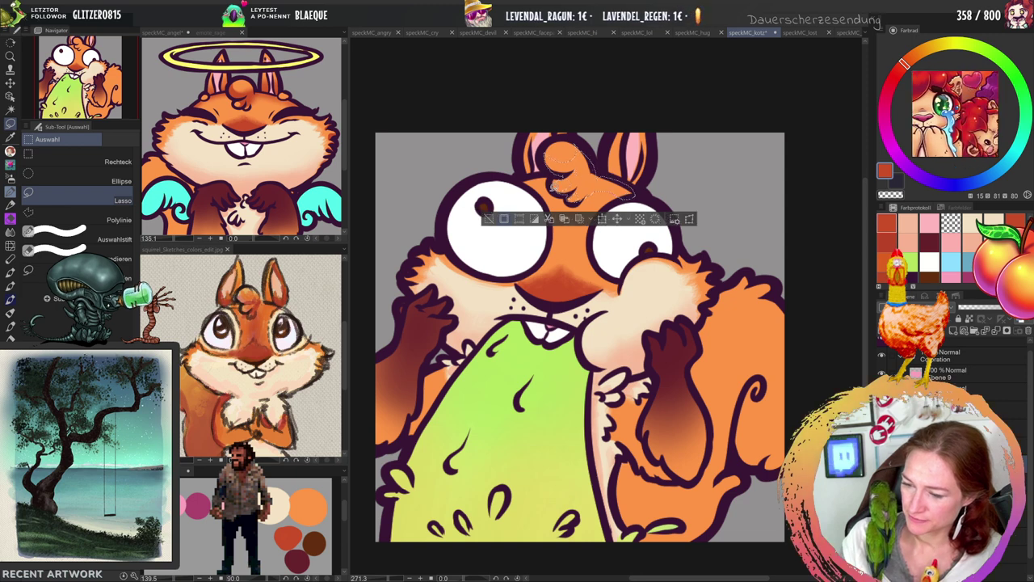
pyautogui.moveTo(526, 181); pyautogui.dragTo(548, 137)
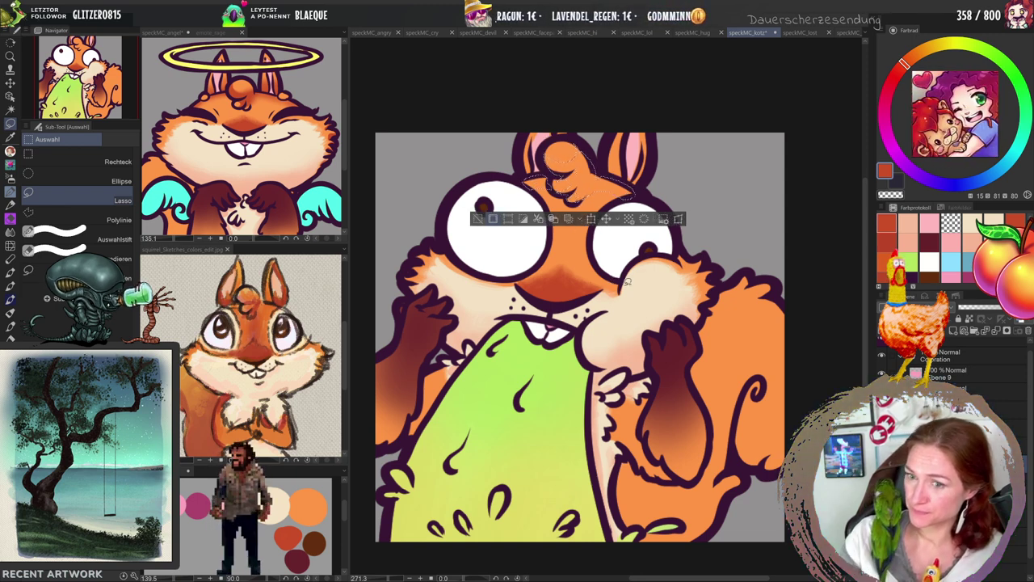
pyautogui.press('b')
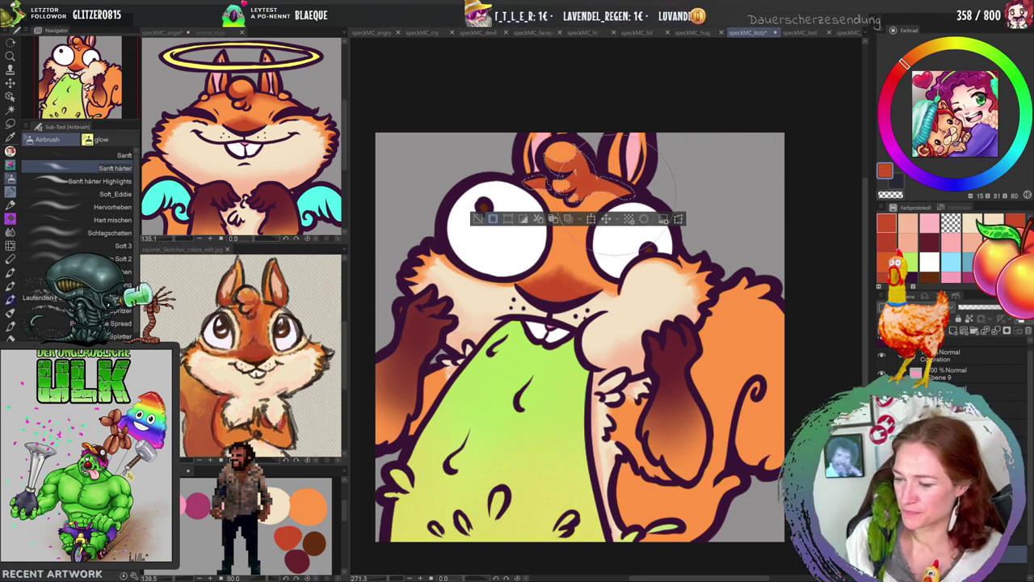
pyautogui.hotkey('ctrl', 'd')
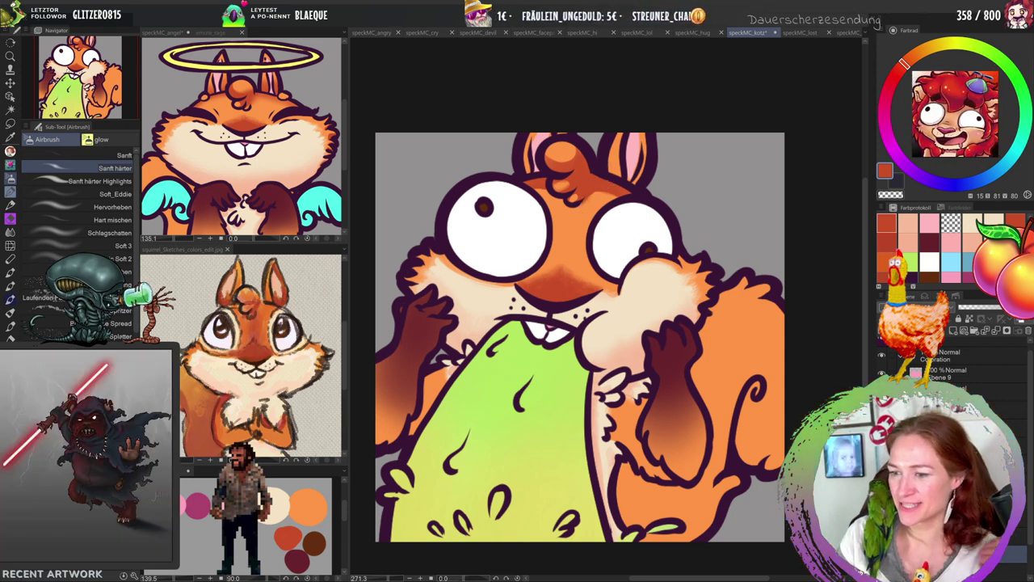
# Lasso both ears of the vomiting squirrel, shade them reddish brown with the Sanft härter airbrush, and remove the selection.
pyautogui.press('m')
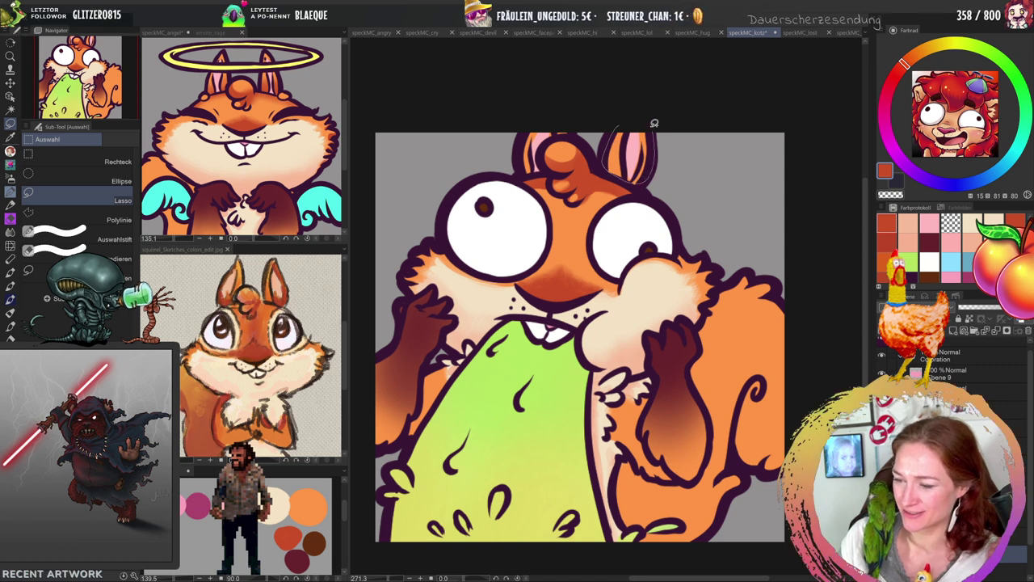
pyautogui.moveTo(654, 123); pyautogui.dragTo(650, 126)
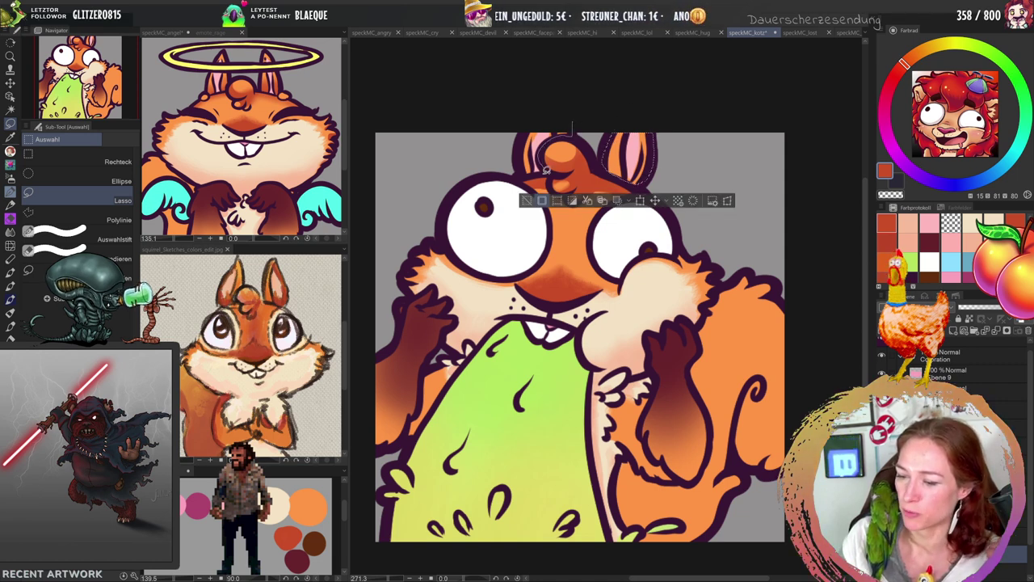
pyautogui.moveTo(547, 169)
pyautogui.mouseDown()
pyautogui.moveTo(523, 141)
pyautogui.moveTo(562, 109)
pyautogui.moveTo(590, 121)
pyautogui.mouseUp()
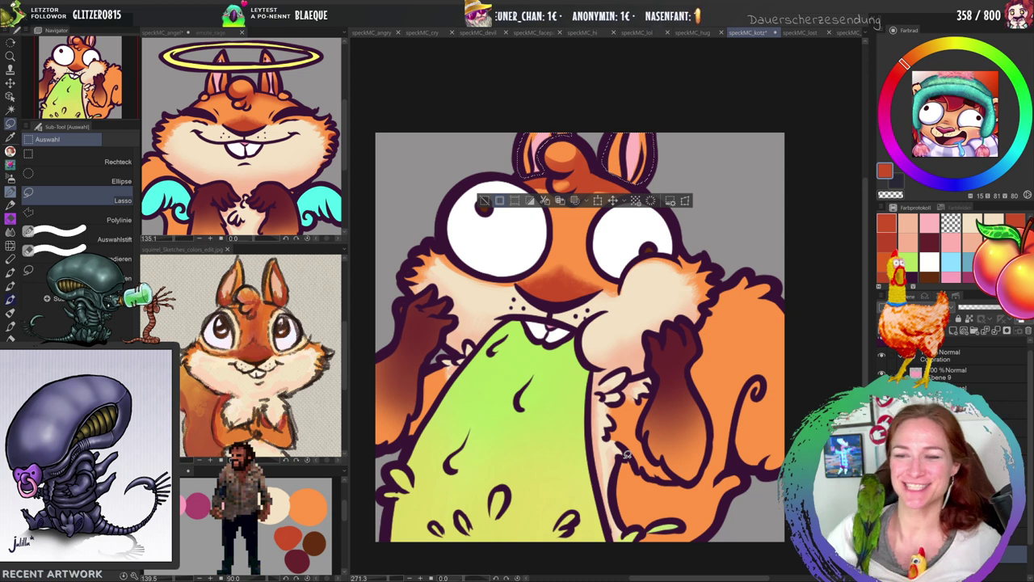
pyautogui.press('b')
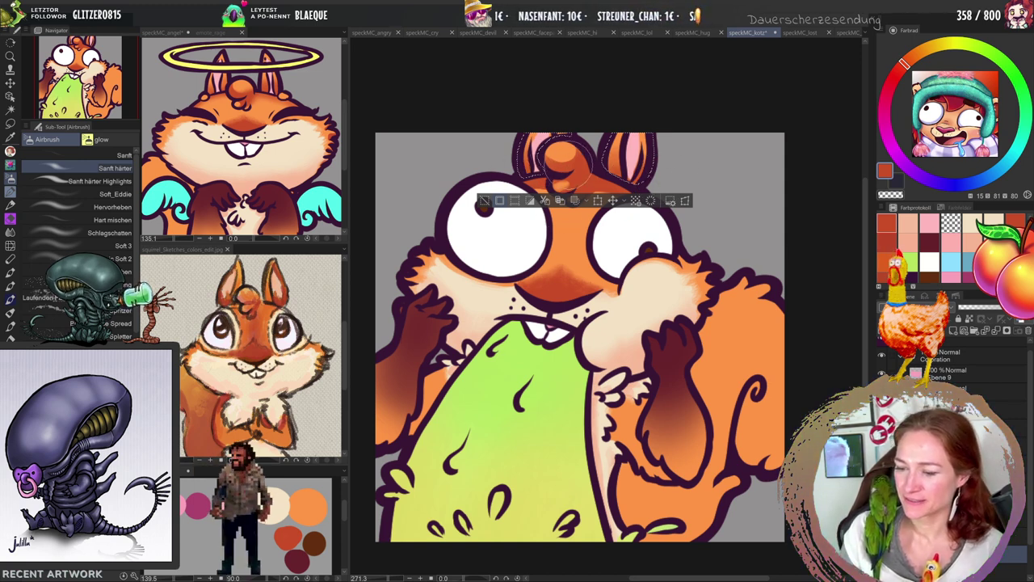
pyautogui.click(484, 201)
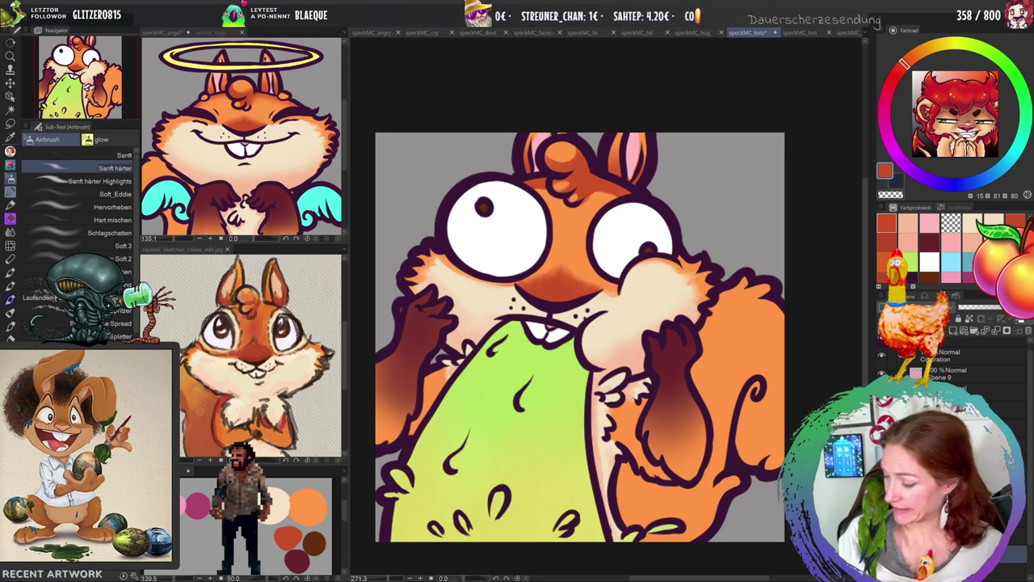
# Pick the inner ear's light pink from the vomiting squirrel for G-Pen oStabi and save the drawing.
pyautogui.keyDown('alt'); pyautogui.click(630, 159); pyautogui.keyUp('alt')
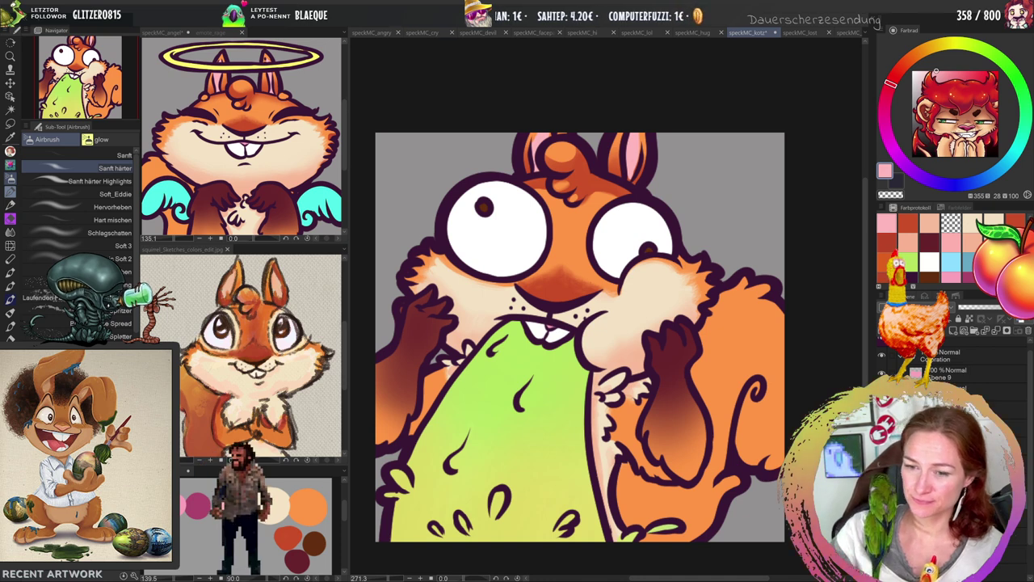
pyautogui.press('p')
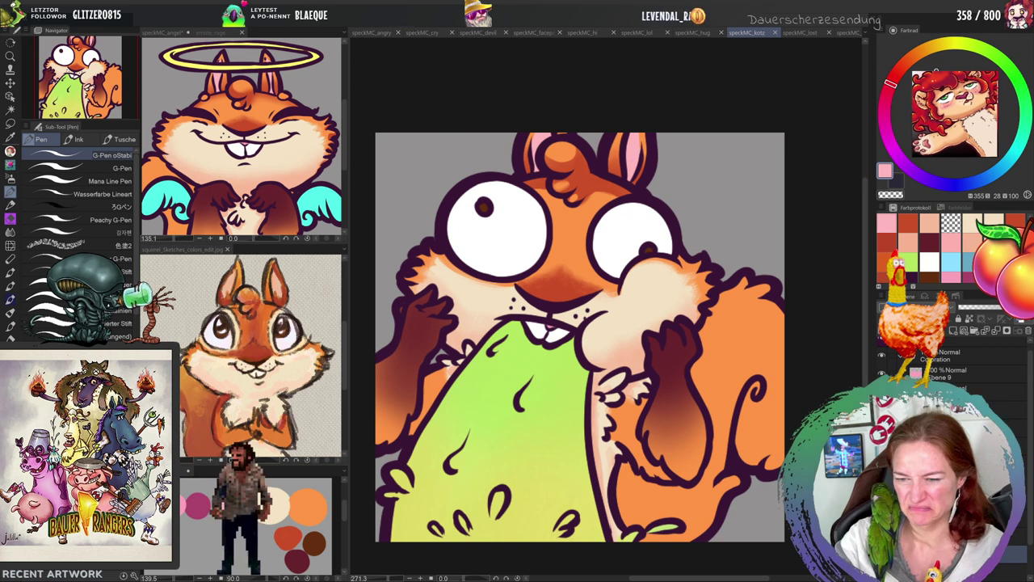
# Paint reddish-brown shadows on the vomiting squirrel's body beside the chest fur and along both forearms' lower edges with G-Pen oStabi.
pyautogui.press('j')
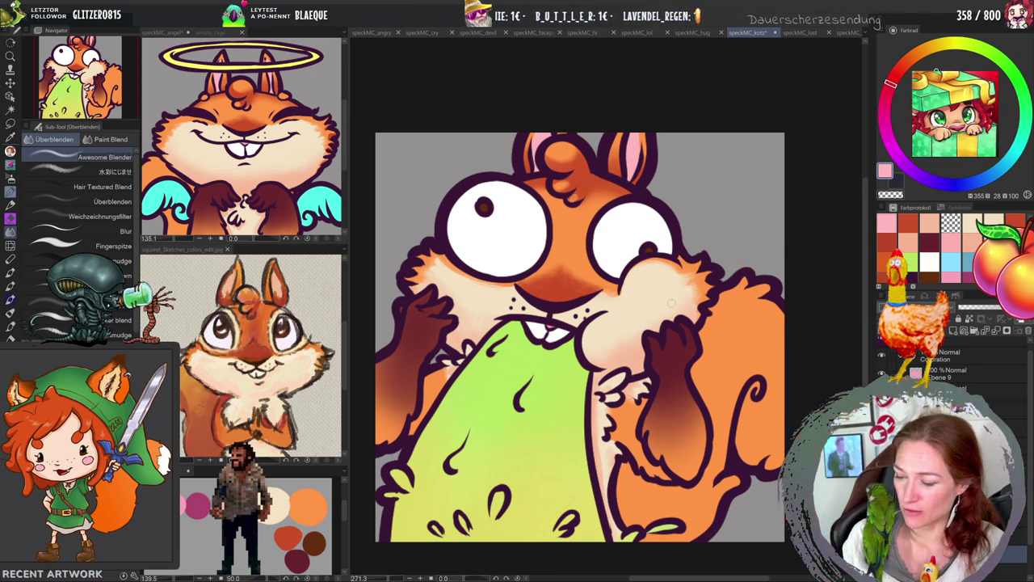
pyautogui.press('m')
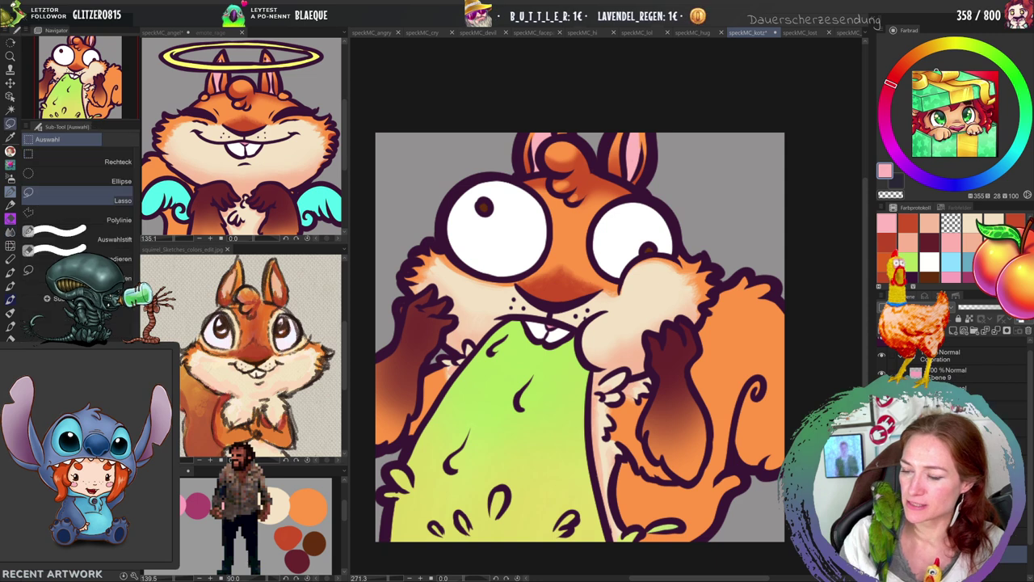
pyautogui.press('p')
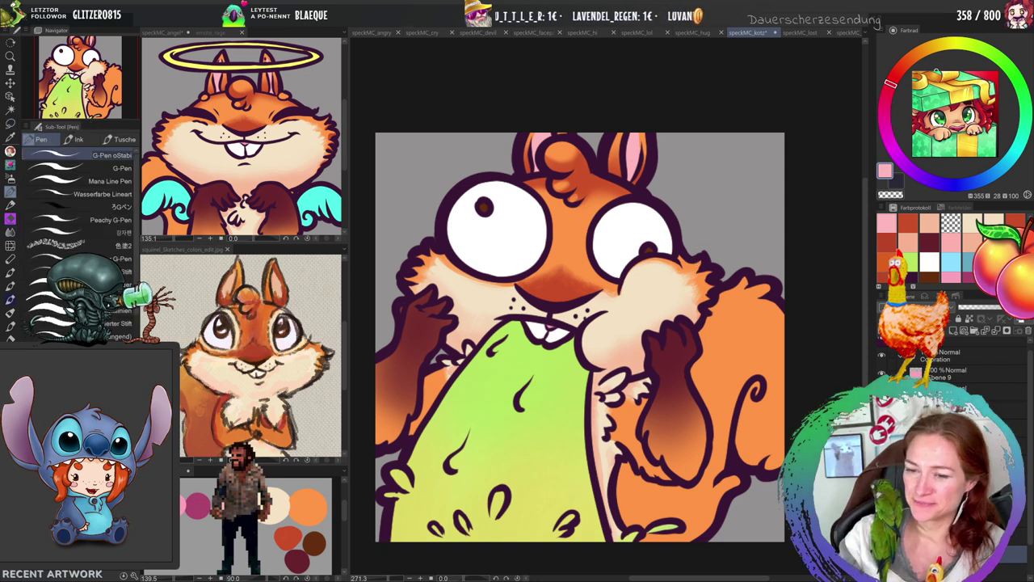
pyautogui.click(909, 224)
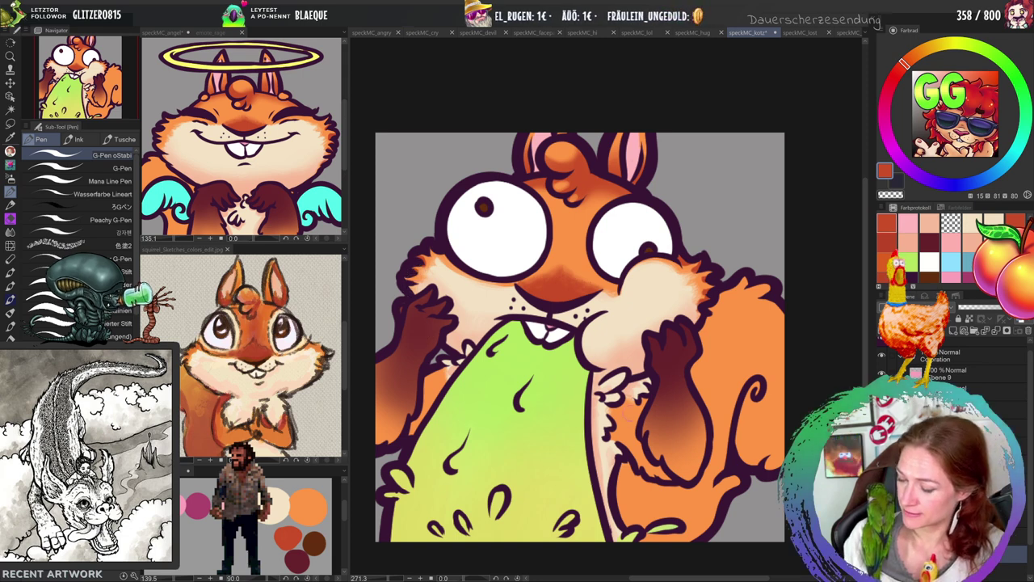
pyautogui.moveTo(638, 401)
pyautogui.mouseDown()
pyautogui.moveTo(625, 451)
pyautogui.moveTo(616, 436)
pyautogui.moveTo(626, 400)
pyautogui.mouseUp()
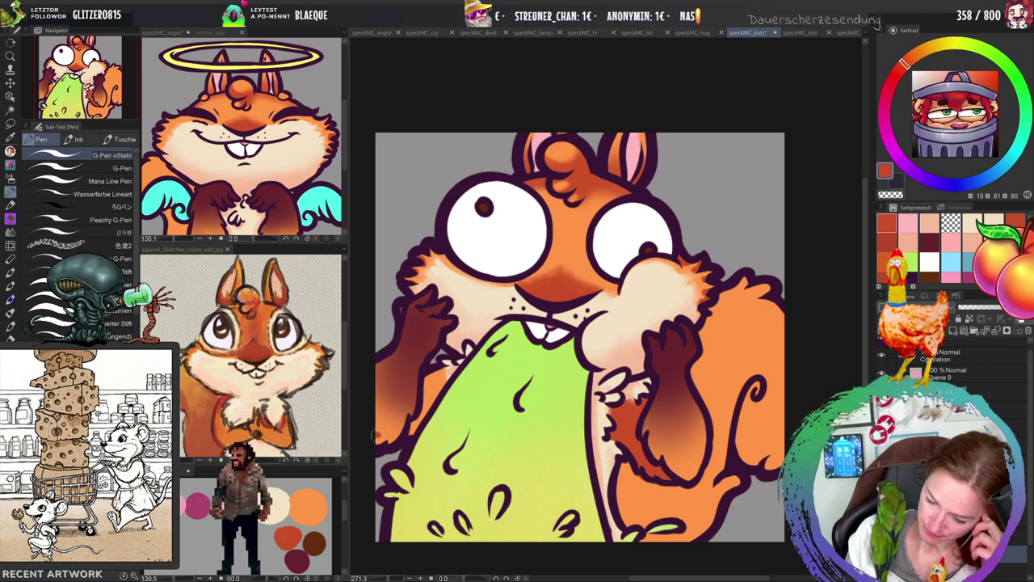
pyautogui.moveTo(396, 424)
pyautogui.mouseDown()
pyautogui.moveTo(387, 438)
pyautogui.moveTo(412, 408)
pyautogui.moveTo(432, 349)
pyautogui.mouseUp()
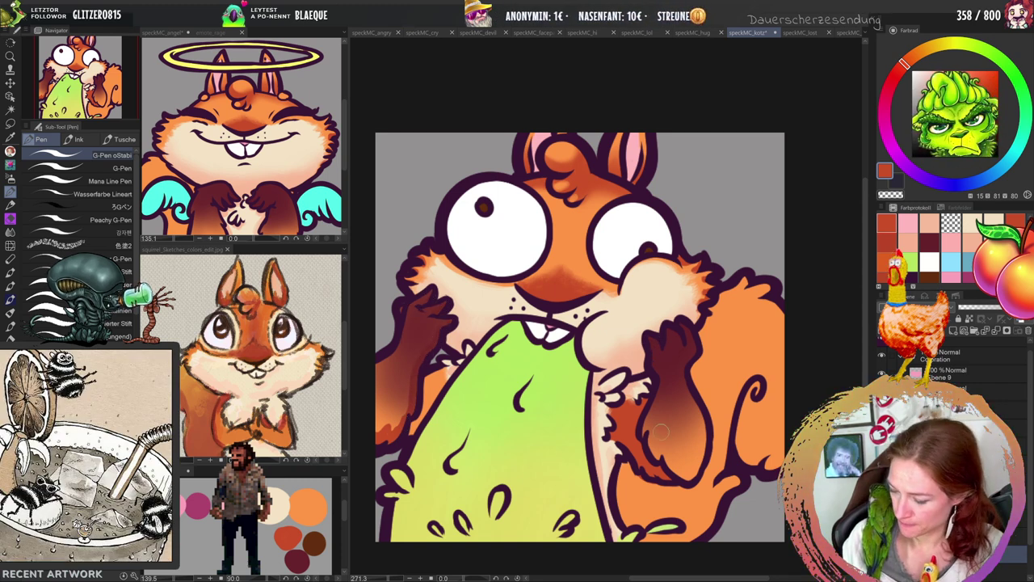
pyautogui.moveTo(652, 436); pyautogui.dragTo(658, 460)
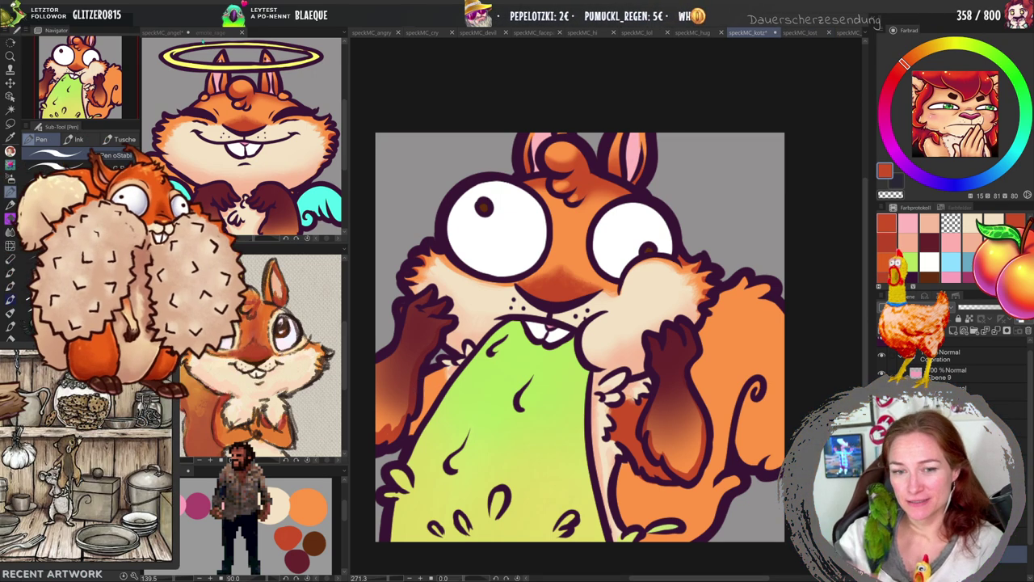
# View the speckMC_lost, speckMC_love and speckMC_lurk emotes enlarged to examine their remaining coloring.
pyautogui.click(808, 32)
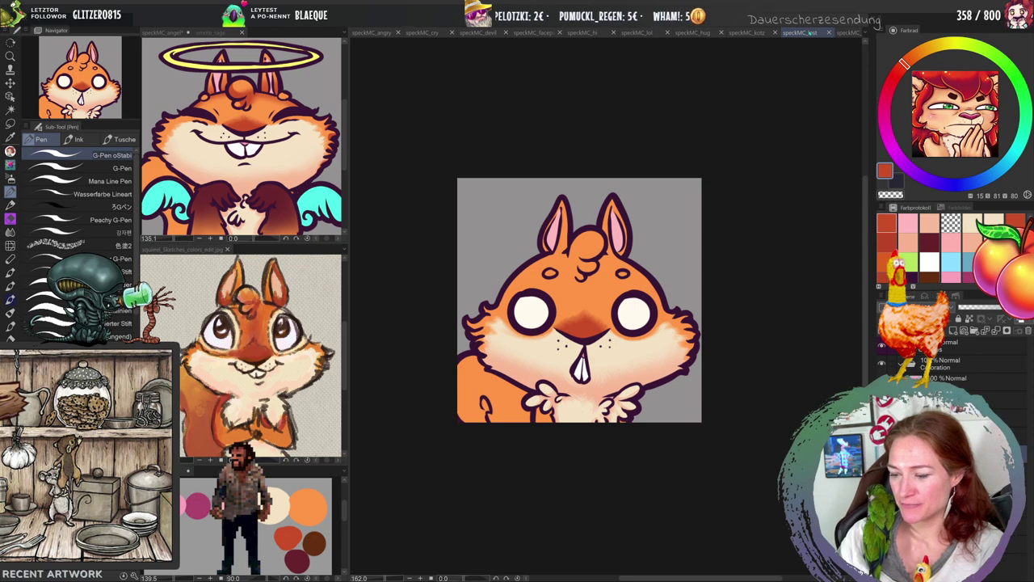
pyautogui.hotkey('ctrl', 'space')
pyautogui.click(589, 295)
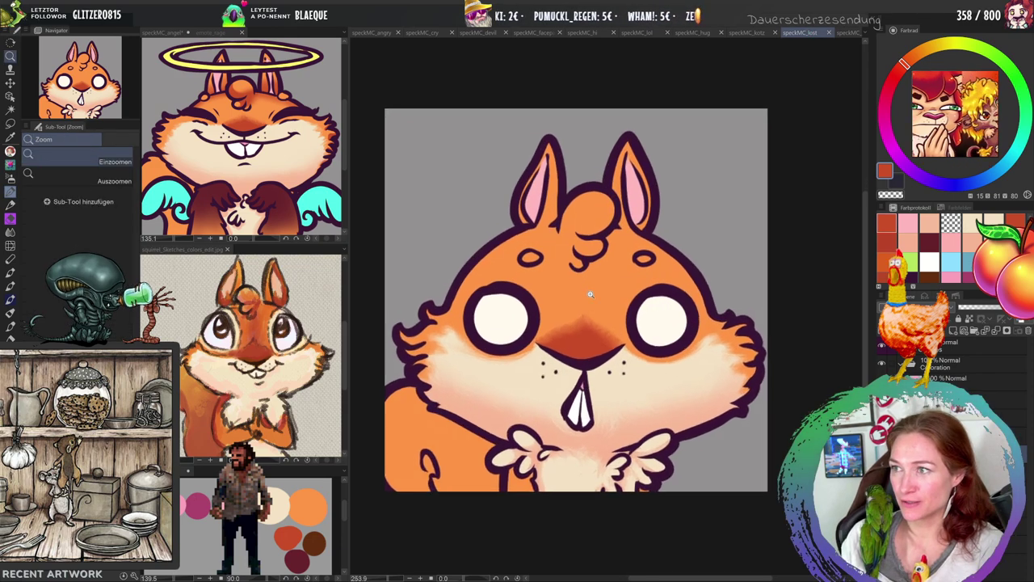
pyautogui.hotkey('ctrl', 'Tab')
pyautogui.click(551, 371)
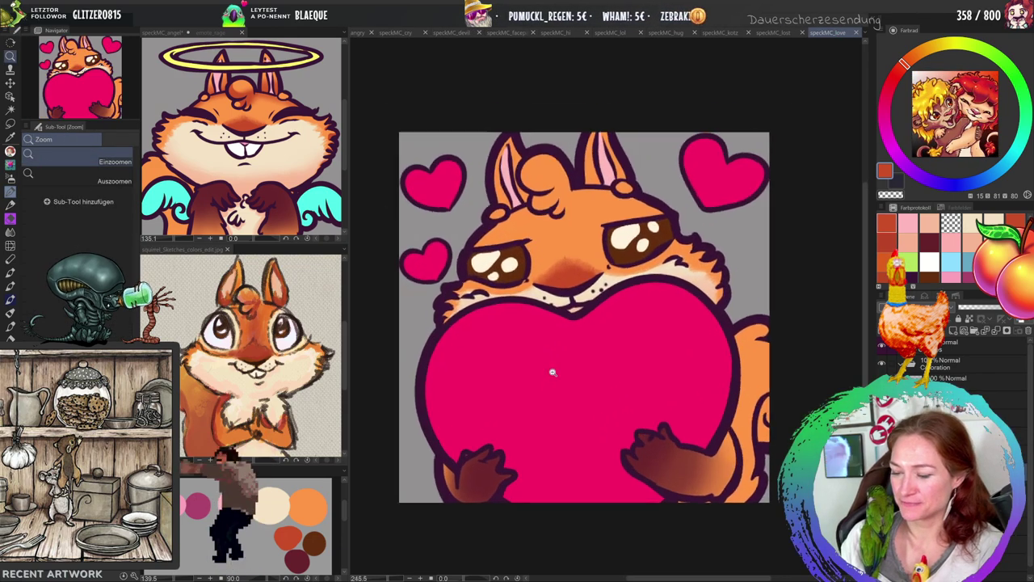
pyautogui.click(865, 32)
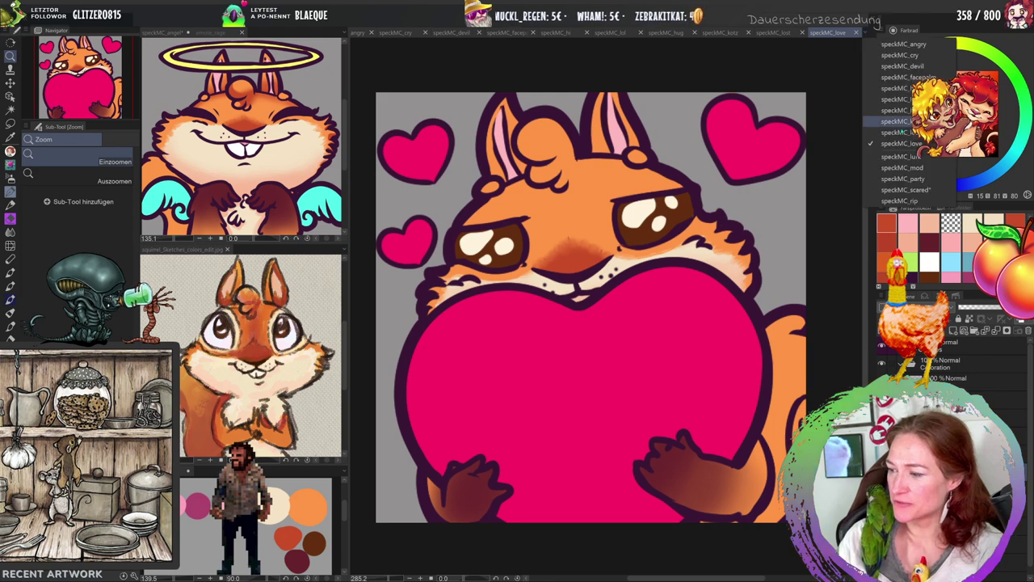
pyautogui.click(901, 157)
pyautogui.click(595, 311)
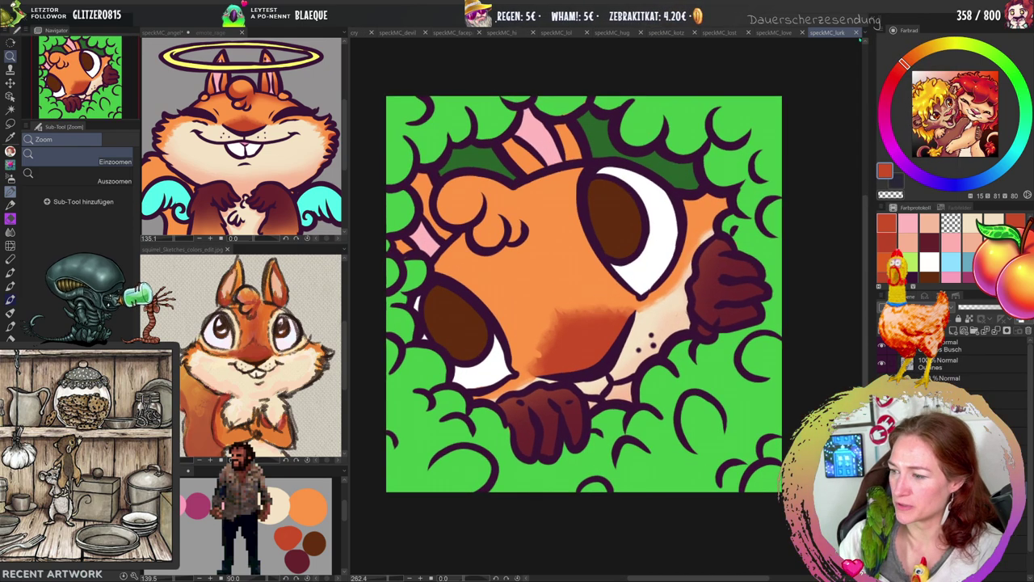
# View the speckMC_mod and speckMC_party emotes enlarged to examine which areas still need shading.
pyautogui.click(863, 33)
pyautogui.click(901, 171)
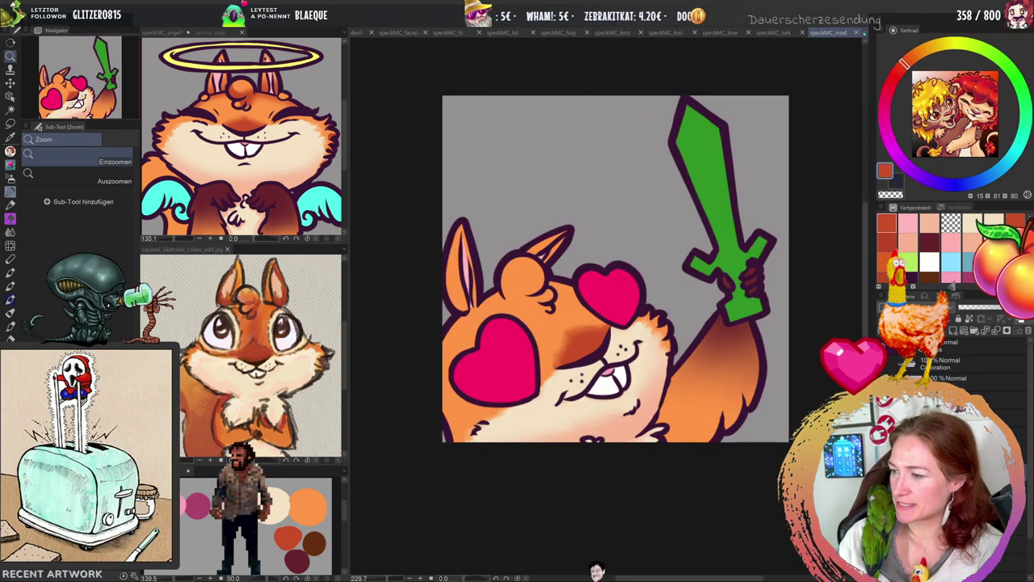
pyautogui.click(702, 277)
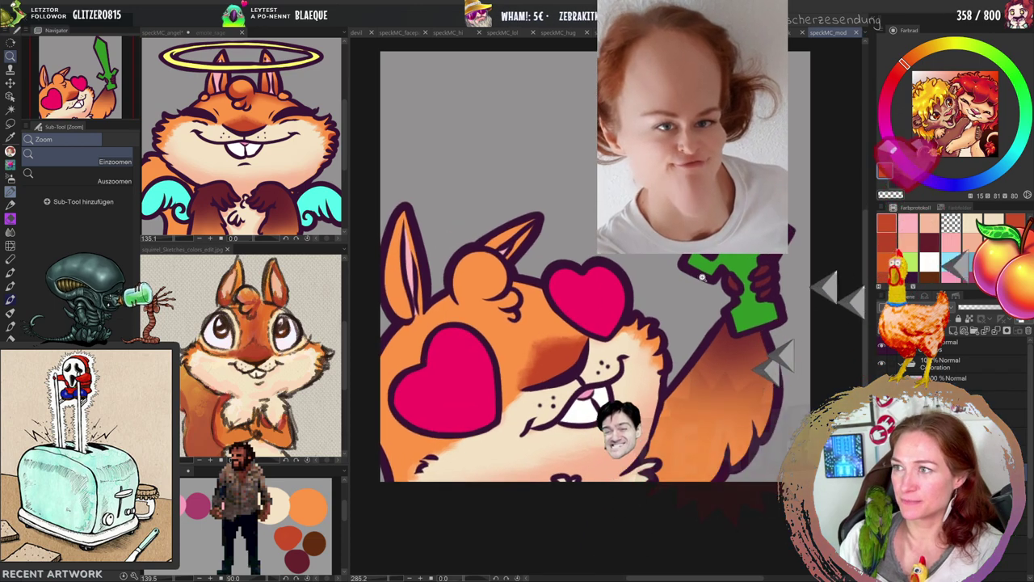
pyautogui.keyDown('alt'); pyautogui.click(702, 277); pyautogui.keyUp('alt')
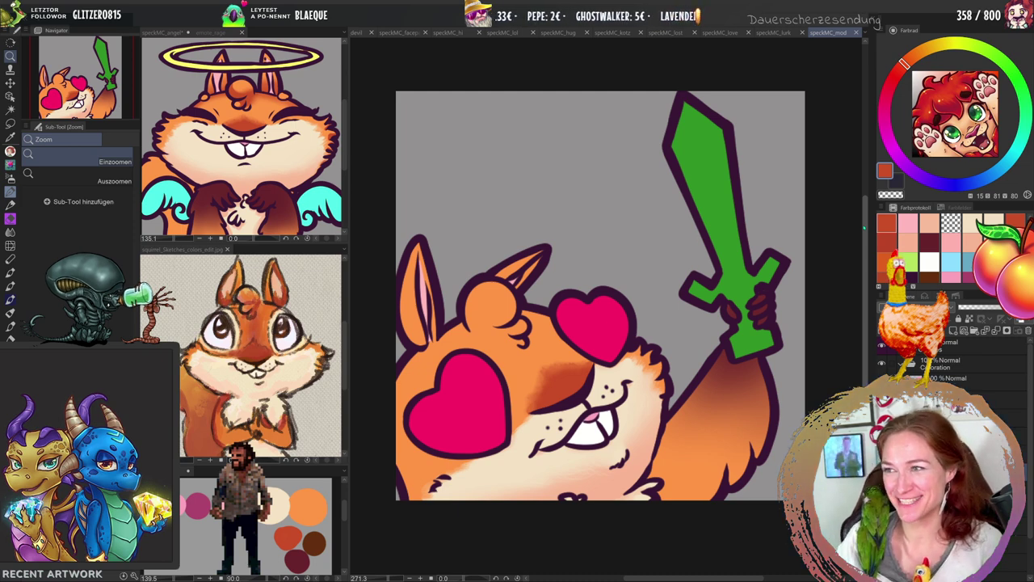
pyautogui.click(864, 33)
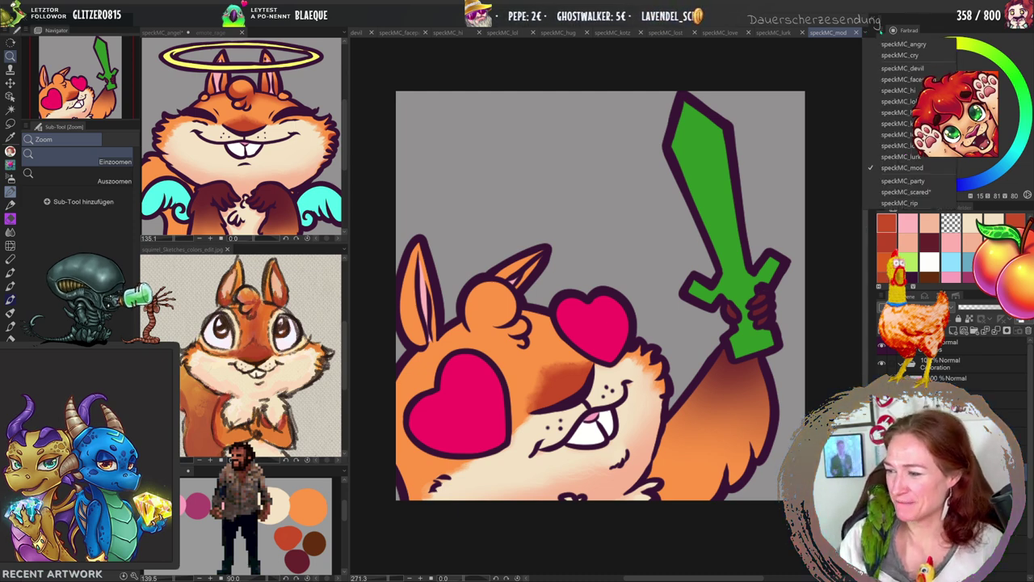
pyautogui.click(896, 187)
pyautogui.scroll(4, 646, 361)
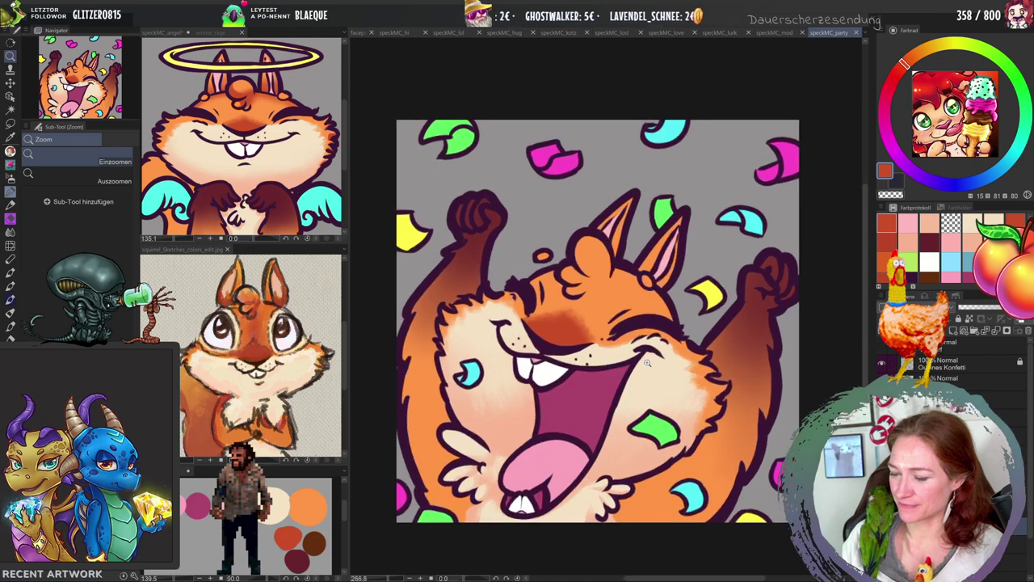
# View the speckMC_scared and speckMC_rip emotes enlarged to examine their coloring.
pyautogui.click(865, 32)
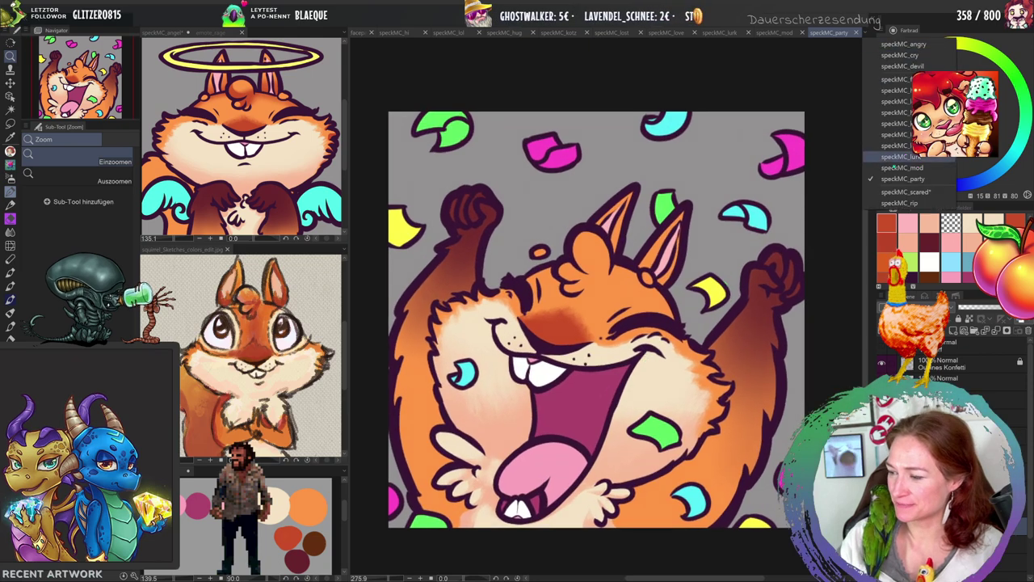
pyautogui.click(896, 203)
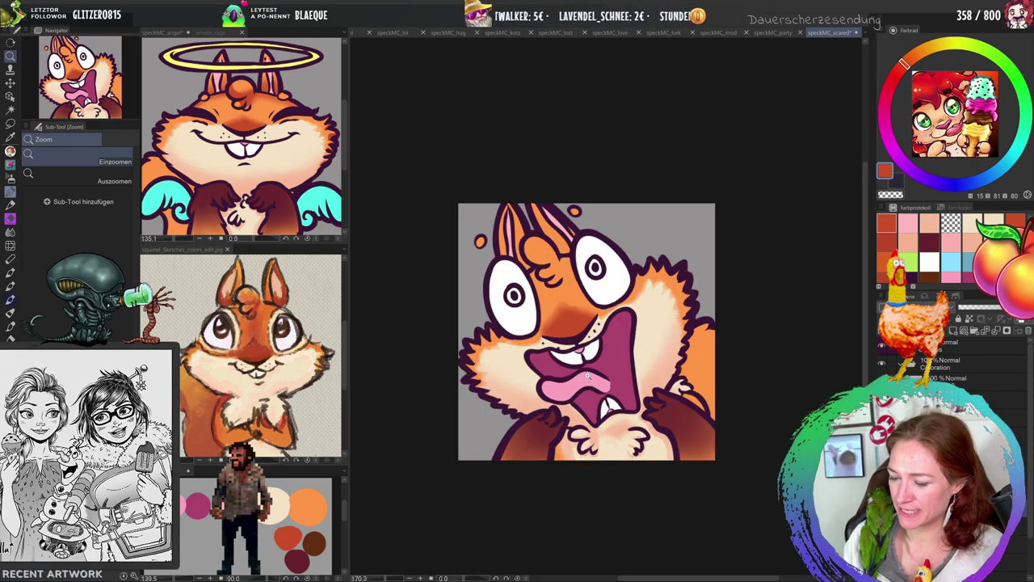
pyautogui.scroll(3, 588, 377)
pyautogui.click(866, 33)
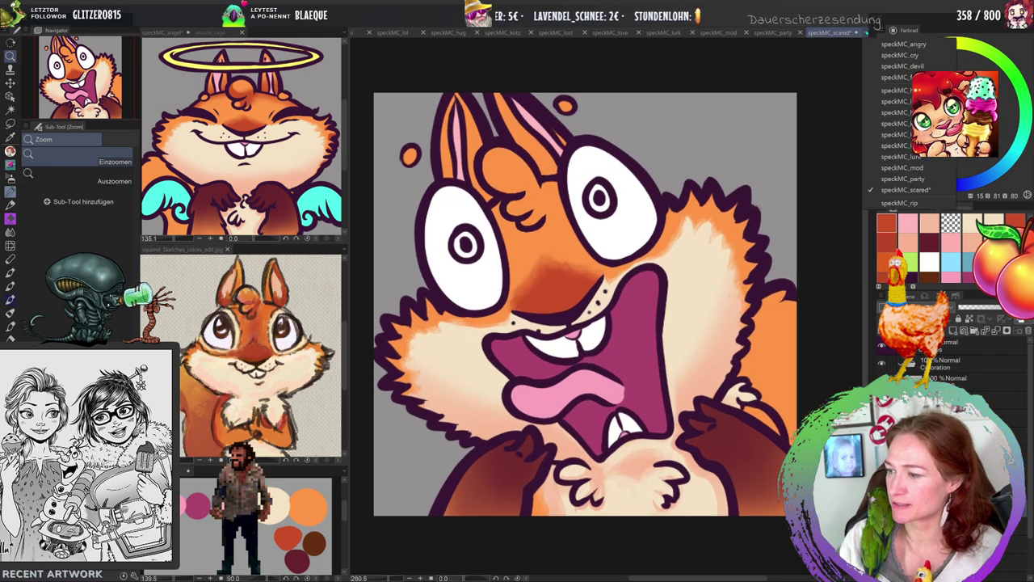
pyautogui.click(899, 202)
pyautogui.scroll(3, 592, 451)
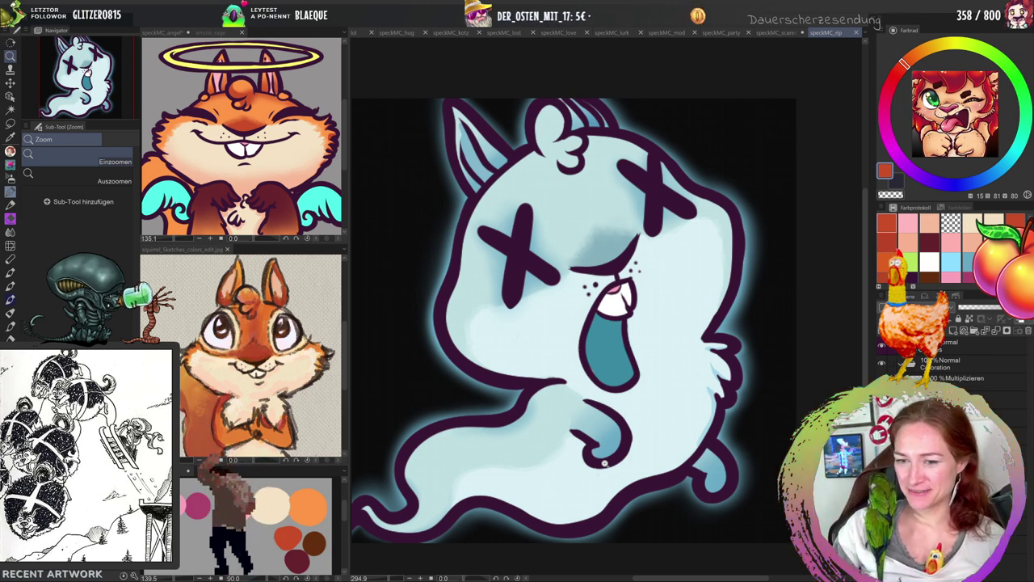
# Return to speckMC_kotz, shade the torso beside the raised arm reddish brown with G-Pen oStabi, and blend it with Awesome Blender.
pyautogui.click(865, 32)
pyautogui.click(898, 112)
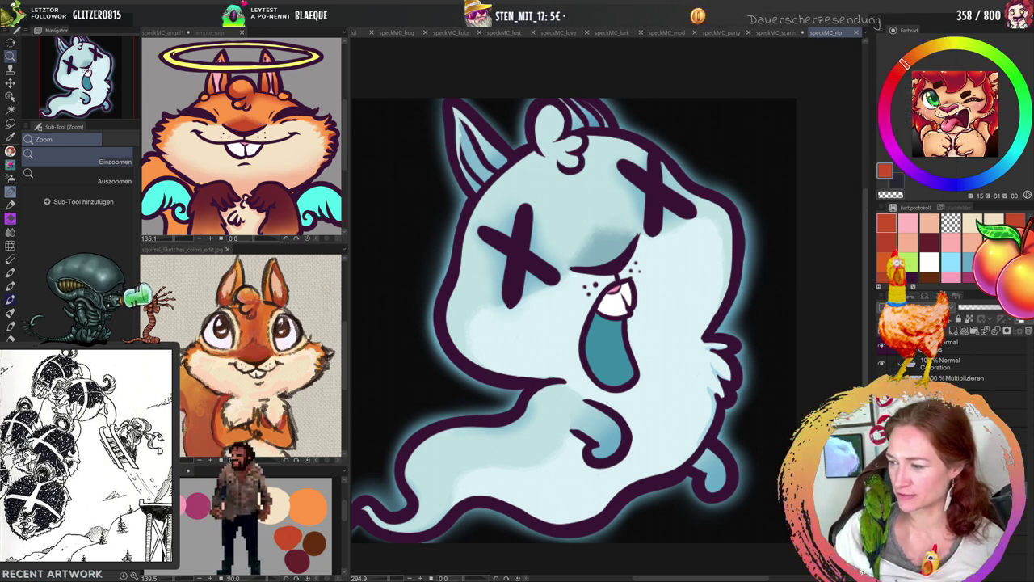
pyautogui.click(865, 32)
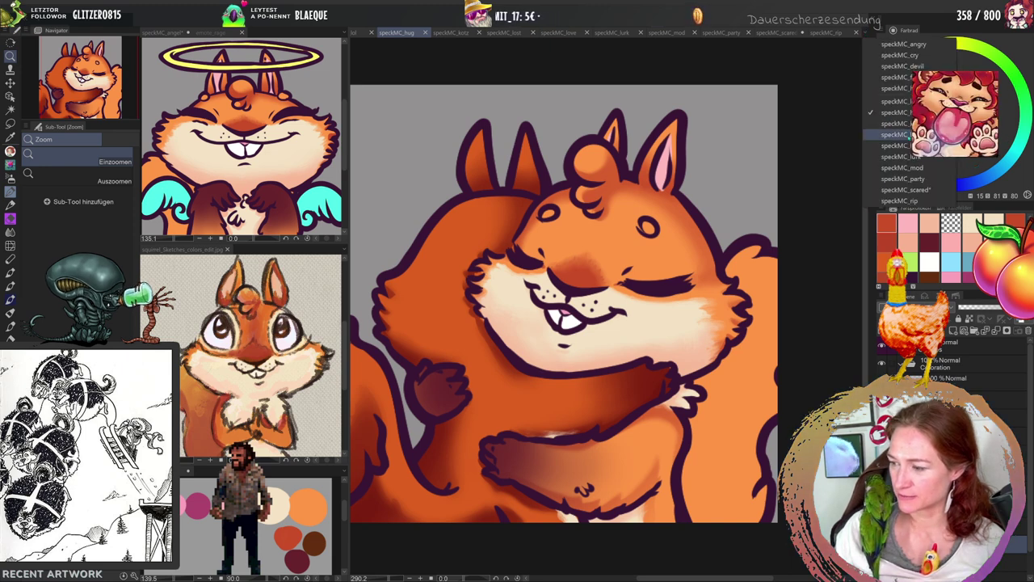
pyautogui.click(889, 123)
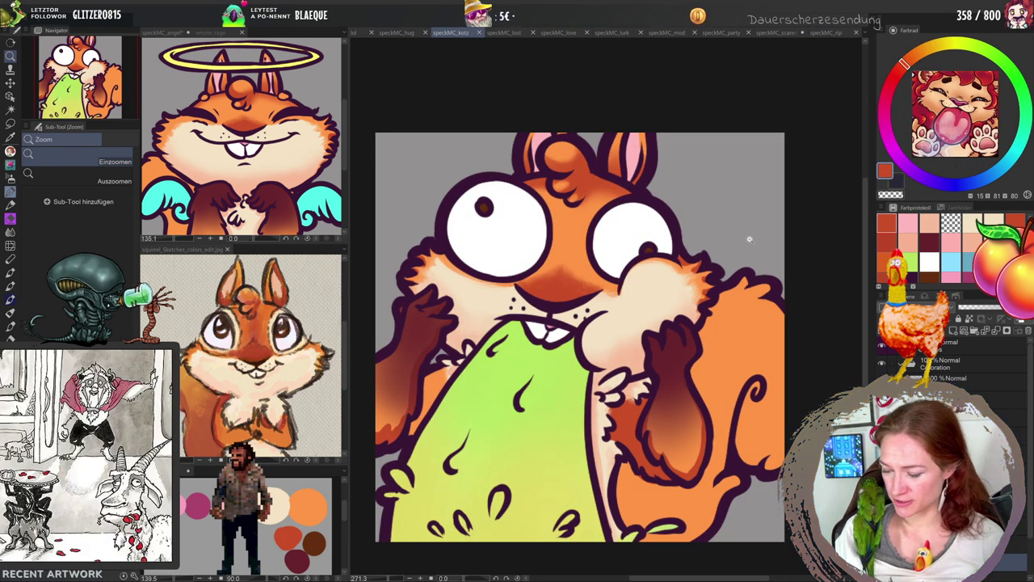
pyautogui.press('j')
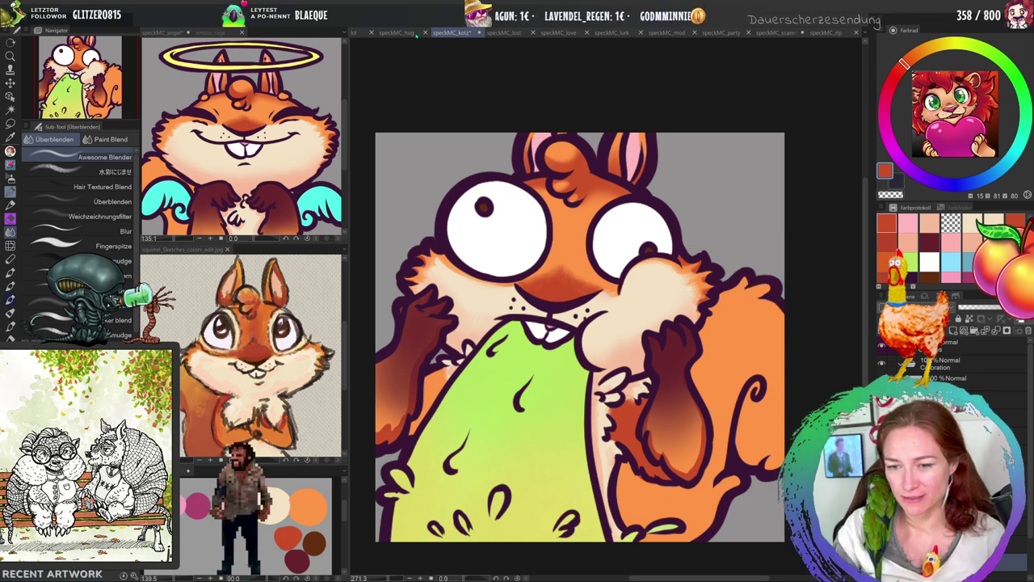
pyautogui.press('p')
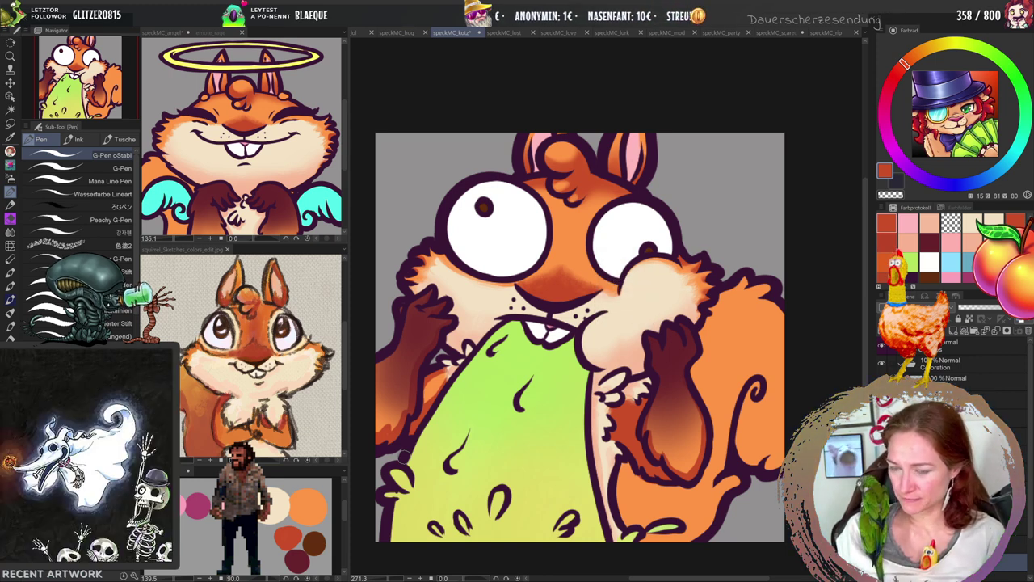
pyautogui.press('j')
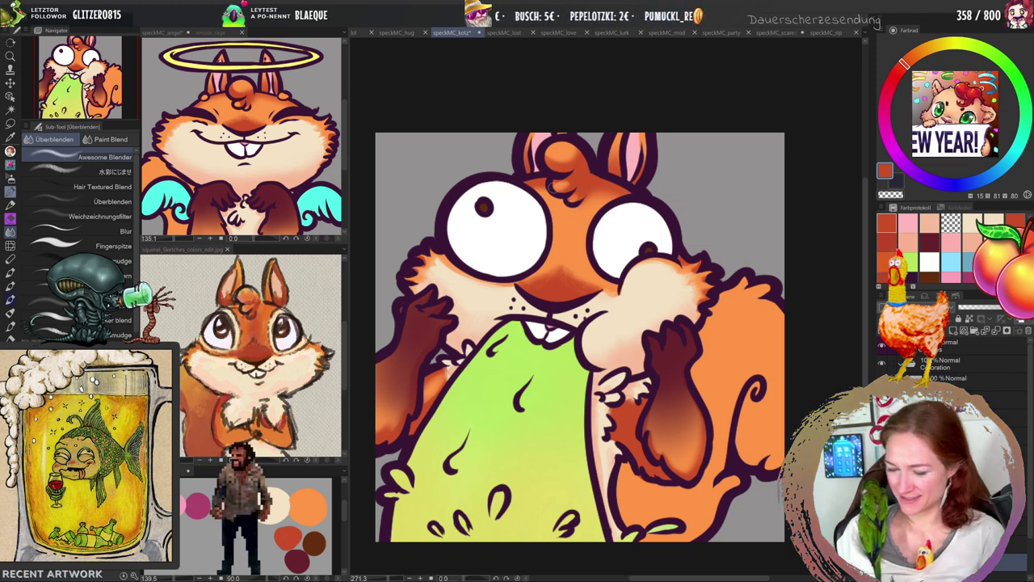
# In the speckMC_lost emote, lasso the shaded parts of the hair tuft and the upper head edge on both sides.
pyautogui.click(504, 32)
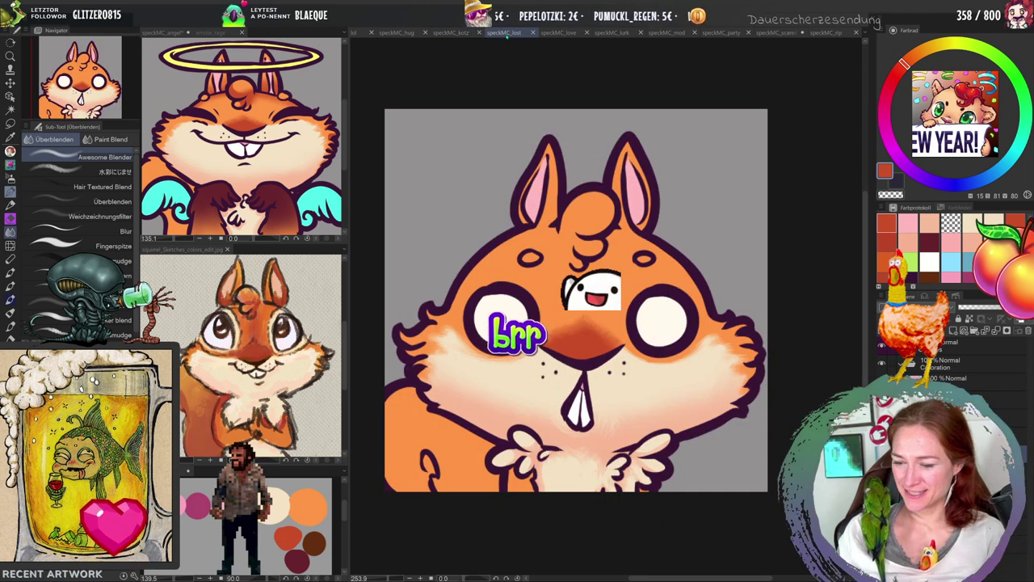
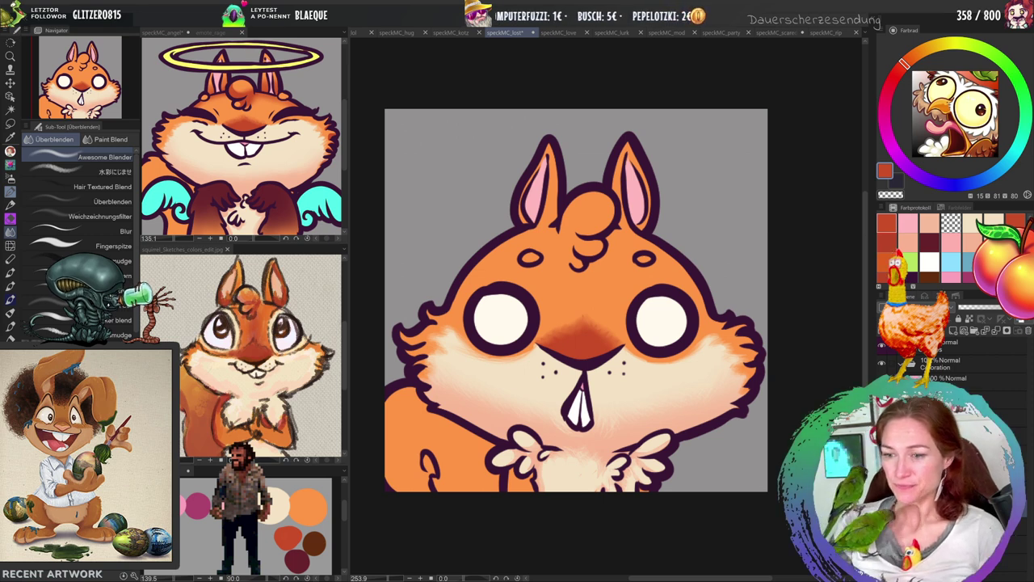
pyautogui.press('m')
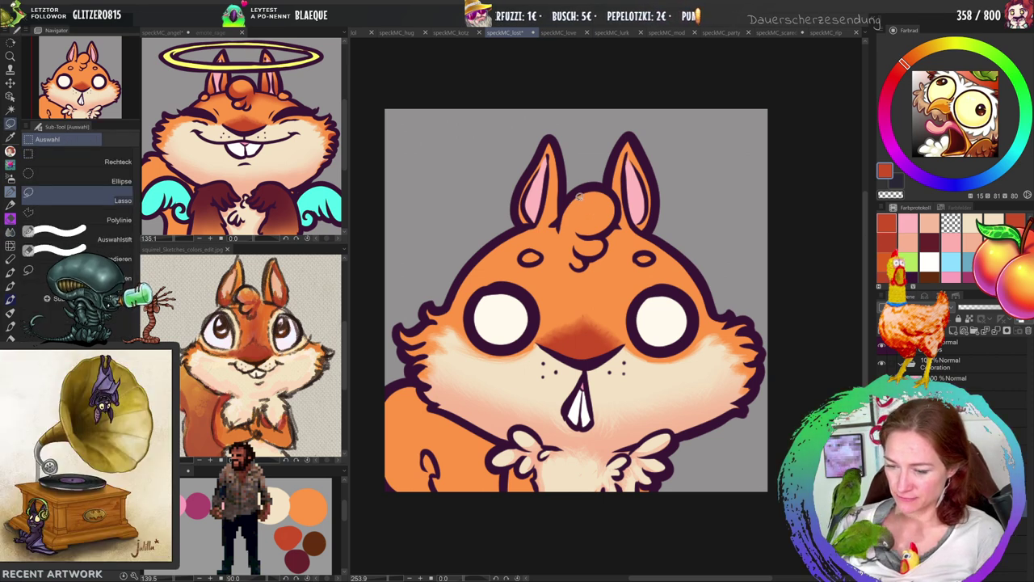
pyautogui.moveTo(572, 215)
pyautogui.mouseDown()
pyautogui.moveTo(610, 195)
pyautogui.moveTo(618, 208)
pyautogui.moveTo(598, 234)
pyautogui.moveTo(568, 232)
pyautogui.moveTo(579, 198)
pyautogui.mouseUp()
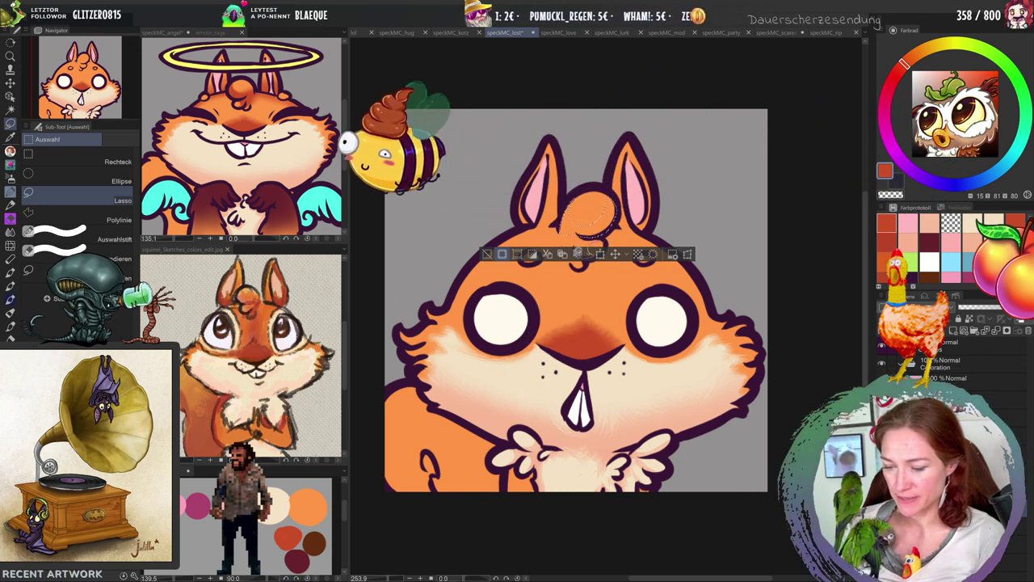
pyautogui.moveTo(576, 239); pyautogui.dragTo(585, 260)
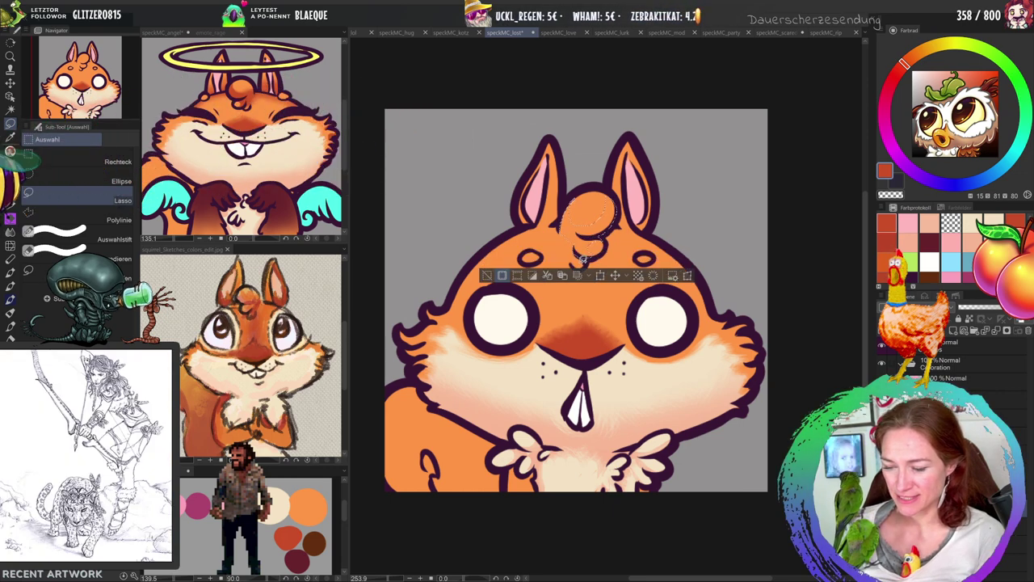
pyautogui.moveTo(582, 263); pyautogui.dragTo(578, 246)
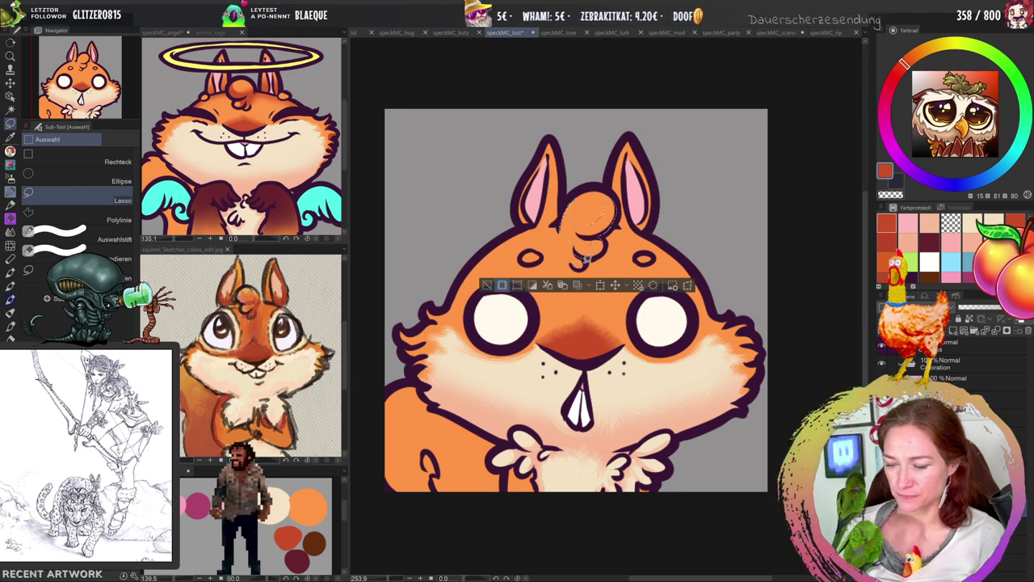
pyautogui.hotkey('ctrl', 'z')
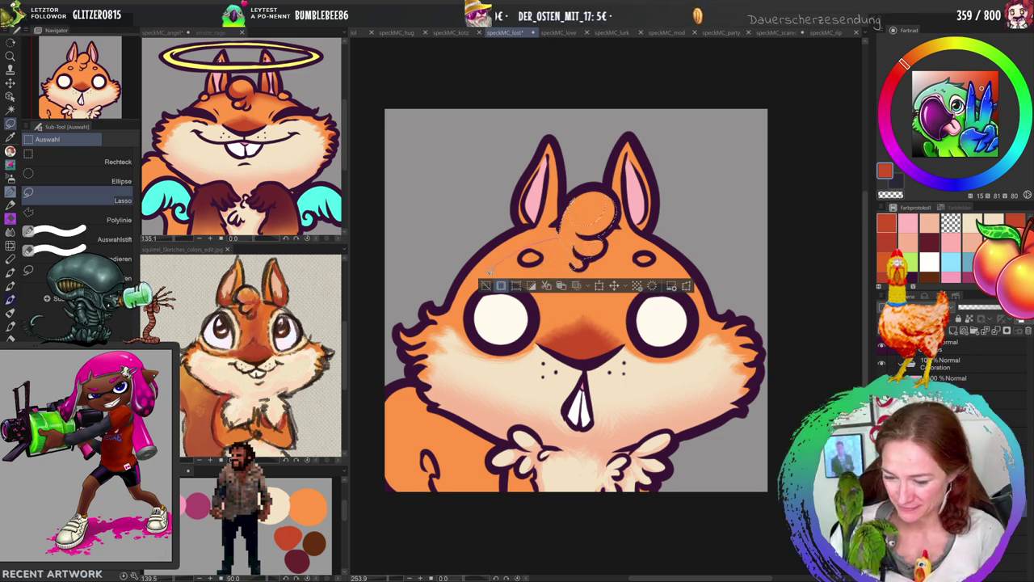
pyautogui.moveTo(447, 310)
pyautogui.mouseDown()
pyautogui.moveTo(485, 254)
pyautogui.moveTo(532, 225)
pyautogui.moveTo(693, 286)
pyautogui.mouseUp()
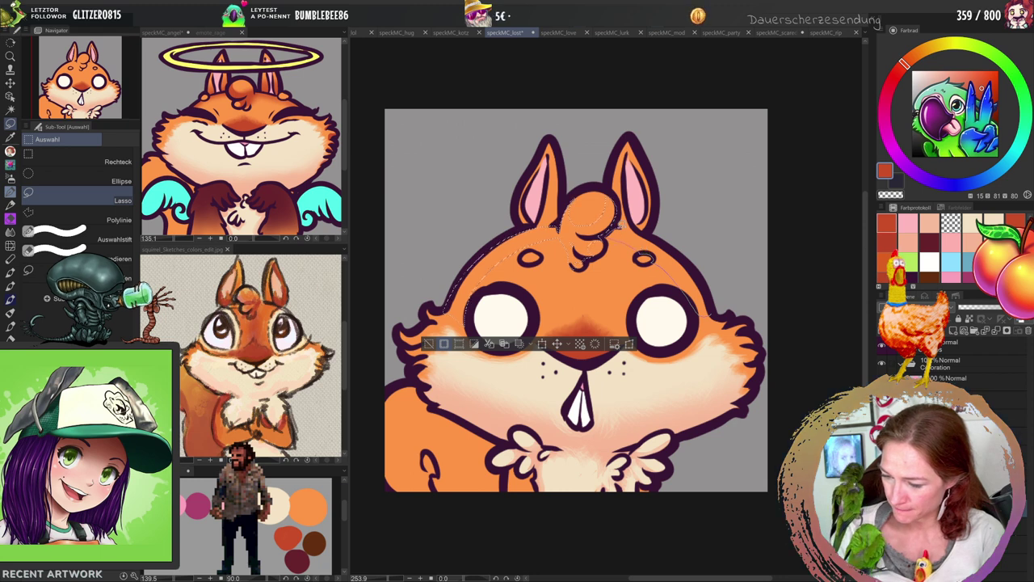
pyautogui.moveTo(649, 232); pyautogui.dragTo(714, 307)
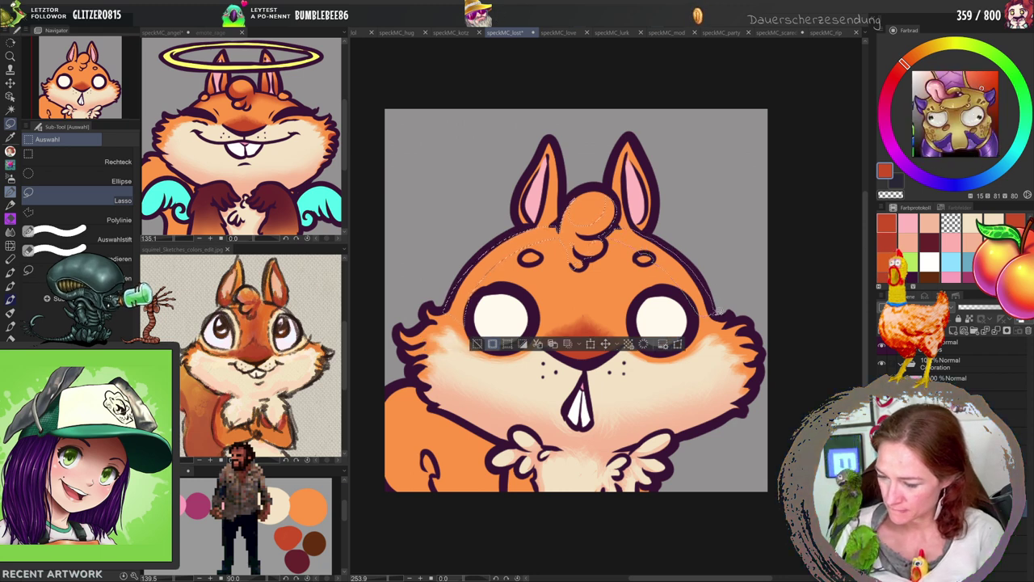
# Airbrush reddish-brown shading into the selected hair tuft and head edges with Sanft härter, and clear the selection.
pyautogui.press('b')
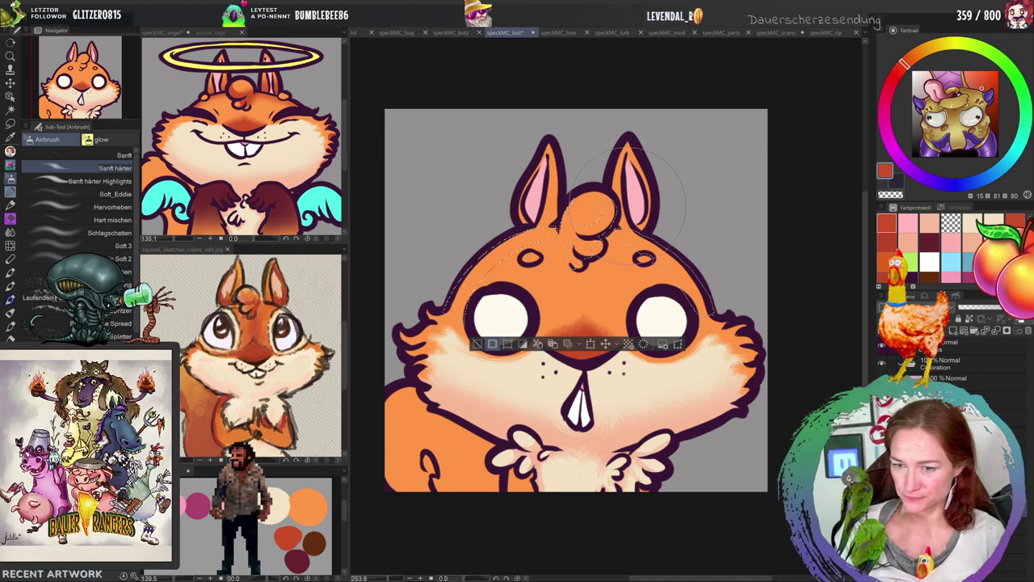
pyautogui.moveTo(437, 305)
pyautogui.mouseDown()
pyautogui.moveTo(624, 189)
pyautogui.moveTo(638, 196)
pyautogui.moveTo(440, 332)
pyautogui.moveTo(476, 307)
pyautogui.mouseUp()
pyautogui.moveTo(693, 202); pyautogui.dragTo(732, 266)
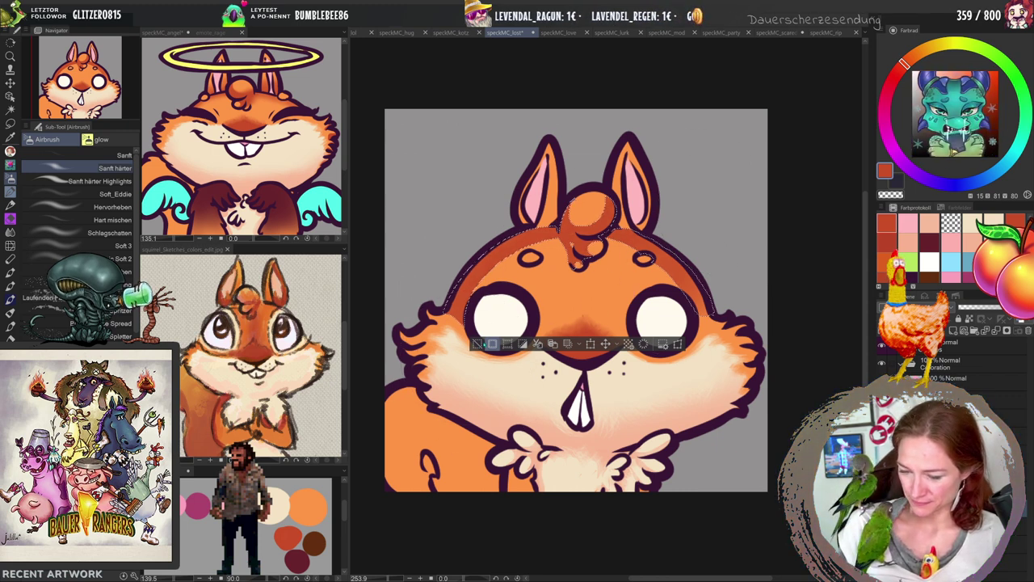
pyautogui.hotkey('ctrl', 'd')
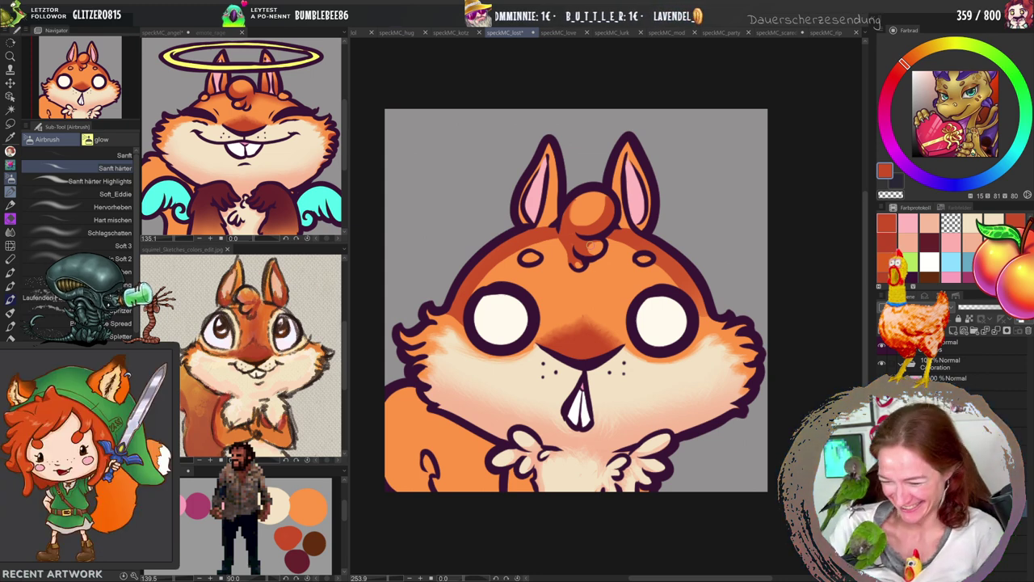
# Lasso the orange areas of both ears, airbrush them reddish brown with Sanft härter, and clear the selection.
pyautogui.press('m')
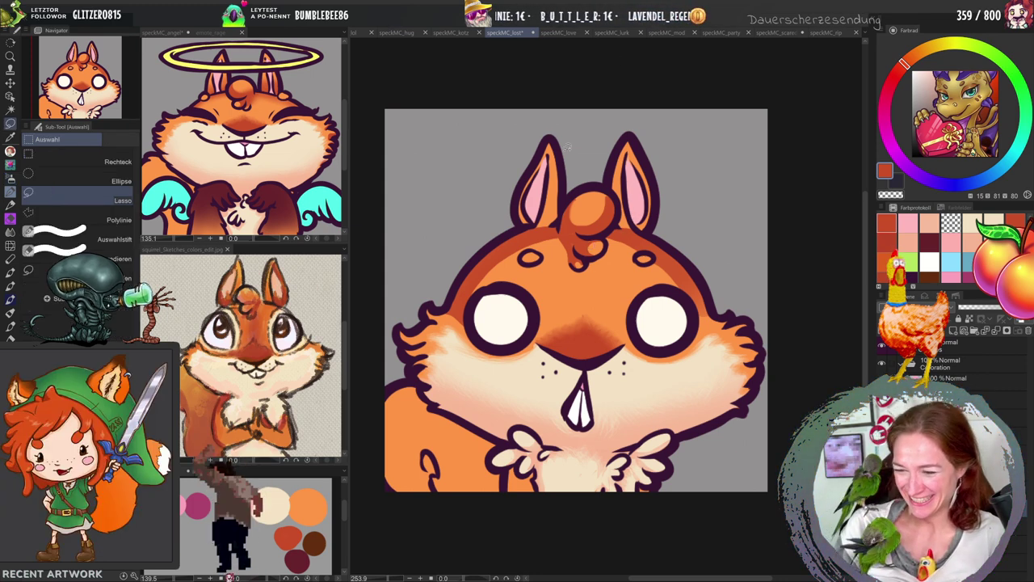
pyautogui.moveTo(563, 207)
pyautogui.mouseDown()
pyautogui.moveTo(534, 225)
pyautogui.moveTo(520, 200)
pyautogui.moveTo(549, 139)
pyautogui.moveTo(563, 207)
pyautogui.mouseUp()
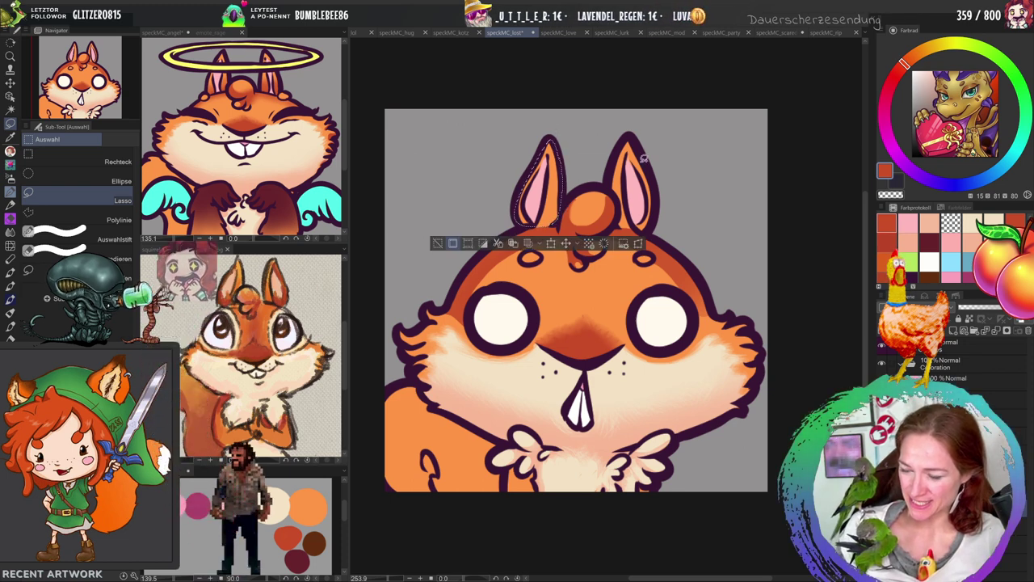
pyautogui.moveTo(621, 222)
pyautogui.mouseDown()
pyautogui.moveTo(658, 212)
pyautogui.moveTo(657, 183)
pyautogui.mouseUp()
pyautogui.moveTo(628, 136); pyautogui.dragTo(618, 217)
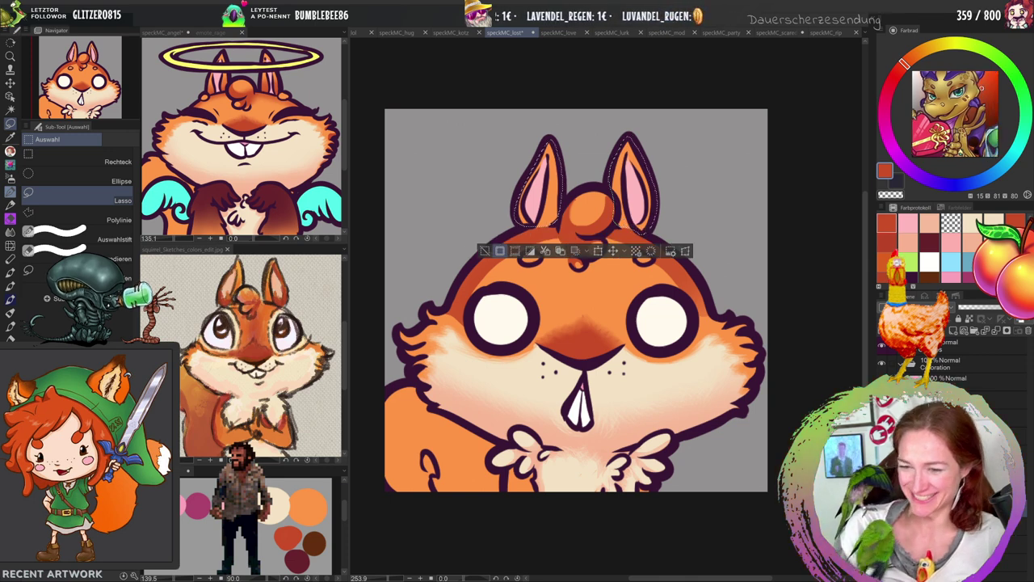
pyautogui.press('b')
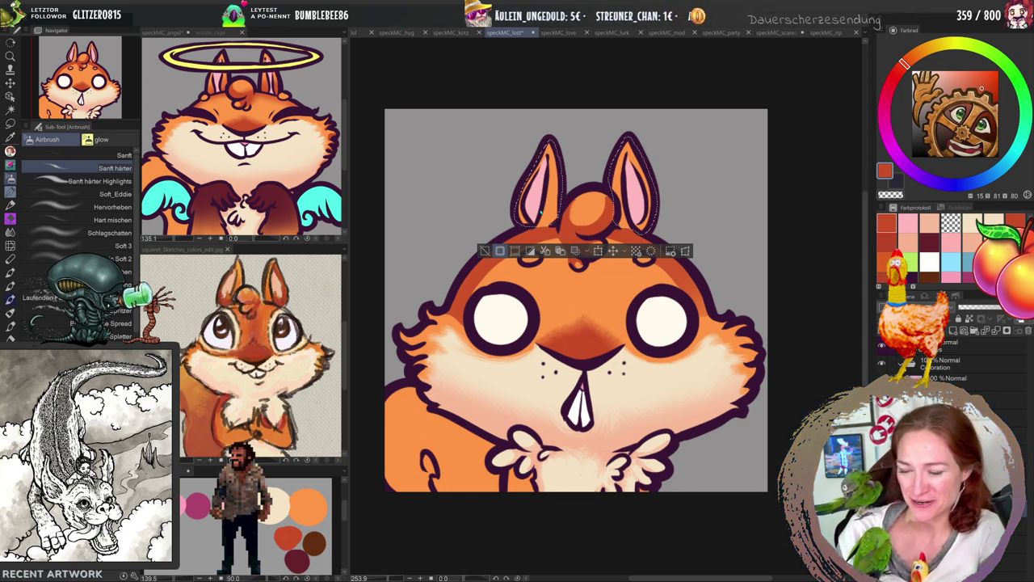
pyautogui.moveTo(596, 211); pyautogui.dragTo(578, 236)
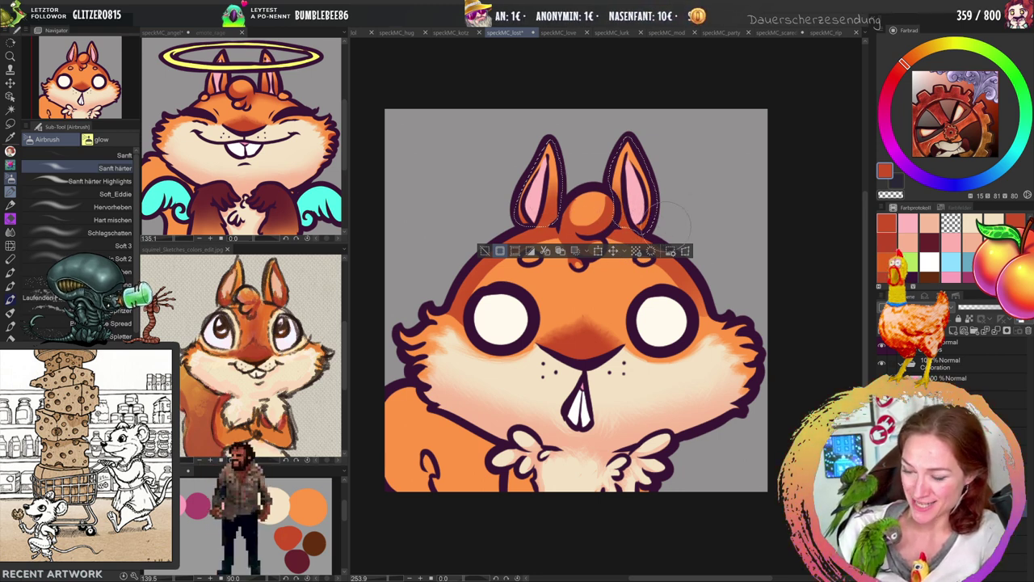
pyautogui.hotkey('ctrl', 'd')
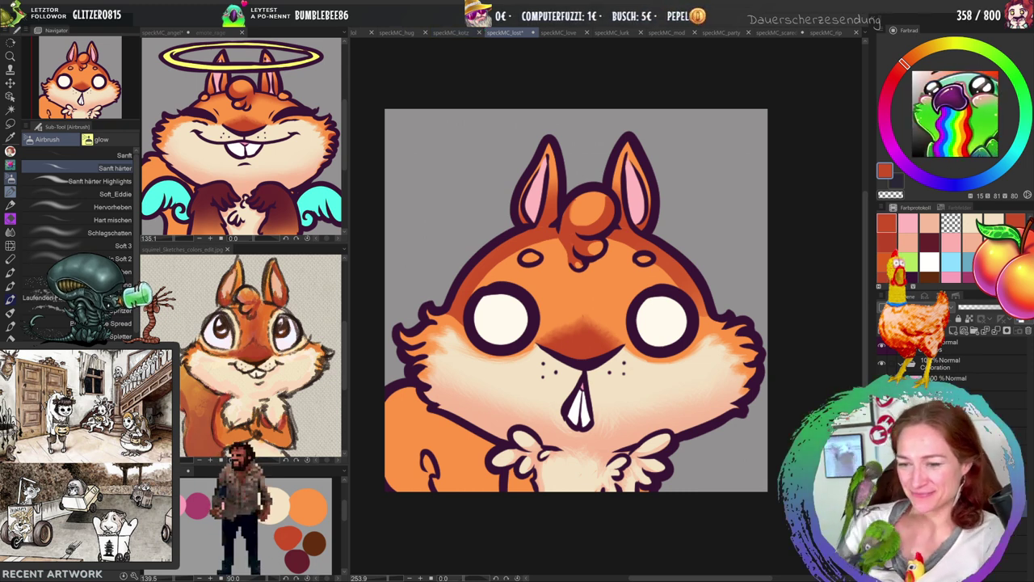
# Blend the head and hair shading with Awesome Blender, and paint reddish-brown G-Pen oStabi strokes along the cheek fur.
pyautogui.press('j')
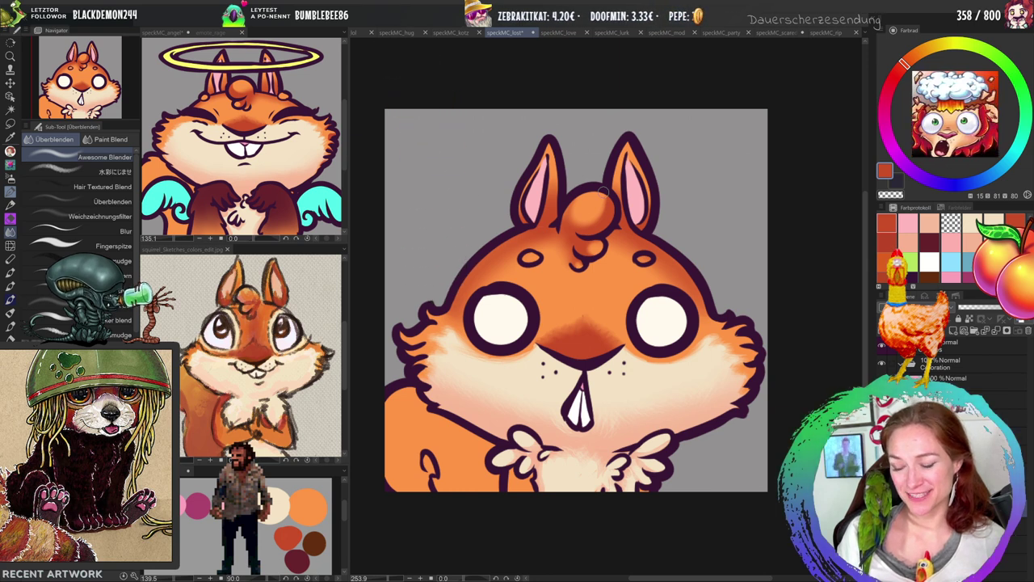
pyautogui.press('p')
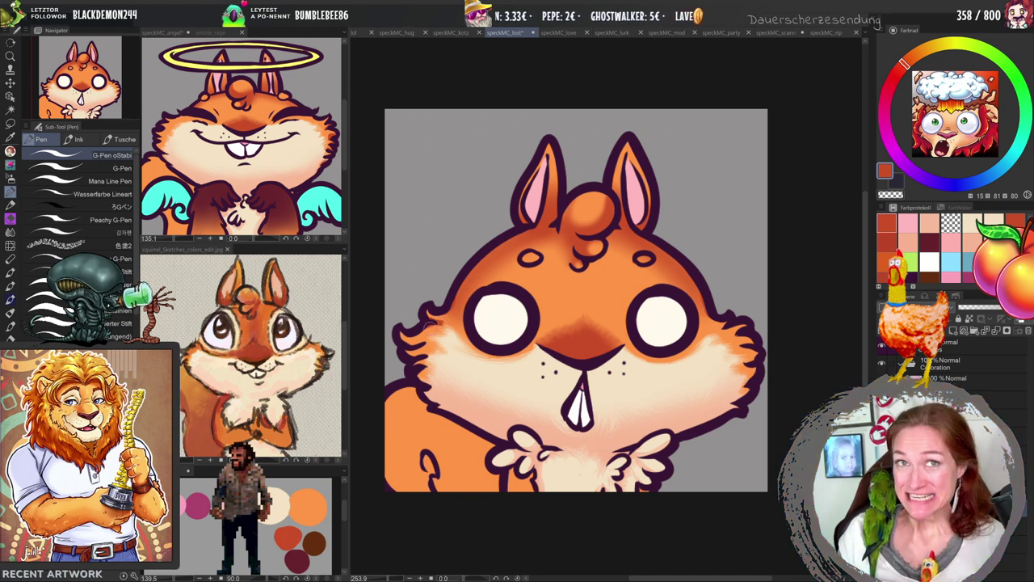
pyautogui.moveTo(432, 338)
pyautogui.mouseDown()
pyautogui.moveTo(409, 350)
pyautogui.moveTo(421, 361)
pyautogui.moveTo(411, 387)
pyautogui.mouseUp()
pyautogui.moveTo(432, 374); pyautogui.dragTo(415, 392)
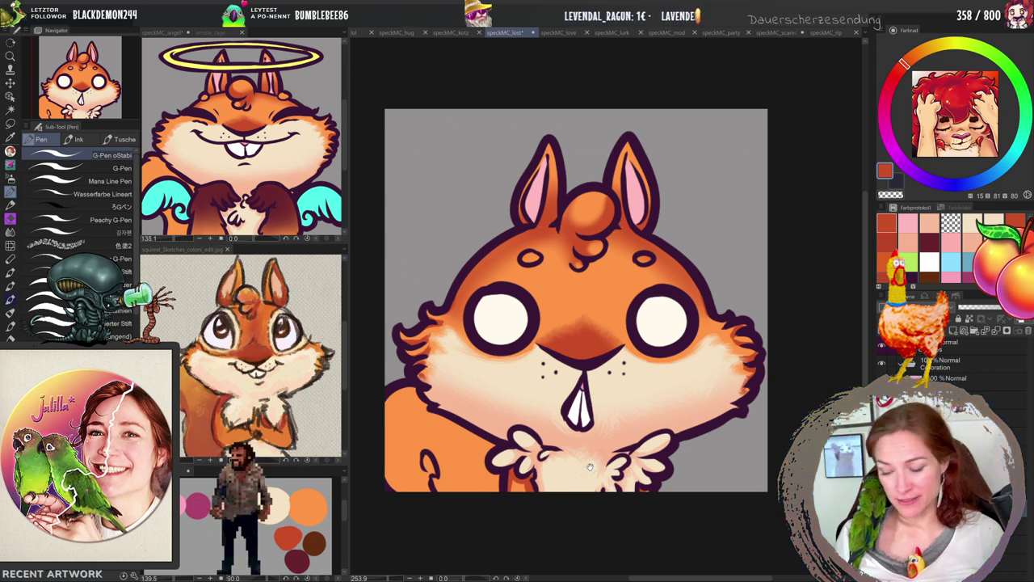
# Finish the reddish-brown shading on the lower body beside the chest fluff, and soften it and the cheek area with Awesome Blender.
pyautogui.moveTo(590, 467); pyautogui.dragTo(546, 380)
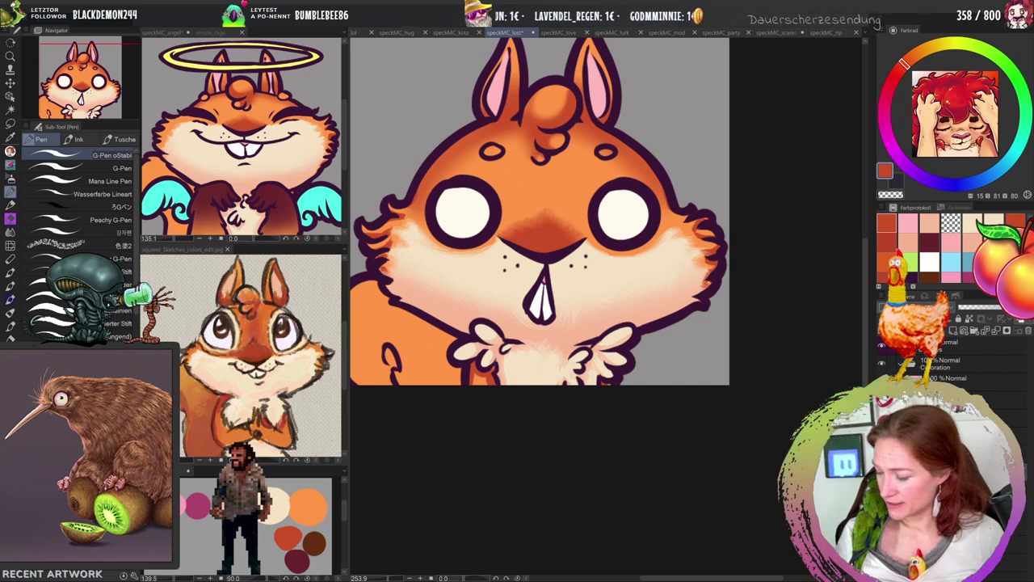
pyautogui.press('c')
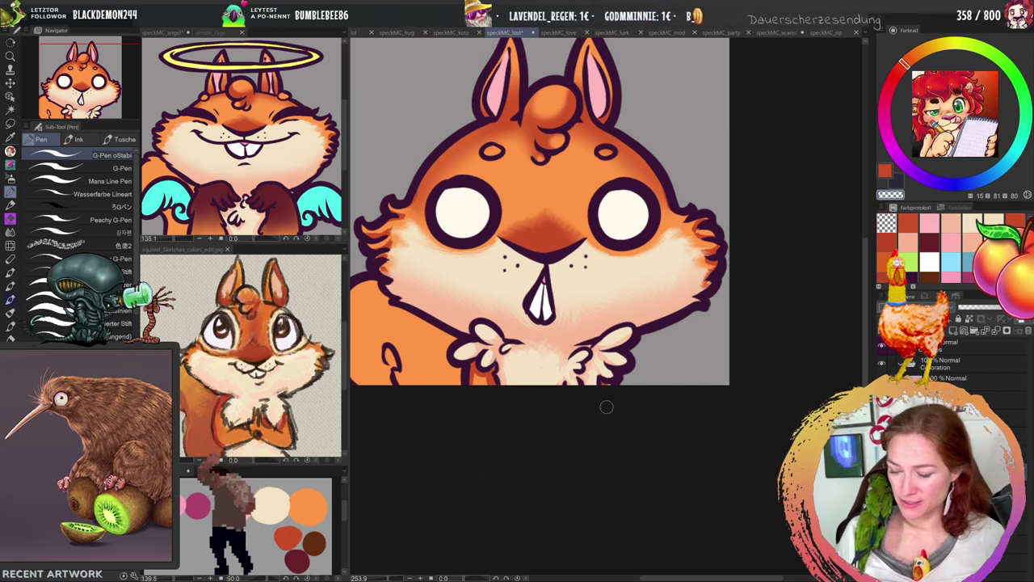
pyautogui.press('c')
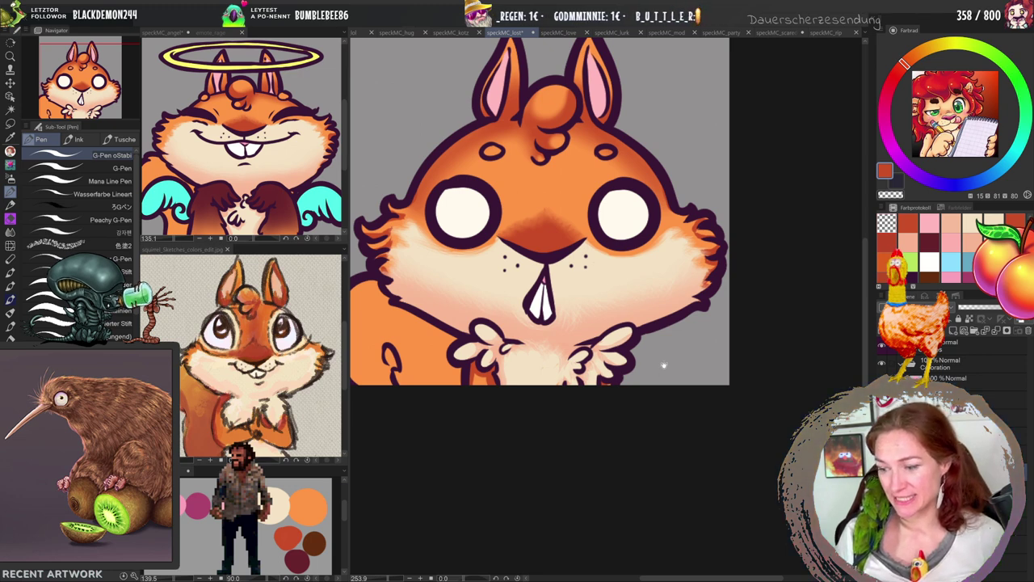
pyautogui.moveTo(663, 365); pyautogui.dragTo(642, 416)
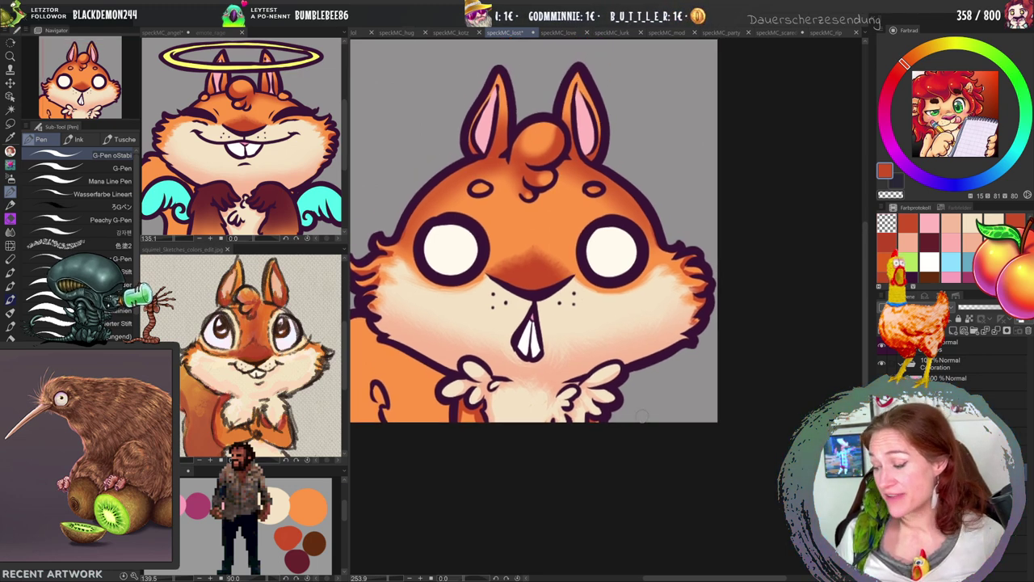
pyautogui.press('j')
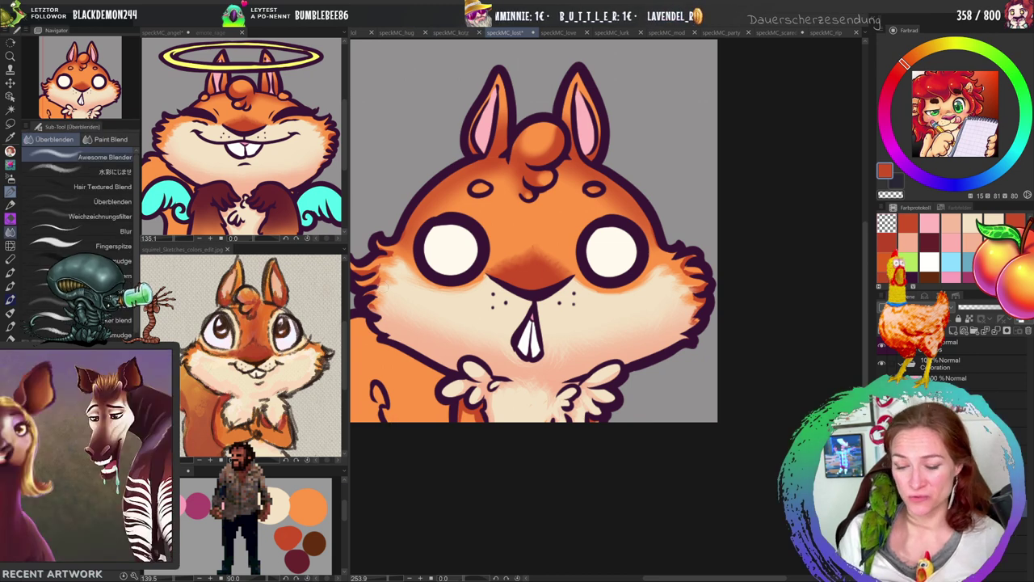
pyautogui.moveTo(380, 297); pyautogui.dragTo(372, 306)
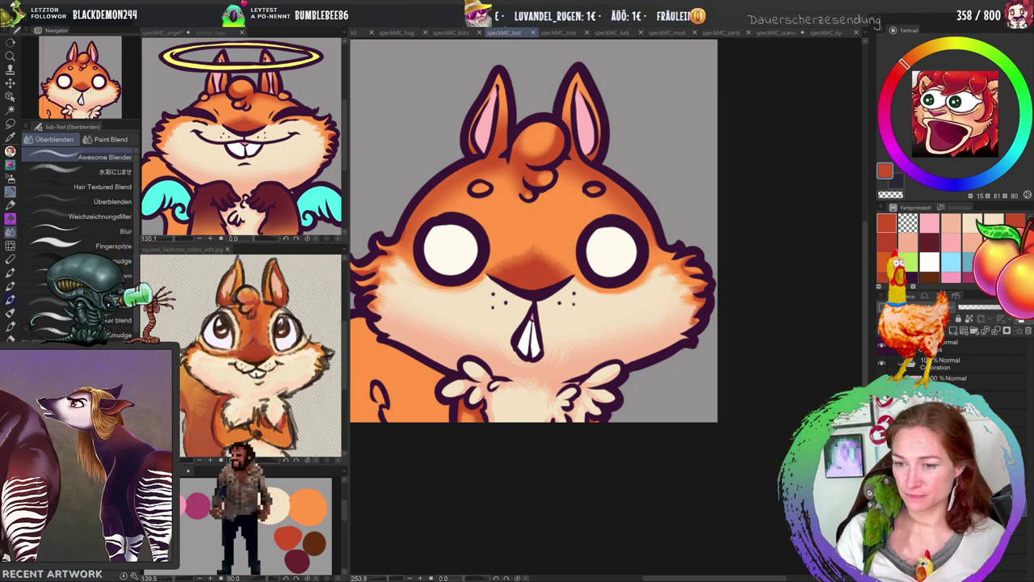
# Open the speckMC_love drawing and lasso the shadow areas of the squirrel's hair tuft and the upper edge of its head.
pyautogui.click(560, 32)
pyautogui.scroll(-3, 571, 442)
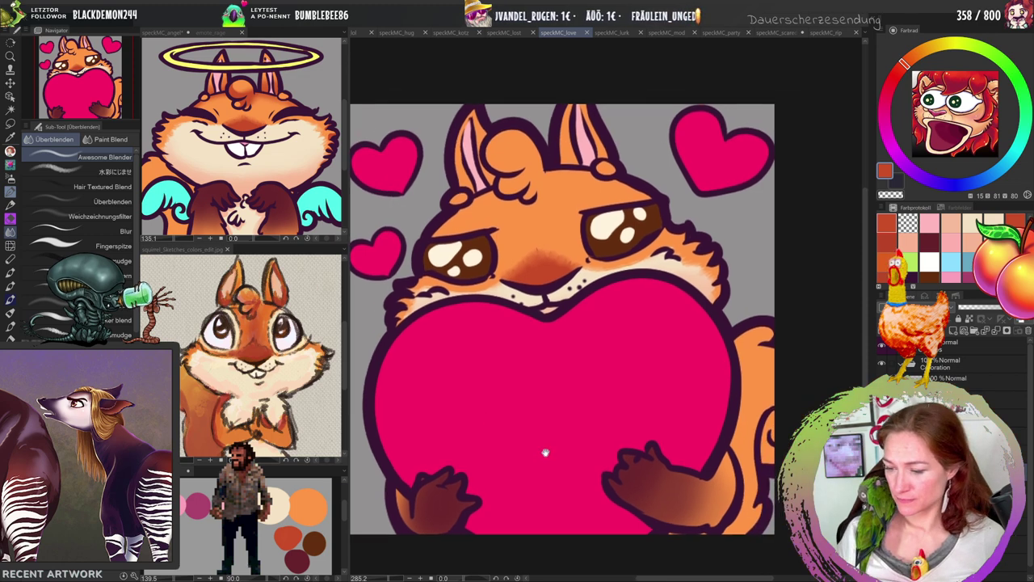
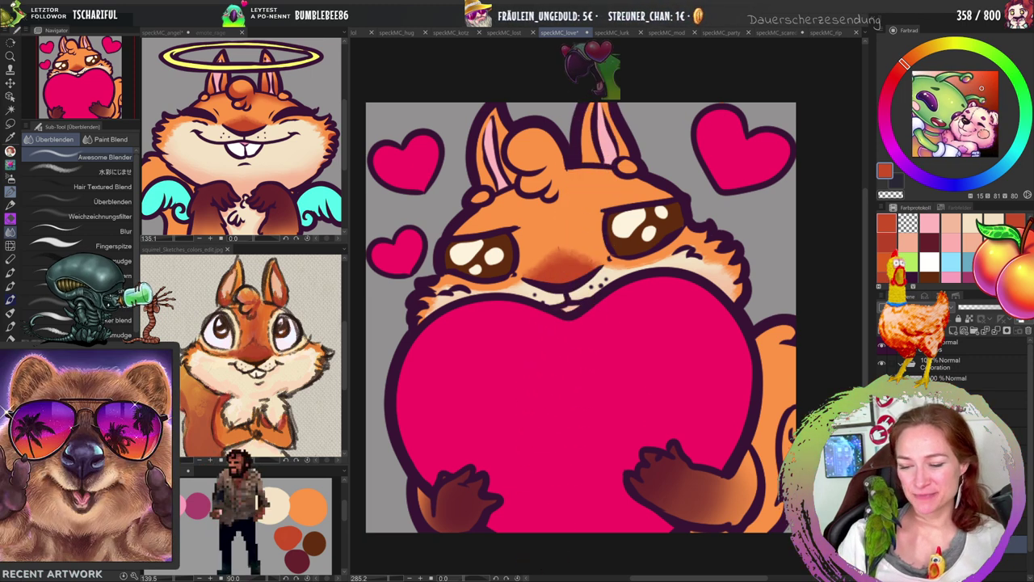
pyautogui.press('m')
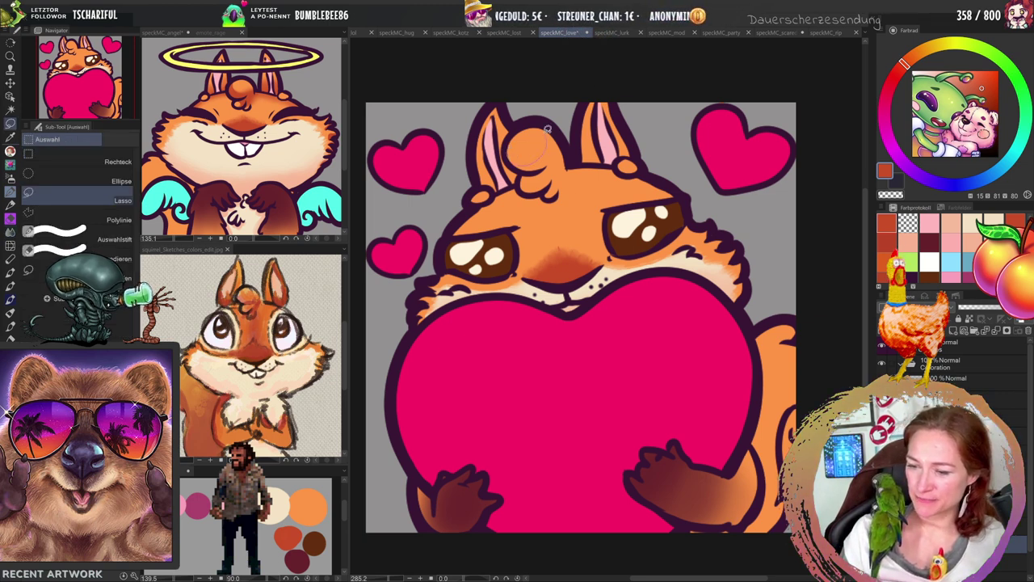
pyautogui.moveTo(538, 169); pyautogui.dragTo(511, 156)
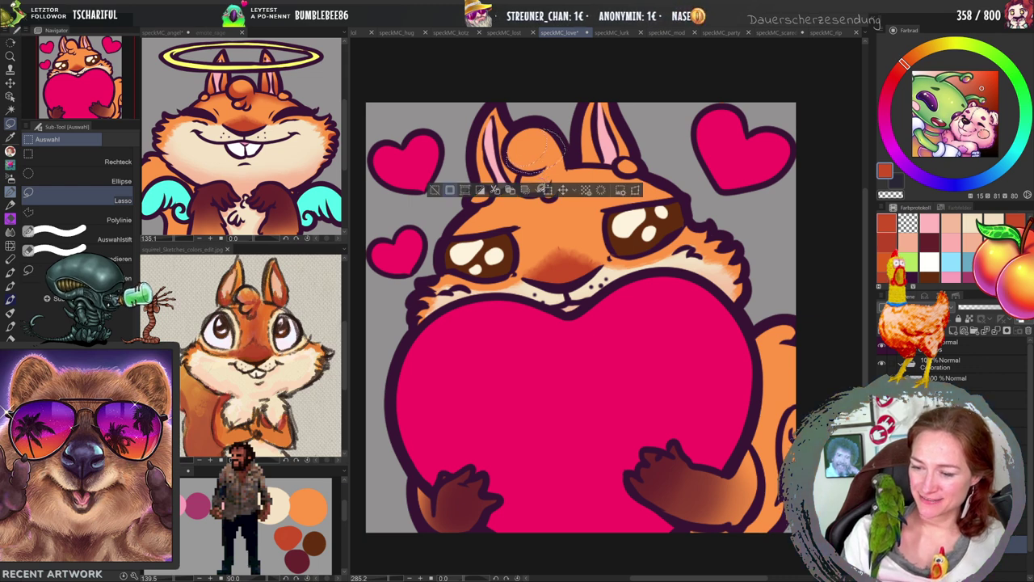
pyautogui.hotkey('ctrl', 'd')
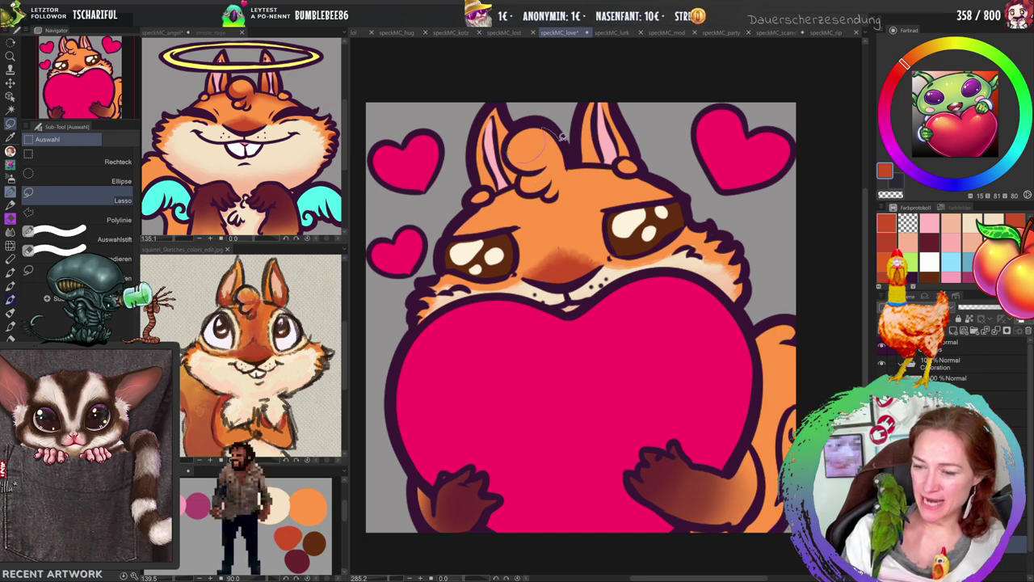
pyautogui.moveTo(510, 158); pyautogui.dragTo(509, 160)
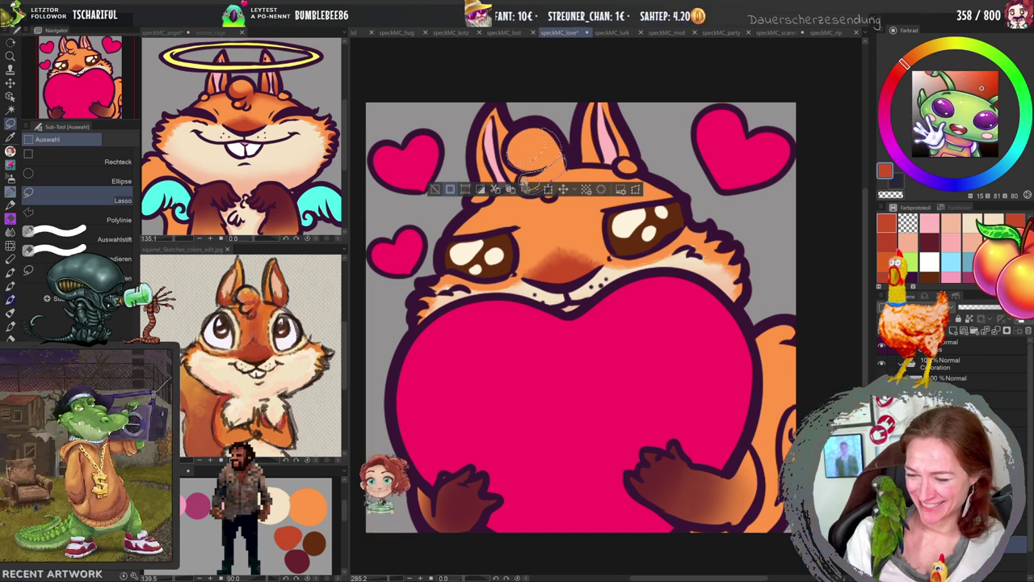
pyautogui.moveTo(568, 155); pyautogui.dragTo(557, 170)
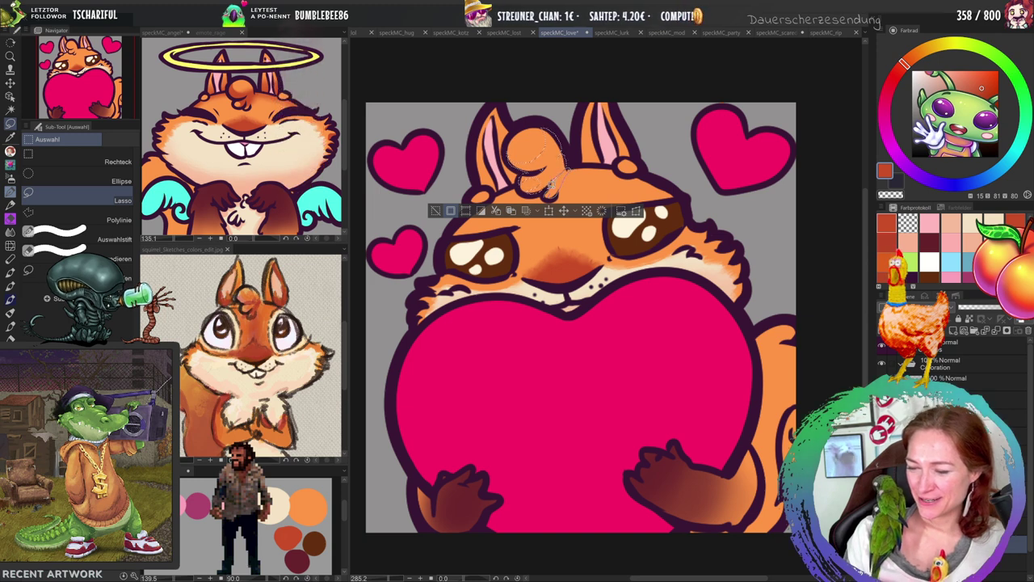
pyautogui.moveTo(584, 186); pyautogui.dragTo(588, 190)
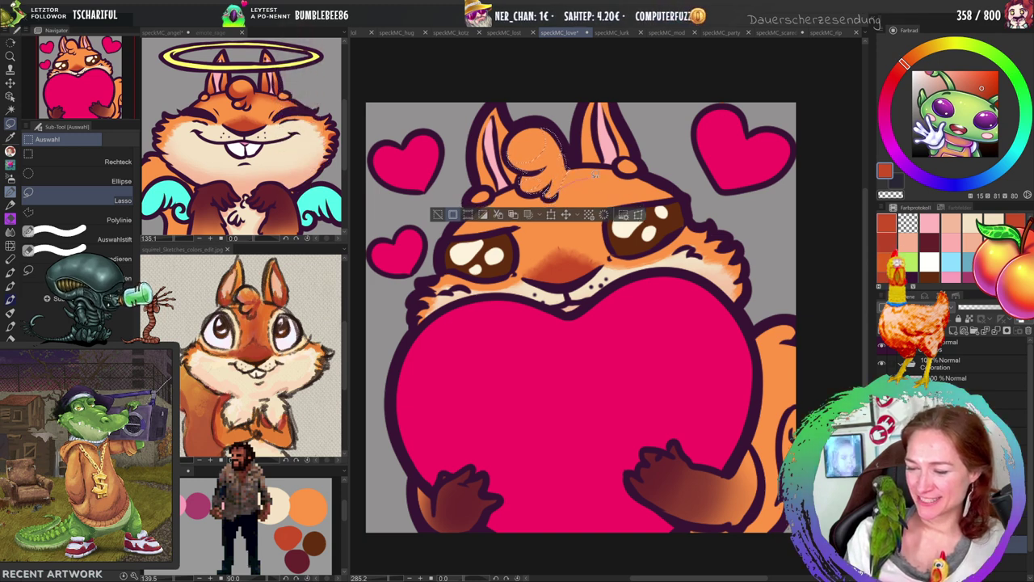
pyautogui.moveTo(602, 162)
pyautogui.mouseDown()
pyautogui.moveTo(643, 151)
pyautogui.moveTo(649, 169)
pyautogui.moveTo(633, 176)
pyautogui.moveTo(671, 188)
pyautogui.moveTo(641, 170)
pyautogui.mouseUp()
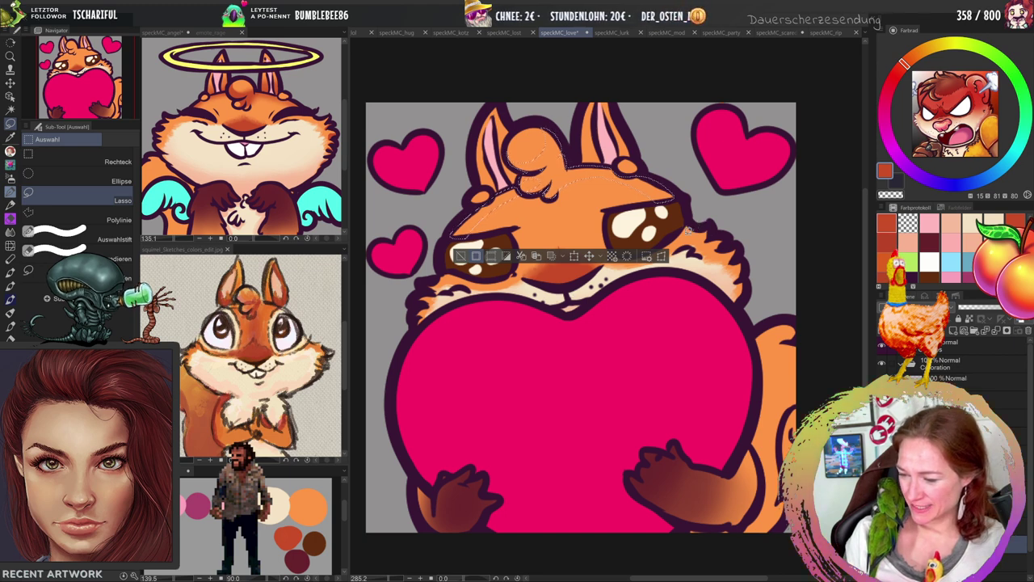
# Add the fur on both cheeks and the edges of both arms to the lasso selection.
pyautogui.moveTo(694, 225)
pyautogui.mouseDown()
pyautogui.moveTo(437, 280)
pyautogui.moveTo(446, 287)
pyautogui.moveTo(427, 300)
pyautogui.mouseUp()
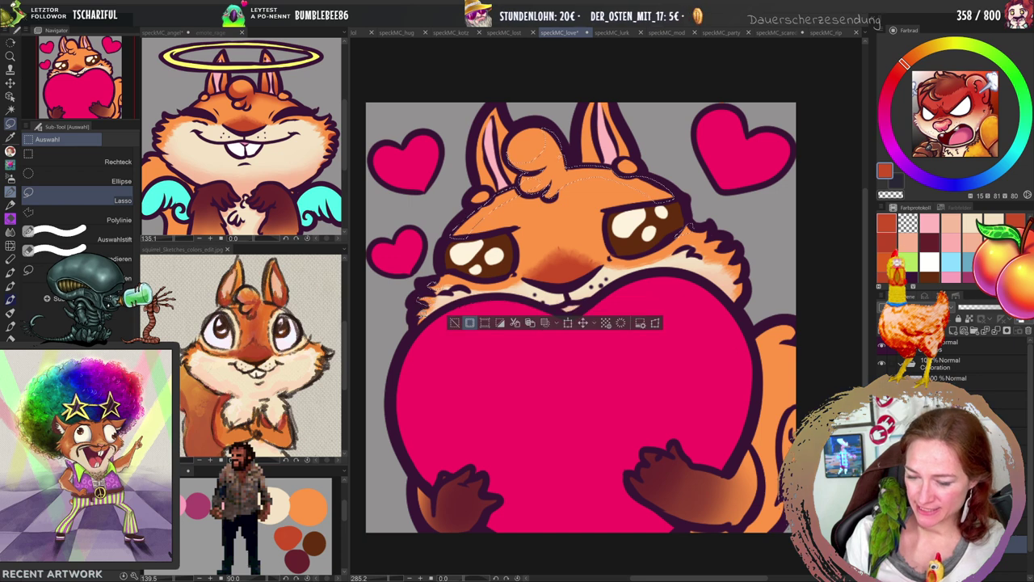
pyautogui.moveTo(693, 228)
pyautogui.mouseDown()
pyautogui.moveTo(742, 258)
pyautogui.moveTo(748, 289)
pyautogui.moveTo(690, 198)
pyautogui.mouseUp()
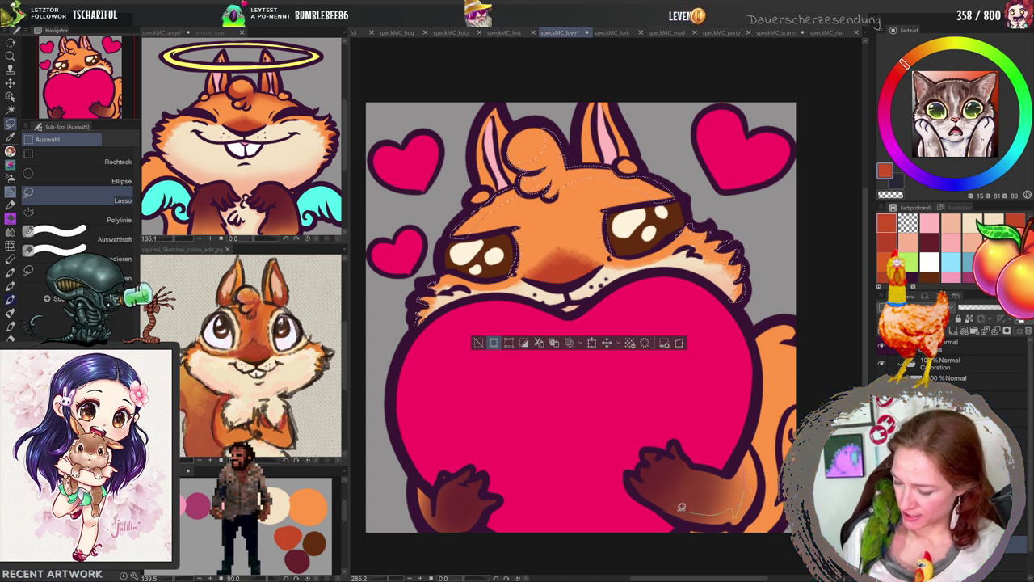
pyautogui.moveTo(681, 507)
pyautogui.mouseDown()
pyautogui.moveTo(634, 476)
pyautogui.moveTo(678, 516)
pyautogui.moveTo(734, 526)
pyautogui.moveTo(753, 514)
pyautogui.moveTo(762, 487)
pyautogui.moveTo(727, 440)
pyautogui.mouseUp()
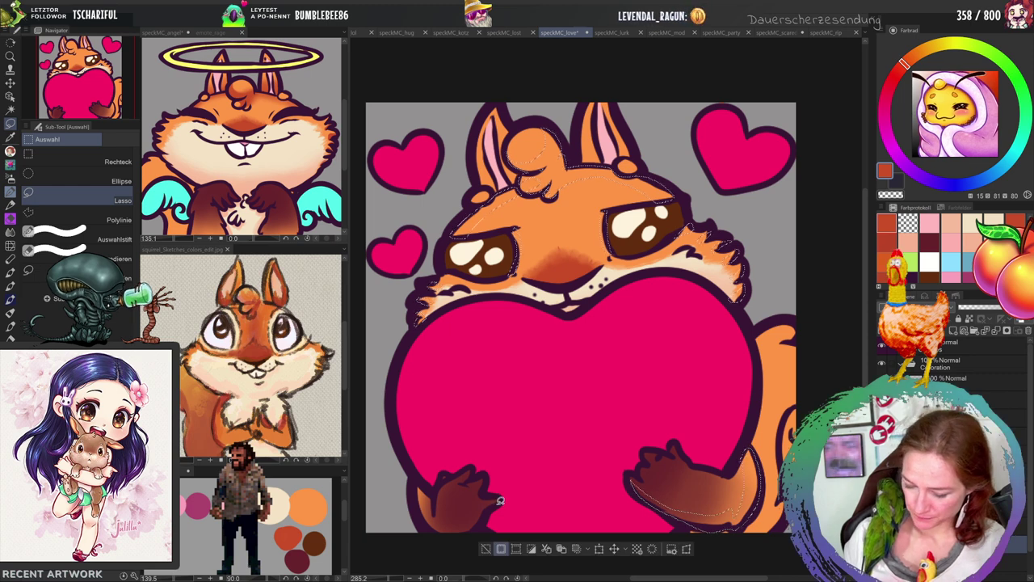
pyautogui.moveTo(500, 501)
pyautogui.mouseDown()
pyautogui.moveTo(479, 526)
pyautogui.moveTo(437, 532)
pyautogui.moveTo(418, 512)
pyautogui.moveTo(449, 530)
pyautogui.moveTo(502, 501)
pyautogui.moveTo(484, 494)
pyautogui.moveTo(434, 506)
pyautogui.moveTo(418, 482)
pyautogui.mouseUp()
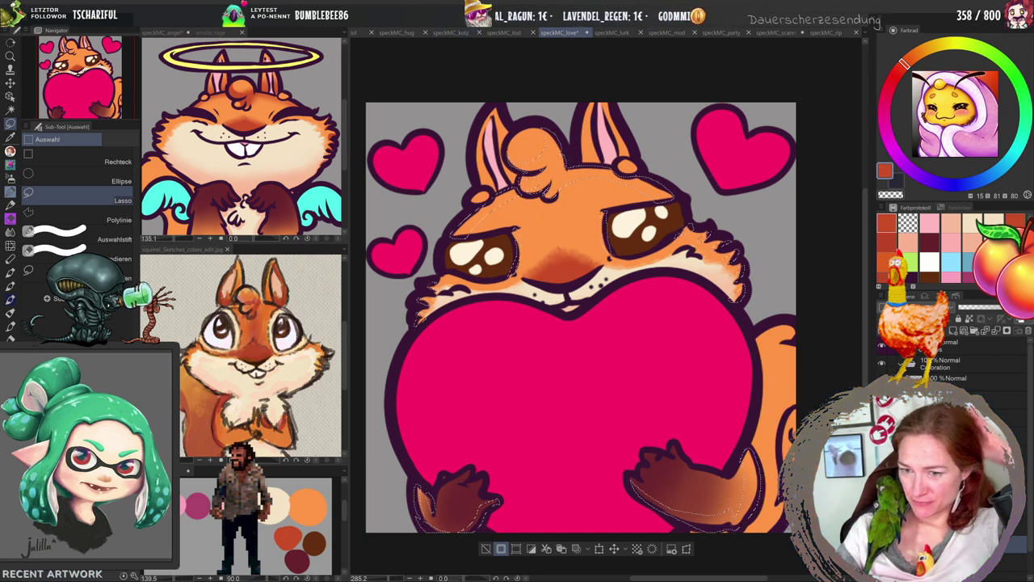
# Airbrush reddish-brown shading into the selected hair, head, cheek and arm areas with Sanft härter, enlarging the brush, and clear the selection.
pyautogui.press('b')
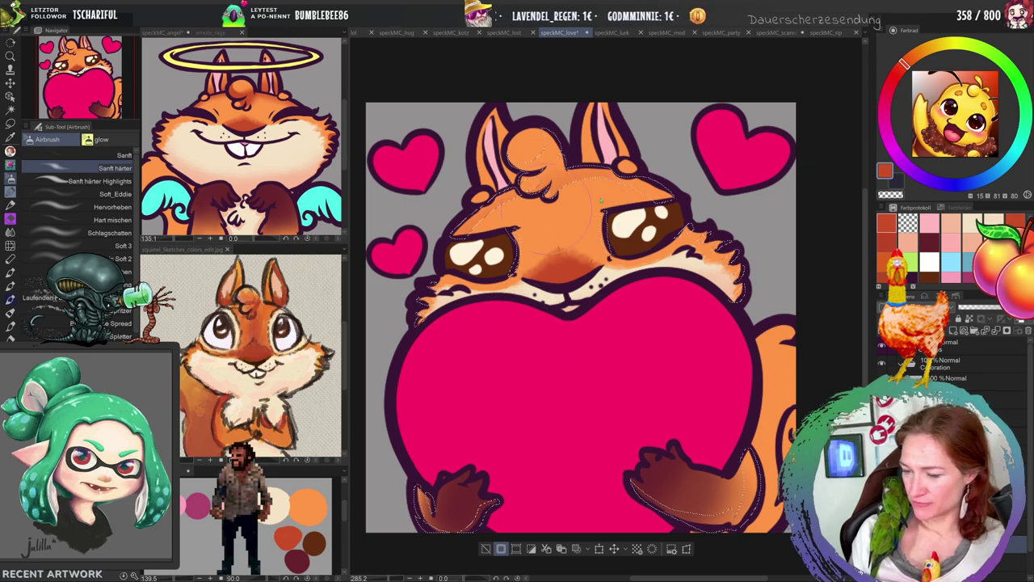
pyautogui.keyDown('ctrl'); pyautogui.keyDown('alt'); pyautogui.click(648, 246); pyautogui.keyUp('alt'); pyautogui.keyUp('ctrl')
pyautogui.keyDown('ctrl'); pyautogui.keyDown('alt'); pyautogui.click(649, 247); pyautogui.keyUp('alt'); pyautogui.keyUp('ctrl')
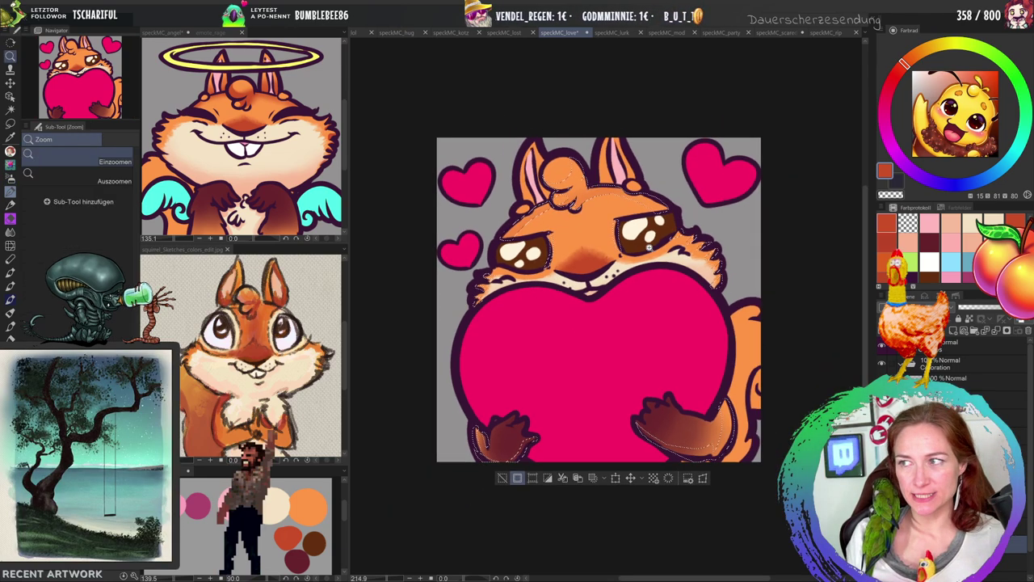
pyautogui.moveTo(648, 247); pyautogui.dragTo(625, 254)
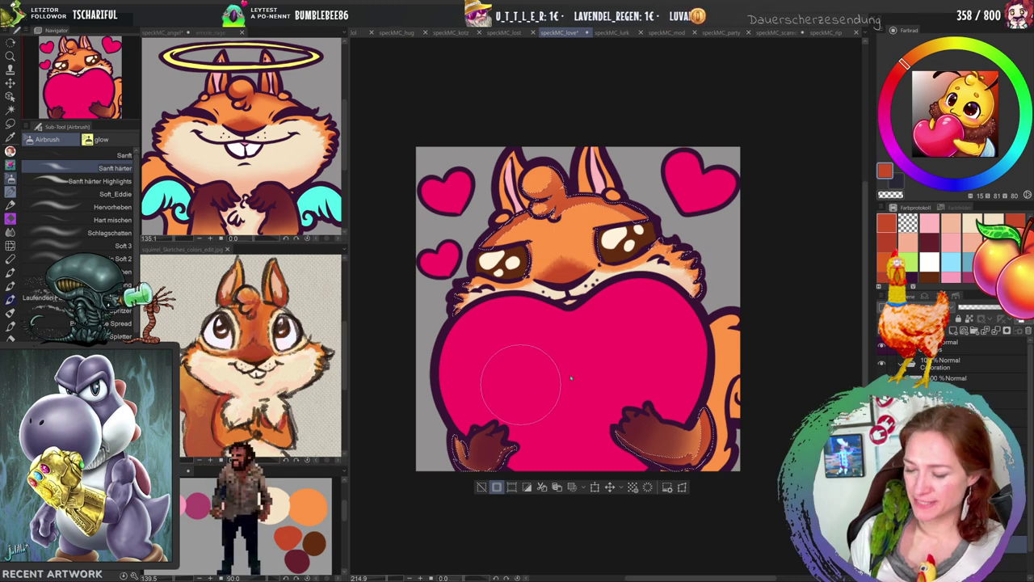
pyautogui.press(']')
pyautogui.press(']')
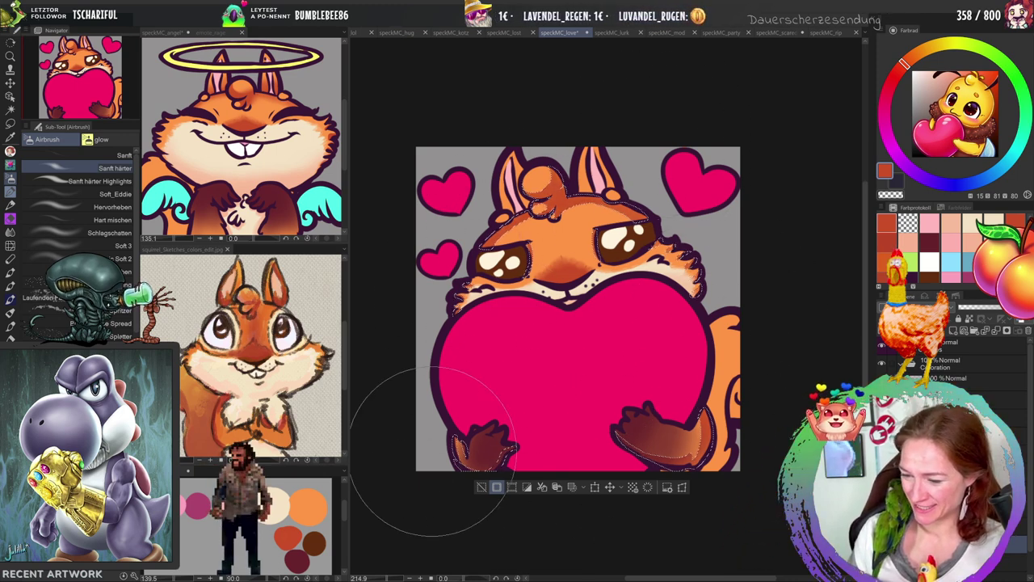
pyautogui.click(481, 486)
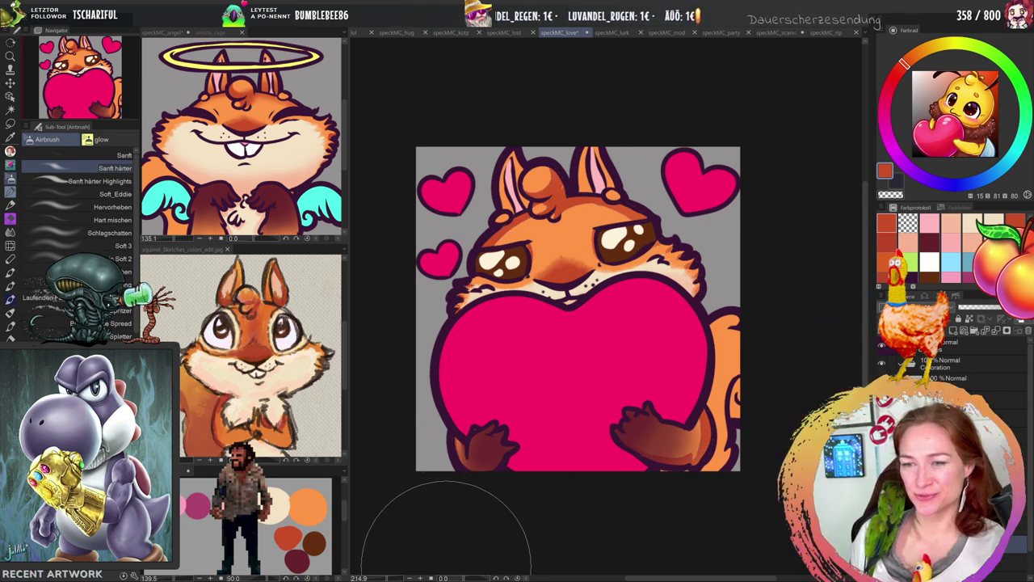
# Lasso the orange areas of both ears, airbrush them reddish brown with Sanft härter, and clear the selection.
pyautogui.hotkey('ctrl', 'space')
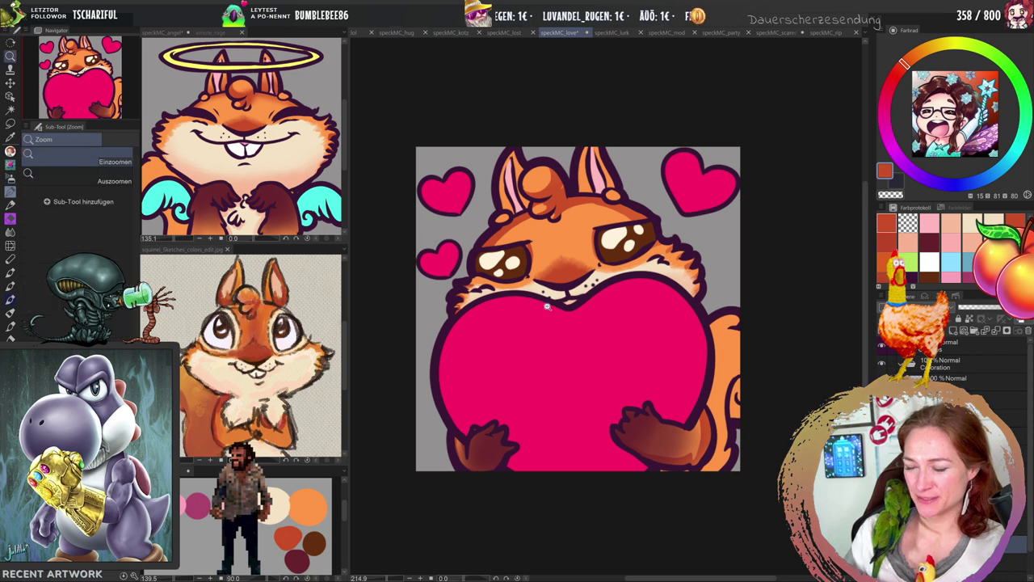
pyautogui.moveTo(549, 305); pyautogui.dragTo(563, 295)
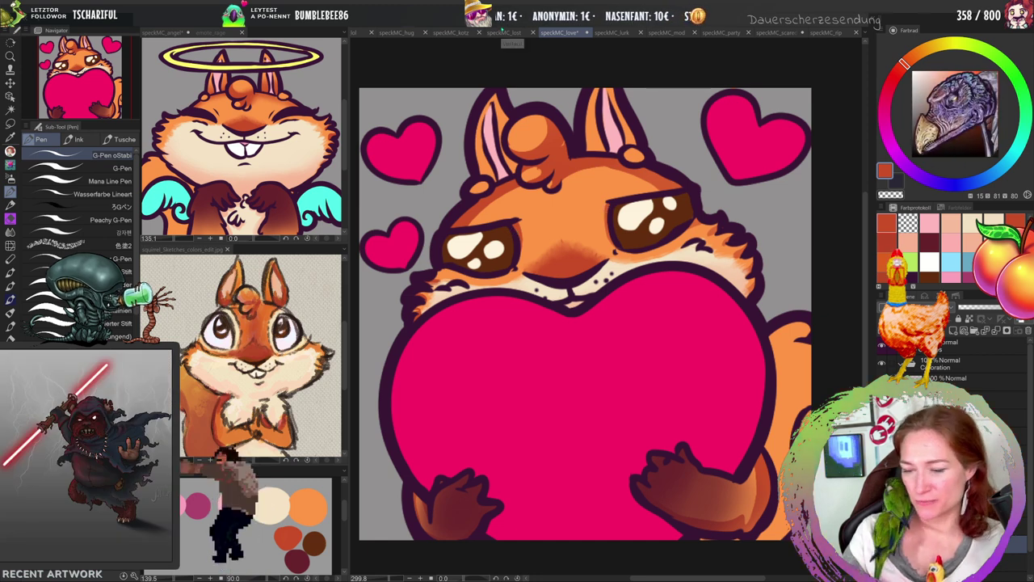
pyautogui.press('m')
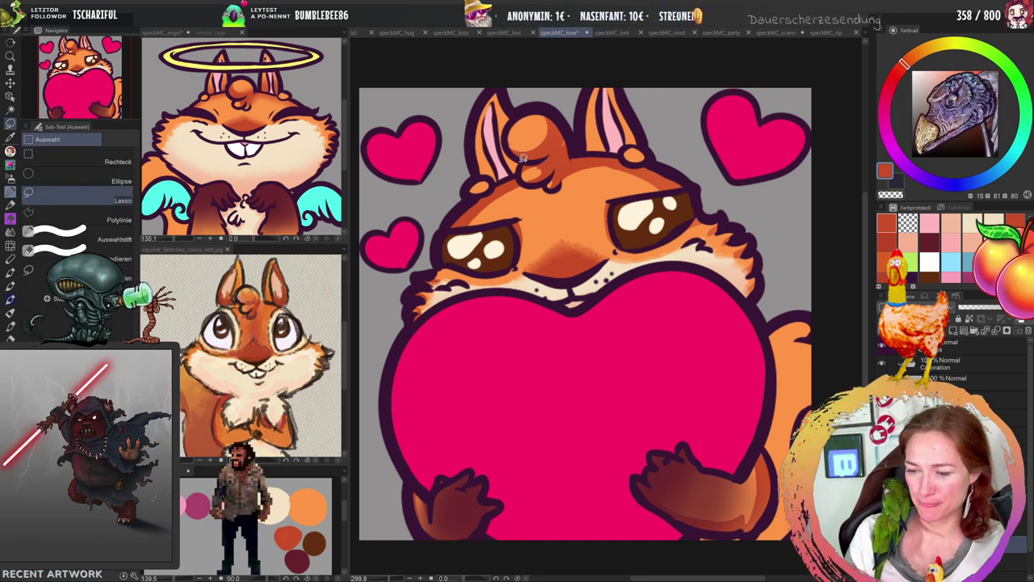
pyautogui.moveTo(498, 178); pyautogui.dragTo(482, 172)
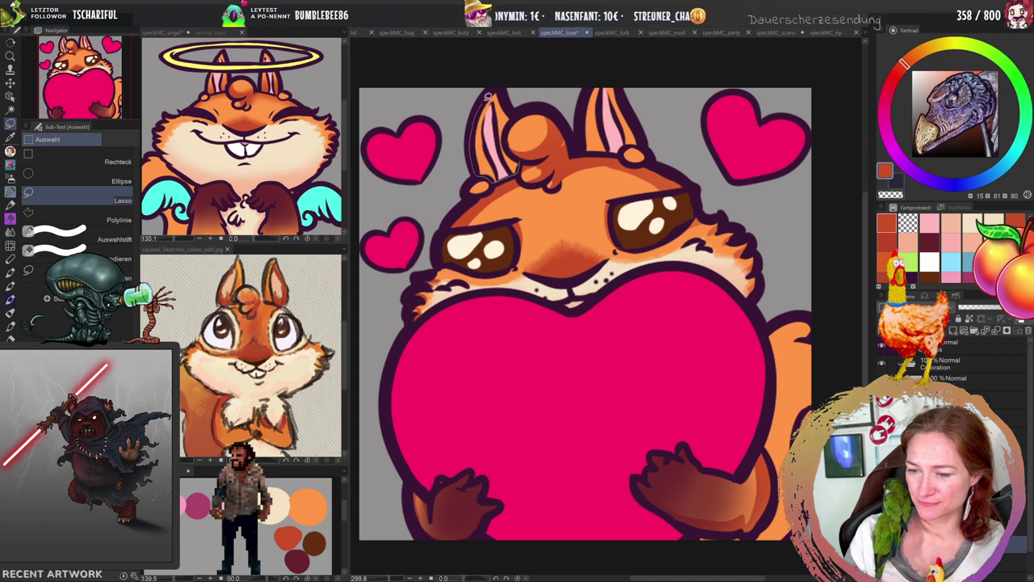
pyautogui.moveTo(487, 96)
pyautogui.mouseDown()
pyautogui.moveTo(516, 111)
pyautogui.moveTo(522, 159)
pyautogui.mouseUp()
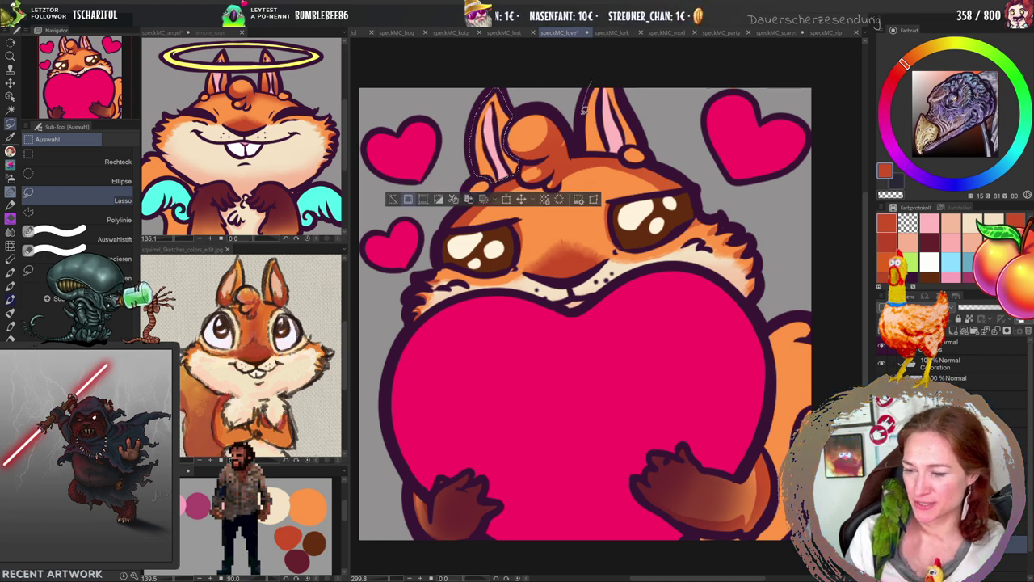
pyautogui.moveTo(583, 109)
pyautogui.mouseDown()
pyautogui.moveTo(578, 145)
pyautogui.moveTo(651, 157)
pyautogui.mouseUp()
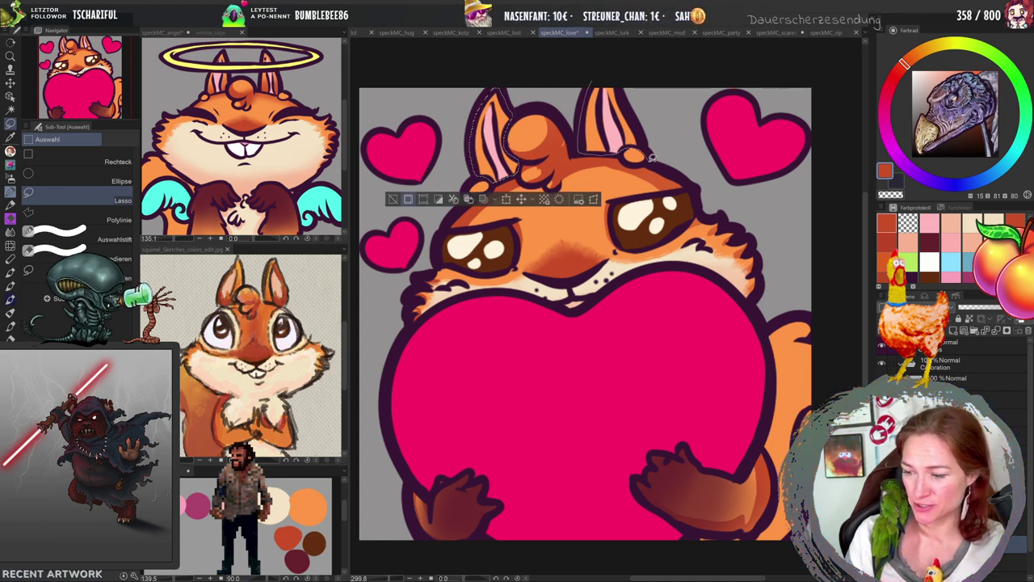
pyautogui.moveTo(622, 87); pyautogui.dragTo(604, 87)
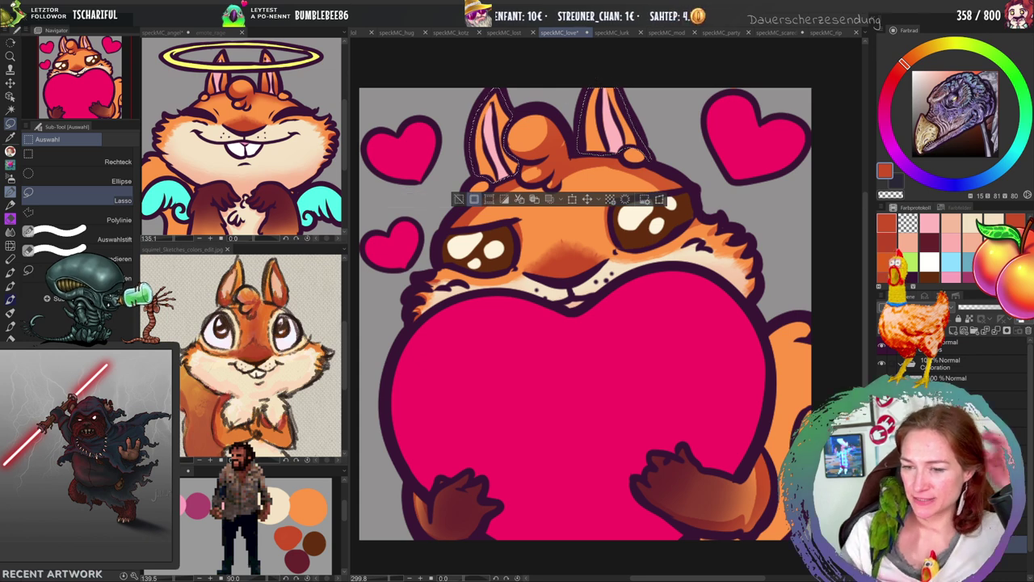
pyautogui.press('p')
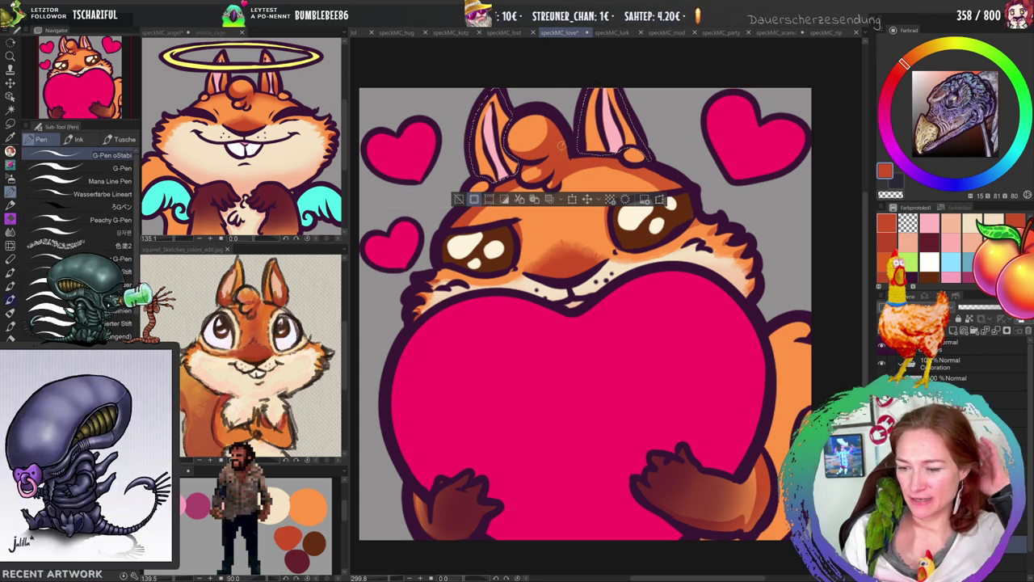
pyautogui.press('b')
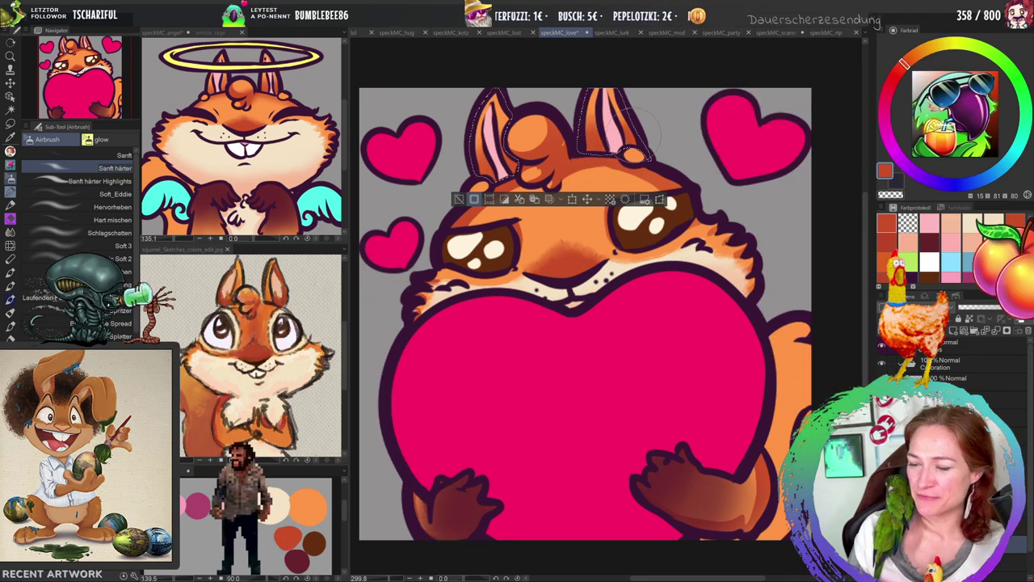
pyautogui.hotkey('ctrl', 'z')
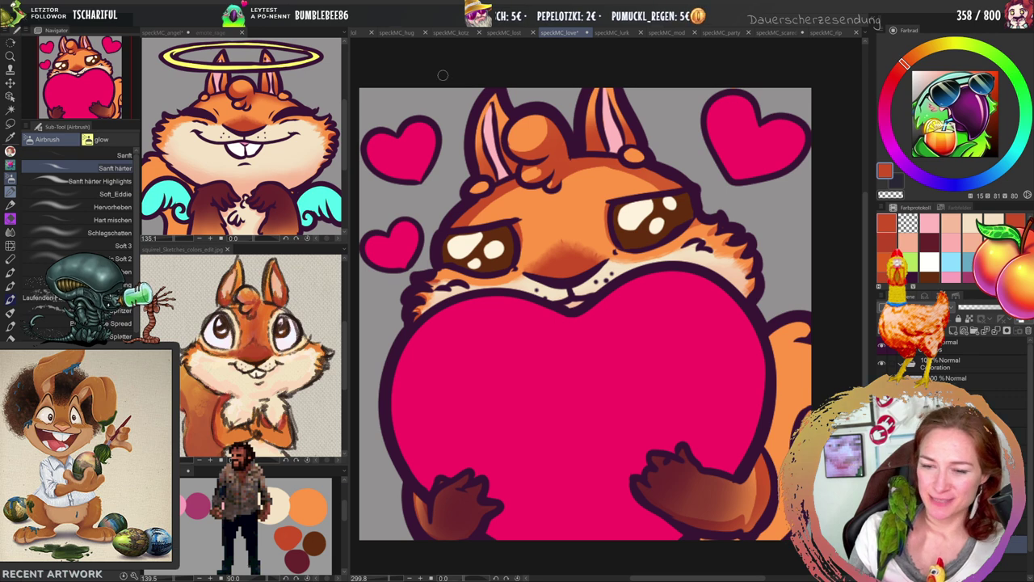
# Touch up the reddish-brown shading with G-Pen oStabi, and soften it on the hair tuft and head with Awesome Blender.
pyautogui.press('p')
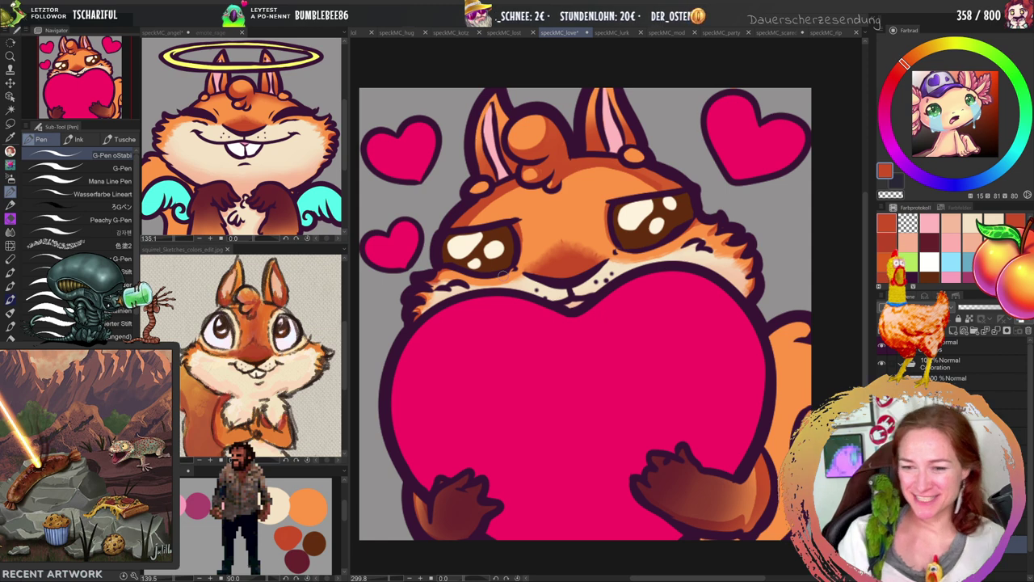
pyautogui.press('j')
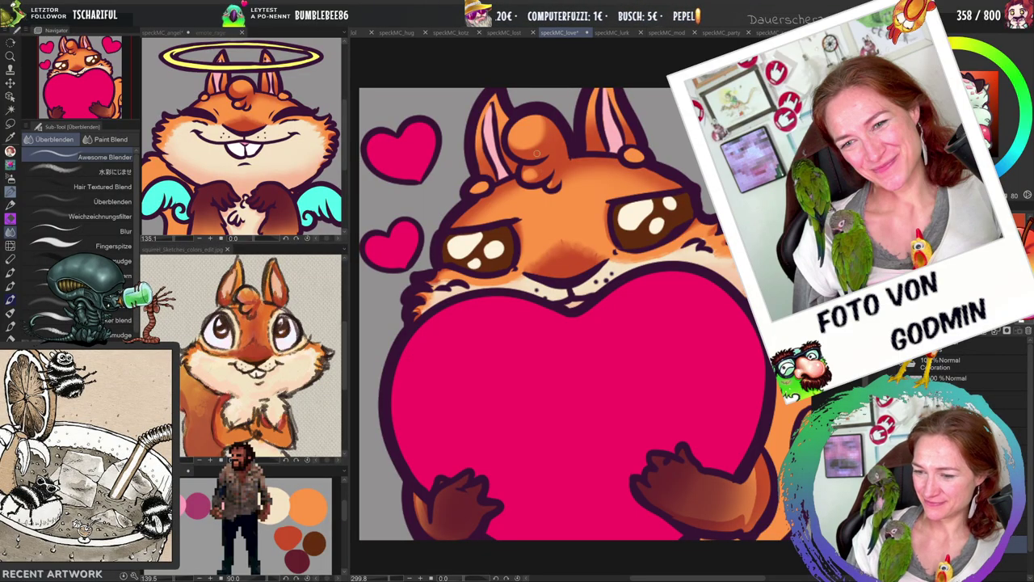
pyautogui.press('b')
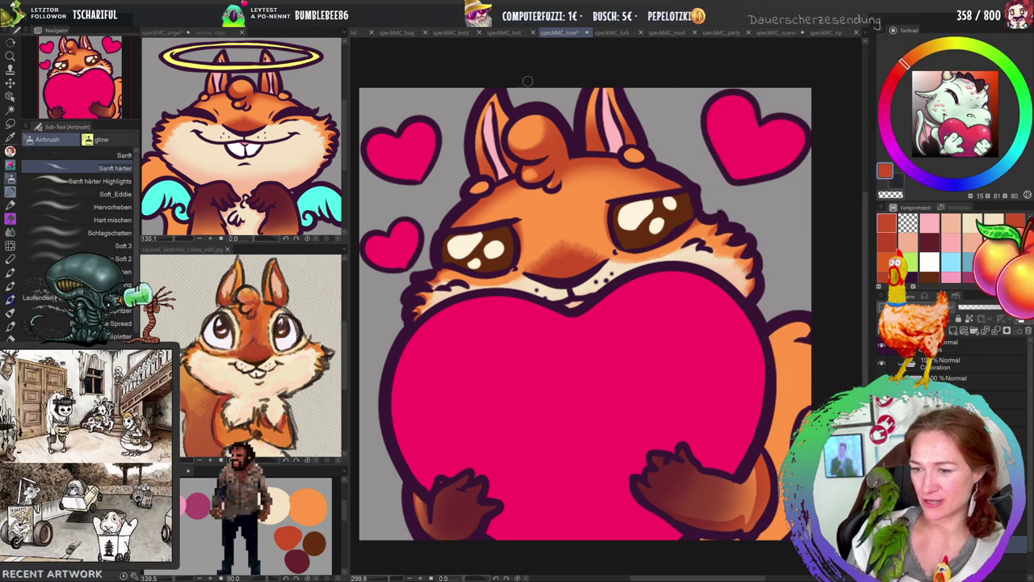
pyautogui.press('i')
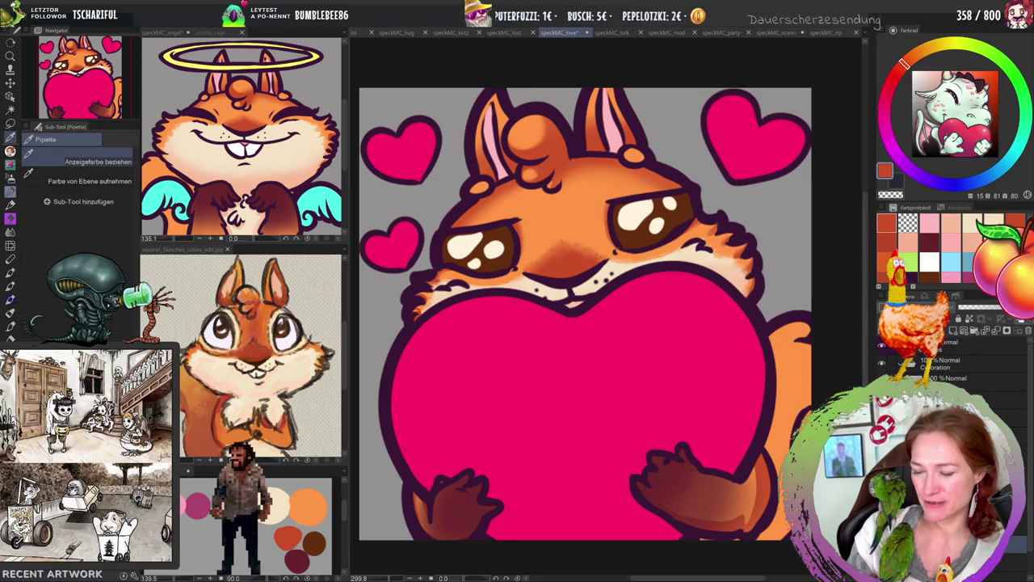
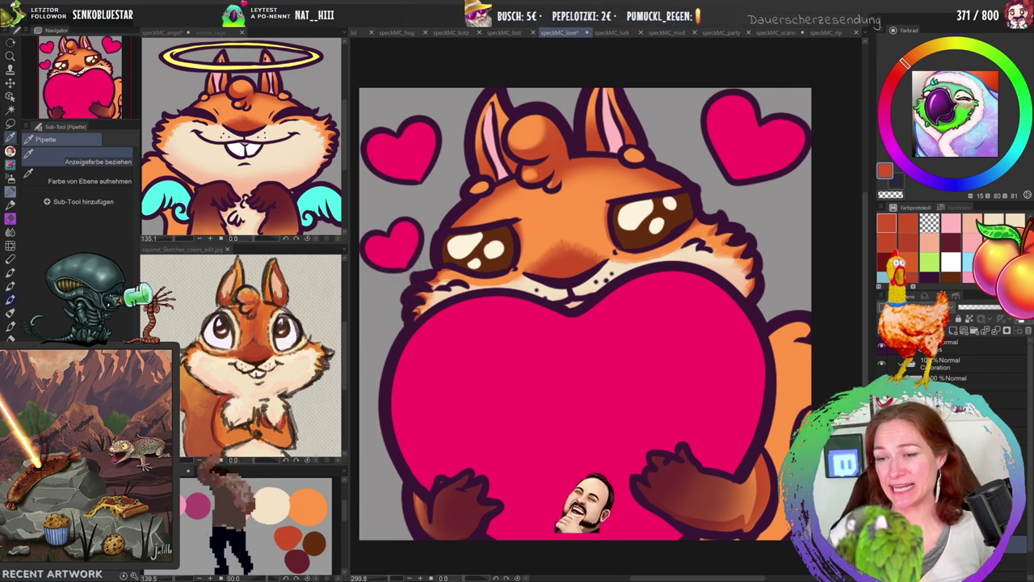
pyautogui.press('j')
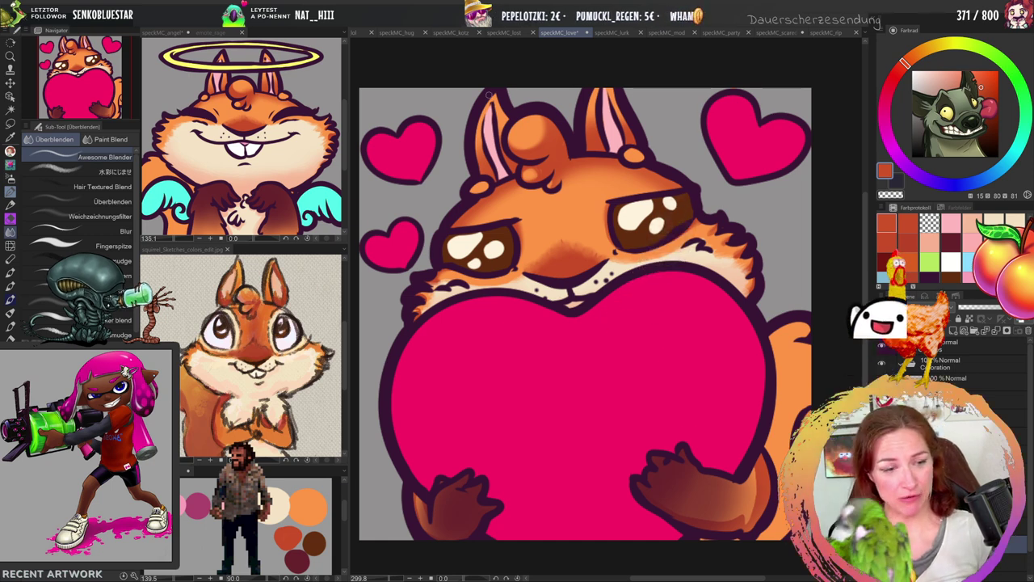
pyautogui.moveTo(590, 506); pyautogui.dragTo(533, 422)
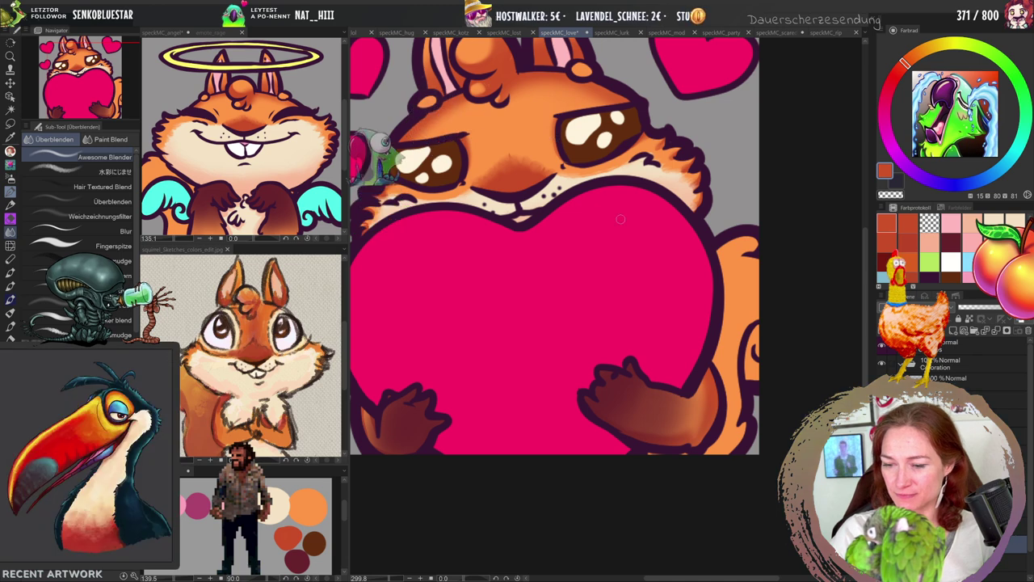
# Save the love emote and switch to the speckMC_lurk document.
pyautogui.scroll(-3, 558, 503)
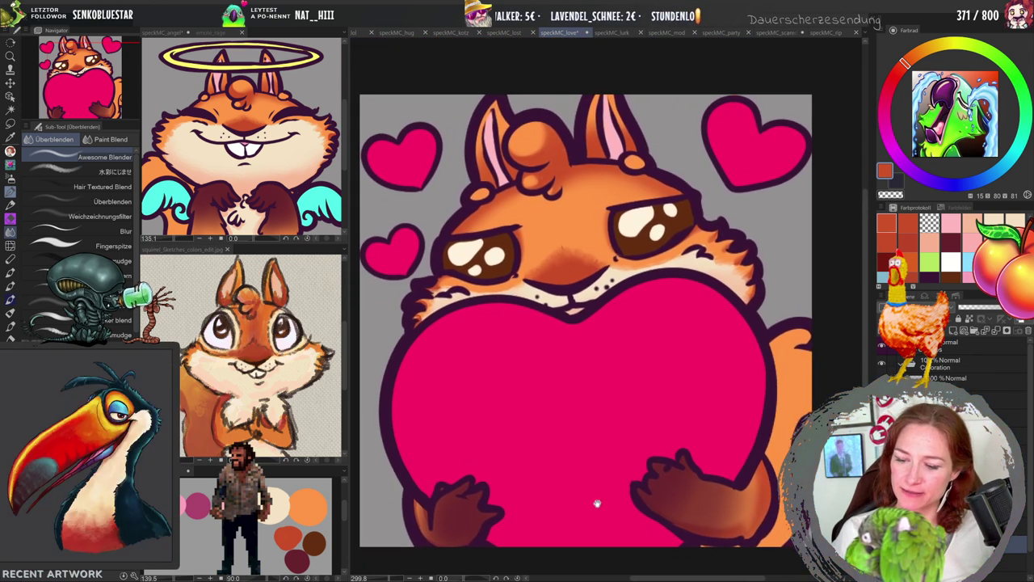
pyautogui.click(193, 22)
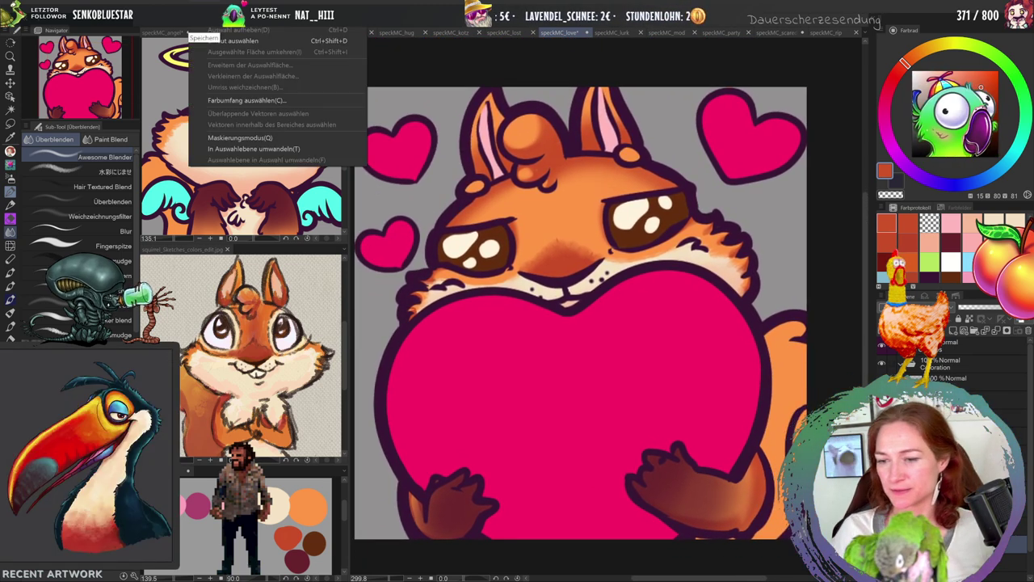
pyautogui.click(568, 364)
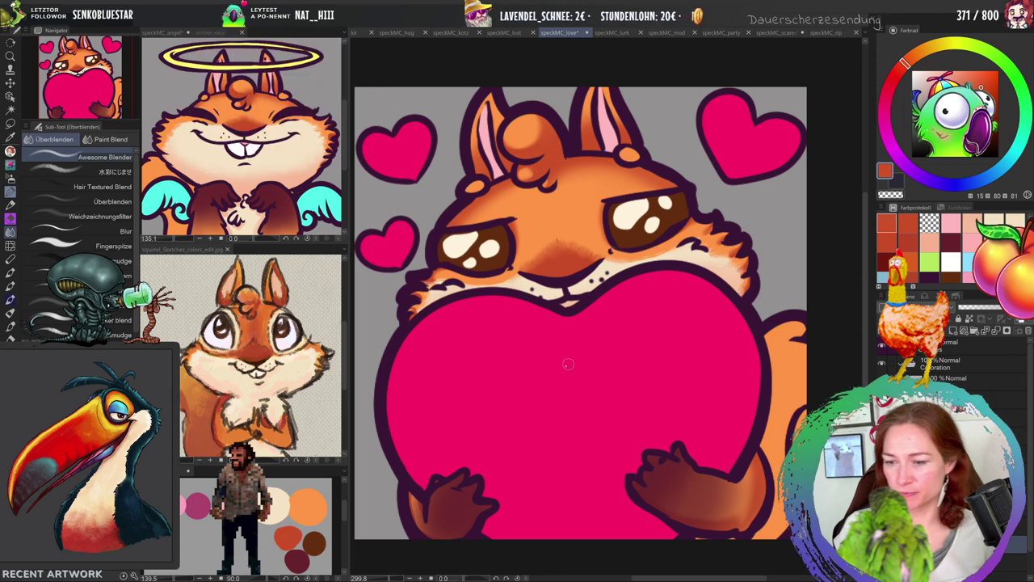
pyautogui.click(865, 33)
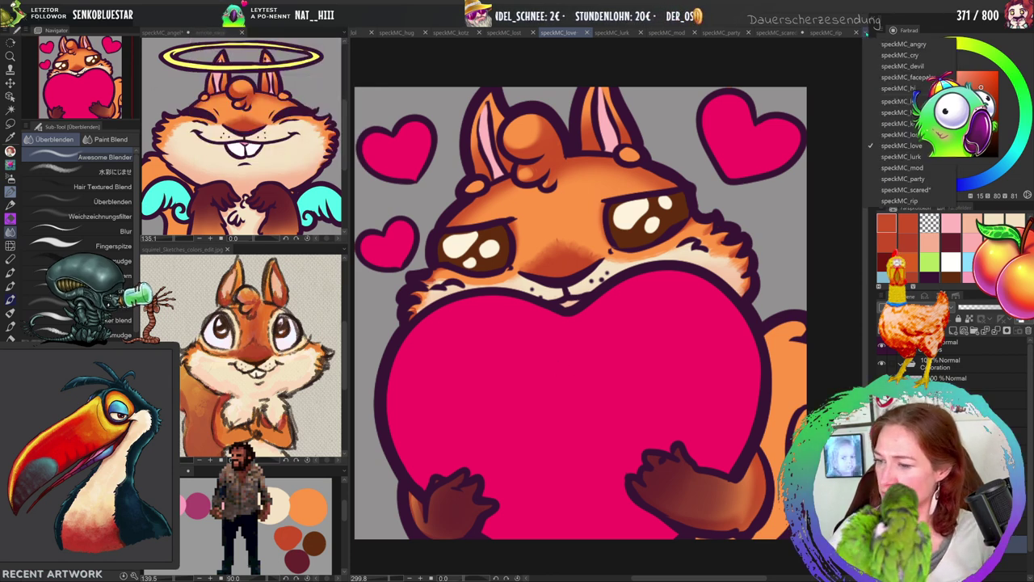
pyautogui.click(612, 32)
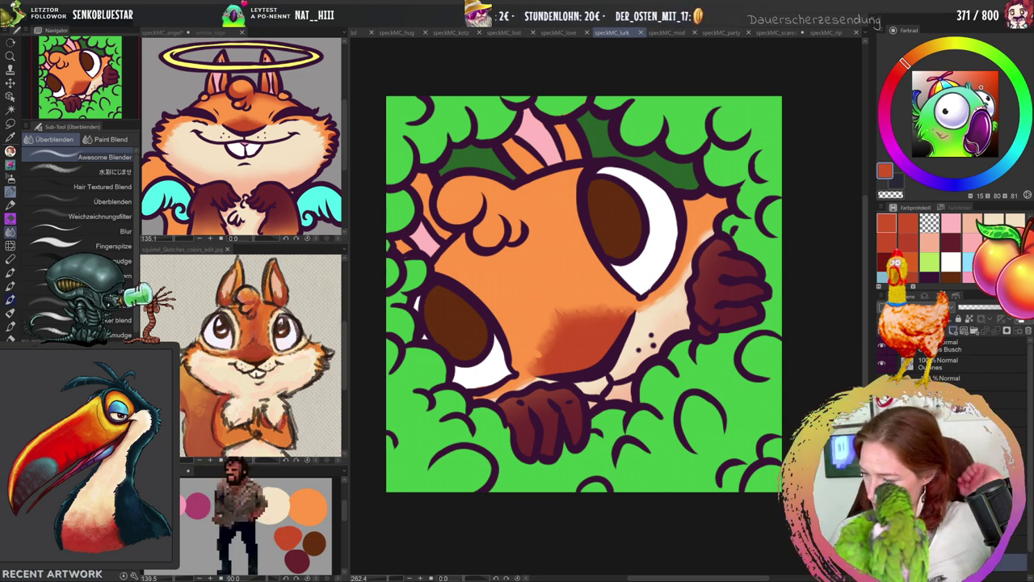
# Lasso the hair tuft and upper head of the lurk squirrel, airbrush them reddish brown with Sanft härter, and clear the selection.
pyautogui.hotkey('ctrl', 'z')
pyautogui.hotkey('ctrl', 'y')
pyautogui.hotkey('ctrl', 'y')
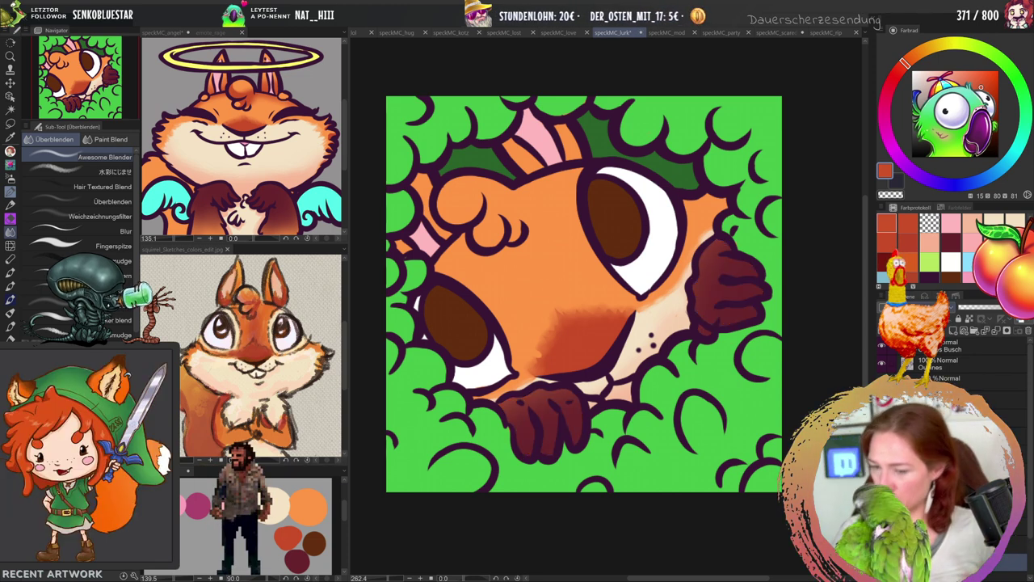
pyautogui.moveTo(731, 338); pyautogui.dragTo(686, 387)
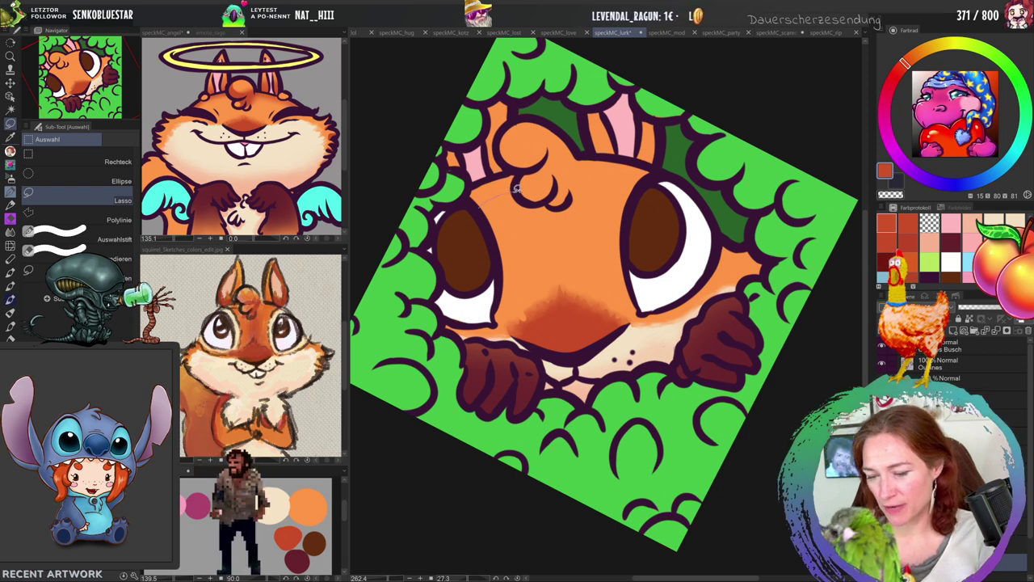
pyautogui.moveTo(476, 202); pyautogui.dragTo(662, 168)
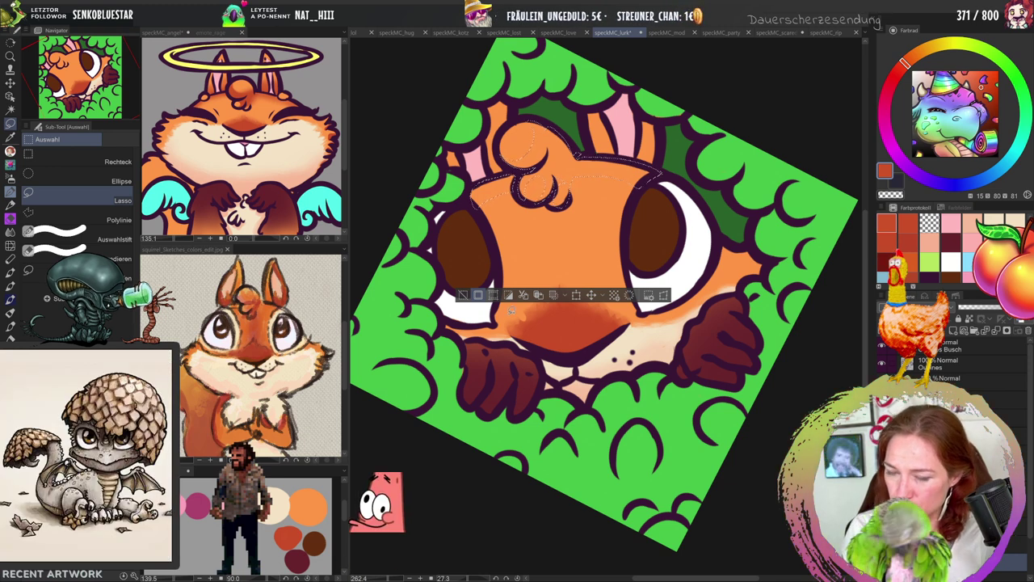
pyautogui.press('b')
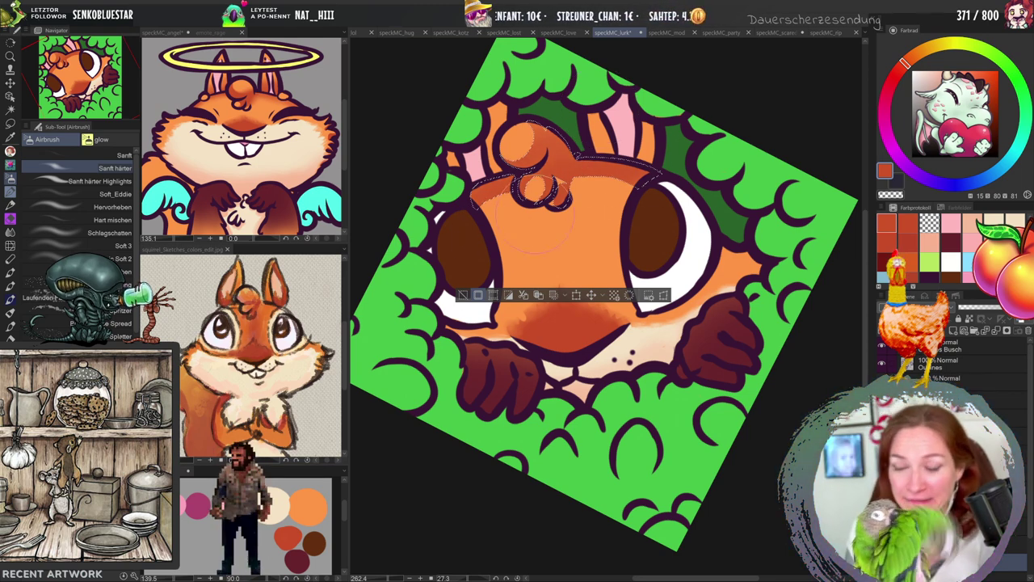
pyautogui.hotkey('ctrl', 'd')
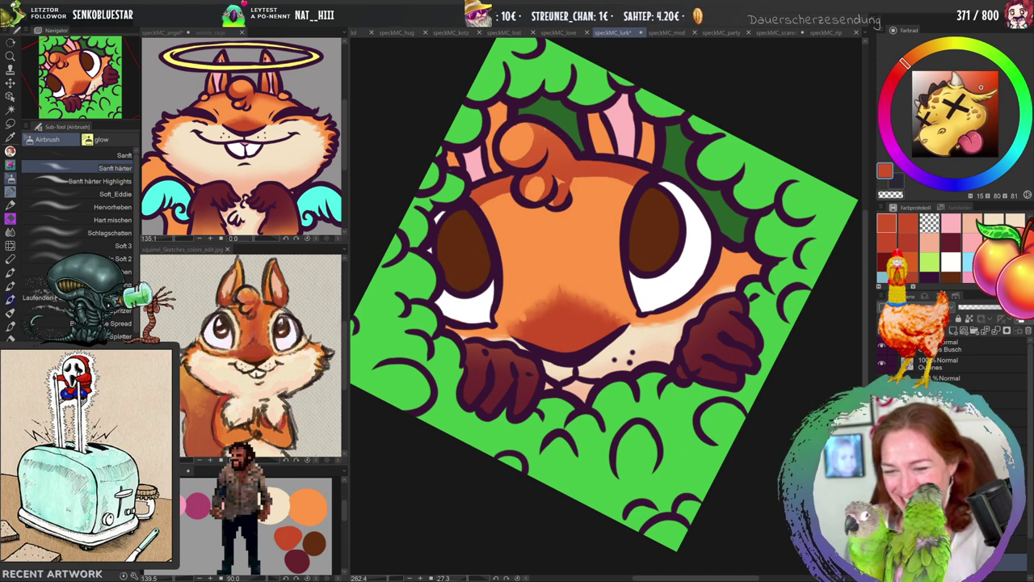
# Paint reddish-brown shading around the eyes and on the cheek fur with G-Pen oStabi, blending it and the hair shading with Awesome Blender.
pyautogui.press('p')
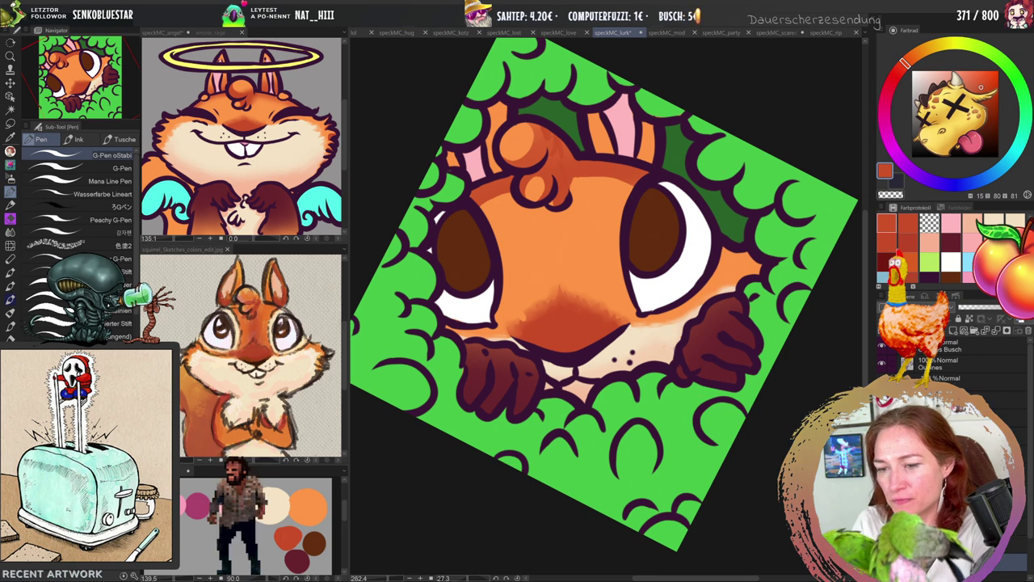
pyautogui.press('j')
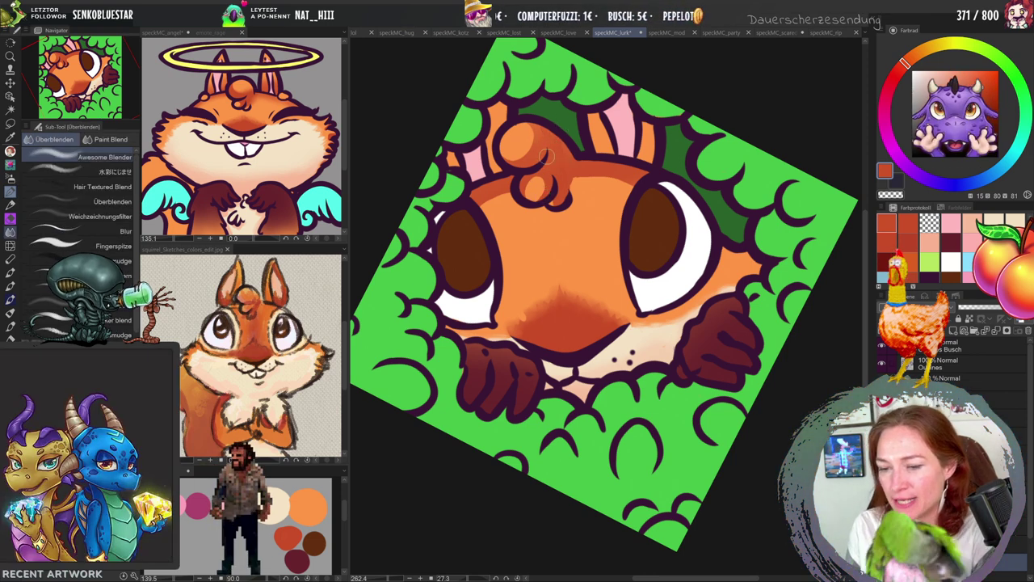
pyautogui.press('p')
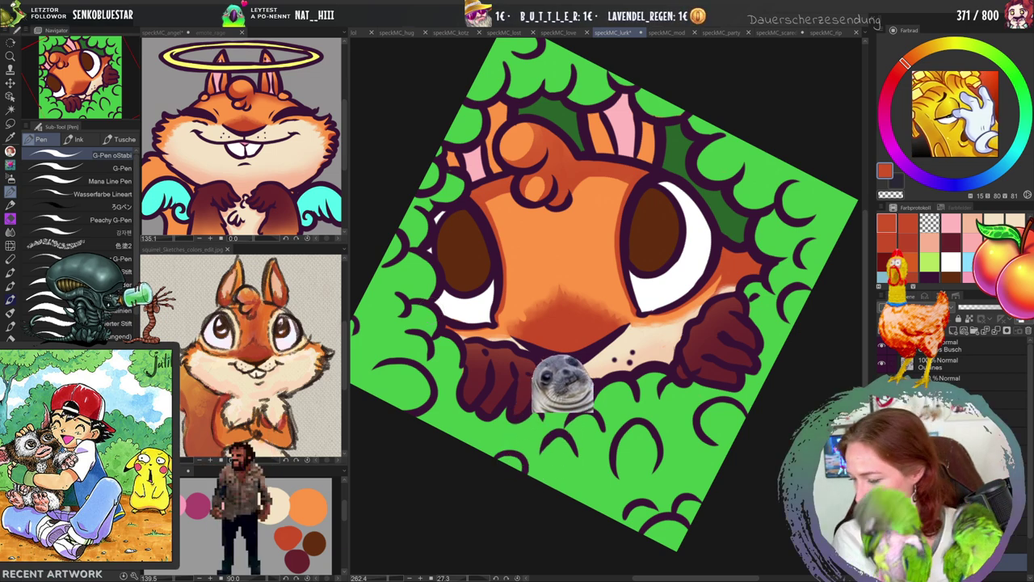
pyautogui.keyDown('alt'); pyautogui.click(478, 315); pyautogui.keyUp('alt')
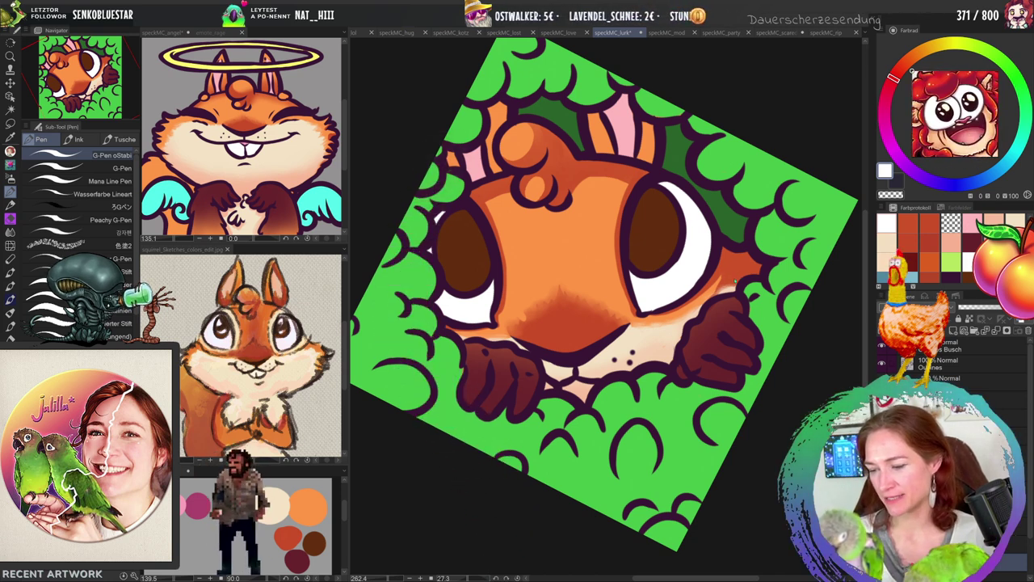
# Lasso both ears, airbrush their orange areas reddish brown with Sanft härter, and clear the selection.
pyautogui.press('m')
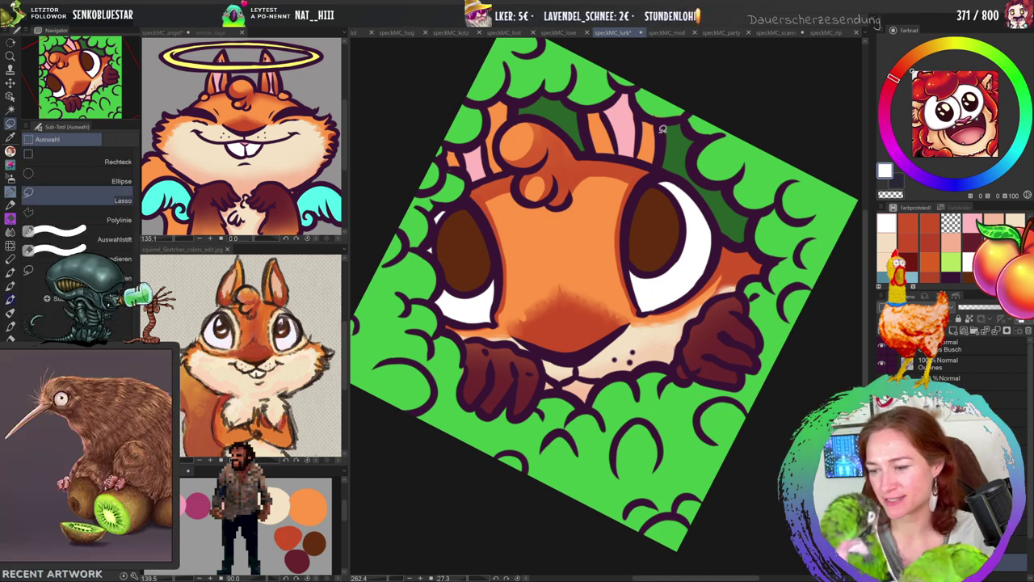
pyautogui.moveTo(654, 160)
pyautogui.mouseDown()
pyautogui.moveTo(601, 158)
pyautogui.moveTo(588, 112)
pyautogui.moveTo(614, 97)
pyautogui.moveTo(646, 113)
pyautogui.moveTo(664, 139)
pyautogui.mouseUp()
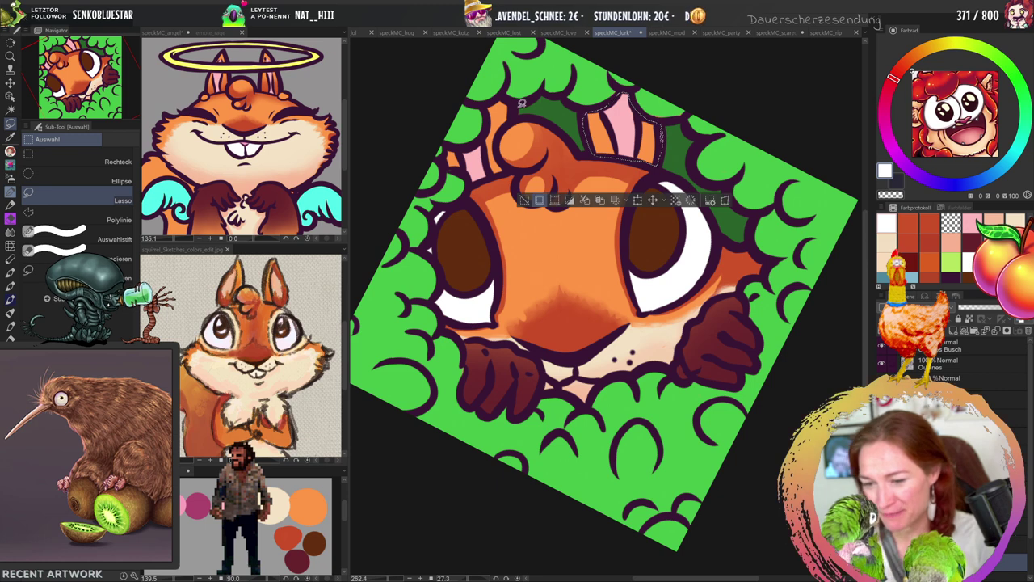
pyautogui.moveTo(467, 174)
pyautogui.mouseDown()
pyautogui.moveTo(455, 144)
pyautogui.moveTo(477, 139)
pyautogui.moveTo(510, 107)
pyautogui.mouseUp()
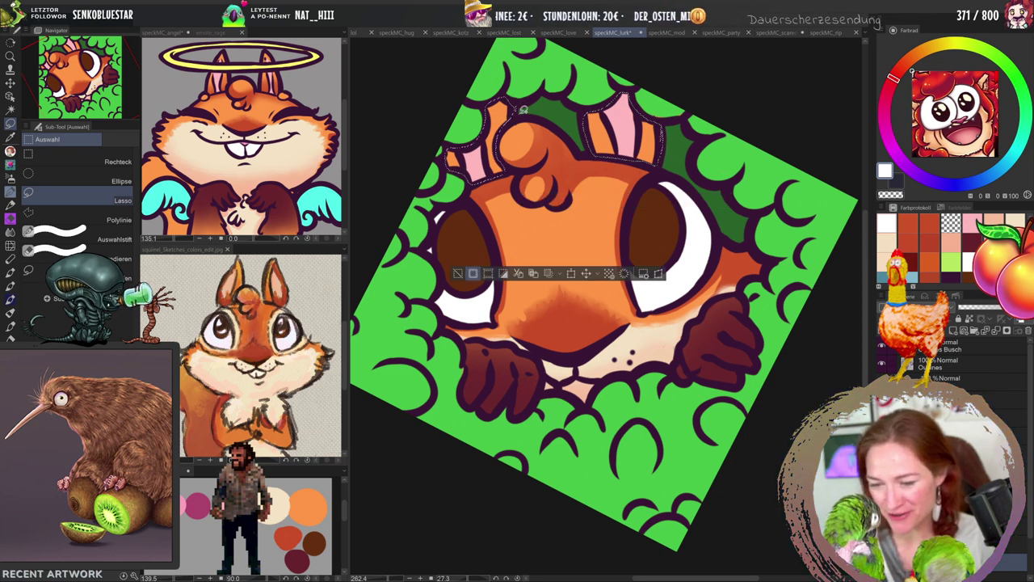
pyautogui.press('b')
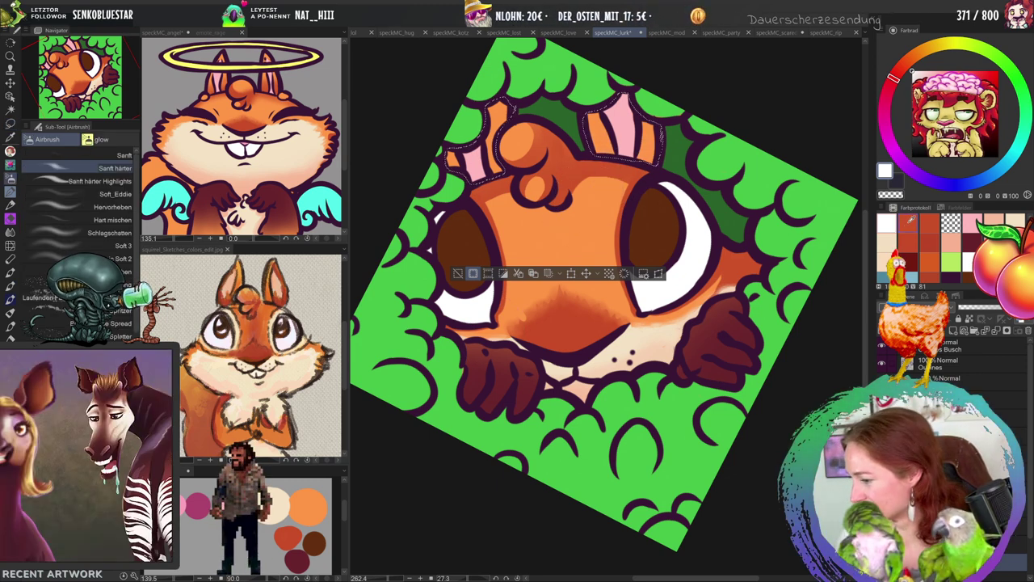
pyautogui.keyDown('alt'); pyautogui.click(593, 165); pyautogui.keyUp('alt')
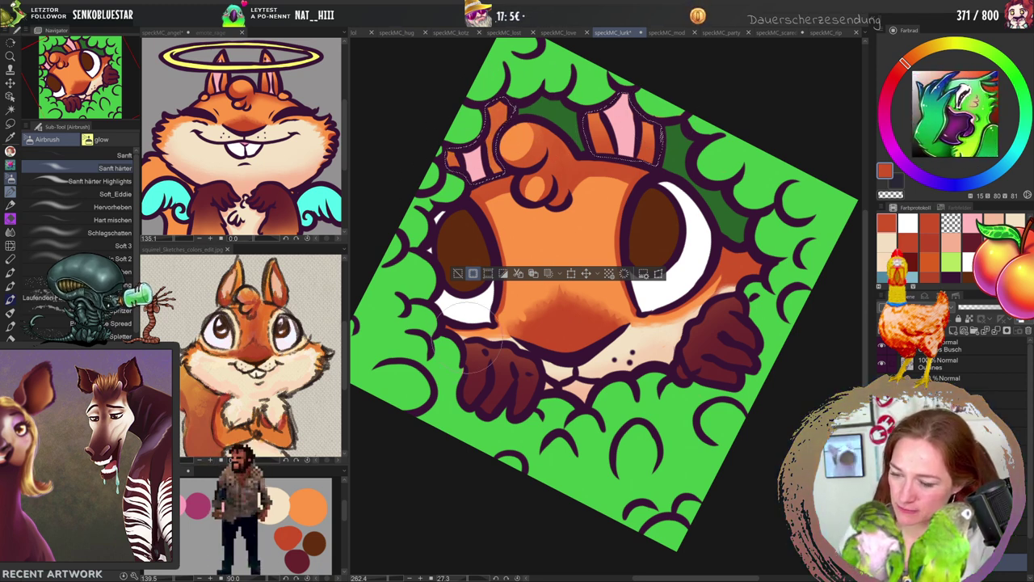
pyautogui.hotkey('ctrl', 'd')
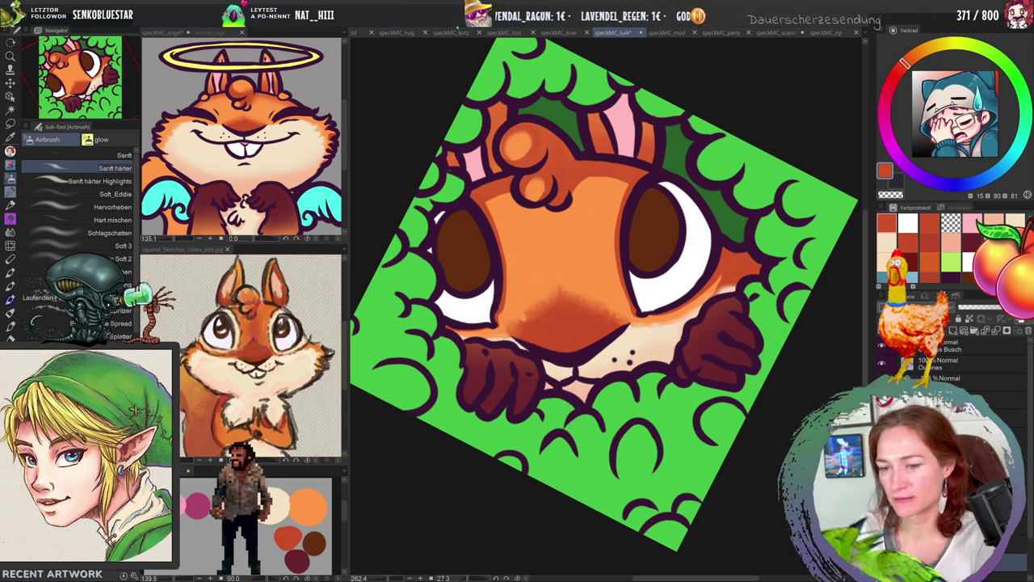
# Refine the reddish-brown shading on the forehead and around the eyes with G-Pen oStabi and soften it with Awesome Blender.
pyautogui.press('j')
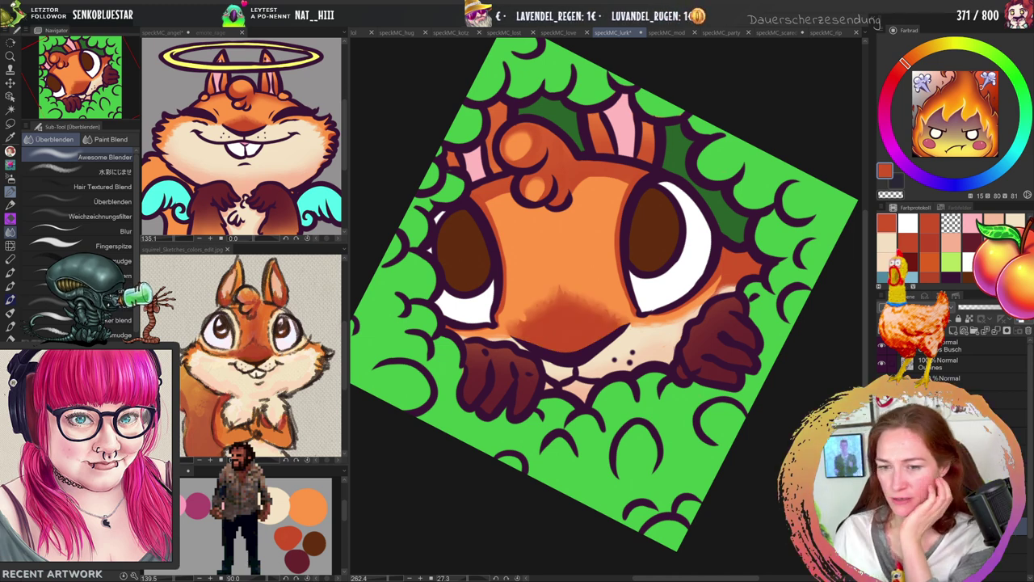
pyautogui.press('p')
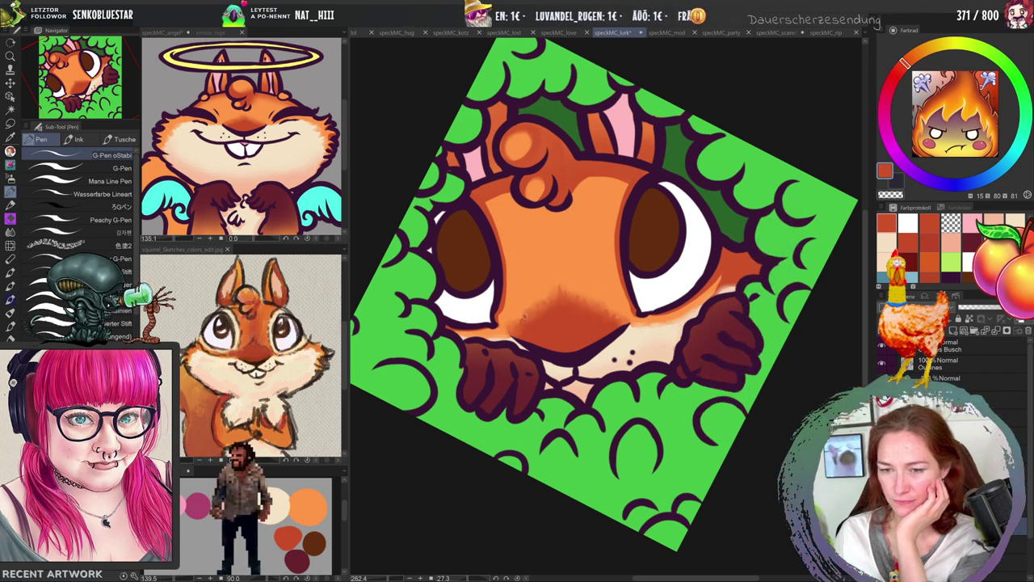
pyautogui.press('j')
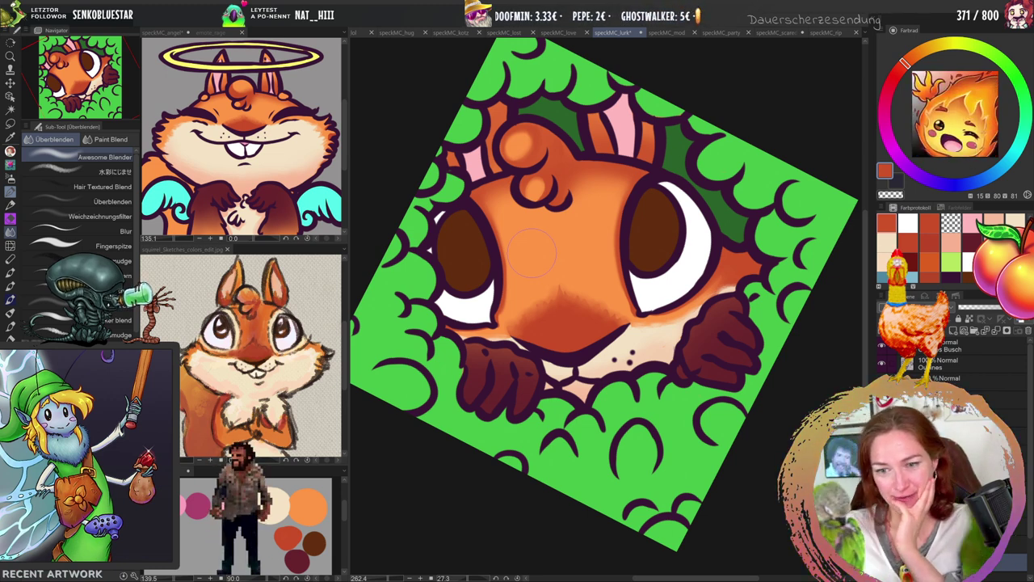
pyautogui.press('b')
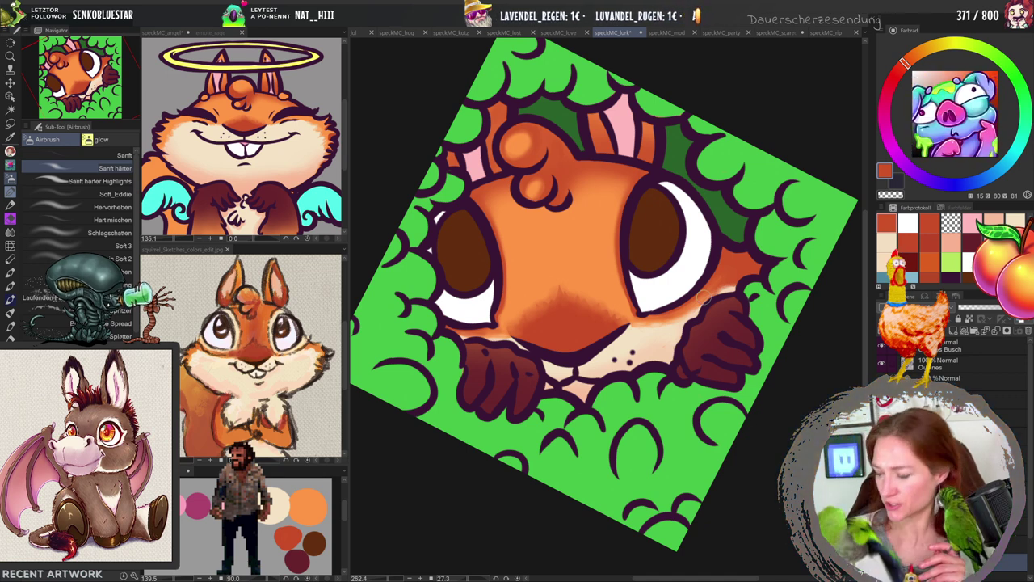
pyautogui.press('p')
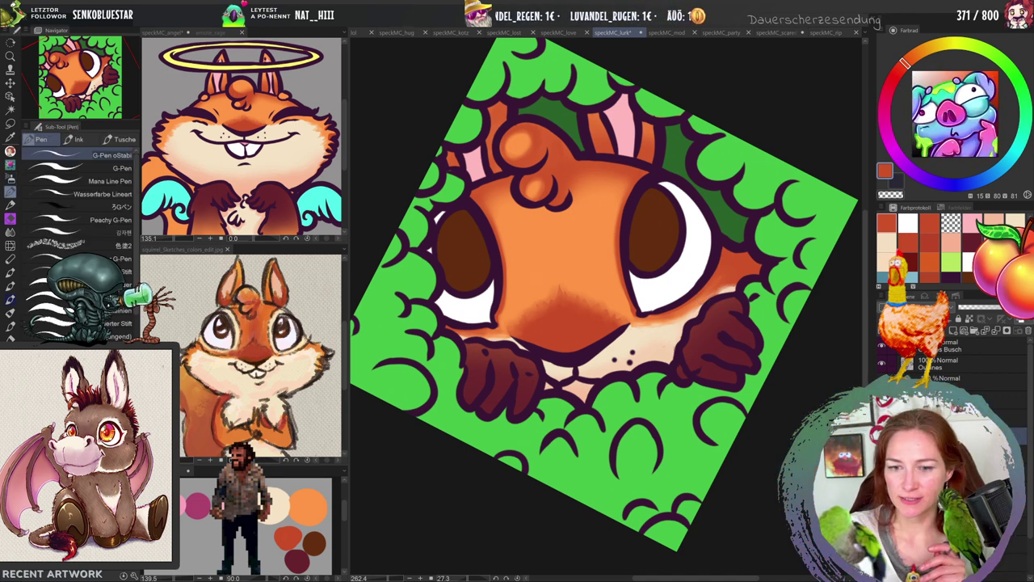
# Save the lurk emote and switch to the speckMC_mod document.
pyautogui.keyDown('alt'); pyautogui.click(644, 79); pyautogui.keyUp('alt')
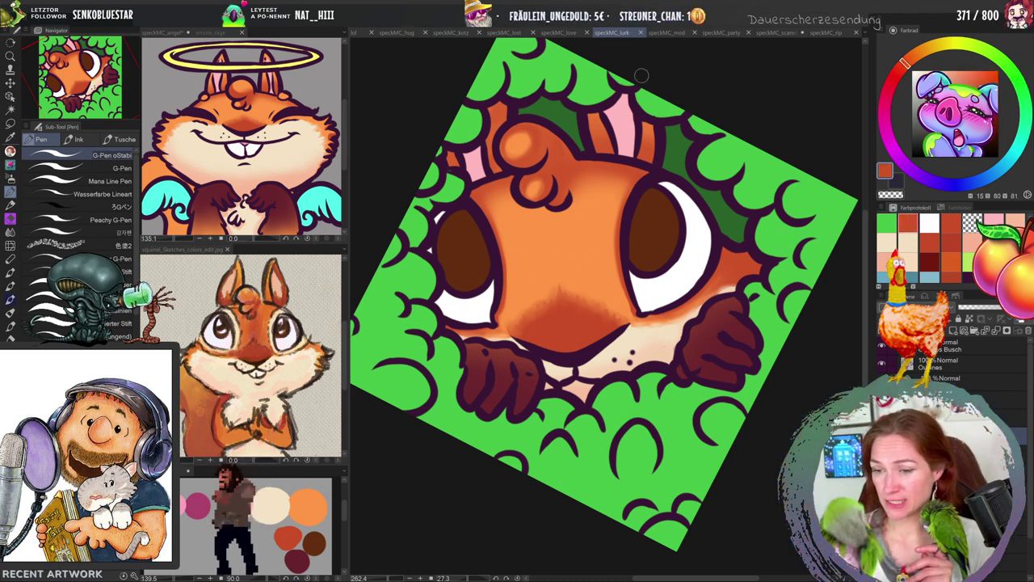
pyautogui.click(666, 33)
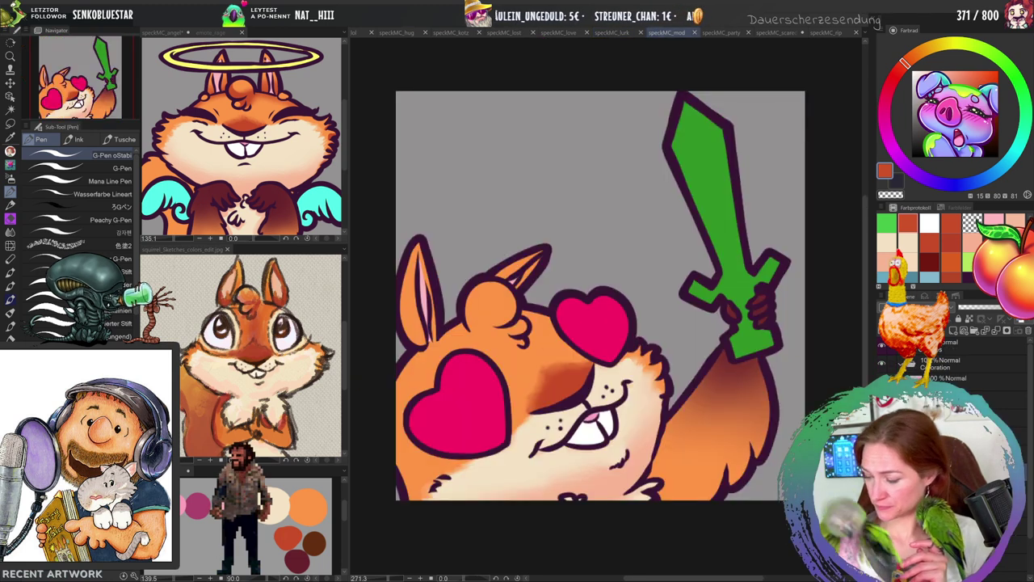
pyautogui.hotkey('ctrl', 'z')
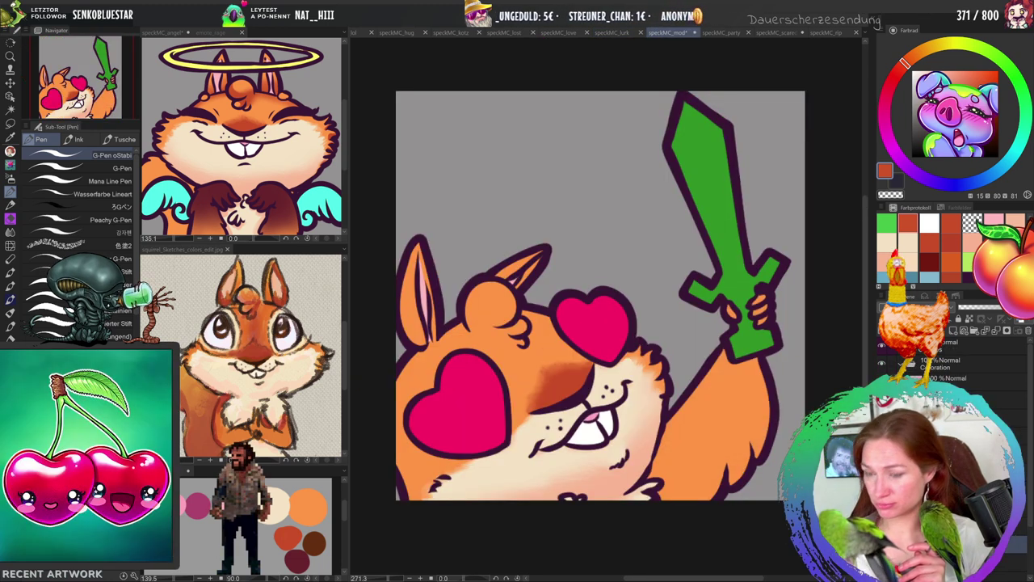
pyautogui.hotkey('ctrl', 'y')
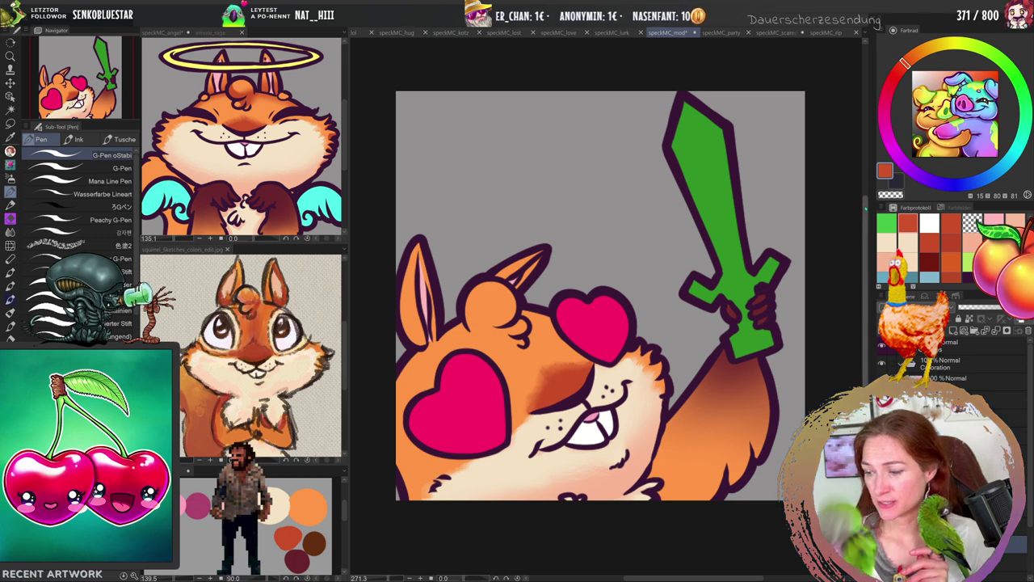
# Lasso the hair tuft and the upper head edges of the mod squirrel, and airbrush reddish-brown shading into them with Sanft härter.
pyautogui.scroll(-1, 601, 291)
pyautogui.scroll(-4, 551, 109)
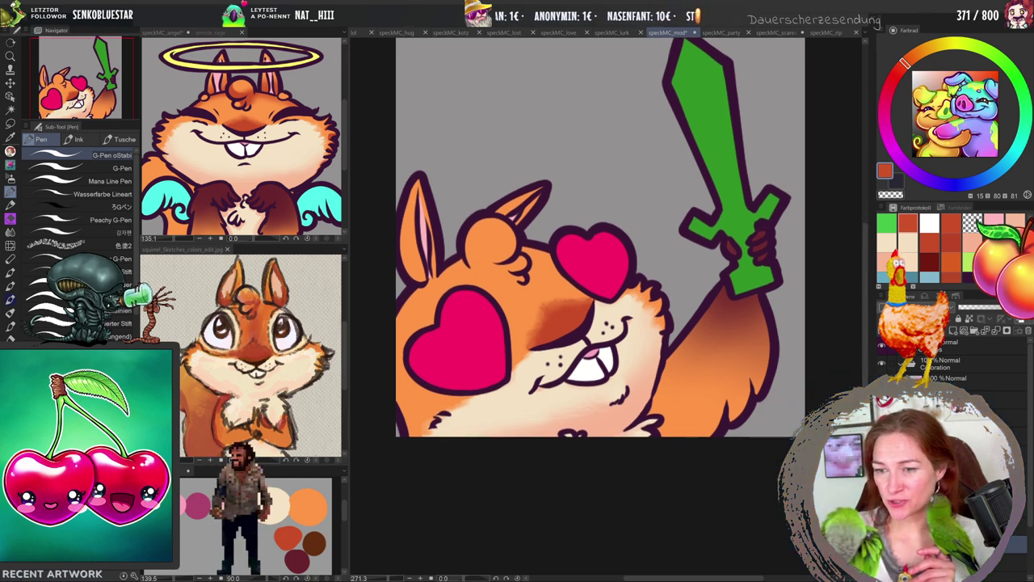
pyautogui.press('m')
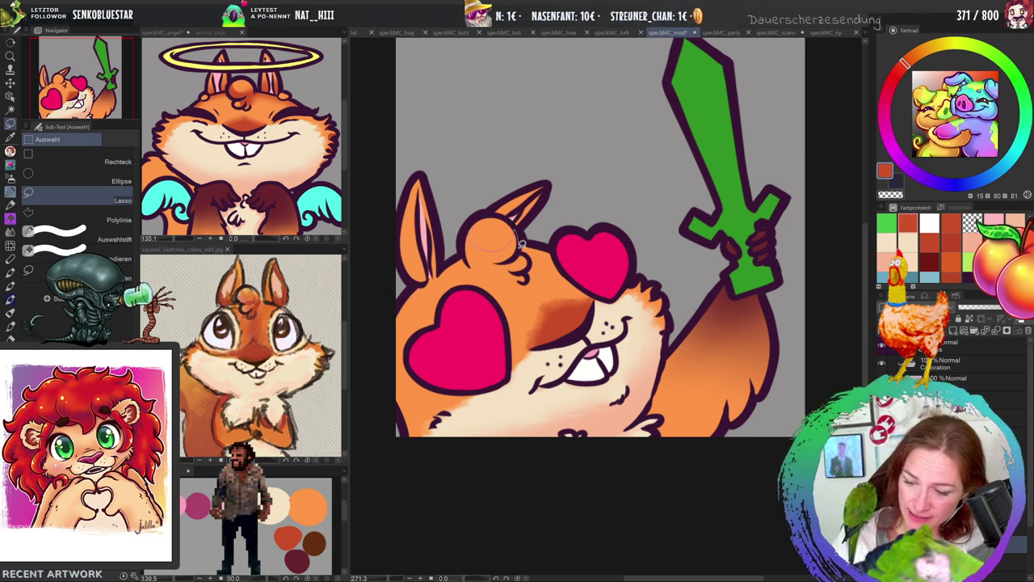
pyautogui.moveTo(471, 265)
pyautogui.mouseDown()
pyautogui.moveTo(477, 220)
pyautogui.moveTo(519, 257)
pyautogui.mouseUp()
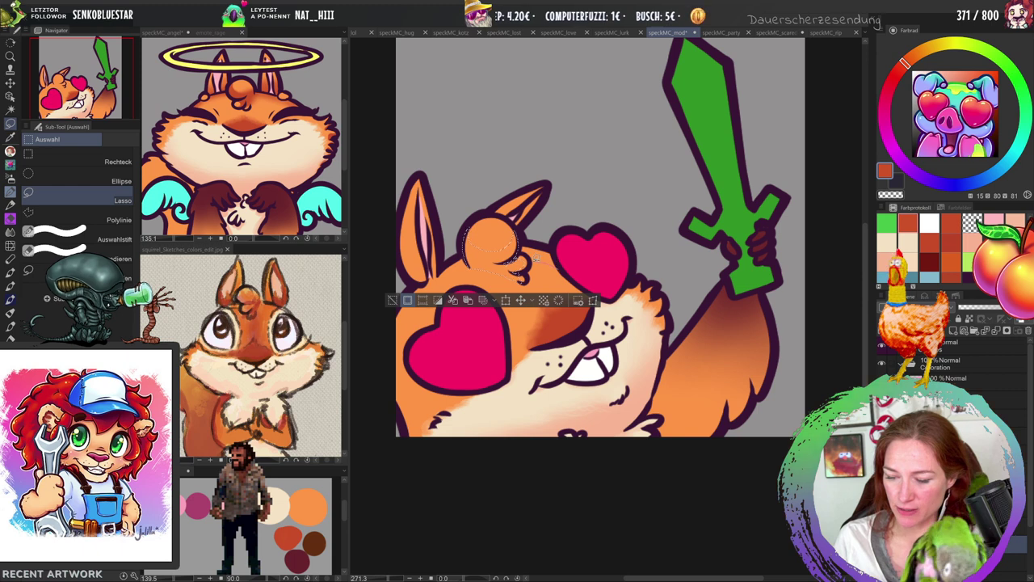
pyautogui.moveTo(525, 242); pyautogui.dragTo(467, 266)
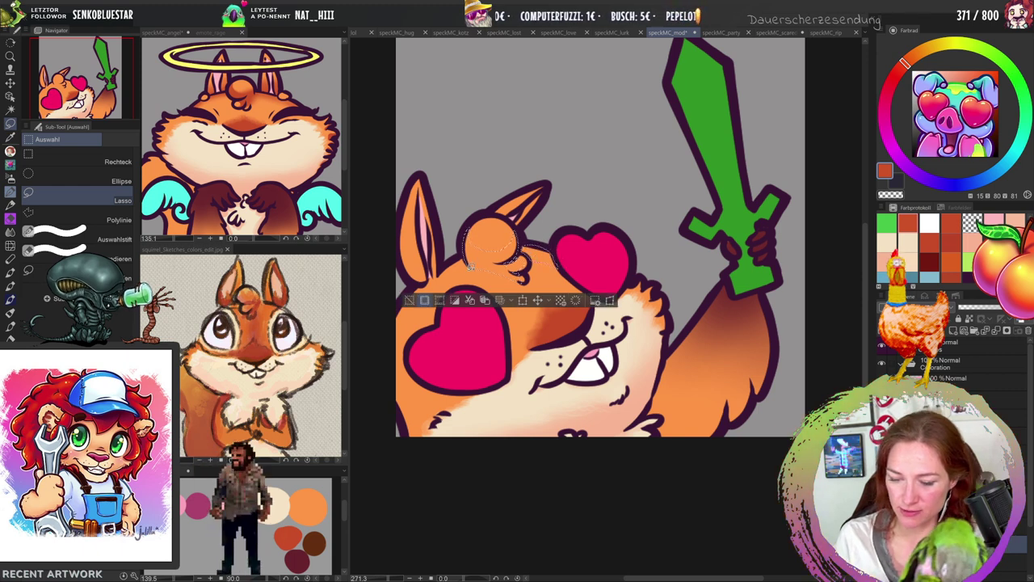
pyautogui.moveTo(406, 348)
pyautogui.mouseDown()
pyautogui.moveTo(398, 404)
pyautogui.moveTo(389, 342)
pyautogui.moveTo(407, 297)
pyautogui.moveTo(476, 252)
pyautogui.mouseUp()
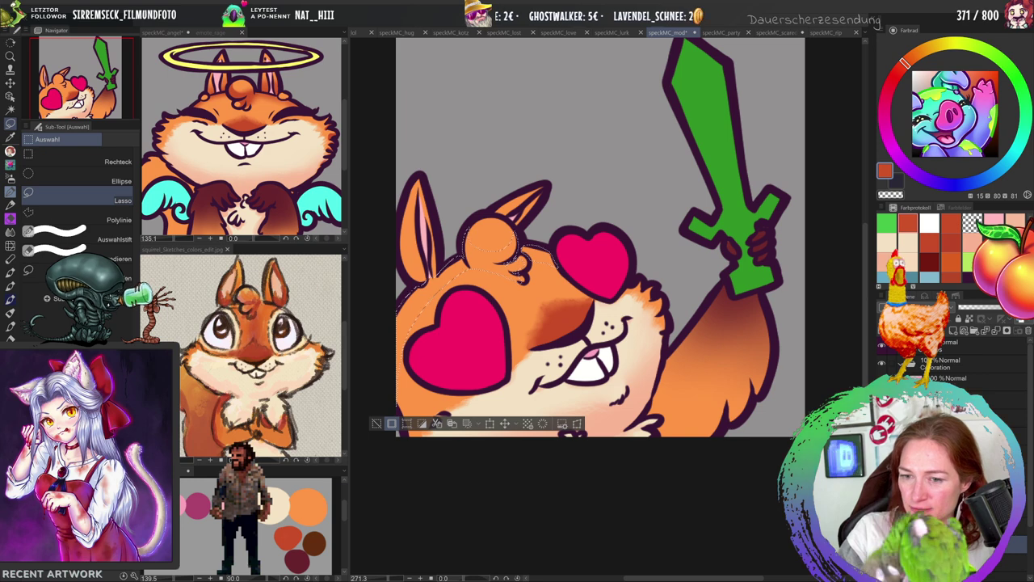
pyautogui.press('b')
pyautogui.moveTo(473, 249); pyautogui.dragTo(374, 371)
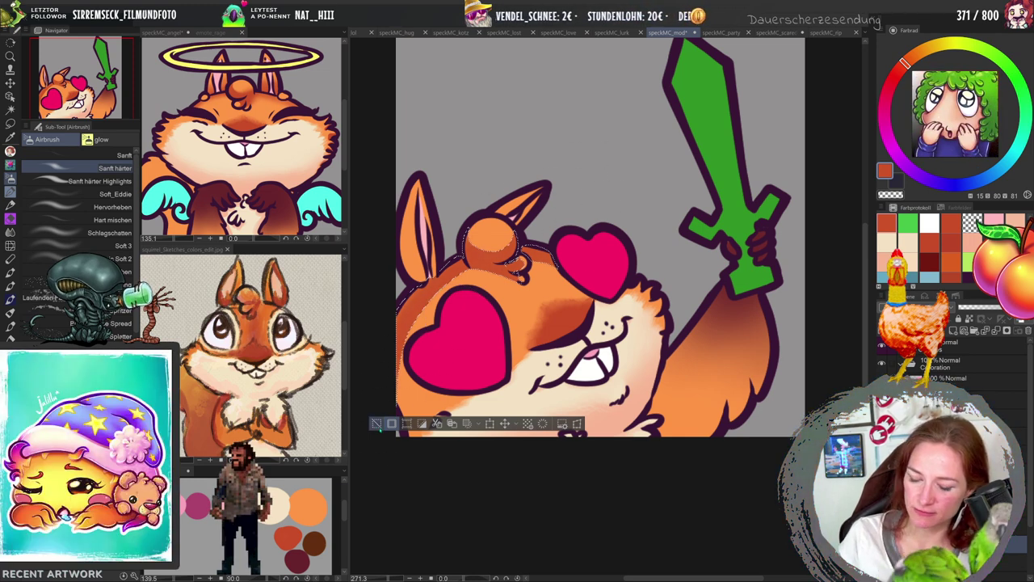
# Clear the selection, then lasso both ears of the mod squirrel and airbrush reddish-brown shading into them with Sanft härter.
pyautogui.click(377, 423)
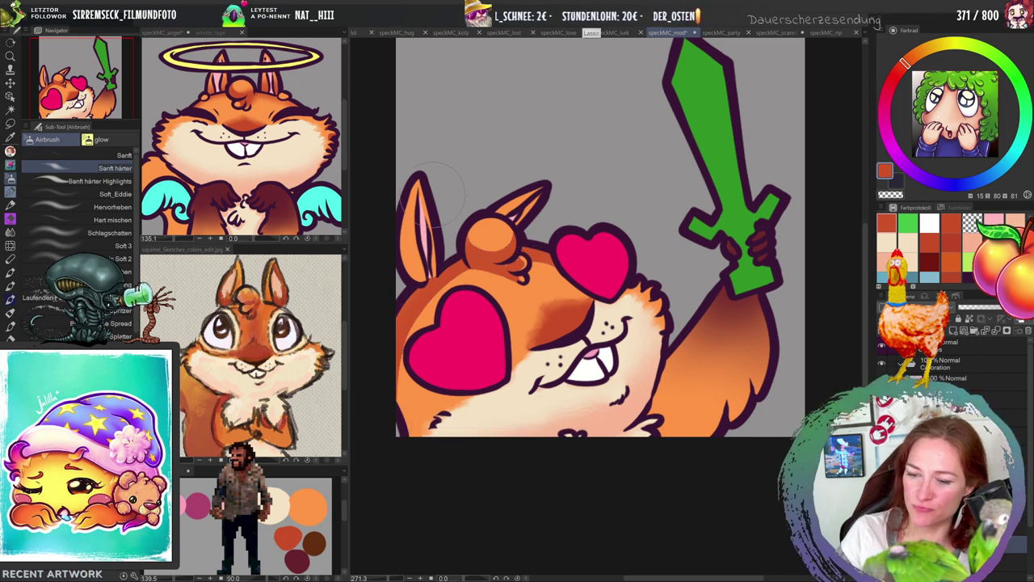
pyautogui.press('m')
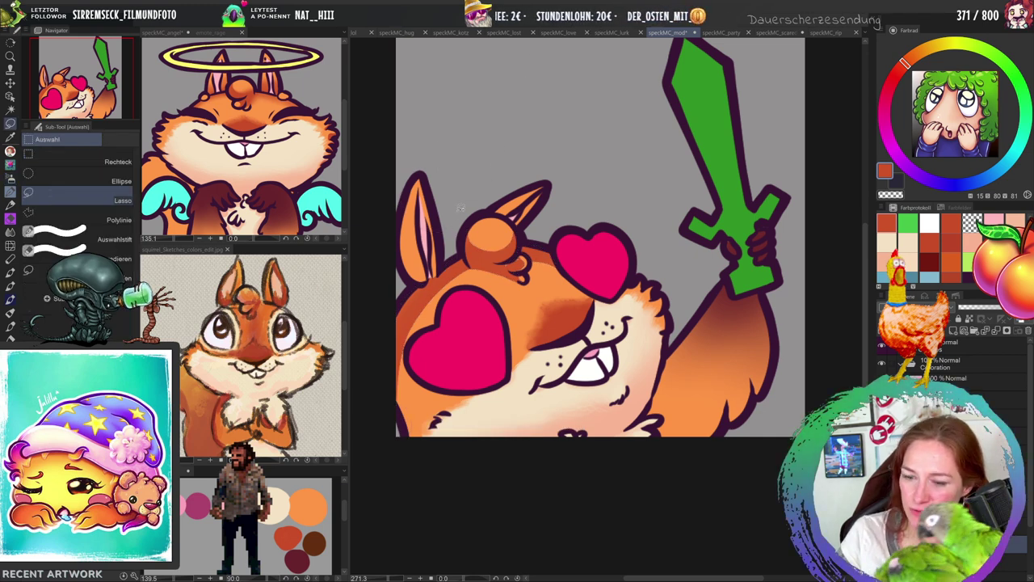
pyautogui.moveTo(430, 275)
pyautogui.mouseDown()
pyautogui.moveTo(401, 256)
pyautogui.moveTo(417, 173)
pyautogui.moveTo(434, 266)
pyautogui.mouseUp()
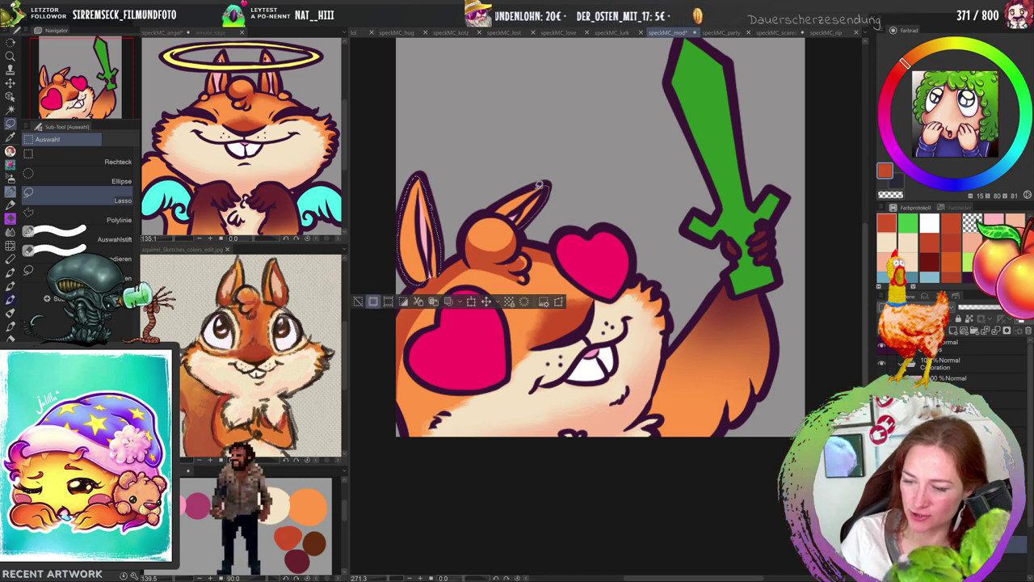
pyautogui.moveTo(501, 209); pyautogui.dragTo(523, 225)
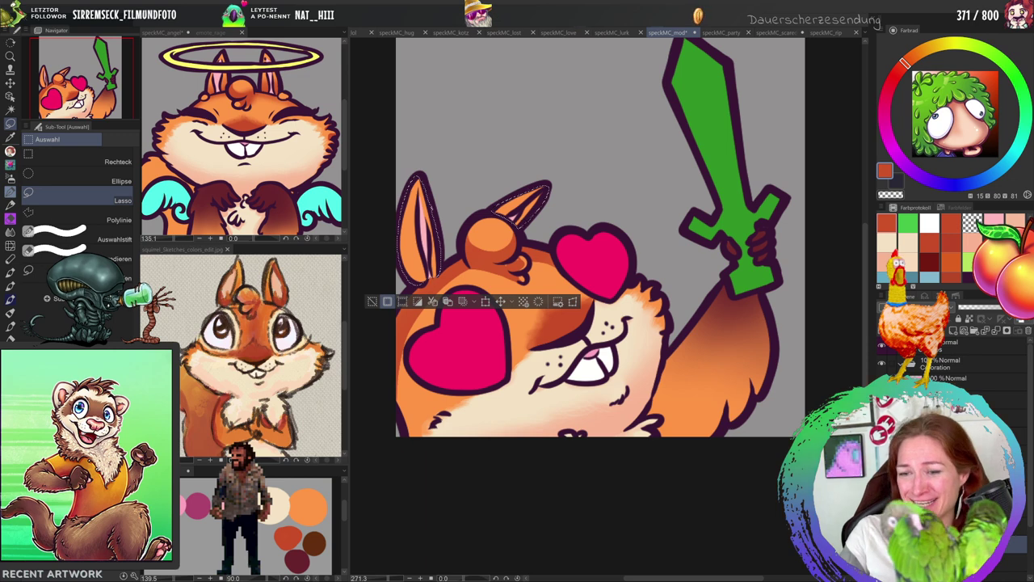
pyautogui.press('b')
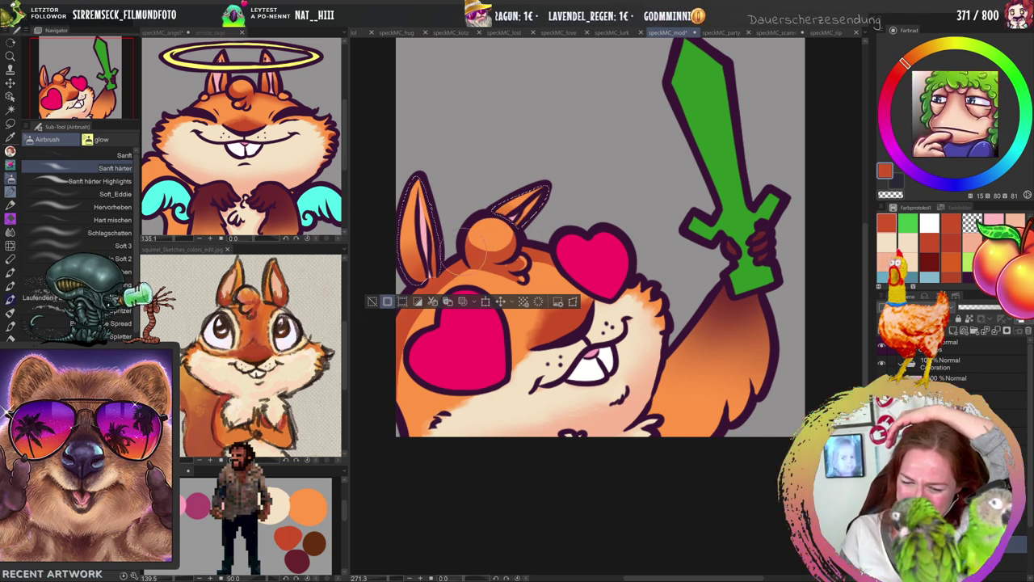
pyautogui.hotkey('ctrl', 'd')
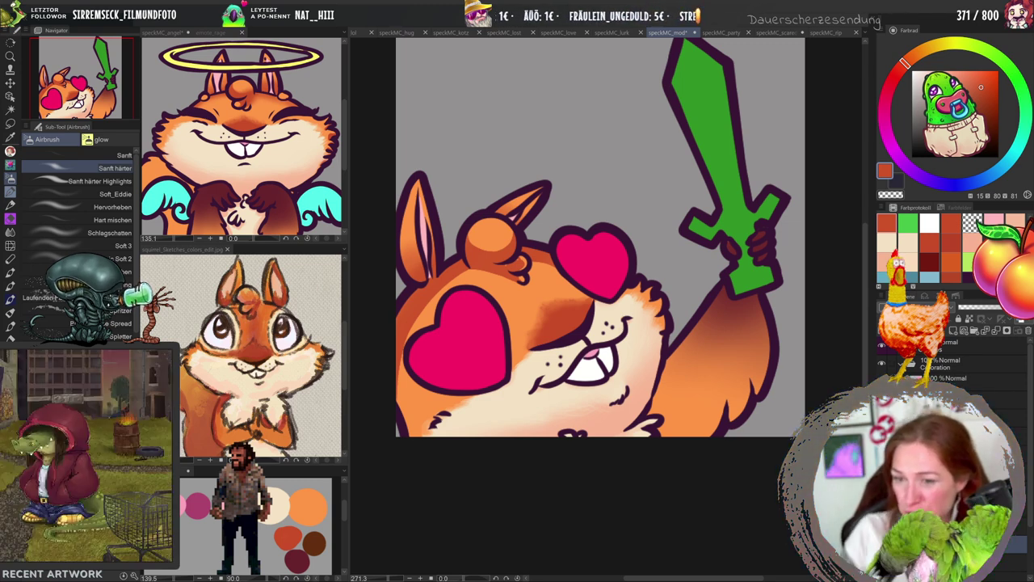
# Refine the mod squirrel's forehead and tail shading with G-Pen oStabi and Awesome Blender, save the emote, and switch to speckMC_party.
pyautogui.press('p')
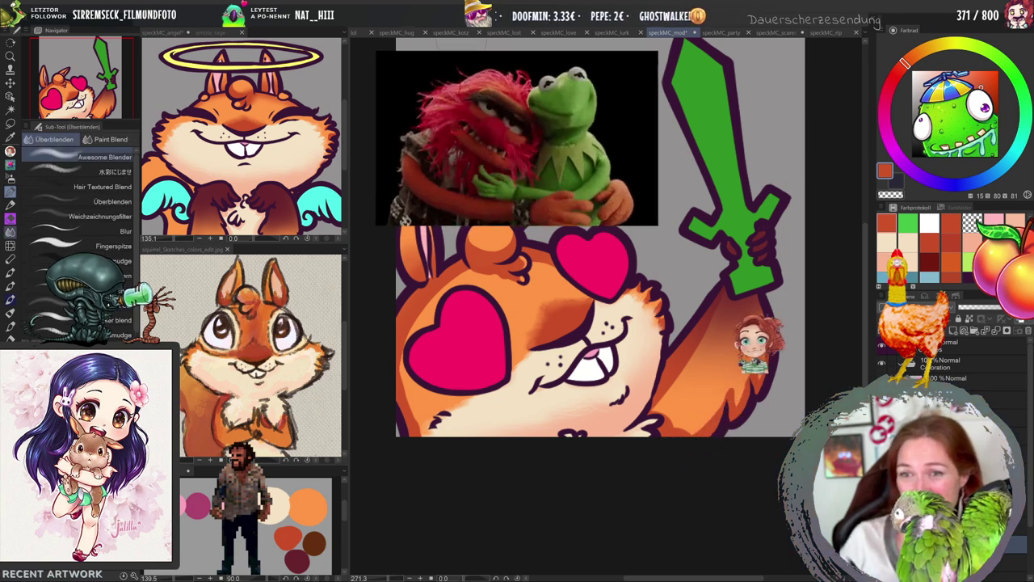
pyautogui.press('j')
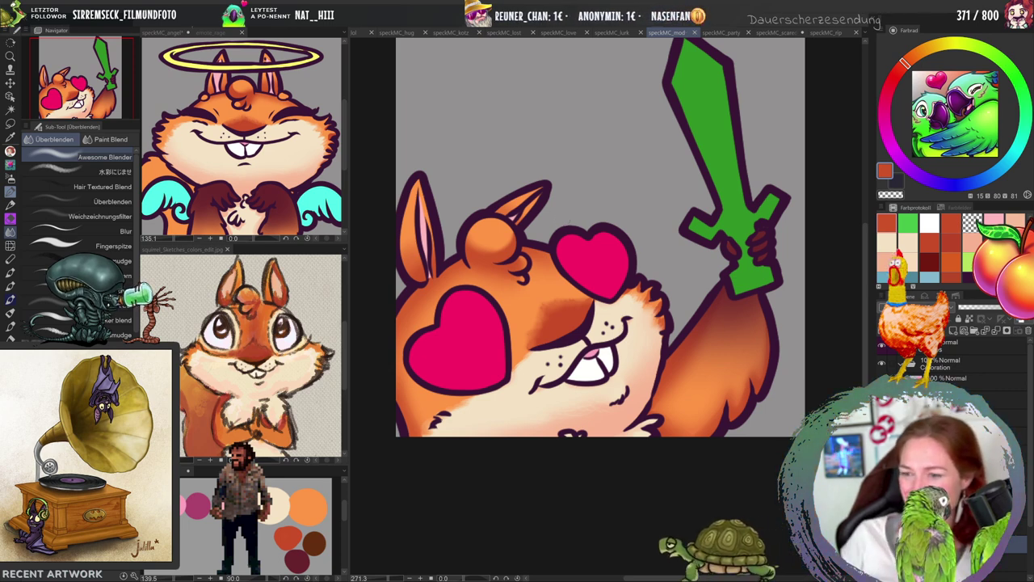
pyautogui.click(720, 33)
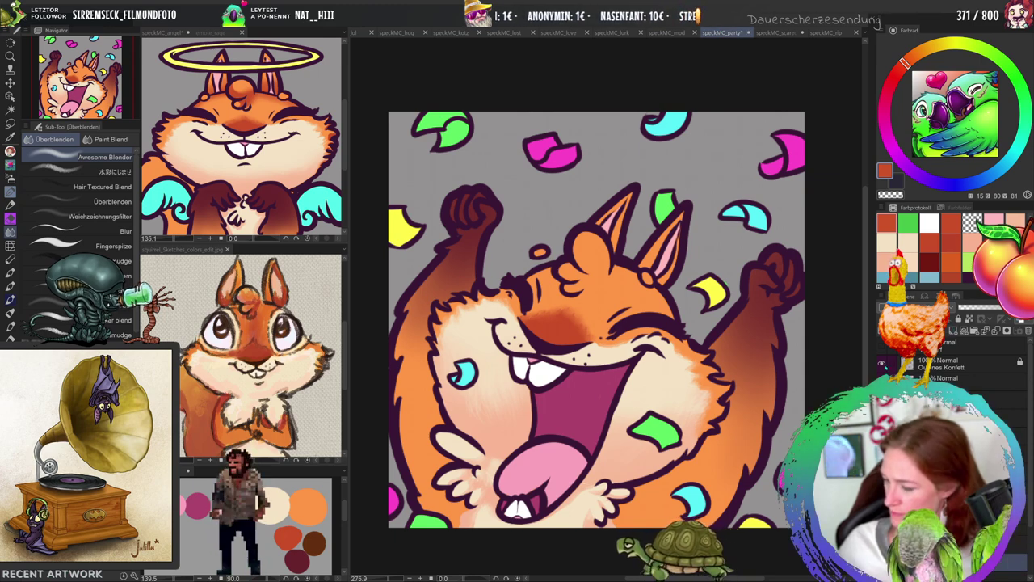
# Lasso the party squirrel's hair tuft, upper head edges and cheek fur, and airbrush reddish-brown shading into them with Sanft härter.
pyautogui.scroll(-1, 597, 315)
pyautogui.scroll(-2, 631, 230)
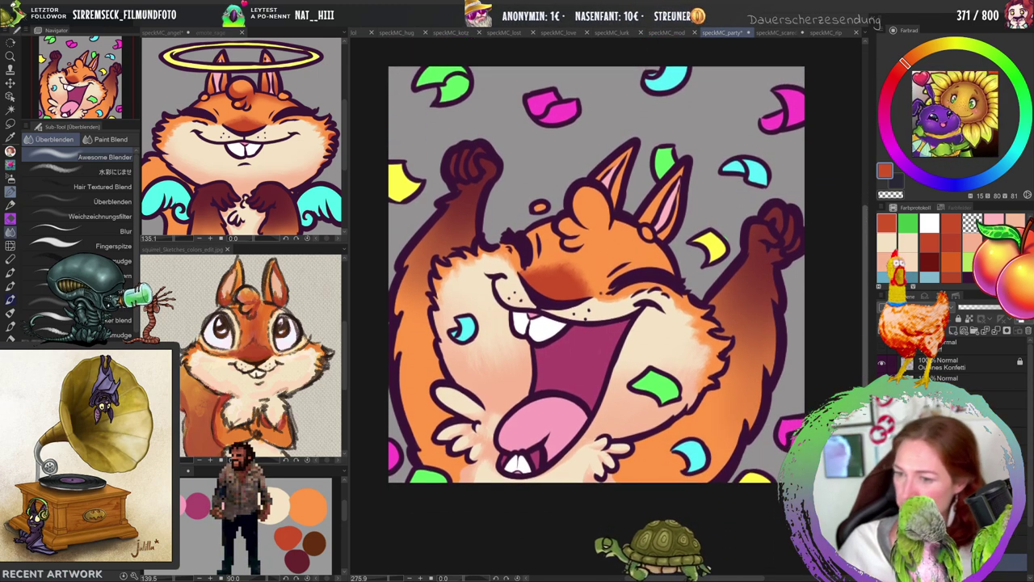
pyautogui.press('m')
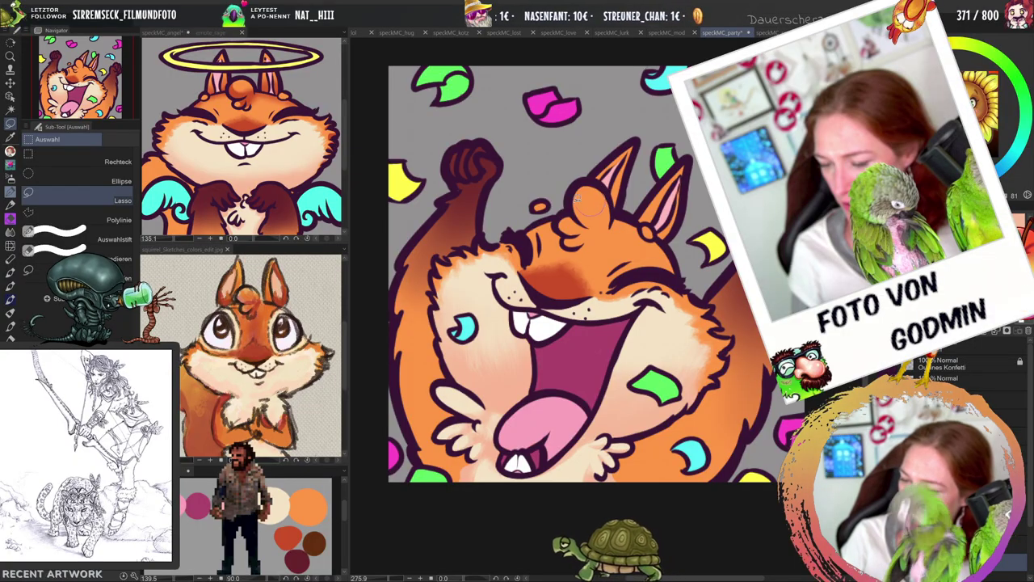
pyautogui.moveTo(611, 197); pyautogui.dragTo(570, 220)
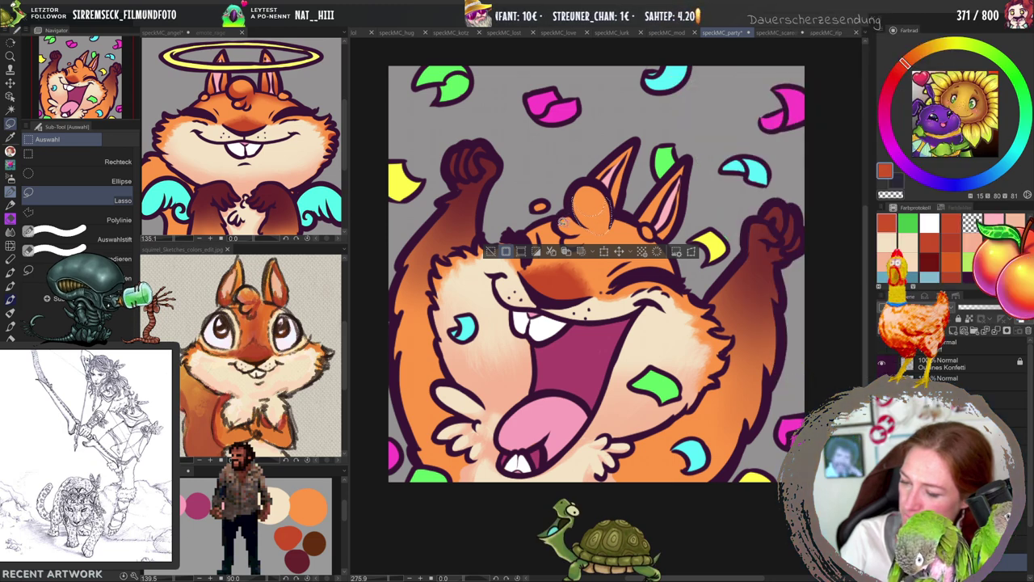
pyautogui.moveTo(575, 215); pyautogui.dragTo(570, 240)
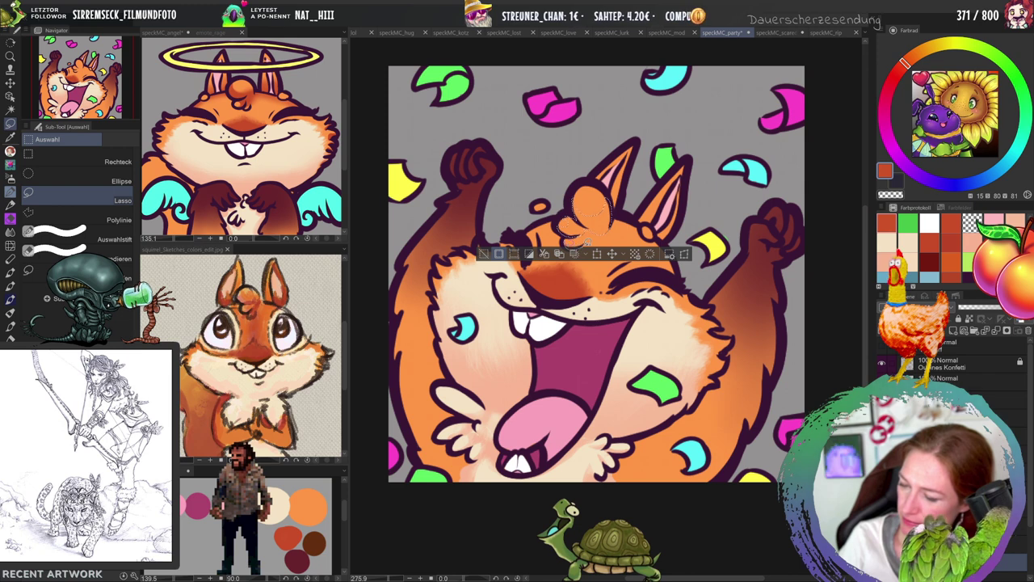
pyautogui.moveTo(576, 212)
pyautogui.mouseDown()
pyautogui.moveTo(650, 229)
pyautogui.moveTo(627, 222)
pyautogui.moveTo(586, 224)
pyautogui.moveTo(639, 235)
pyautogui.moveTo(676, 269)
pyautogui.moveTo(663, 236)
pyautogui.moveTo(638, 223)
pyautogui.moveTo(603, 218)
pyautogui.moveTo(530, 240)
pyautogui.moveTo(542, 220)
pyautogui.moveTo(557, 220)
pyautogui.moveTo(521, 251)
pyautogui.moveTo(509, 248)
pyautogui.moveTo(517, 240)
pyautogui.moveTo(503, 245)
pyautogui.moveTo(509, 236)
pyautogui.moveTo(517, 244)
pyautogui.moveTo(465, 246)
pyautogui.moveTo(447, 264)
pyautogui.moveTo(437, 256)
pyautogui.moveTo(449, 269)
pyautogui.moveTo(437, 267)
pyautogui.moveTo(436, 301)
pyautogui.mouseUp()
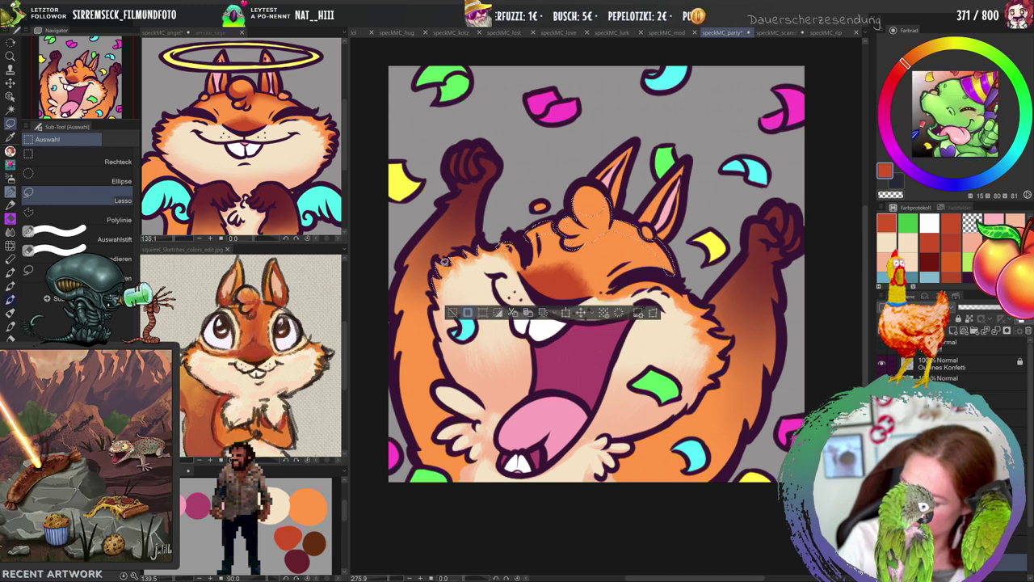
pyautogui.moveTo(722, 349)
pyautogui.mouseDown()
pyautogui.moveTo(715, 384)
pyautogui.moveTo(717, 338)
pyautogui.mouseUp()
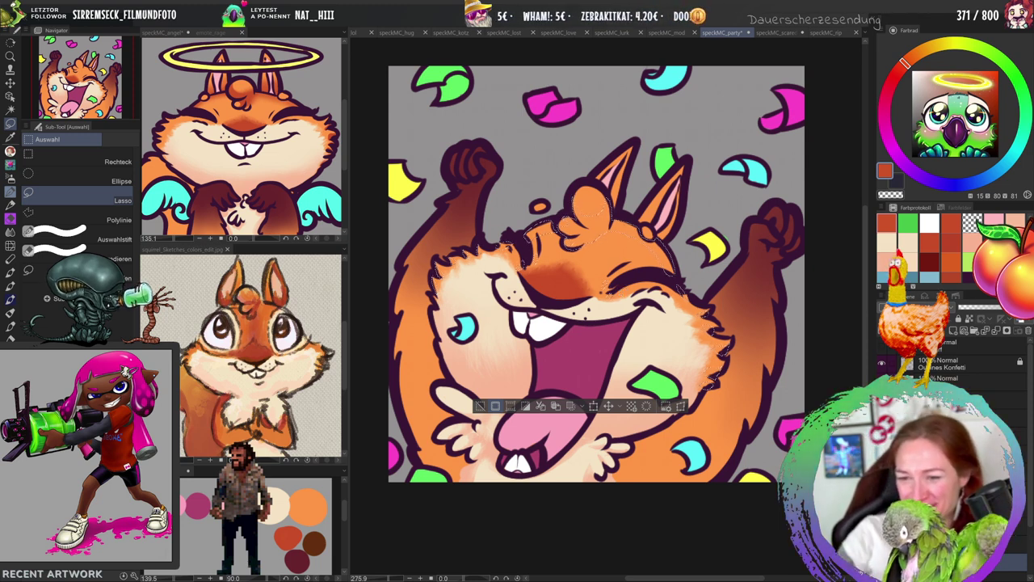
pyautogui.press('b')
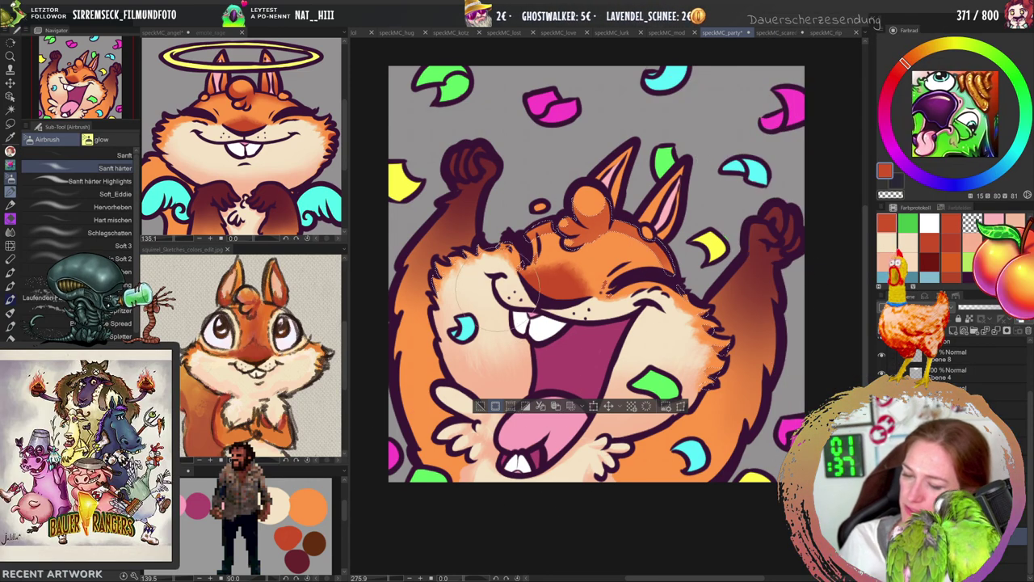
pyautogui.moveTo(751, 307); pyautogui.dragTo(717, 346)
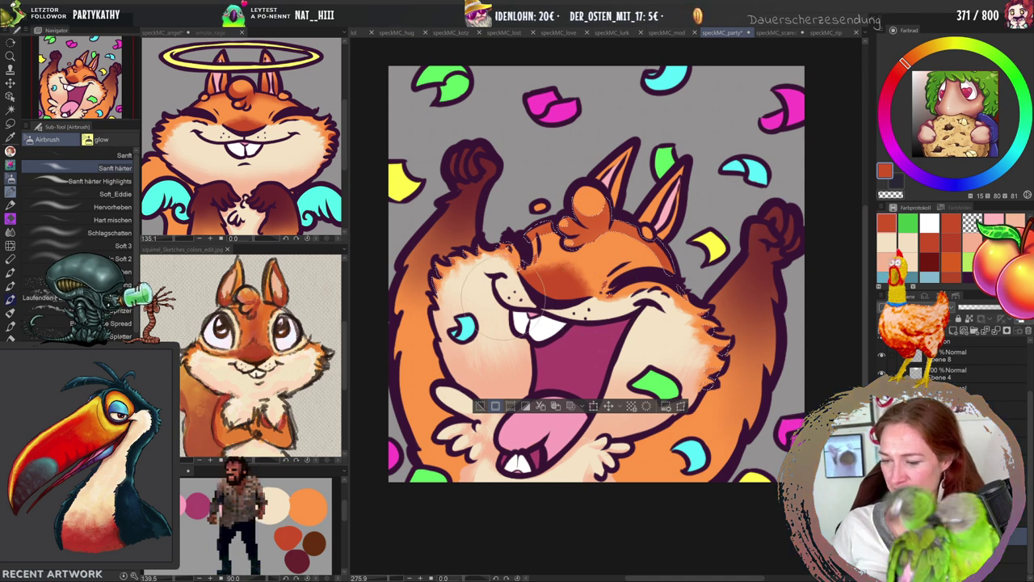
pyautogui.hotkey('ctrl', 'd')
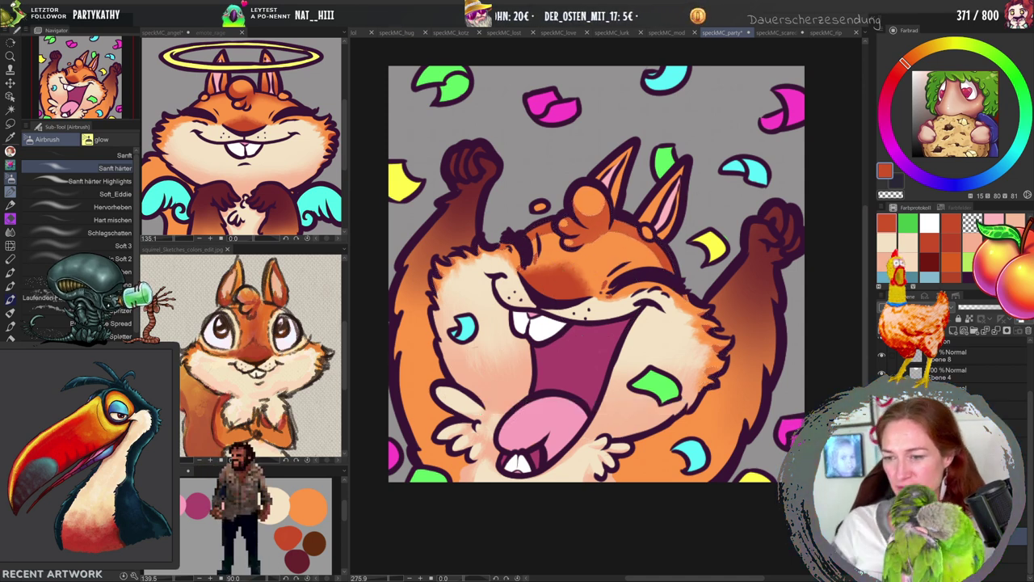
# Lasso both ears of the party squirrel, airbrush reddish-brown shading into their orange areas, and clear the selection.
pyautogui.press('m')
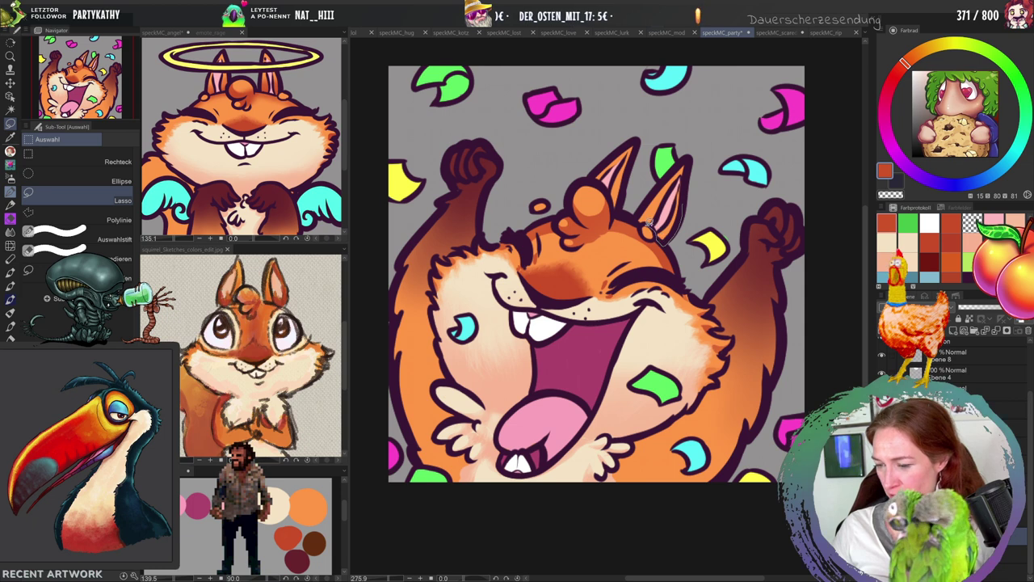
pyautogui.moveTo(647, 200)
pyautogui.mouseDown()
pyautogui.moveTo(687, 160)
pyautogui.moveTo(686, 187)
pyautogui.moveTo(623, 184)
pyautogui.moveTo(621, 208)
pyautogui.moveTo(592, 175)
pyautogui.moveTo(627, 146)
pyautogui.moveTo(624, 186)
pyautogui.mouseUp()
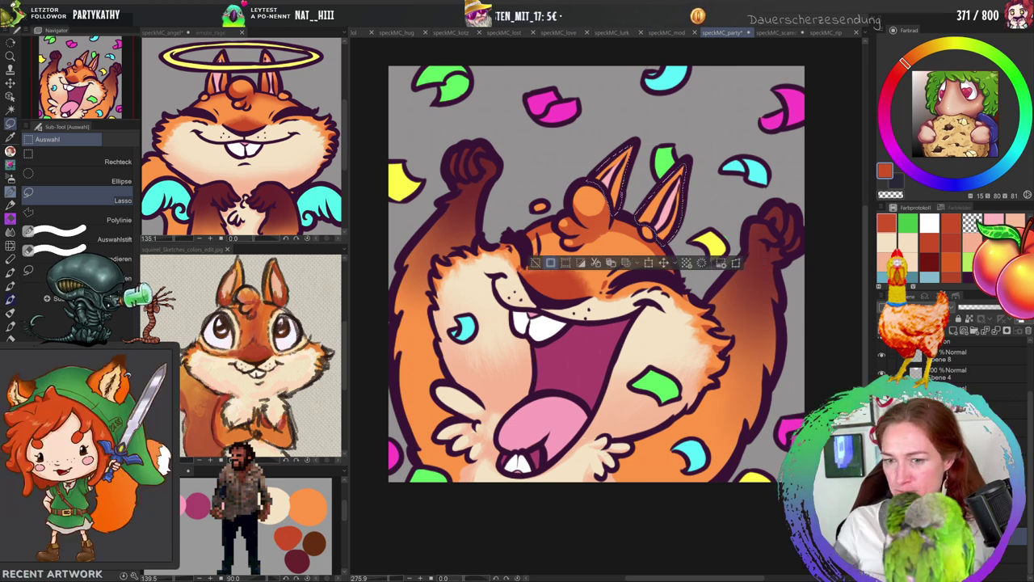
pyautogui.press('b')
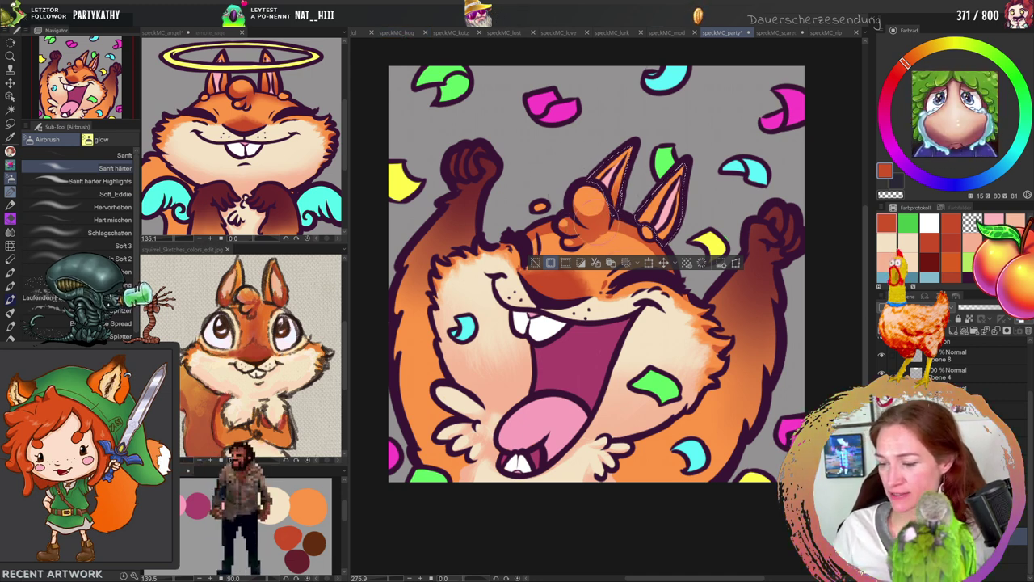
pyautogui.moveTo(614, 212)
pyautogui.mouseDown()
pyautogui.moveTo(593, 173)
pyautogui.moveTo(589, 239)
pyautogui.moveTo(643, 211)
pyautogui.mouseUp()
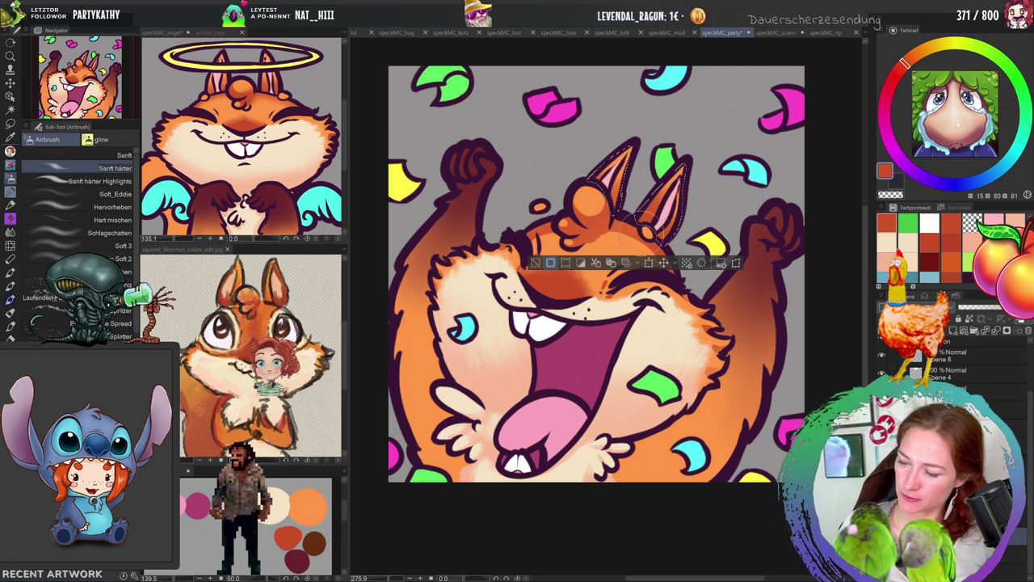
pyautogui.click(535, 264)
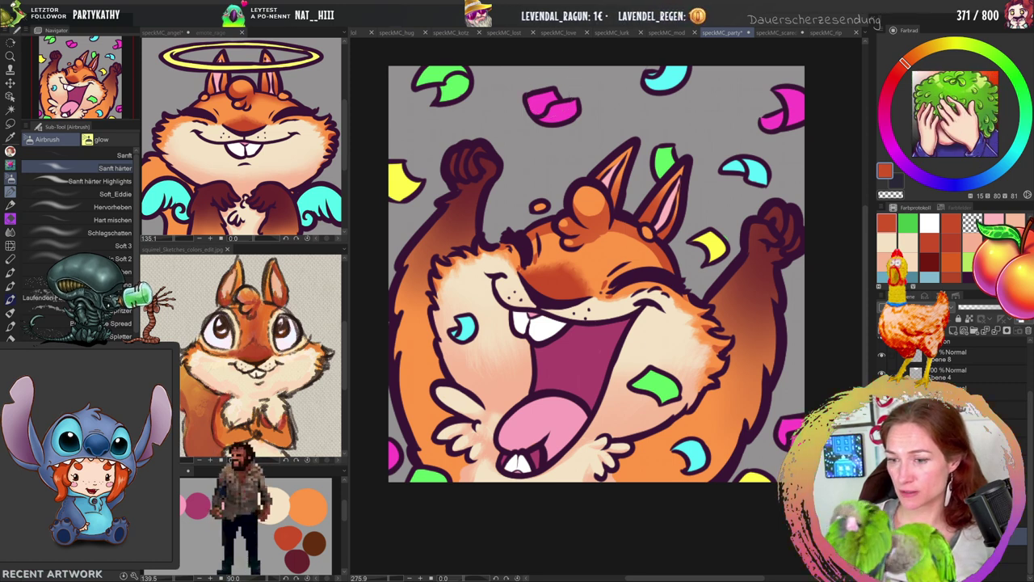
# Refine the party squirrel's head and body shading with G-Pen oStabi, soften it with Awesome Blender, and save the emote.
pyautogui.press('j')
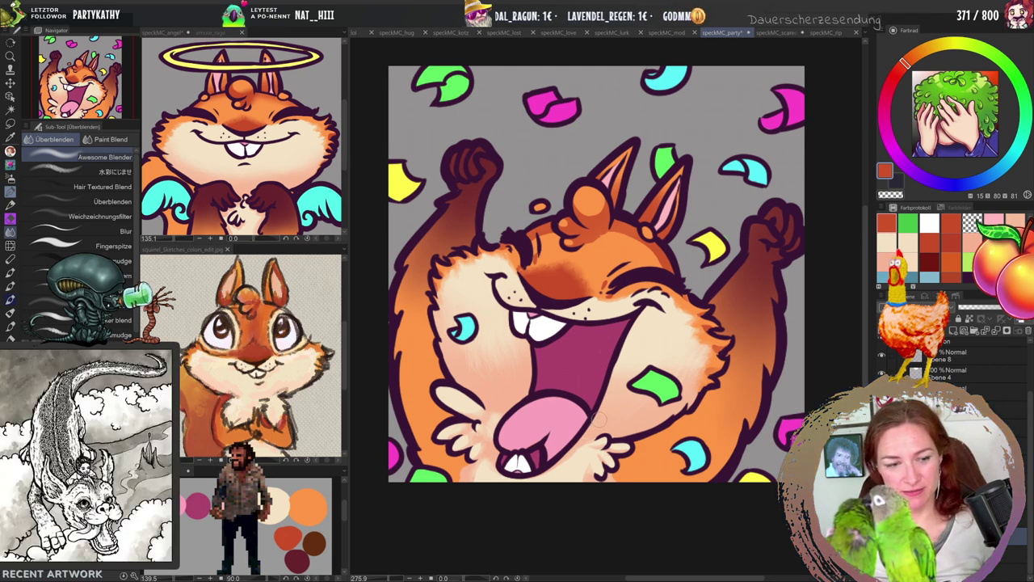
pyautogui.moveTo(597, 422); pyautogui.dragTo(557, 260)
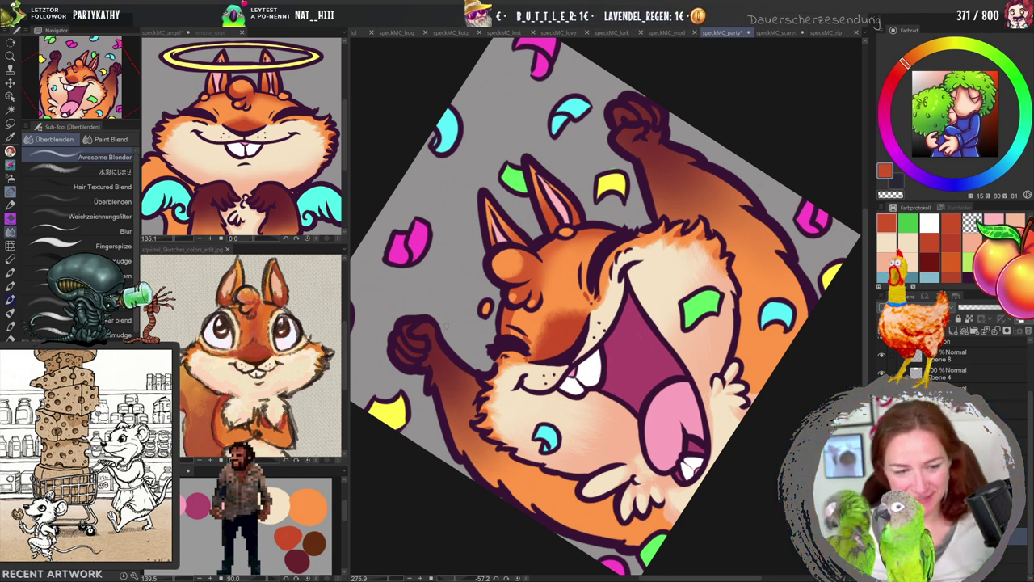
pyautogui.hotkey('ctrl', '@')
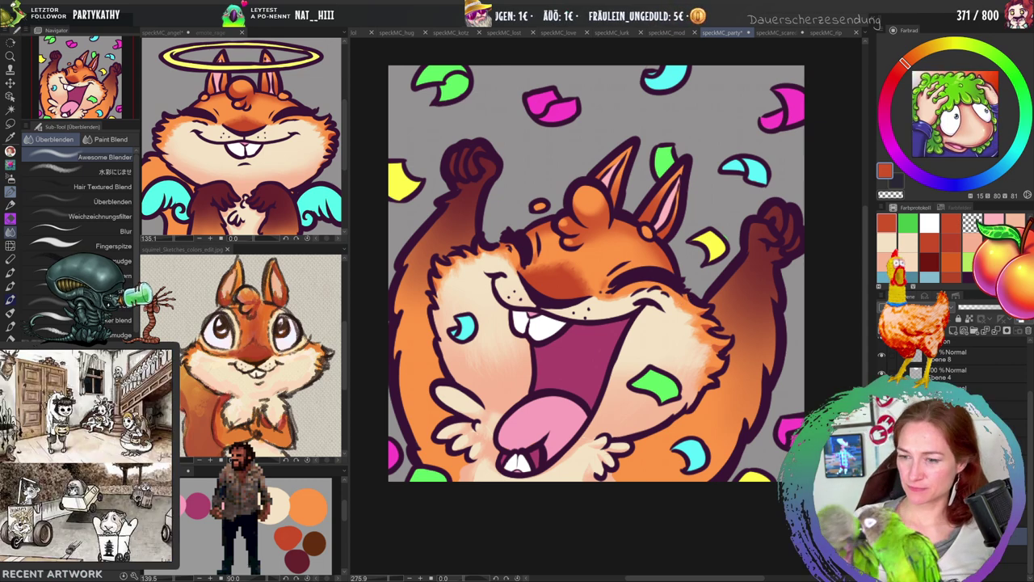
pyautogui.press('m')
pyautogui.press('p')
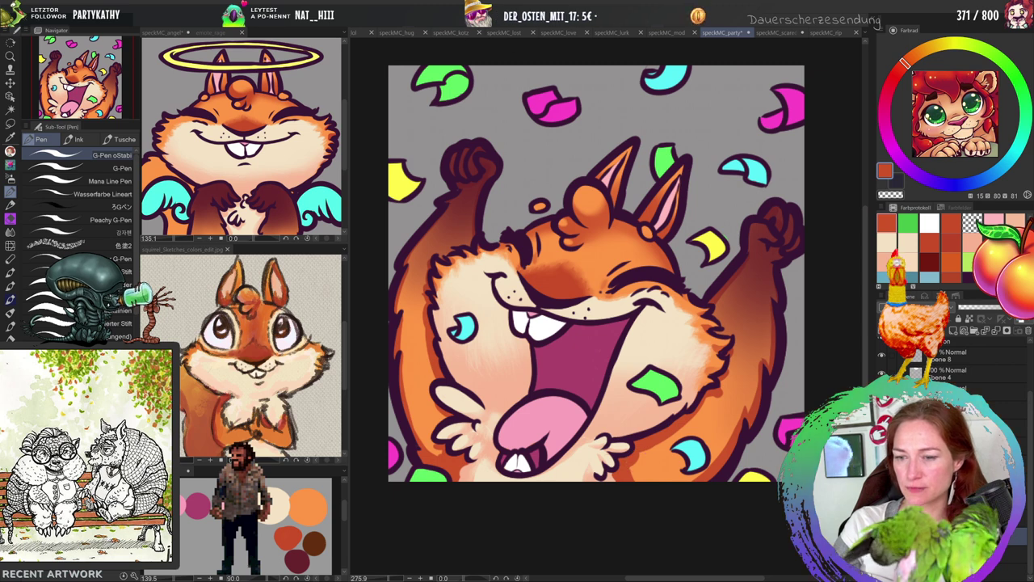
pyautogui.press('j')
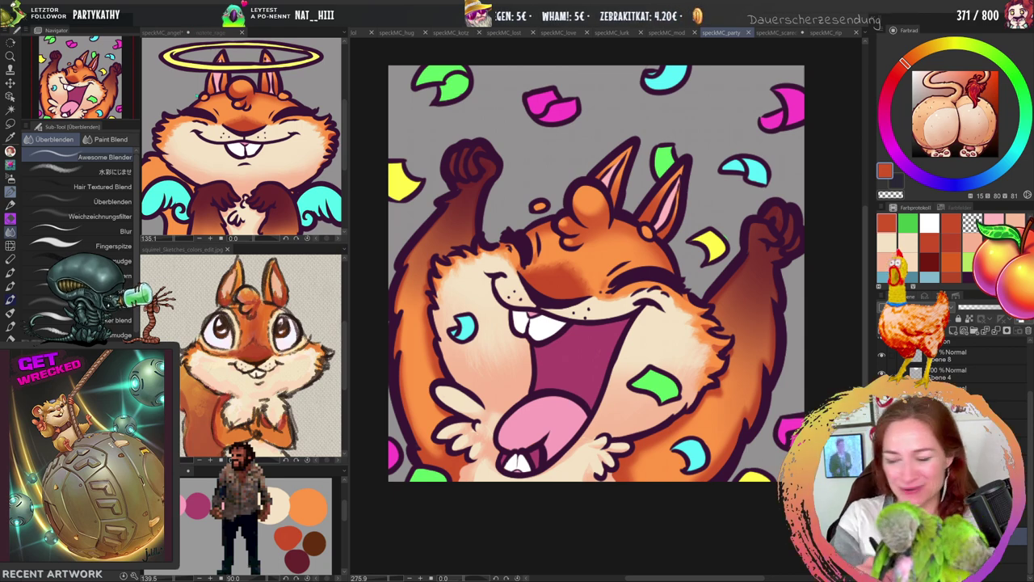
# Switch to the speckMC_scared document.
pyautogui.click(777, 32)
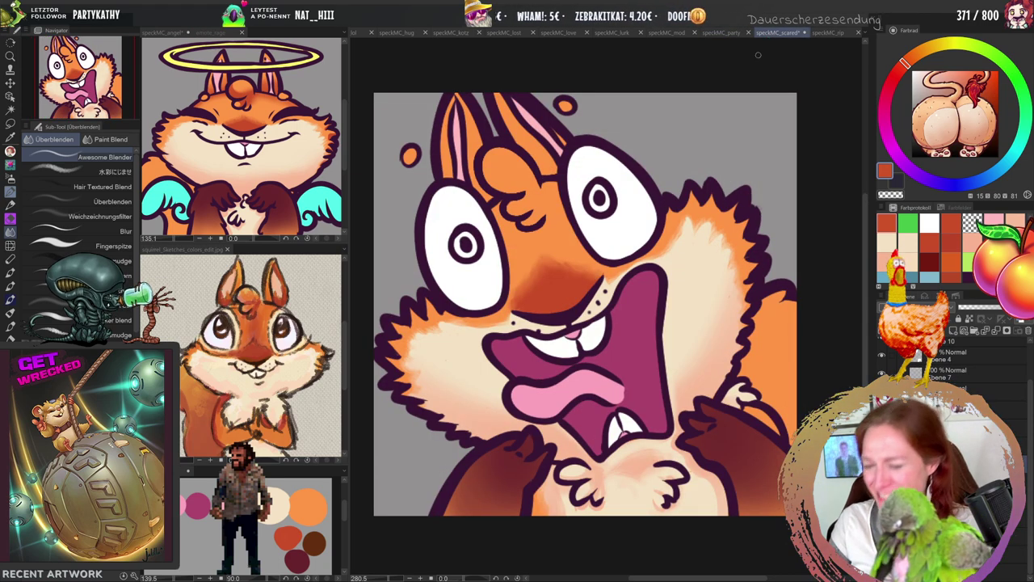
pyautogui.click(727, 33)
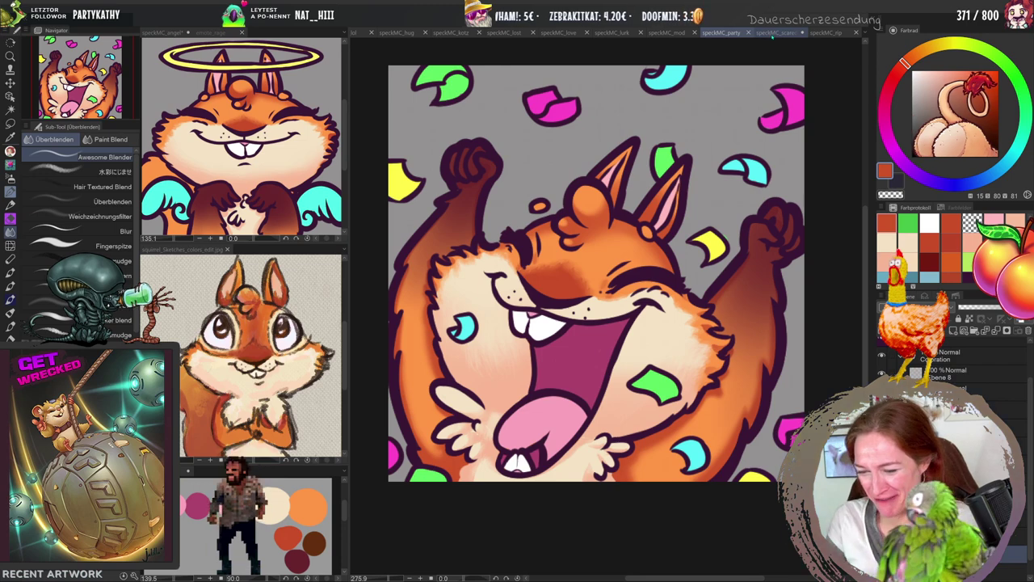
pyautogui.click(769, 34)
# Lasso the scared squirrel's hair tuft, the cheek edges beside both eyes, and the fur edges beside the arms and tail.
pyautogui.press('/')
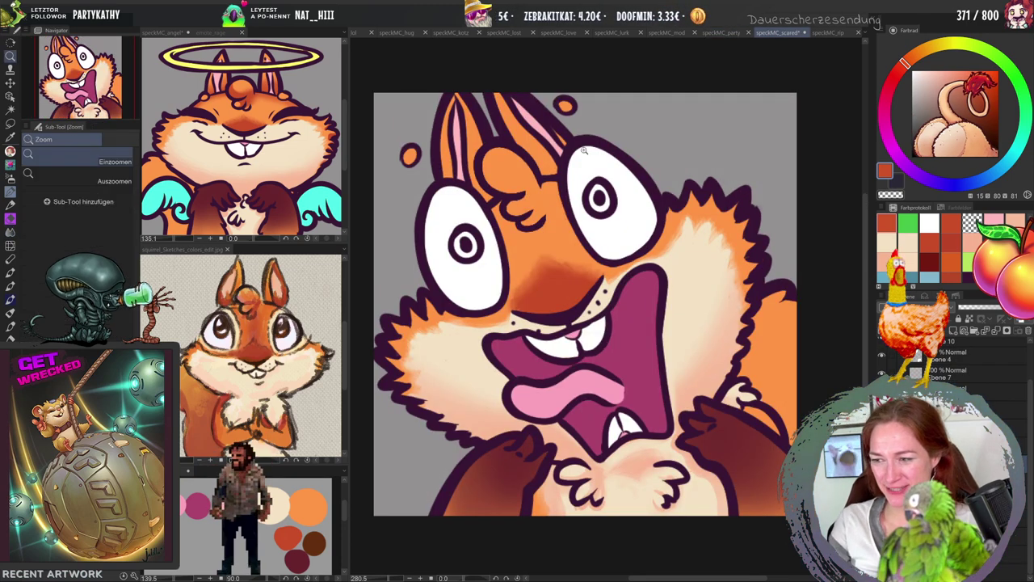
pyautogui.keyDown('alt'); pyautogui.click(583, 151); pyautogui.keyUp('alt')
pyautogui.press('m')
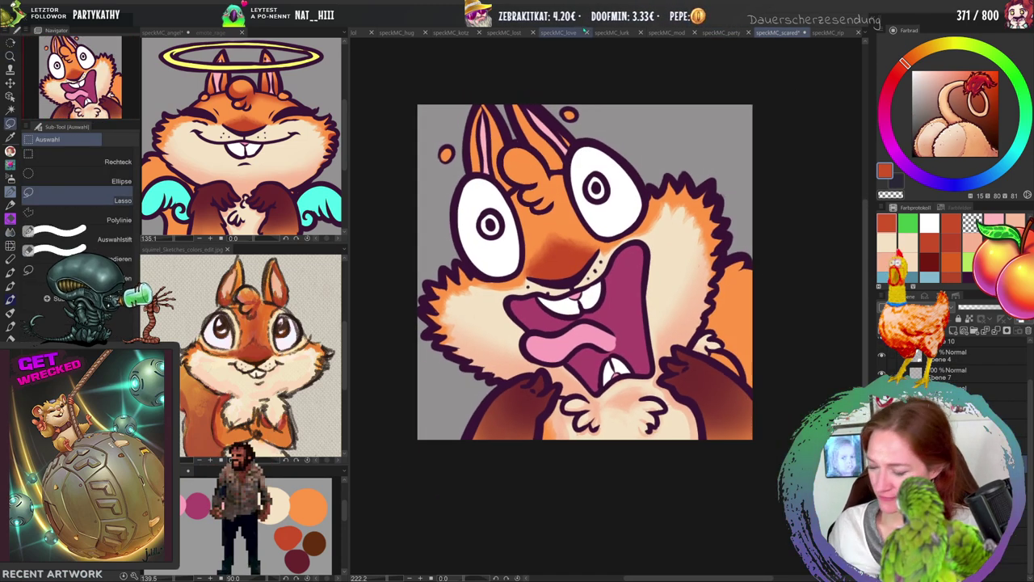
pyautogui.scroll(1, 715, 393)
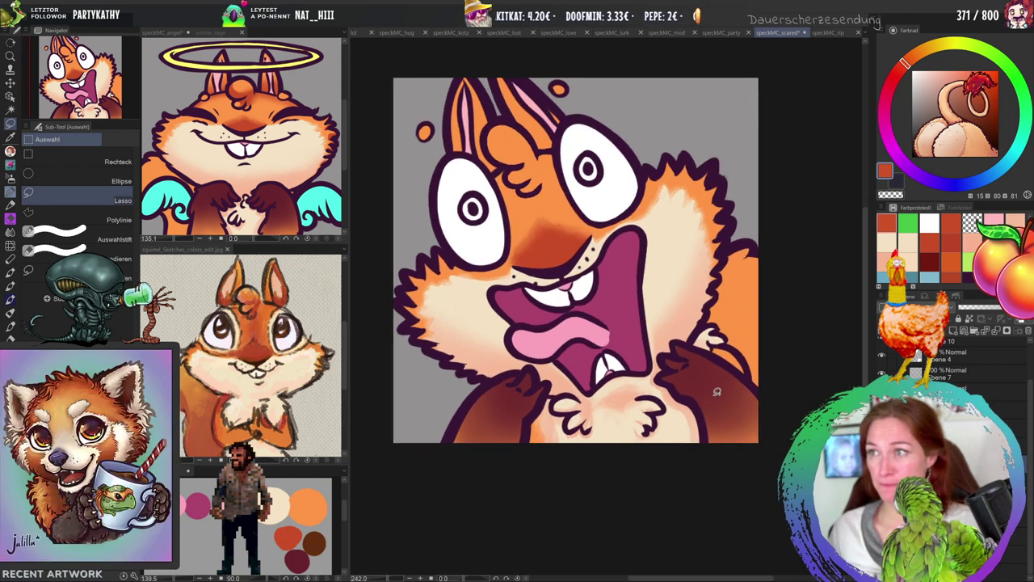
pyautogui.moveTo(719, 391); pyautogui.dragTo(709, 439)
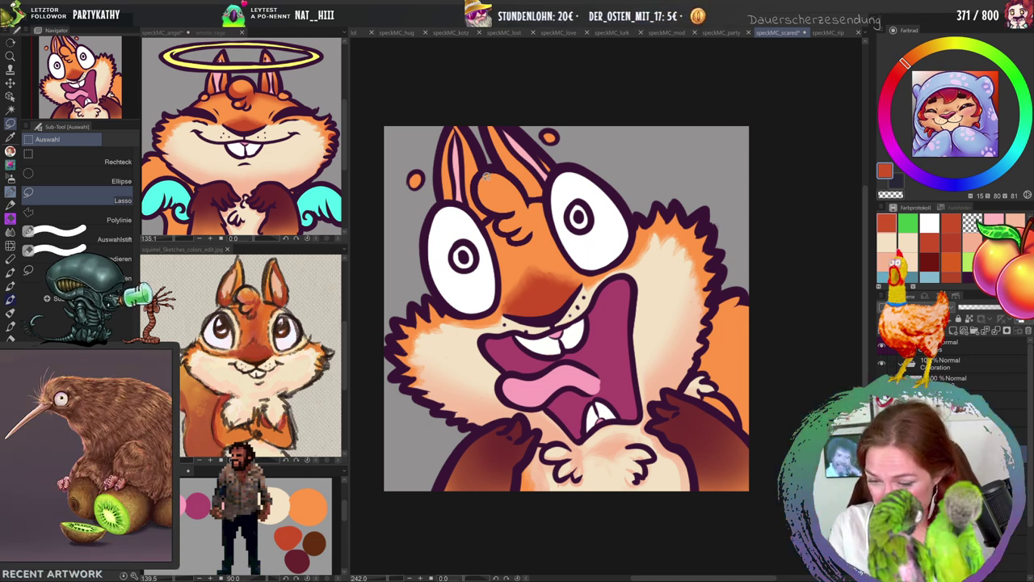
pyautogui.moveTo(511, 175)
pyautogui.mouseDown()
pyautogui.moveTo(533, 197)
pyautogui.moveTo(497, 214)
pyautogui.moveTo(490, 172)
pyautogui.moveTo(502, 187)
pyautogui.moveTo(493, 201)
pyautogui.moveTo(513, 194)
pyautogui.moveTo(504, 227)
pyautogui.mouseUp()
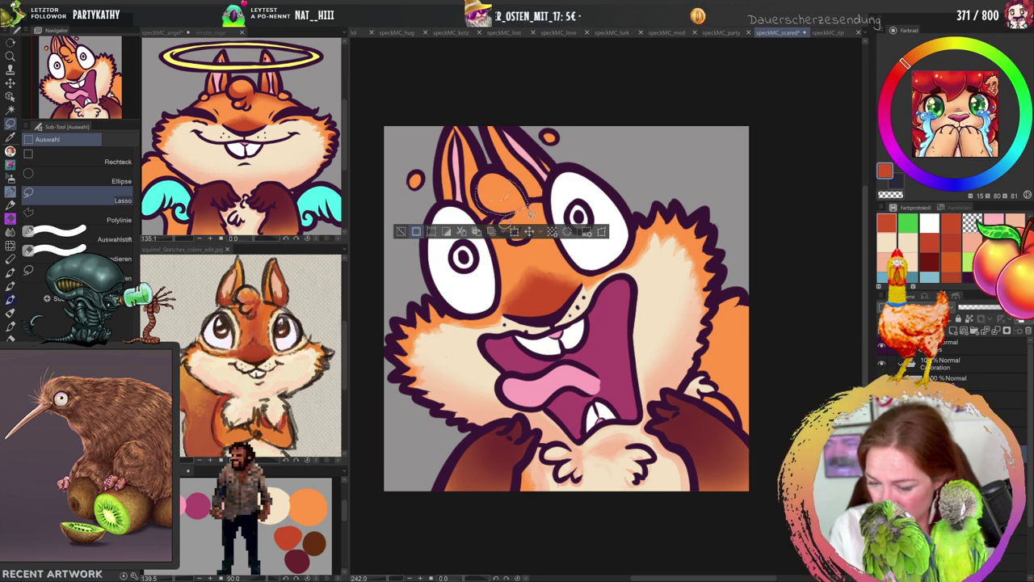
pyautogui.moveTo(522, 227)
pyautogui.mouseDown()
pyautogui.moveTo(530, 204)
pyautogui.moveTo(529, 235)
pyautogui.moveTo(515, 206)
pyautogui.moveTo(530, 236)
pyautogui.mouseUp()
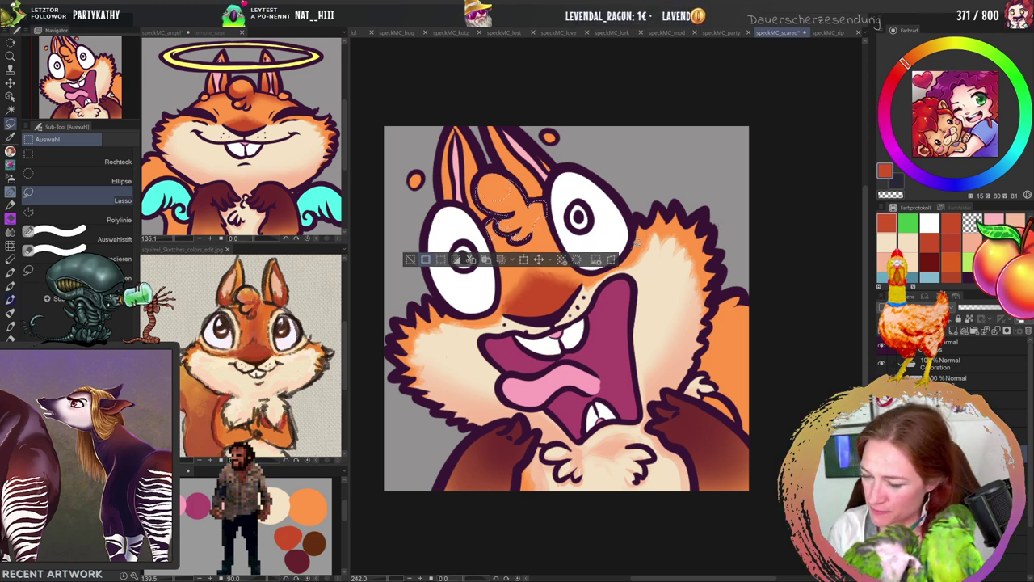
pyautogui.moveTo(638, 234)
pyautogui.mouseDown()
pyautogui.moveTo(456, 313)
pyautogui.moveTo(450, 307)
pyautogui.moveTo(457, 317)
pyautogui.mouseUp()
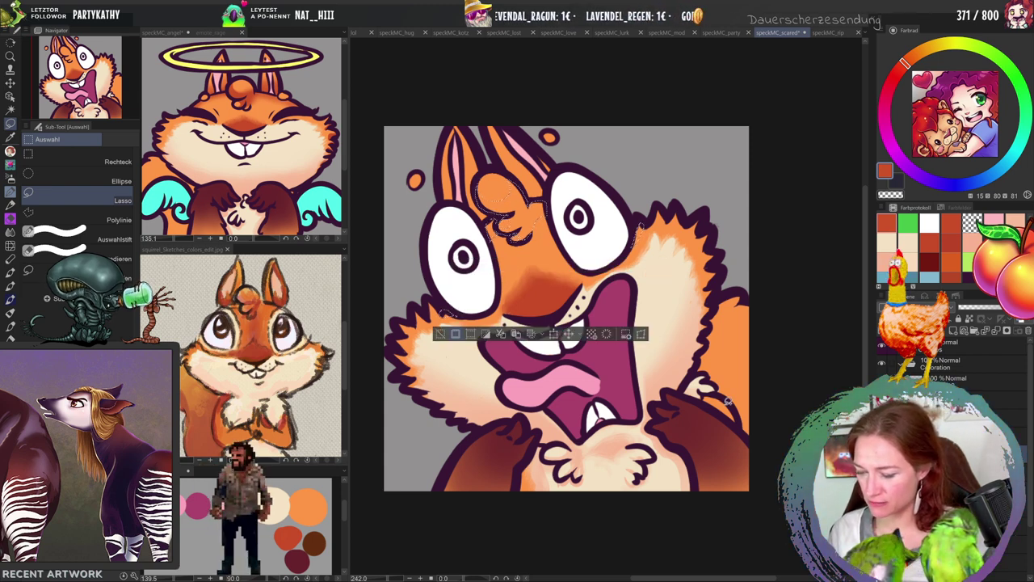
pyautogui.moveTo(728, 400); pyautogui.dragTo(734, 405)
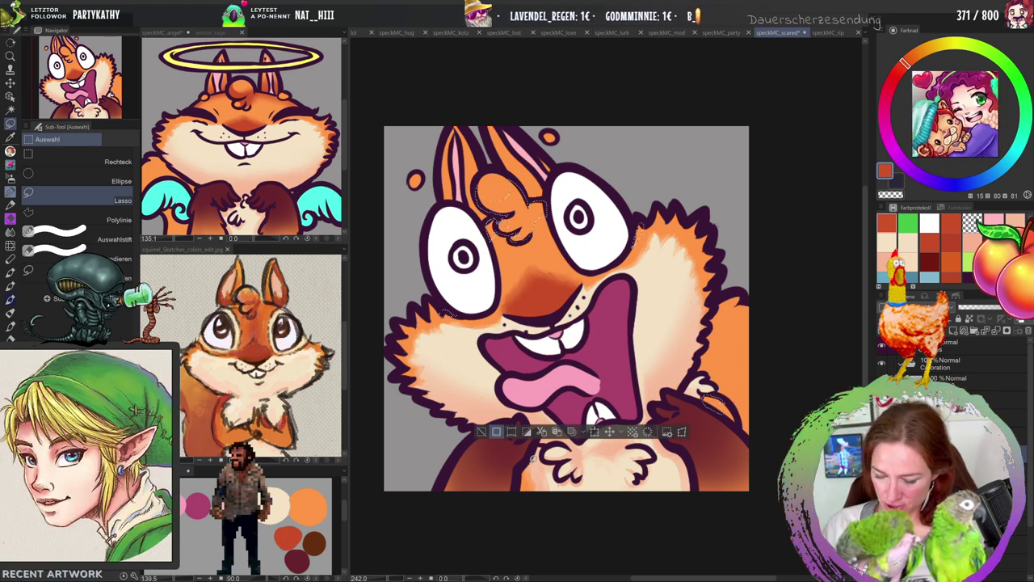
pyautogui.moveTo(543, 475)
pyautogui.mouseDown()
pyautogui.moveTo(526, 489)
pyautogui.moveTo(523, 519)
pyautogui.mouseUp()
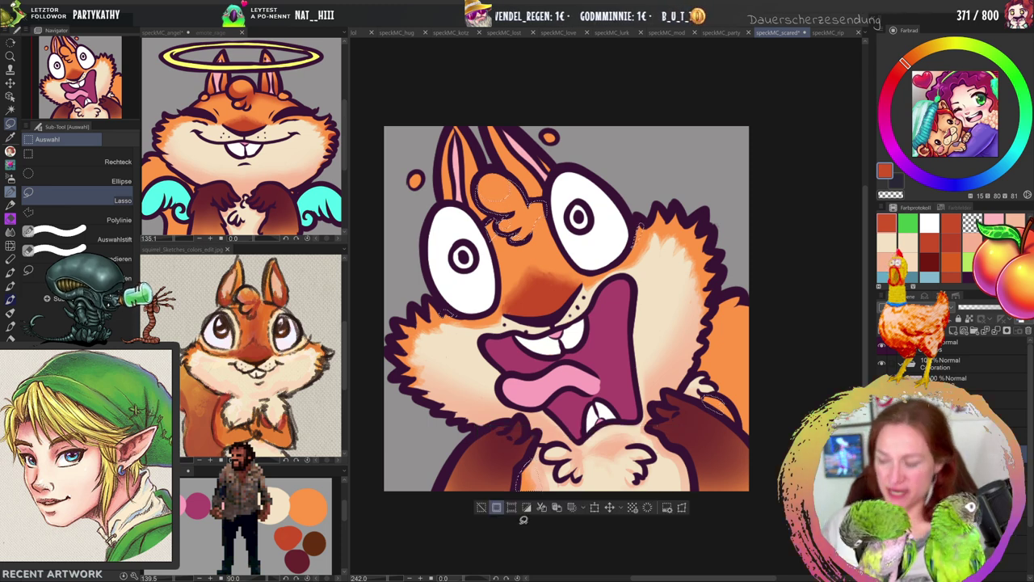
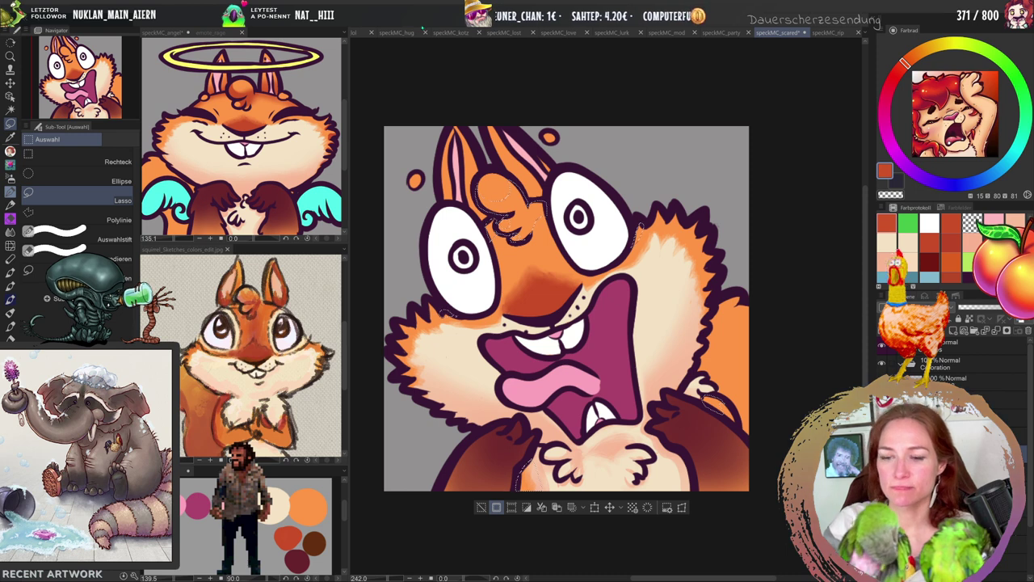
# Airbrush reddish-brown shading into the selected hair tuft and fur edges with Sanft härter, and clear the selection.
pyautogui.press('p')
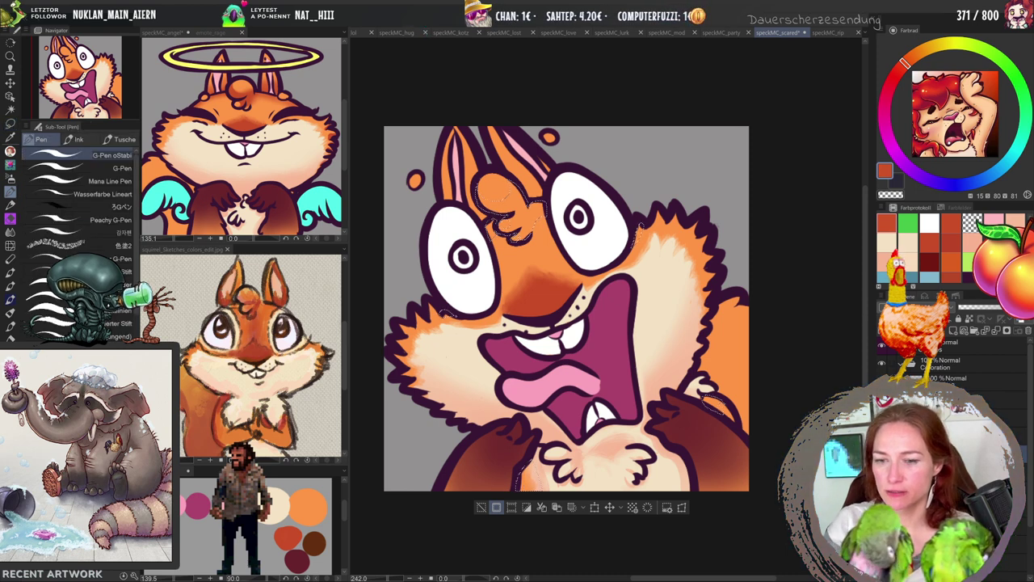
pyautogui.press('b')
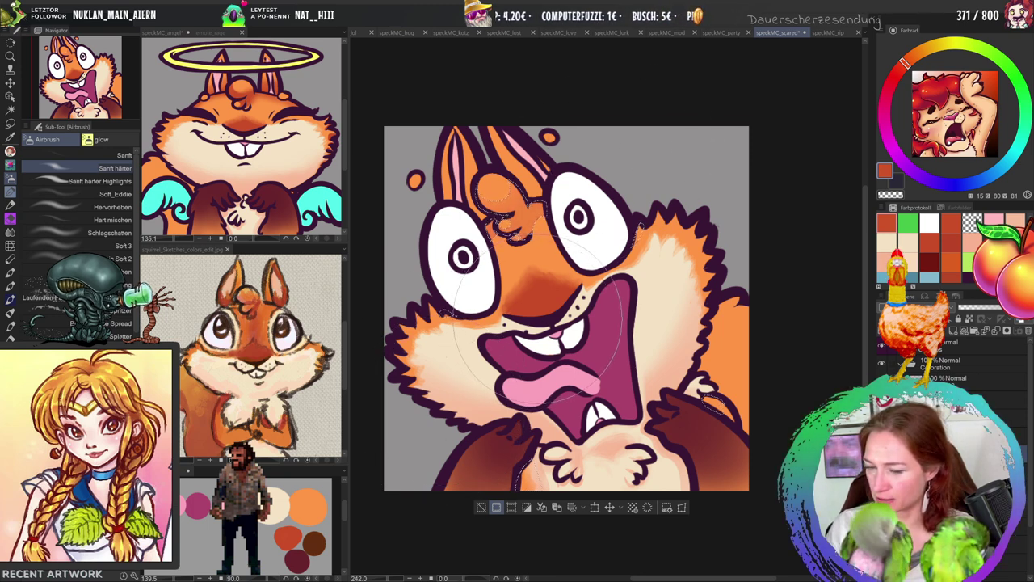
pyautogui.hotkey('ctrl', 'z')
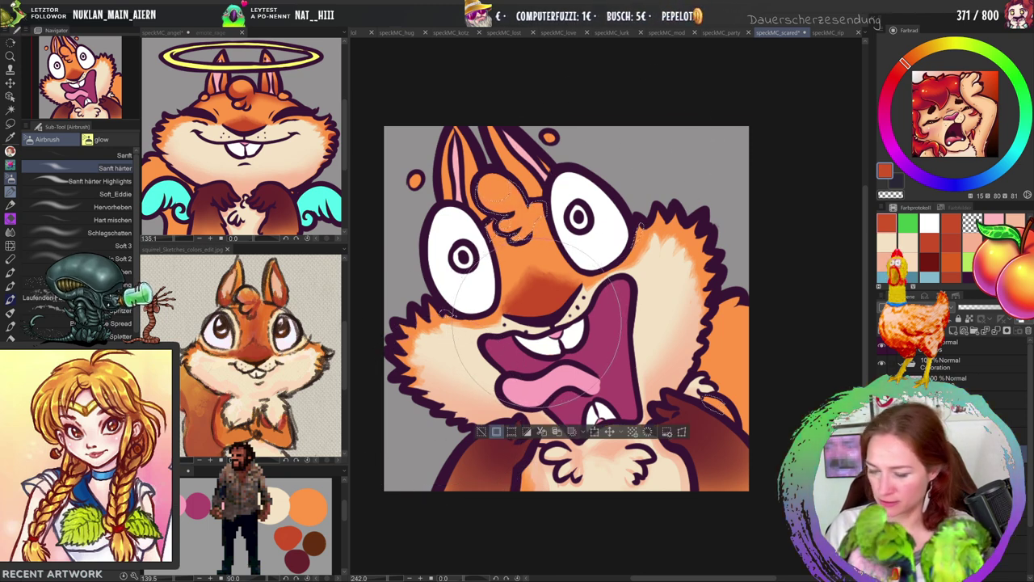
pyautogui.hotkey('ctrl', 'y')
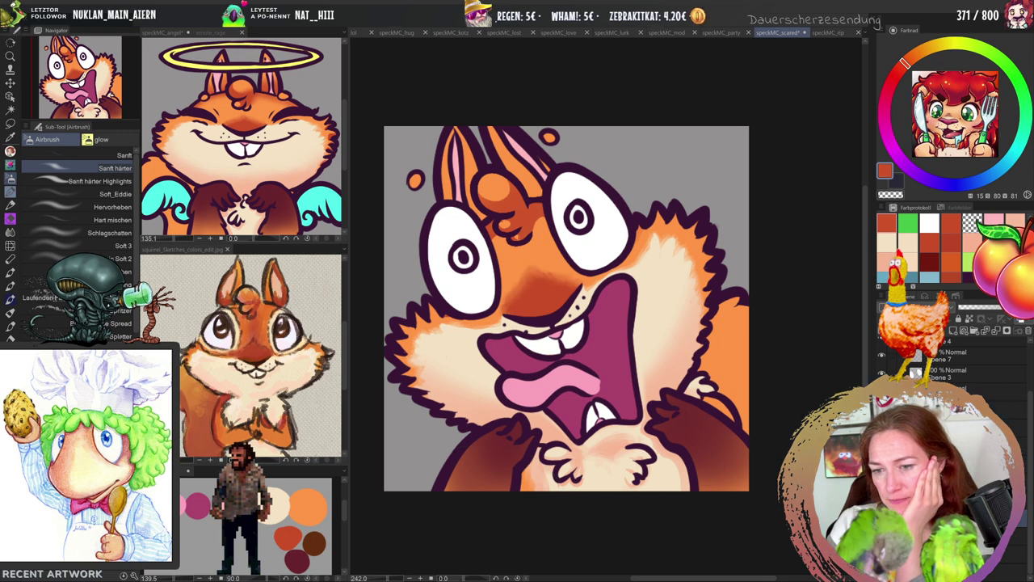
pyautogui.press('j')
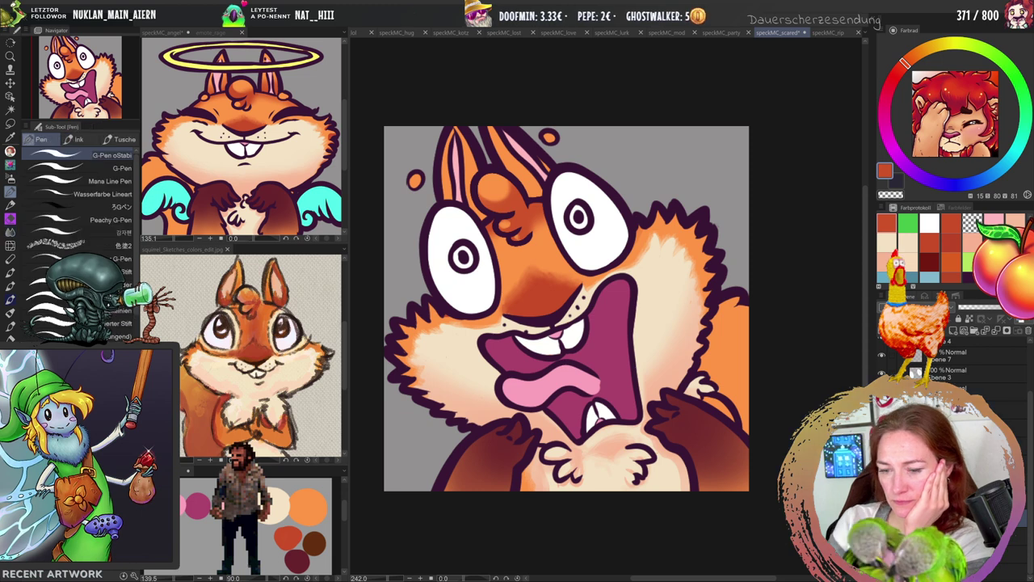
# Lasso the orange areas of both ears on the scared squirrel.
pyautogui.press('m')
pyautogui.moveTo(561, 165)
pyautogui.mouseDown()
pyautogui.moveTo(536, 198)
pyautogui.moveTo(487, 139)
pyautogui.moveTo(500, 98)
pyautogui.moveTo(556, 169)
pyautogui.mouseUp()
pyautogui.moveTo(488, 211)
pyautogui.mouseDown()
pyautogui.moveTo(445, 202)
pyautogui.moveTo(446, 129)
pyautogui.moveTo(465, 118)
pyautogui.moveTo(475, 150)
pyautogui.mouseUp()
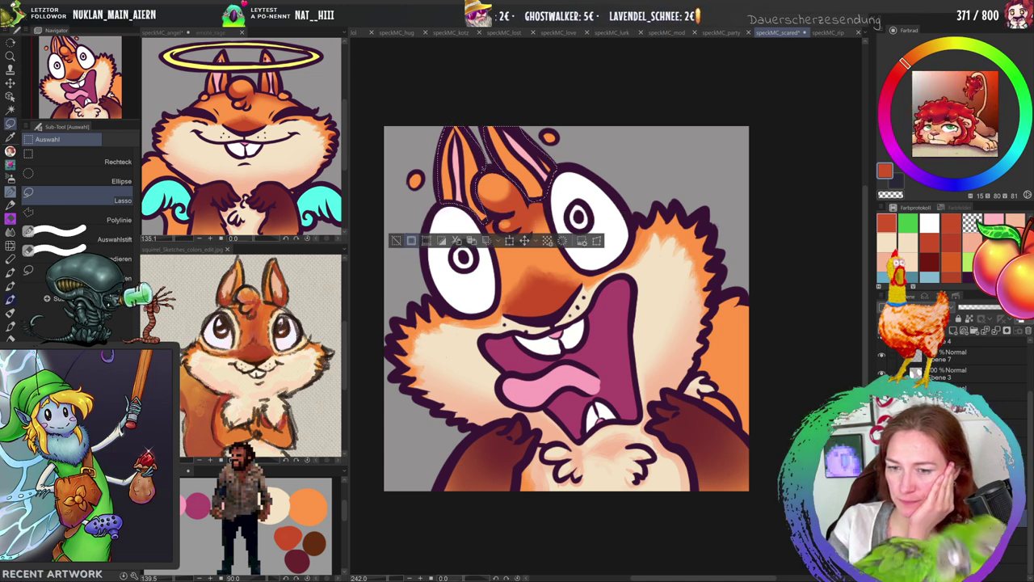
# Airbrush soft red-orange shading inside the selection around the hair tuft of the scared squirrel, and clear the selection.
pyautogui.press('b')
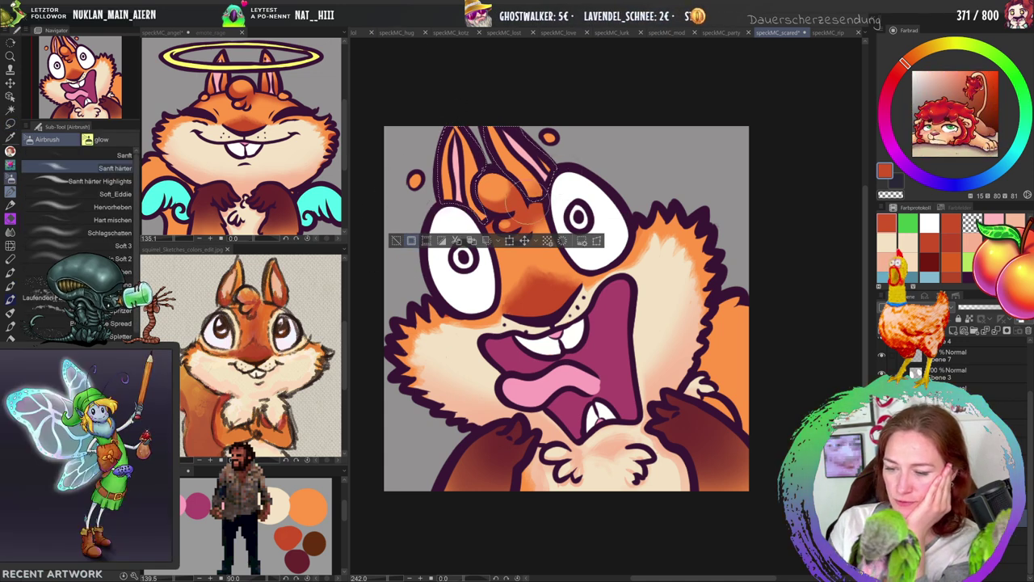
pyautogui.moveTo(521, 202)
pyautogui.mouseDown()
pyautogui.moveTo(533, 173)
pyautogui.moveTo(505, 174)
pyautogui.moveTo(533, 198)
pyautogui.moveTo(566, 174)
pyautogui.moveTo(525, 206)
pyautogui.moveTo(569, 166)
pyautogui.moveTo(521, 194)
pyautogui.moveTo(513, 173)
pyautogui.moveTo(503, 176)
pyautogui.moveTo(531, 204)
pyautogui.moveTo(517, 186)
pyautogui.moveTo(541, 158)
pyautogui.moveTo(561, 158)
pyautogui.moveTo(521, 192)
pyautogui.moveTo(485, 198)
pyautogui.moveTo(504, 218)
pyautogui.moveTo(477, 208)
pyautogui.moveTo(485, 217)
pyautogui.moveTo(461, 216)
pyautogui.moveTo(574, 186)
pyautogui.moveTo(457, 214)
pyautogui.moveTo(497, 194)
pyautogui.mouseUp()
pyautogui.hotkey('ctrl', 'd')
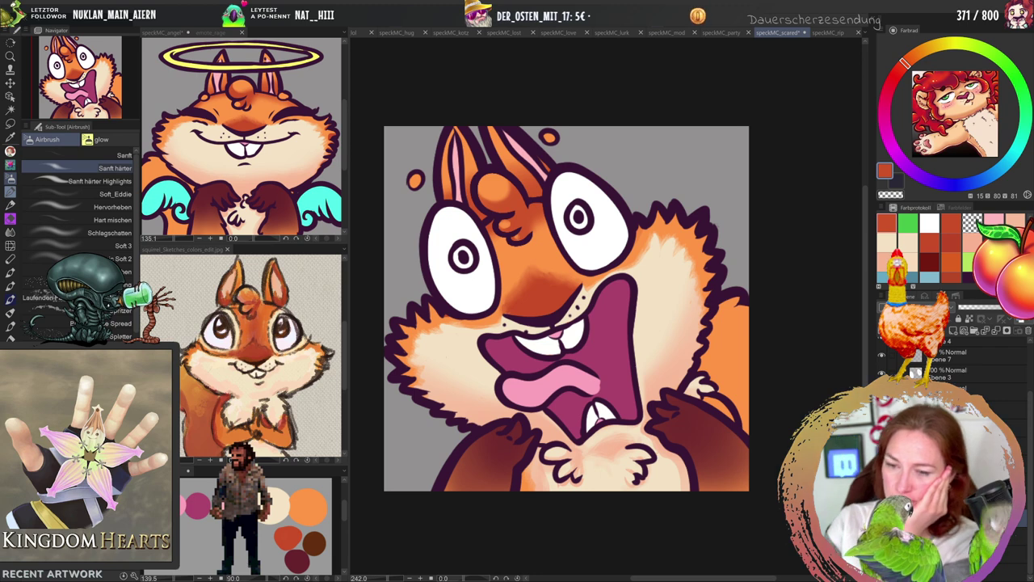
pyautogui.press('p')
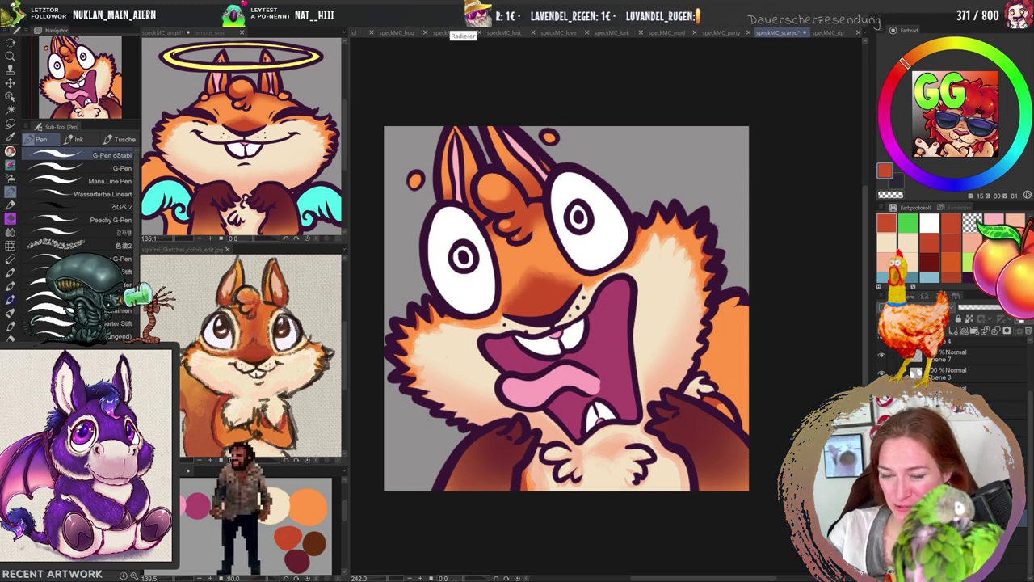
pyautogui.press('j')
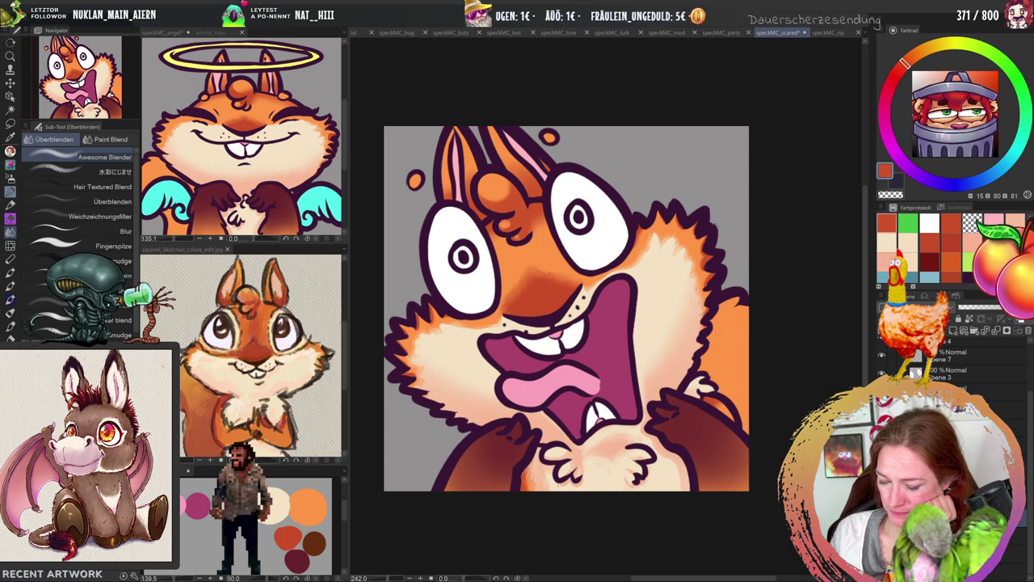
pyautogui.press('p')
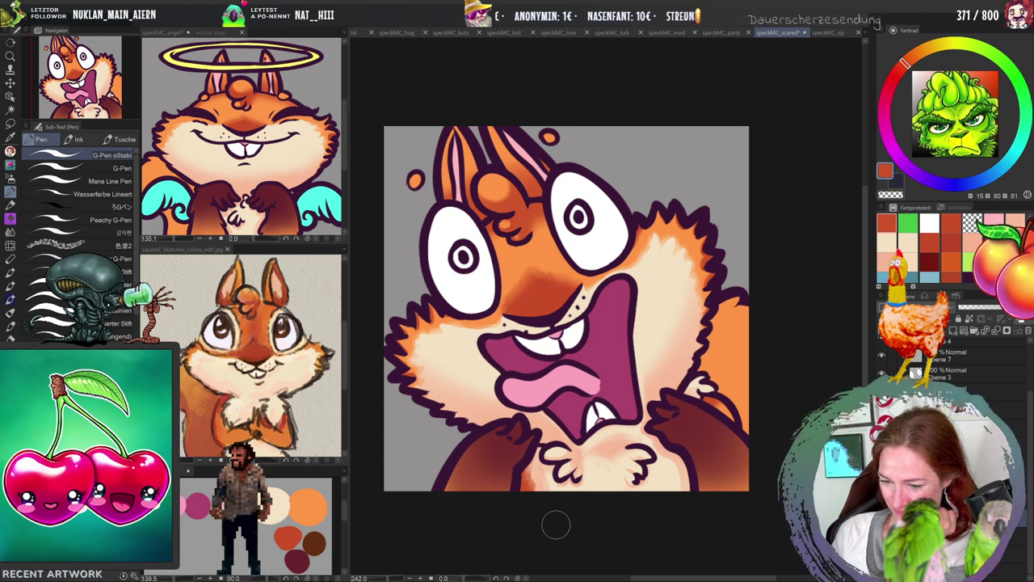
pyautogui.press('j')
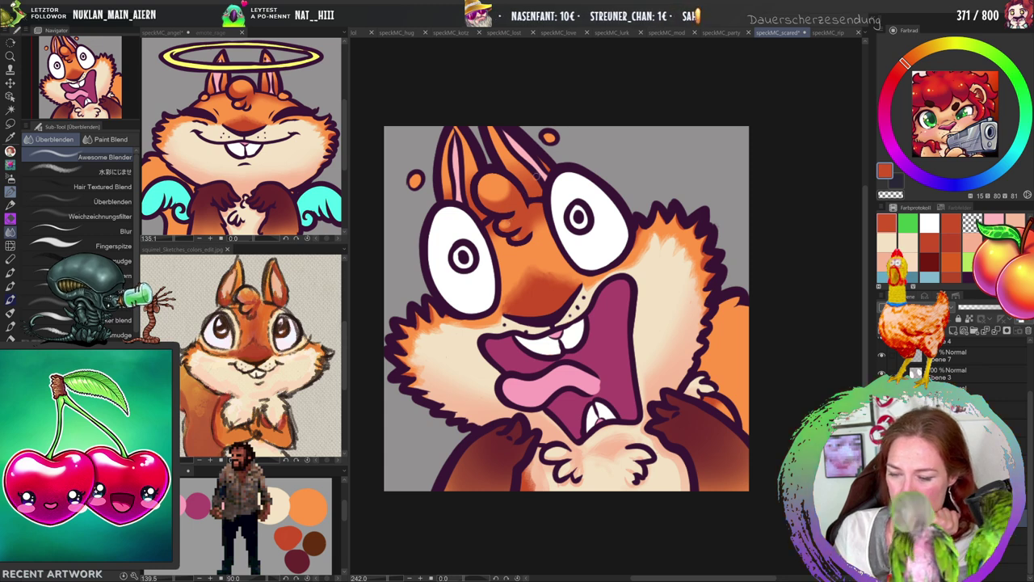
pyautogui.press('p')
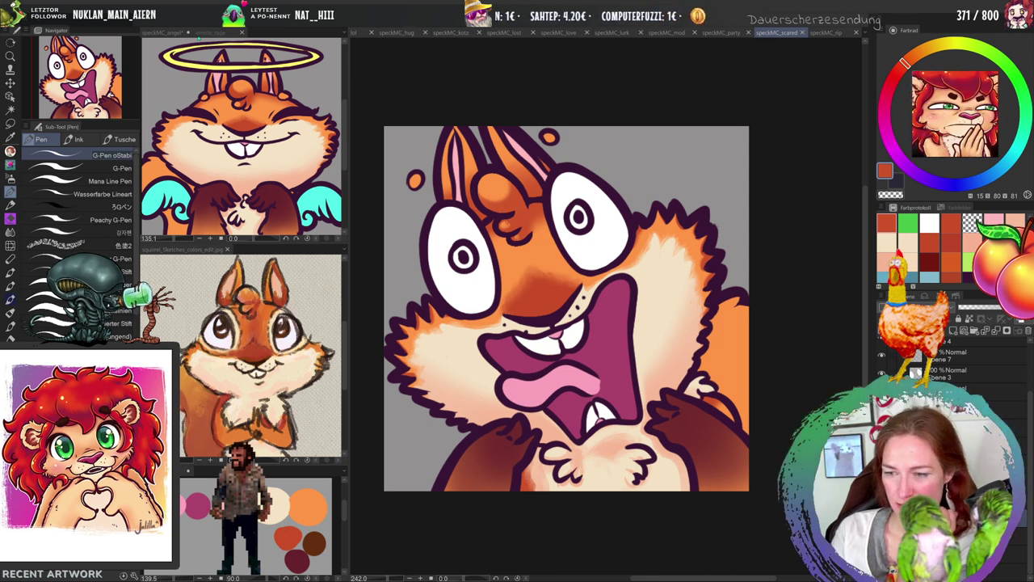
pyautogui.click(826, 32)
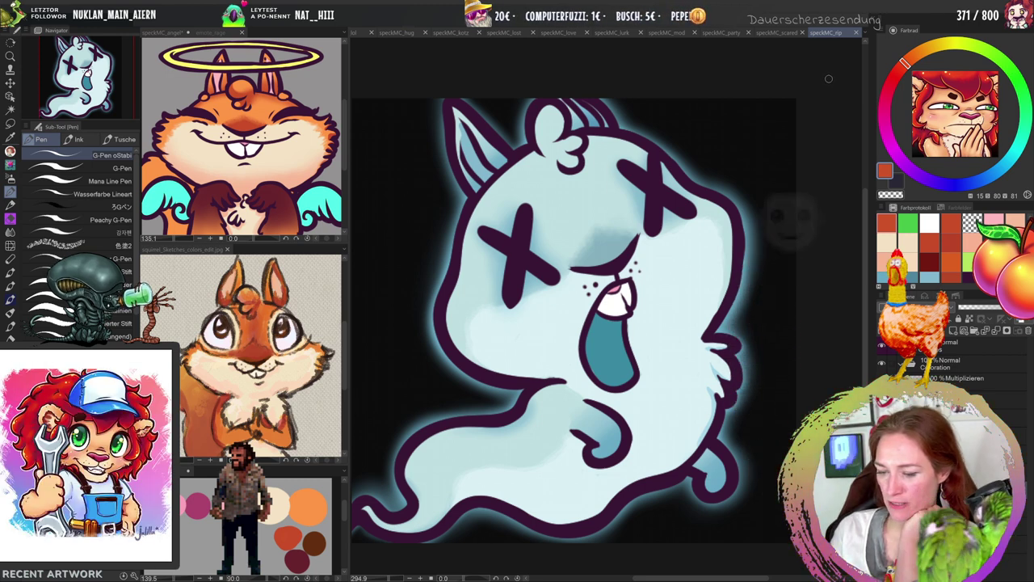
pyautogui.click(777, 33)
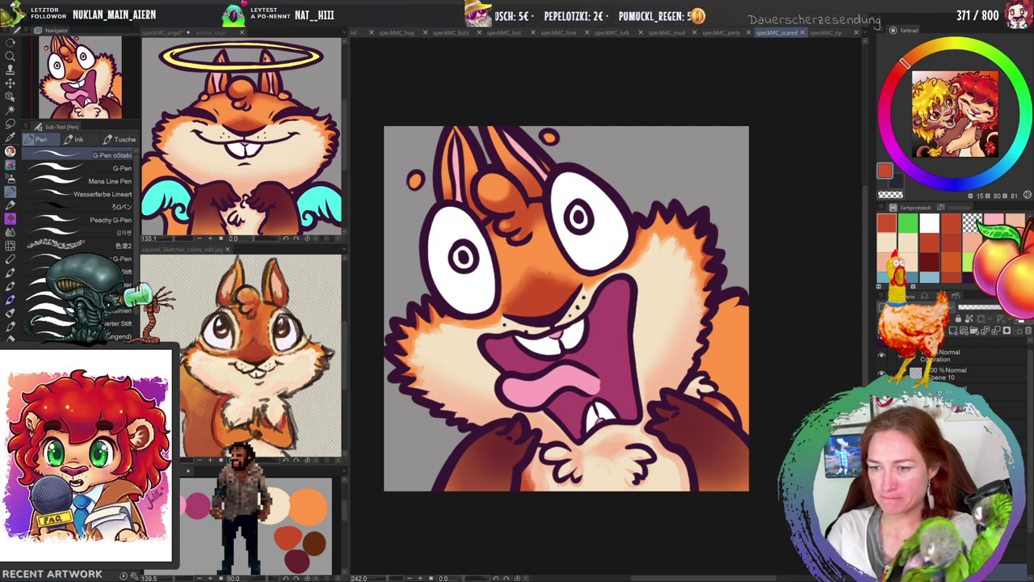
# Lasso the tail area behind the scared squirrel's cheek and arm.
pyautogui.press('m')
pyautogui.moveTo(753, 300)
pyautogui.mouseDown()
pyautogui.moveTo(731, 294)
pyautogui.moveTo(705, 342)
pyautogui.moveTo(708, 377)
pyautogui.moveTo(742, 422)
pyautogui.mouseUp()
pyautogui.moveTo(778, 341); pyautogui.dragTo(763, 295)
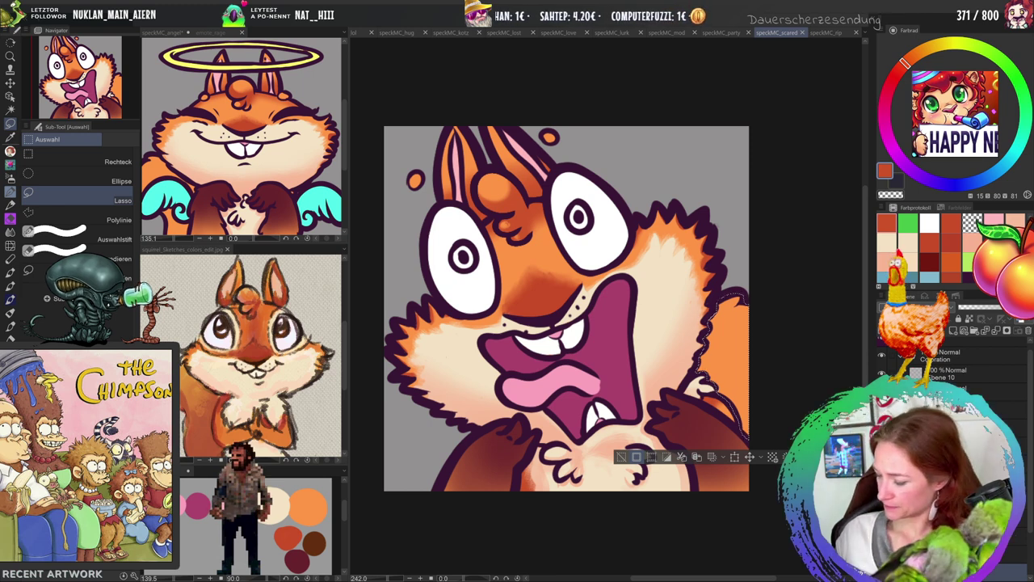
pyautogui.hotkey('ctrl', 'e')
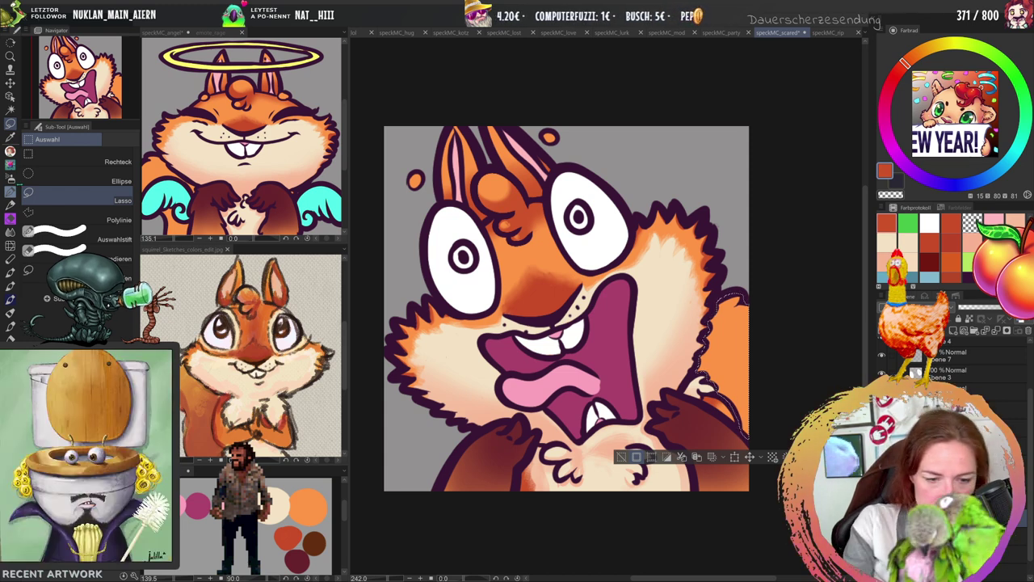
# Sample the red-orange swatch from the palette image and shift the drawing colour to a crimson red.
pyautogui.press('i')
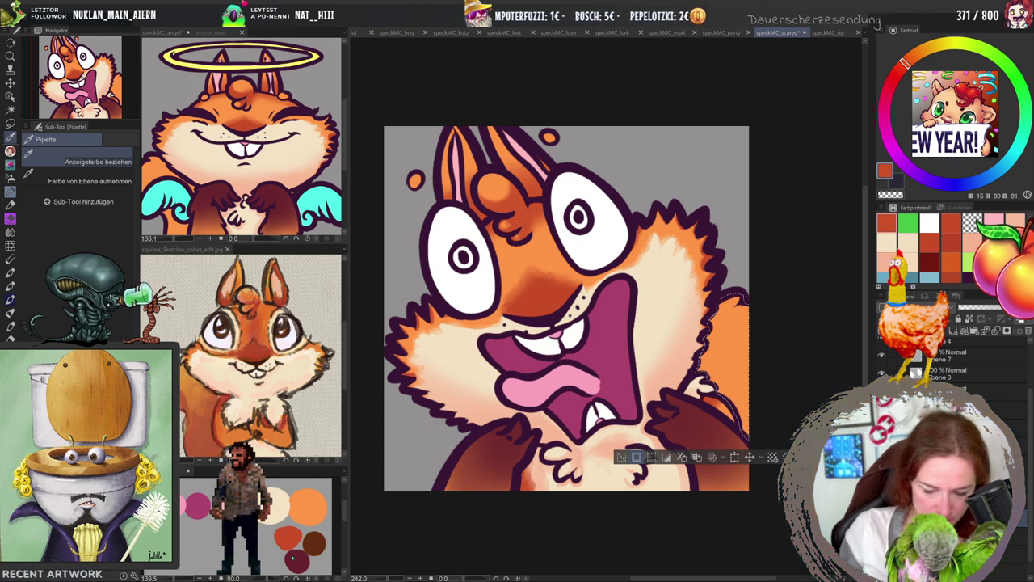
pyautogui.click(289, 533)
pyautogui.click(295, 536)
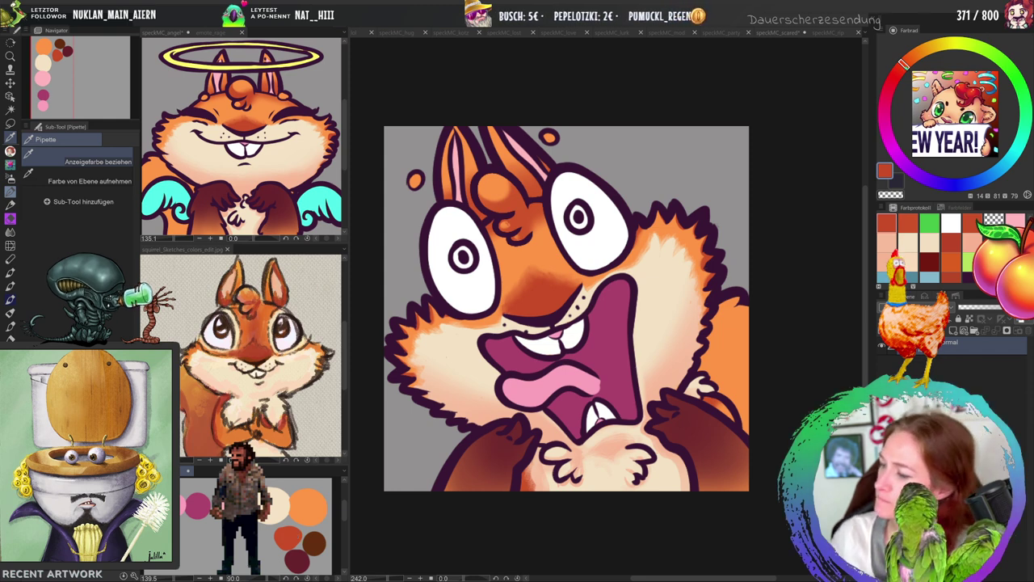
pyautogui.moveTo(903, 64); pyautogui.dragTo(892, 79)
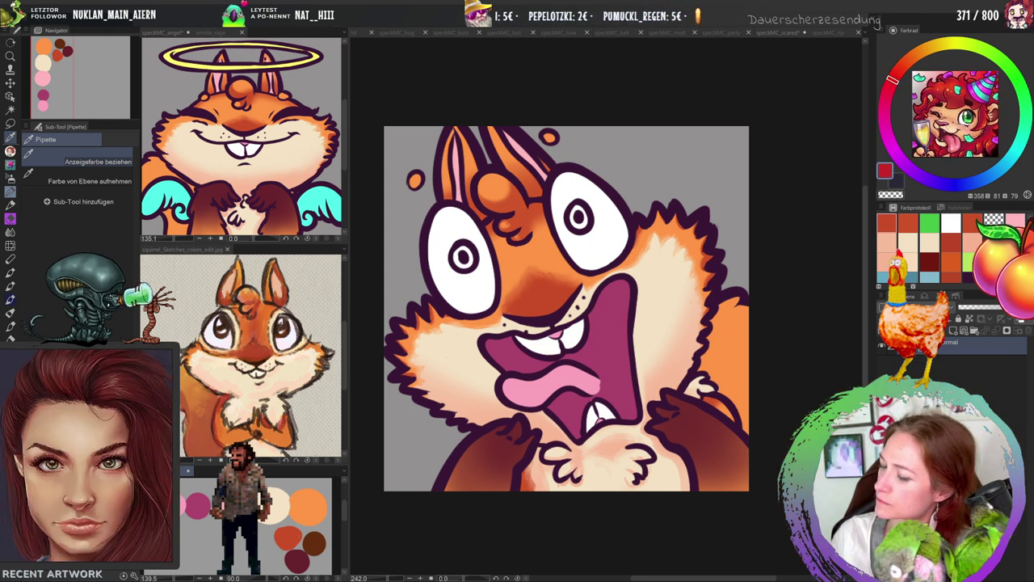
pyautogui.moveTo(892, 79); pyautogui.dragTo(891, 84)
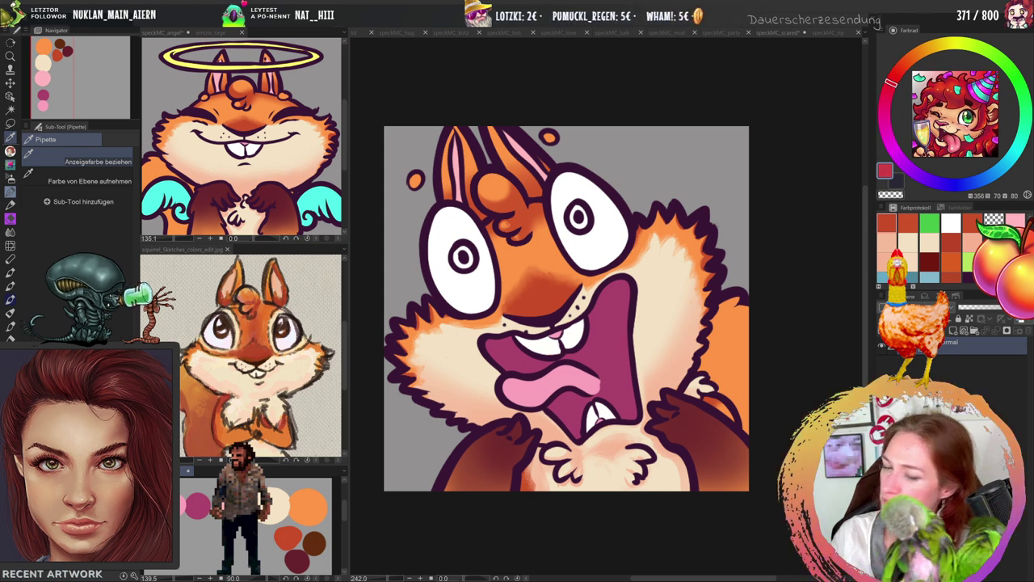
# Try airbrushing crimson over the selected tail, undo the stroke and clear the selection.
pyautogui.press('b')
pyautogui.click(705, 313)
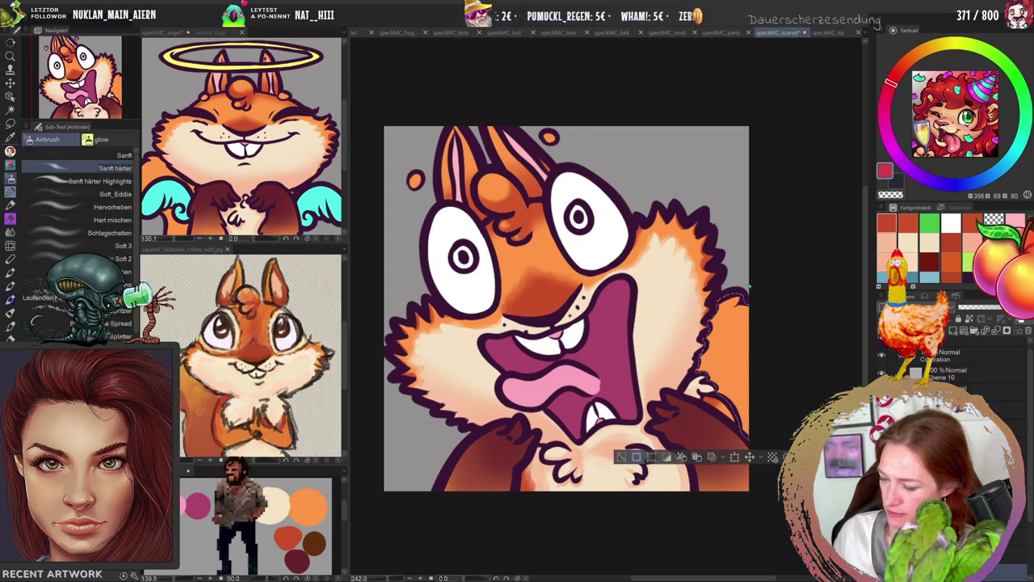
pyautogui.moveTo(705, 316)
pyautogui.mouseDown()
pyautogui.moveTo(765, 277)
pyautogui.moveTo(731, 356)
pyautogui.moveTo(740, 380)
pyautogui.moveTo(761, 282)
pyautogui.moveTo(727, 332)
pyautogui.moveTo(743, 369)
pyautogui.moveTo(752, 347)
pyautogui.moveTo(725, 523)
pyautogui.mouseUp()
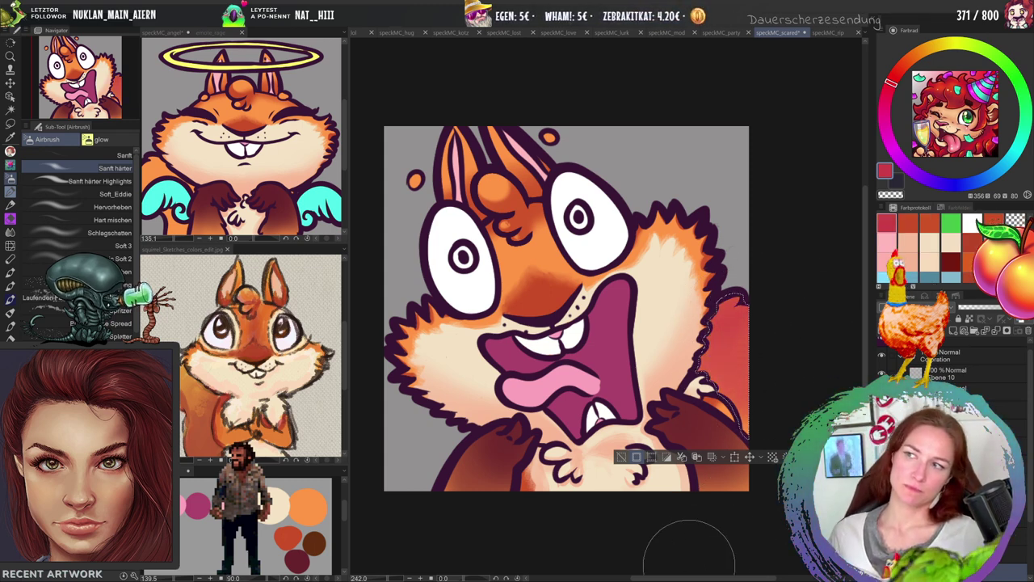
pyautogui.hotkey('ctrl', 'z')
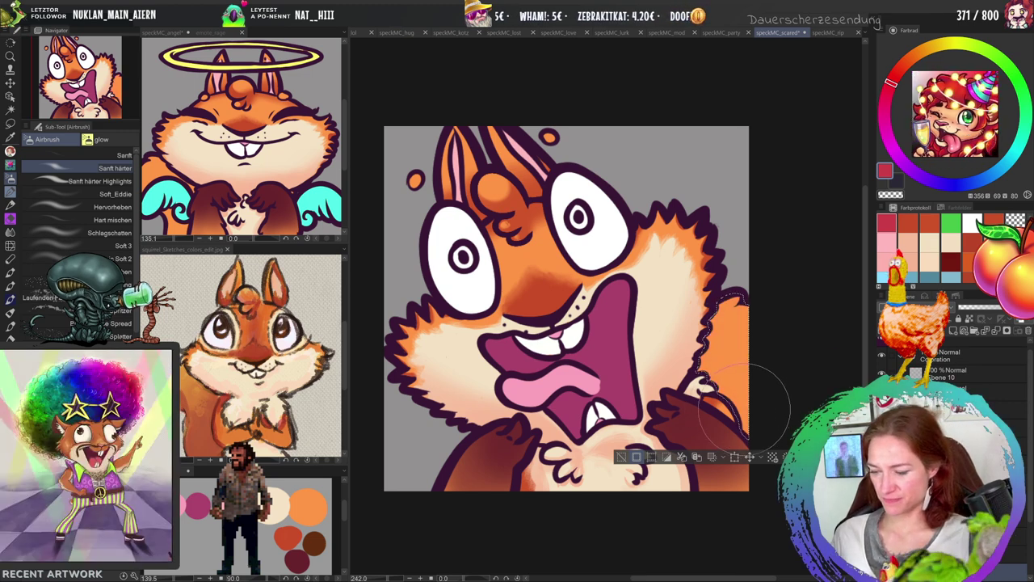
pyautogui.hotkey('ctrl', 'd')
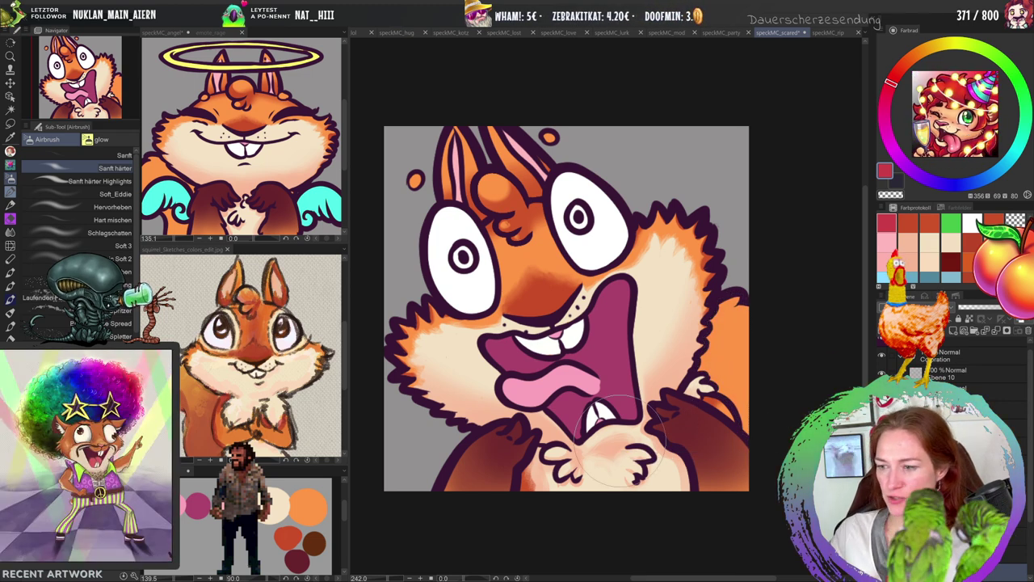
# Switch to the speckMC_kotz drawing and sample the palette's red-orange as the airbrush colour.
pyautogui.click(557, 32)
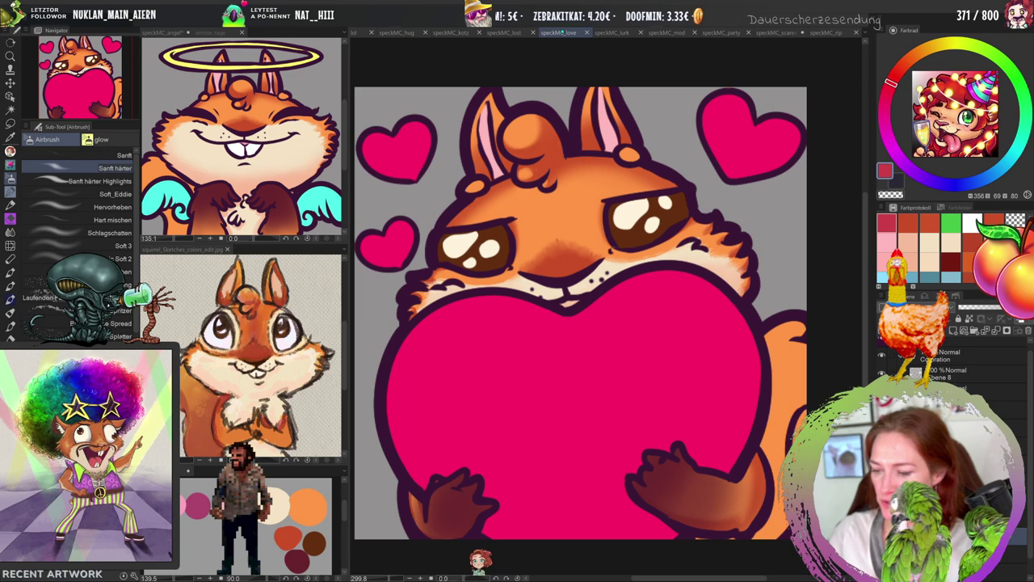
pyautogui.click(507, 32)
pyautogui.click(440, 32)
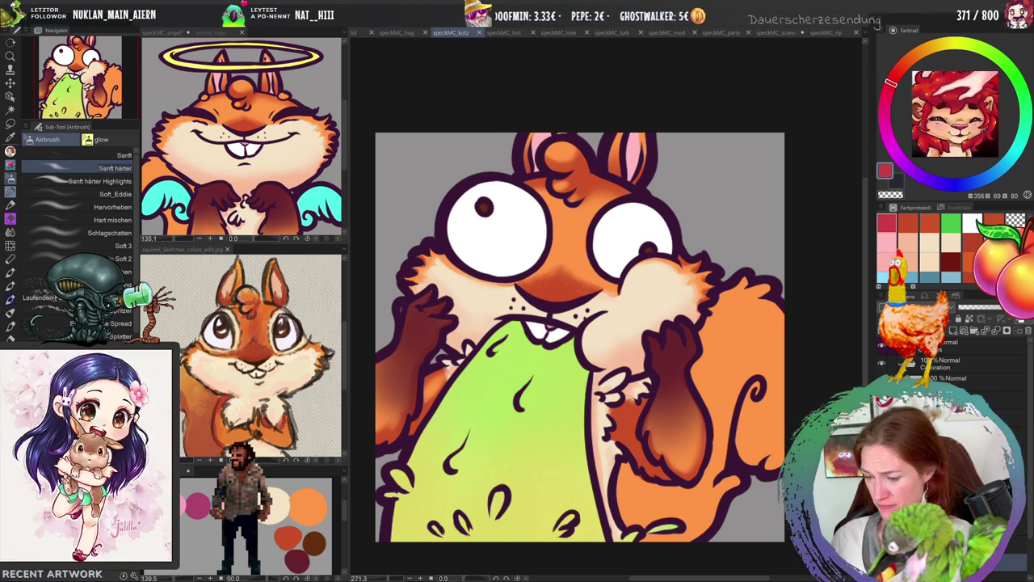
pyautogui.press('i')
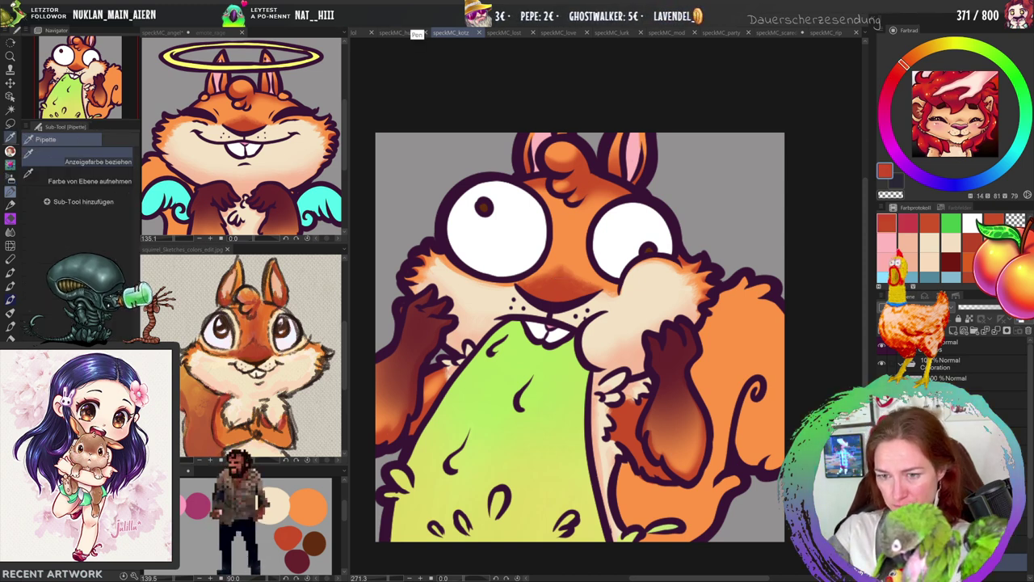
pyautogui.press('b')
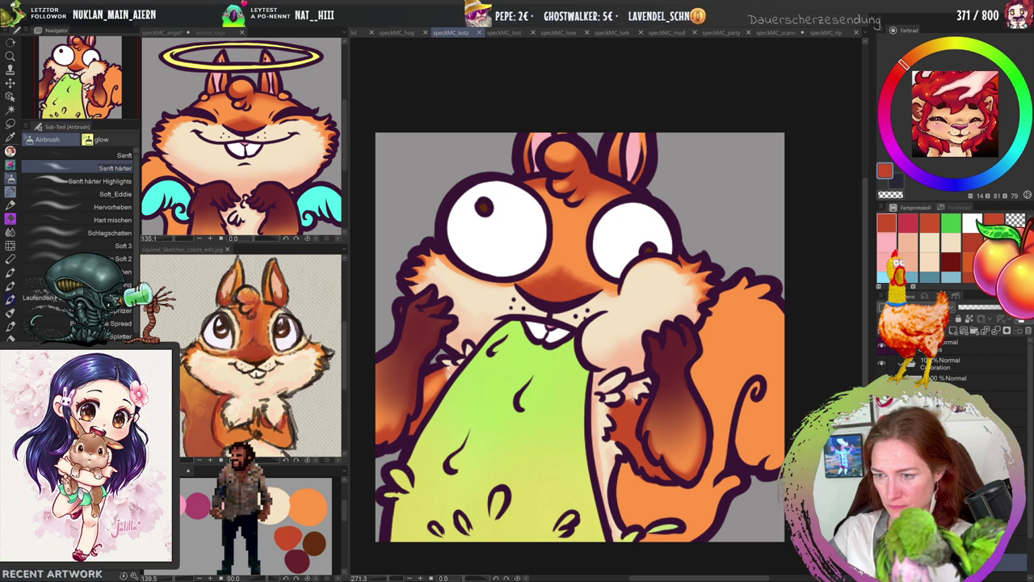
# Lasso the squirrel's tail along its outline and inner curl, and ready the Sanft härter airbrush for shading it.
pyautogui.press('m')
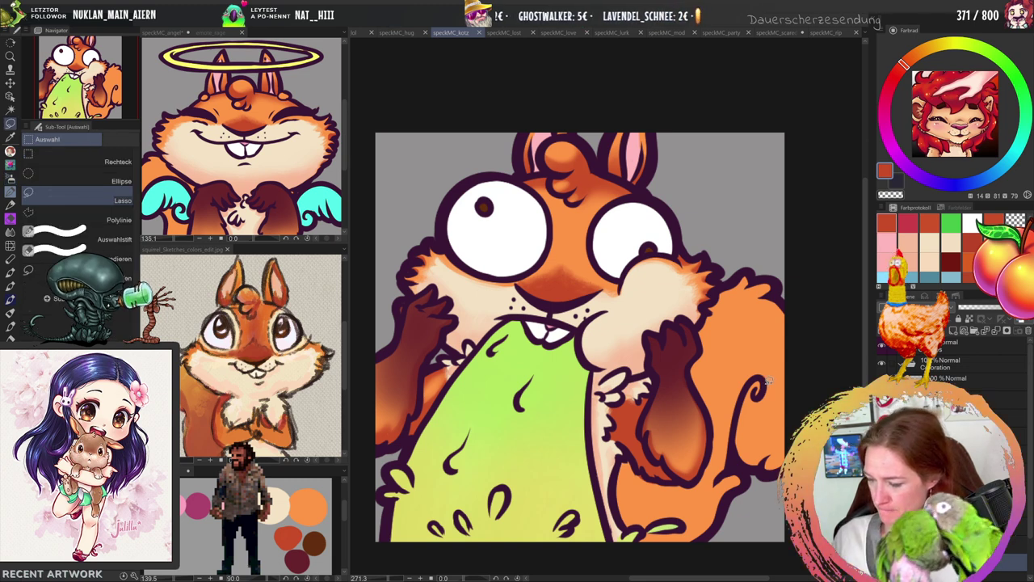
pyautogui.moveTo(763, 380)
pyautogui.mouseDown()
pyautogui.moveTo(730, 465)
pyautogui.moveTo(742, 470)
pyautogui.moveTo(738, 488)
pyautogui.moveTo(719, 525)
pyautogui.moveTo(689, 542)
pyautogui.moveTo(639, 542)
pyautogui.moveTo(645, 533)
pyautogui.moveTo(621, 514)
pyautogui.moveTo(617, 481)
pyautogui.moveTo(628, 457)
pyautogui.moveTo(686, 484)
pyautogui.moveTo(711, 445)
pyautogui.mouseUp()
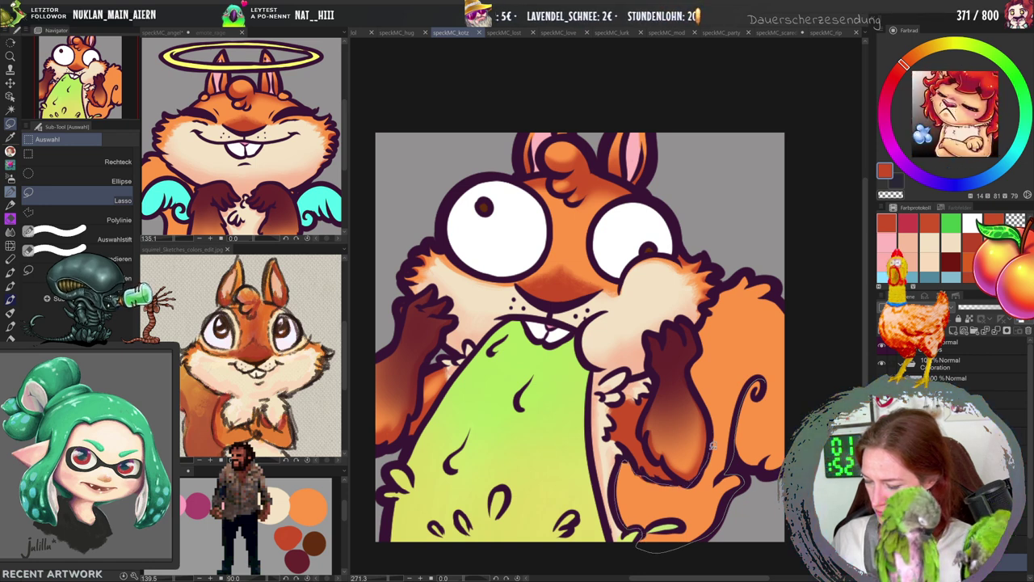
pyautogui.moveTo(695, 384)
pyautogui.mouseDown()
pyautogui.moveTo(709, 305)
pyautogui.moveTo(759, 277)
pyautogui.moveTo(801, 288)
pyautogui.moveTo(808, 324)
pyautogui.moveTo(803, 393)
pyautogui.moveTo(757, 376)
pyautogui.mouseUp()
pyautogui.press('b')
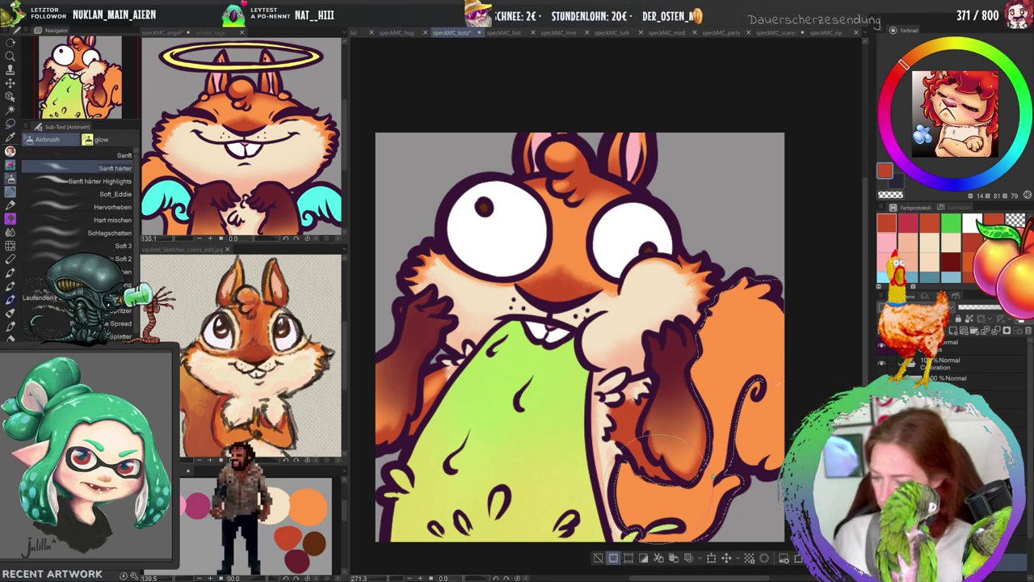
pyautogui.scroll(-3, 580, 324)
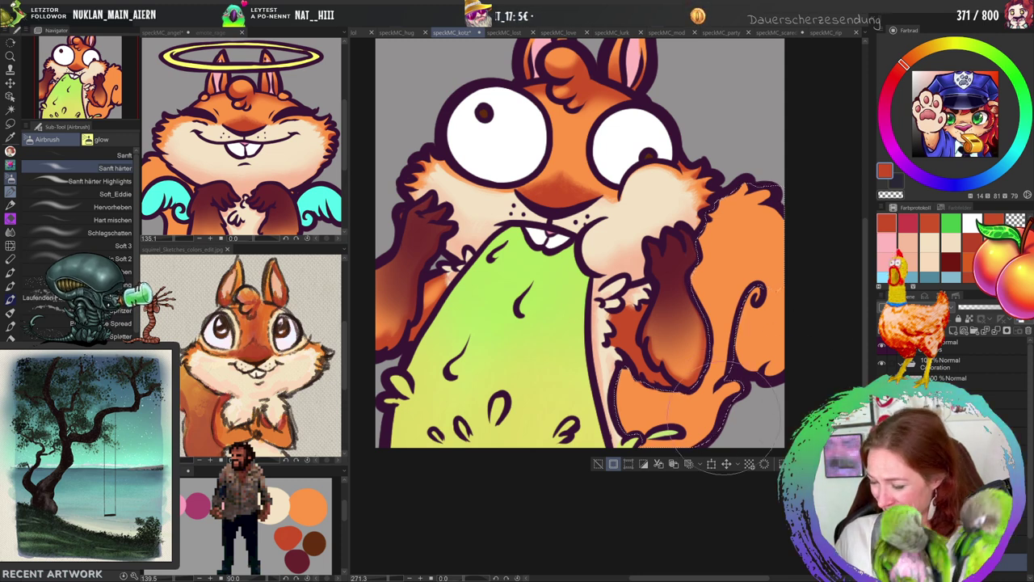
pyautogui.scroll(1, 833, 255)
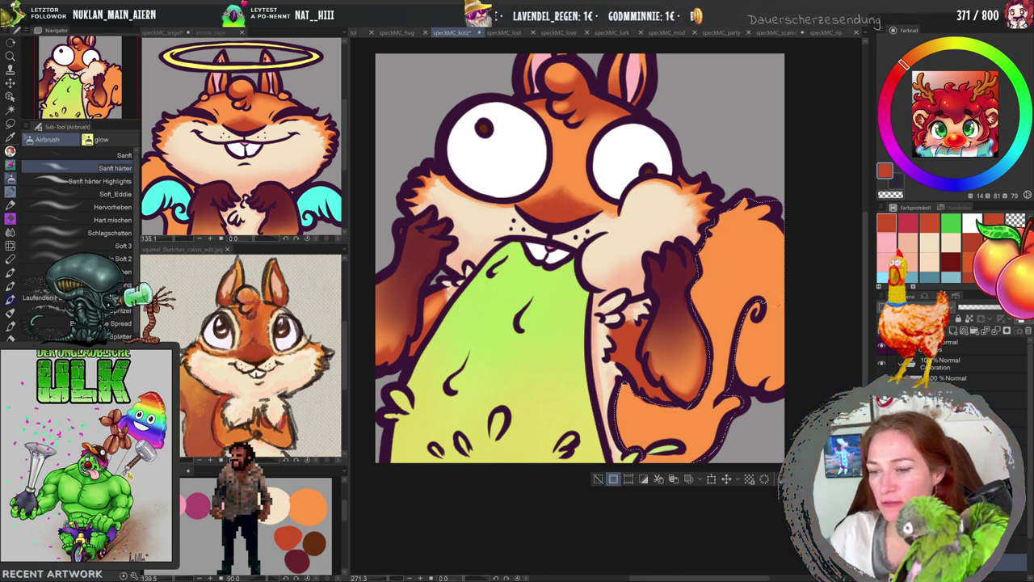
# Switch to the speckMC_love drawing and merge the selected layers into one.
pyautogui.hotkey('ctrl', 'Tab')
pyautogui.hotkey('ctrl', 'Tab')
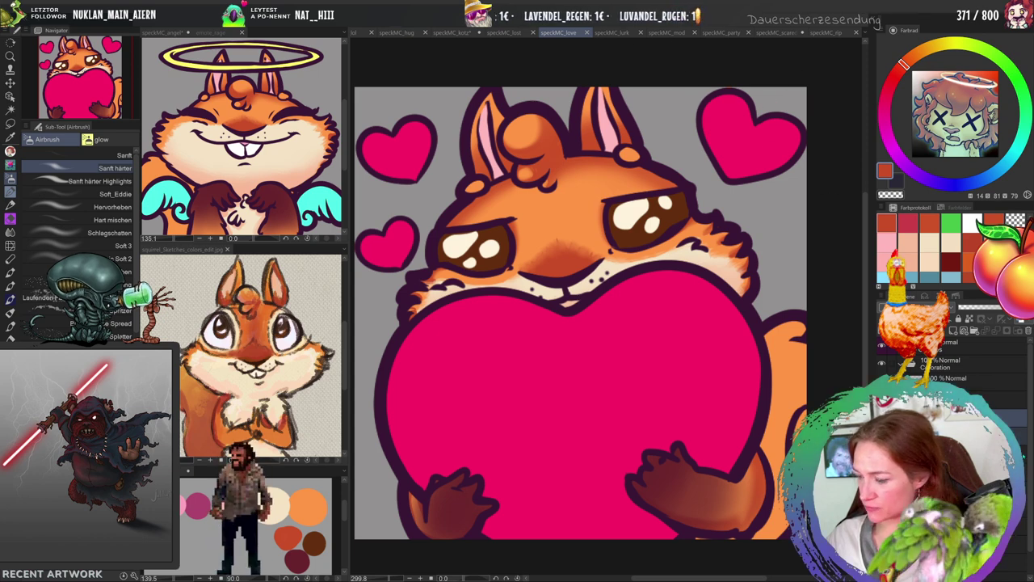
pyautogui.rightClick(957, 414)
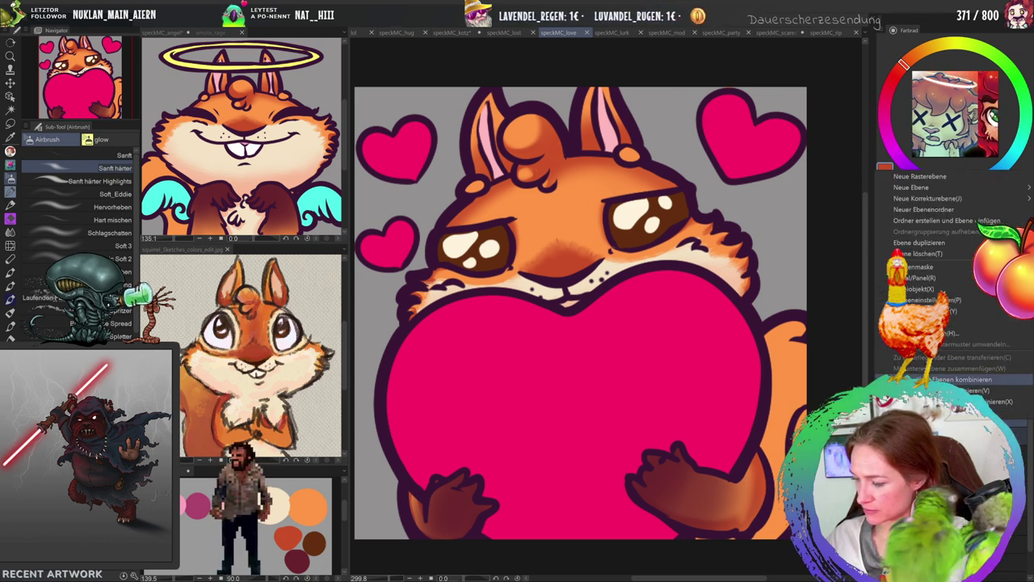
pyautogui.click(961, 379)
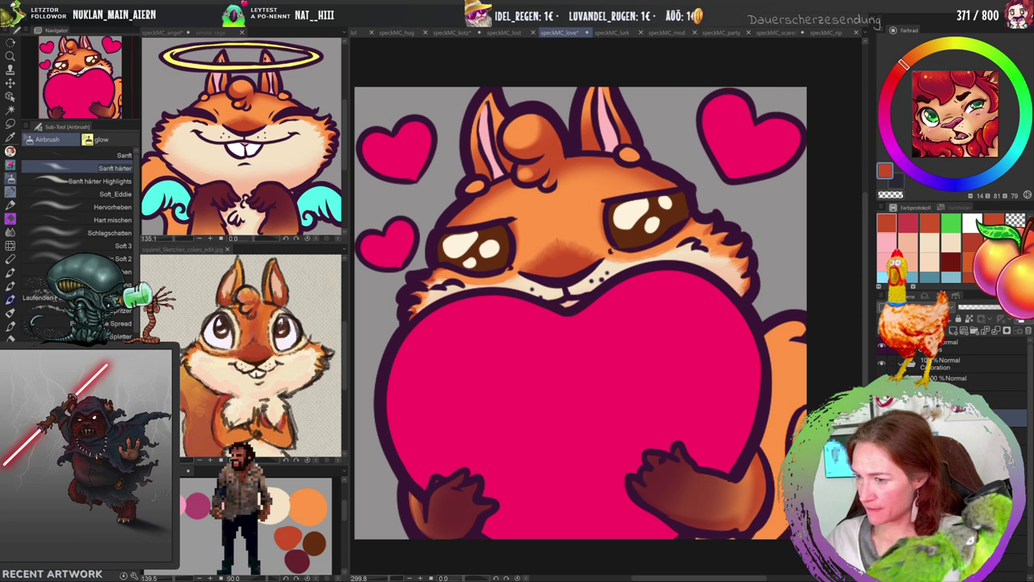
# Recolour the pink hearts to red with a Hue/Saturation/Luminosity adjustment, setting the hue to 14 and raising the saturation.
pyautogui.hotkey('ctrl', 'u')
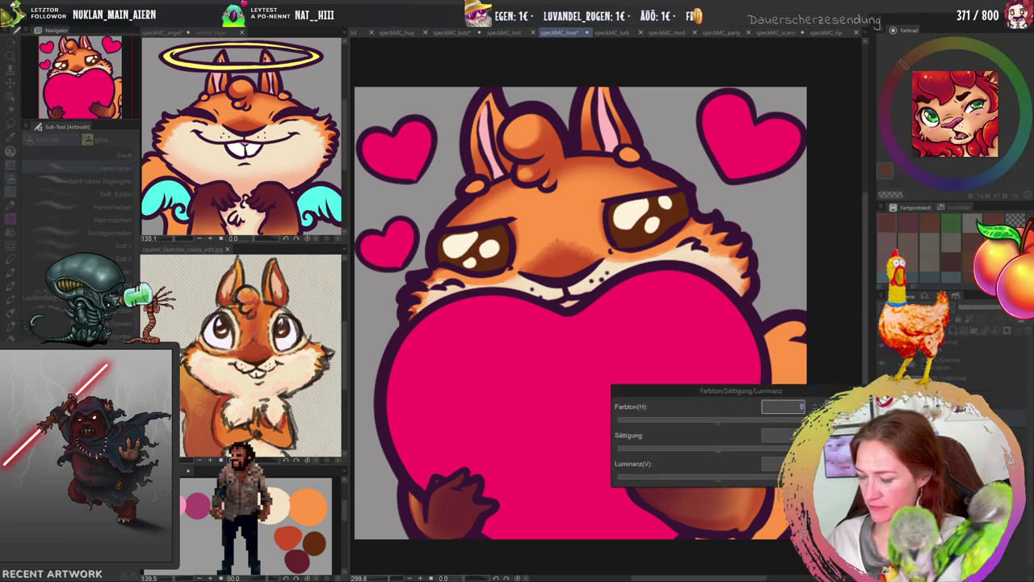
pyautogui.moveTo(717, 420); pyautogui.dragTo(709, 422)
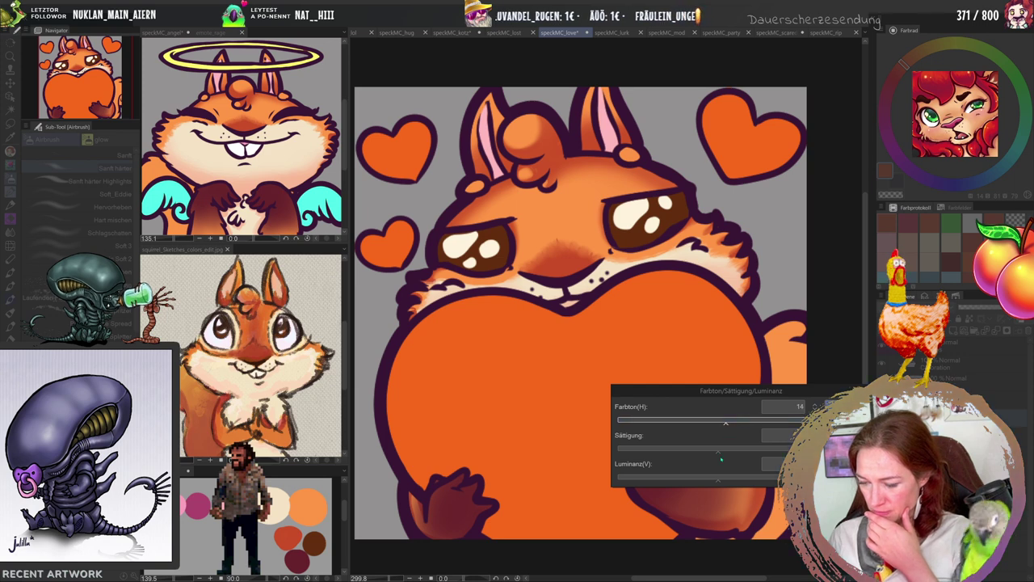
pyautogui.moveTo(741, 426); pyautogui.dragTo(726, 420)
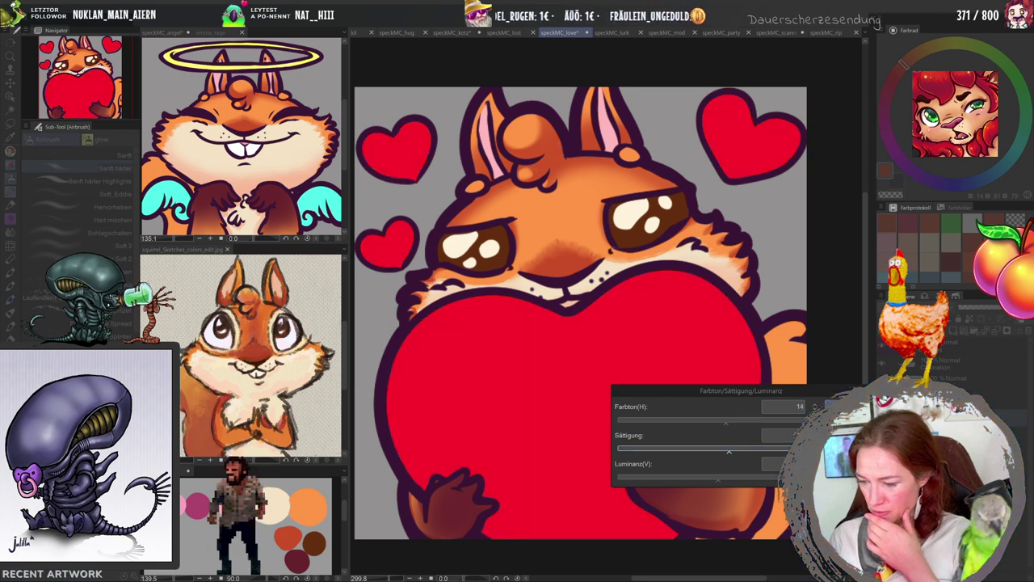
pyautogui.click(832, 407)
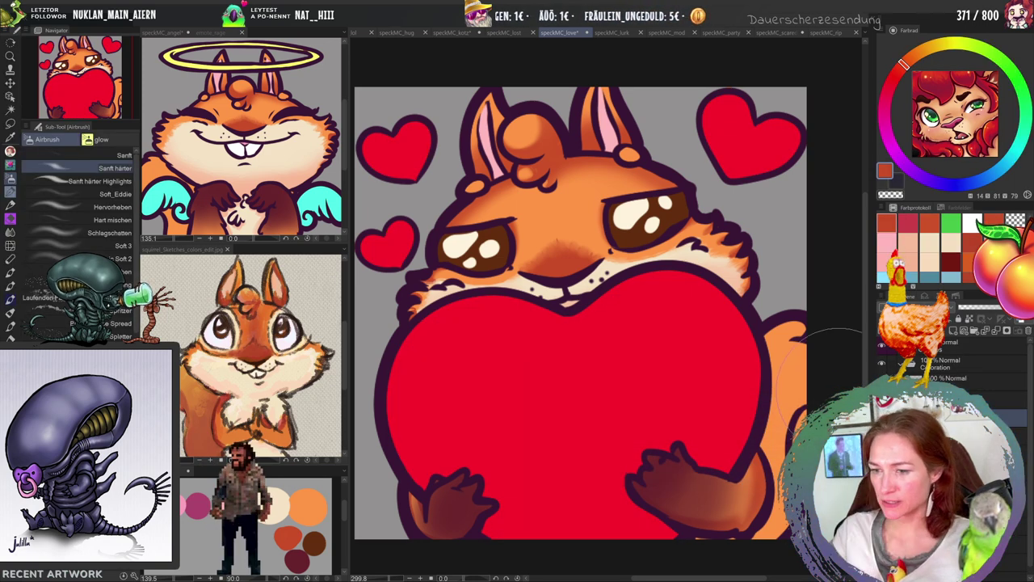
# Check the speckMC_love drawing at emote size and enlarged, comparing the red hearts with the original pink ones.
pyautogui.hotkey('ctrl', 'alt', 'space')
pyautogui.moveTo(679, 335); pyautogui.dragTo(627, 396)
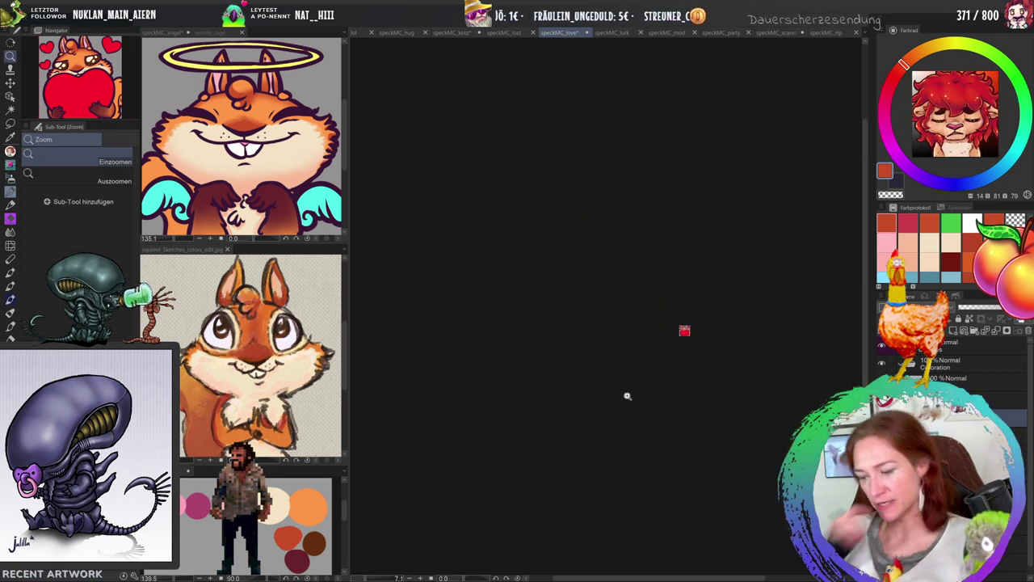
pyautogui.moveTo(704, 334); pyautogui.dragTo(711, 334)
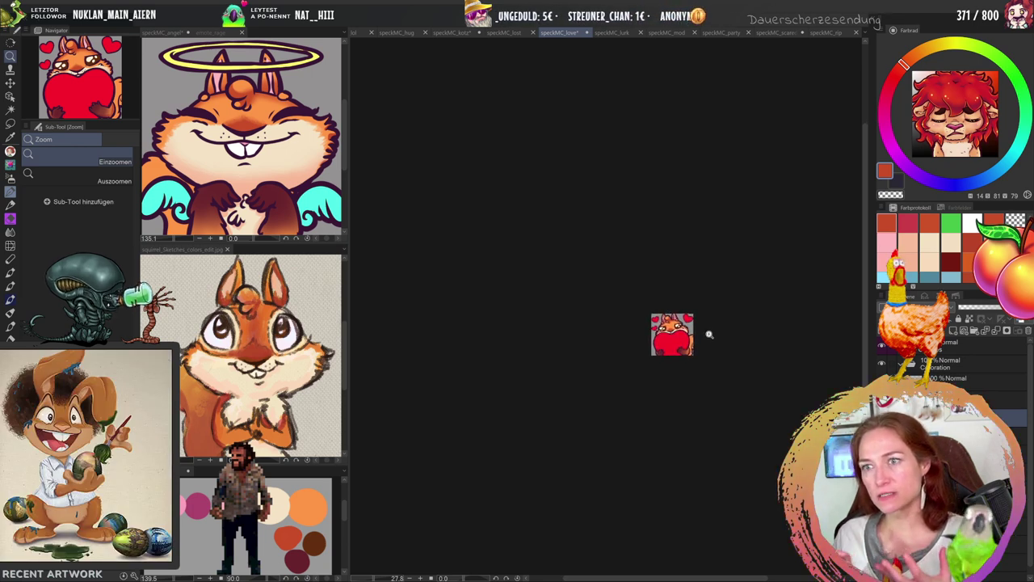
pyautogui.moveTo(673, 338); pyautogui.dragTo(649, 358)
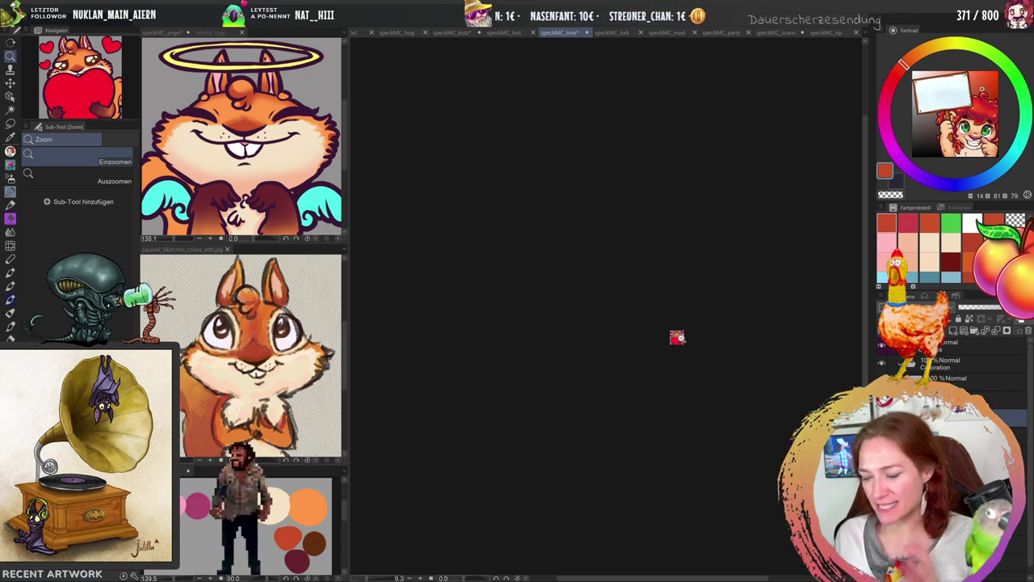
pyautogui.moveTo(685, 337); pyautogui.dragTo(719, 341)
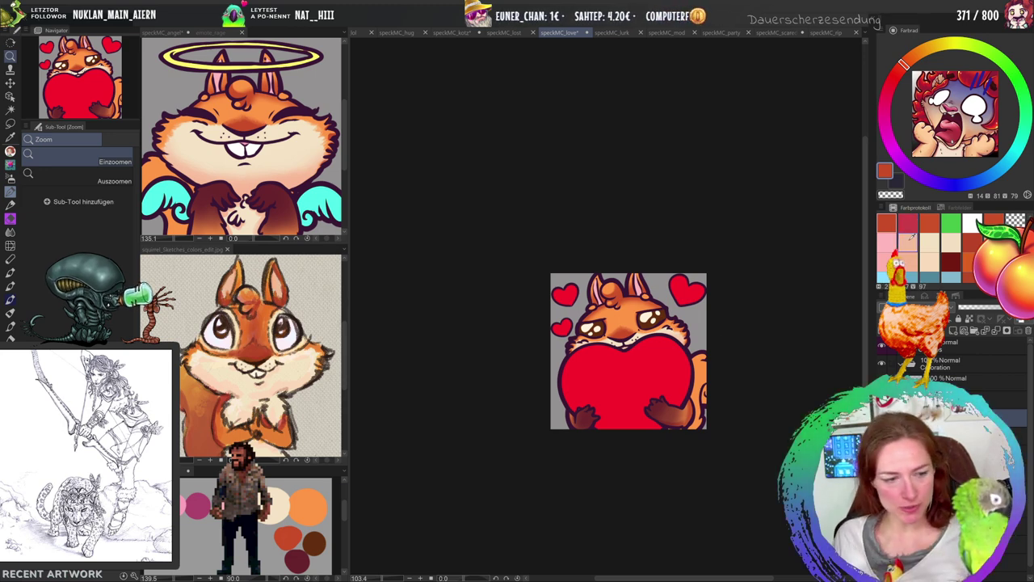
pyautogui.moveTo(681, 370); pyautogui.dragTo(636, 413)
pyautogui.moveTo(691, 377); pyautogui.dragTo(711, 365)
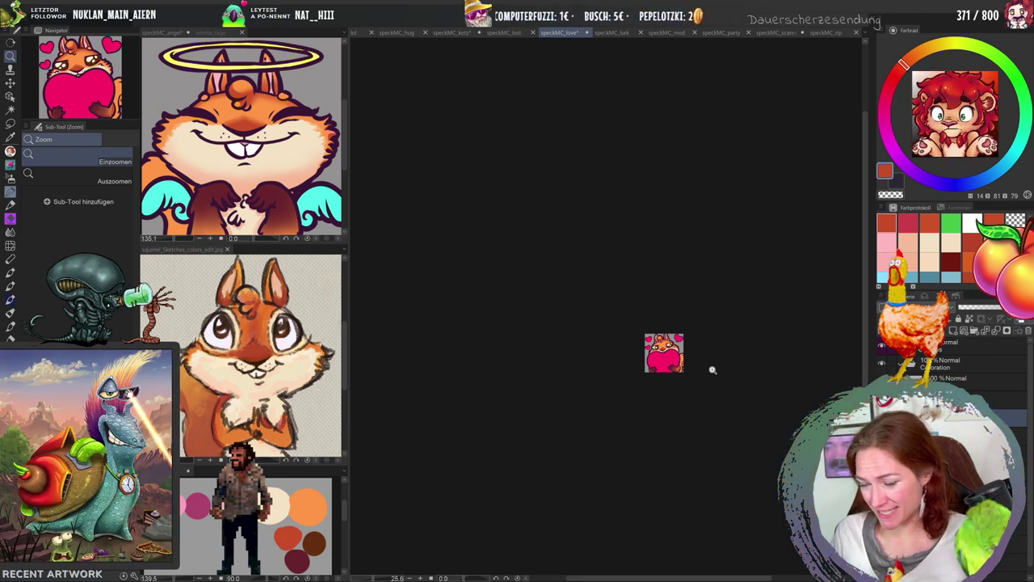
pyautogui.moveTo(664, 354); pyautogui.dragTo(716, 374)
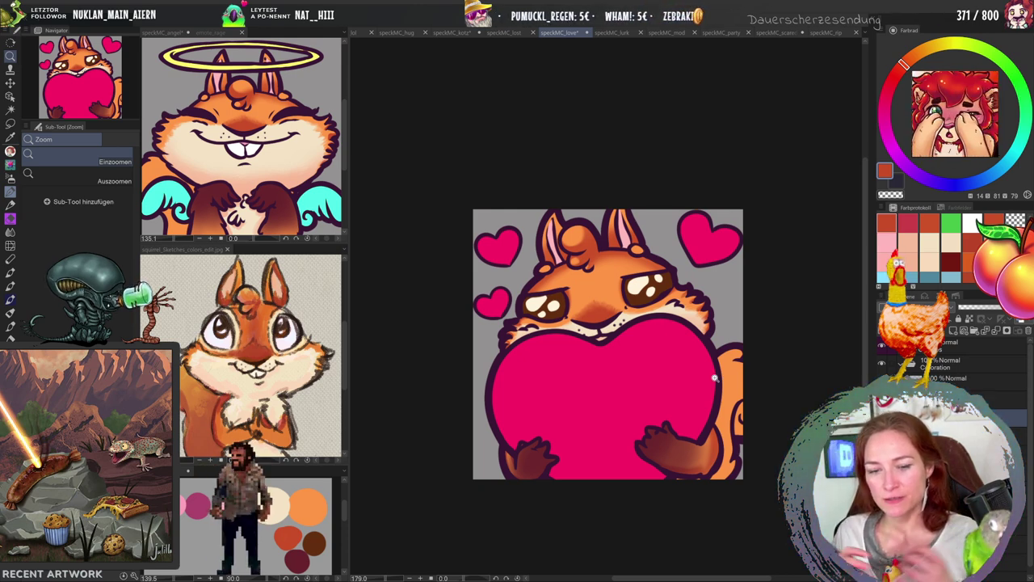
# Examine the speckMC_angel drawing at emote size as a comparison for the speckMC_love drawing.
pyautogui.click(275, 130)
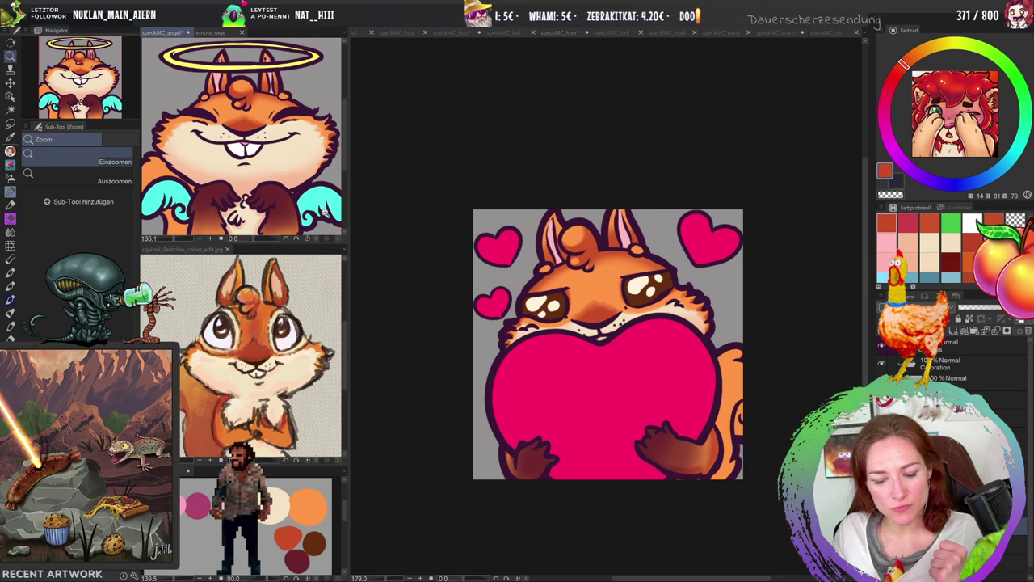
pyautogui.scroll(-5, 241, 137)
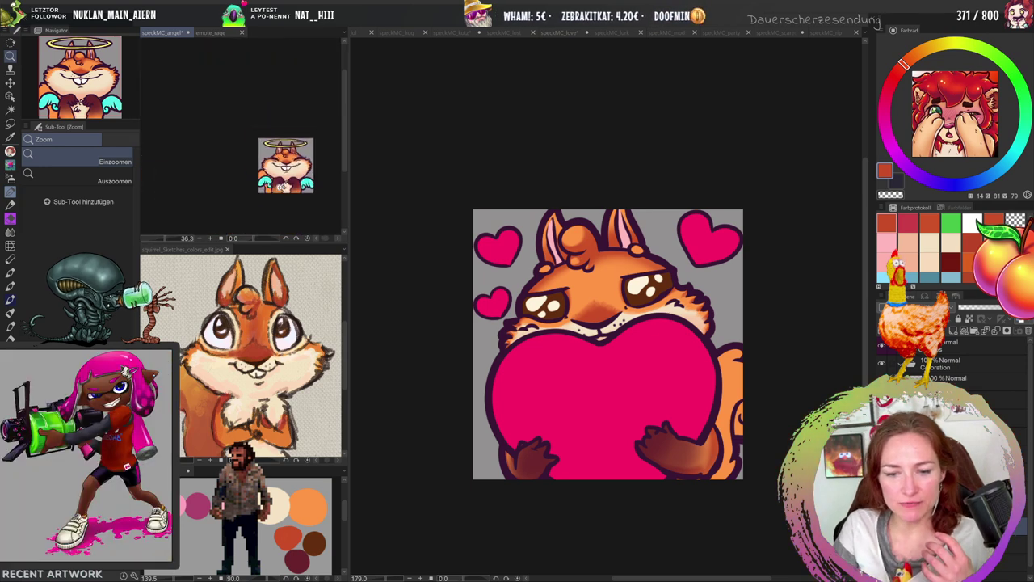
pyautogui.scroll(-4, 276, 202)
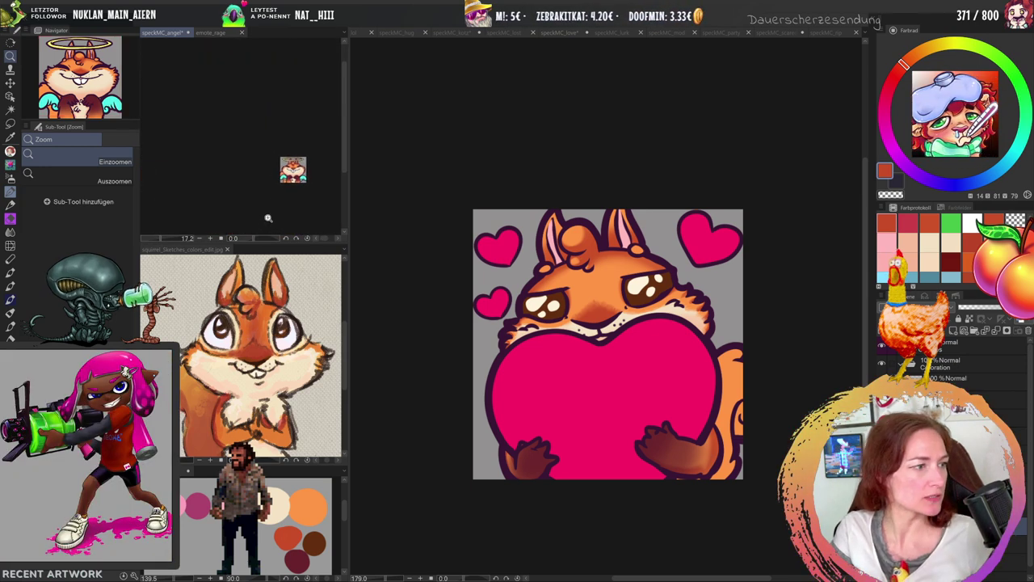
pyautogui.scroll(8, 269, 218)
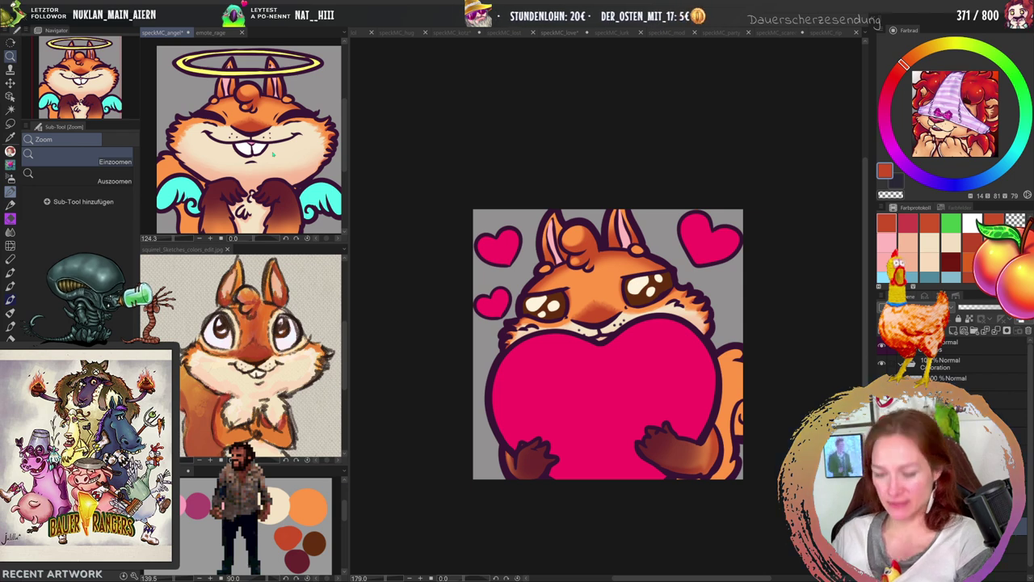
pyautogui.moveTo(606, 344); pyautogui.dragTo(574, 344)
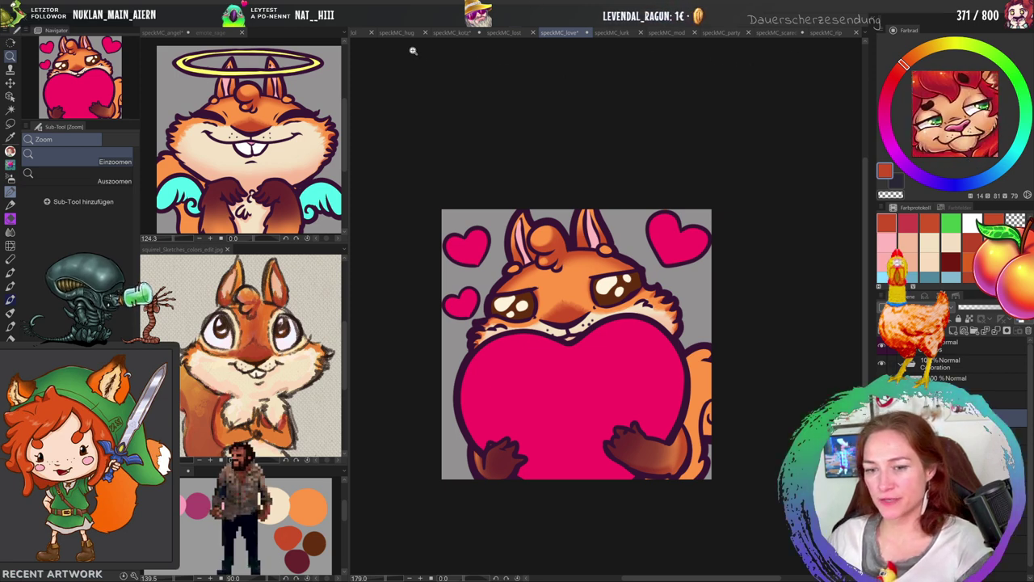
# Switch to the speckMC_mod drawing and check how its pink heart eyes read at emote size.
pyautogui.click(864, 33)
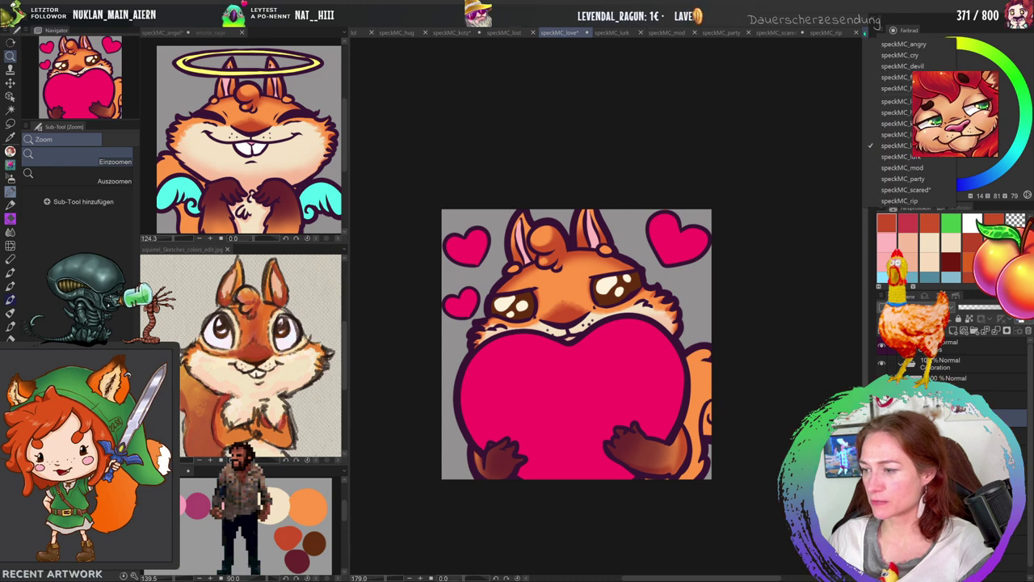
pyautogui.click(905, 168)
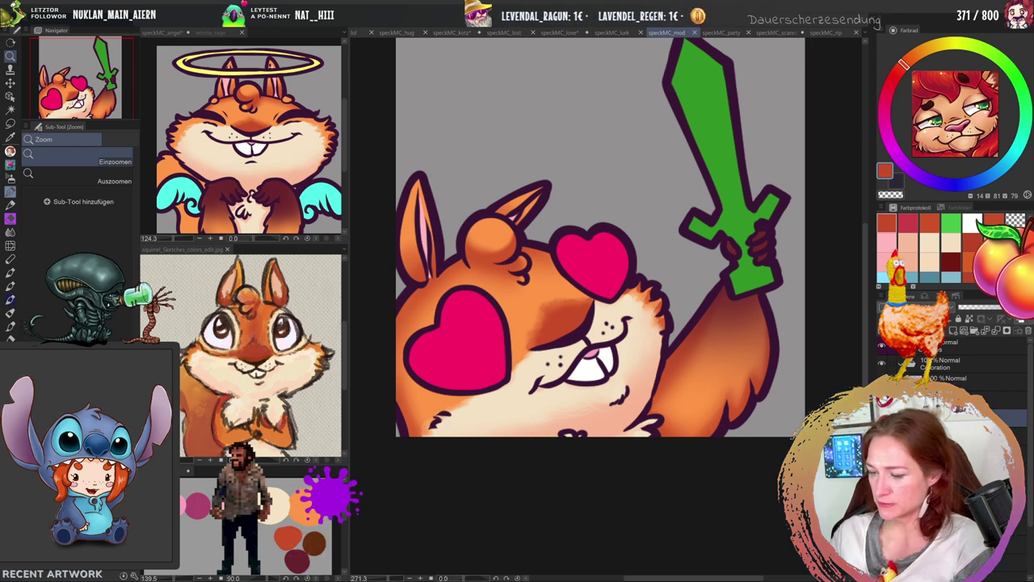
pyautogui.hotkey('ctrl', 'u')
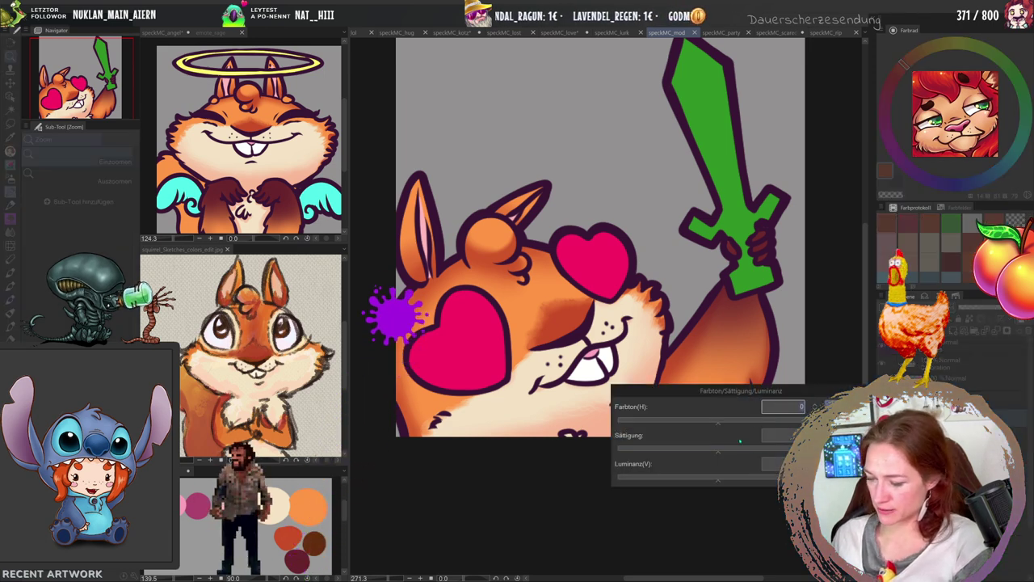
pyautogui.press('Escape')
pyautogui.scroll(-2, 731, 161)
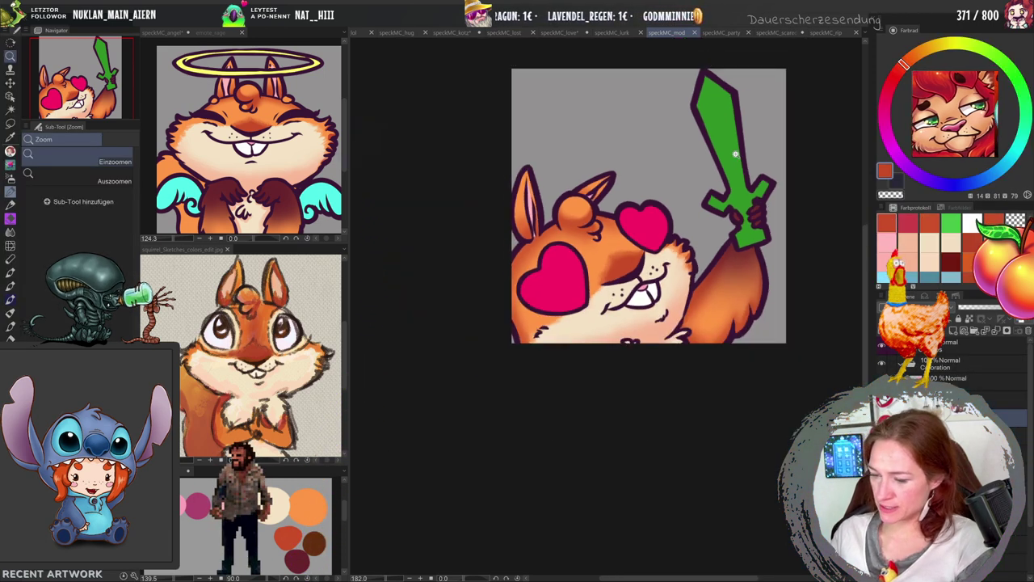
pyautogui.scroll(-6, 735, 153)
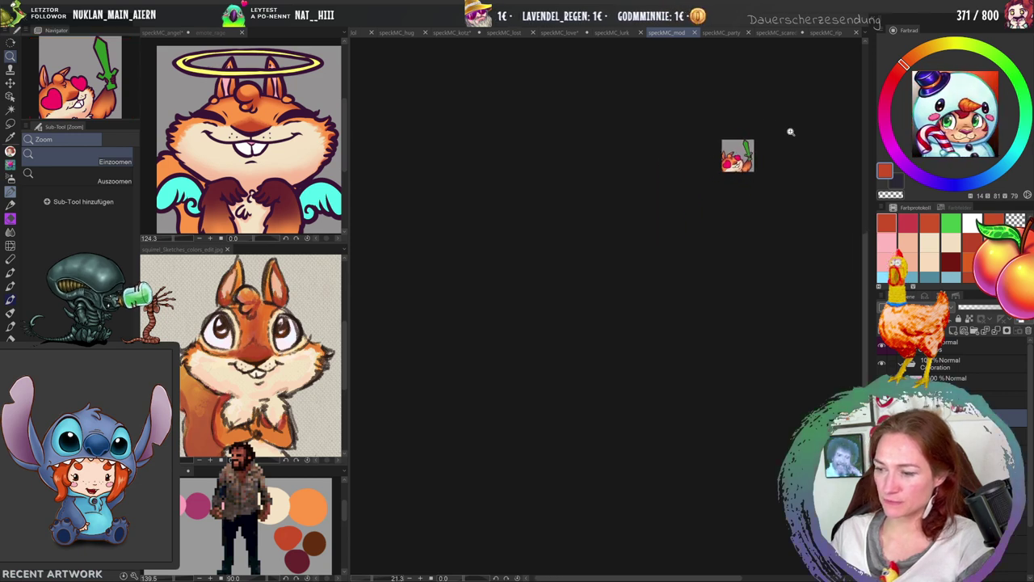
pyautogui.scroll(1, 778, 143)
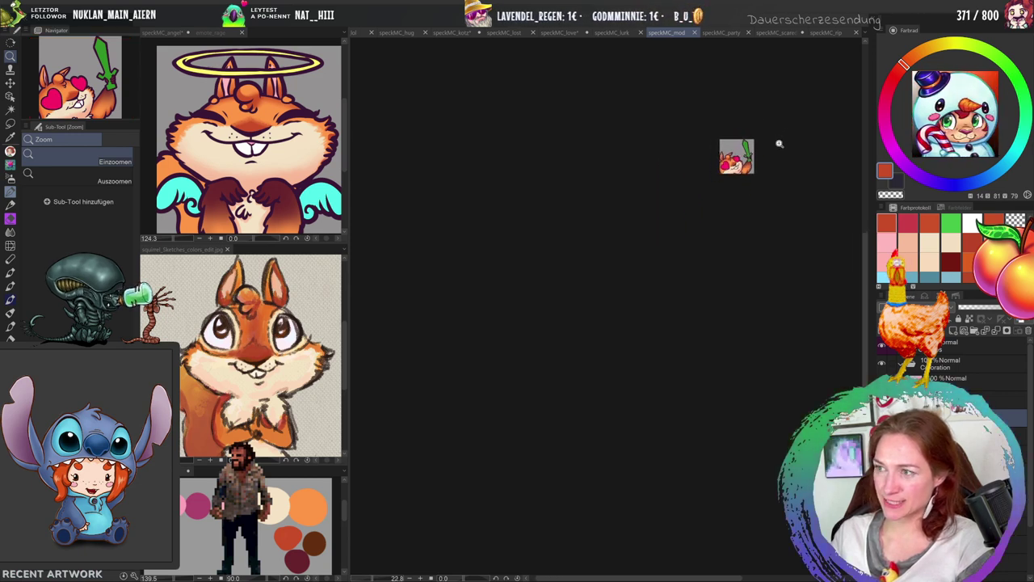
pyautogui.scroll(5, 779, 143)
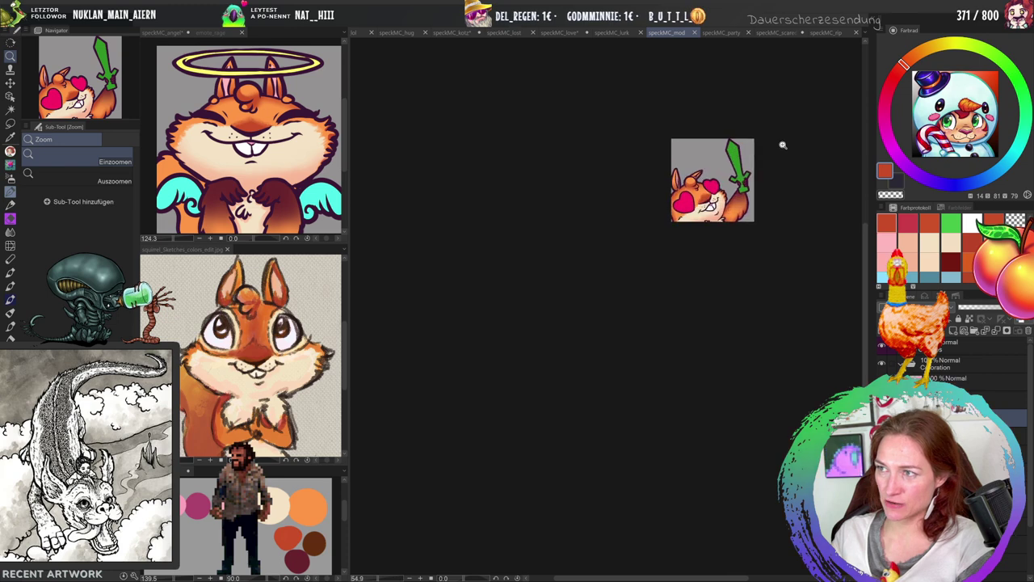
pyautogui.scroll(7, 782, 145)
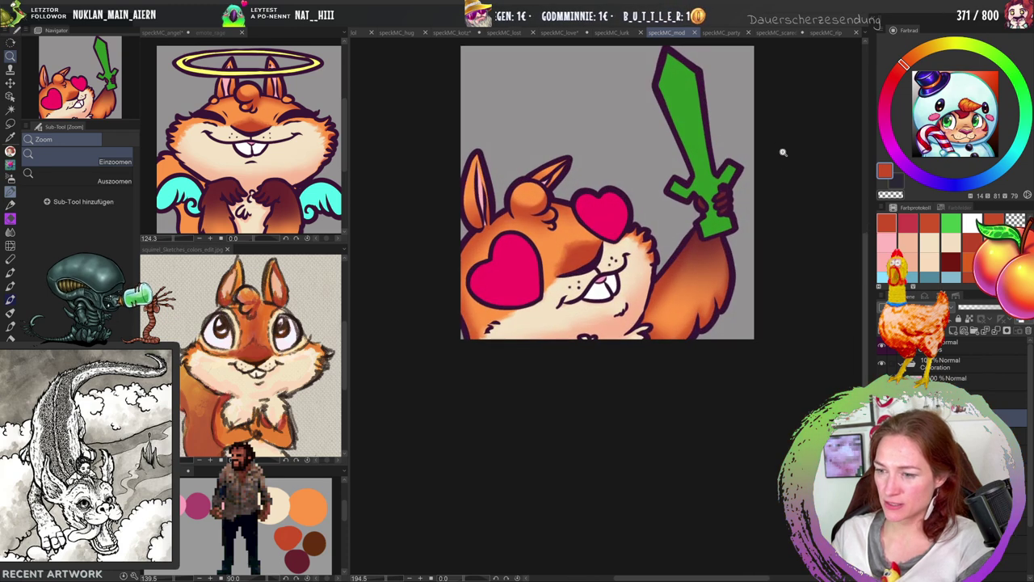
# Recolour the squirrel's pink heart eyes to red with a Hue/Saturation/Luminosity adjustment, setting the hue to 21.
pyautogui.hotkey('ctrl', 'u')
pyautogui.click(710, 425)
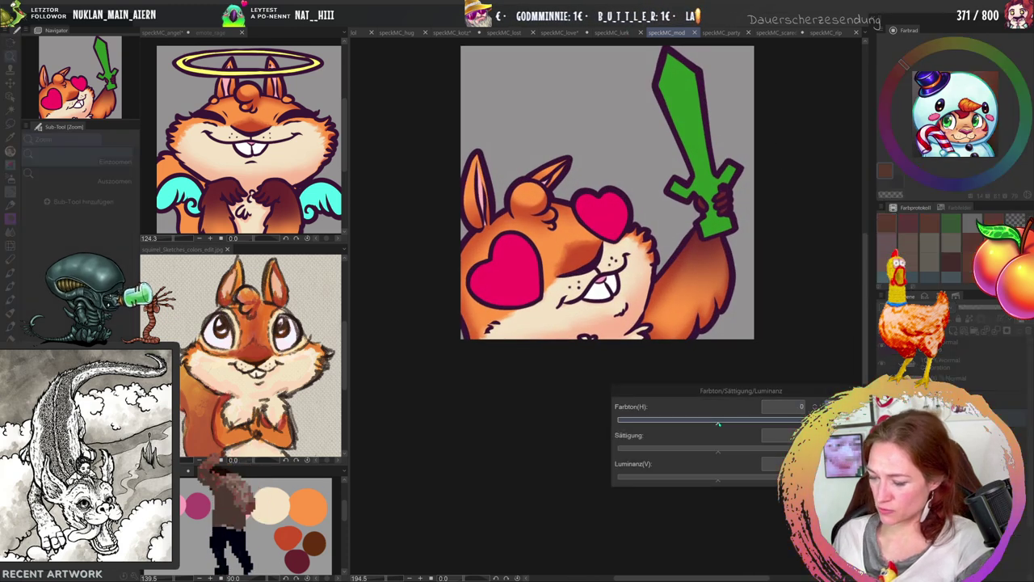
pyautogui.moveTo(737, 425); pyautogui.dragTo(730, 441)
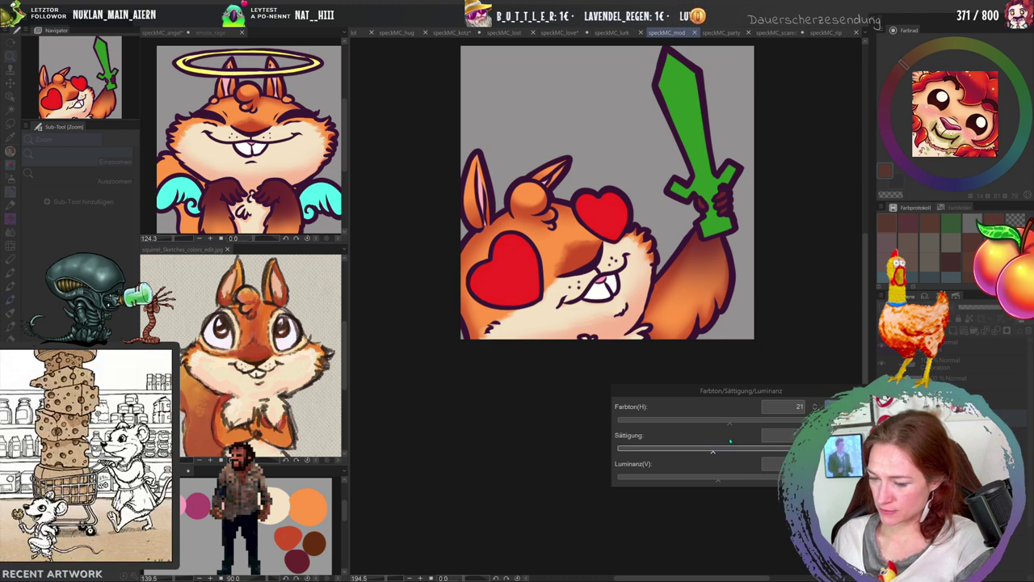
pyautogui.click(834, 406)
# Check the red heart eyes in the speckMC_mod drawing at emote size and enlarged.
pyautogui.scroll(-6, 757, 121)
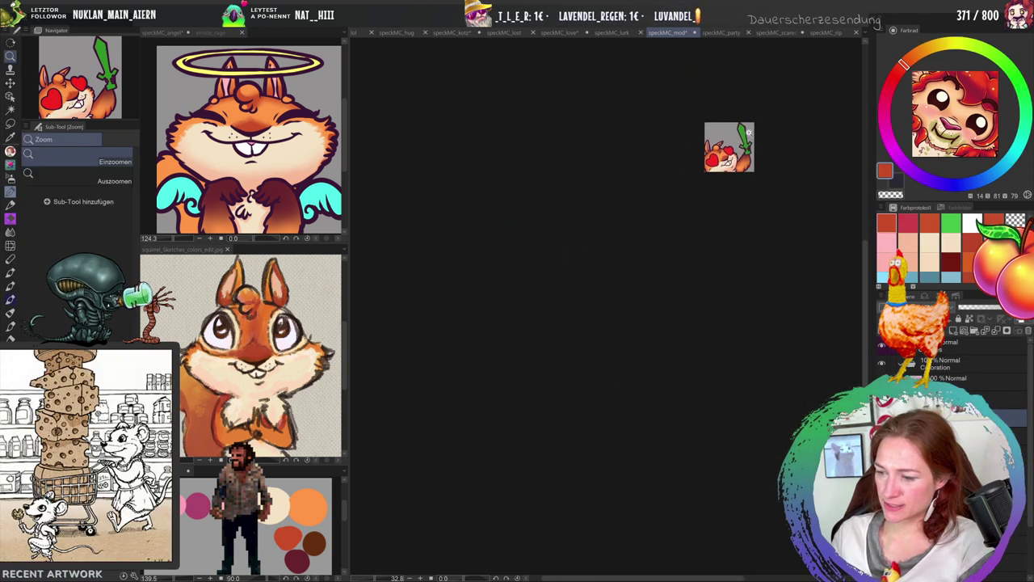
pyautogui.scroll(-3, 748, 132)
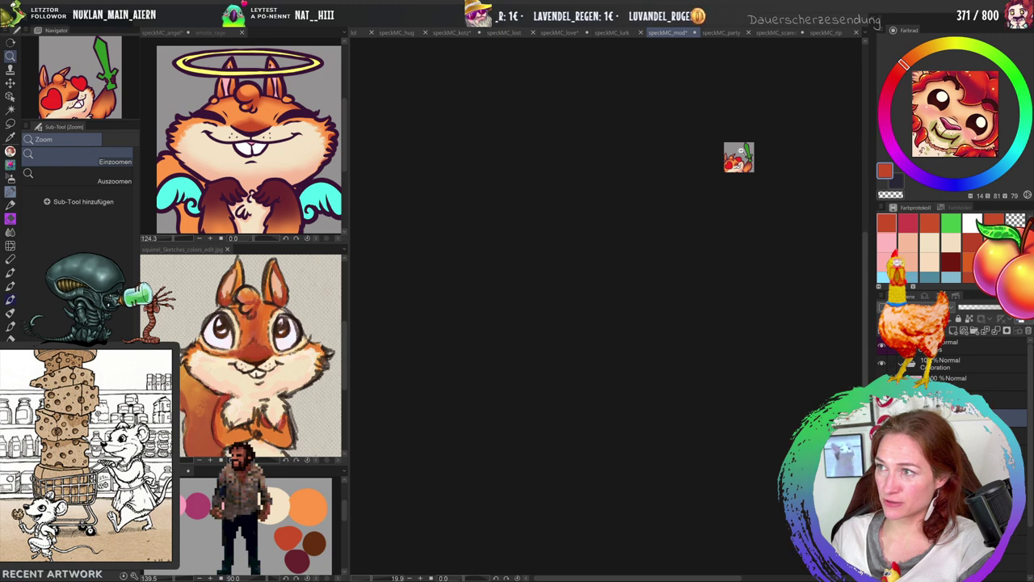
pyautogui.scroll(5, 753, 152)
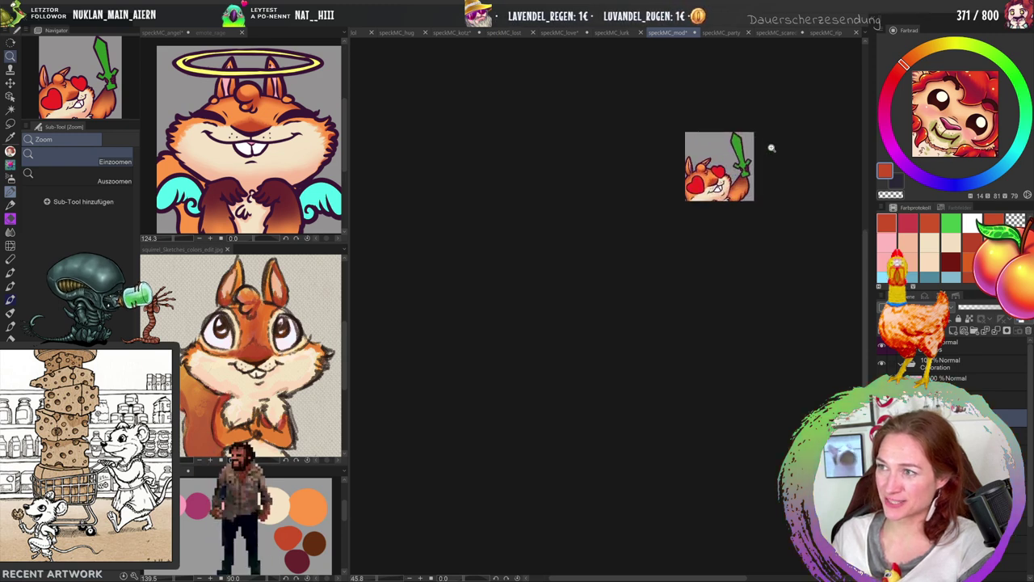
pyautogui.scroll(2, 772, 149)
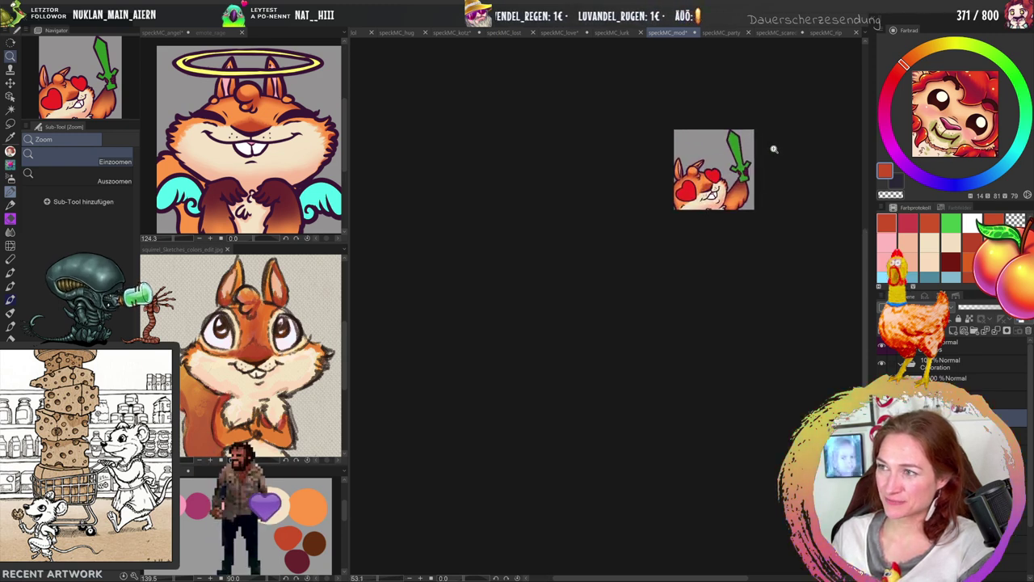
pyautogui.scroll(8, 774, 149)
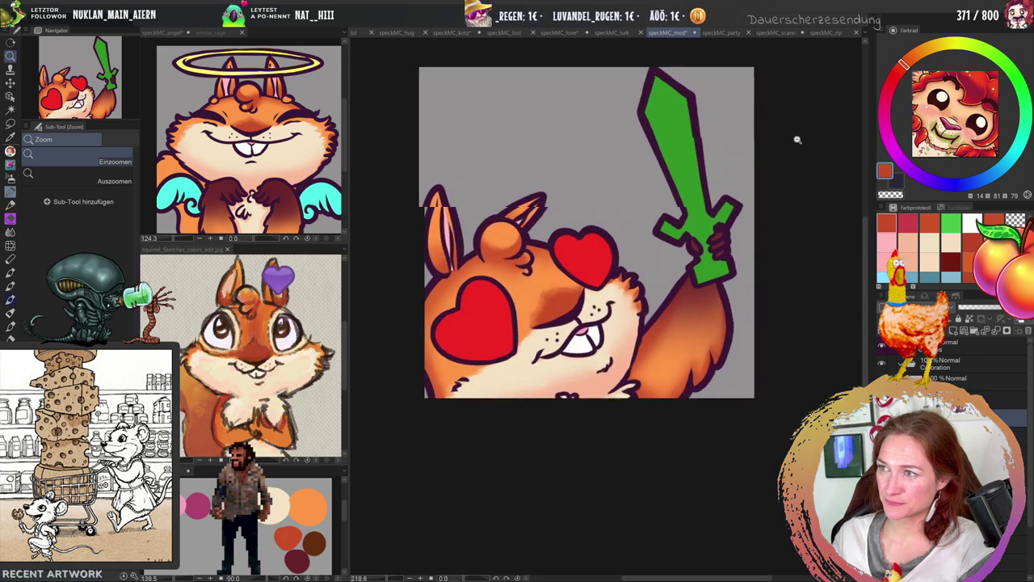
pyautogui.scroll(-1, 798, 138)
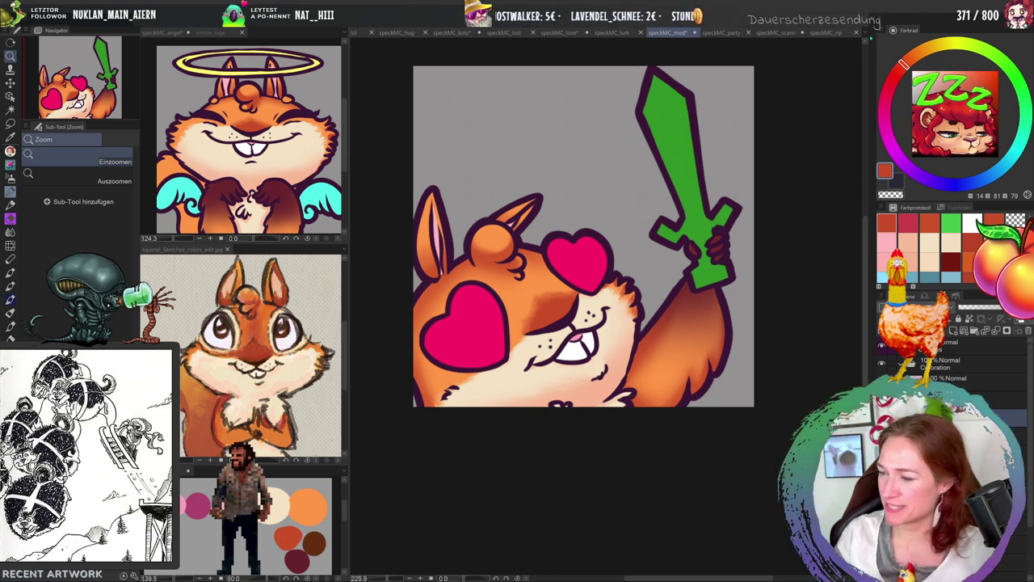
# Switch to the speckMC_kotz drawing, shade the selected tail red-orange with the Sanft härter airbrush around its base and behind the cheek, and clear the selection.
pyautogui.click(515, 33)
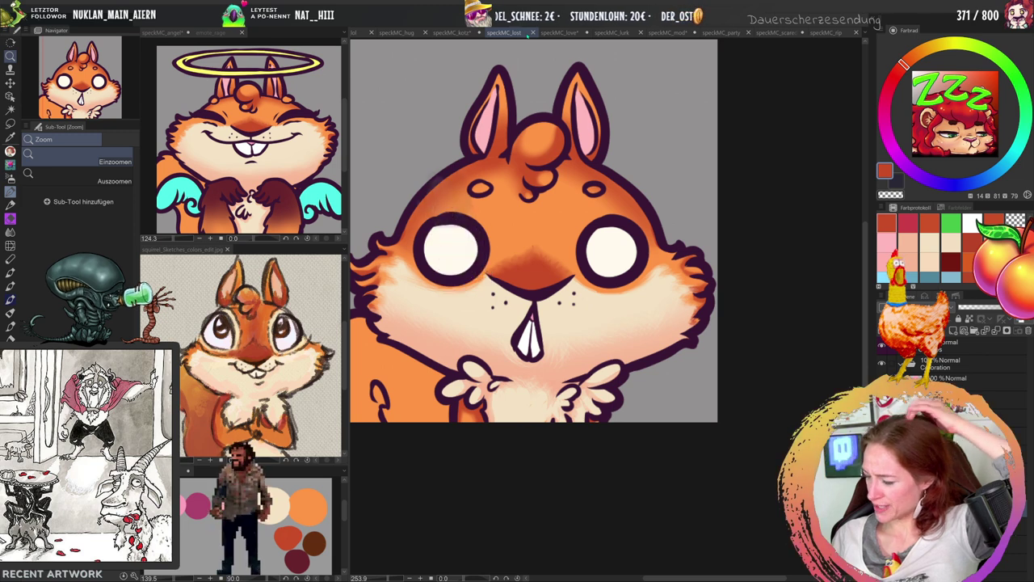
pyautogui.click(452, 33)
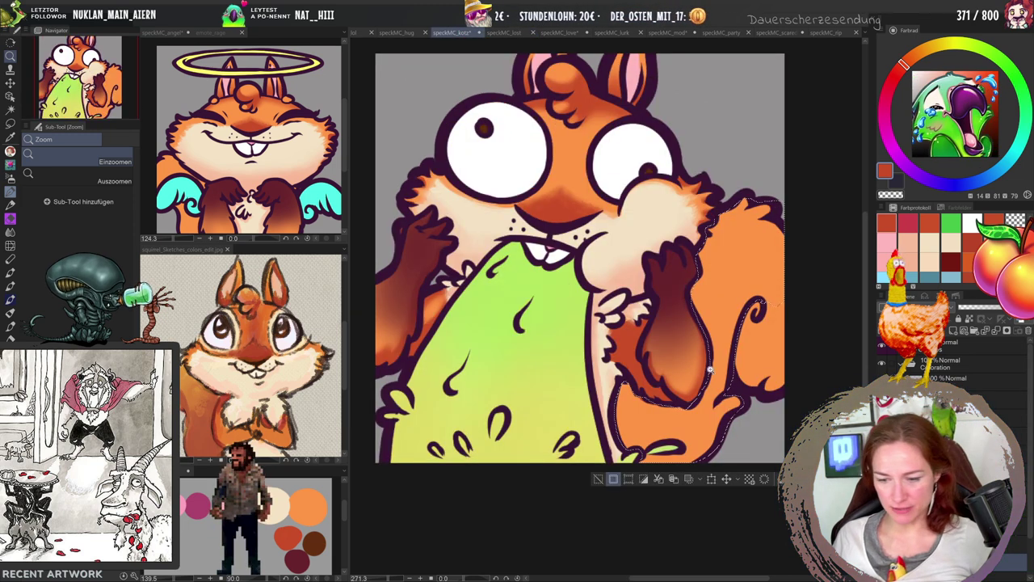
pyautogui.scroll(-3, 722, 371)
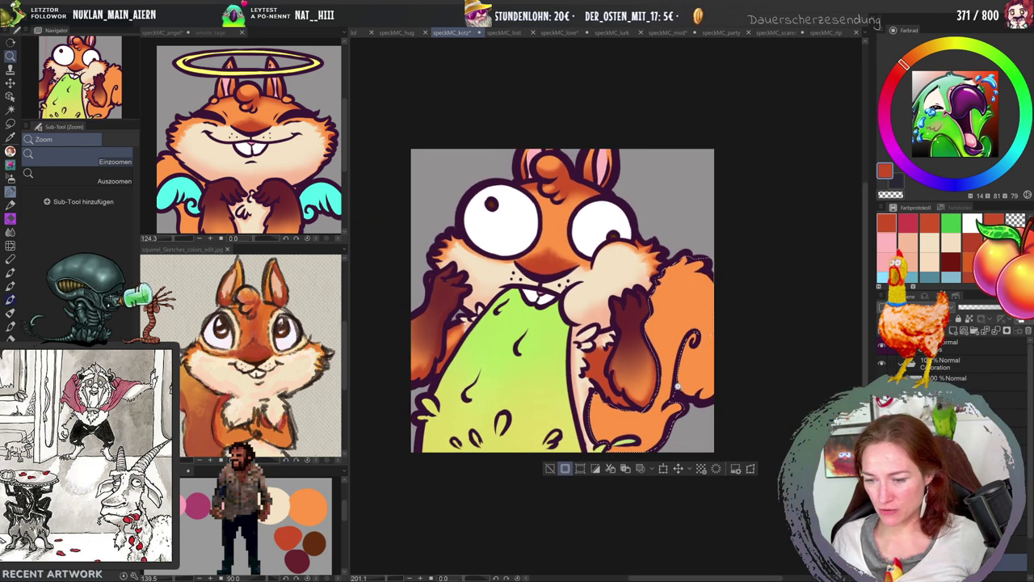
pyautogui.moveTo(676, 397); pyautogui.dragTo(674, 385)
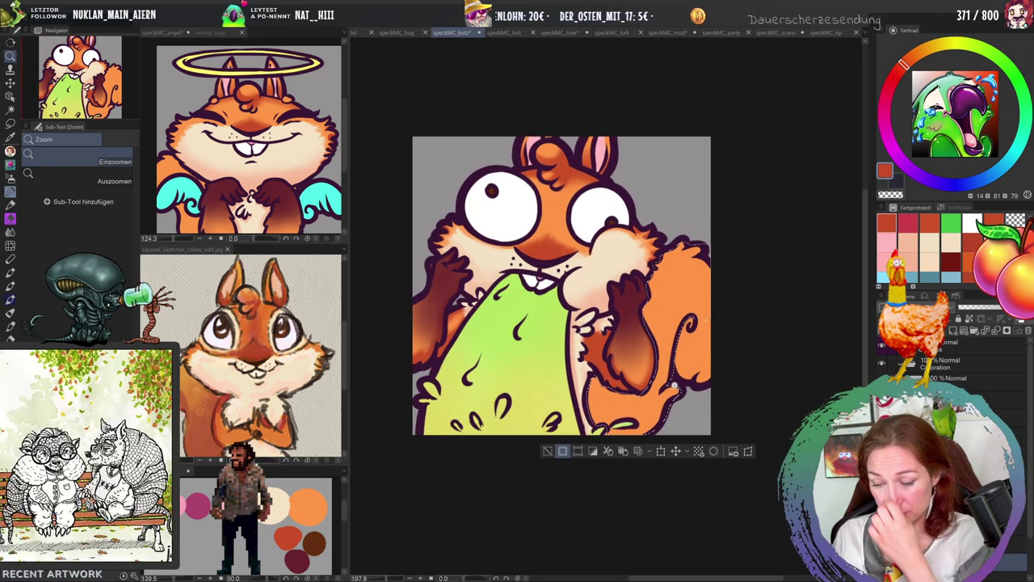
pyautogui.press('e')
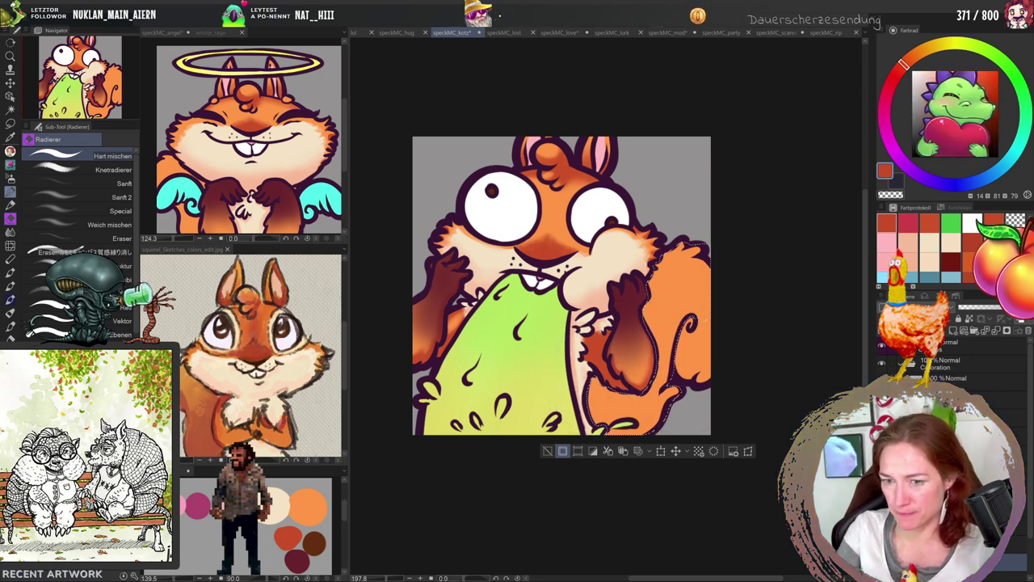
pyautogui.press('b')
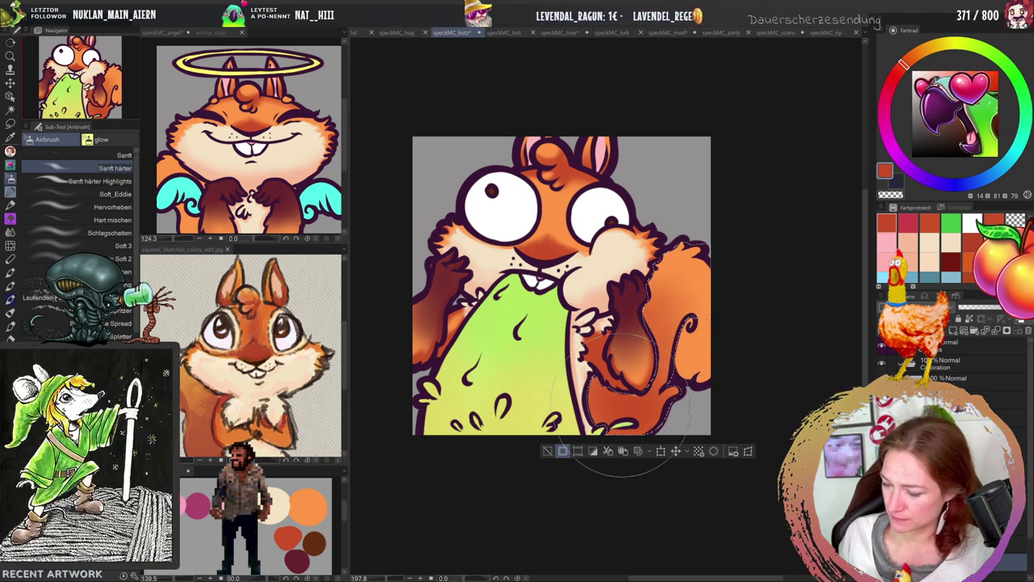
pyautogui.click(546, 450)
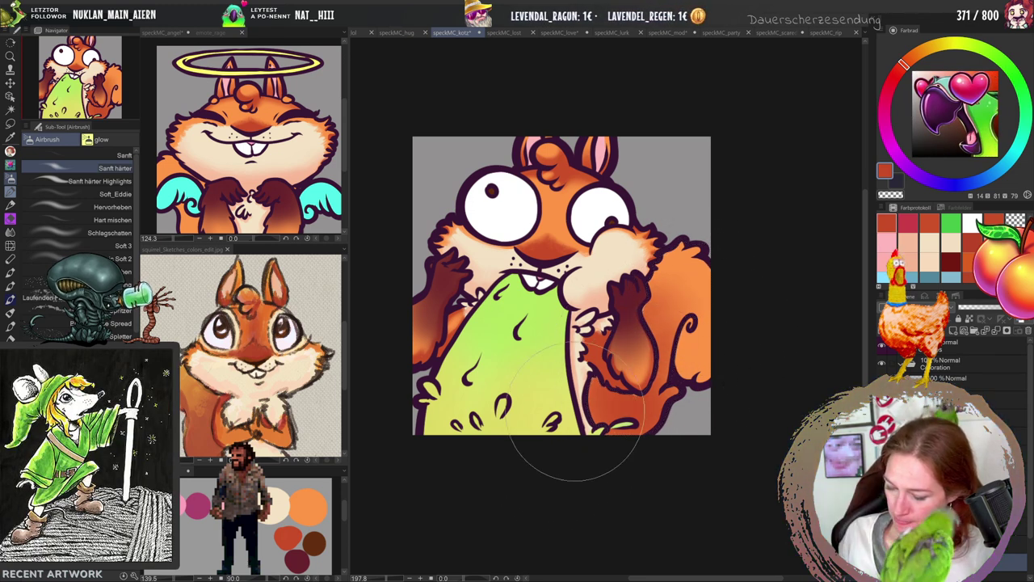
pyautogui.press('m')
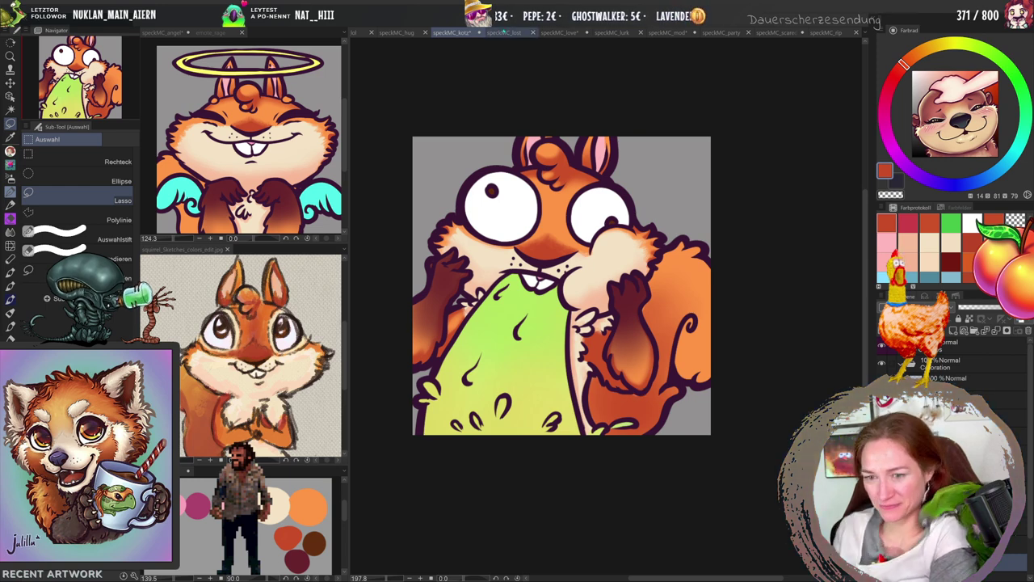
# Lasso the curled tail tip in the speckMC_kotz drawing, shade it red-orange with the Sanft härter airbrush, and clear the selection.
pyautogui.press('p')
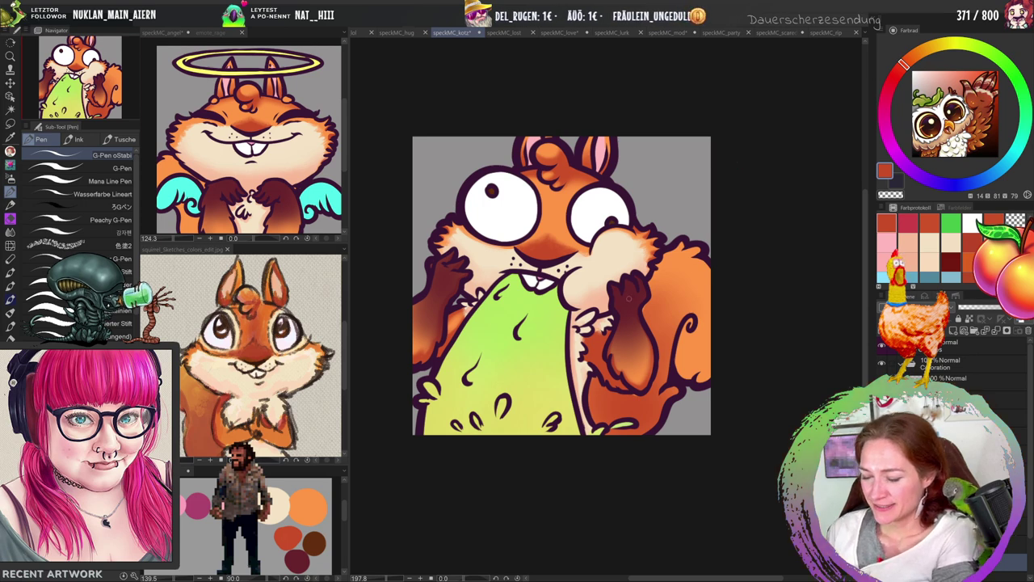
pyautogui.press('m')
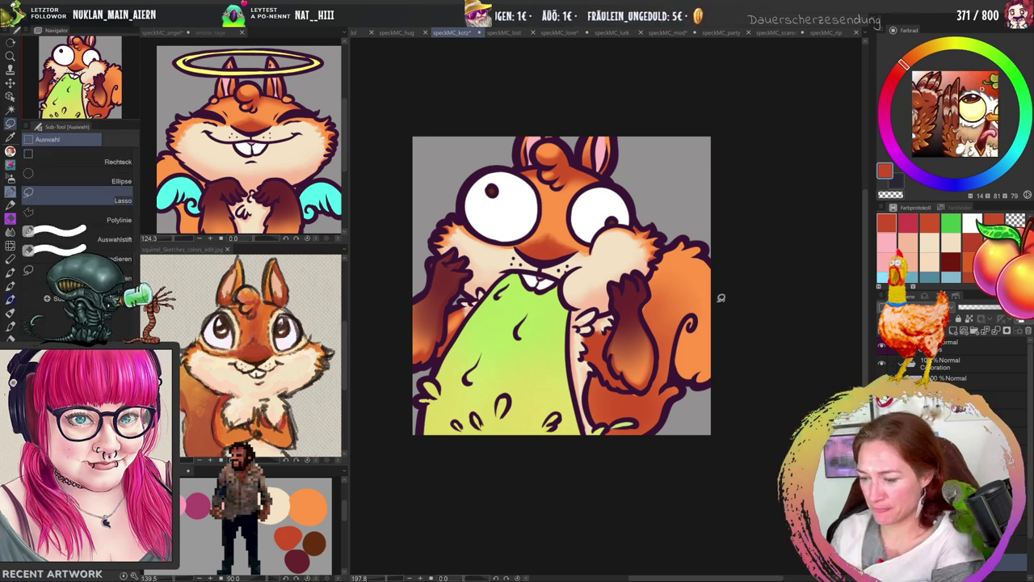
pyautogui.moveTo(715, 281); pyautogui.dragTo(711, 327)
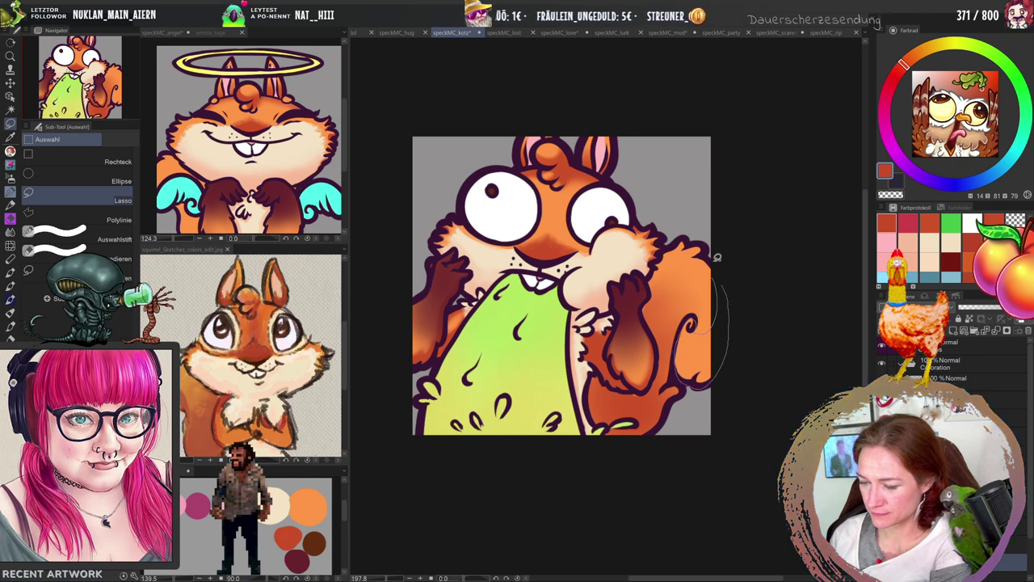
pyautogui.moveTo(717, 257); pyautogui.dragTo(716, 260)
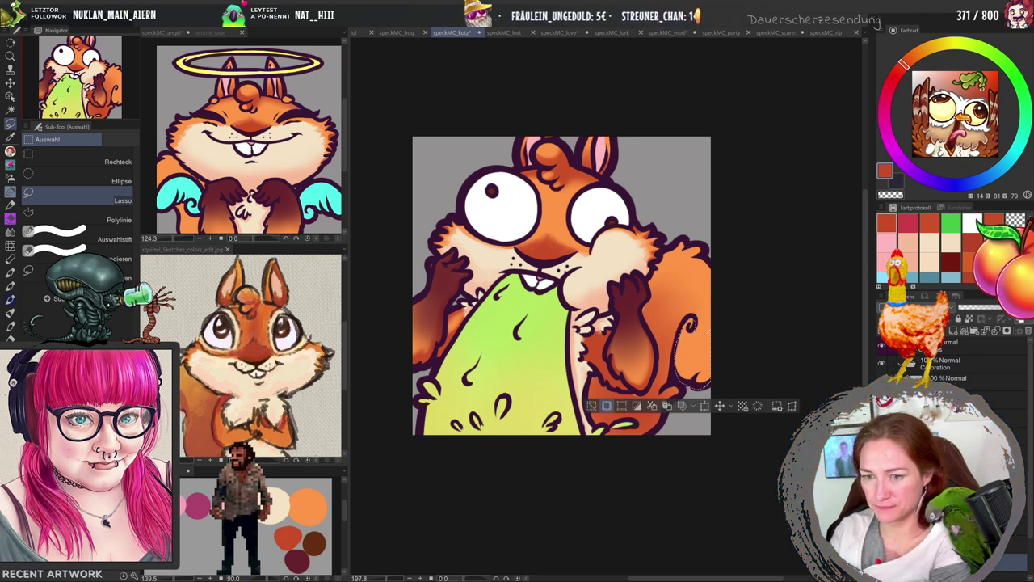
pyautogui.press('b')
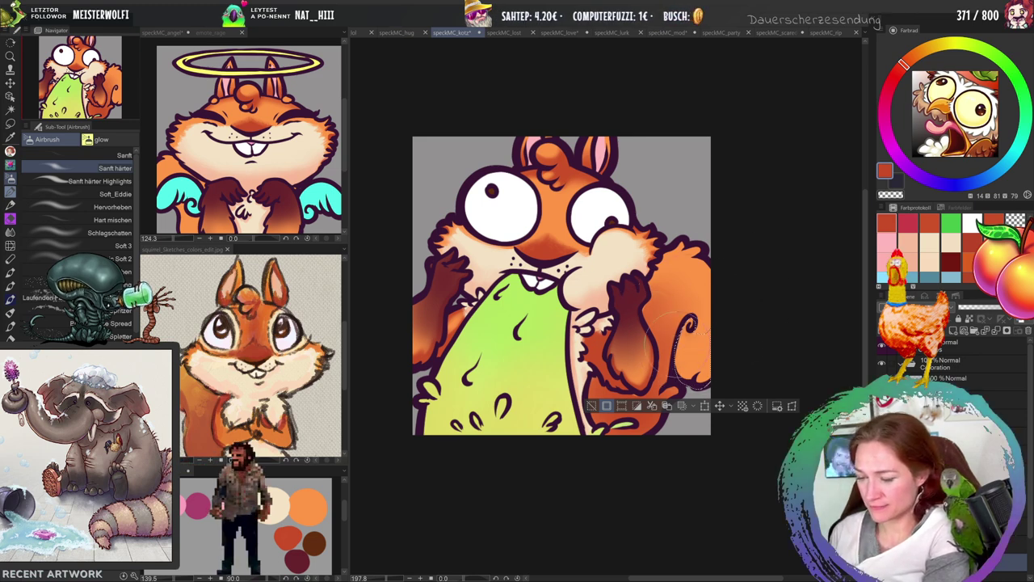
pyautogui.moveTo(691, 324); pyautogui.dragTo(714, 373)
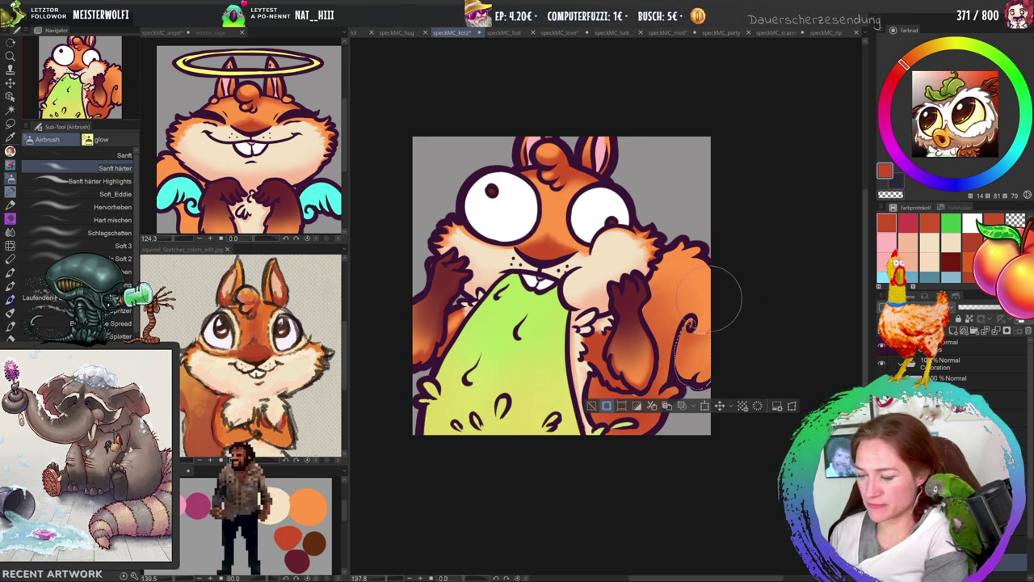
pyautogui.hotkey('ctrl', 'd')
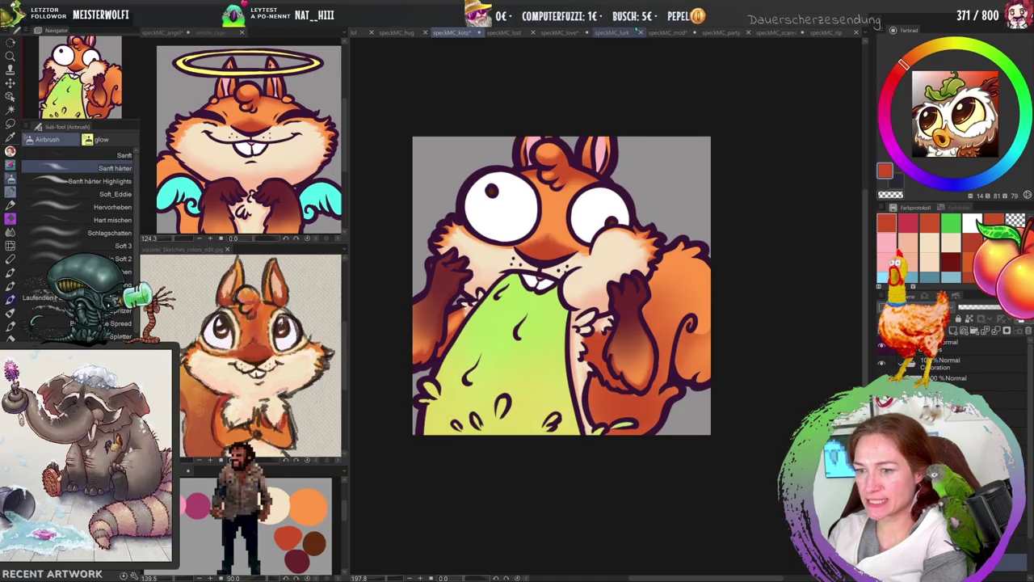
# Reselect the curled tail tip, deepen its red-orange shadow with the Sanft härter airbrush, clear the selection, and choose the Fingerspitze blending brush.
pyautogui.press('m')
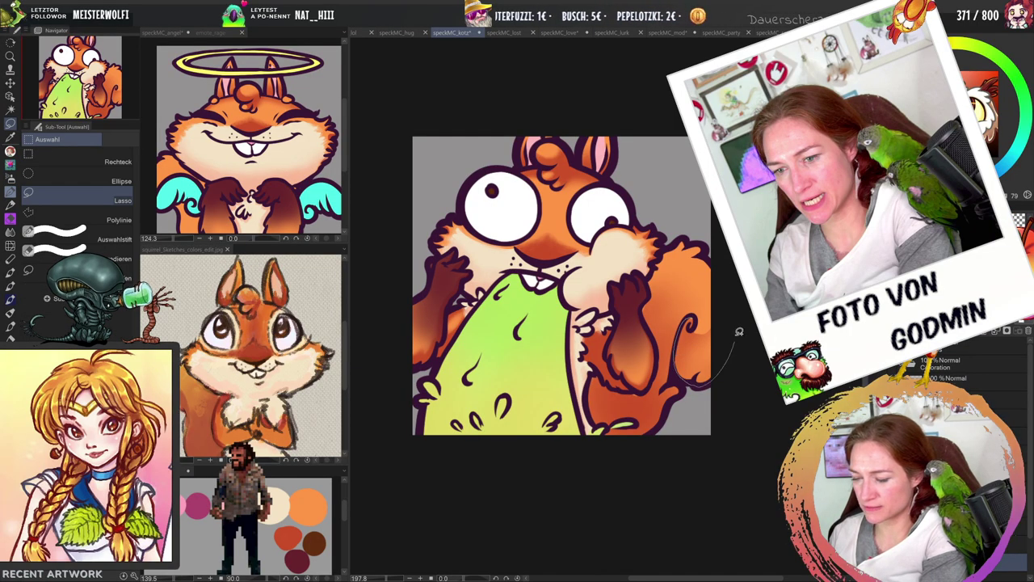
pyautogui.moveTo(739, 332)
pyautogui.mouseDown()
pyautogui.moveTo(725, 281)
pyautogui.moveTo(716, 279)
pyautogui.moveTo(688, 344)
pyautogui.moveTo(676, 311)
pyautogui.mouseUp()
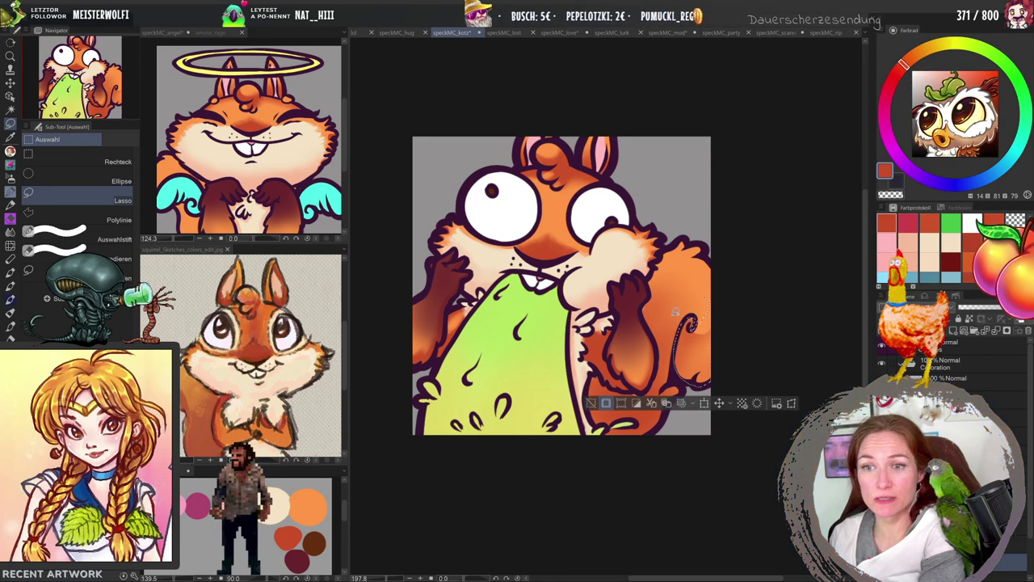
pyautogui.press('b')
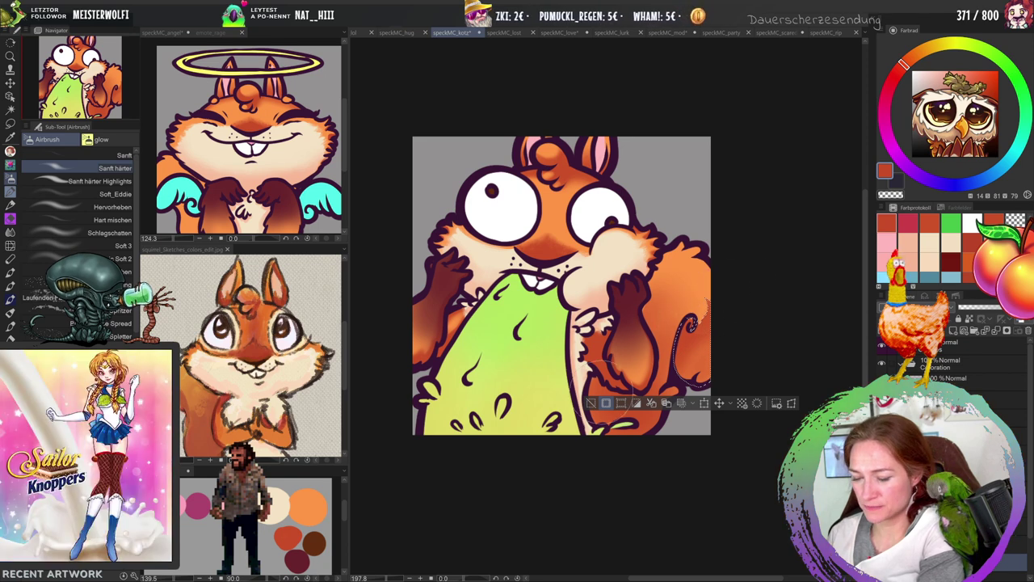
pyautogui.hotkey('ctrl', 'd')
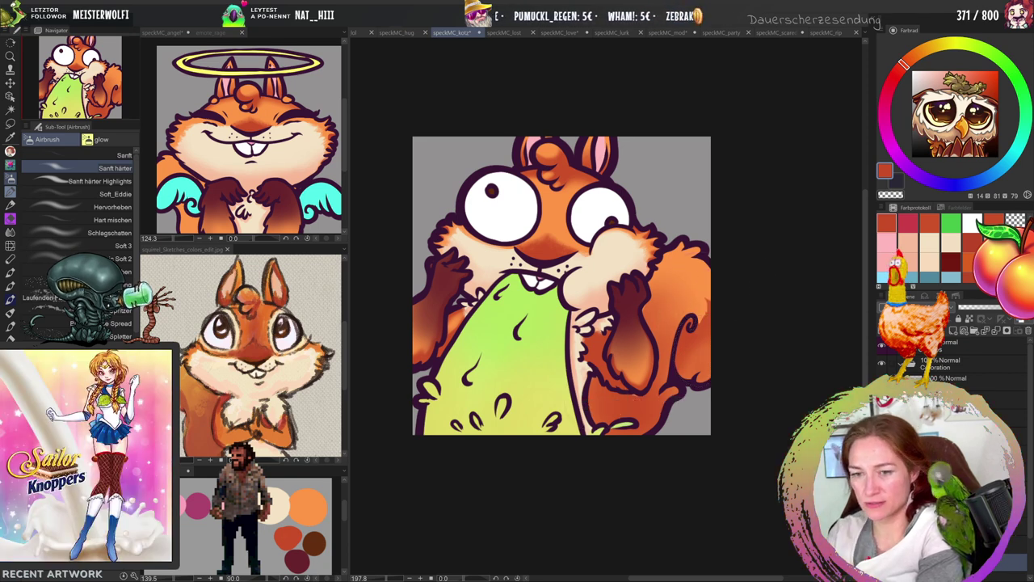
pyautogui.press('j')
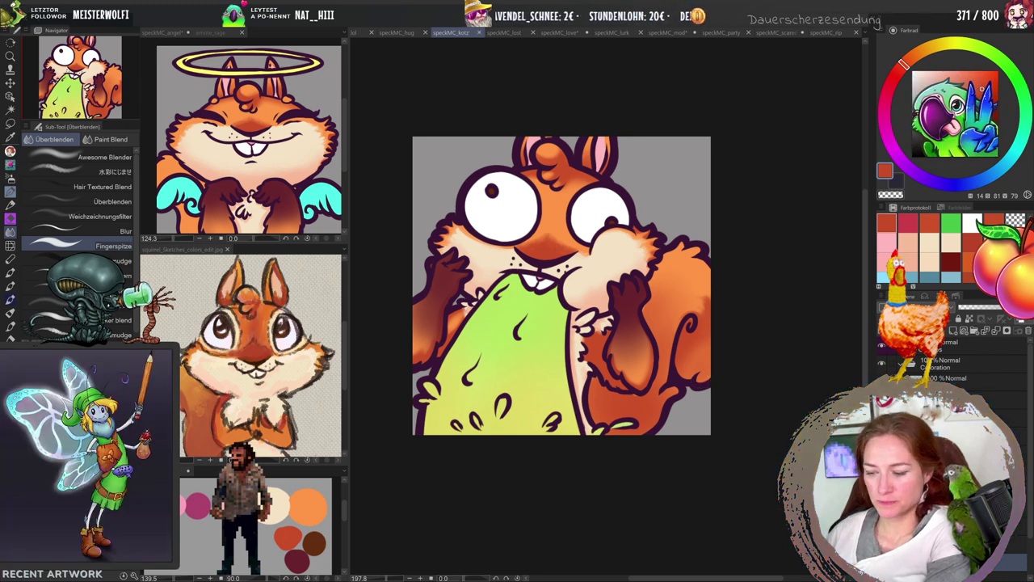
# Switch to the speckMC_hug drawing and check how the two hugging squirrels read at emote size and enlarged.
pyautogui.click(404, 32)
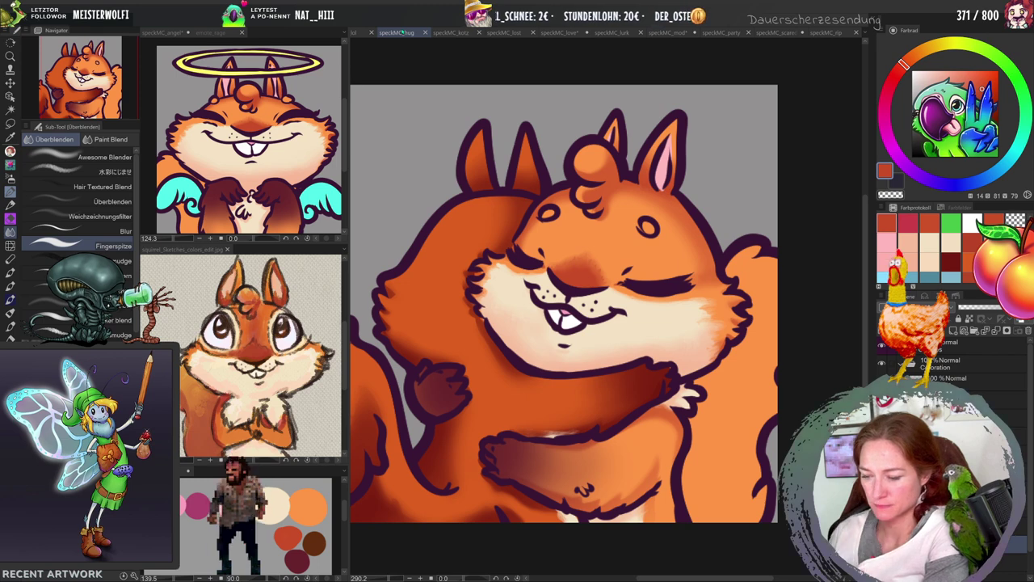
pyautogui.hotkey('ctrl', 'alt', 'space')
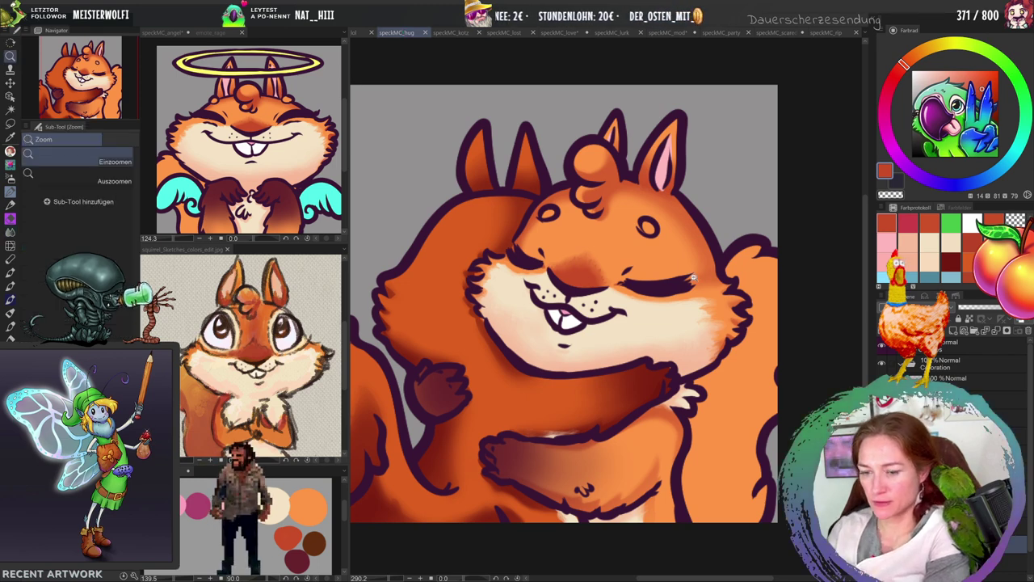
pyautogui.click(728, 424)
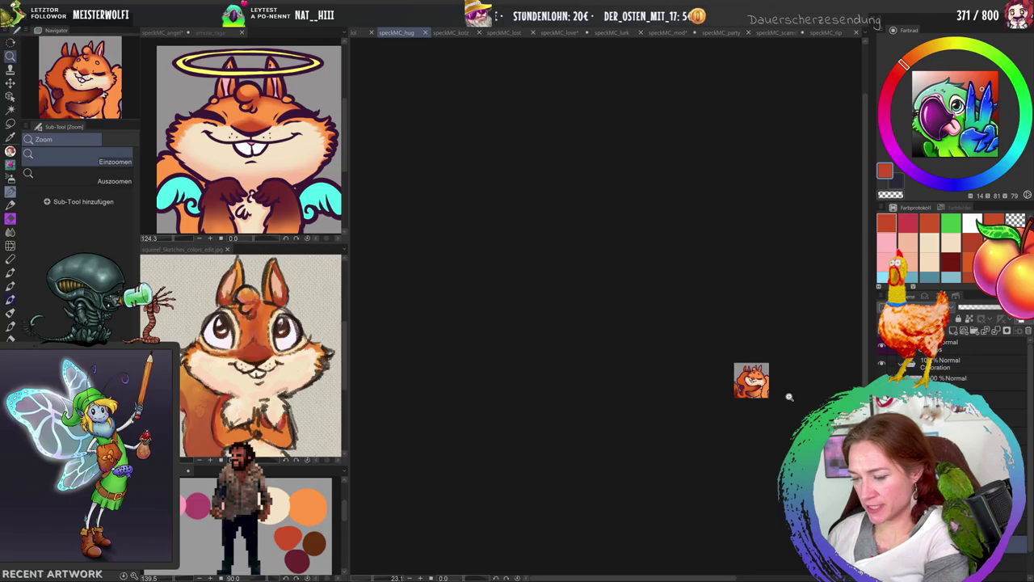
pyautogui.click(789, 404)
pyautogui.scroll(3, 750, 320)
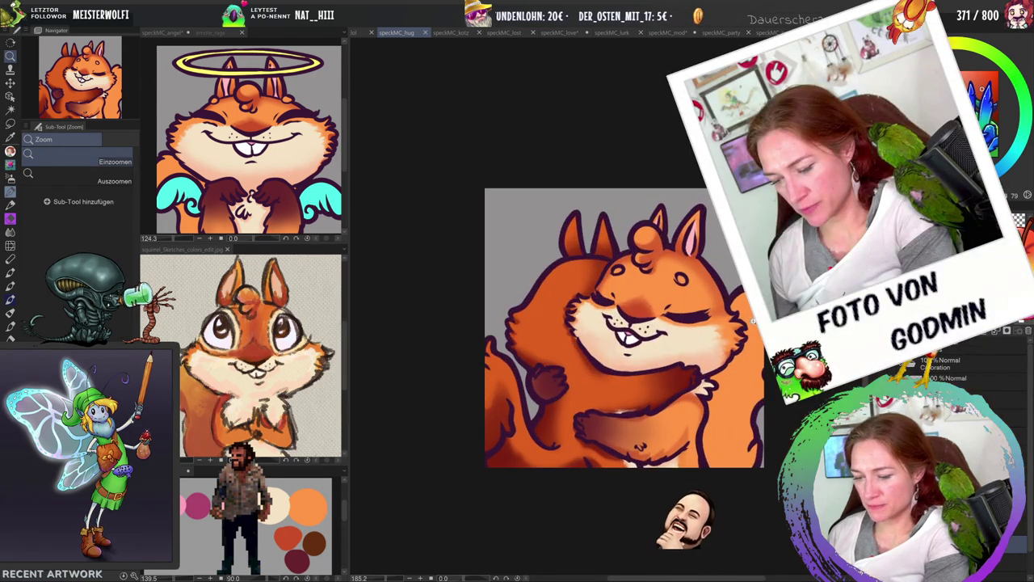
pyautogui.scroll(-2, 751, 320)
pyautogui.scroll(-5, 763, 371)
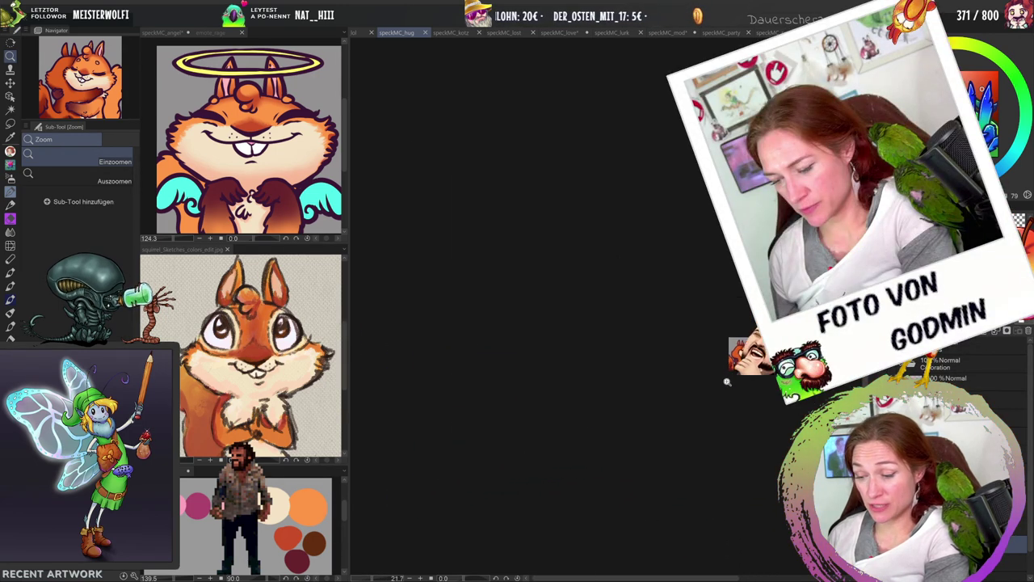
pyautogui.moveTo(764, 371); pyautogui.dragTo(805, 386)
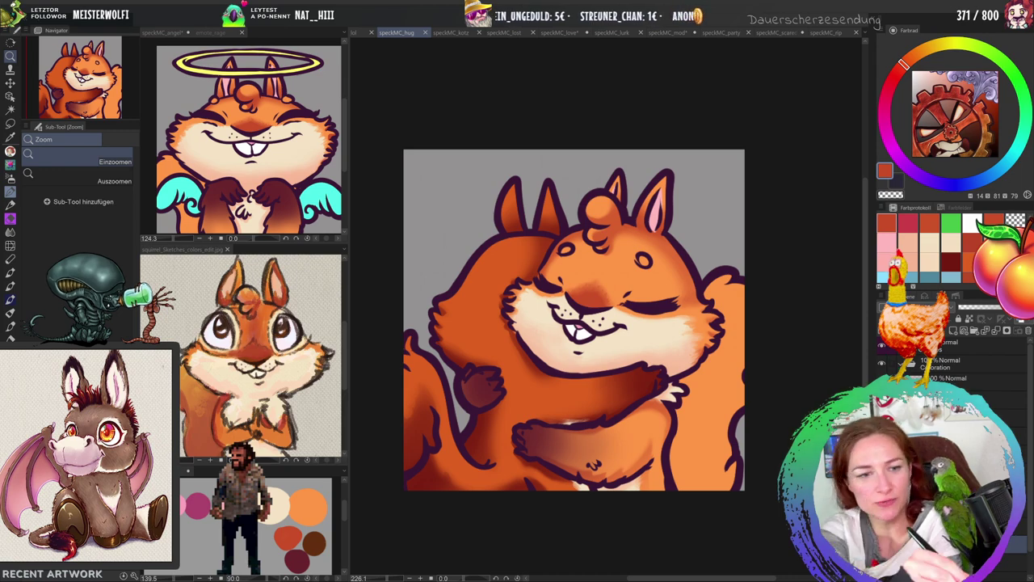
# Look through the saved artwork files, view the Banjo&Kazooie.png parrot logo, and close it again.
pyautogui.hotkey('alt', 'f')
pyautogui.press('o')
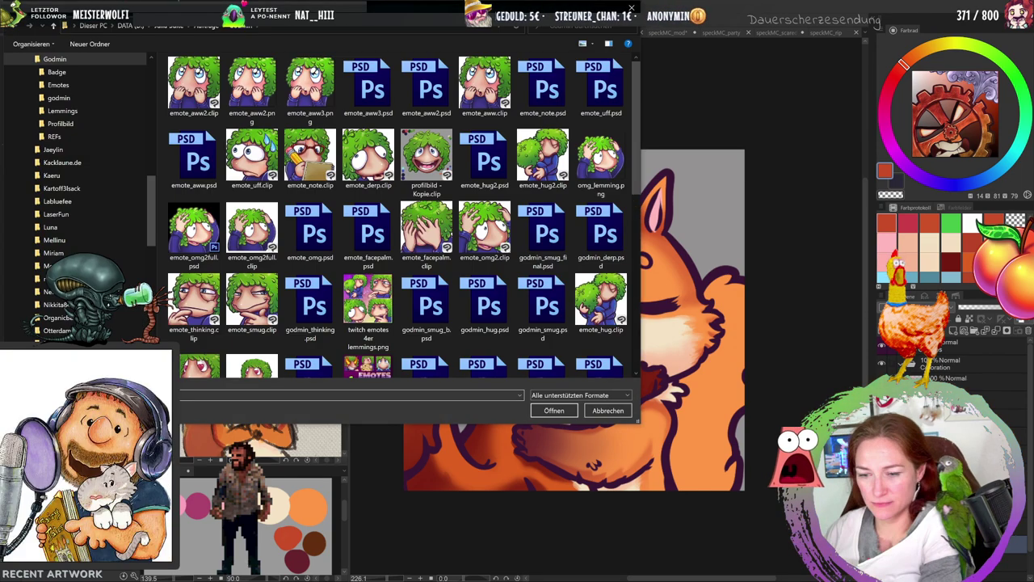
pyautogui.press('Escape')
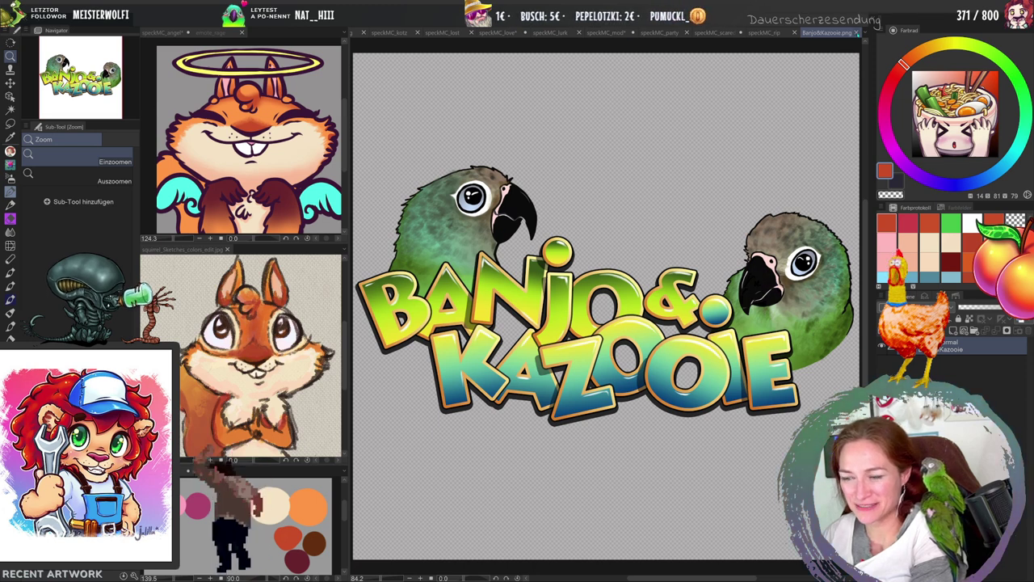
pyautogui.hotkey('ctrl', 'w')
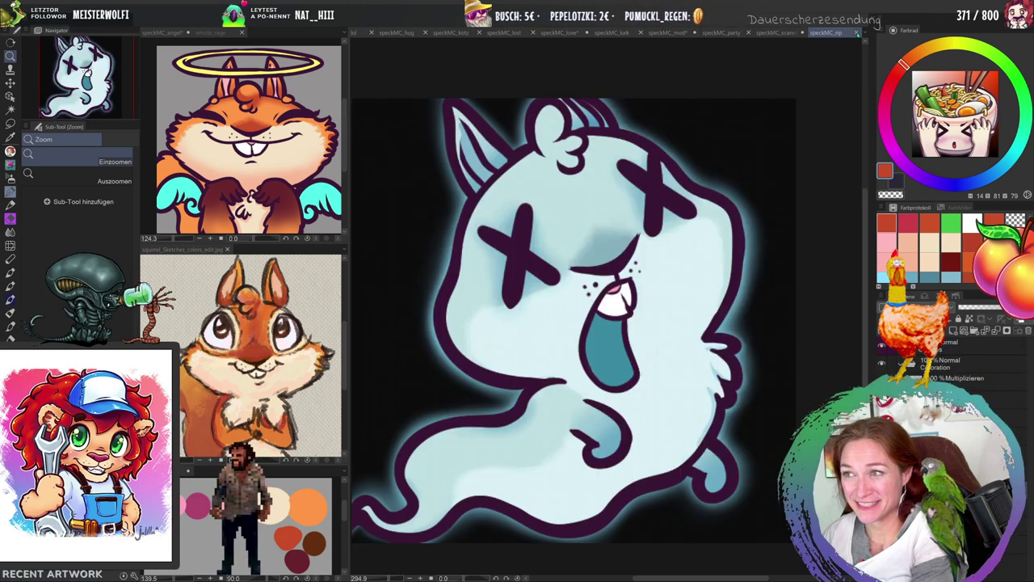
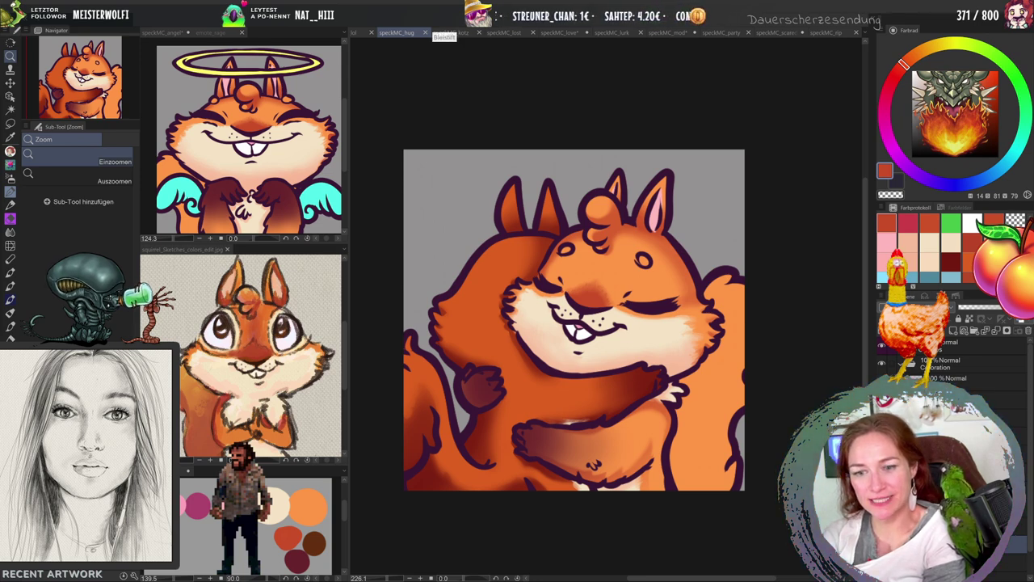
pyautogui.press('p')
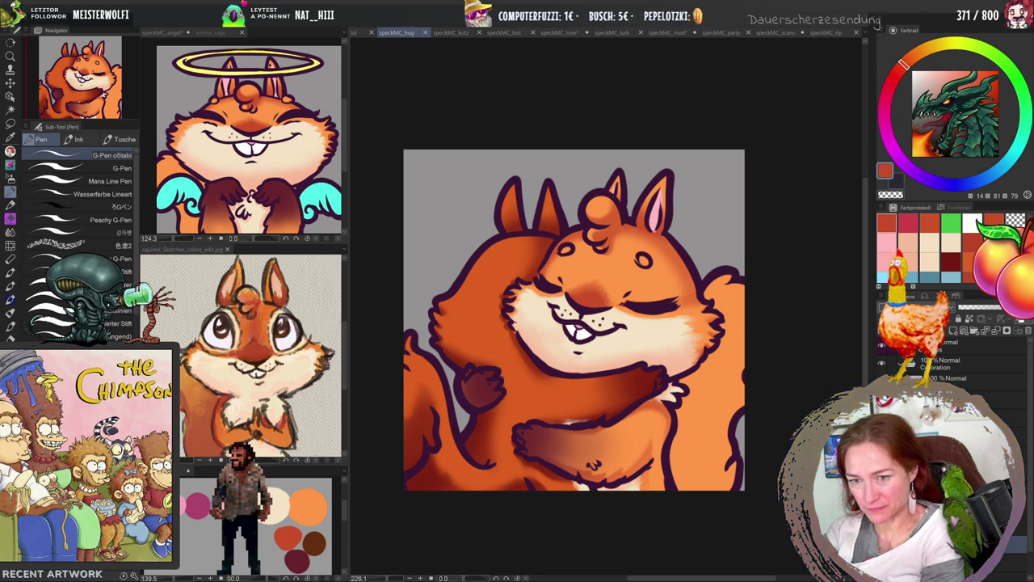
pyautogui.press('e')
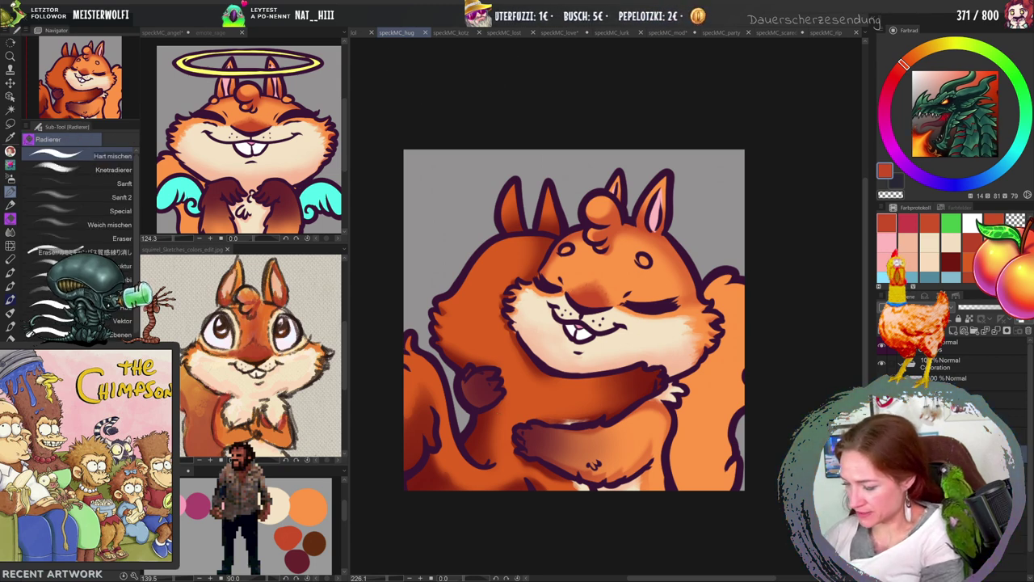
pyautogui.press('Delete')
pyautogui.hotkey('ctrl', 'z')
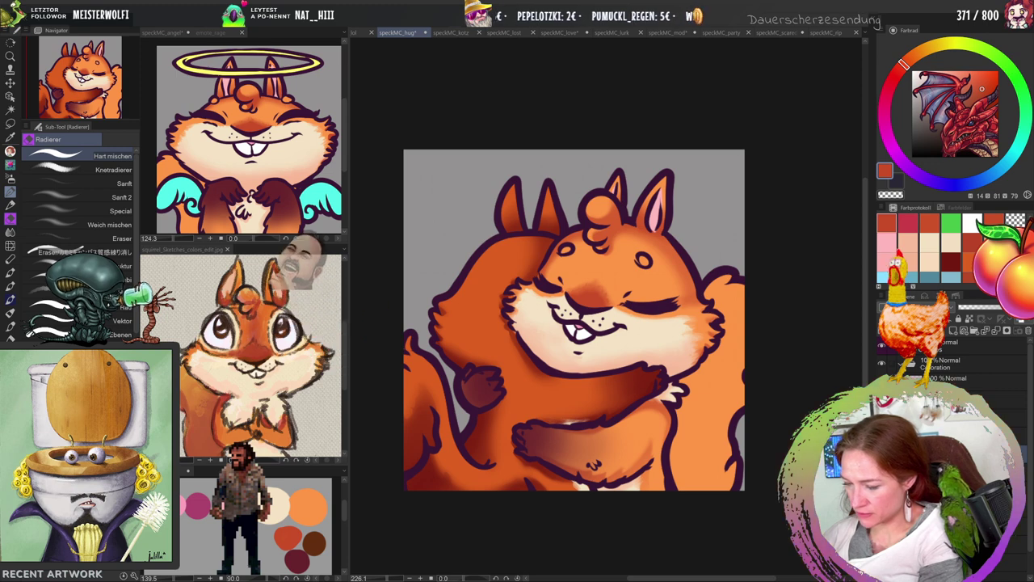
pyautogui.hotkey('ctrl', 'y')
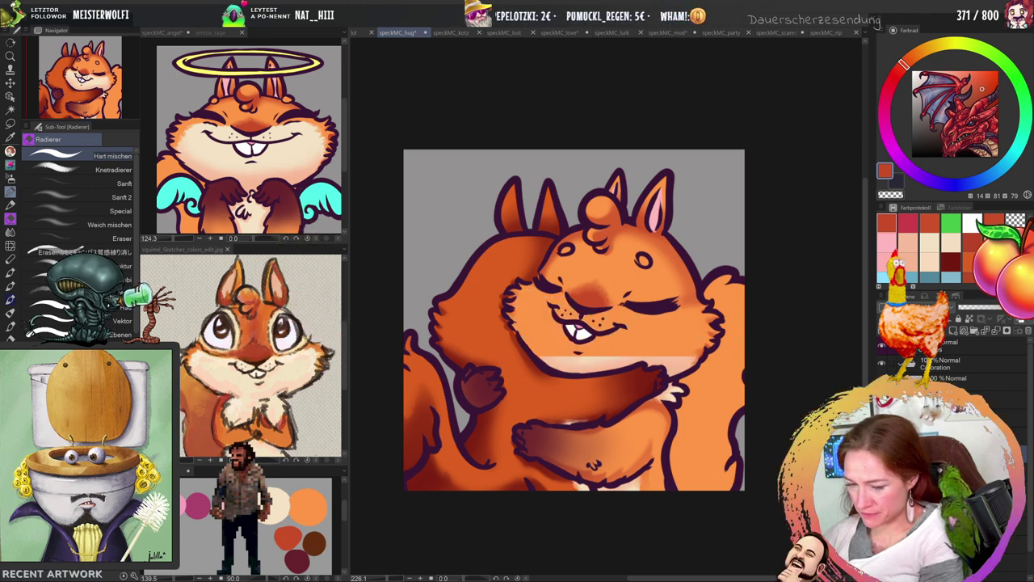
pyautogui.hotkey('ctrl', 'y')
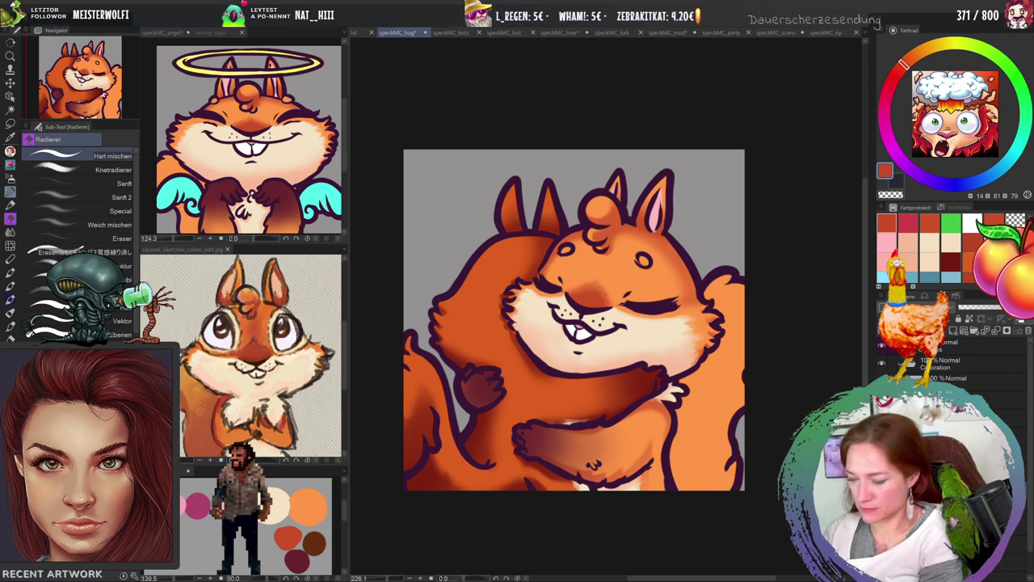
# Sample the dark red-orange shadow beside the front squirrel's cheek and darken the drawing's grey background to 1C1C1C.
pyautogui.press('i')
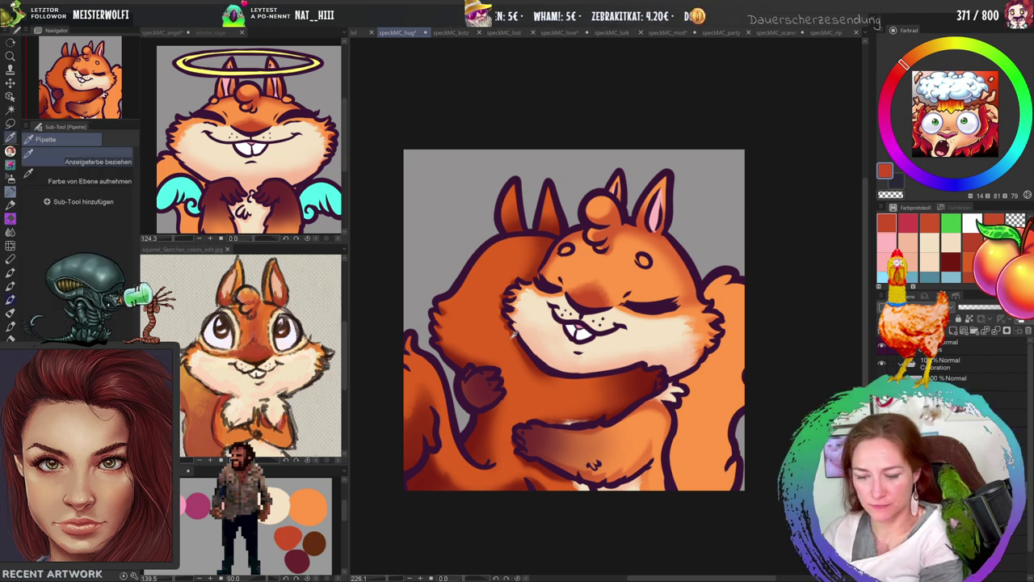
pyautogui.click(514, 333)
pyautogui.press('p')
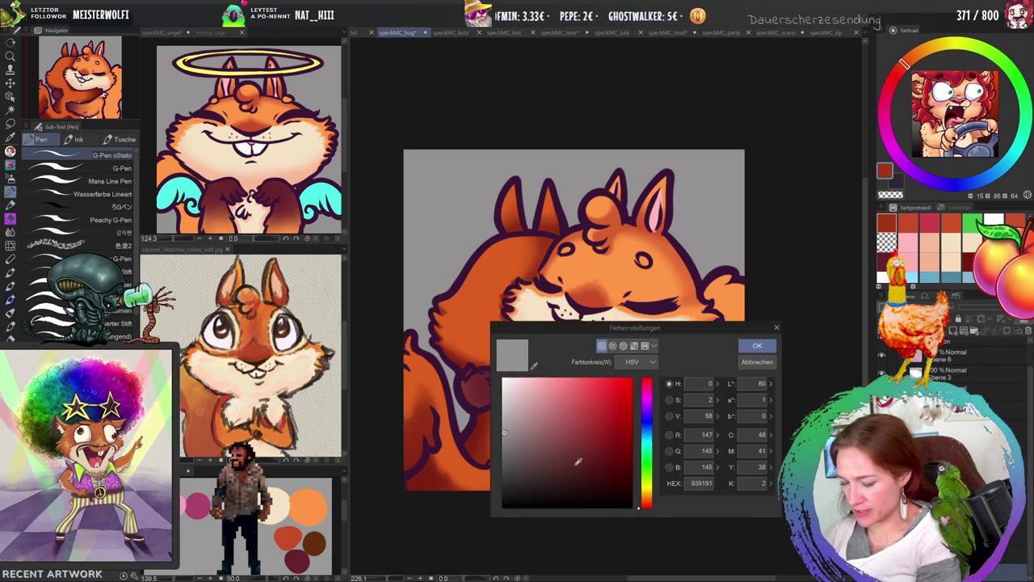
pyautogui.click(507, 470)
pyautogui.click(756, 346)
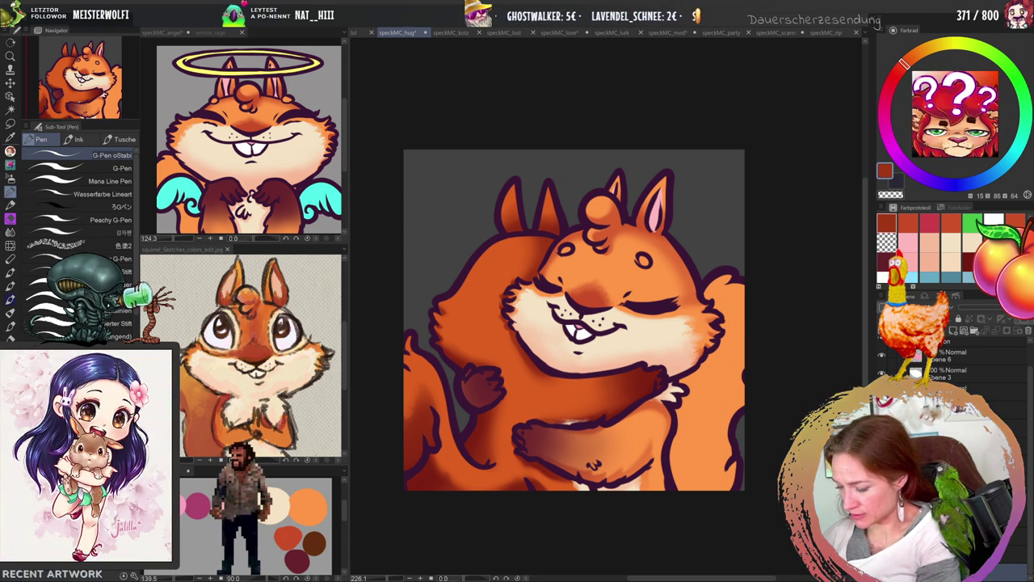
pyautogui.hotkey('ctrl', 'shift', 'c')
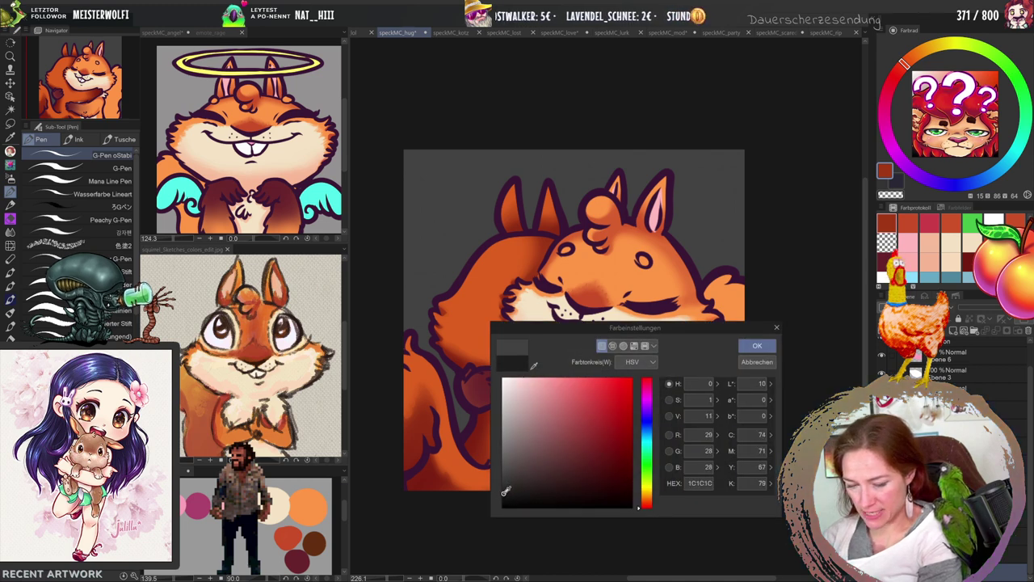
pyautogui.click(752, 347)
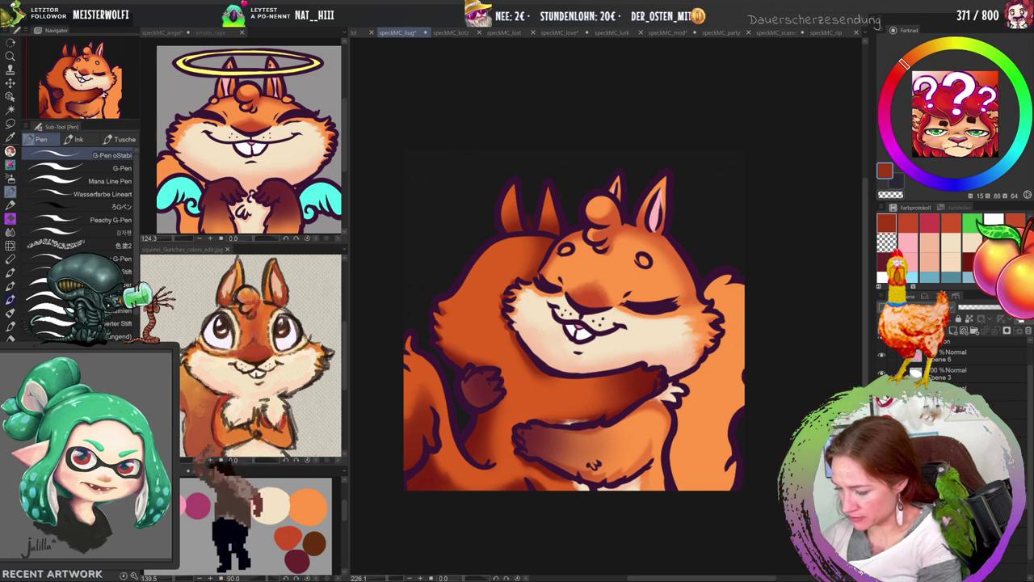
# Fill behind the rear squirrel with dark orange, delete the overflow outside its outline, and clear the selection.
pyautogui.moveTo(582, 234); pyautogui.dragTo(404, 433)
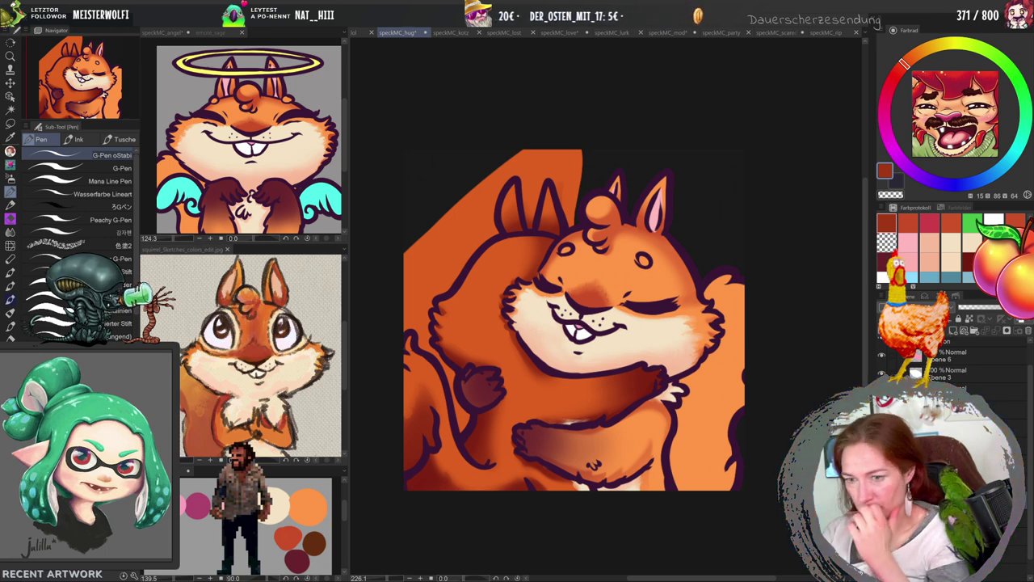
pyautogui.press('m')
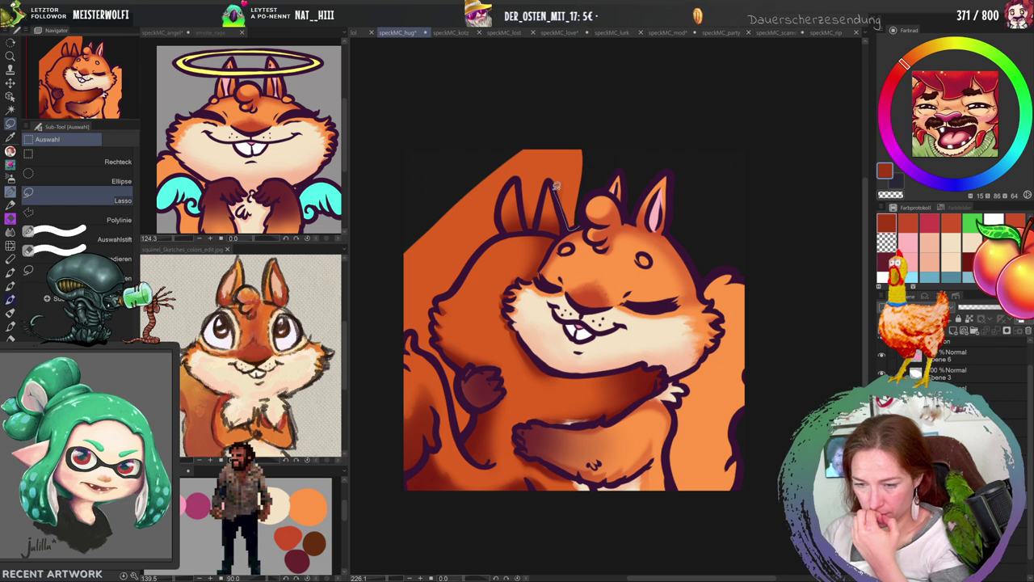
pyautogui.moveTo(535, 230)
pyautogui.mouseDown()
pyautogui.moveTo(515, 176)
pyautogui.moveTo(503, 183)
pyautogui.moveTo(483, 250)
pyautogui.moveTo(436, 315)
pyautogui.moveTo(435, 338)
pyautogui.moveTo(471, 408)
pyautogui.moveTo(457, 420)
pyautogui.mouseUp()
pyautogui.moveTo(441, 361)
pyautogui.mouseDown()
pyautogui.moveTo(400, 328)
pyautogui.moveTo(419, 209)
pyautogui.moveTo(591, 98)
pyautogui.moveTo(600, 158)
pyautogui.moveTo(582, 220)
pyautogui.mouseUp()
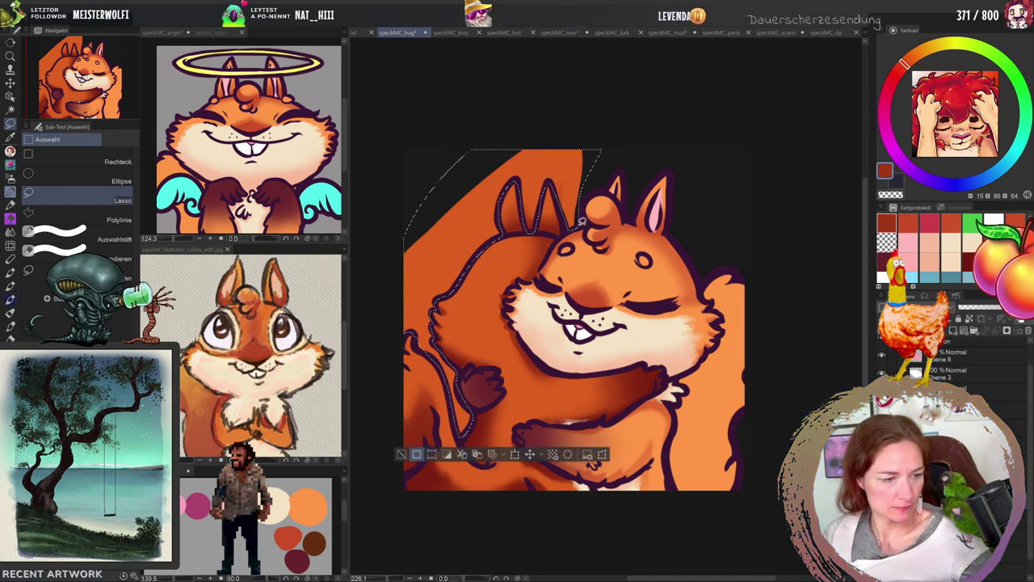
pyautogui.press('Delete')
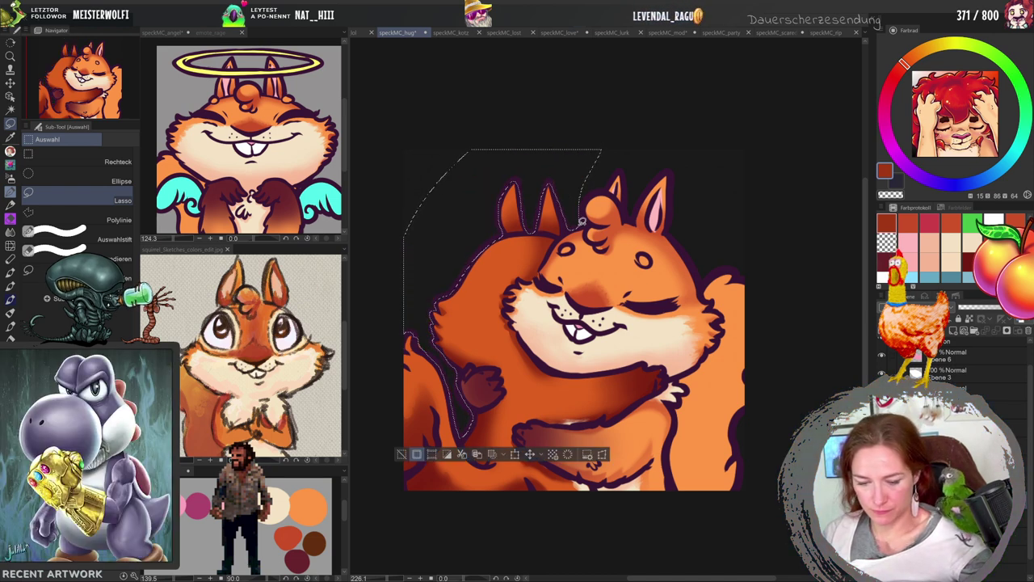
pyautogui.hotkey('ctrl', 'd')
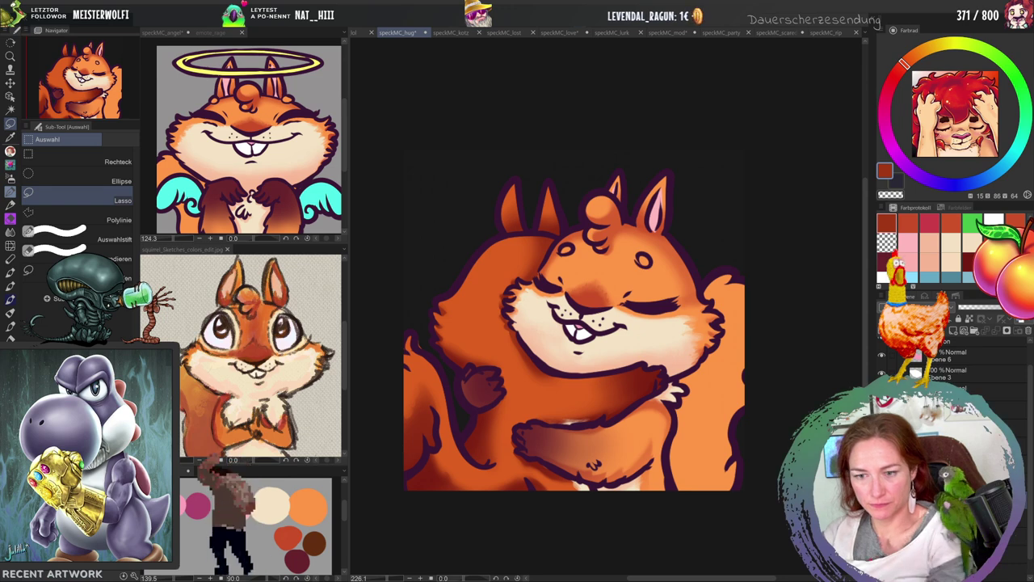
pyautogui.press('e')
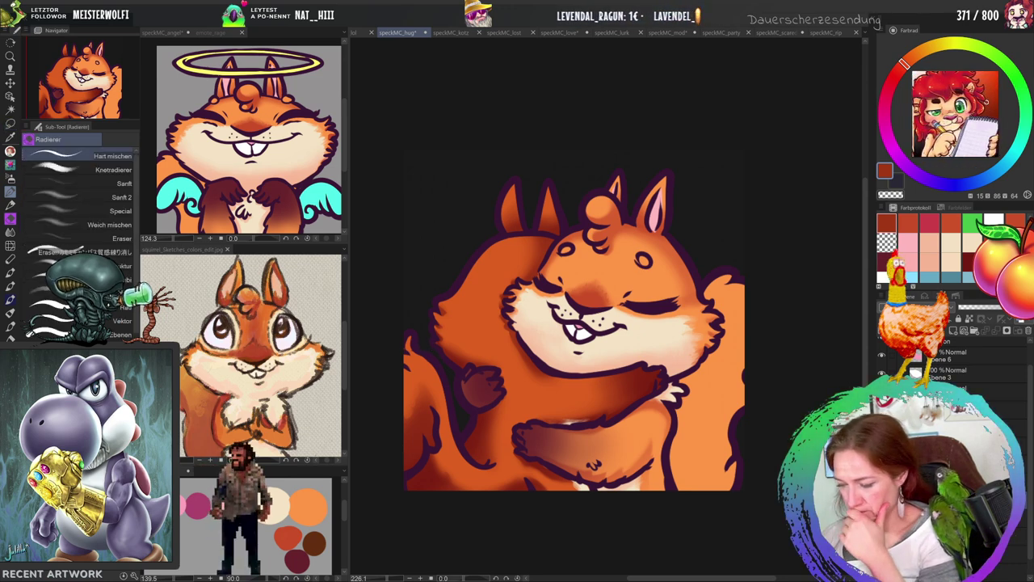
pyautogui.hotkey('ctrl', 'z')
pyautogui.hotkey('ctrl', 'y')
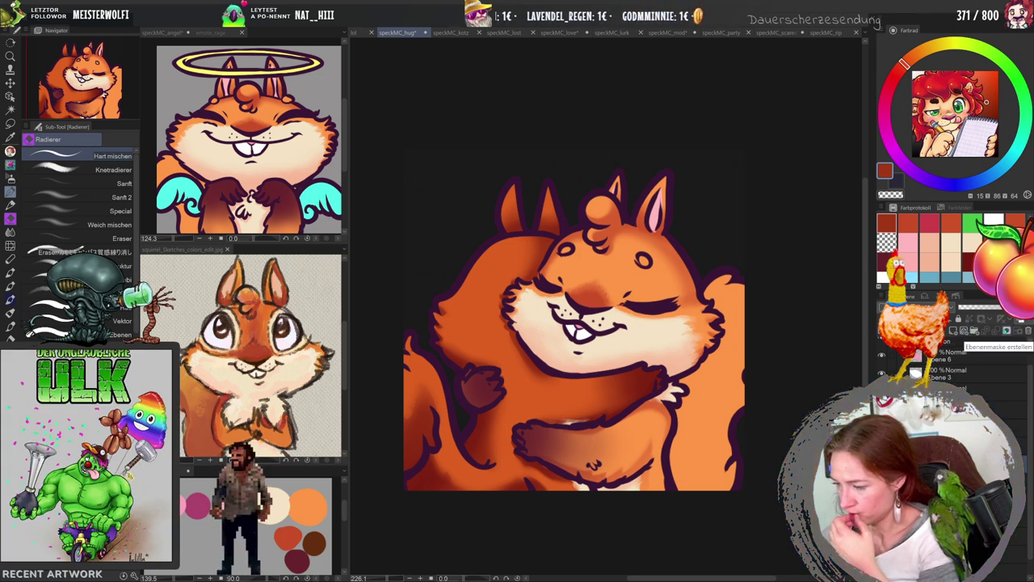
# Add a Farbton/Sättigung/Luminanz correction layer and shift the rear squirrel's fur from orange to a muted red.
pyautogui.click(166, 20)
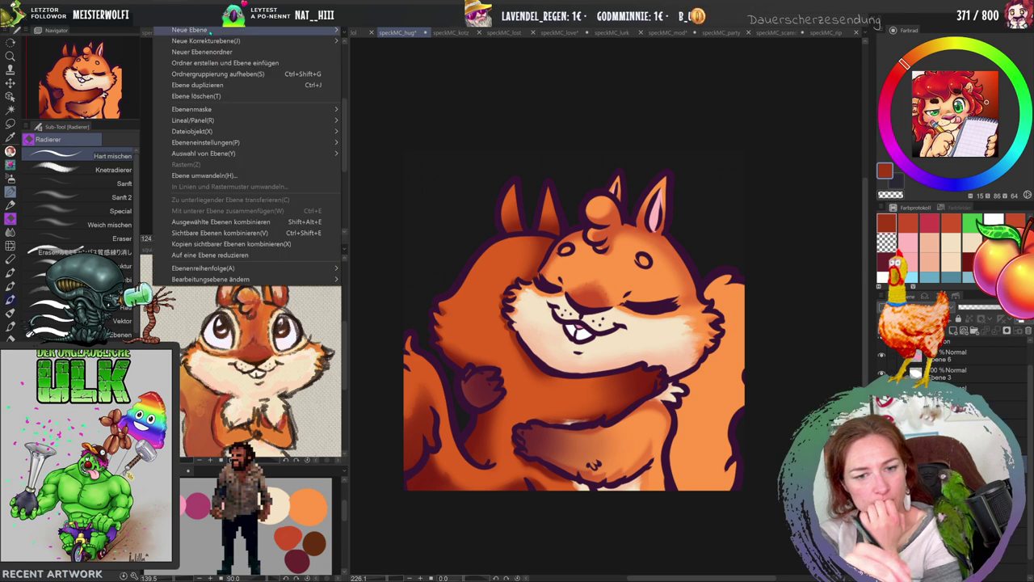
pyautogui.moveTo(206, 40)
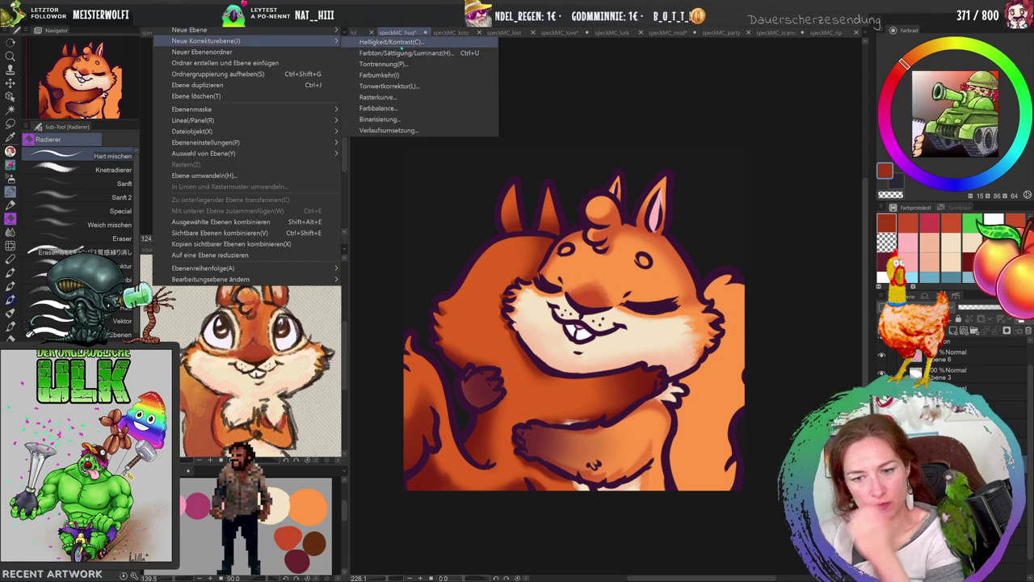
pyautogui.click(407, 54)
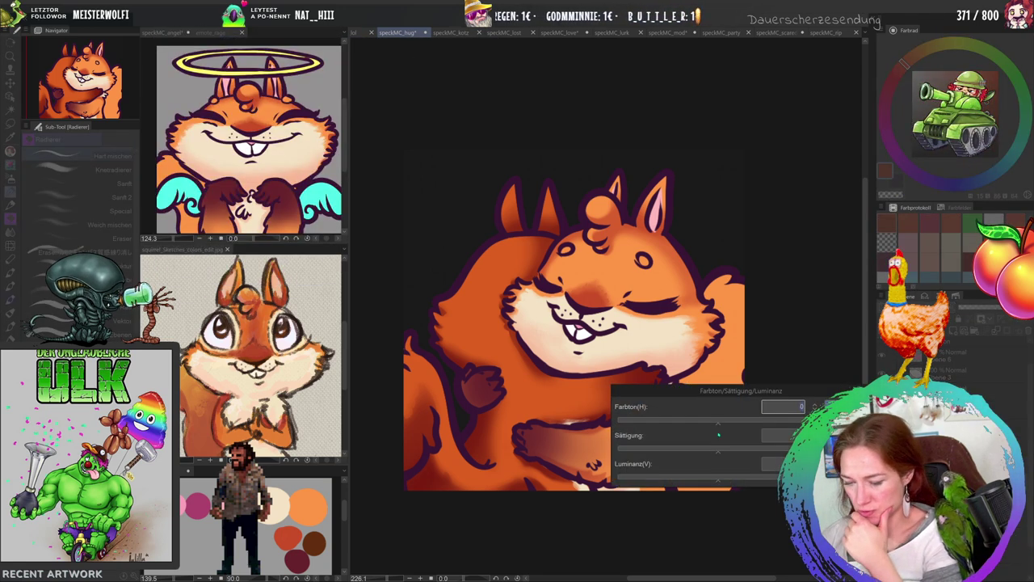
pyautogui.moveTo(718, 420)
pyautogui.mouseDown()
pyautogui.moveTo(811, 378)
pyautogui.moveTo(874, 374)
pyautogui.moveTo(805, 398)
pyautogui.moveTo(820, 399)
pyautogui.mouseUp()
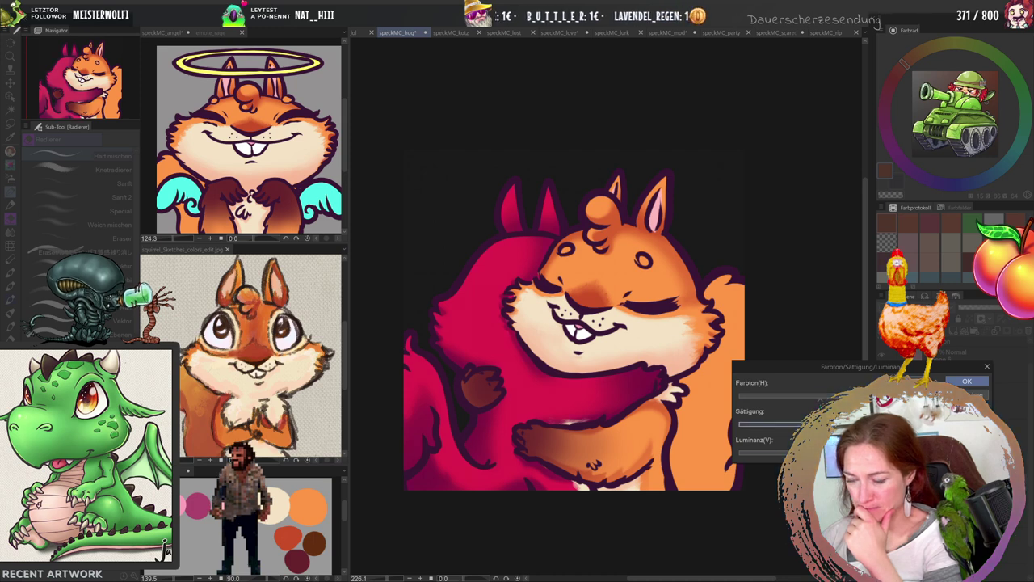
pyautogui.moveTo(848, 424); pyautogui.dragTo(836, 452)
pyautogui.moveTo(820, 395); pyautogui.dragTo(860, 395)
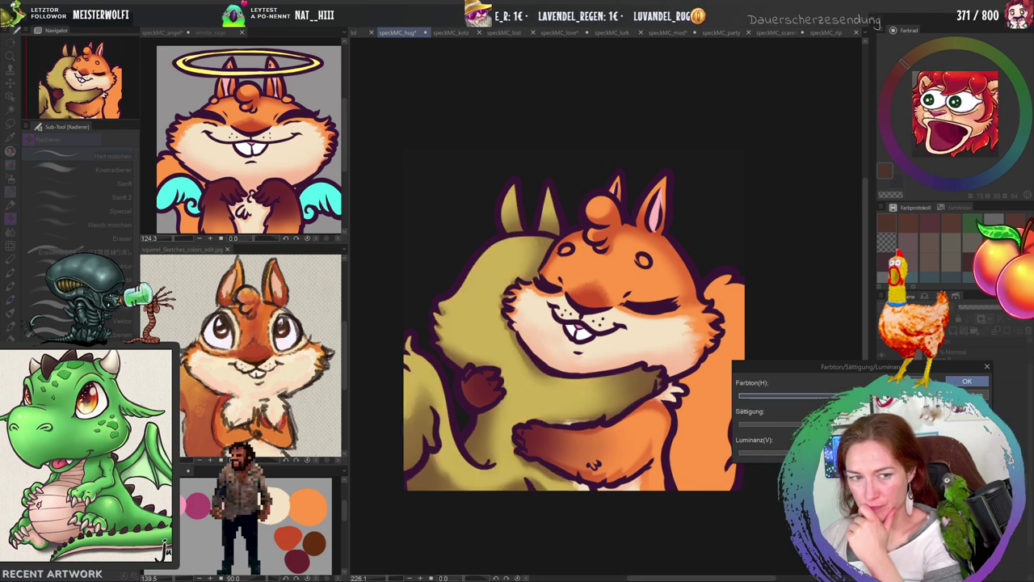
pyautogui.moveTo(856, 395); pyautogui.dragTo(804, 395)
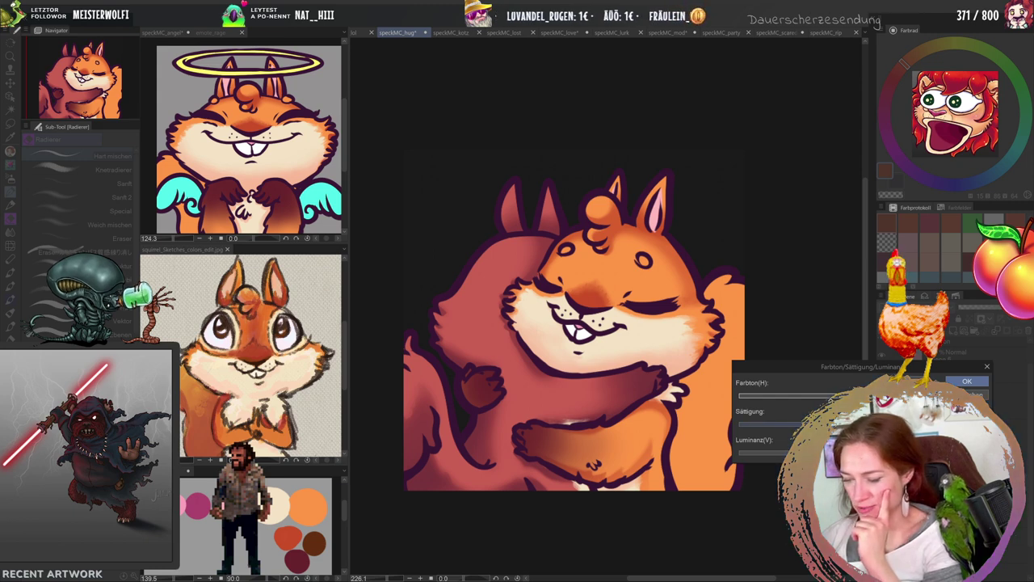
pyautogui.moveTo(804, 395); pyautogui.dragTo(795, 395)
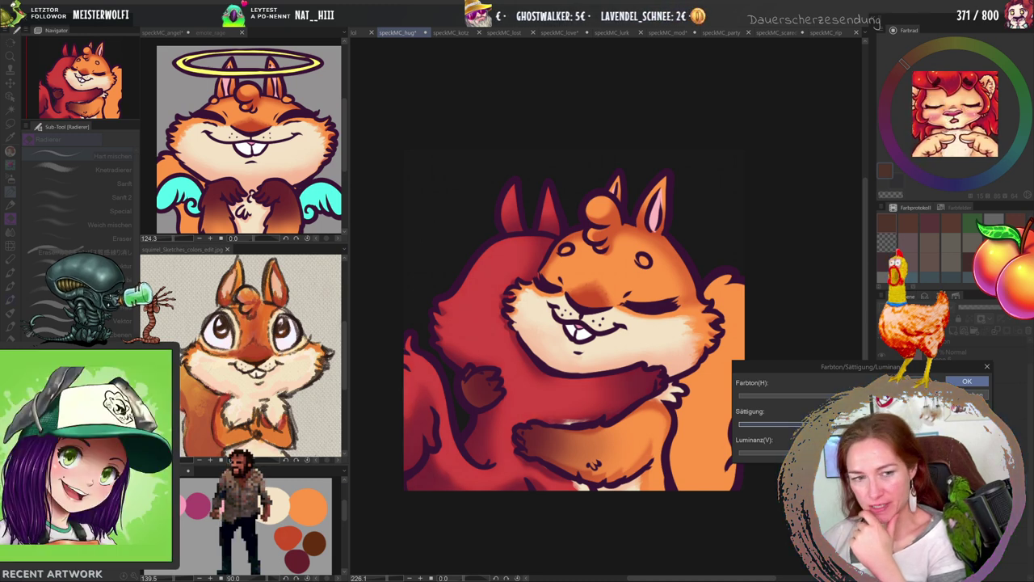
pyautogui.press('Return')
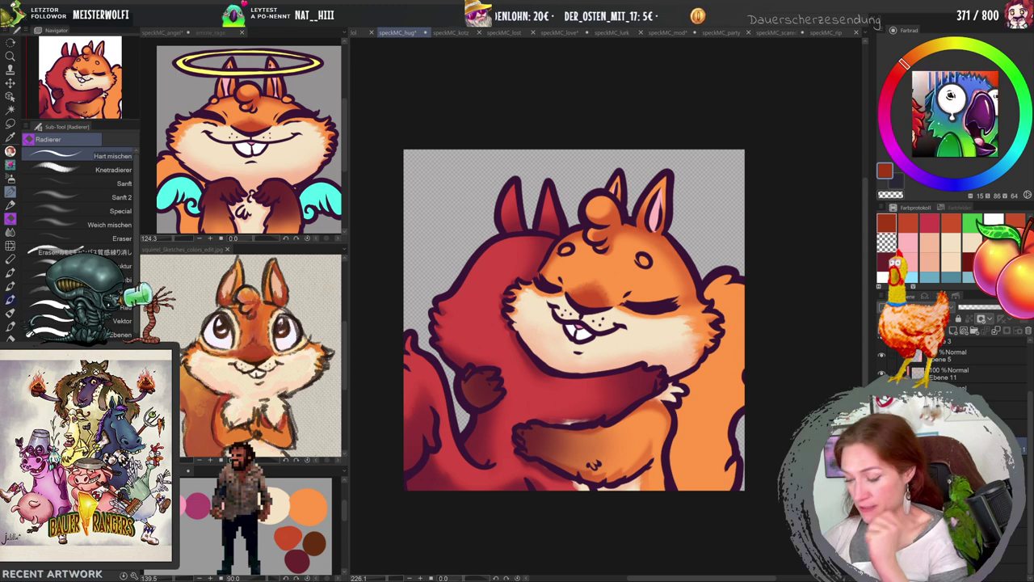
pyautogui.hotkey('ctrl', ',')
pyautogui.hotkey('ctrl', ',')
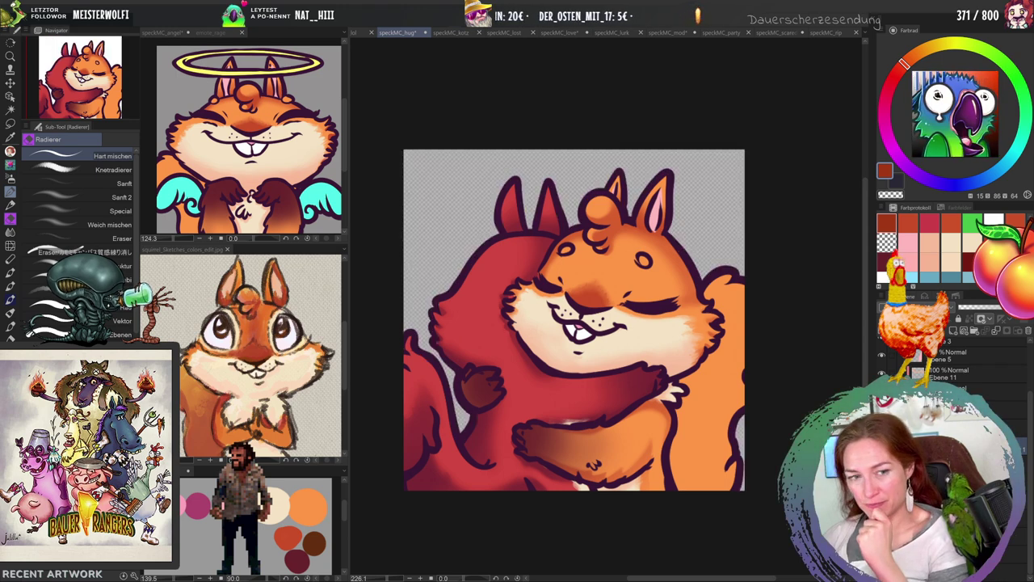
pyautogui.hotkey('ctrl', ',')
pyautogui.hotkey('ctrl', ',')
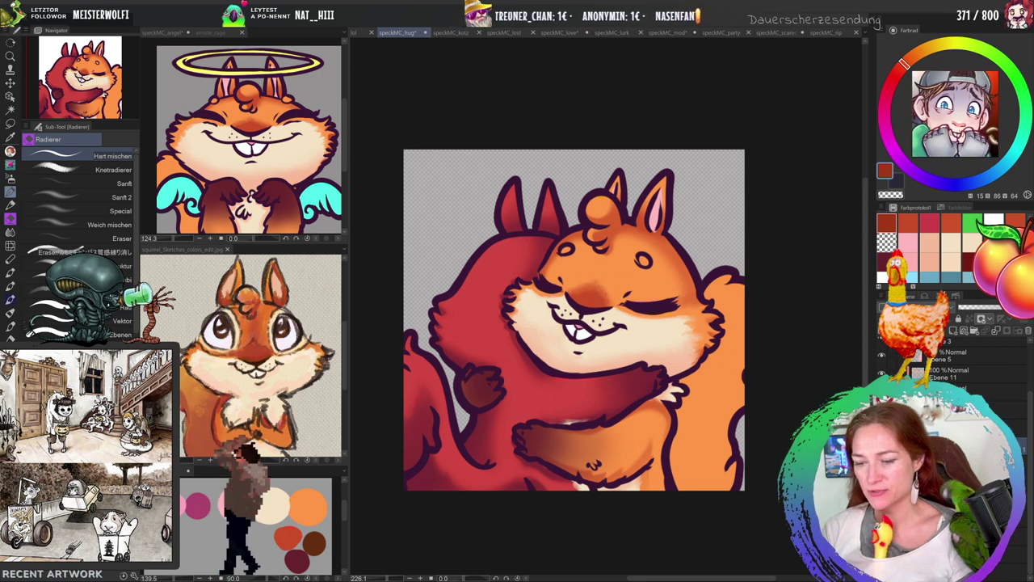
# Switch to the speckMC_lost drawing and lasso the squirrel's tail along its outline.
pyautogui.click(451, 33)
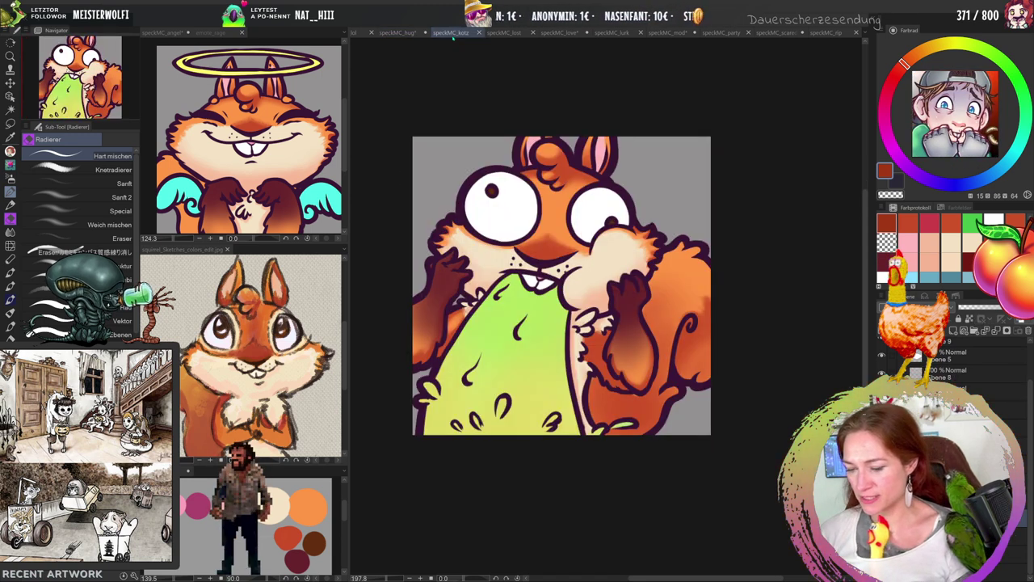
pyautogui.click(509, 33)
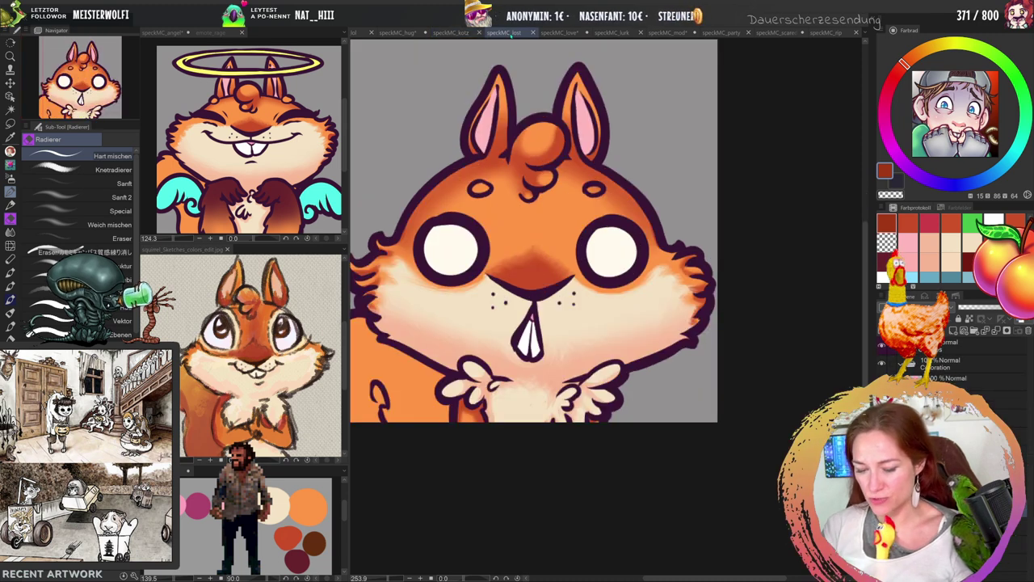
pyautogui.moveTo(648, 575); pyautogui.dragTo(630, 575)
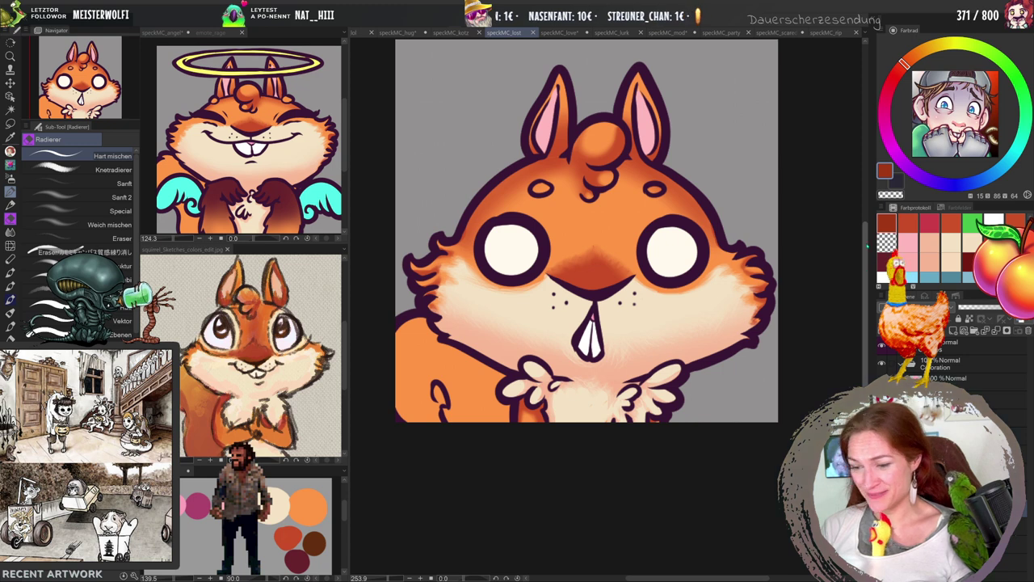
pyautogui.scroll(2, 587, 251)
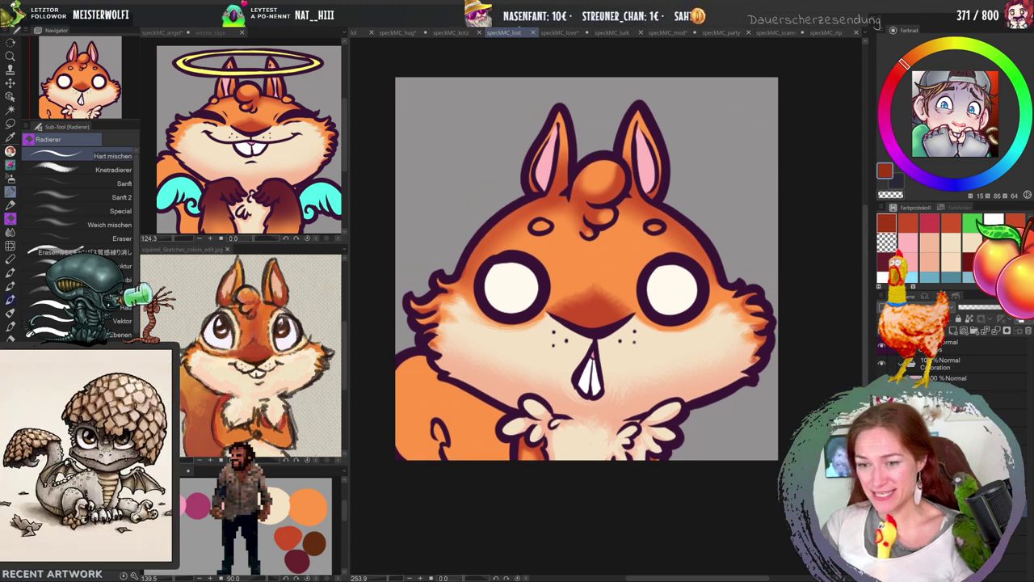
pyautogui.keyDown('ctrl'); pyautogui.keyDown('alt'); pyautogui.click(613, 188); pyautogui.keyUp('alt'); pyautogui.keyUp('ctrl')
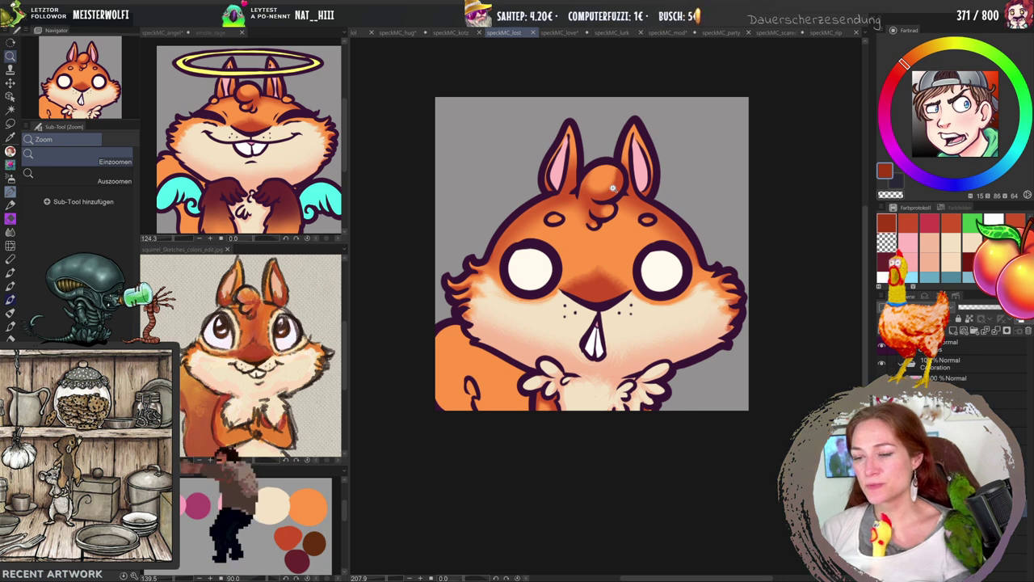
pyautogui.press('m')
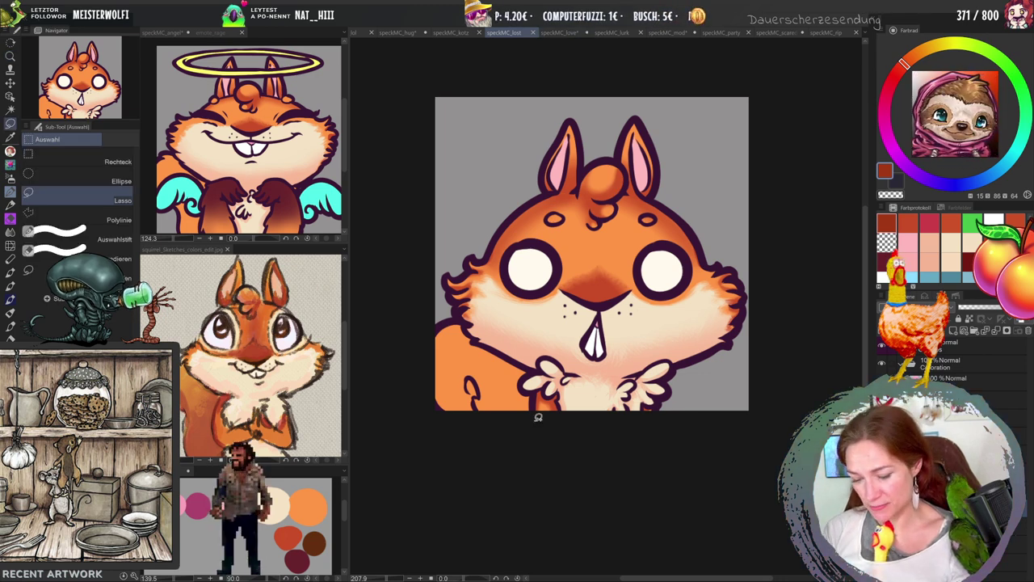
pyautogui.moveTo(533, 370)
pyautogui.mouseDown()
pyautogui.moveTo(454, 318)
pyautogui.moveTo(431, 333)
pyautogui.moveTo(416, 367)
pyautogui.moveTo(414, 421)
pyautogui.moveTo(454, 475)
pyautogui.mouseUp()
pyautogui.moveTo(549, 450); pyautogui.dragTo(525, 402)
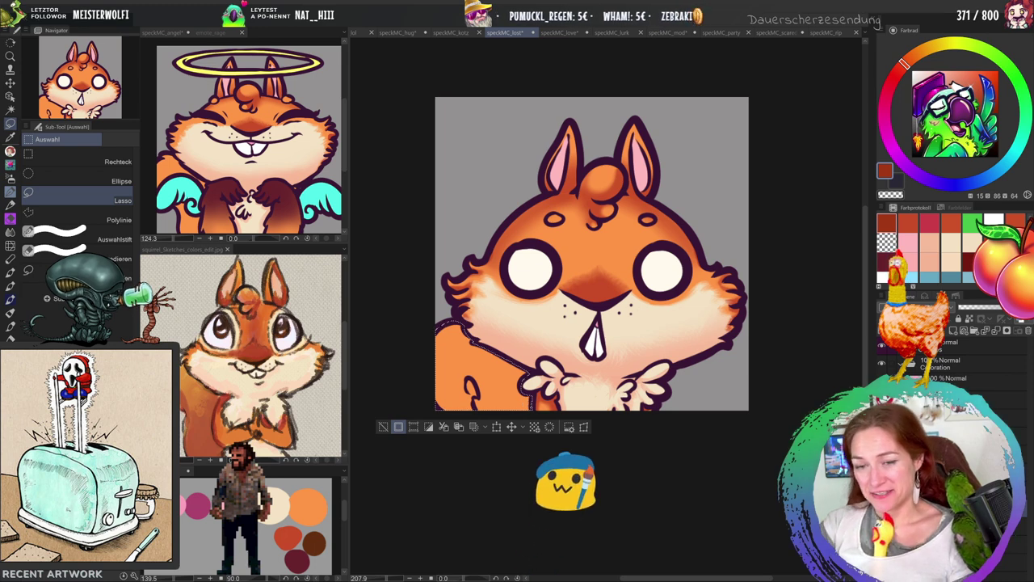
# Shade the selected tail with dark red-orange using the Sanft härter airbrush, and clear the selection.
pyautogui.press('b')
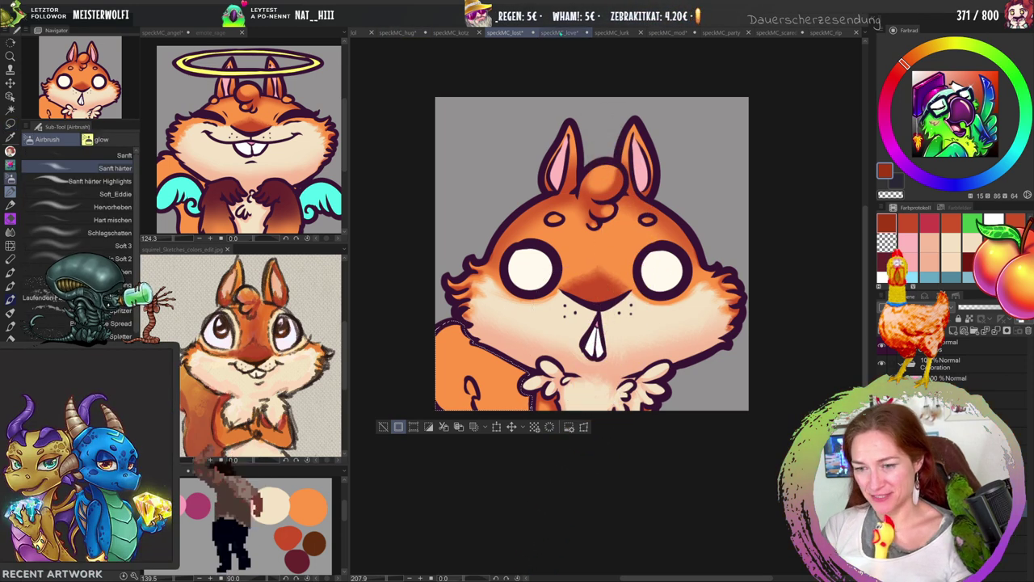
pyautogui.click(559, 33)
pyautogui.click(451, 33)
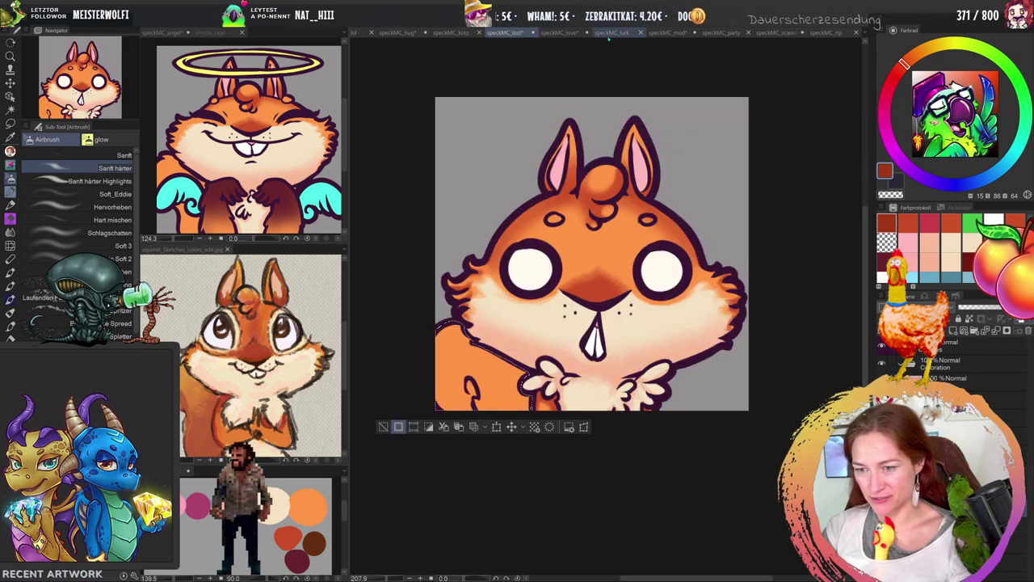
pyautogui.click(505, 34)
pyautogui.click(451, 33)
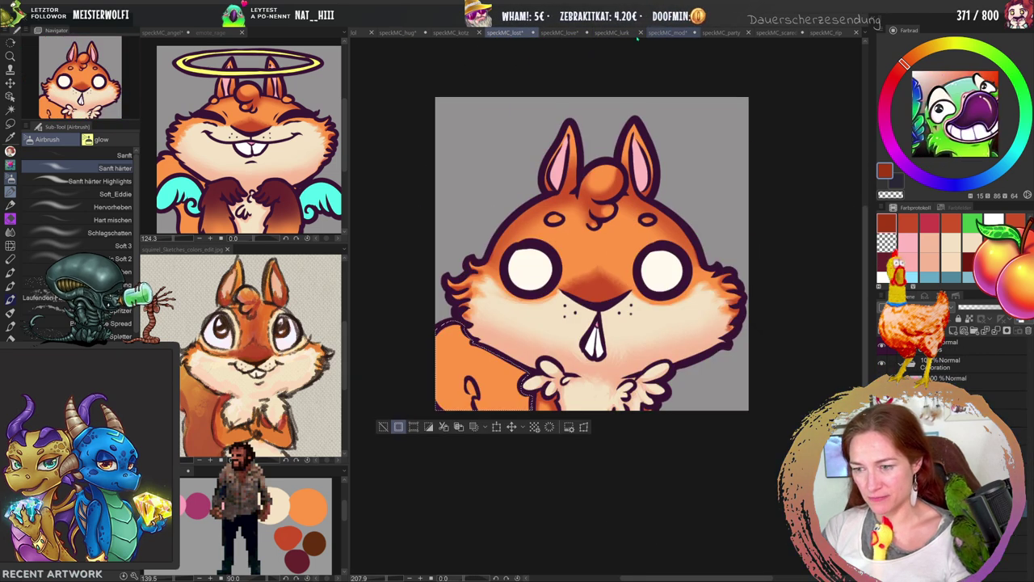
pyautogui.click(667, 33)
pyautogui.click(504, 33)
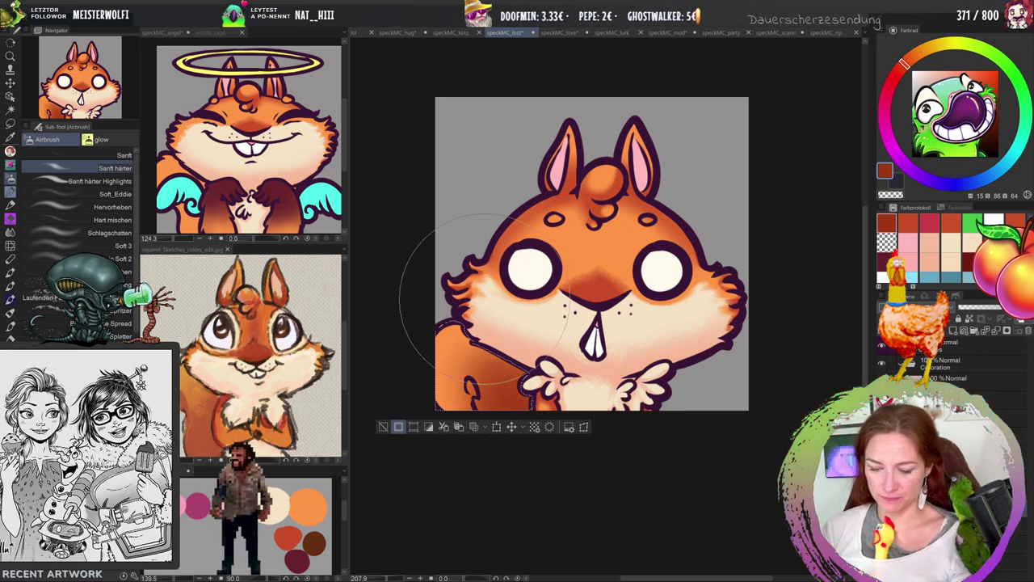
pyautogui.hotkey('ctrl', 'd')
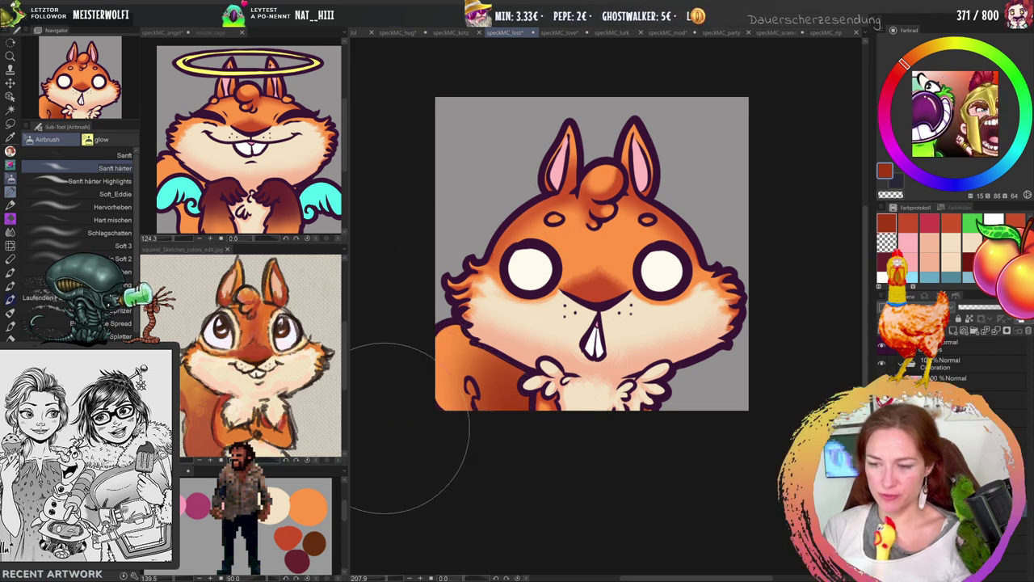
# Select the tail's curled inner part, deepen its red-orange shadow with the Sanft härter airbrush, clear the selection, and choose the Fingerspitze blending brush.
pyautogui.press('m')
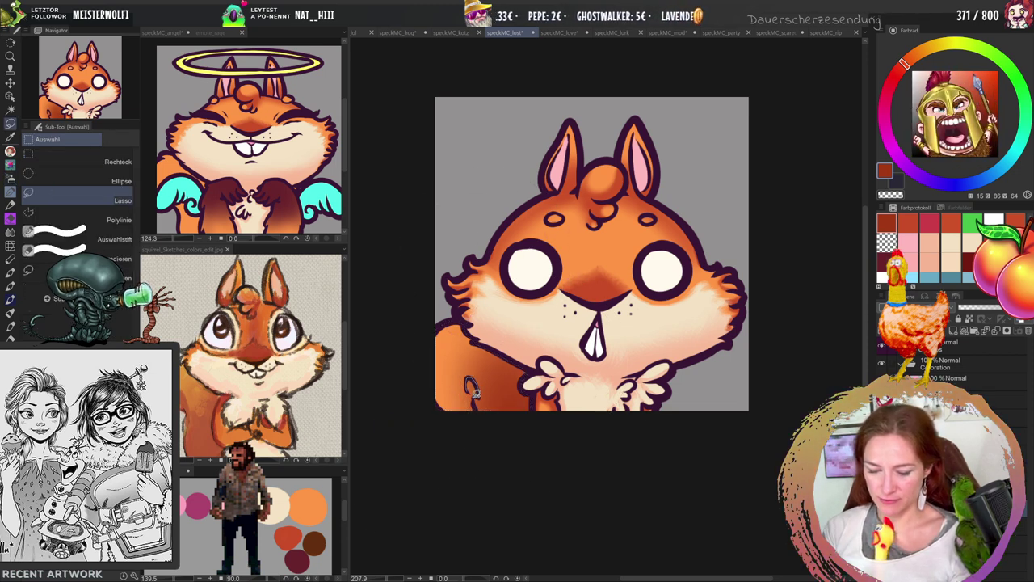
pyautogui.moveTo(446, 428)
pyautogui.mouseDown()
pyautogui.moveTo(426, 404)
pyautogui.moveTo(436, 340)
pyautogui.mouseUp()
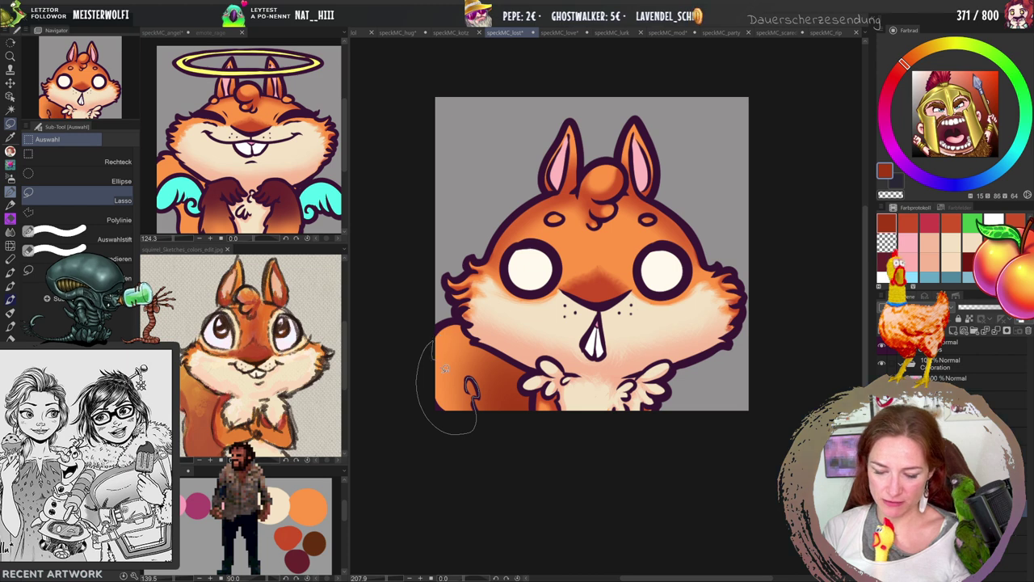
pyautogui.moveTo(471, 388); pyautogui.dragTo(470, 391)
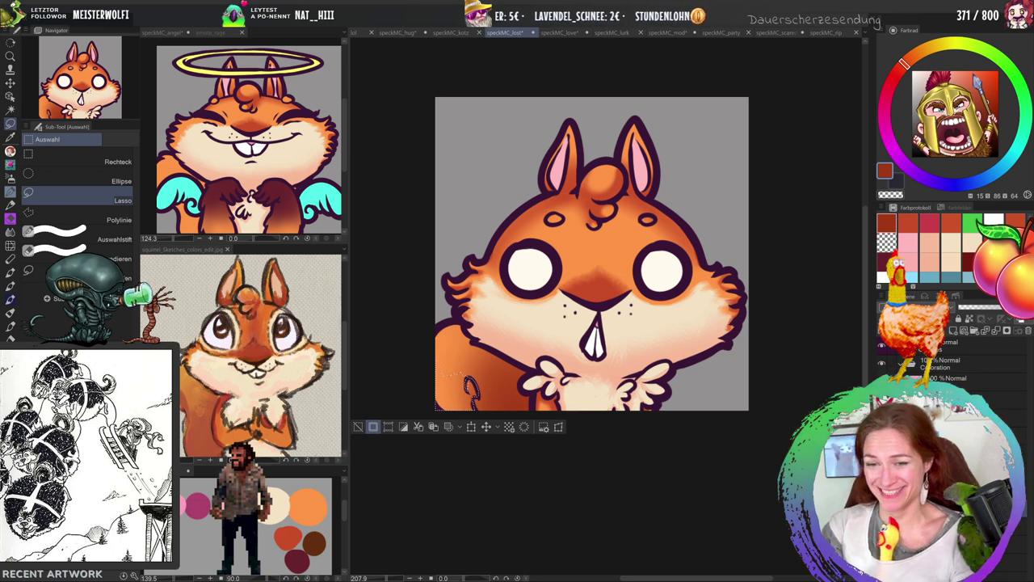
pyautogui.press('b')
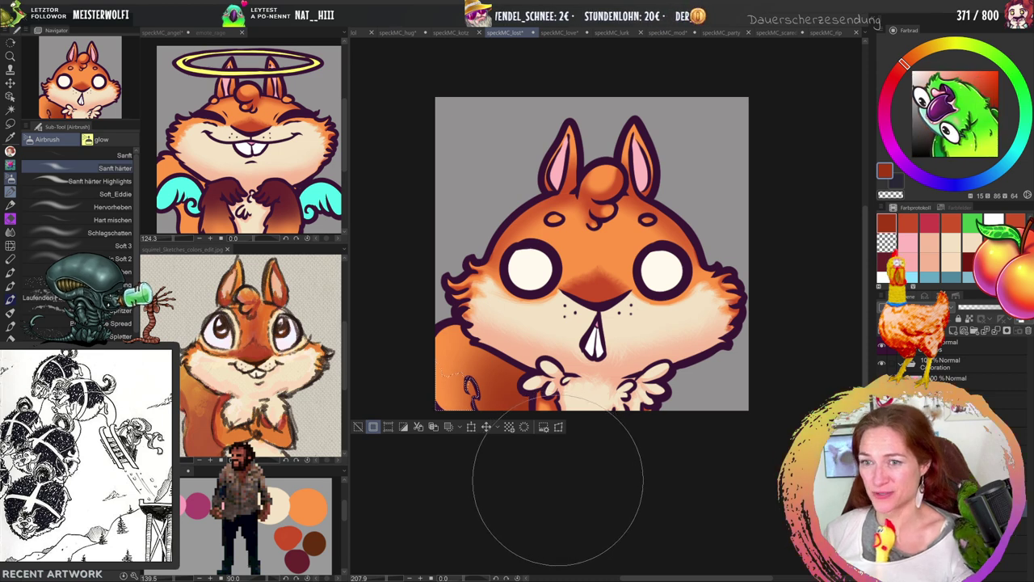
pyautogui.moveTo(557, 488); pyautogui.dragTo(530, 500)
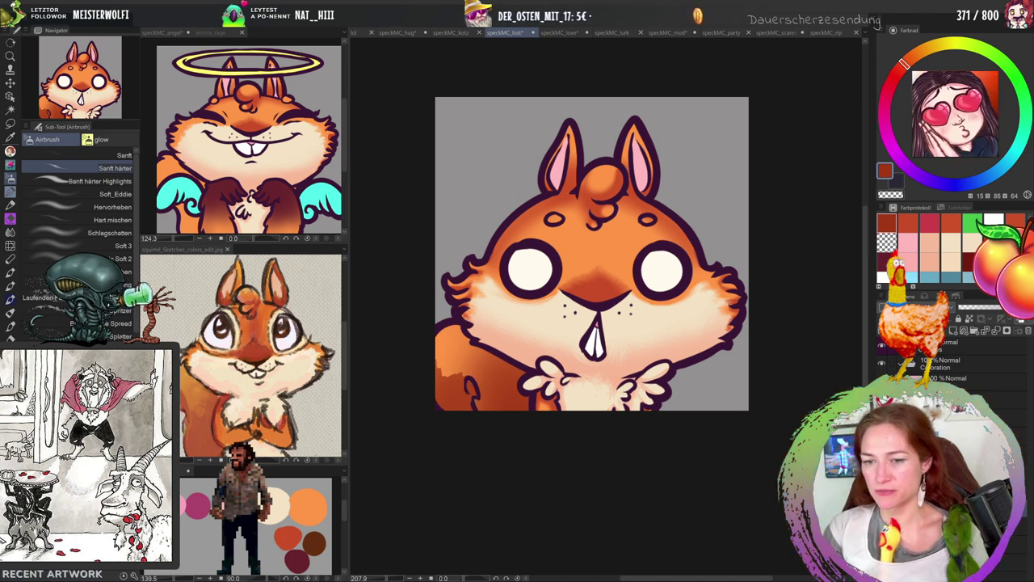
pyautogui.press('j')
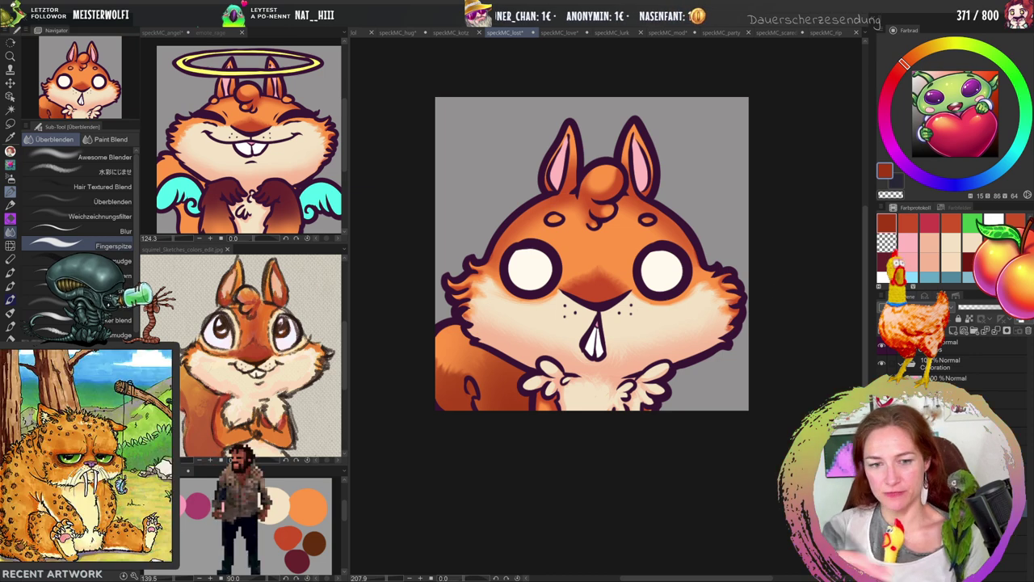
# Switch to the speckMC_kotz drawing, sample the red-orange shadow colour from the palette reference, and choose the Sanft härter airbrush.
pyautogui.click(456, 32)
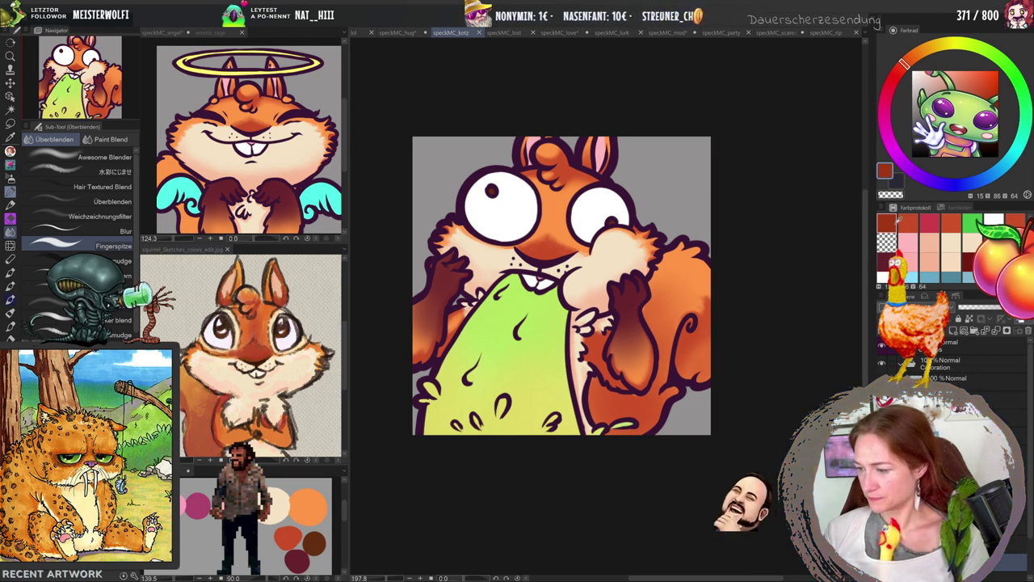
pyautogui.click(908, 221)
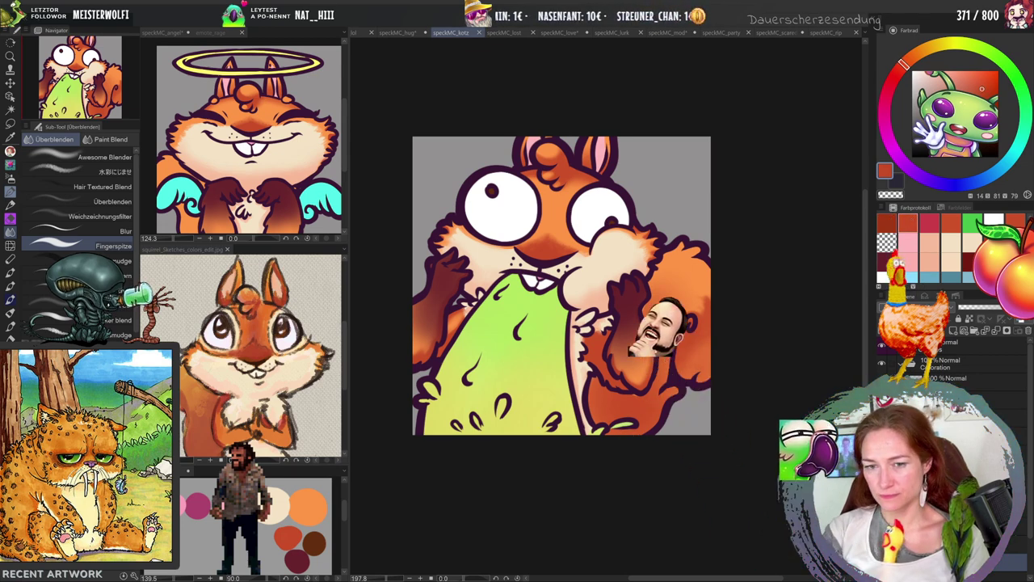
pyautogui.press('i')
pyautogui.click(188, 470)
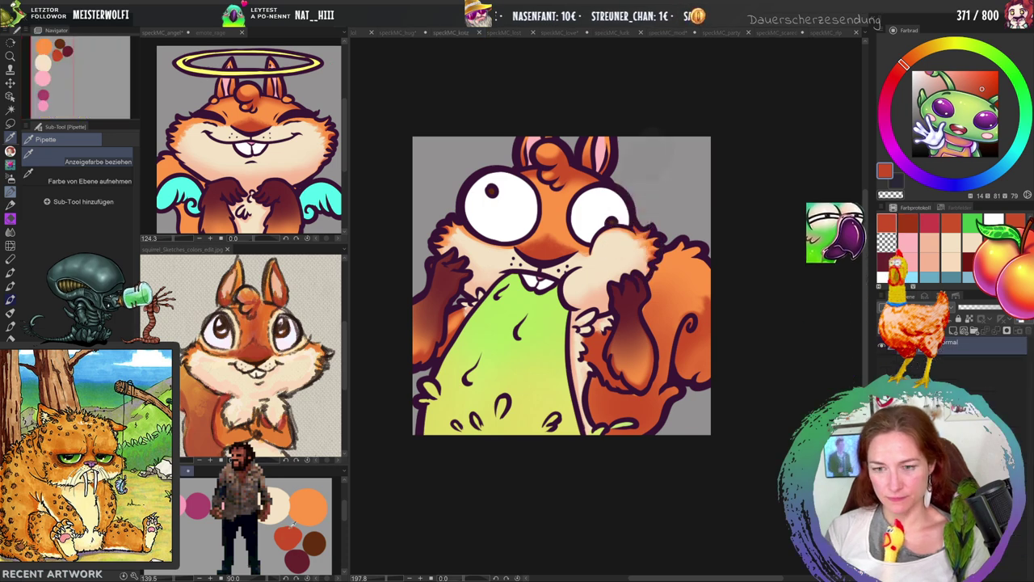
pyautogui.press('b')
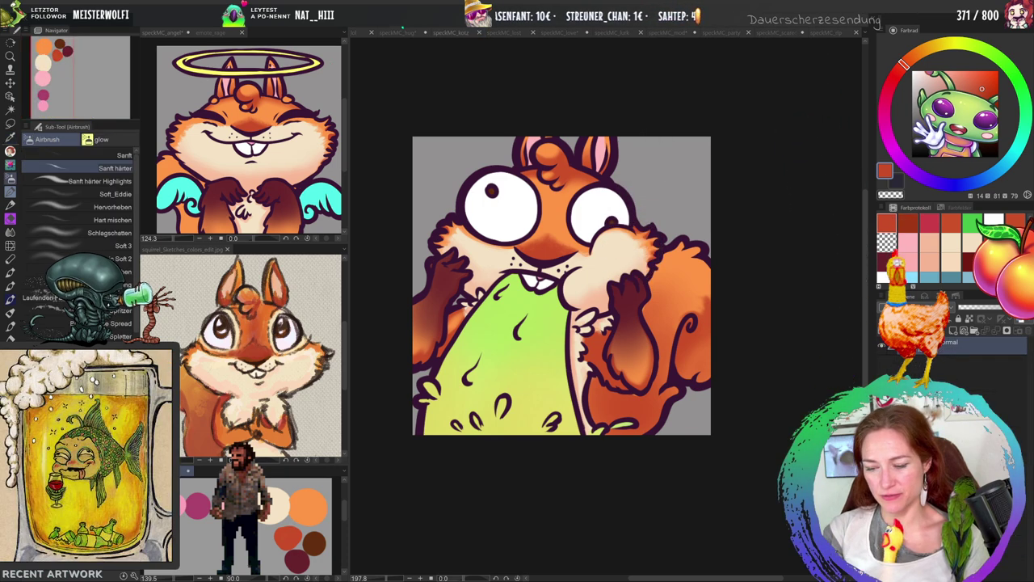
# Shade the kotz squirrel's tail with red-orange using the Sanft härter airbrush, and choose the Fingerspitze brush for blending.
pyautogui.click(627, 407)
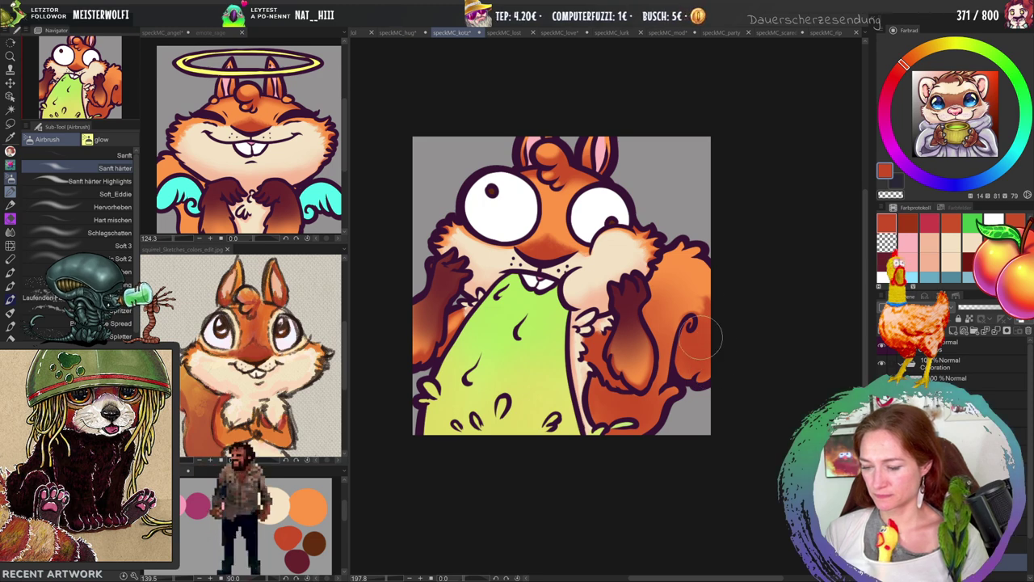
pyautogui.moveTo(693, 336)
pyautogui.mouseDown()
pyautogui.moveTo(685, 305)
pyautogui.moveTo(697, 300)
pyautogui.moveTo(712, 312)
pyautogui.moveTo(687, 308)
pyautogui.moveTo(663, 356)
pyautogui.moveTo(668, 332)
pyautogui.moveTo(667, 344)
pyautogui.moveTo(696, 306)
pyautogui.moveTo(662, 361)
pyautogui.moveTo(656, 338)
pyautogui.moveTo(686, 320)
pyautogui.moveTo(669, 348)
pyautogui.moveTo(698, 354)
pyautogui.moveTo(649, 324)
pyautogui.moveTo(654, 302)
pyautogui.moveTo(658, 340)
pyautogui.moveTo(652, 264)
pyautogui.moveTo(642, 294)
pyautogui.mouseUp()
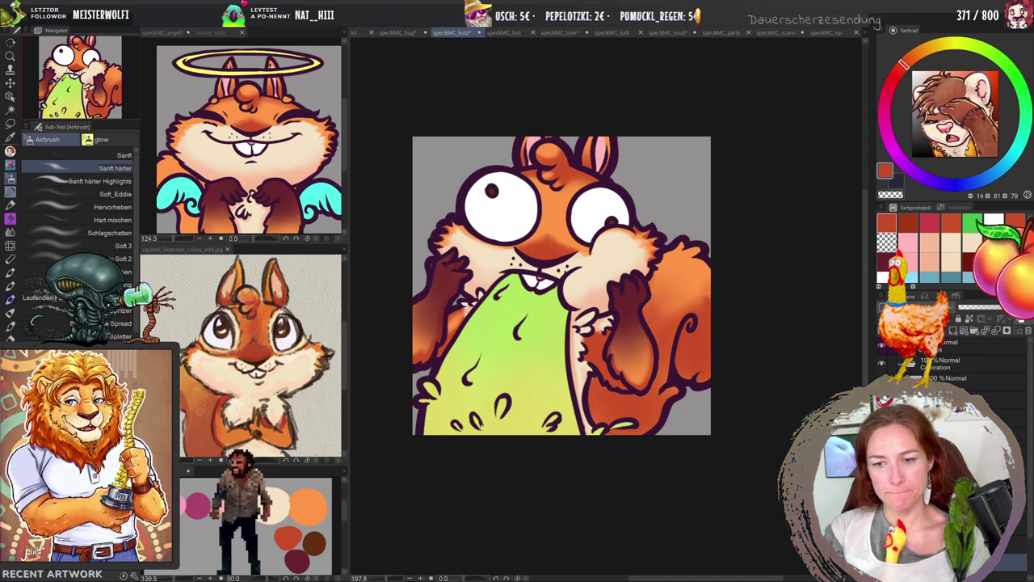
pyautogui.press('j')
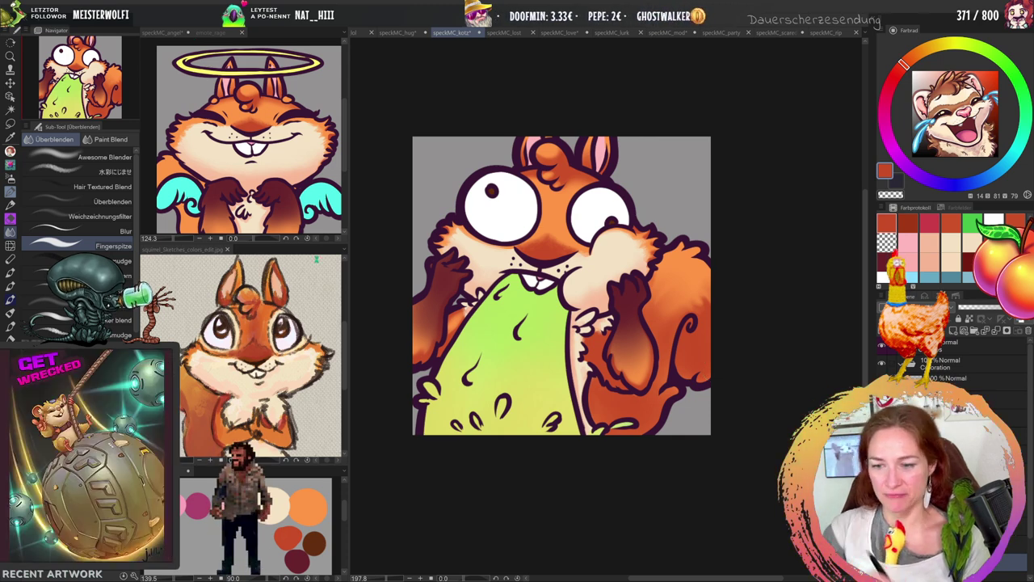
# Switch to the speckMC_hug drawing, lasso the front squirrel's tail along its outline, and compare with the kotz drawing.
pyautogui.click(408, 34)
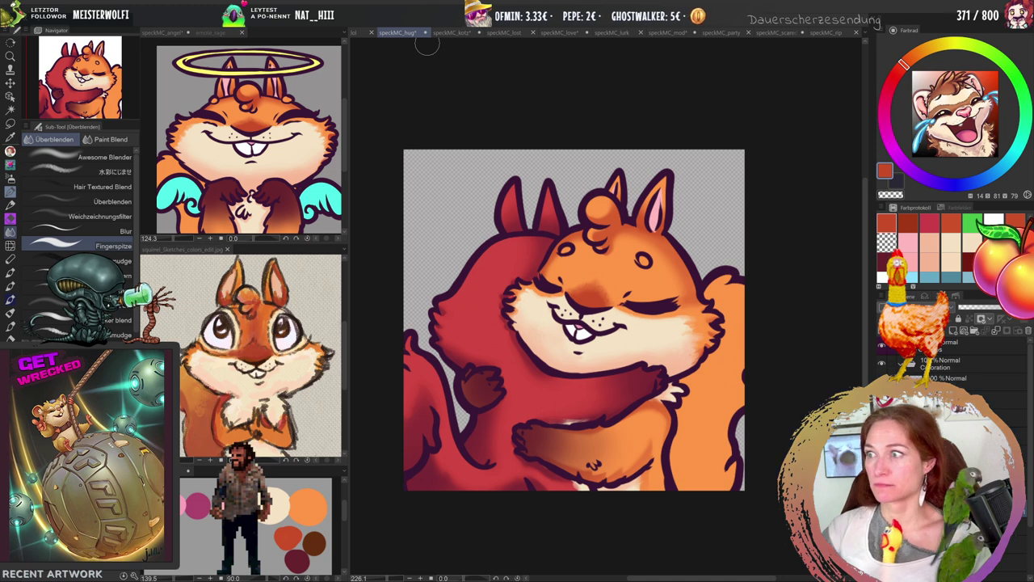
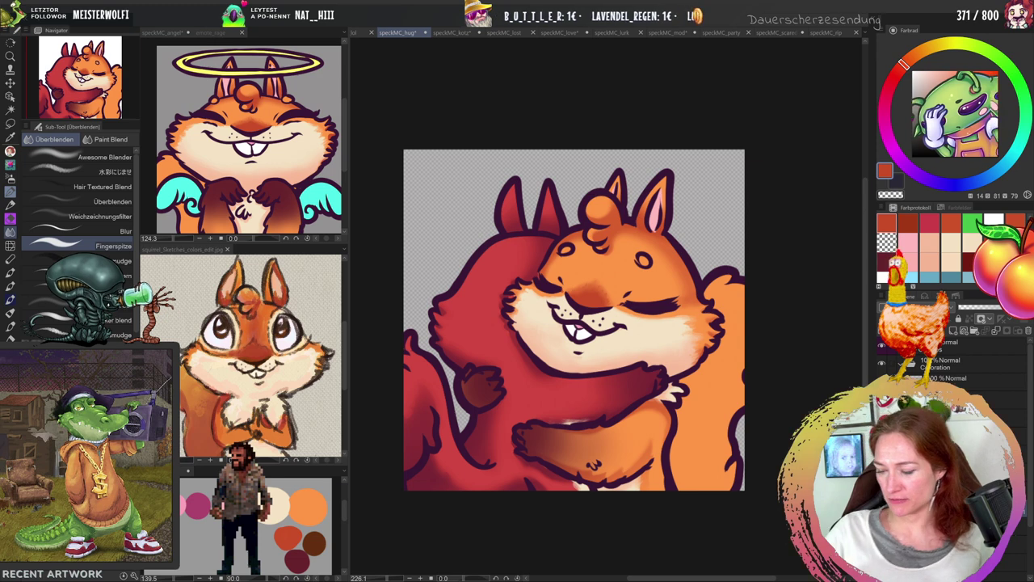
pyautogui.press('m')
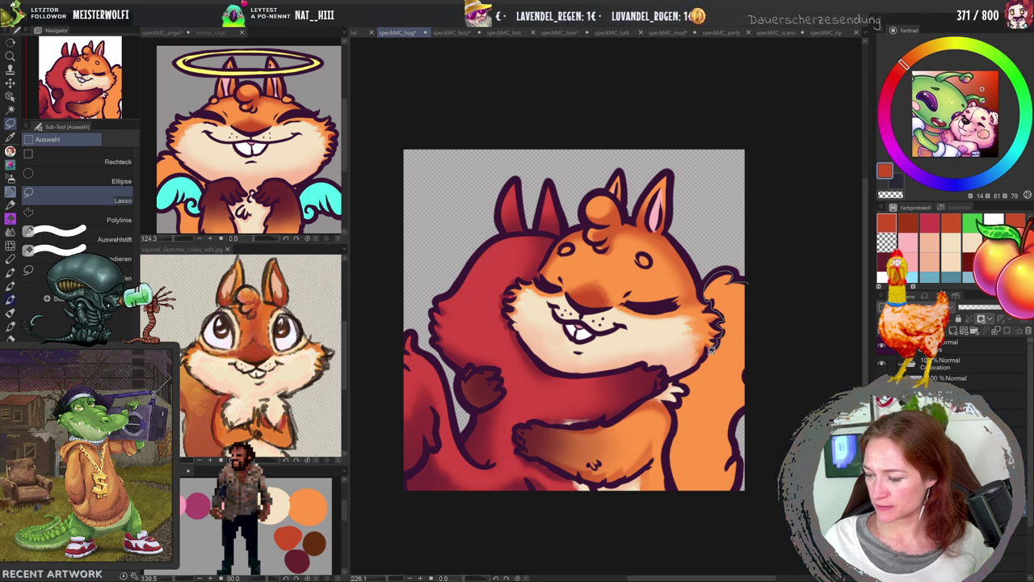
pyautogui.moveTo(684, 402)
pyautogui.mouseDown()
pyautogui.moveTo(668, 455)
pyautogui.moveTo(691, 528)
pyautogui.moveTo(759, 495)
pyautogui.moveTo(782, 370)
pyautogui.moveTo(747, 278)
pyautogui.mouseUp()
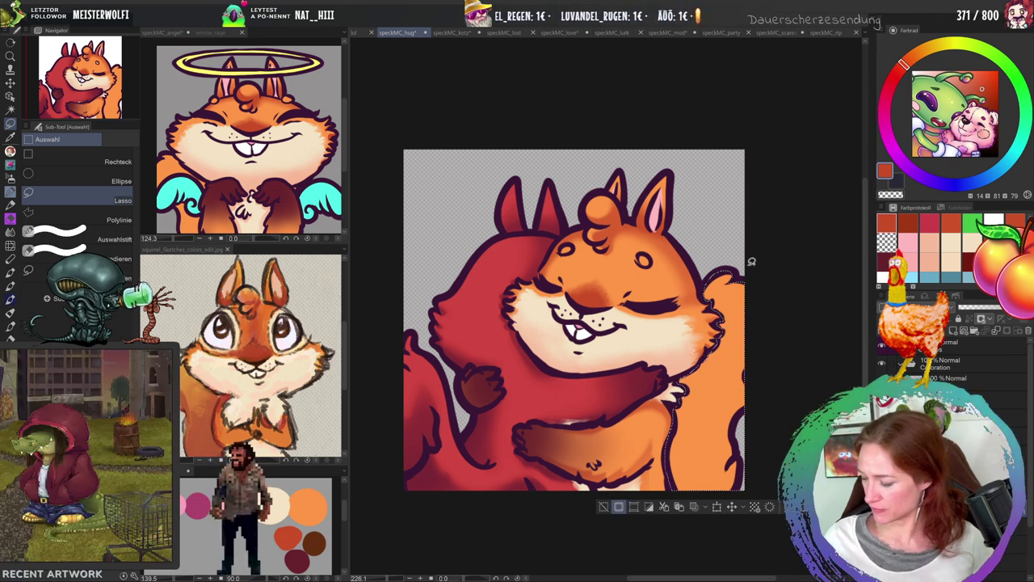
pyautogui.hotkey('ctrl', 'c')
pyautogui.hotkey('ctrl', 'v')
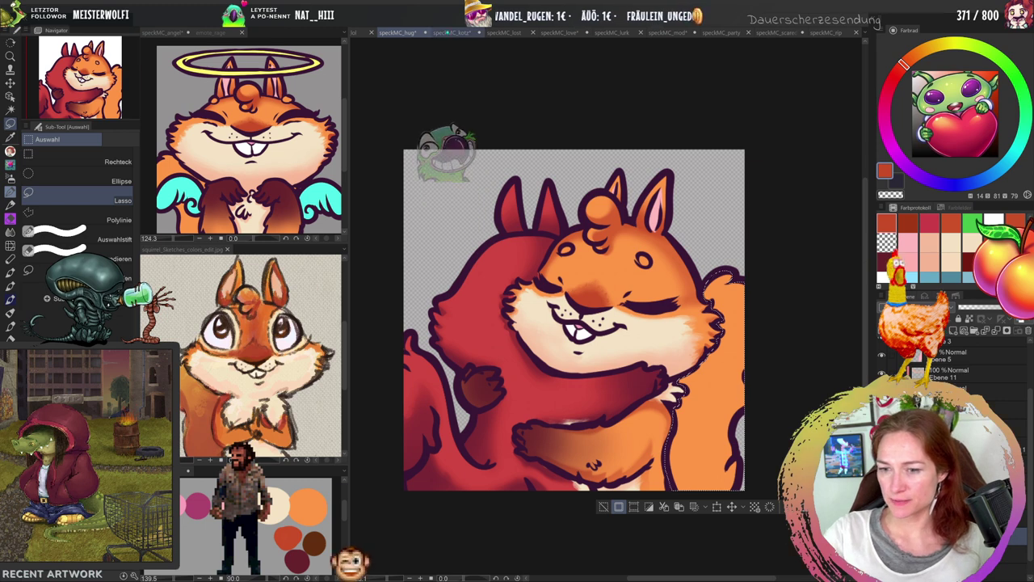
pyautogui.hotkey('ctrl', 'Tab')
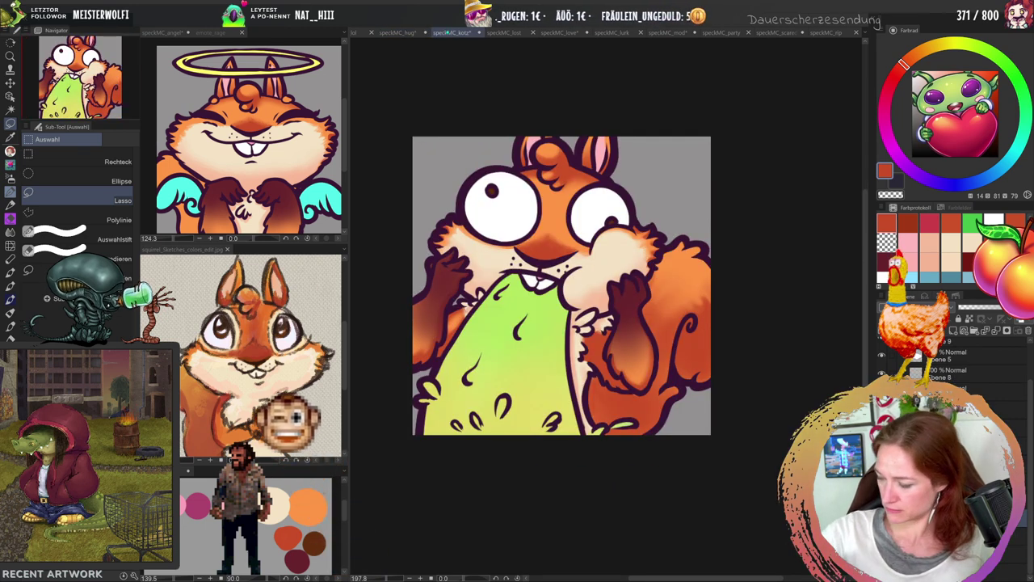
pyautogui.hotkey('ctrl', 'shift', 'Tab')
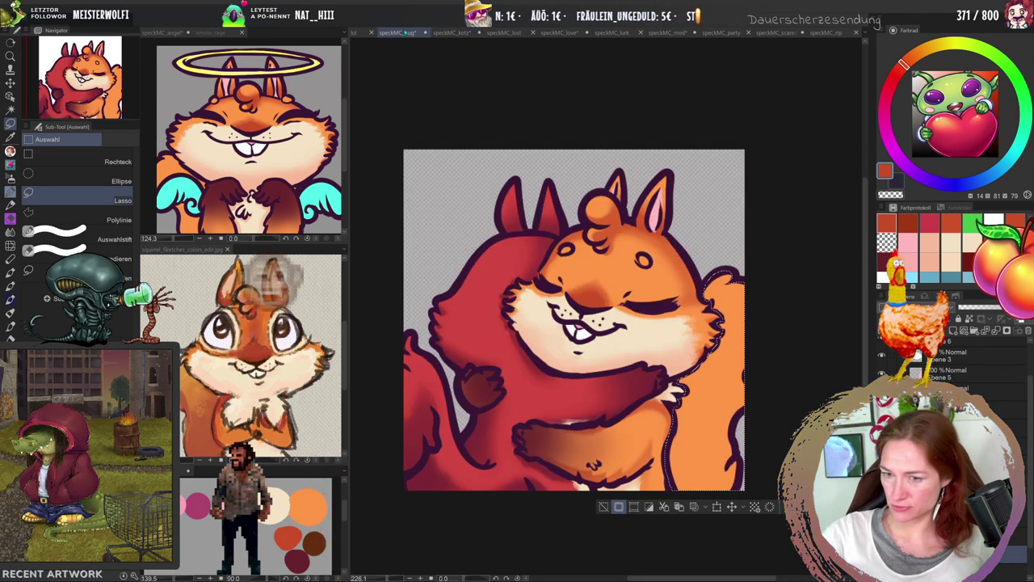
# Shade the front squirrel's selected tail with red-orange using the Sanft härter airbrush, and clear the selection.
pyautogui.press('b')
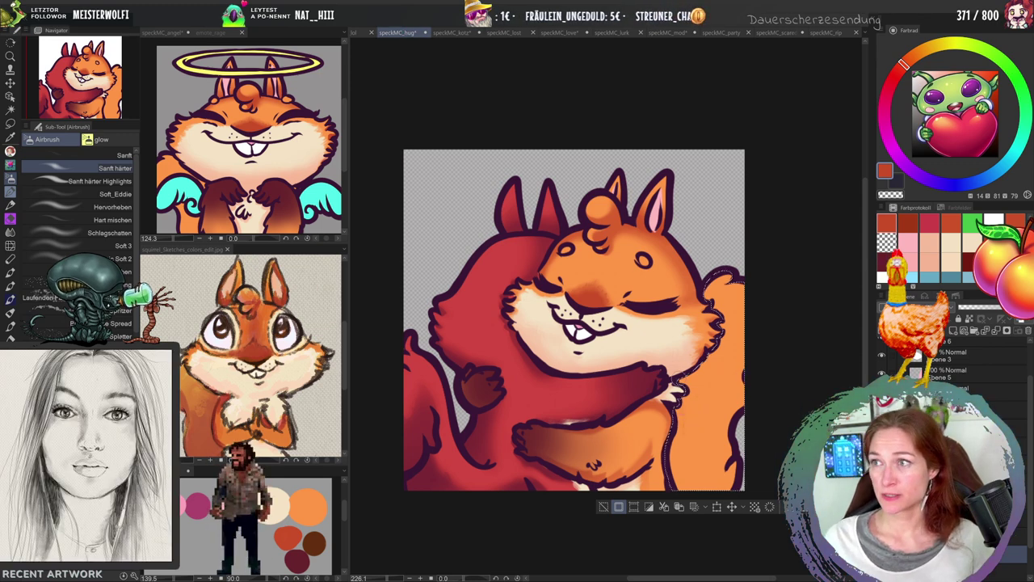
pyautogui.moveTo(695, 397); pyautogui.dragTo(658, 335)
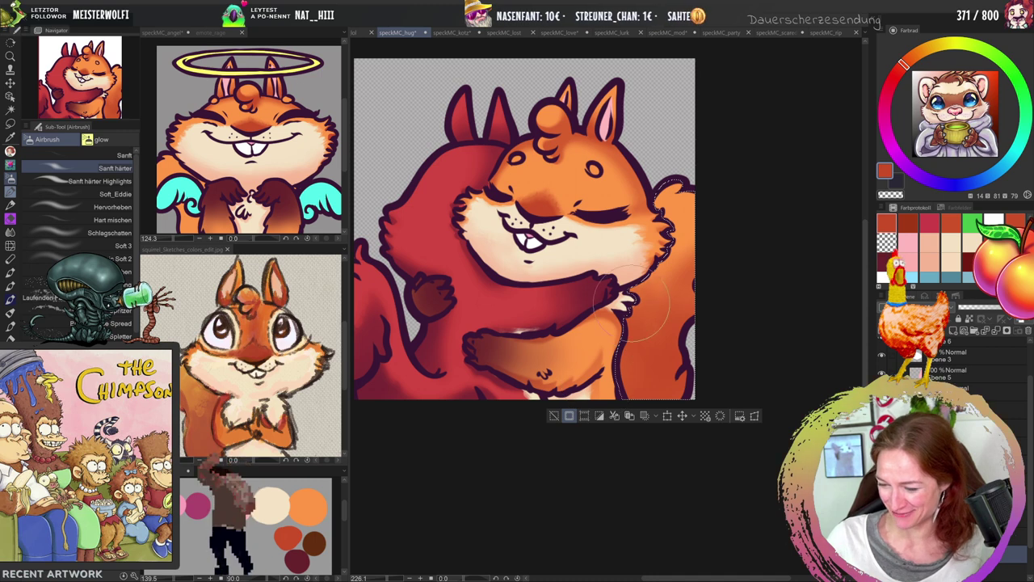
pyautogui.moveTo(624, 362)
pyautogui.mouseDown()
pyautogui.moveTo(635, 356)
pyautogui.moveTo(655, 367)
pyautogui.mouseUp()
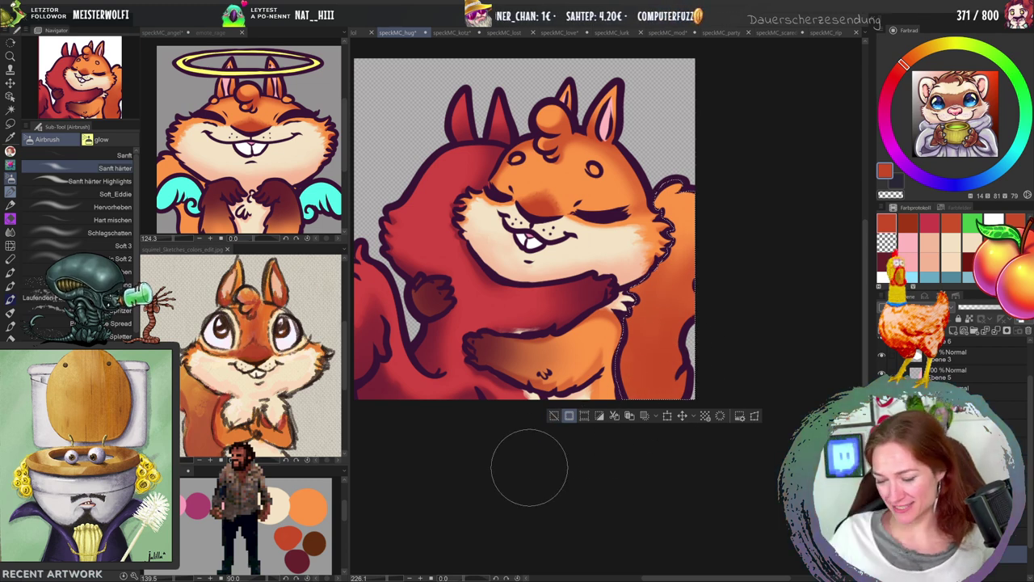
pyautogui.hotkey('ctrl', 'd')
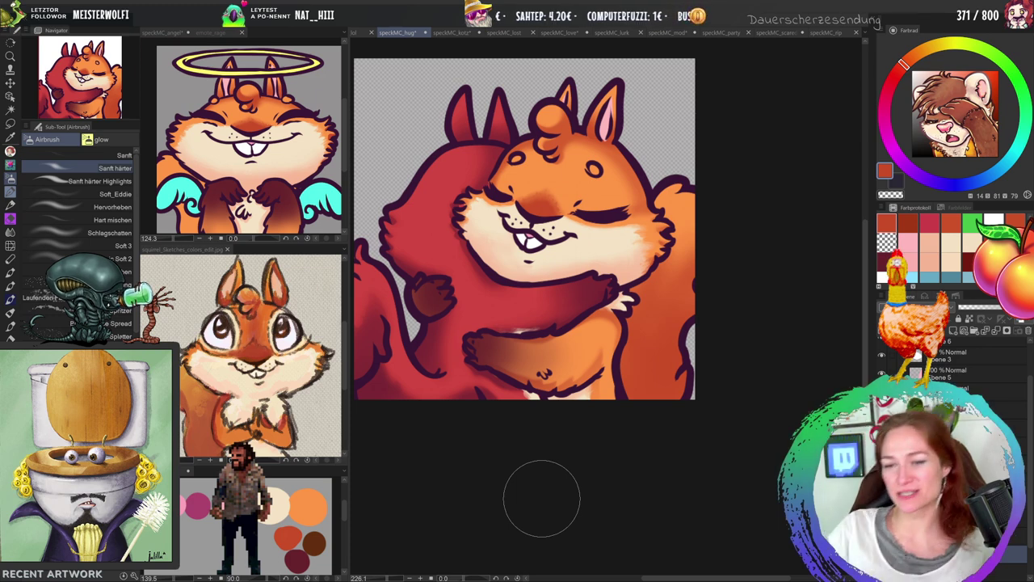
# Switch to the speckMC_lol drawing and lasso the laughing squirrel's tail along its outline up to the canvas edge.
pyautogui.press('p')
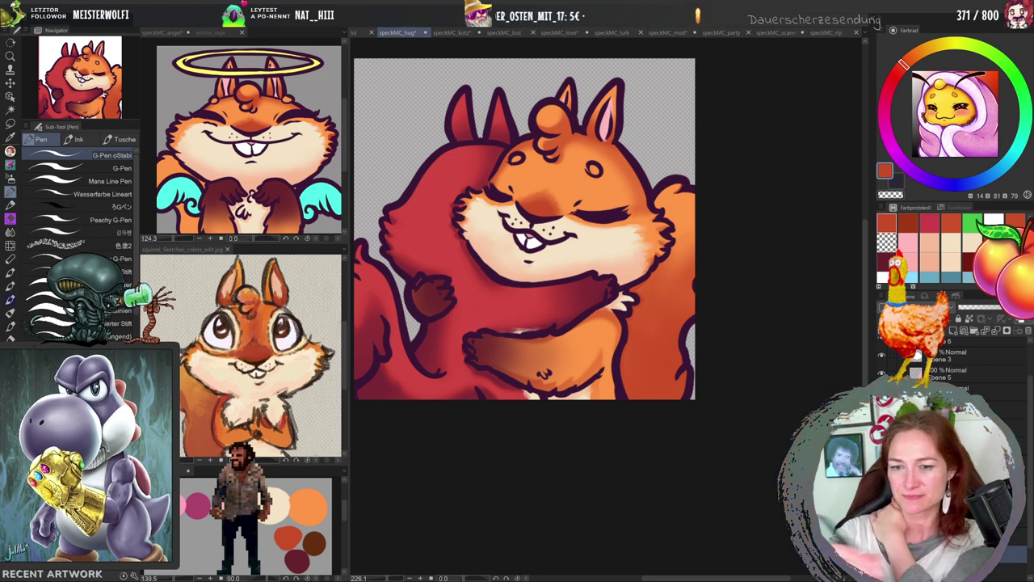
pyautogui.click(359, 34)
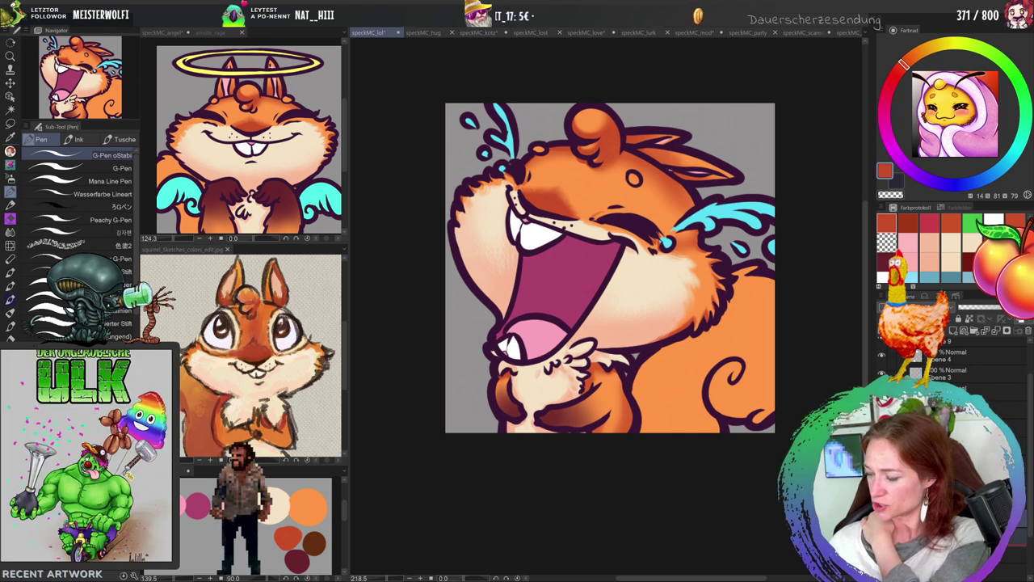
pyautogui.hscroll(3, 610, 267)
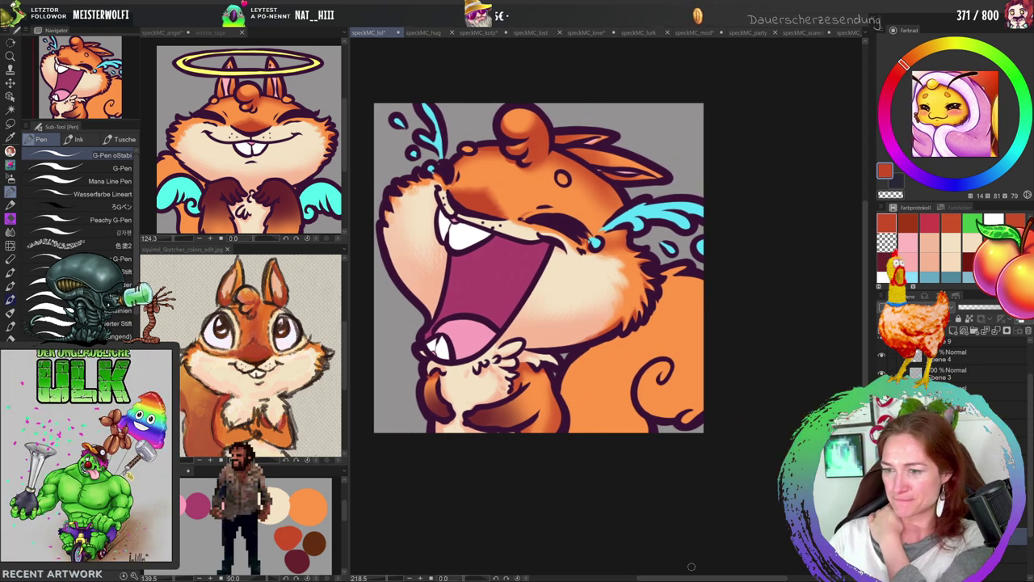
pyautogui.press('m')
pyautogui.moveTo(713, 278)
pyautogui.mouseDown()
pyautogui.moveTo(670, 263)
pyautogui.moveTo(643, 321)
pyautogui.moveTo(599, 339)
pyautogui.mouseUp()
pyautogui.moveTo(557, 376)
pyautogui.mouseDown()
pyautogui.moveTo(559, 472)
pyautogui.moveTo(646, 475)
pyautogui.moveTo(679, 421)
pyautogui.mouseUp()
pyautogui.moveTo(749, 386)
pyautogui.mouseDown()
pyautogui.moveTo(746, 303)
pyautogui.moveTo(715, 277)
pyautogui.mouseUp()
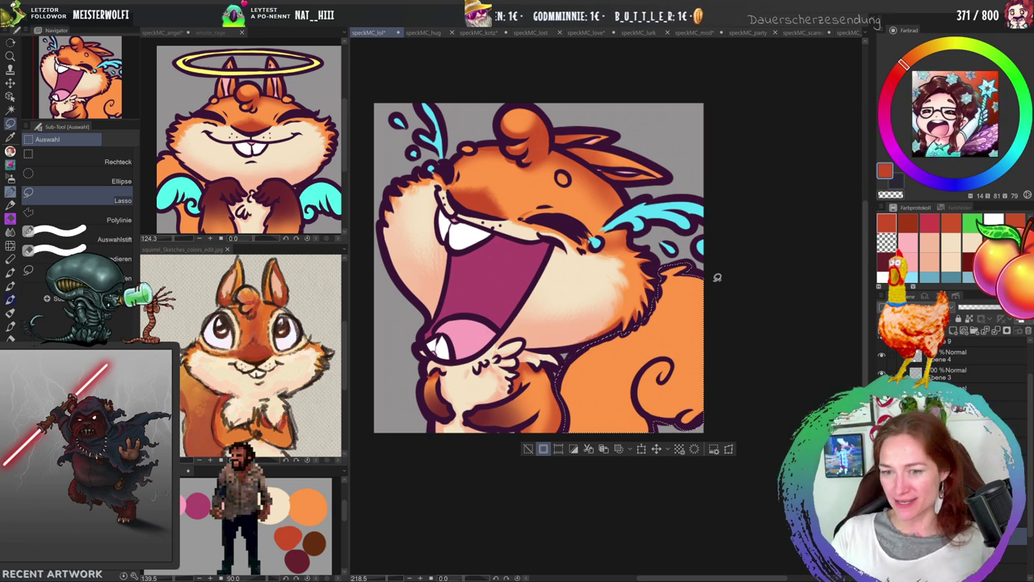
# Shade the laughing squirrel's tail with red-orange using the Sanft härter airbrush, clear the selection, and choose the Fingerspitze blending brush.
pyautogui.press('b')
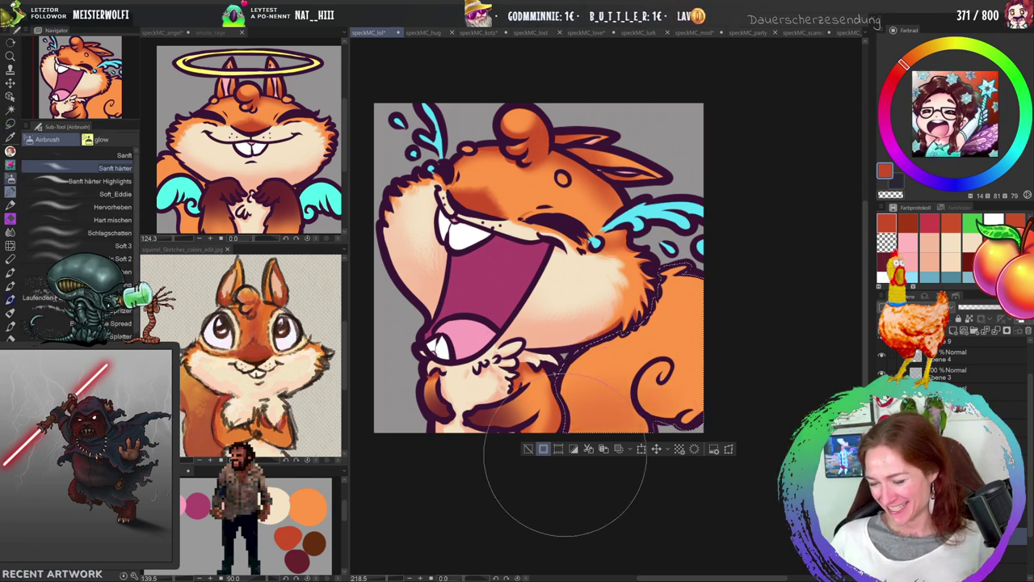
pyautogui.moveTo(577, 386)
pyautogui.mouseDown()
pyautogui.moveTo(643, 356)
pyautogui.moveTo(613, 437)
pyautogui.moveTo(727, 407)
pyautogui.moveTo(741, 387)
pyautogui.moveTo(712, 385)
pyautogui.moveTo(727, 382)
pyautogui.moveTo(642, 386)
pyautogui.moveTo(653, 399)
pyautogui.moveTo(641, 397)
pyautogui.moveTo(686, 405)
pyautogui.moveTo(724, 398)
pyautogui.moveTo(771, 348)
pyautogui.moveTo(657, 383)
pyautogui.moveTo(607, 419)
pyautogui.moveTo(650, 396)
pyautogui.mouseUp()
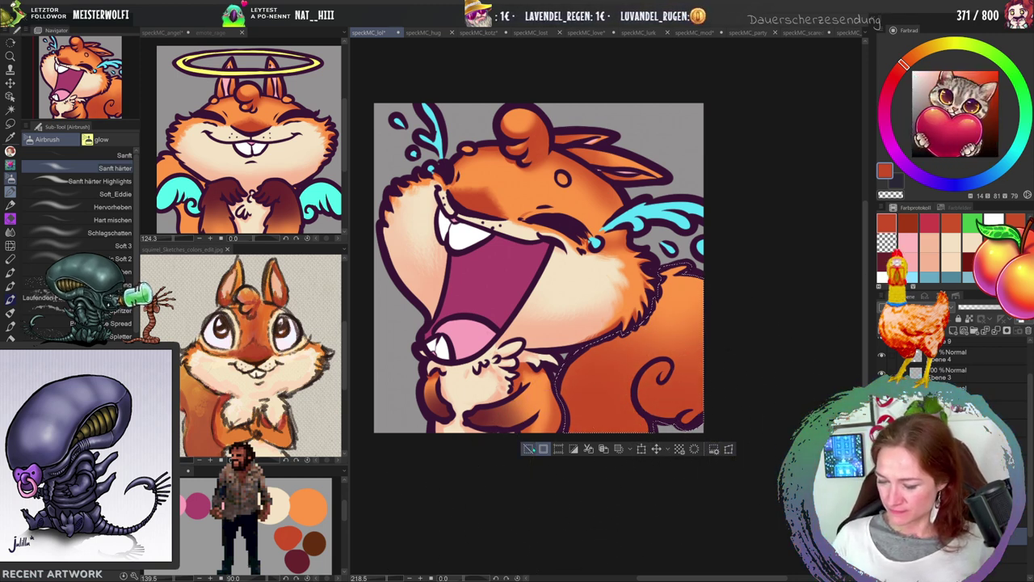
pyautogui.click(527, 449)
pyautogui.press('j')
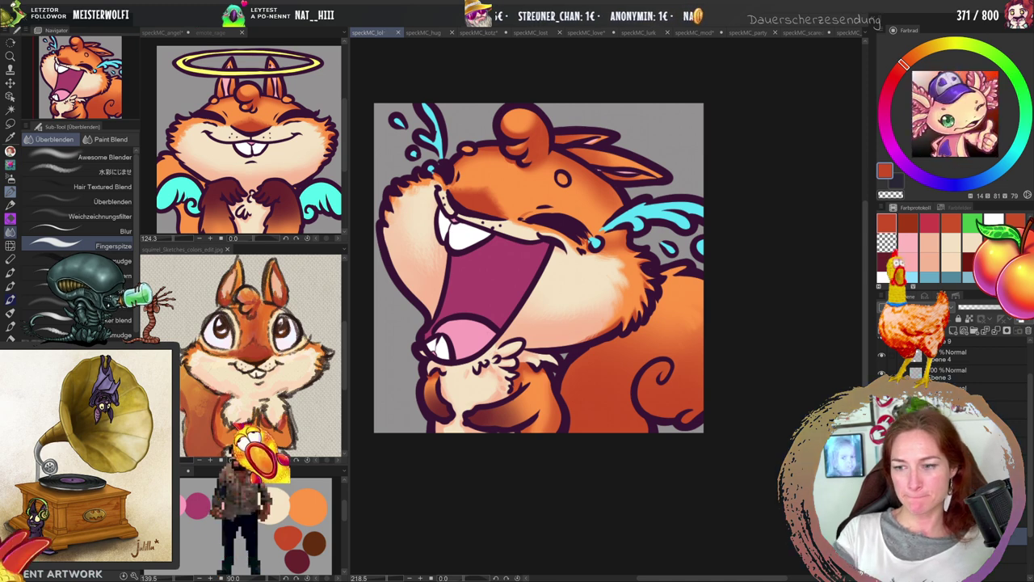
# Return to the speckMC_kotz drawing, refine the tail's red-orange shadow with a smaller Sanft härter airbrush, and choose the Fingerspitze brush.
pyautogui.click(423, 32)
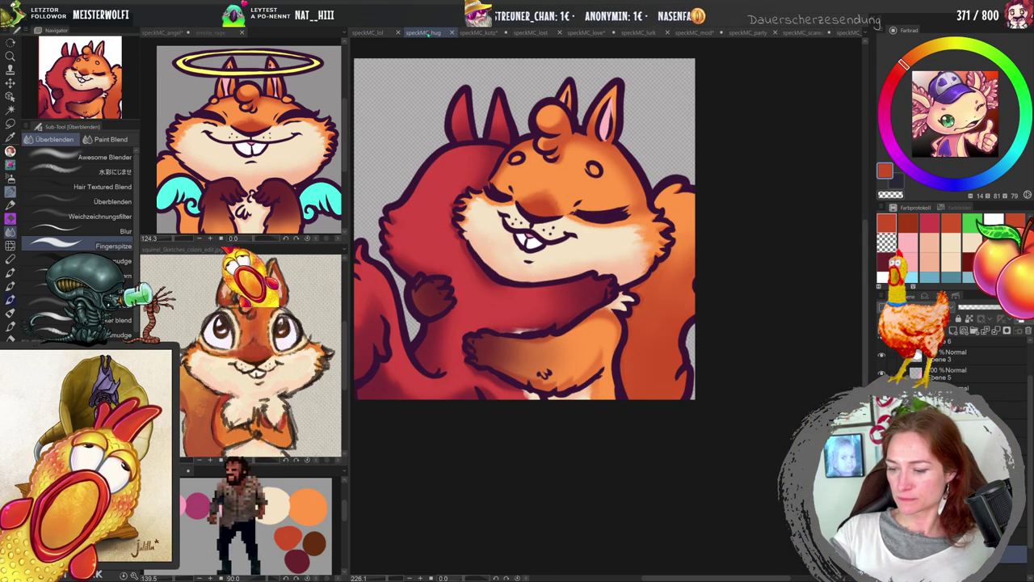
pyautogui.click(484, 32)
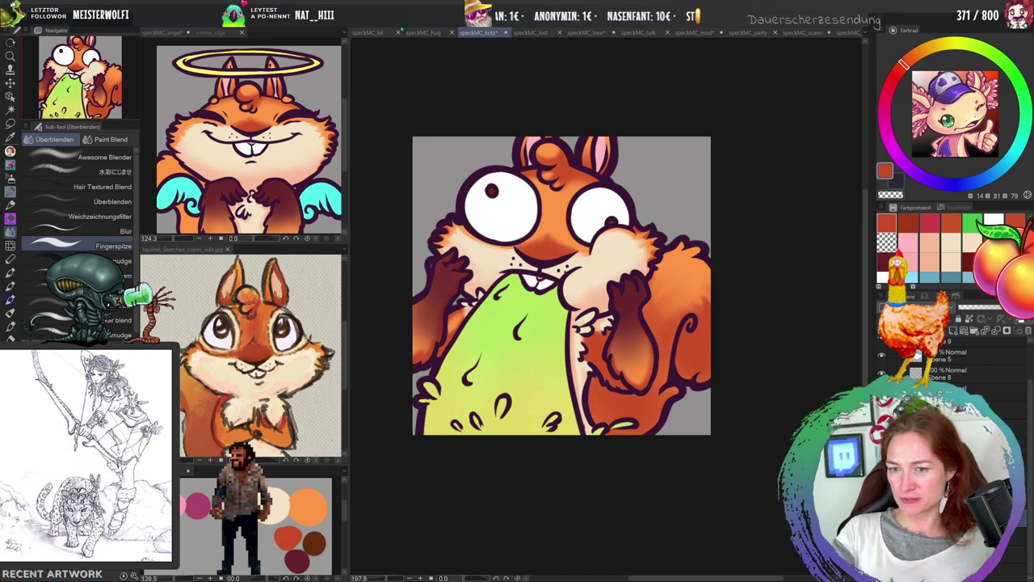
pyautogui.press('b')
pyautogui.press('[')
pyautogui.press('[')
pyautogui.press('[')
pyautogui.moveTo(646, 356)
pyautogui.mouseDown()
pyautogui.moveTo(666, 311)
pyautogui.moveTo(708, 309)
pyautogui.moveTo(712, 298)
pyautogui.moveTo(668, 298)
pyautogui.moveTo(708, 324)
pyautogui.moveTo(713, 313)
pyautogui.moveTo(721, 330)
pyautogui.moveTo(699, 291)
pyautogui.moveTo(706, 277)
pyautogui.moveTo(669, 287)
pyautogui.moveTo(685, 300)
pyautogui.moveTo(673, 361)
pyautogui.moveTo(652, 293)
pyautogui.moveTo(660, 286)
pyautogui.moveTo(688, 311)
pyautogui.moveTo(709, 309)
pyautogui.moveTo(709, 353)
pyautogui.mouseUp()
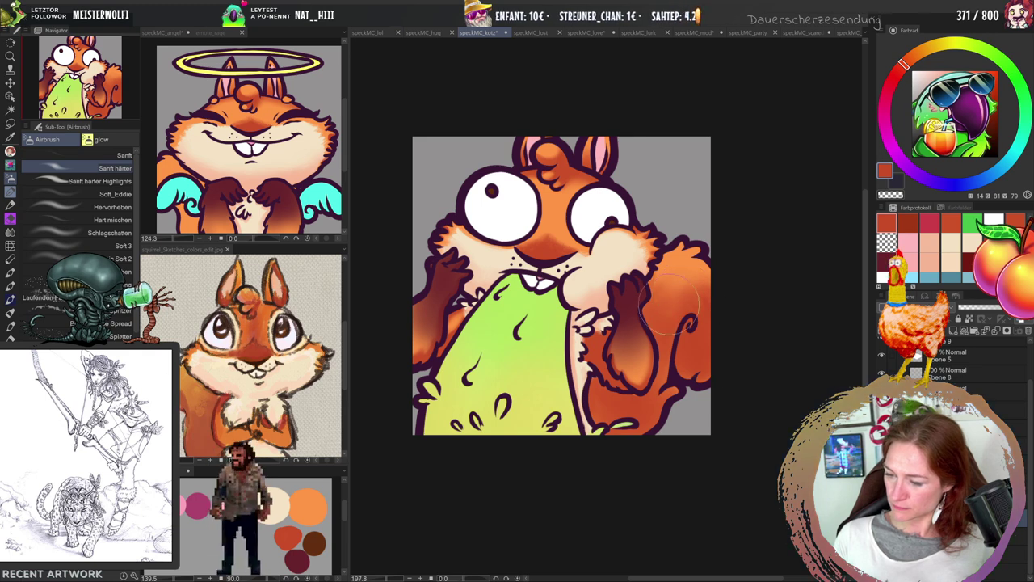
pyautogui.press('j')
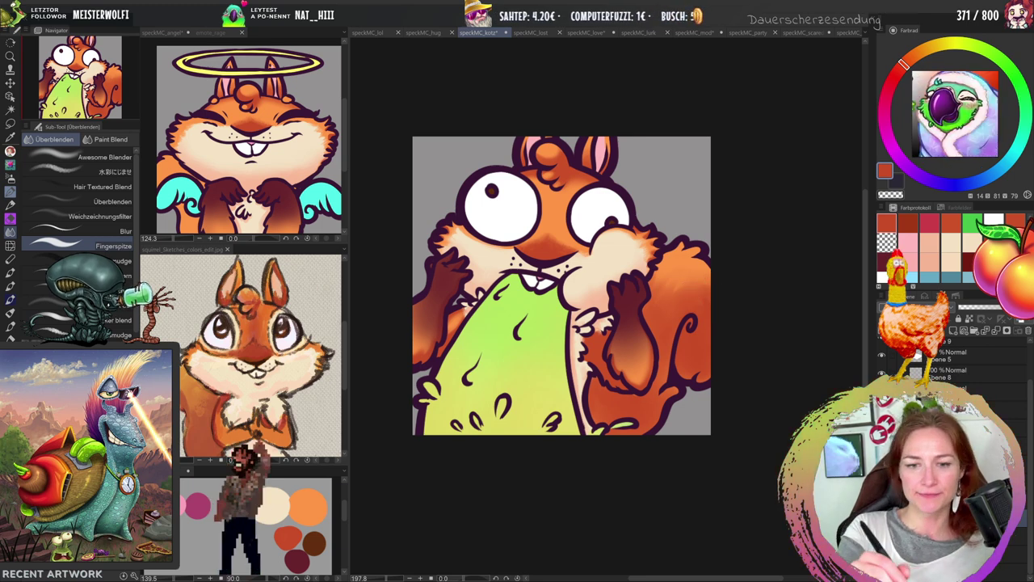
# Switch to the speckMC_lost drawing and touch up the squirrel's shading with the Hart mischen eraser and Sanft härter airbrush.
pyautogui.click(533, 33)
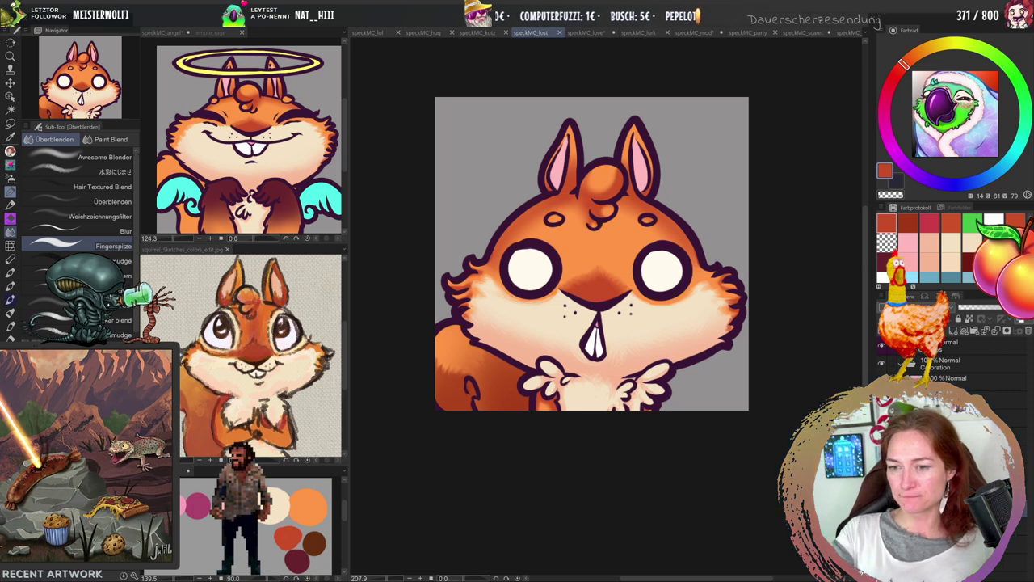
pyautogui.press('e')
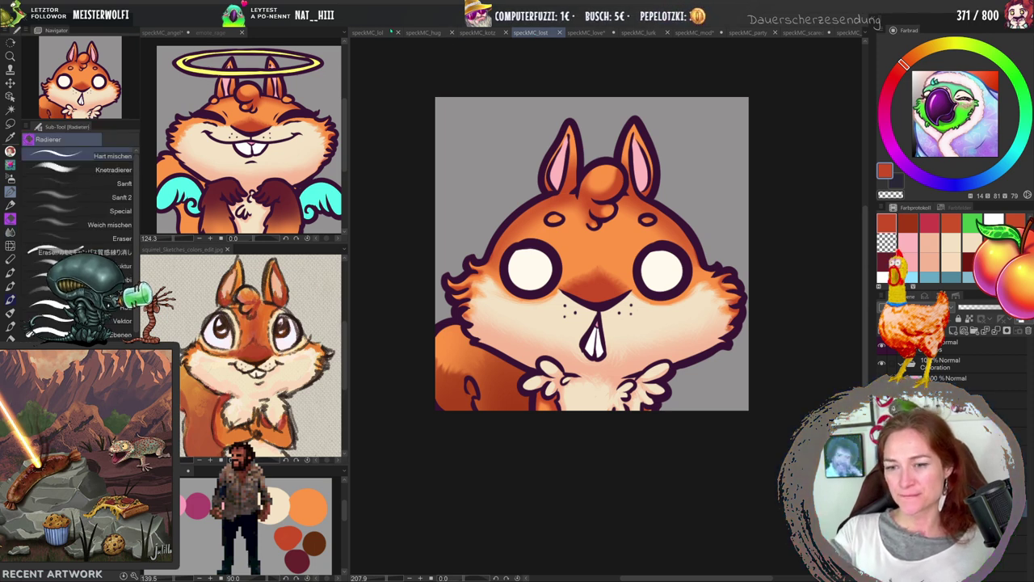
pyautogui.press('b')
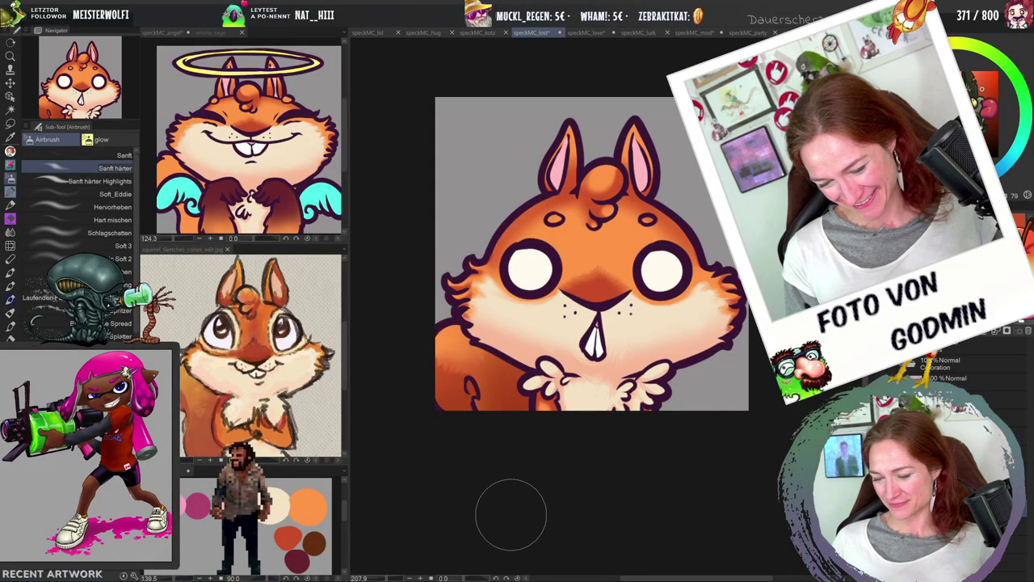
# Switch to the speckMC_love drawing and lasso the squirrel's tail beside the large heart up to the canvas edge.
pyautogui.click(587, 32)
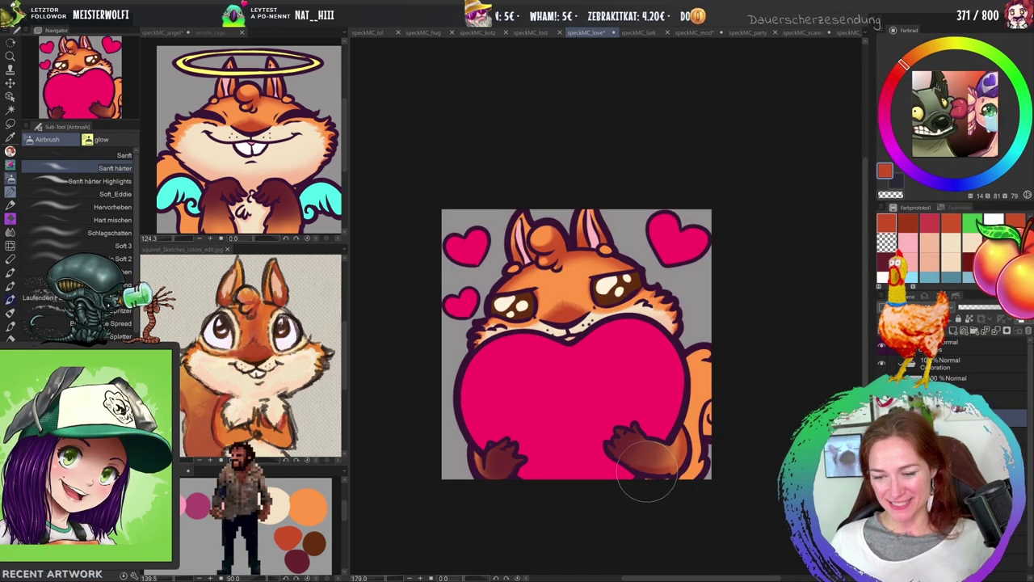
pyautogui.moveTo(670, 477); pyautogui.dragTo(575, 372)
pyautogui.press('m')
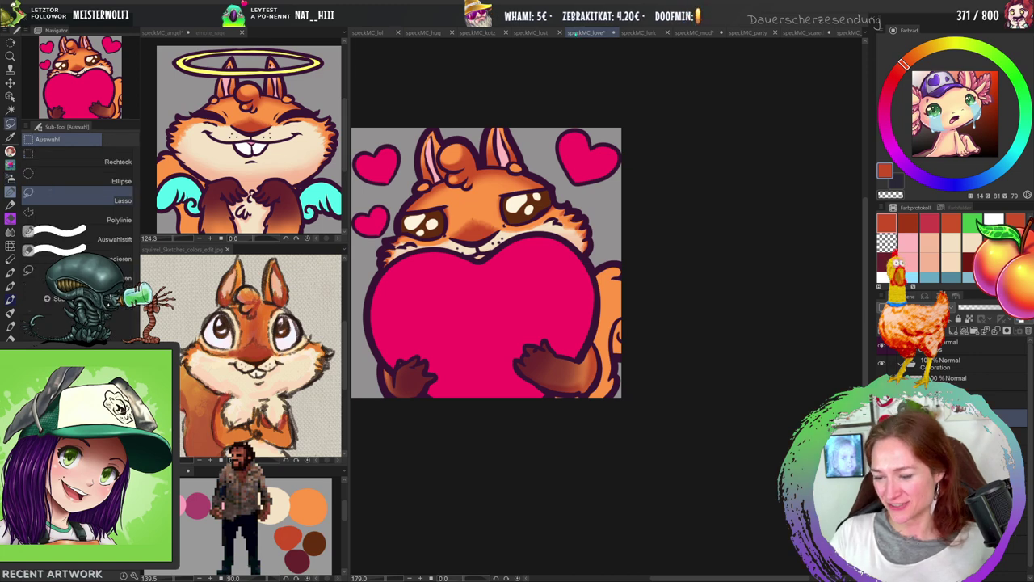
pyautogui.moveTo(601, 267); pyautogui.dragTo(596, 333)
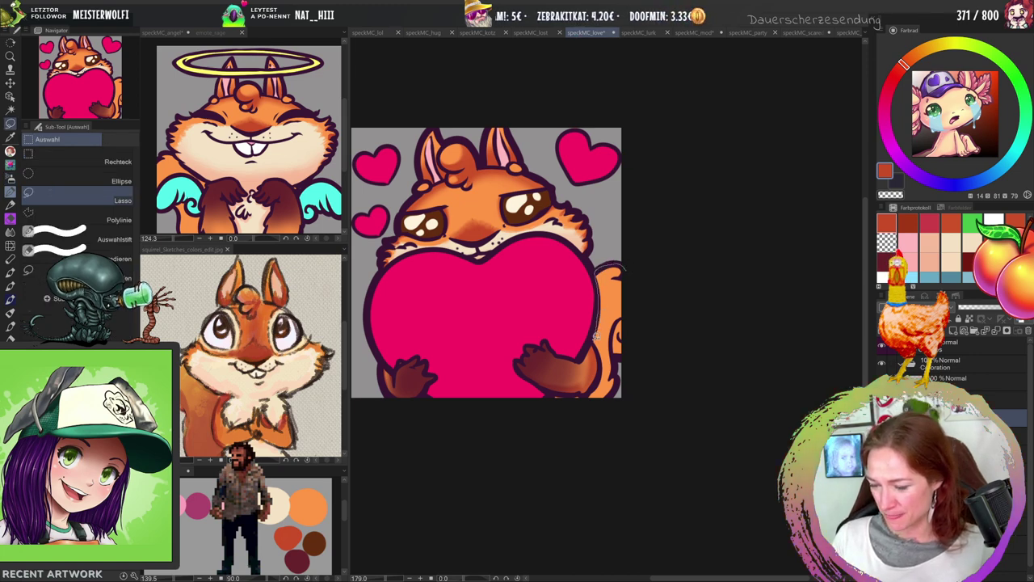
pyautogui.moveTo(577, 393)
pyautogui.mouseDown()
pyautogui.moveTo(551, 400)
pyautogui.moveTo(607, 410)
pyautogui.moveTo(616, 358)
pyautogui.mouseUp()
pyautogui.moveTo(644, 295); pyautogui.dragTo(631, 262)
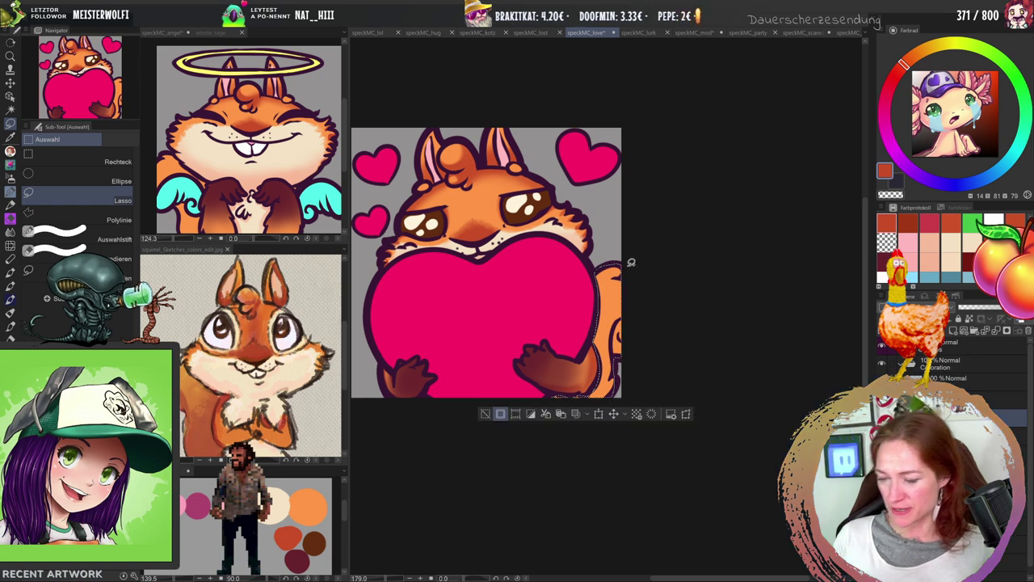
# Shade the love squirrel's tail with red-orange using the Sanft härter airbrush and clear the selection.
pyautogui.press('b')
pyautogui.moveTo(557, 356); pyautogui.dragTo(568, 361)
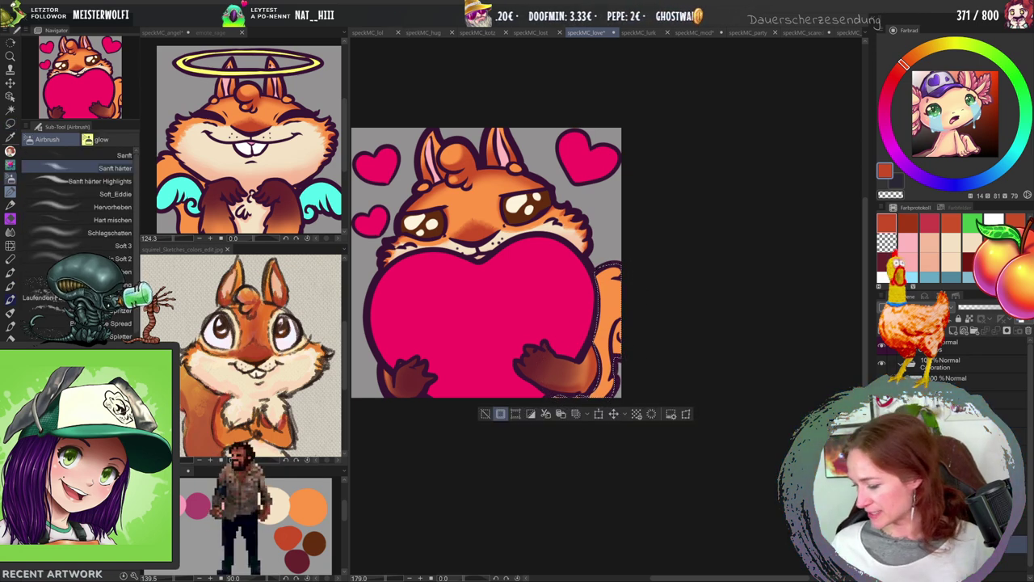
pyautogui.moveTo(534, 363); pyautogui.dragTo(577, 380)
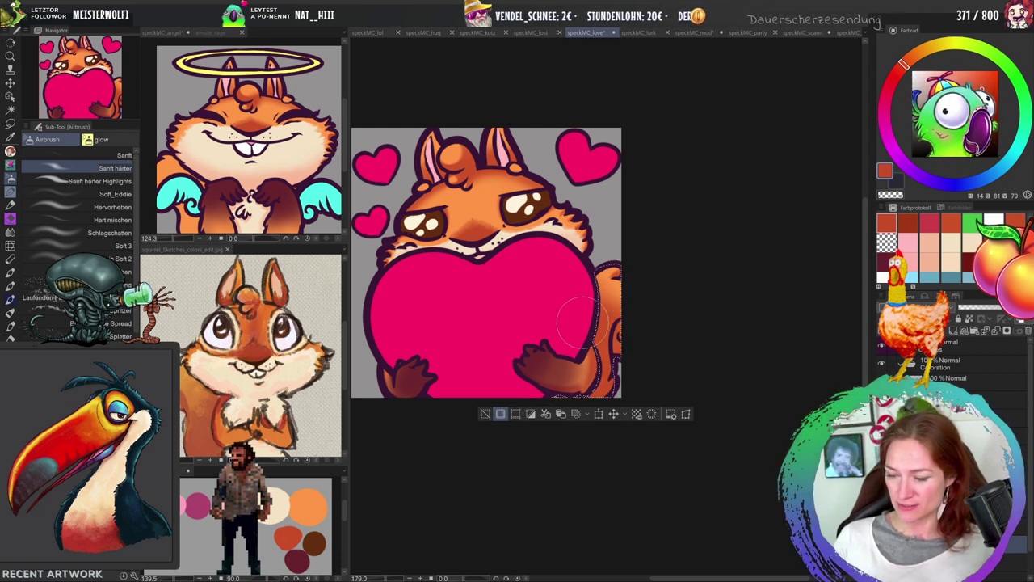
pyautogui.hotkey('ctrl', 'd')
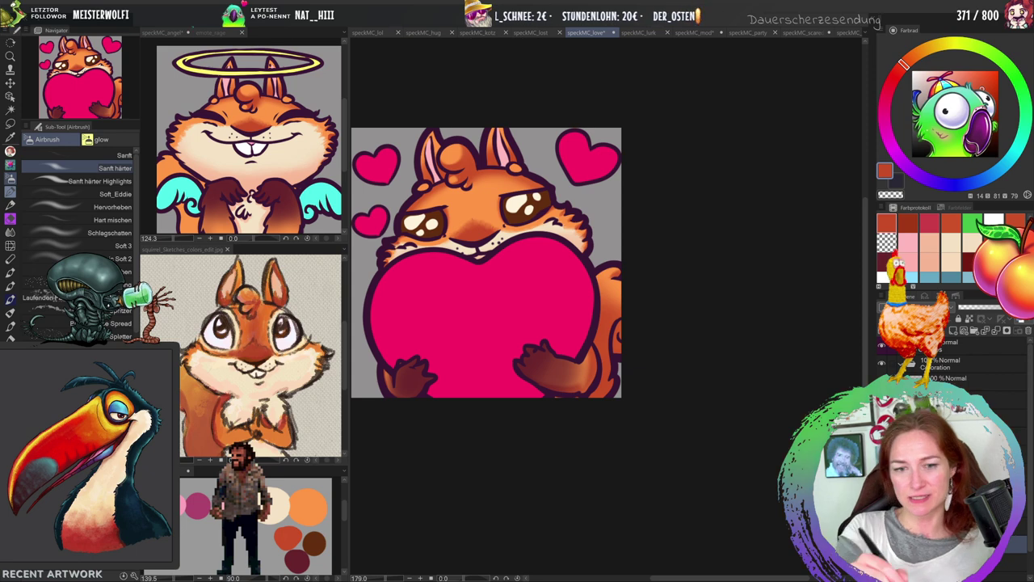
# Check the tail shading in the speckMC_lurk, speckMC_mod and speckMC_party drawings, resetting the lurk canvas rotation.
pyautogui.click(638, 32)
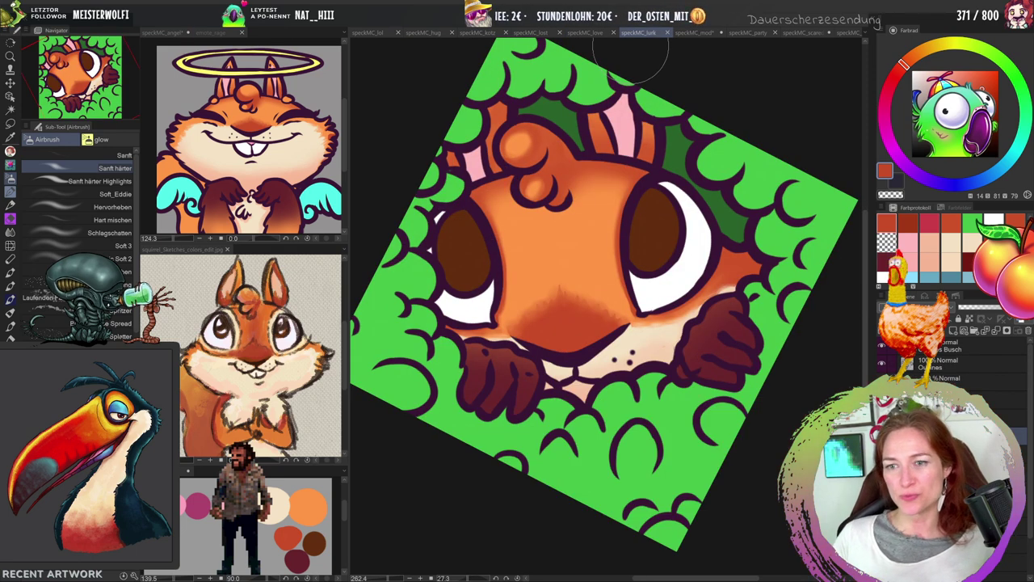
pyautogui.hotkey('ctrl', '0')
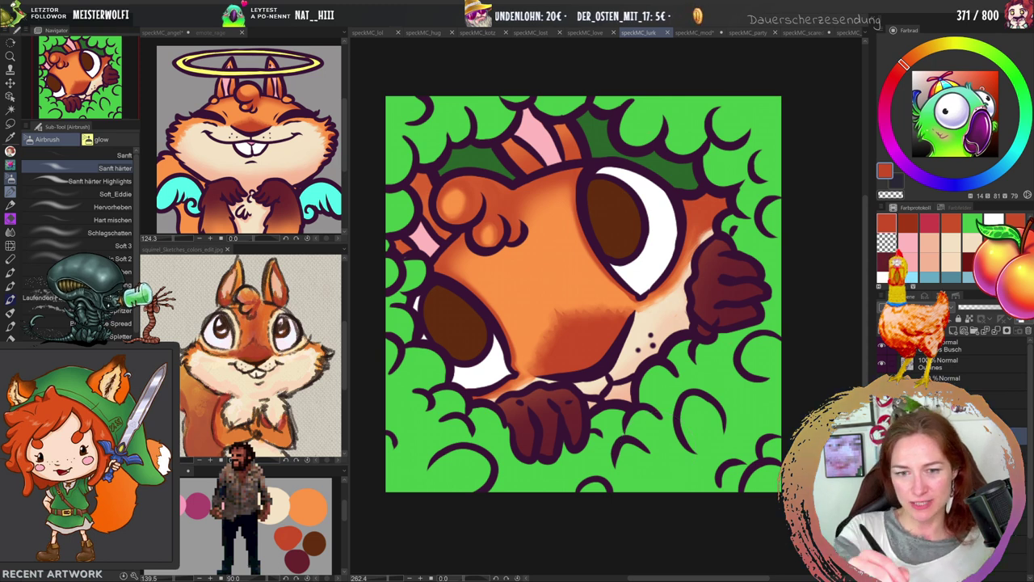
pyautogui.click(686, 32)
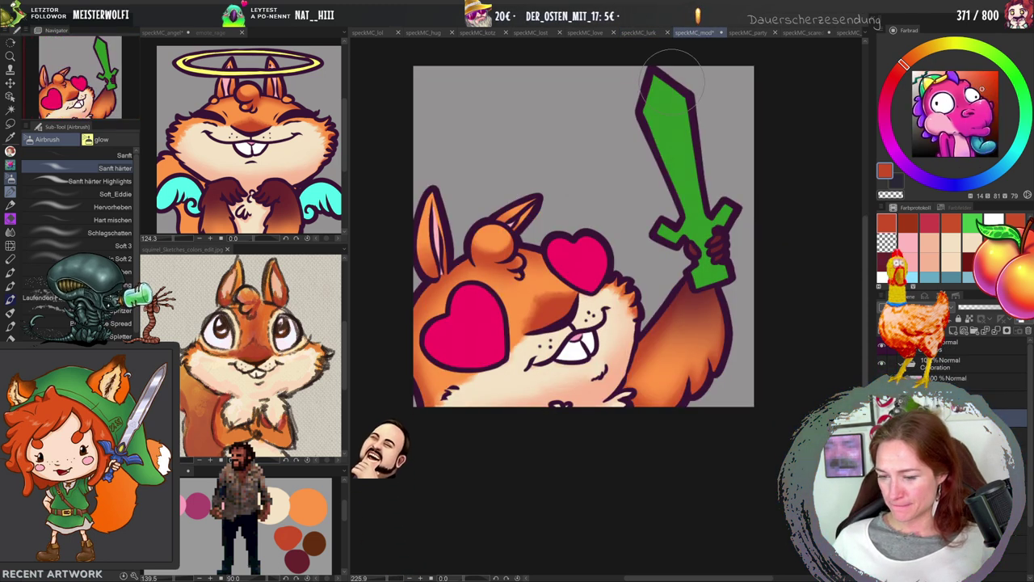
pyautogui.click(638, 32)
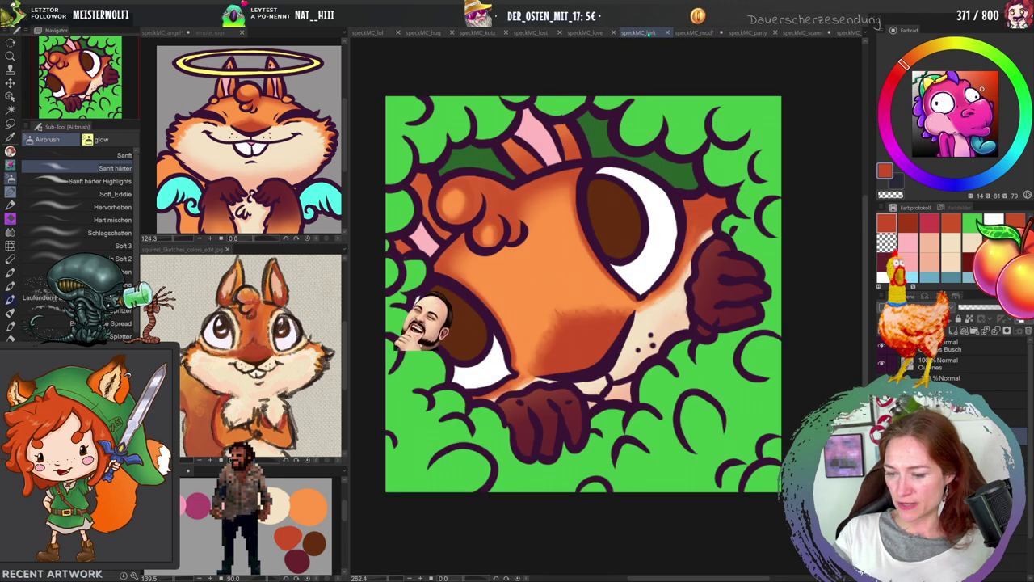
pyautogui.click(735, 33)
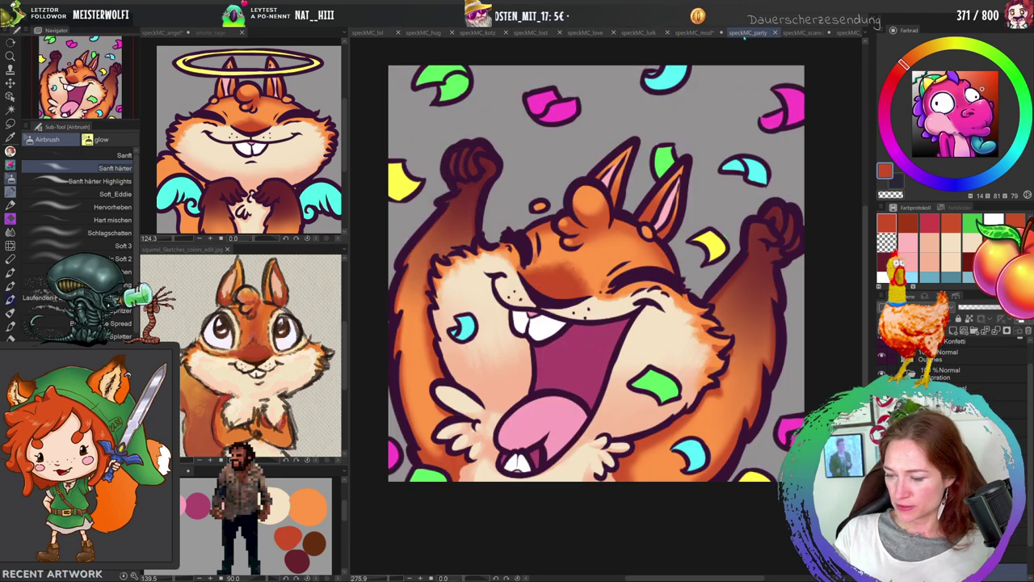
# Switch to the speckMC_scared drawing and lasso the frightened squirrel's tail along its cheek fur, arm and the canvas edge.
pyautogui.click(804, 33)
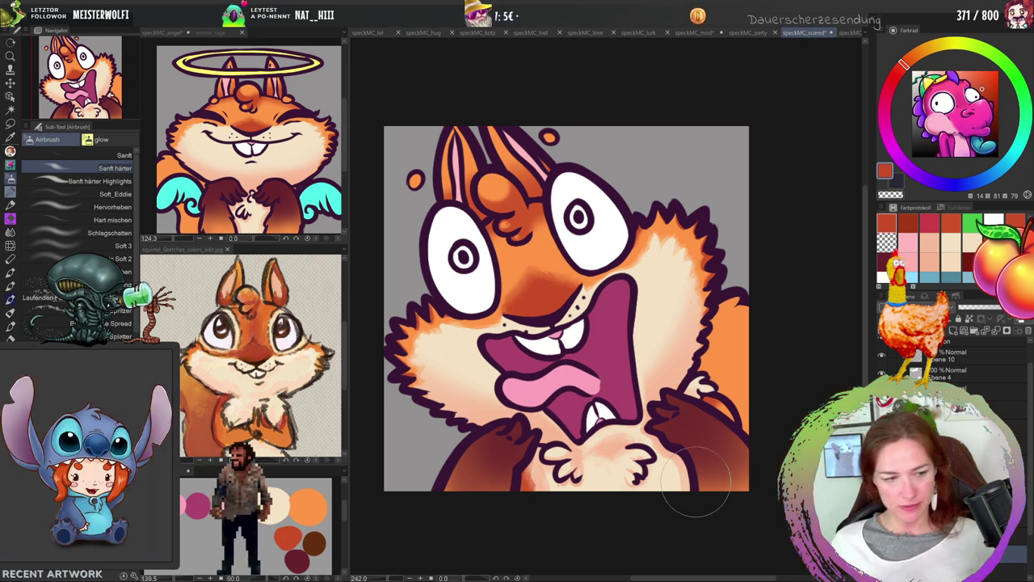
pyautogui.moveTo(711, 471); pyautogui.dragTo(626, 433)
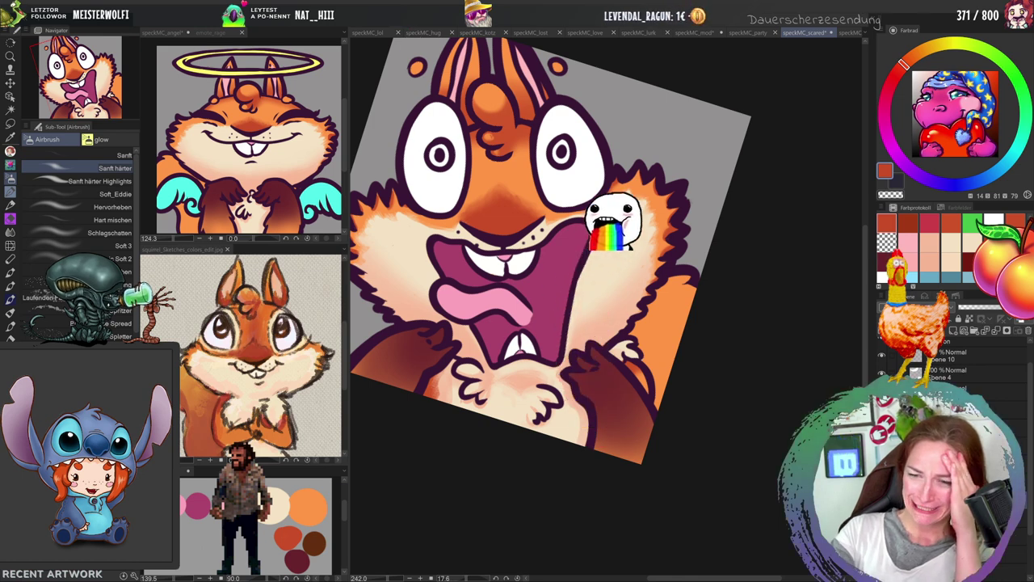
pyautogui.press('p')
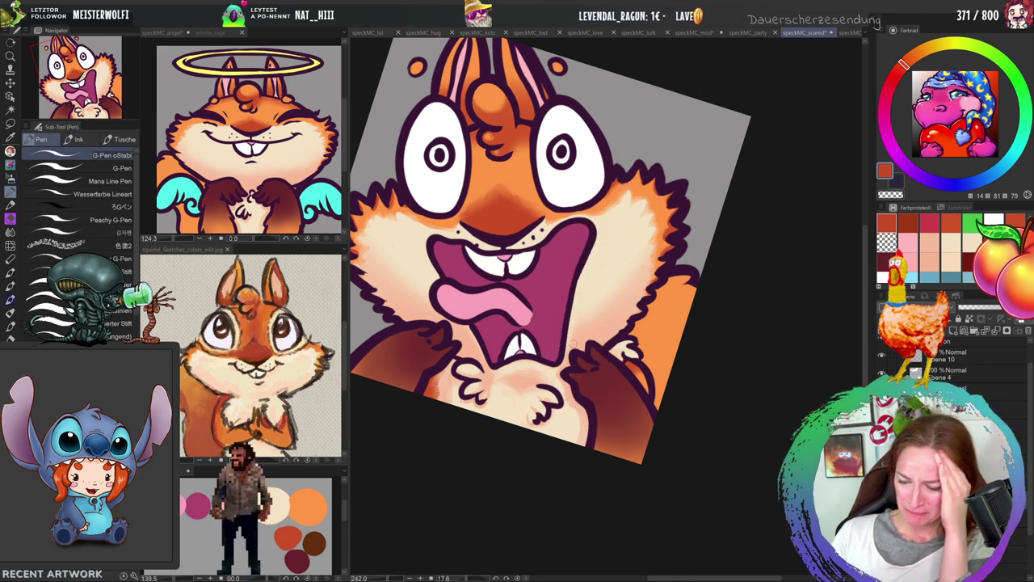
pyautogui.press('e')
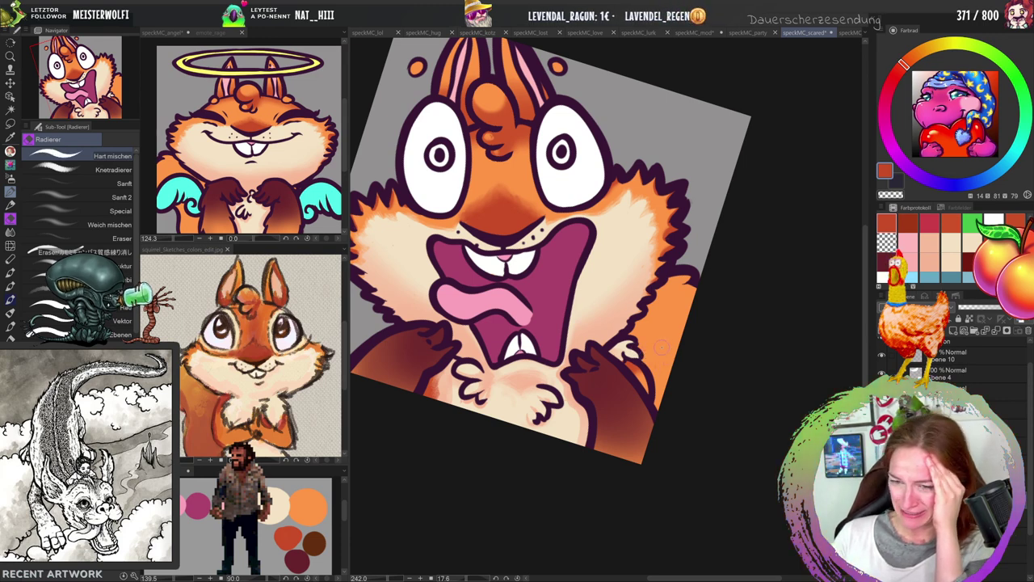
pyautogui.press('m')
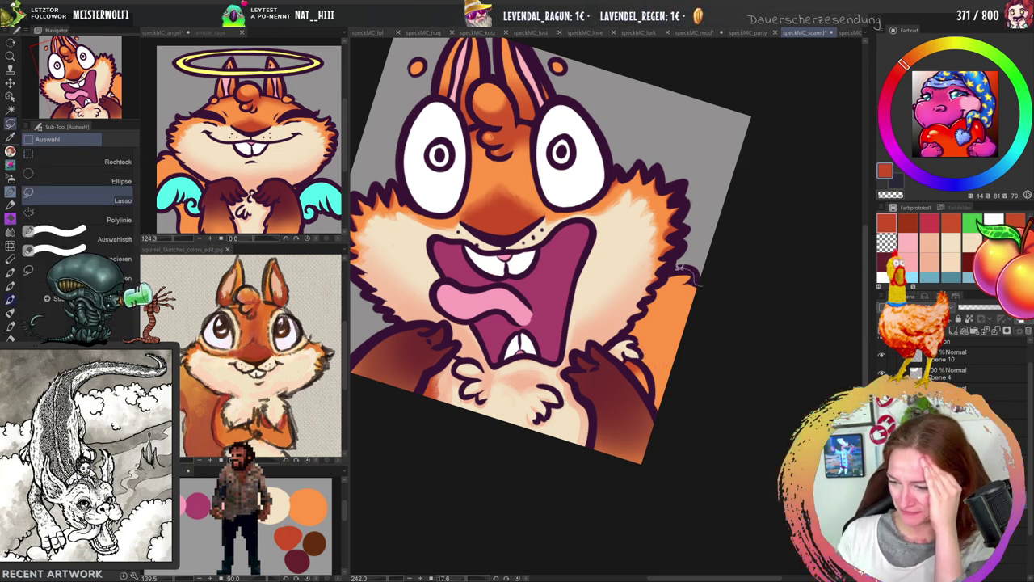
pyautogui.moveTo(659, 282)
pyautogui.mouseDown()
pyautogui.moveTo(631, 327)
pyautogui.moveTo(657, 414)
pyautogui.moveTo(707, 291)
pyautogui.moveTo(670, 301)
pyautogui.mouseUp()
pyautogui.scroll(-3, 953, 372)
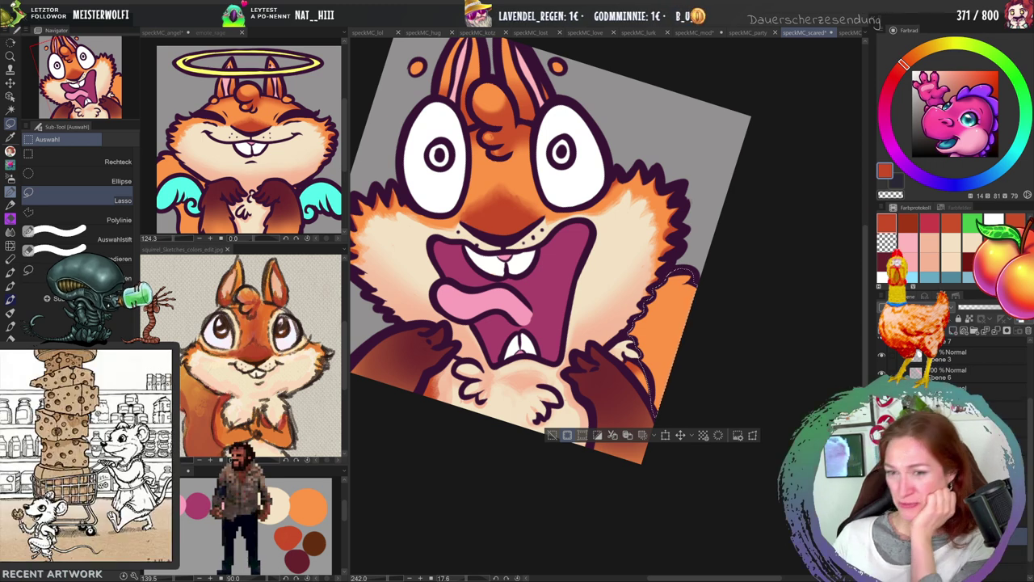
# Shade the scared squirrel's tail with red-orange using the Sanft härter airbrush, then clear the selection.
pyautogui.press('b')
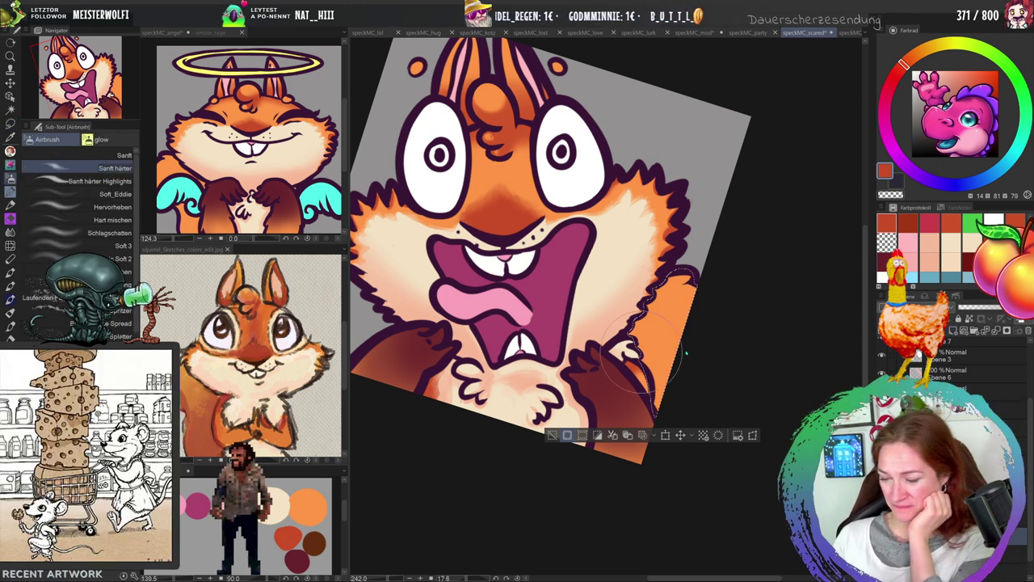
pyautogui.moveTo(654, 416)
pyautogui.mouseDown()
pyautogui.moveTo(648, 380)
pyautogui.moveTo(628, 353)
pyautogui.moveTo(656, 302)
pyautogui.moveTo(638, 333)
pyautogui.moveTo(683, 364)
pyautogui.mouseUp()
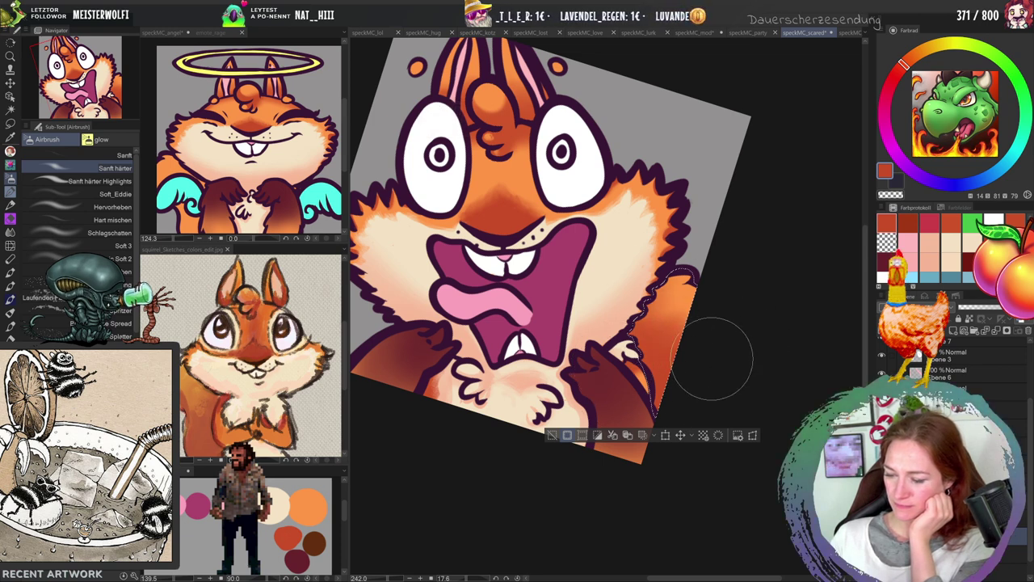
pyautogui.hotkey('ctrl', 'd')
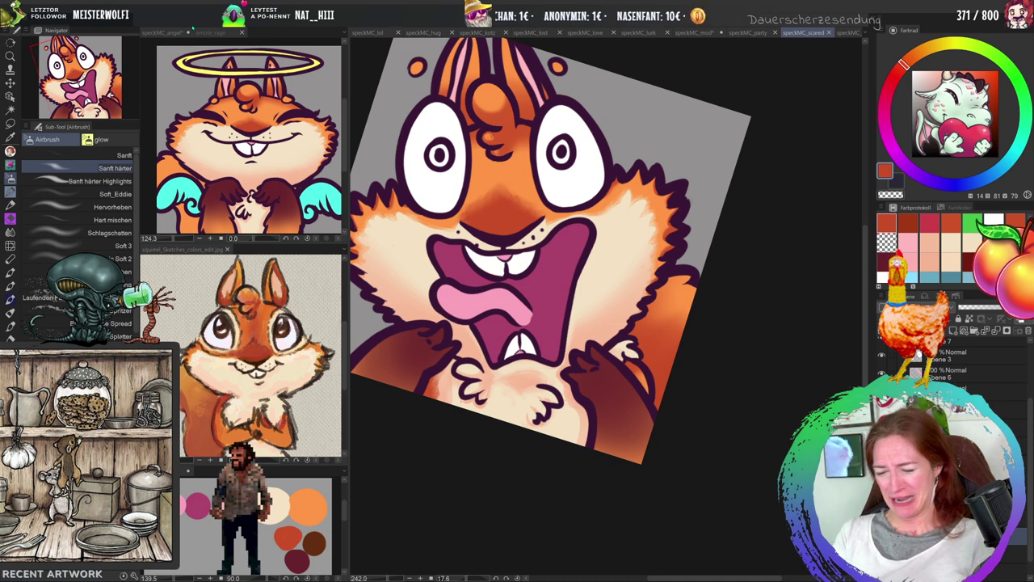
pyautogui.press('p')
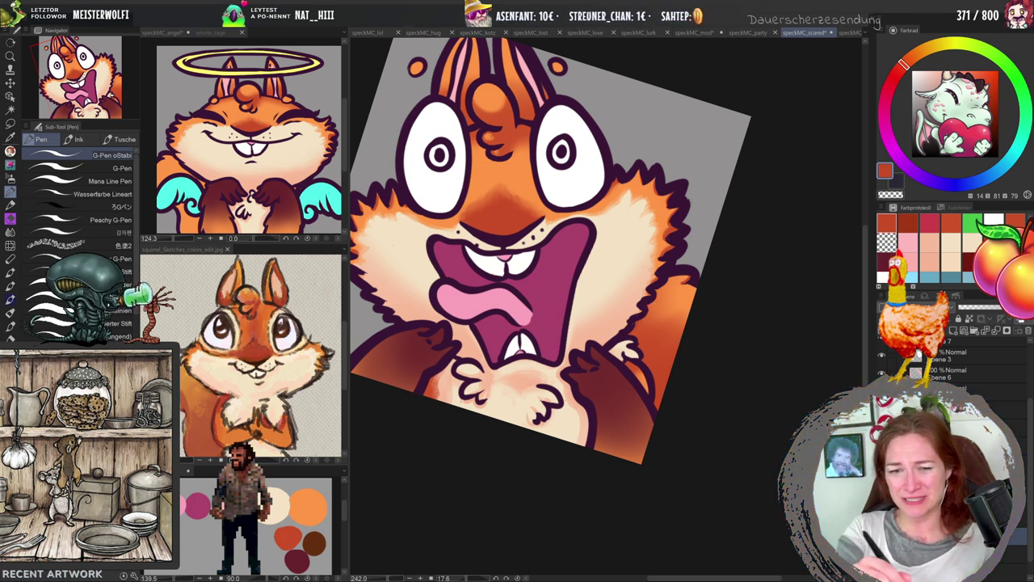
# Check the speckMC_rip and speckMC_angry drawings and bring up the list of open drawings.
pyautogui.click(846, 32)
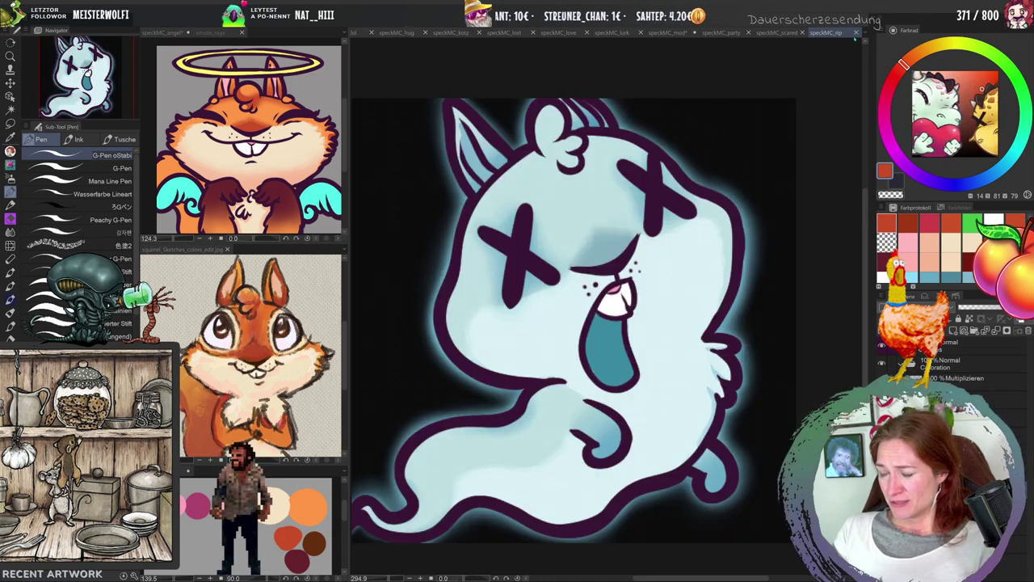
pyautogui.click(855, 33)
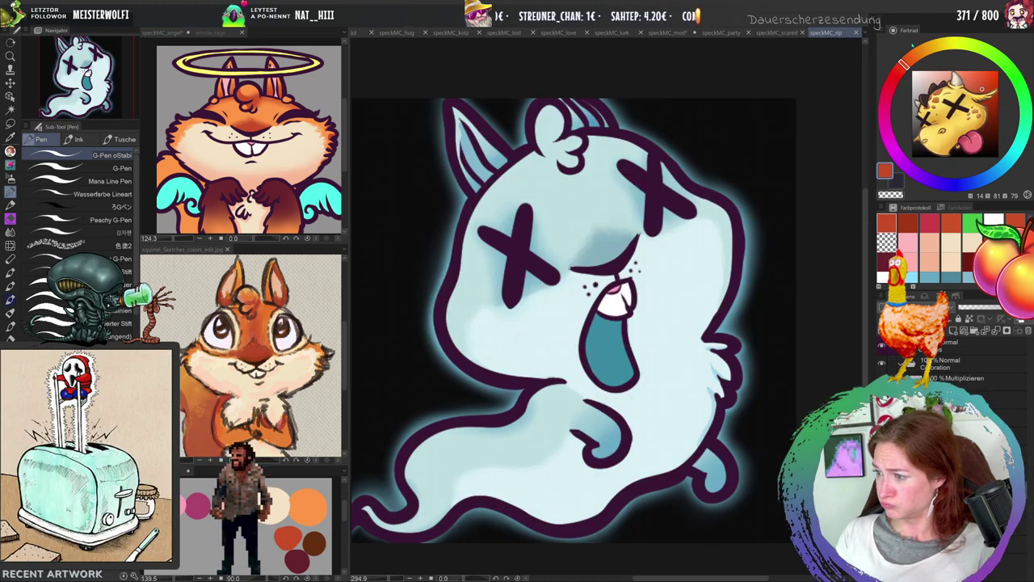
pyautogui.click(903, 43)
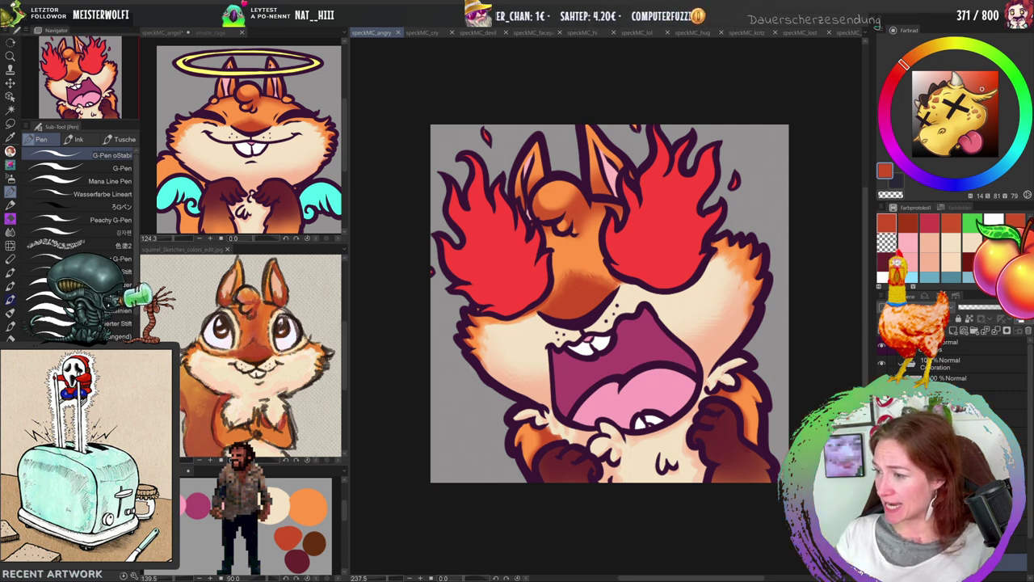
pyautogui.click(865, 32)
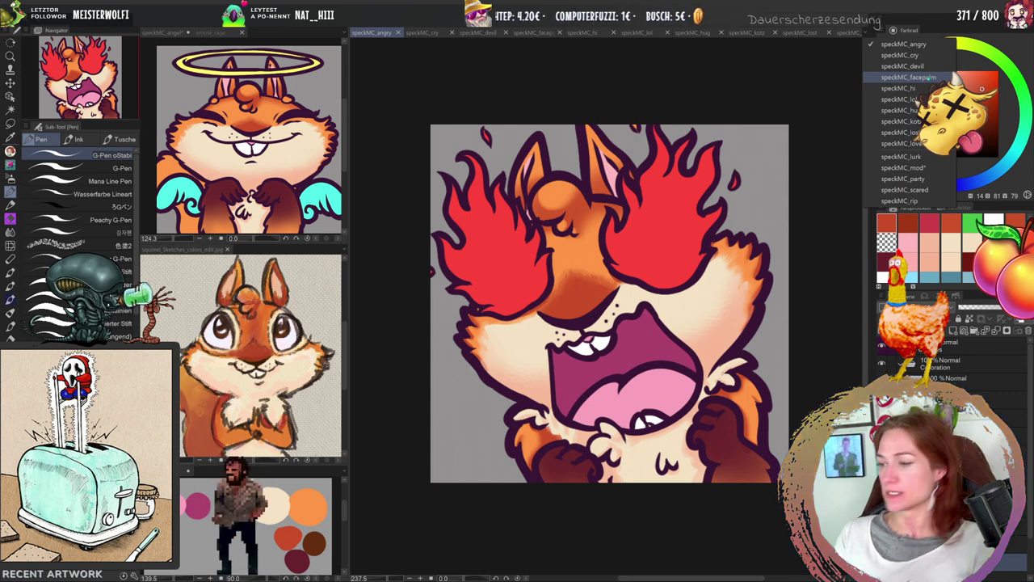
# Switch to the speckMC_cry drawing and lasso the crying squirrel's tail between its arm, cheek and the canvas edge.
pyautogui.click(900, 55)
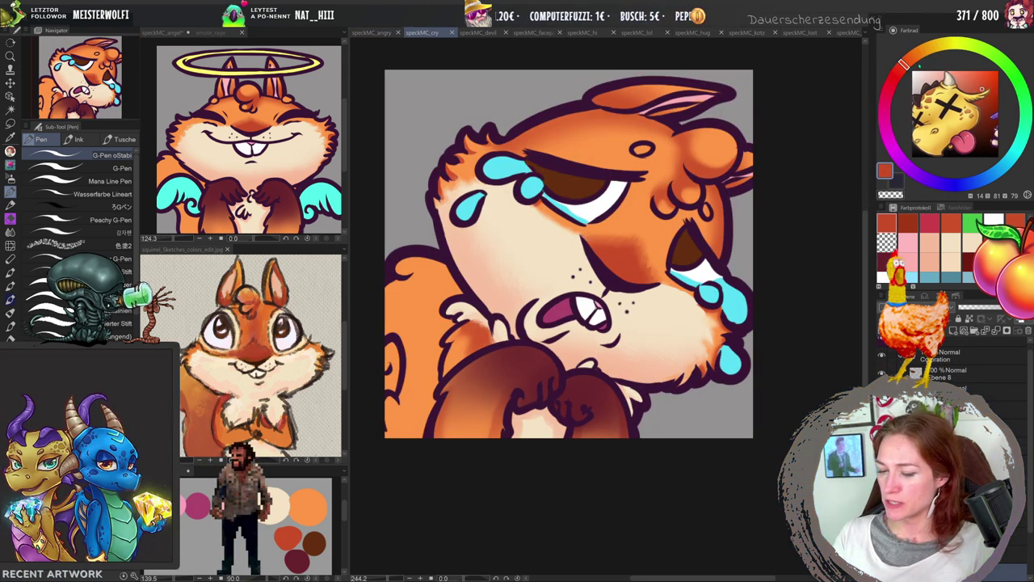
pyautogui.press('m')
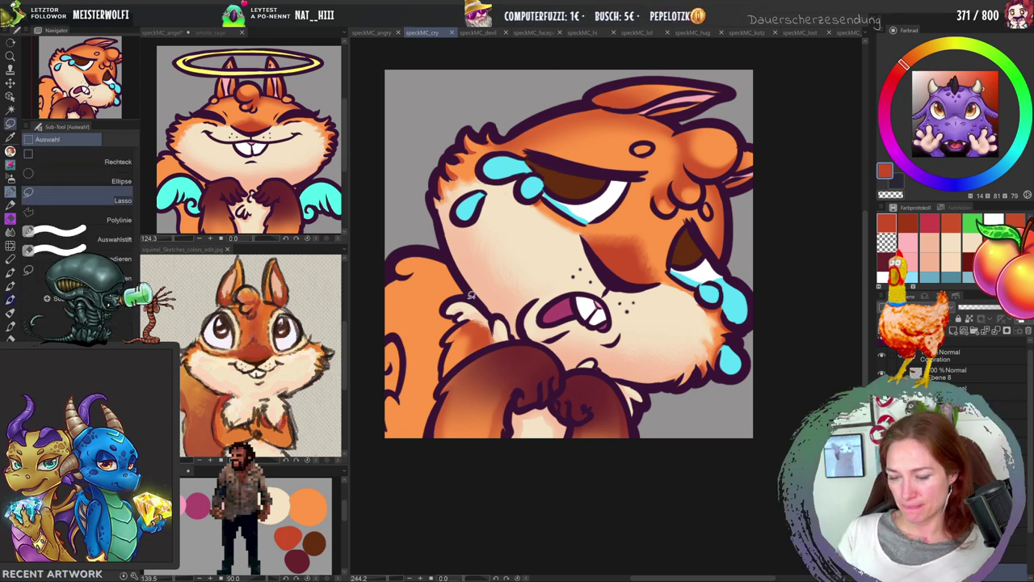
pyautogui.moveTo(457, 315); pyautogui.dragTo(434, 441)
pyautogui.moveTo(356, 325)
pyautogui.mouseDown()
pyautogui.moveTo(386, 233)
pyautogui.moveTo(452, 257)
pyautogui.moveTo(475, 302)
pyautogui.mouseUp()
pyautogui.scroll(-2, 953, 363)
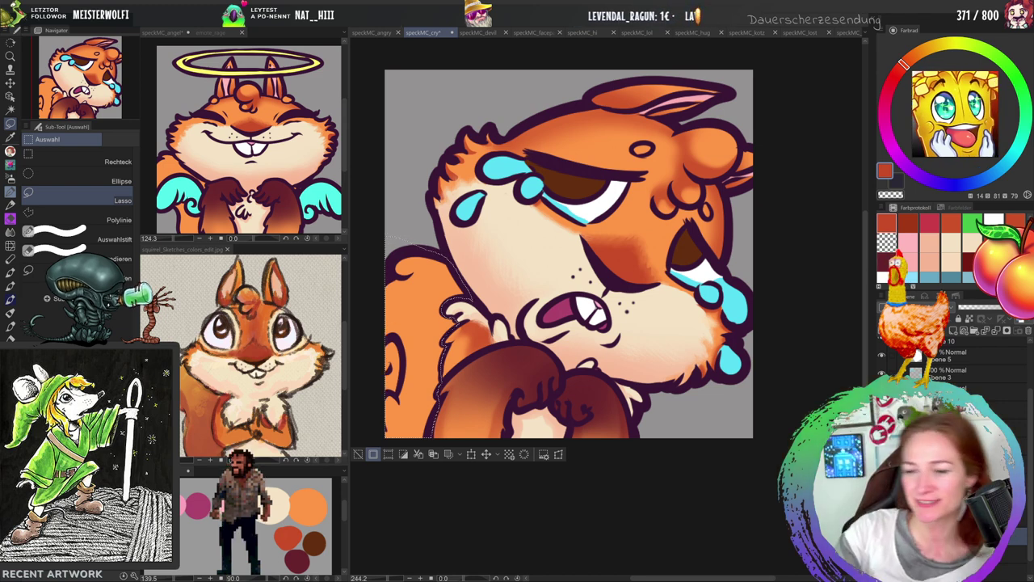
# Shade the crying squirrel's tail with red-orange using the Sanft härter airbrush, choose the Fingerspitze blending brush, and clear the selection.
pyautogui.press('b')
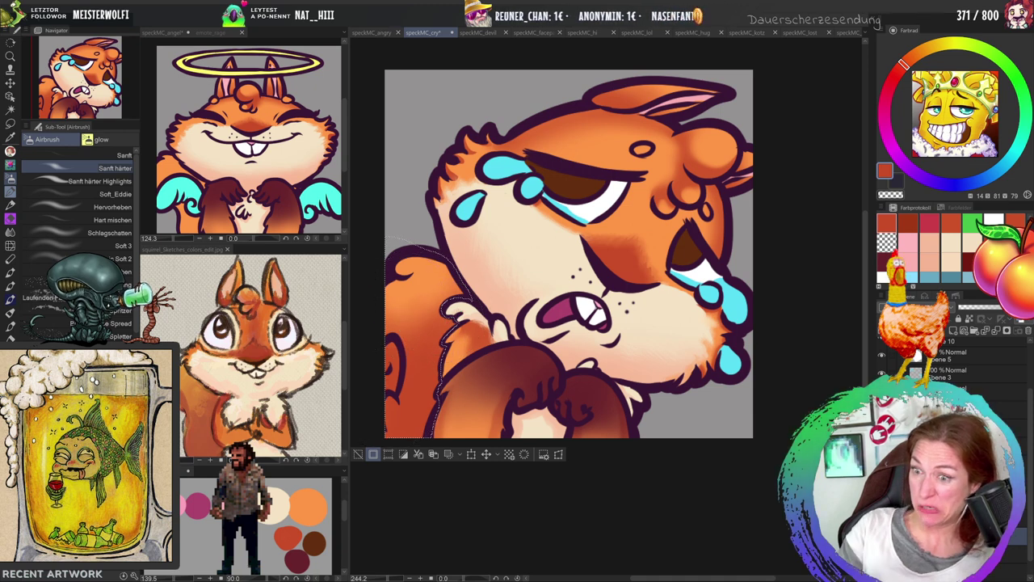
pyautogui.press('j')
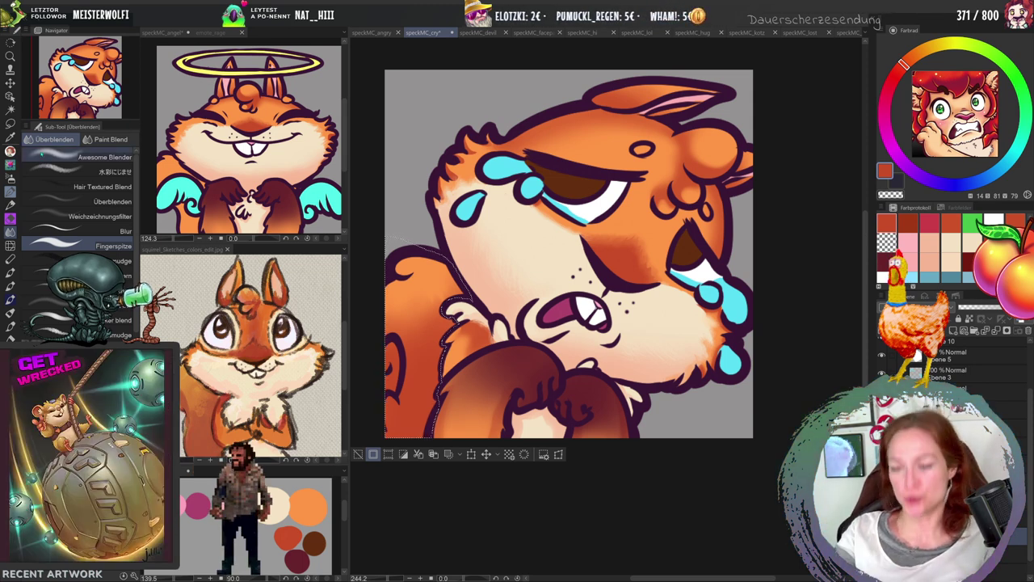
pyautogui.click(358, 453)
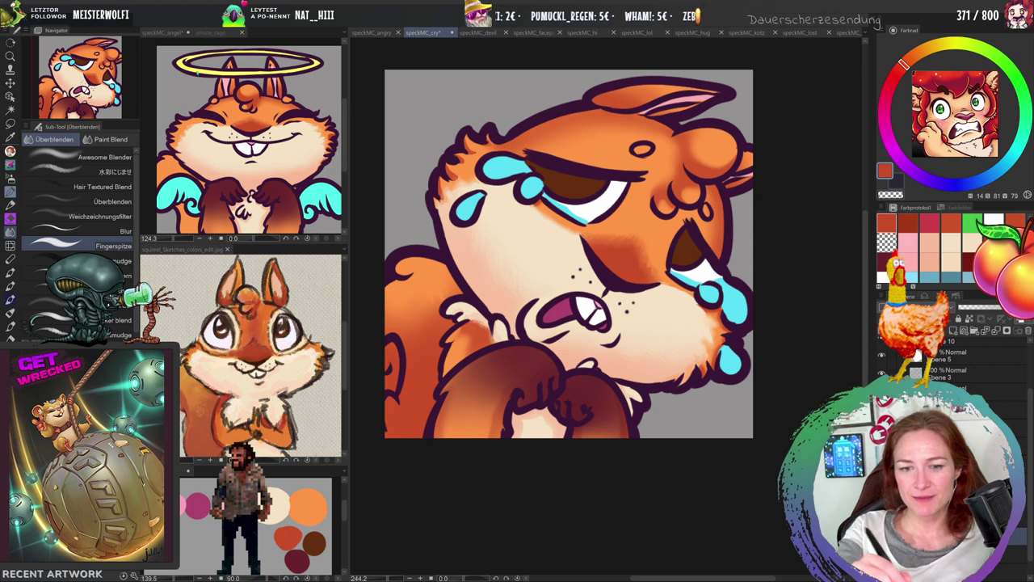
# Switch to the speckMC_devil drawing and lasso the horned squirrel's tail along its arm and the canvas edge.
pyautogui.click(475, 32)
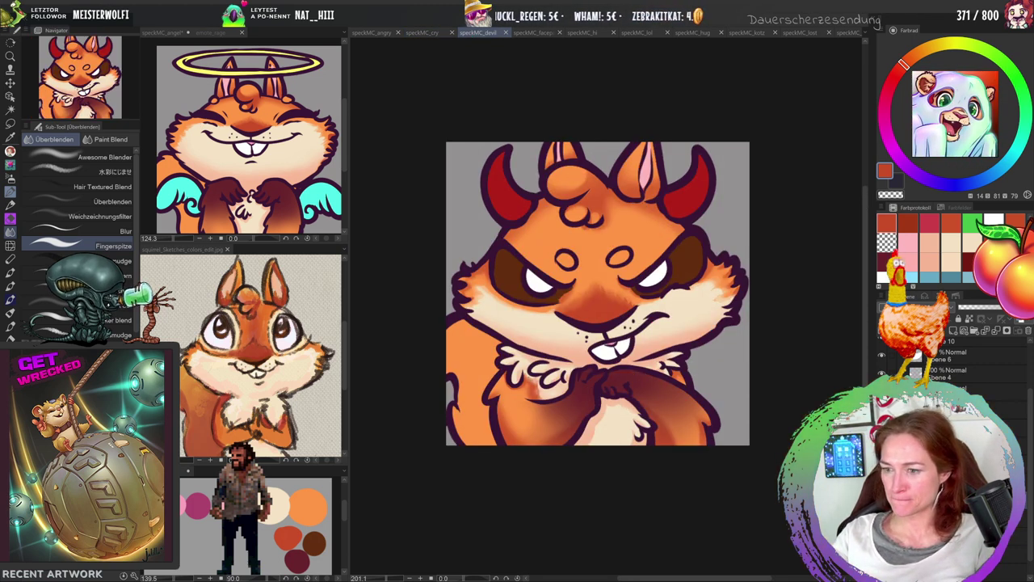
pyautogui.press('m')
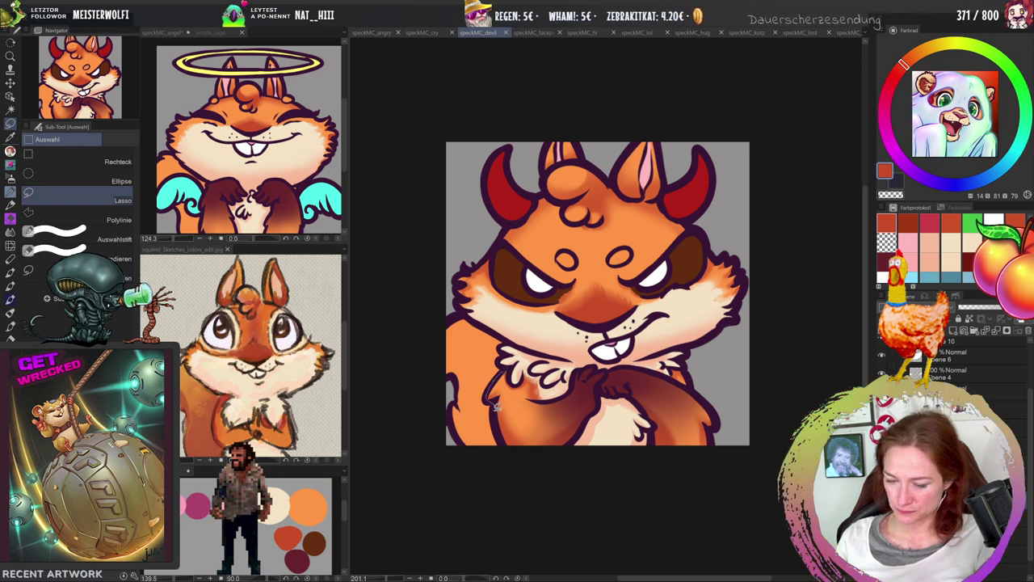
pyautogui.moveTo(466, 489)
pyautogui.mouseDown()
pyautogui.moveTo(415, 386)
pyautogui.moveTo(446, 315)
pyautogui.moveTo(509, 340)
pyautogui.moveTo(500, 375)
pyautogui.mouseUp()
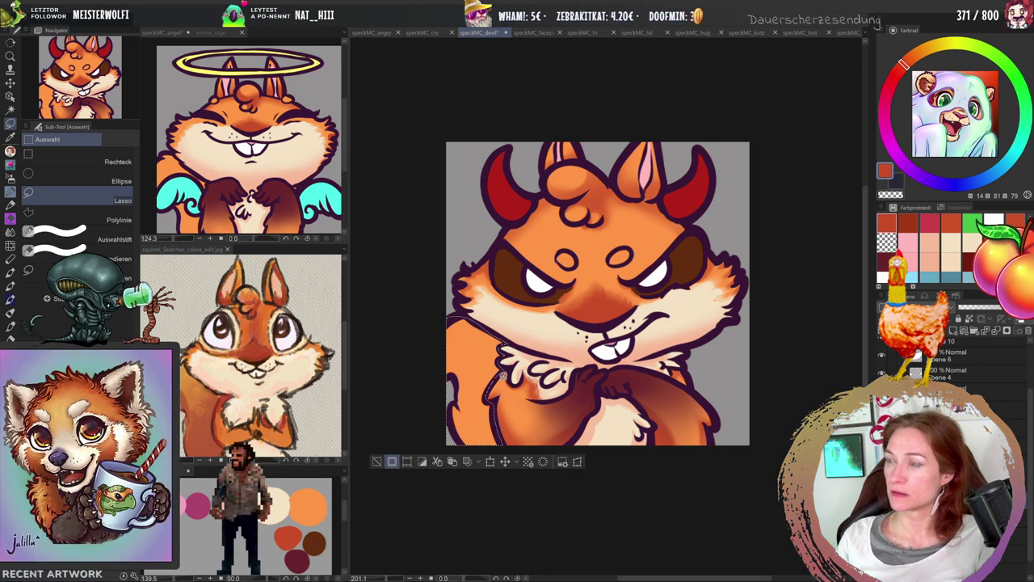
# Shade the horned squirrel's selected tail with red-orange using the Sanft härter airbrush and clear the selection.
pyautogui.press('b')
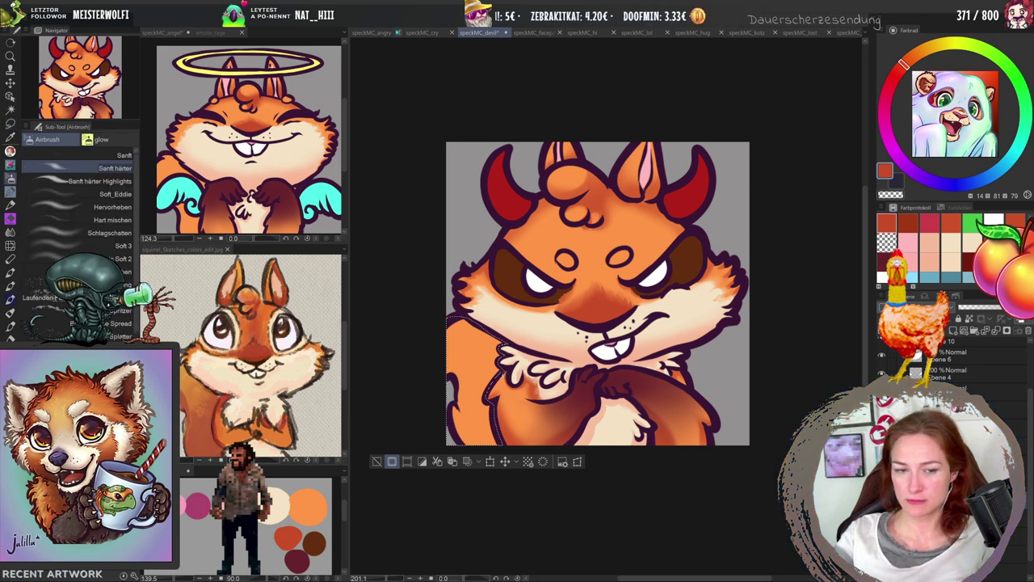
pyautogui.moveTo(533, 425)
pyautogui.mouseDown()
pyautogui.moveTo(489, 437)
pyautogui.moveTo(467, 424)
pyautogui.moveTo(452, 448)
pyautogui.mouseUp()
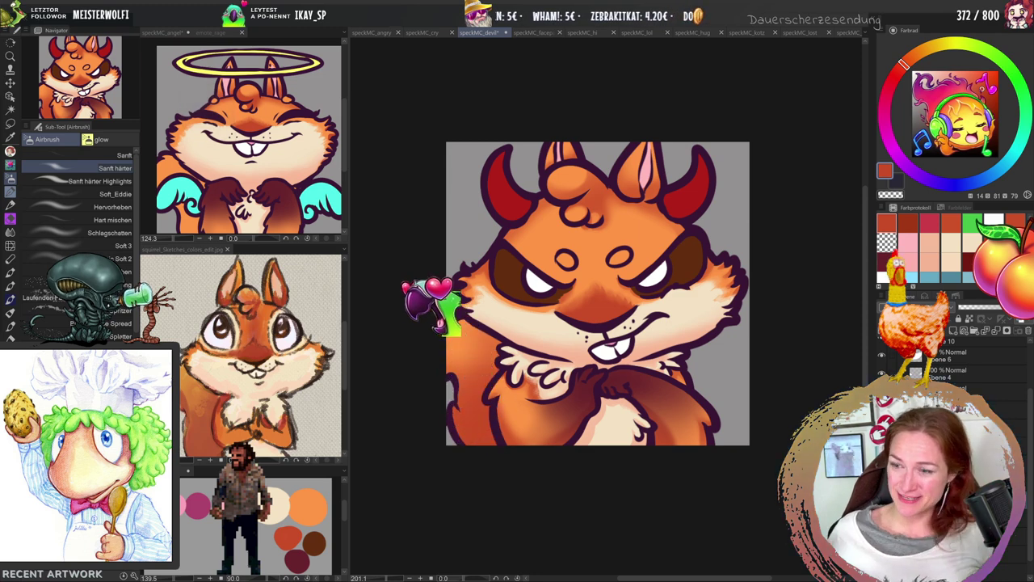
# Check the colouring of the facepalm, hi, lol, hug, kotz, lost and love drawings, viewing the love squirrel enlarged.
pyautogui.click(533, 33)
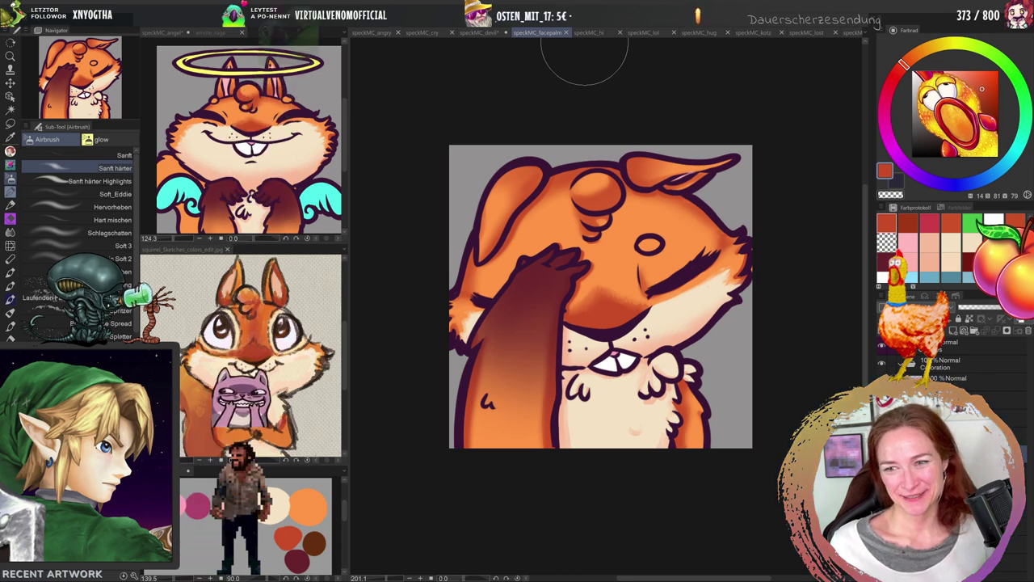
pyautogui.click(586, 32)
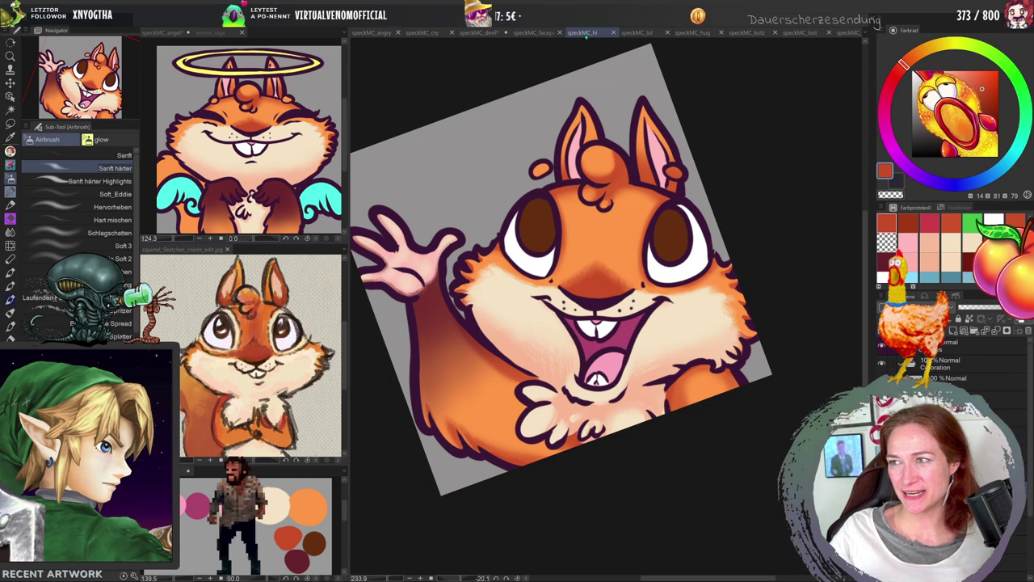
pyautogui.click(635, 33)
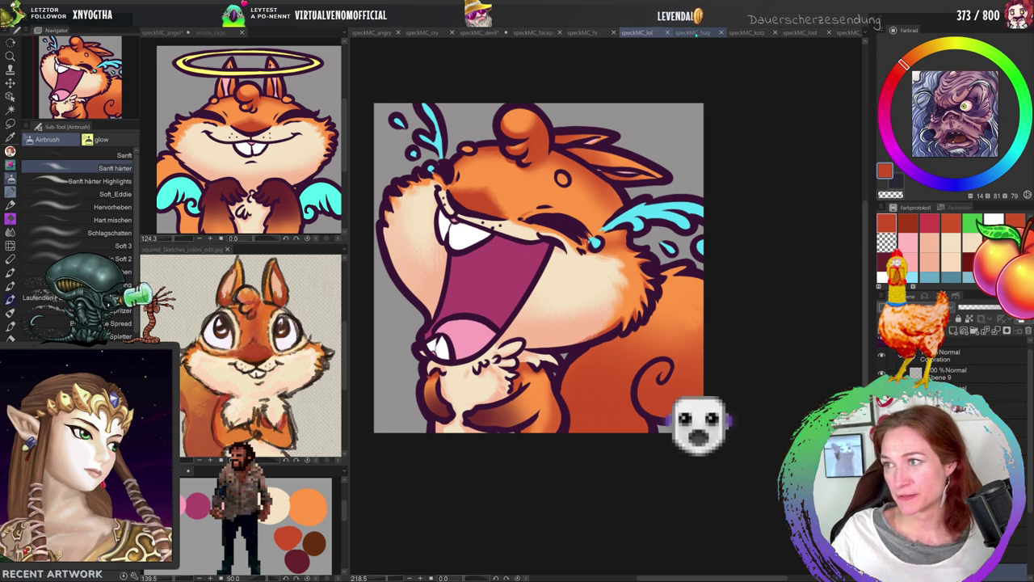
pyautogui.click(702, 33)
pyautogui.click(747, 34)
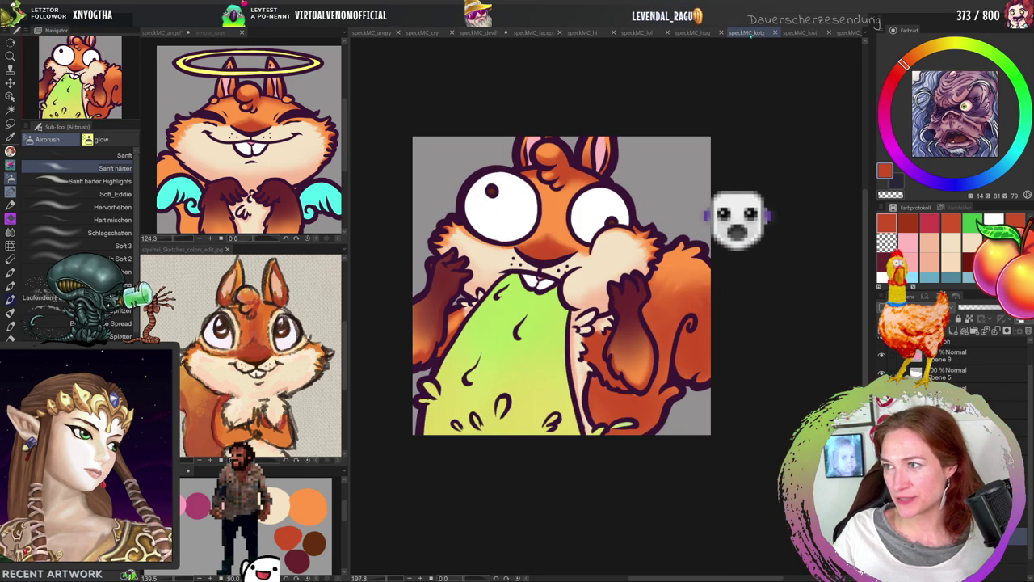
pyautogui.click(800, 33)
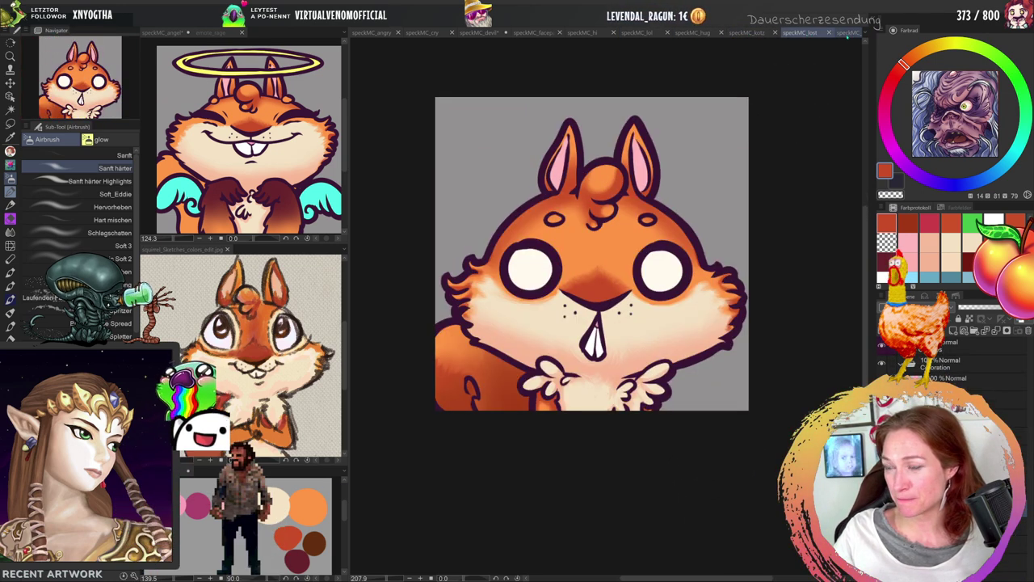
pyautogui.click(846, 34)
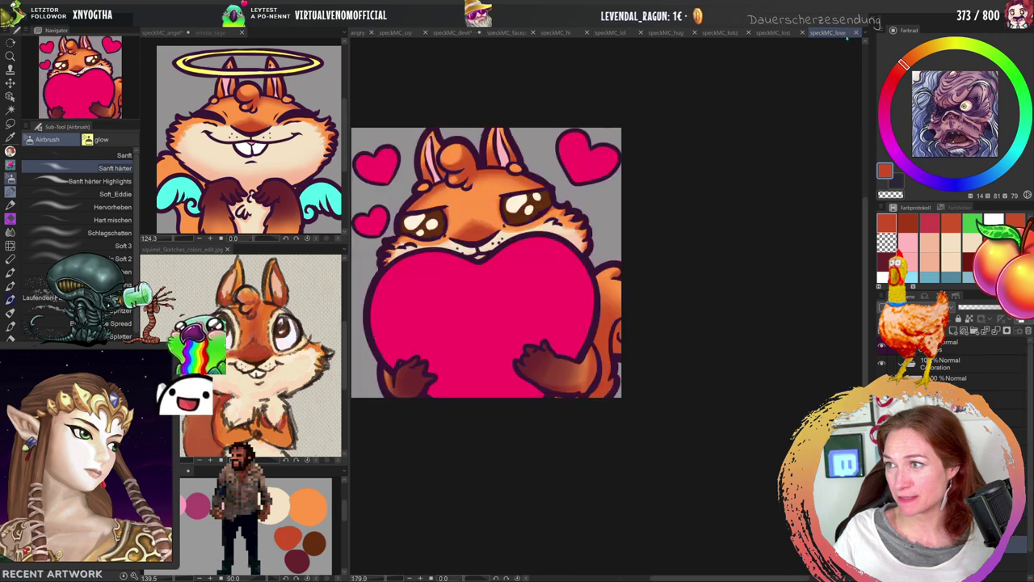
pyautogui.moveTo(472, 293); pyautogui.dragTo(536, 331)
pyautogui.click(529, 299)
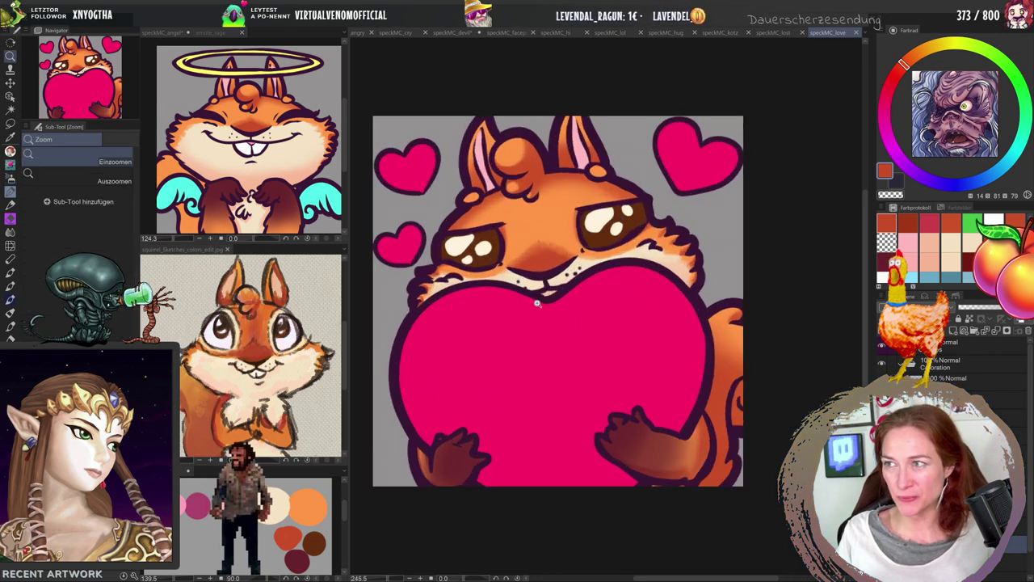
# Examine the speckMC_lurk, mod, party, scared and rip drawings, resetting the canvas rotation of the scared one.
pyautogui.click(865, 34)
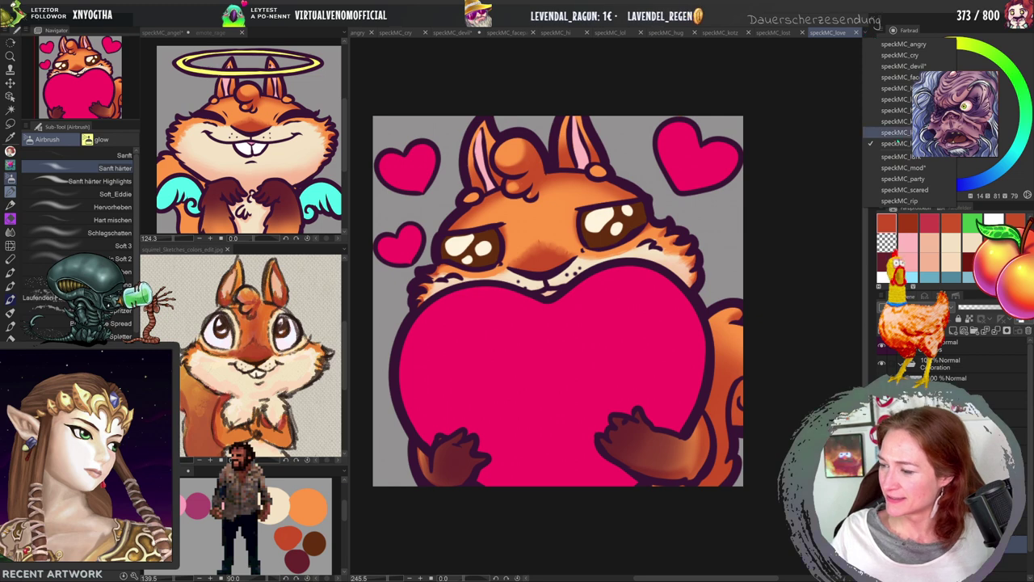
pyautogui.click(897, 156)
pyautogui.click(865, 33)
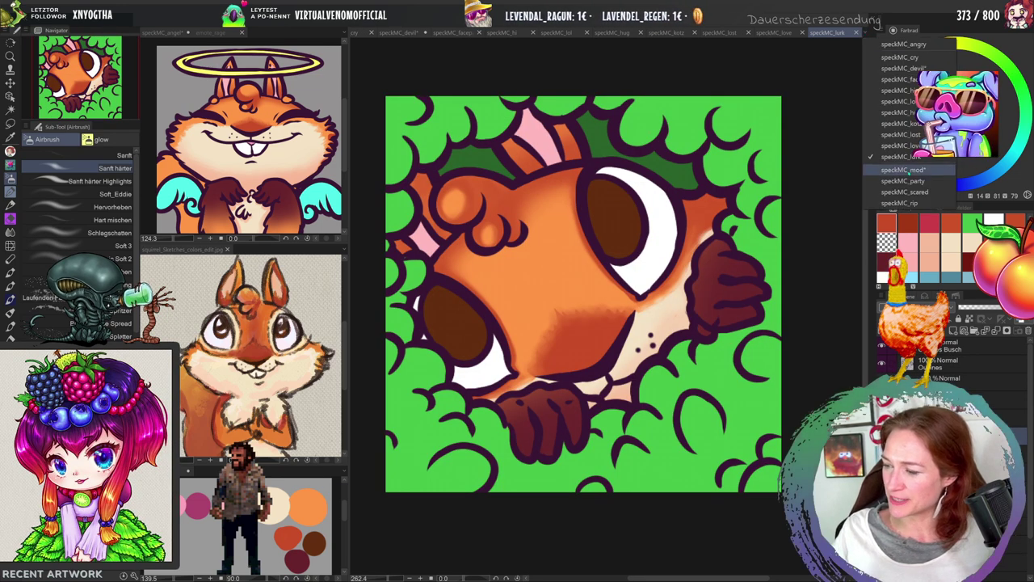
pyautogui.click(903, 170)
pyautogui.click(866, 33)
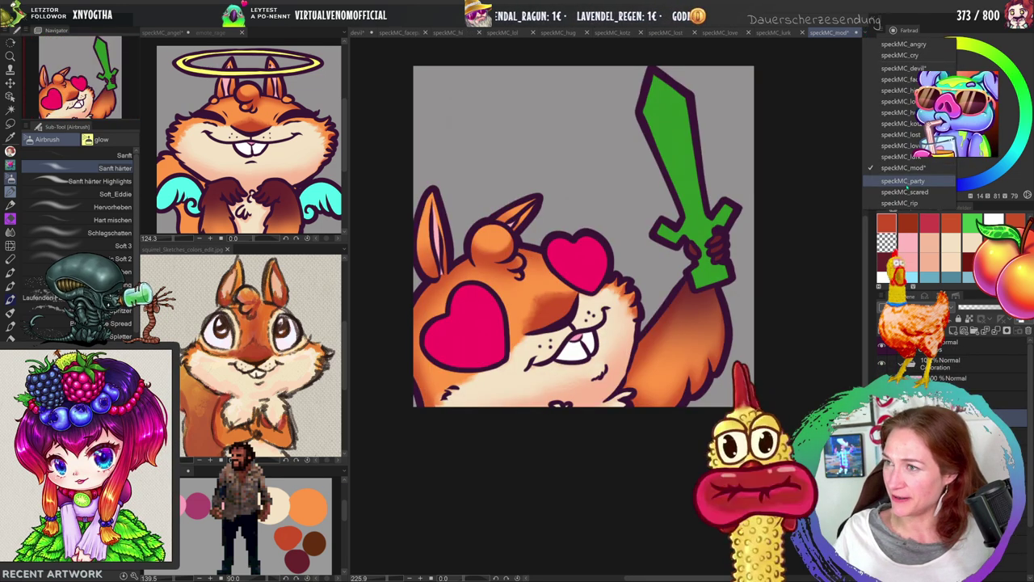
pyautogui.click(903, 181)
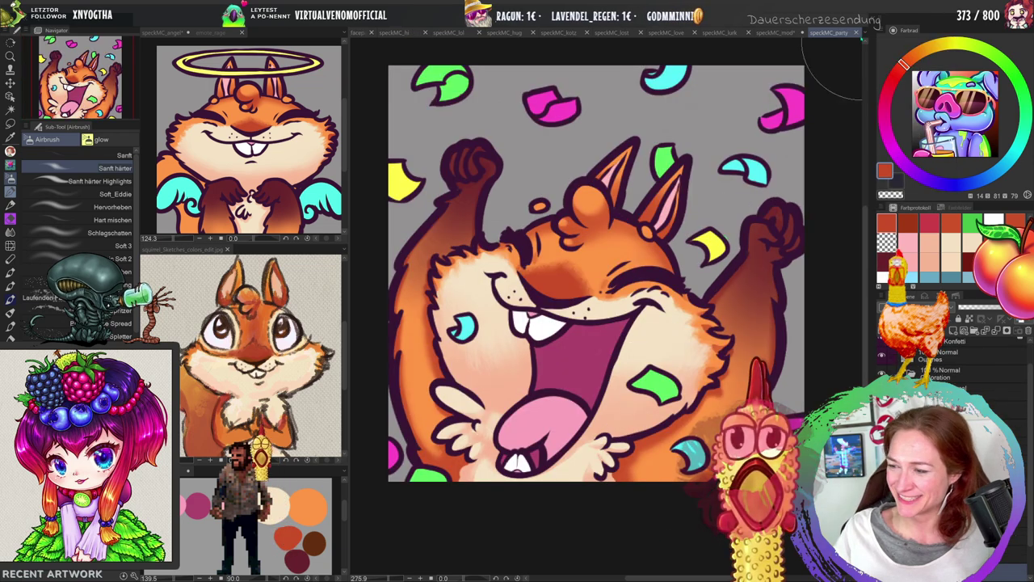
pyautogui.click(865, 33)
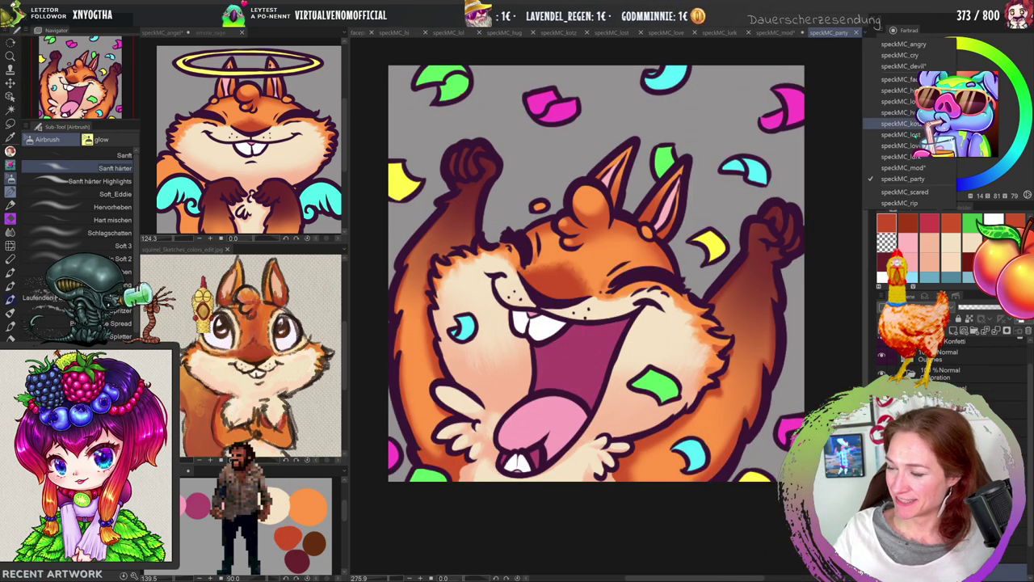
pyautogui.click(903, 192)
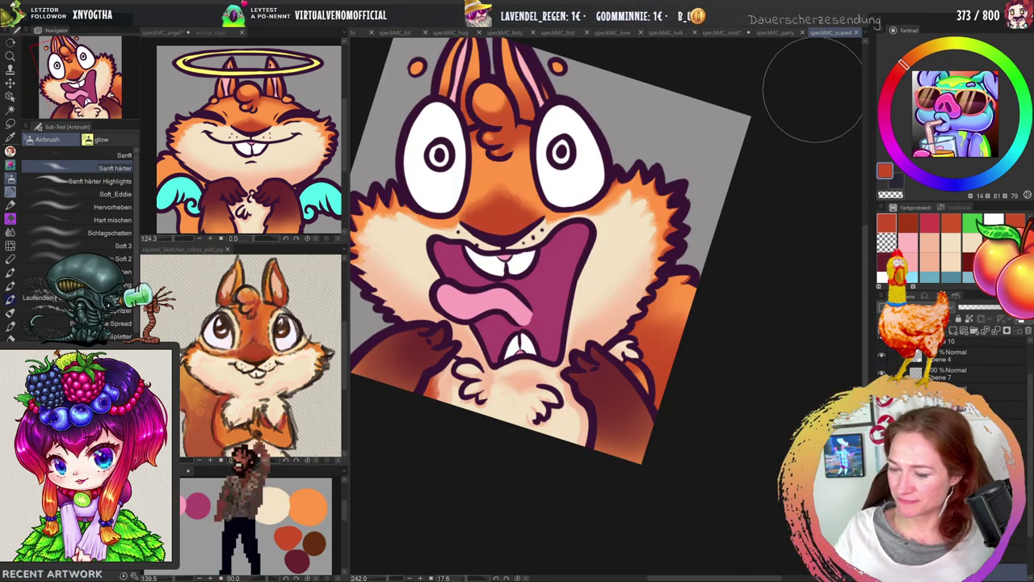
pyautogui.click(517, 577)
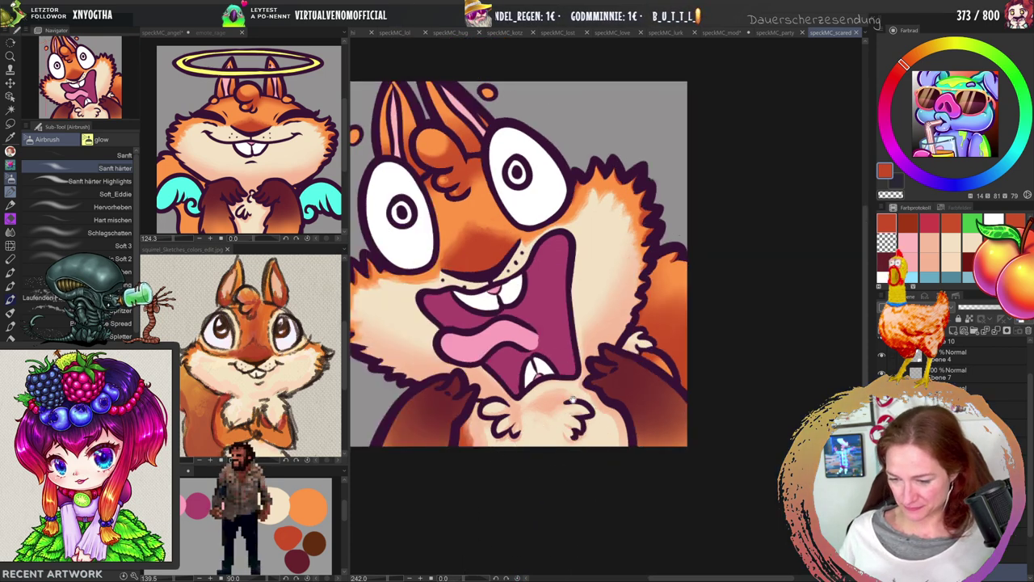
pyautogui.click(866, 33)
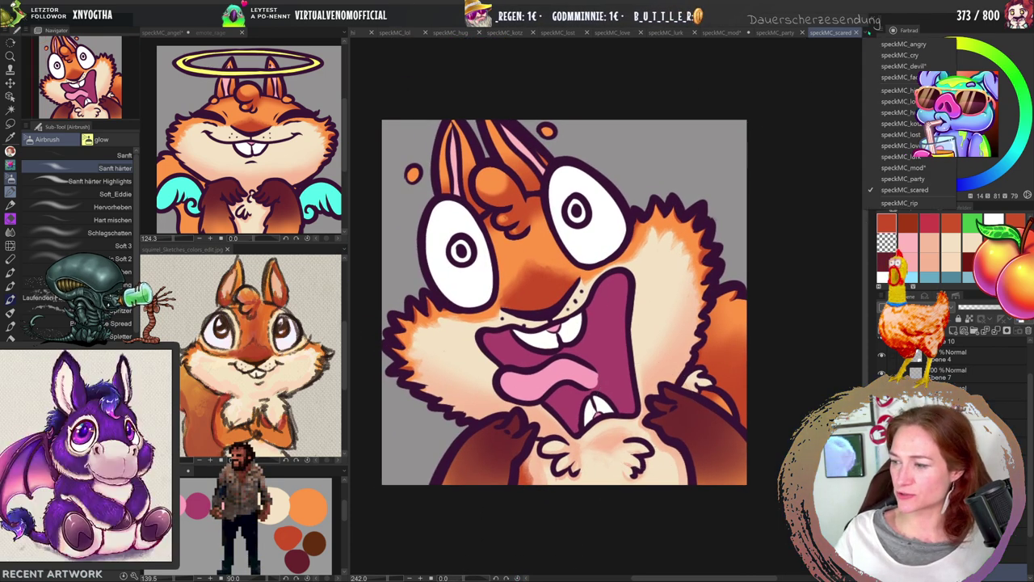
pyautogui.click(898, 203)
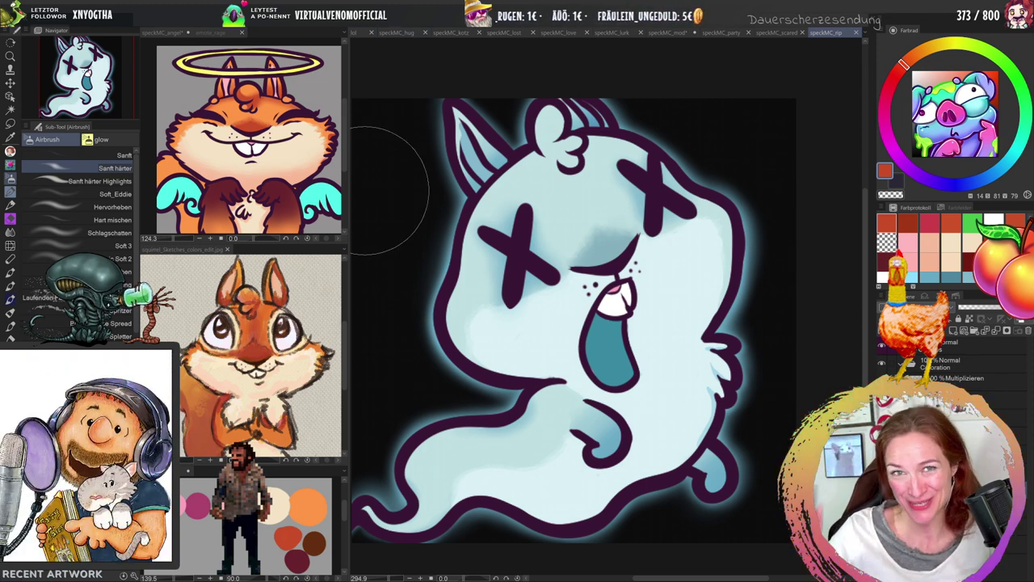
# Compare the tails in the speckMC_hug and speckMC_kotz drawings and return to the speckMC_devil drawing.
pyautogui.click(868, 34)
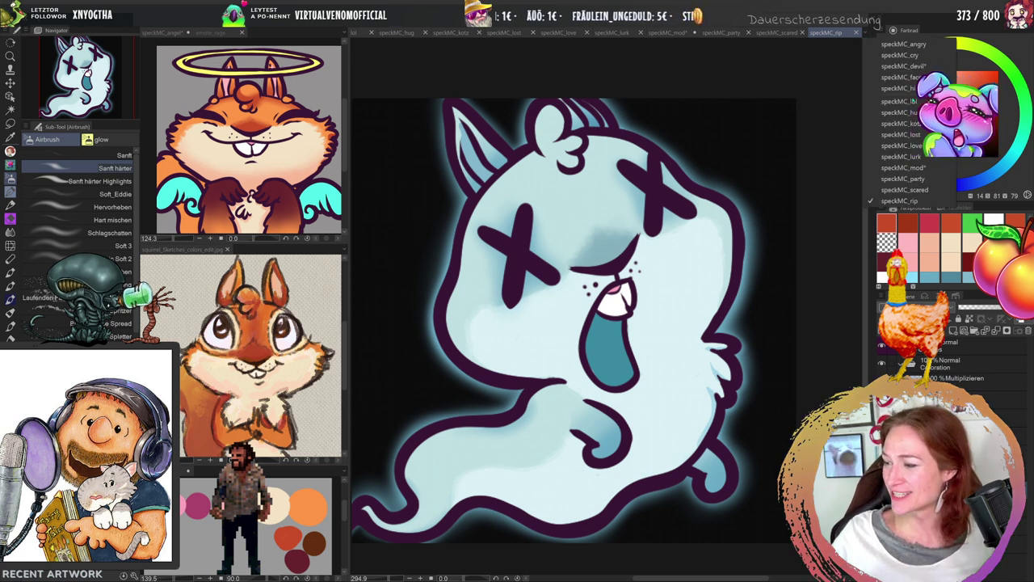
pyautogui.click(911, 112)
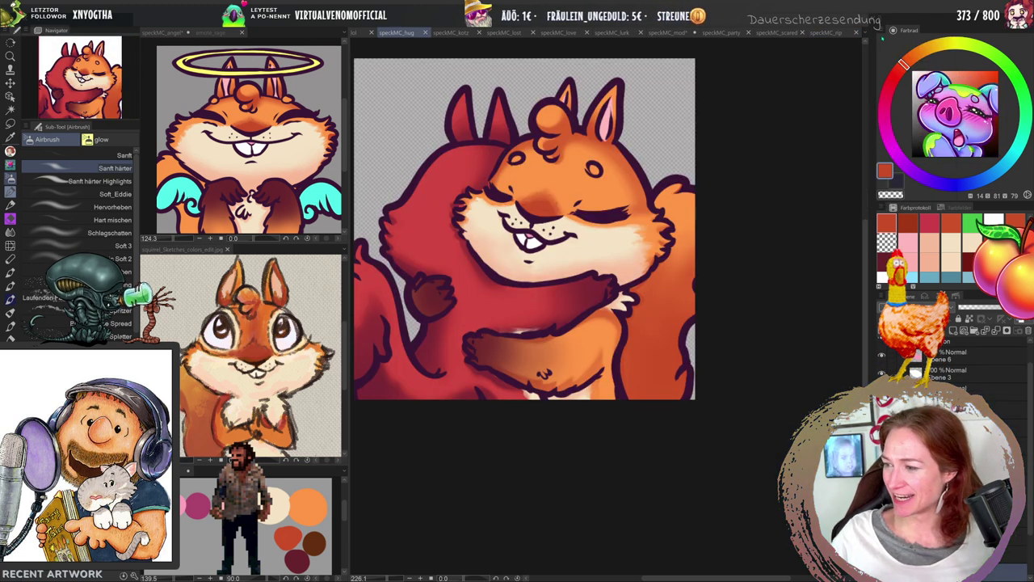
pyautogui.click(866, 34)
pyautogui.click(904, 123)
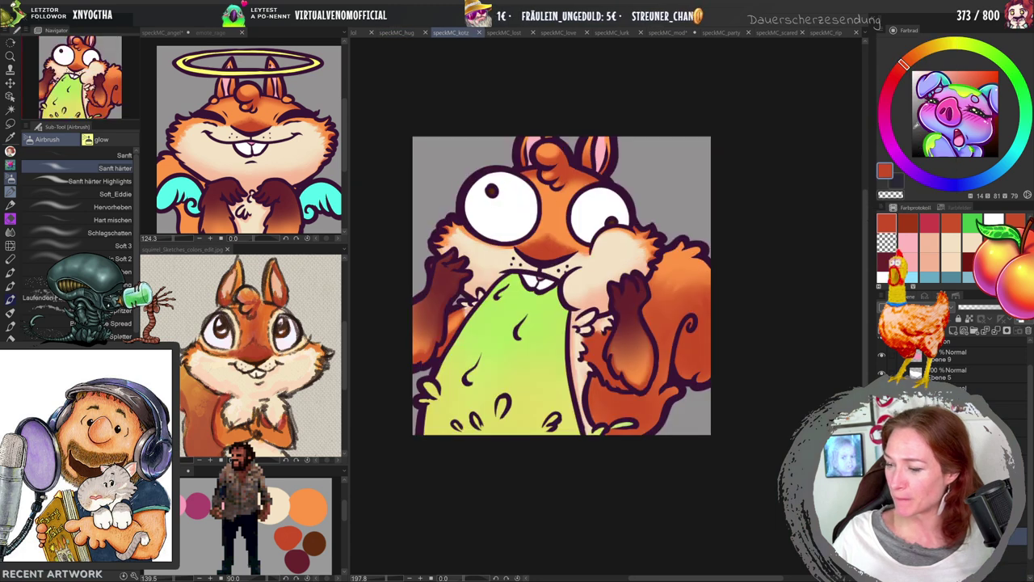
pyautogui.click(865, 32)
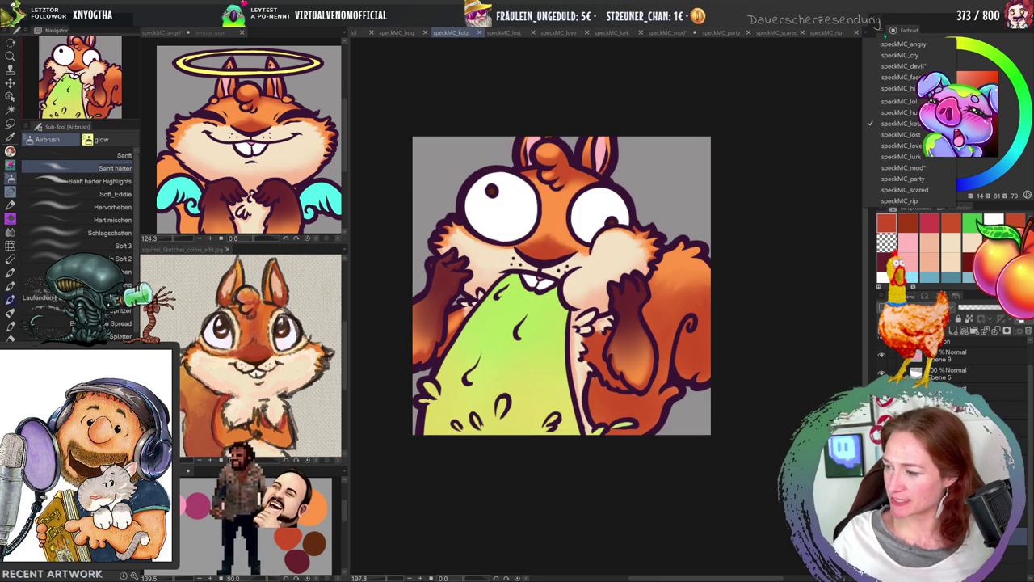
pyautogui.click(903, 65)
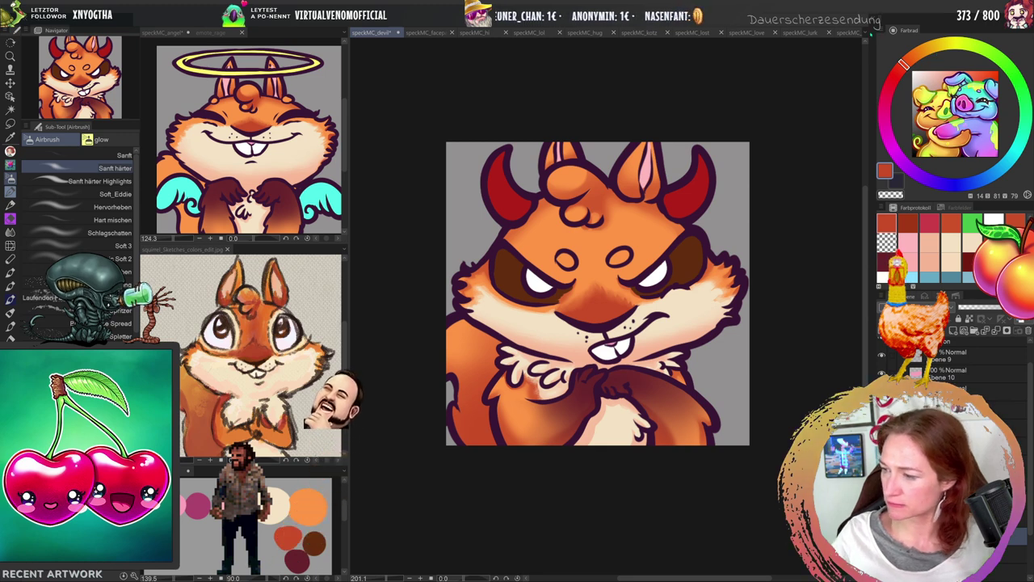
# Recheck the drawings from speckMC_facepalm through speckMC_love for missing shading, and choose the Fingerspitze blending brush.
pyautogui.click(429, 32)
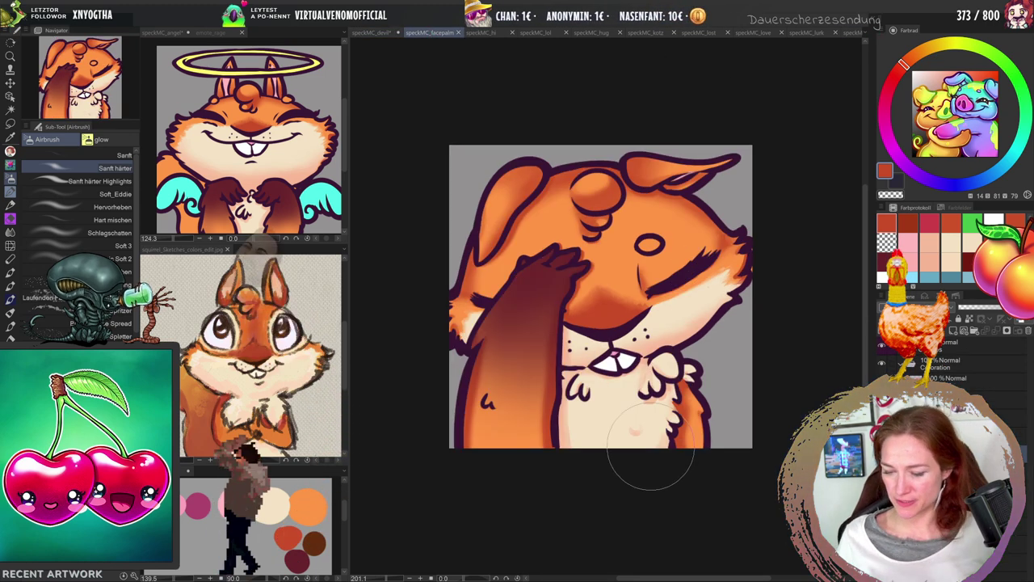
pyautogui.moveTo(673, 425)
pyautogui.mouseDown()
pyautogui.moveTo(635, 449)
pyautogui.moveTo(601, 393)
pyautogui.mouseUp()
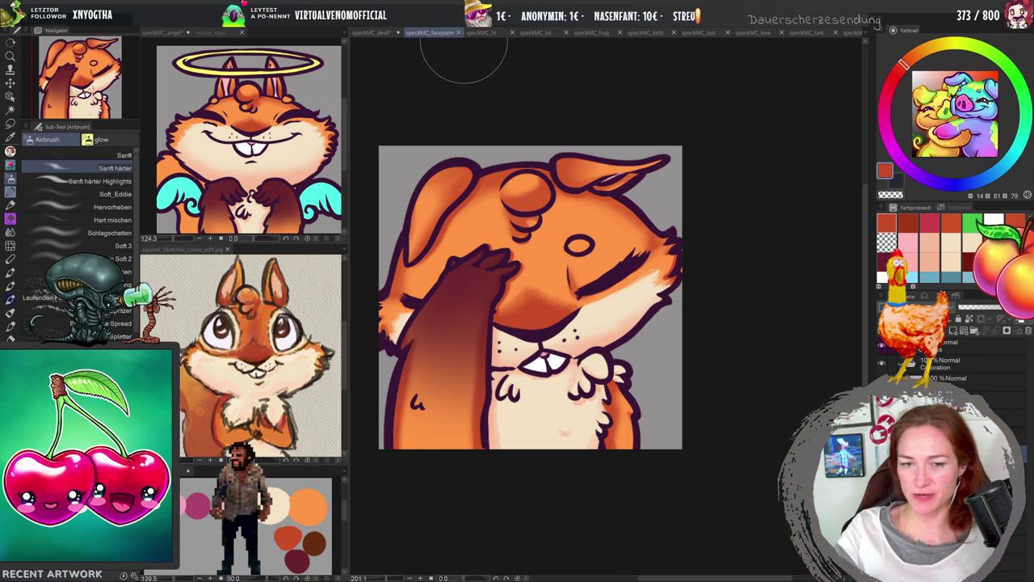
pyautogui.click(475, 32)
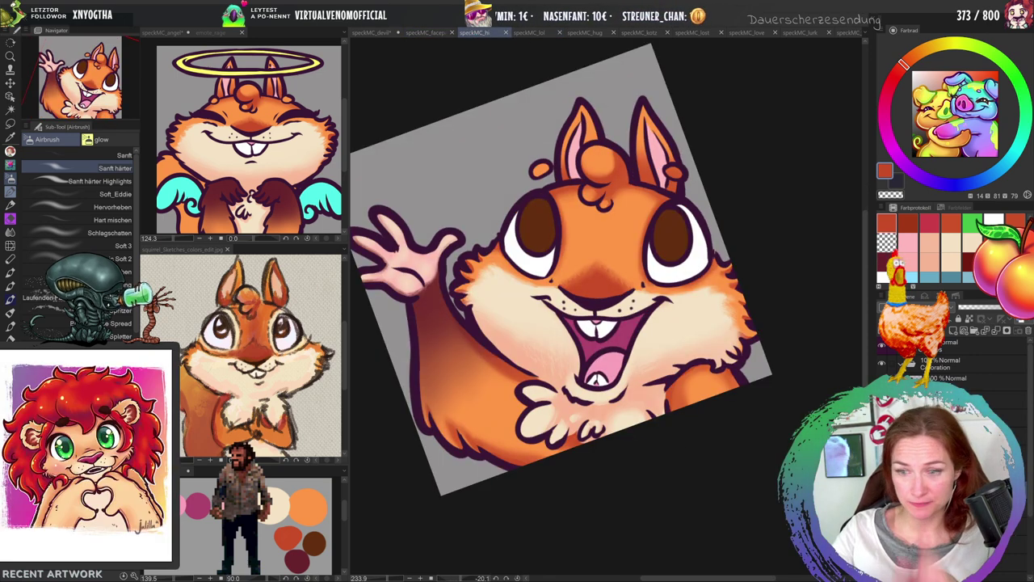
pyautogui.click(529, 33)
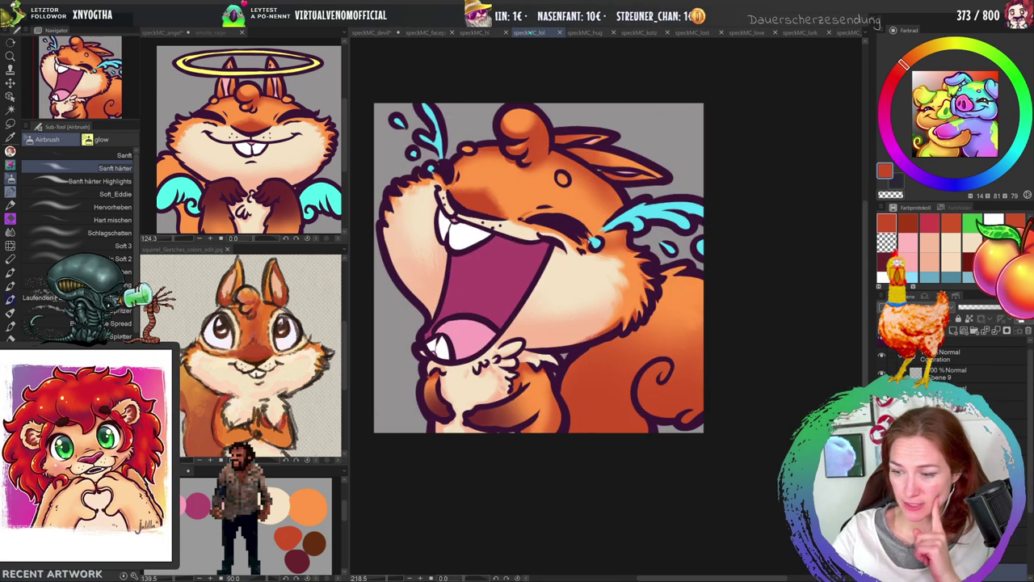
pyautogui.click(580, 34)
pyautogui.click(640, 33)
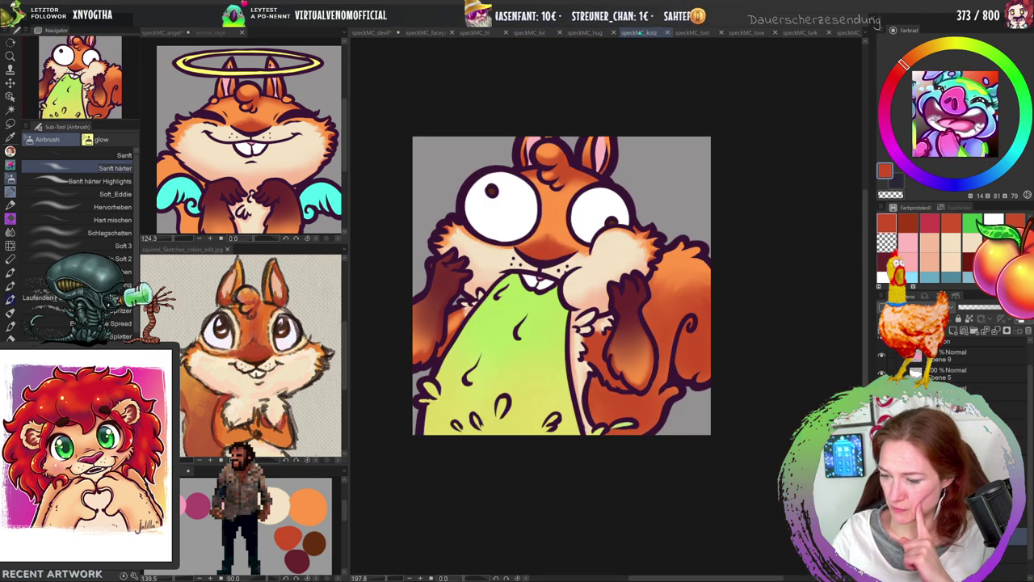
pyautogui.click(692, 32)
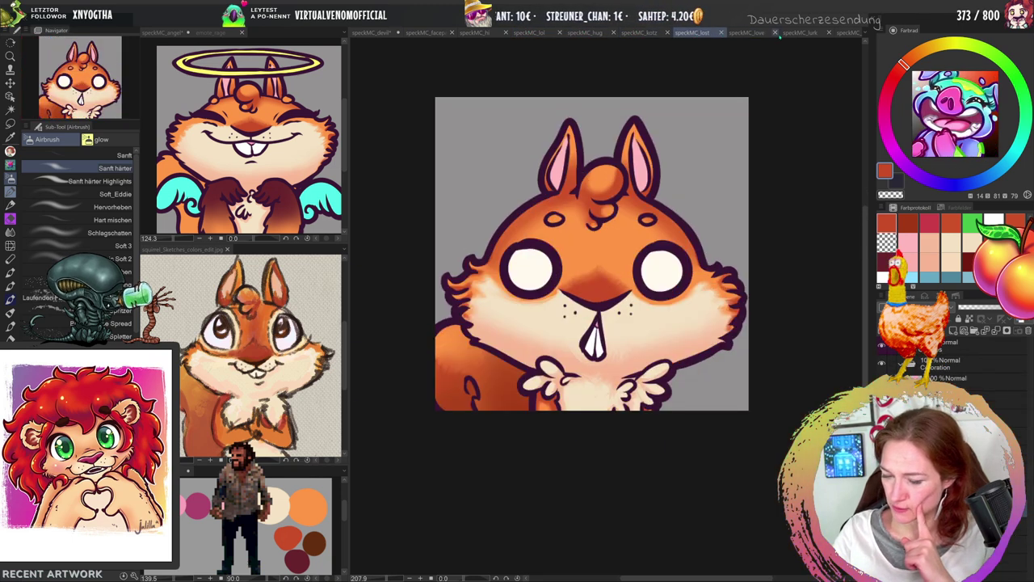
pyautogui.click(747, 33)
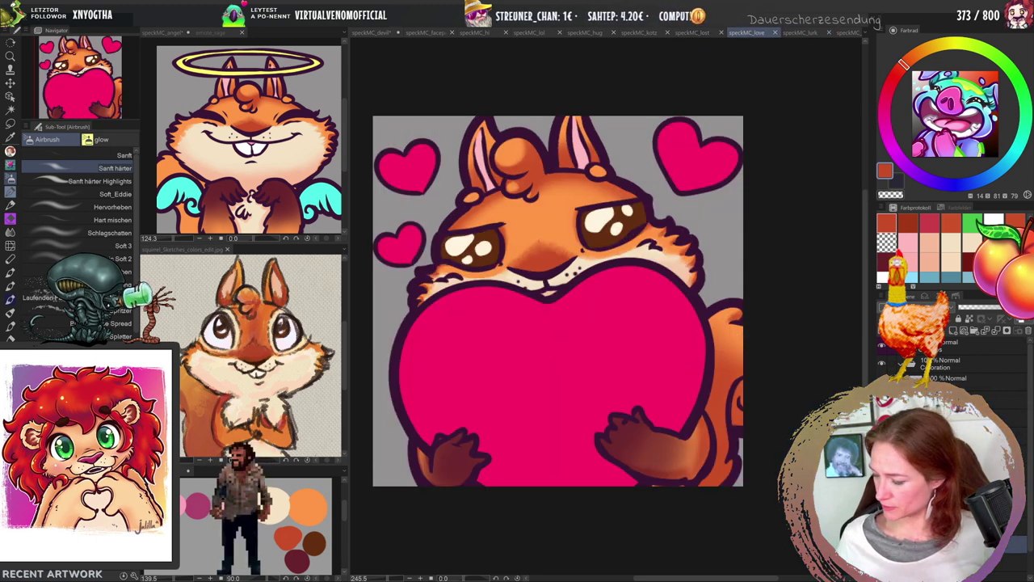
pyautogui.press('j')
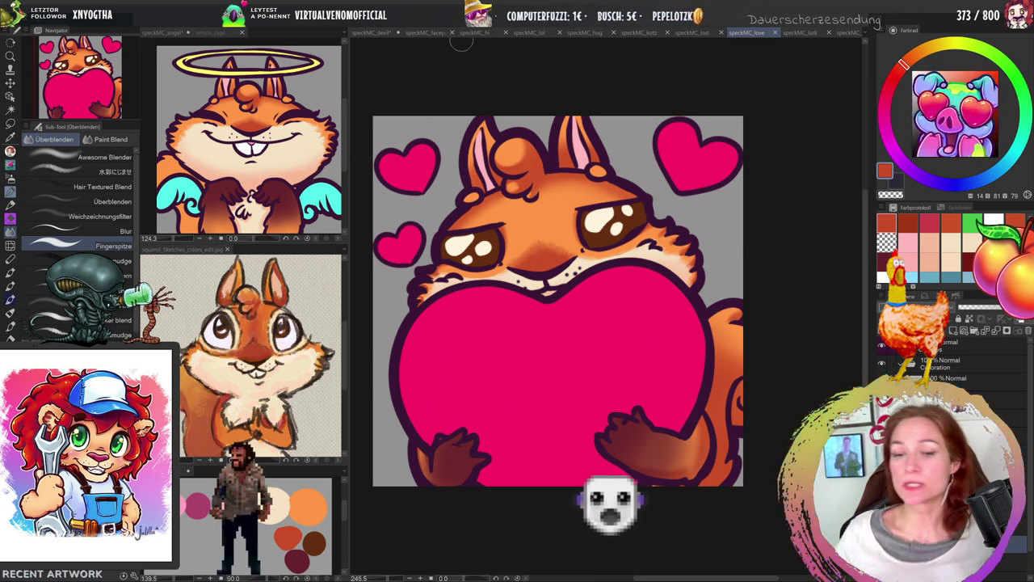
pyautogui.hotkey('ctrl', 'o')
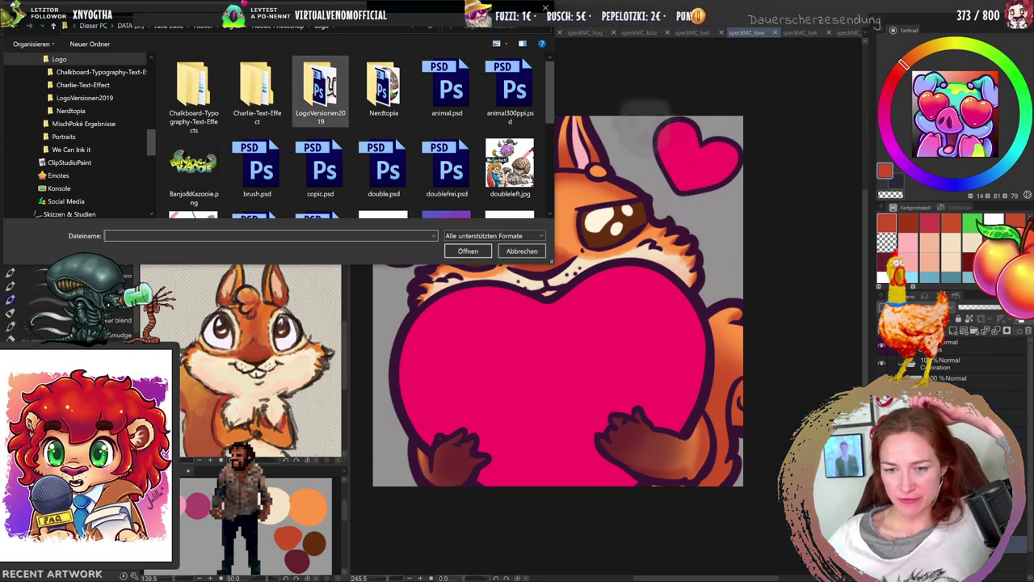
pyautogui.hotkey('alt', 'Up')
pyautogui.hotkey('alt', 'Up')
pyautogui.hotkey('alt', 'Up')
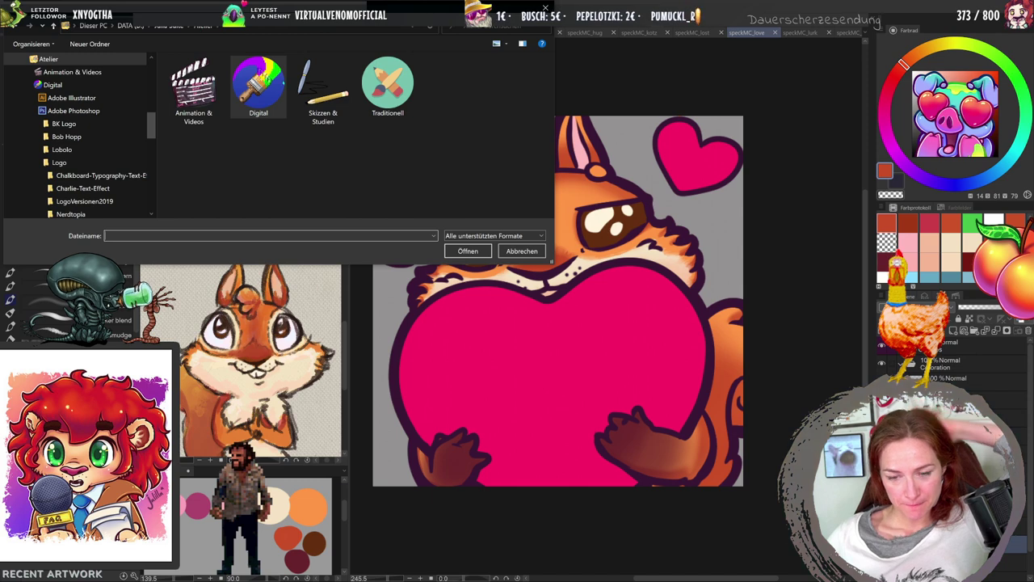
pyautogui.doubleClick(280, 82)
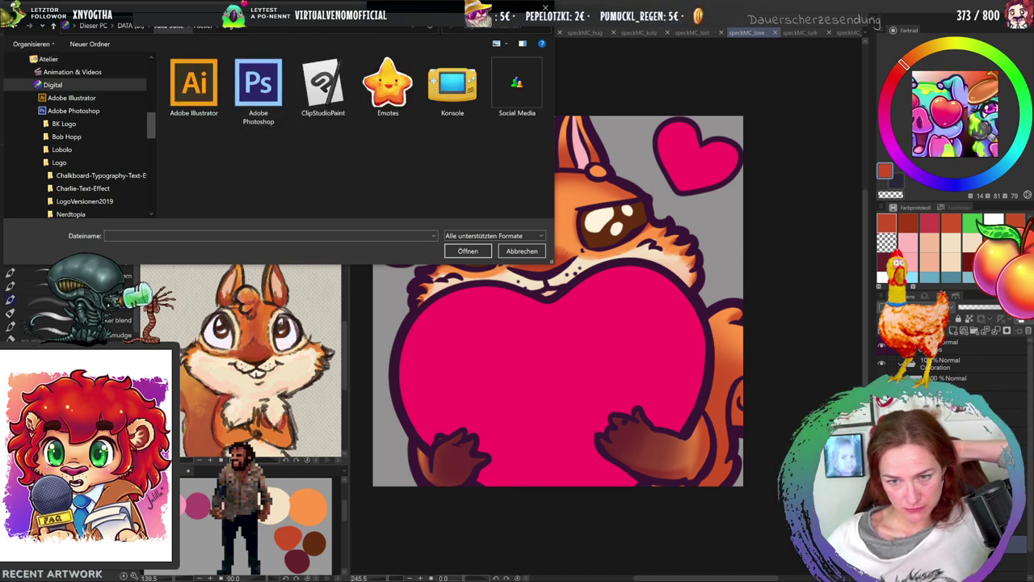
pyautogui.press('Escape')
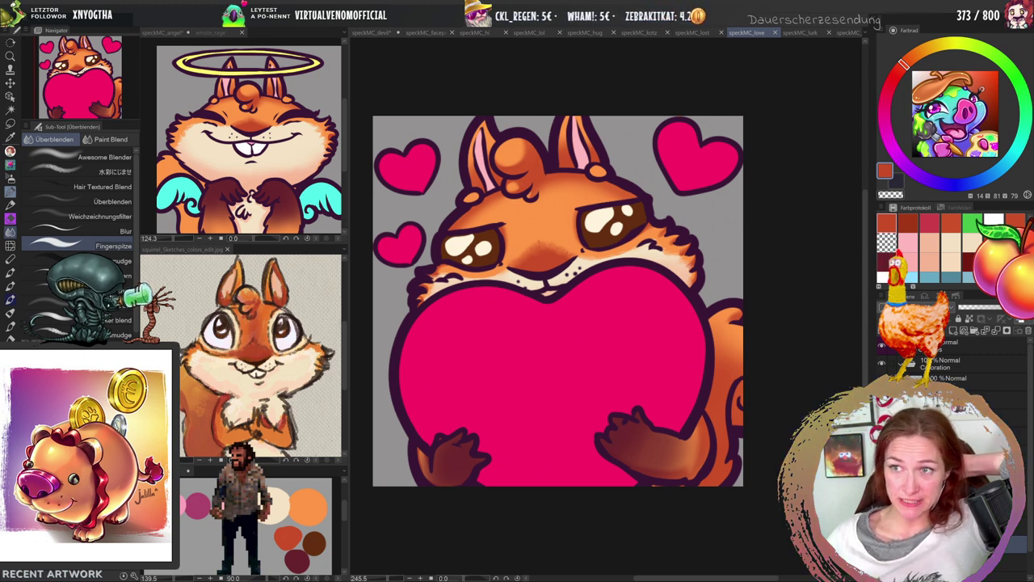
# Open the squirrel_Sketches document and examine its sketches and the coloured red squirrel up close.
pyautogui.hotkey('ctrl', 'Tab')
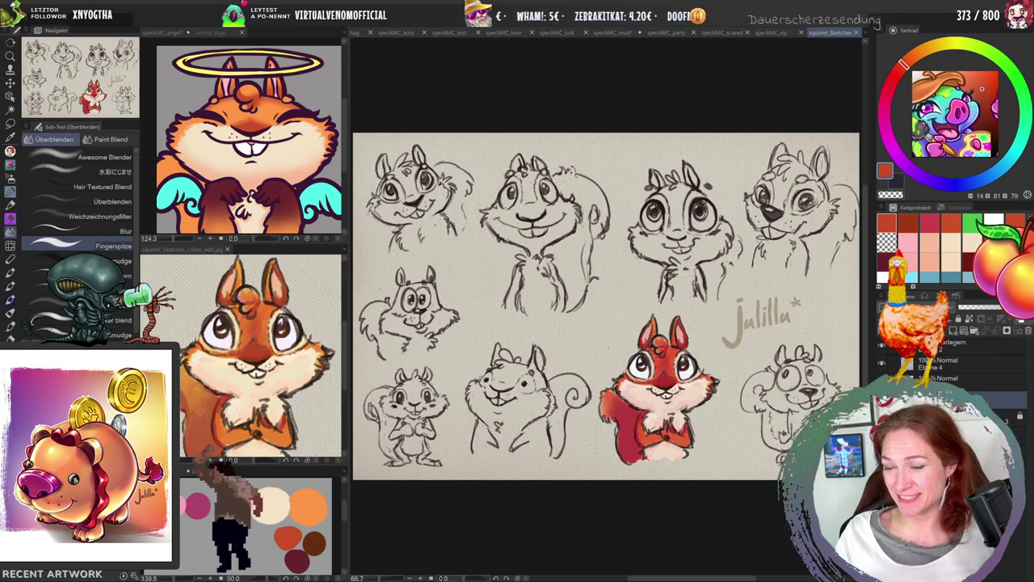
pyautogui.press('/')
pyautogui.moveTo(453, 318); pyautogui.dragTo(463, 318)
pyautogui.moveTo(519, 370)
pyautogui.mouseDown()
pyautogui.moveTo(755, 357)
pyautogui.moveTo(688, 370)
pyautogui.moveTo(719, 391)
pyautogui.moveTo(667, 336)
pyautogui.moveTo(627, 325)
pyautogui.mouseUp()
pyautogui.moveTo(677, 147)
pyautogui.mouseDown()
pyautogui.moveTo(626, 356)
pyautogui.moveTo(591, 386)
pyautogui.mouseUp()
pyautogui.moveTo(600, 457); pyautogui.dragTo(639, 272)
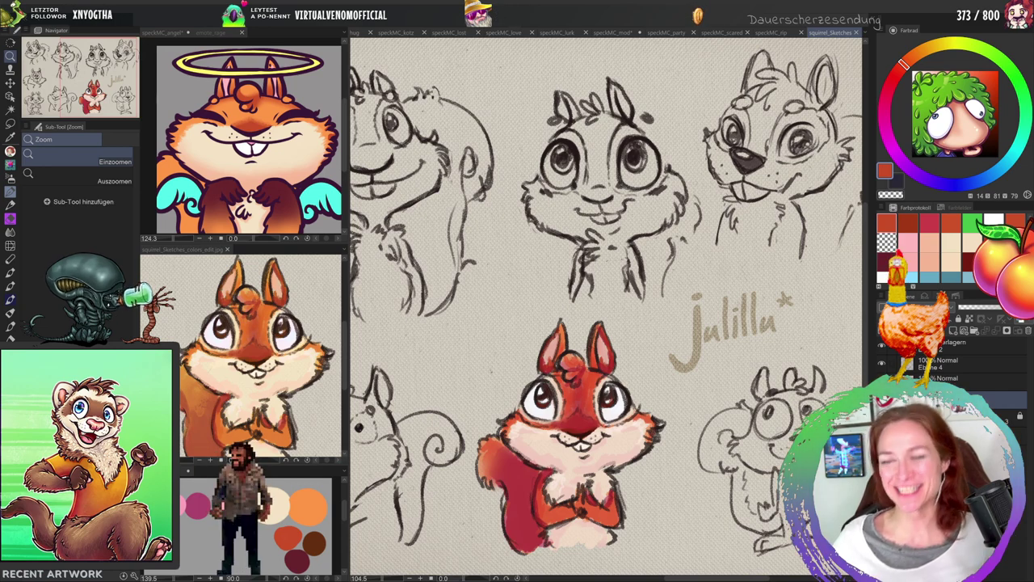
pyautogui.scroll(-3, 655, 339)
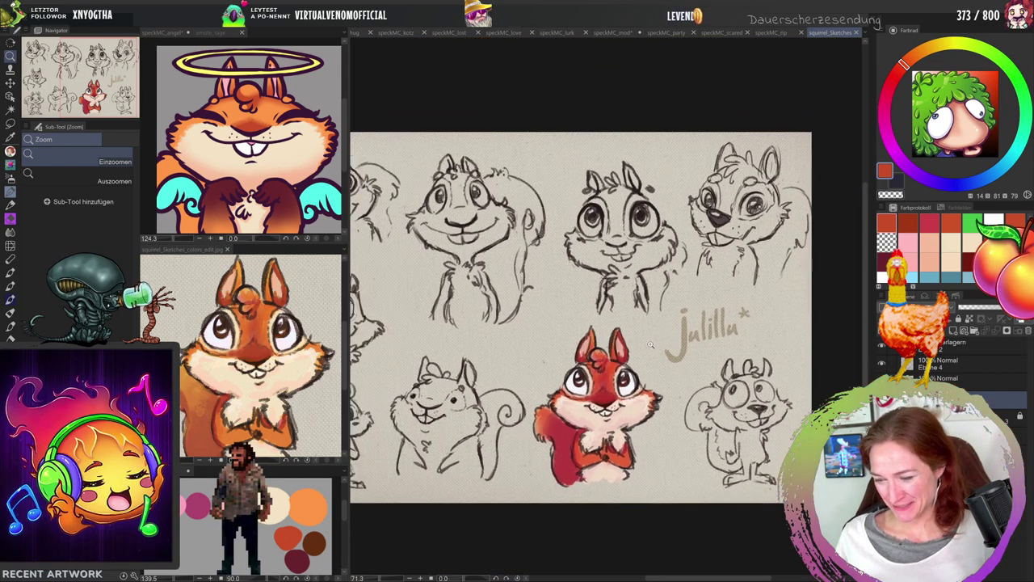
pyautogui.scroll(1, 749, 458)
pyautogui.moveTo(749, 458); pyautogui.dragTo(745, 448)
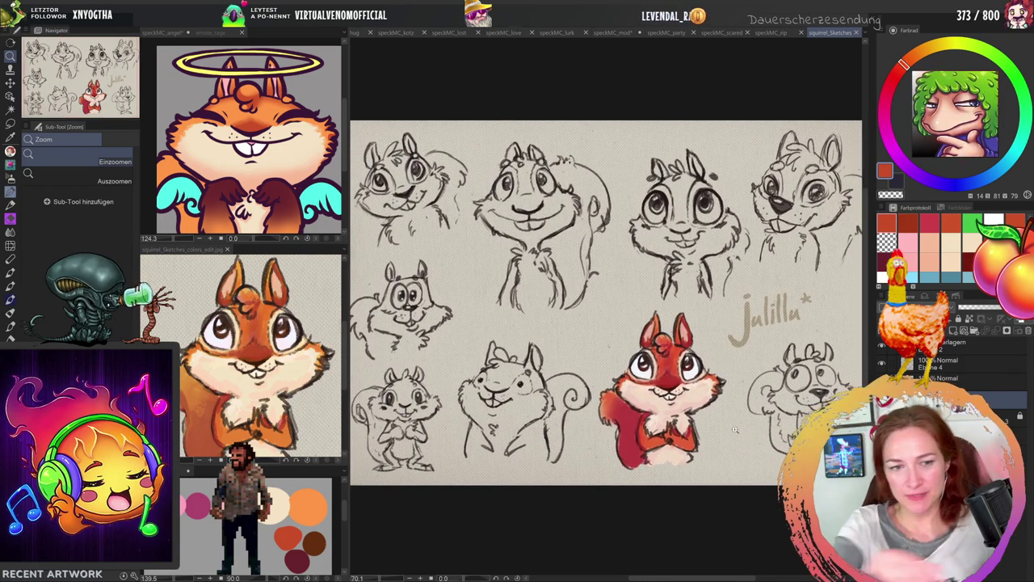
# Open the Owl_Sketches document and examine the pencil owls and the two coloured owls up close.
pyautogui.hotkey('ctrl', 'o')
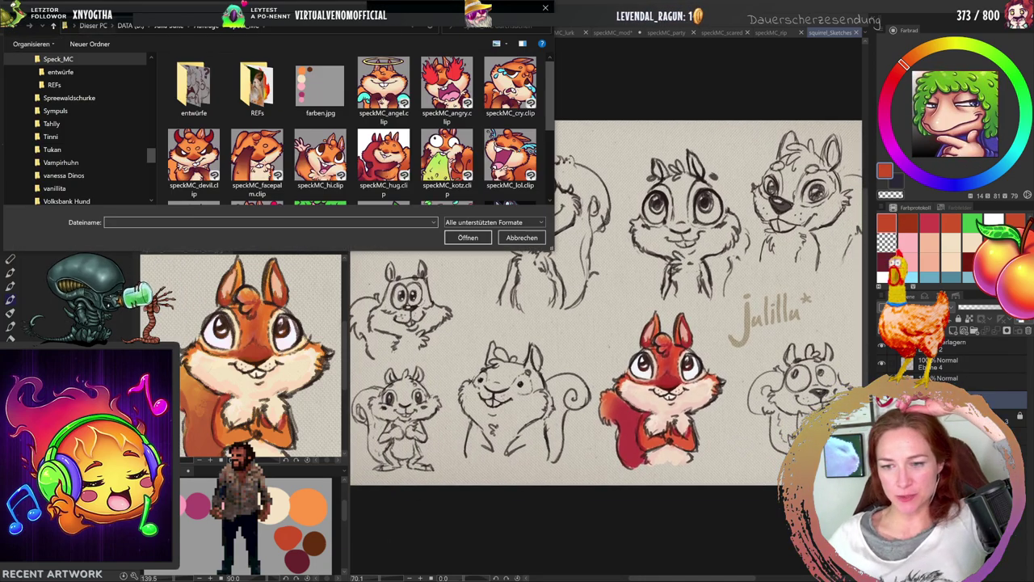
pyautogui.doubleClick(383, 83)
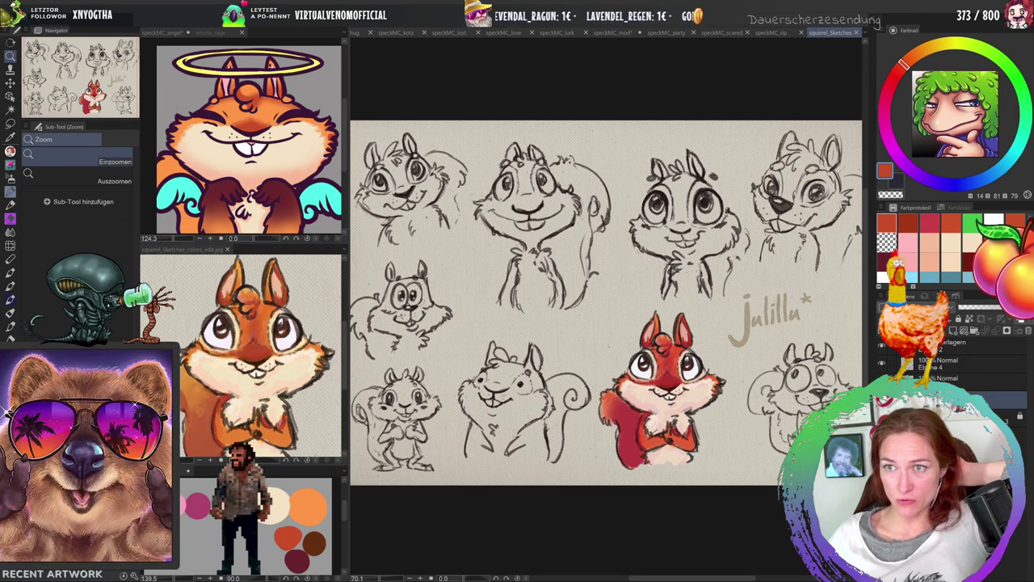
pyautogui.hotkey('ctrl', 'Tab')
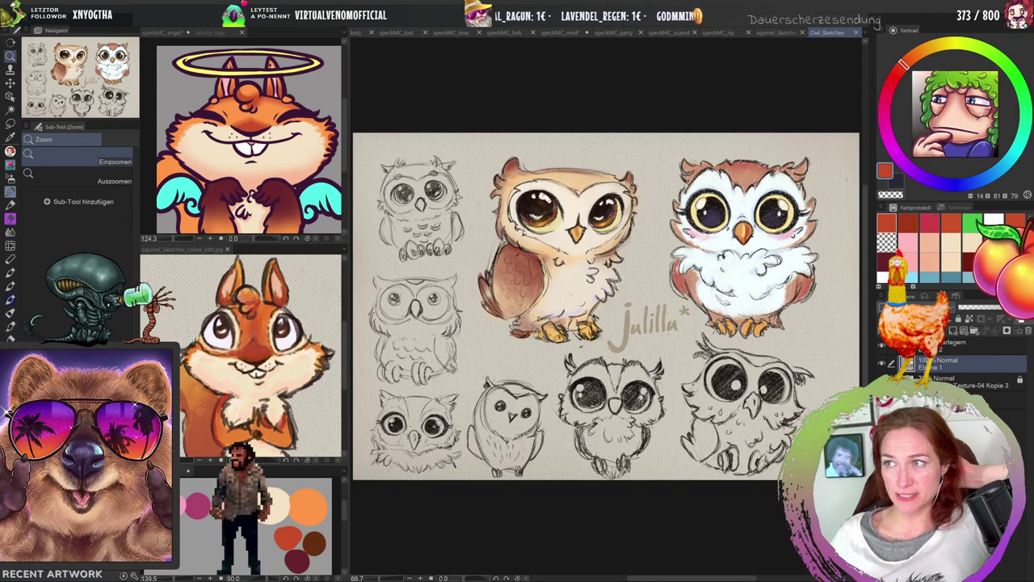
pyautogui.scroll(5, 457, 285)
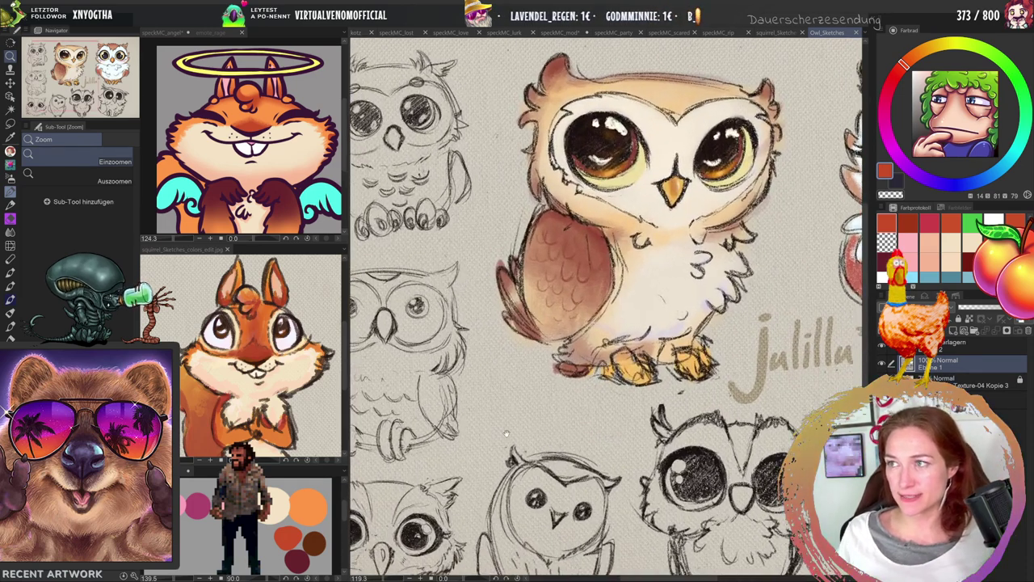
pyautogui.hscroll(-3, 517, 339)
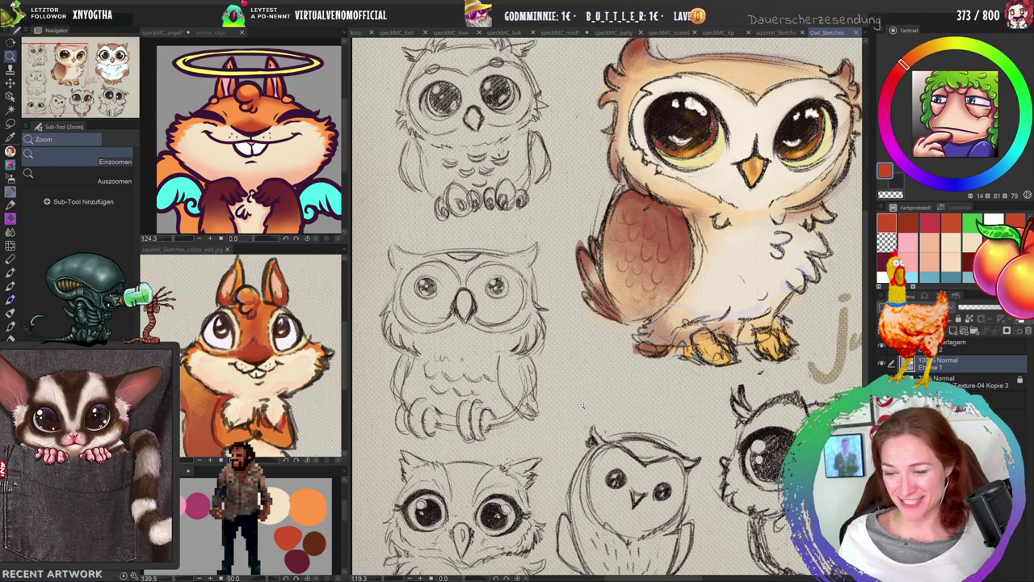
pyautogui.moveTo(671, 474)
pyautogui.mouseDown()
pyautogui.moveTo(610, 463)
pyautogui.moveTo(587, 413)
pyautogui.moveTo(515, 415)
pyautogui.moveTo(437, 456)
pyautogui.moveTo(353, 469)
pyautogui.mouseUp()
pyautogui.moveTo(767, 480)
pyautogui.mouseDown()
pyautogui.moveTo(731, 452)
pyautogui.moveTo(661, 332)
pyautogui.moveTo(686, 355)
pyautogui.moveTo(840, 425)
pyautogui.moveTo(913, 425)
pyautogui.mouseUp()
pyautogui.scroll(-5, 597, 425)
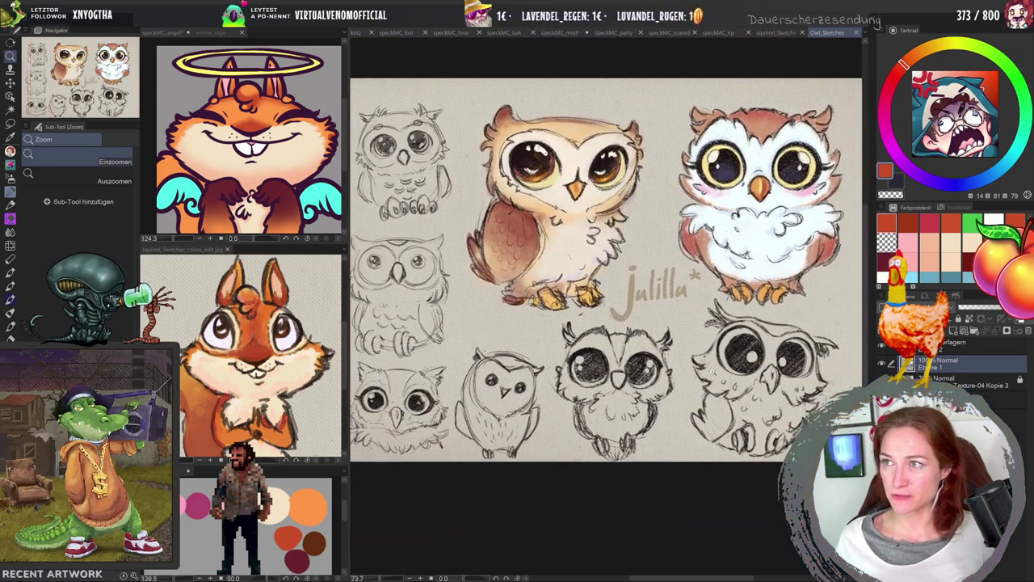
# Open owl_flower.clip, view its enlarged line sketch without the colouring, and close the document without saving.
pyautogui.hotkey('alt', 'f')
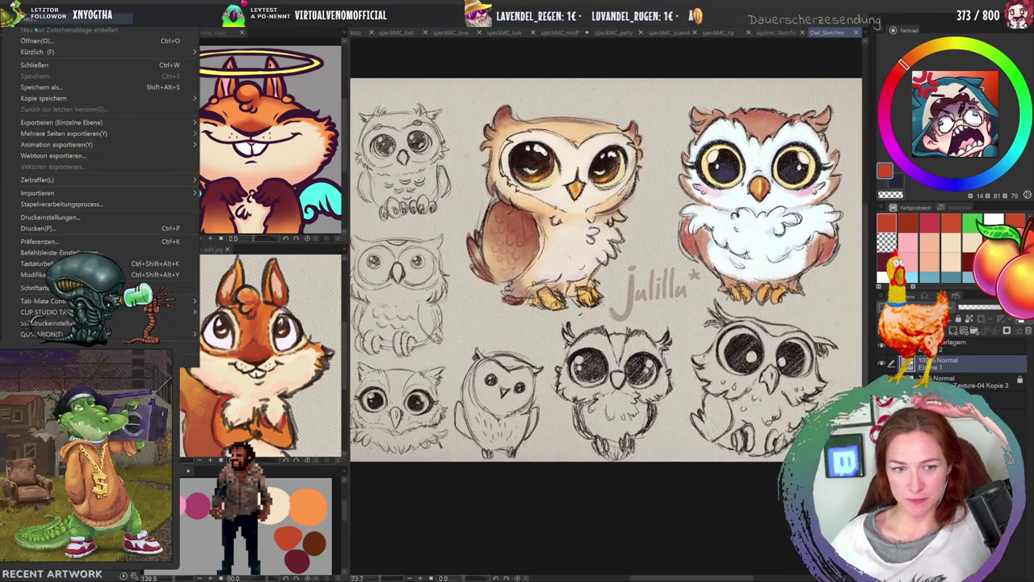
pyautogui.press('o')
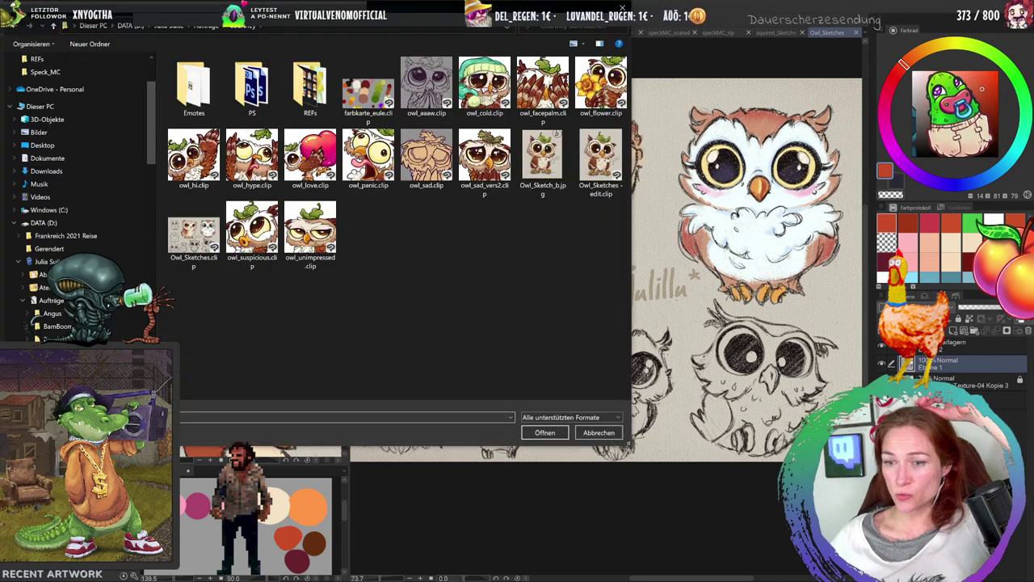
pyautogui.press('Escape')
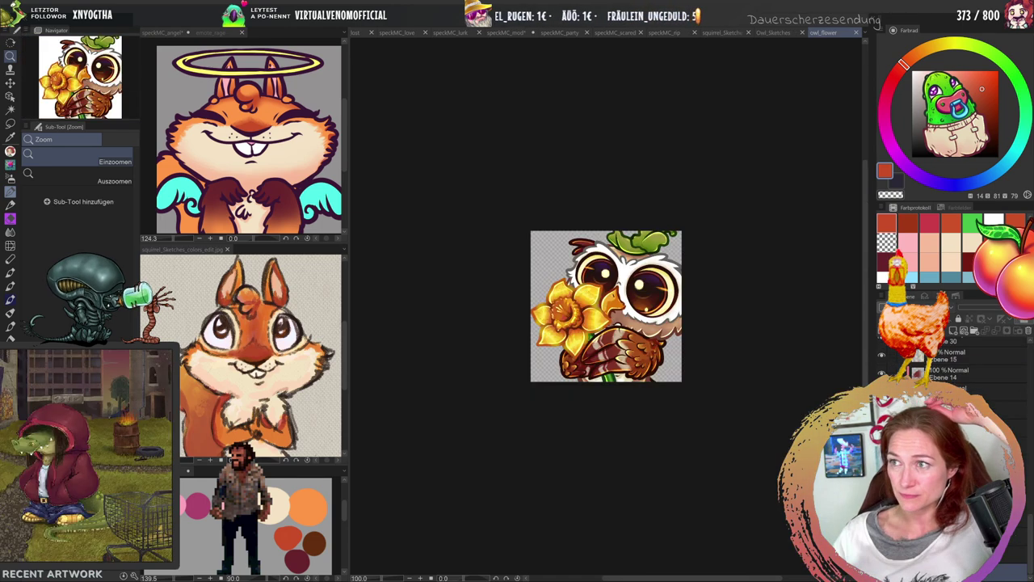
pyautogui.moveTo(630, 299); pyautogui.dragTo(643, 311)
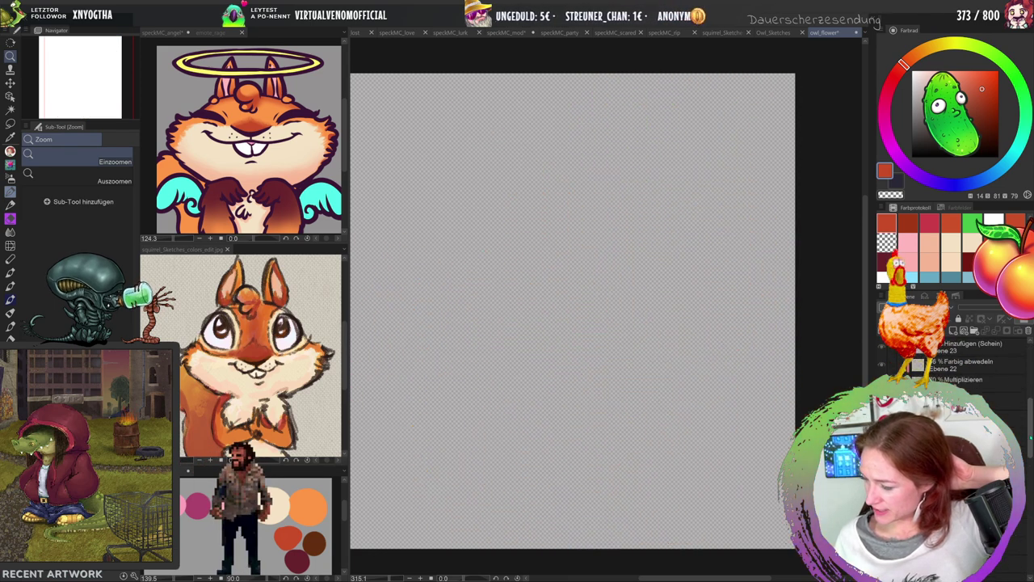
pyautogui.scroll(-2, 1019, 558)
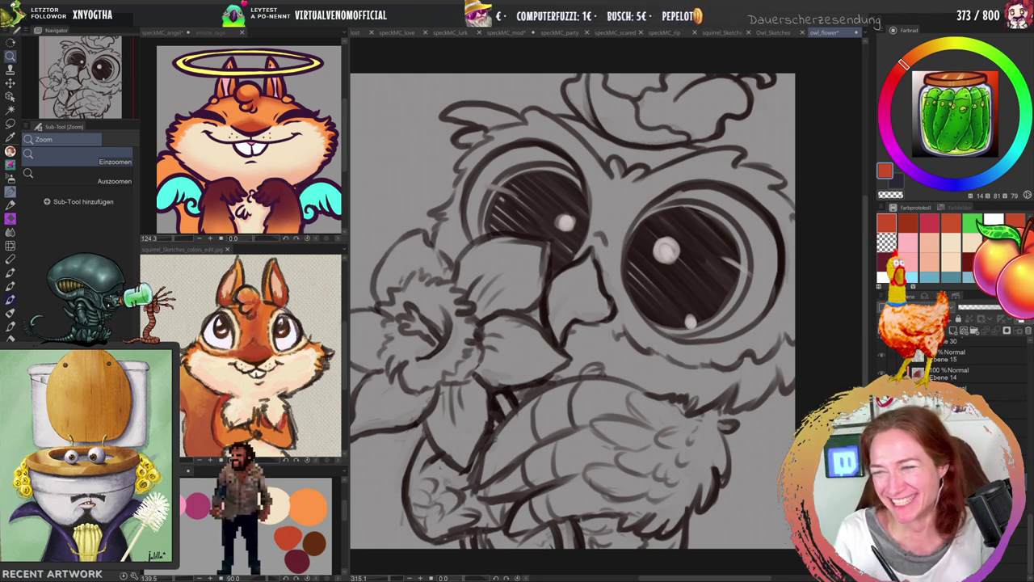
pyautogui.click(855, 33)
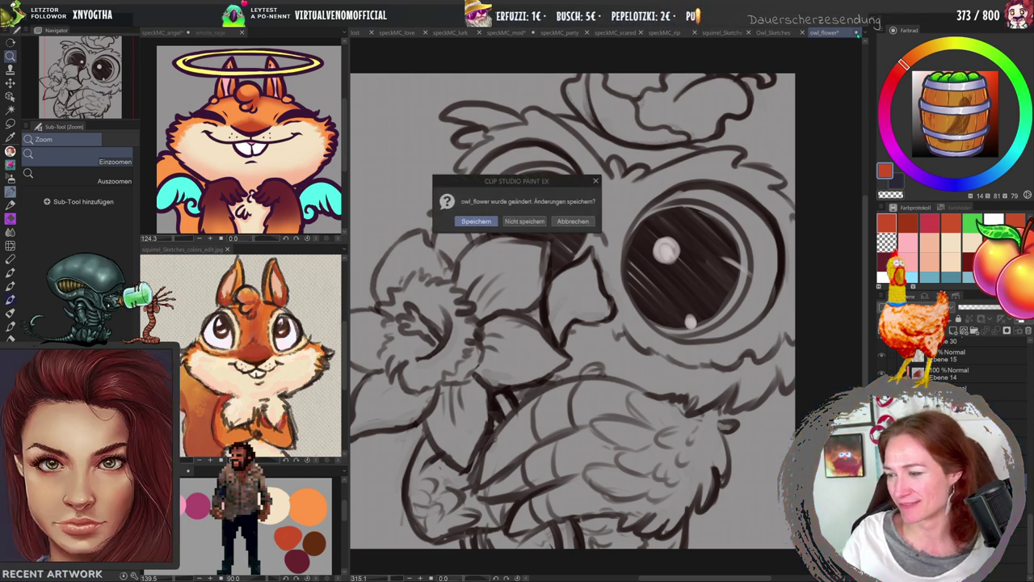
pyautogui.click(525, 222)
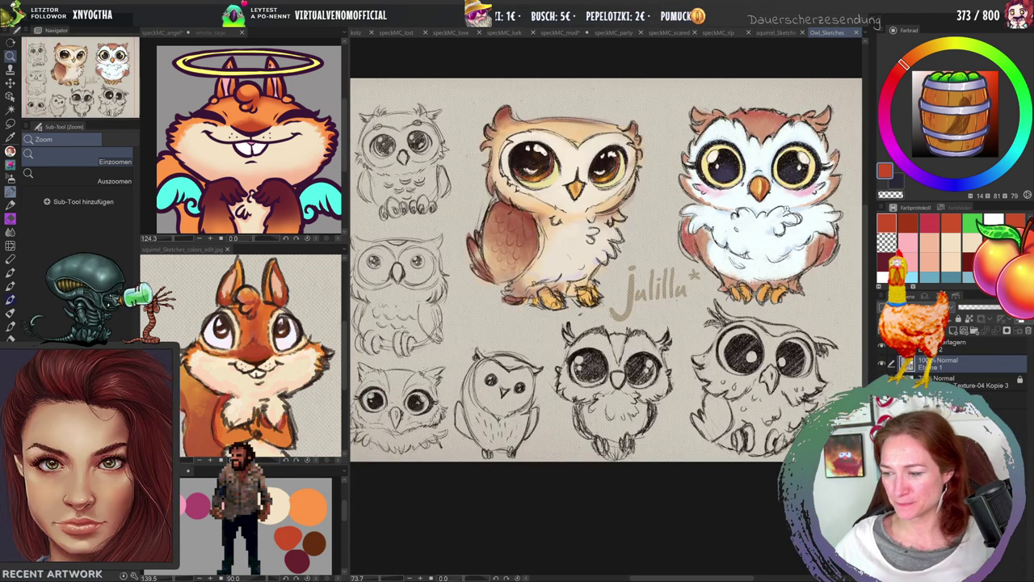
# Examine the coloured and pencil owls in Owl_Sketches, from the beige owl across the whole sheet.
pyautogui.click(669, 152)
pyautogui.click(672, 152)
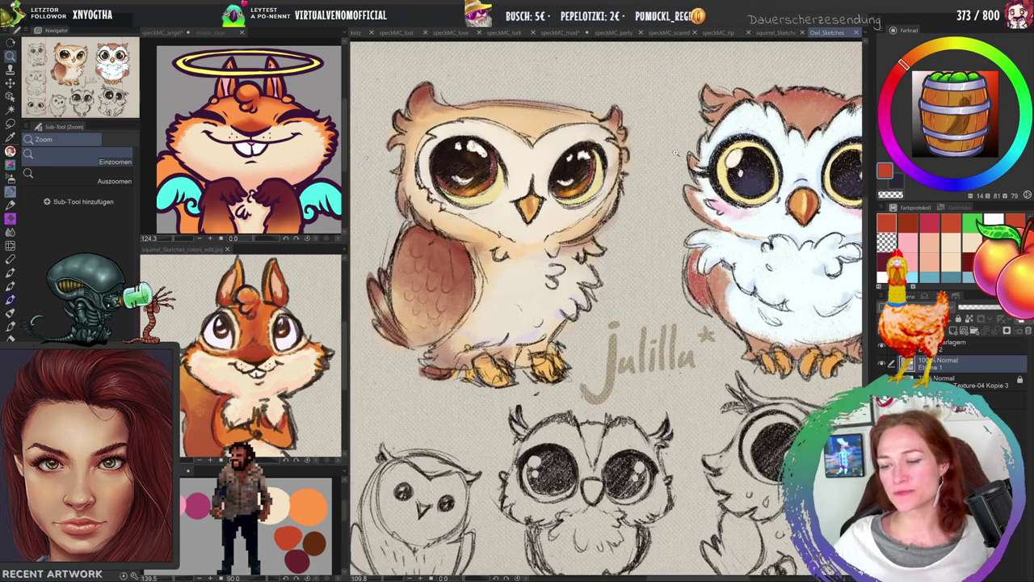
pyautogui.click(677, 152)
pyautogui.moveTo(481, 390); pyautogui.dragTo(571, 390)
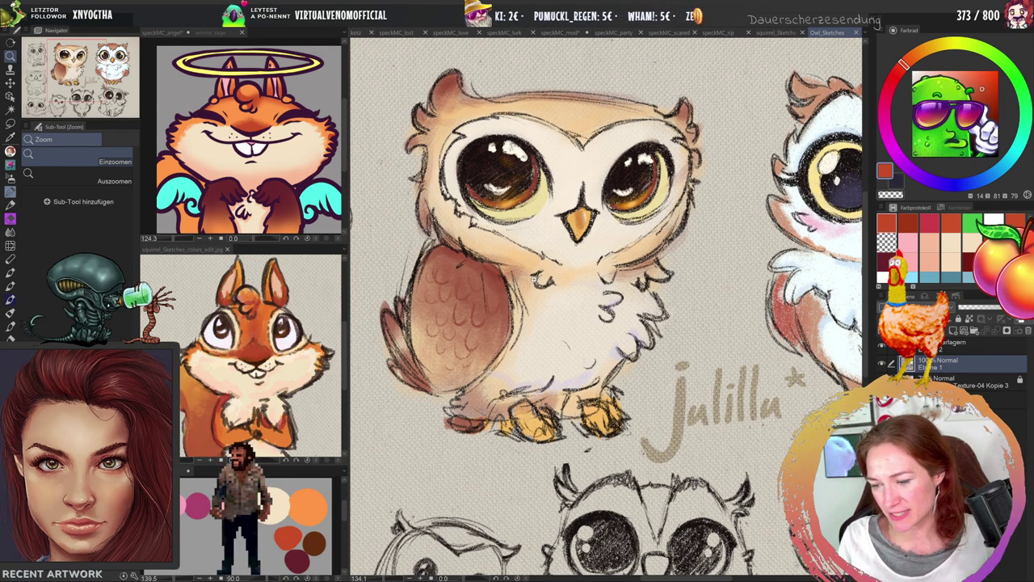
pyautogui.scroll(-3, 534, 276)
pyautogui.scroll(2, 607, 382)
pyautogui.scroll(-5, 606, 331)
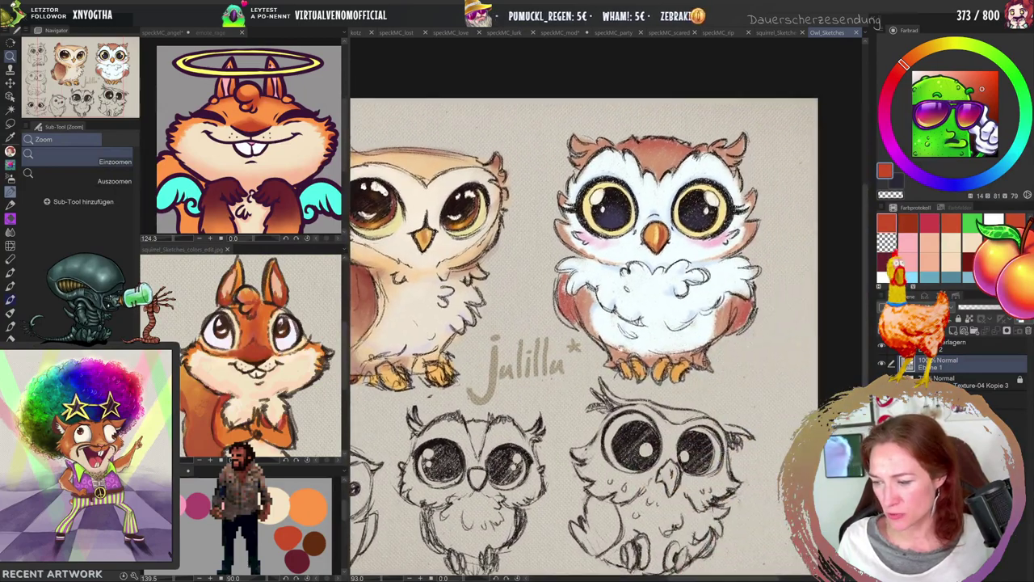
pyautogui.scroll(2, 606, 267)
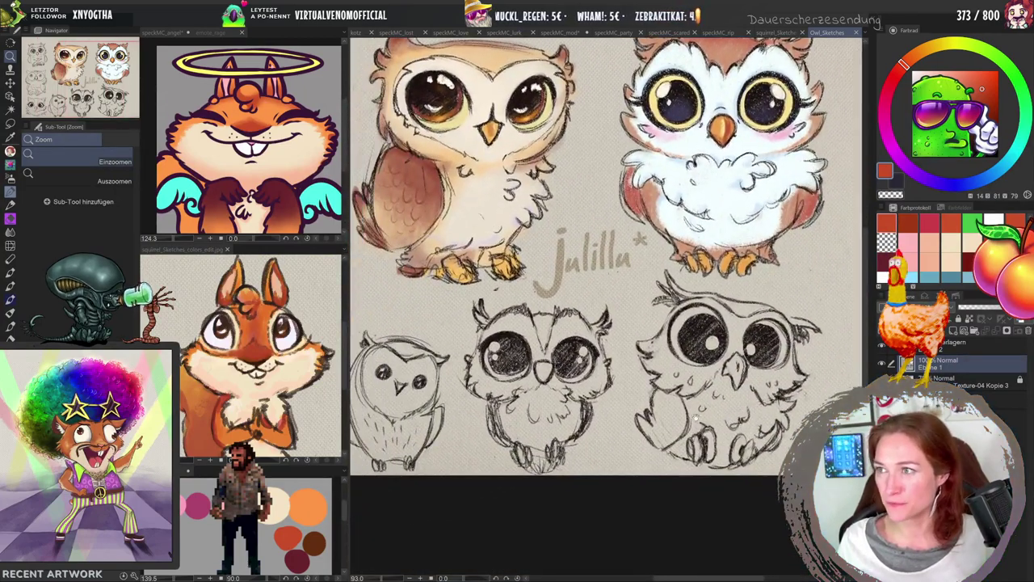
pyautogui.scroll(1, 606, 283)
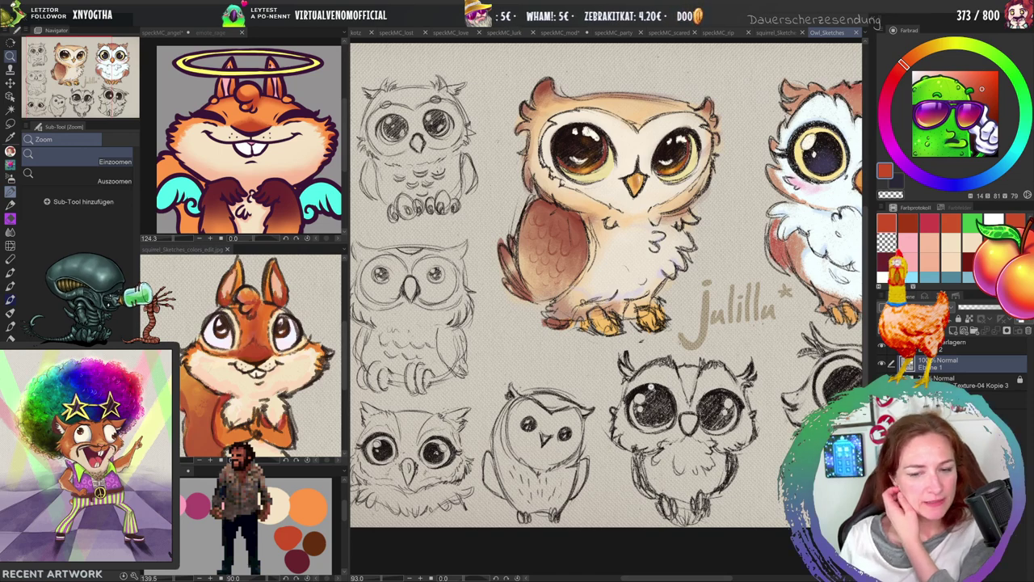
# Open owl_hi.clip, enlarge the finished waving owl and compare it with the beige owl in Owl_Sketches.
pyautogui.hotkey('alt', 'f')
pyautogui.press('o')
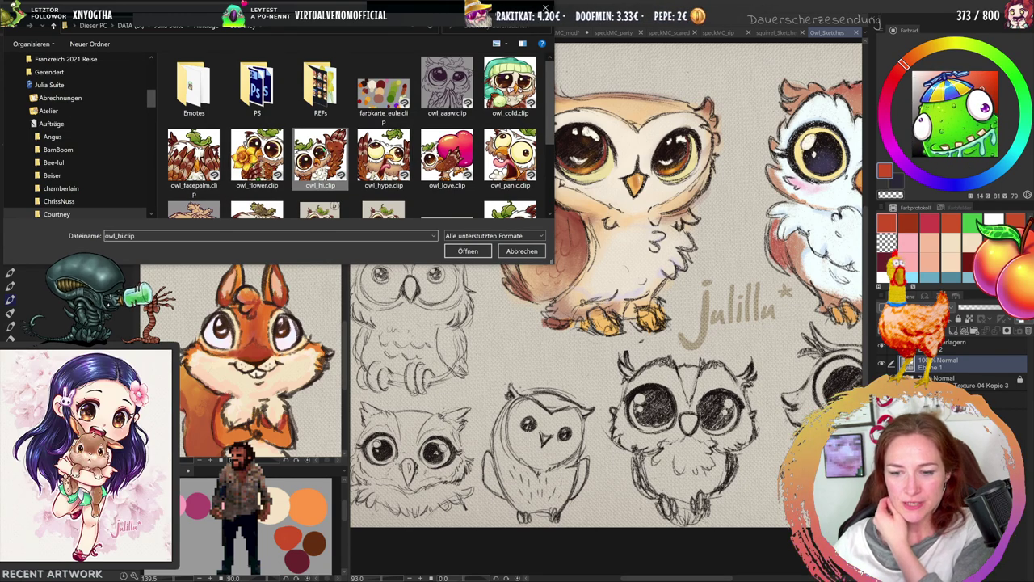
pyautogui.press('Return')
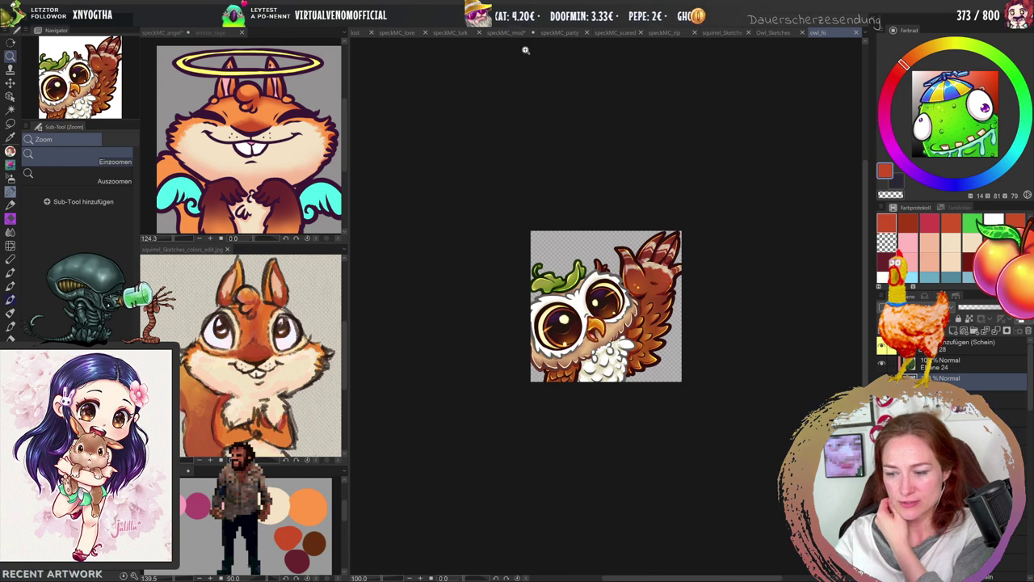
pyautogui.scroll(5, 597, 295)
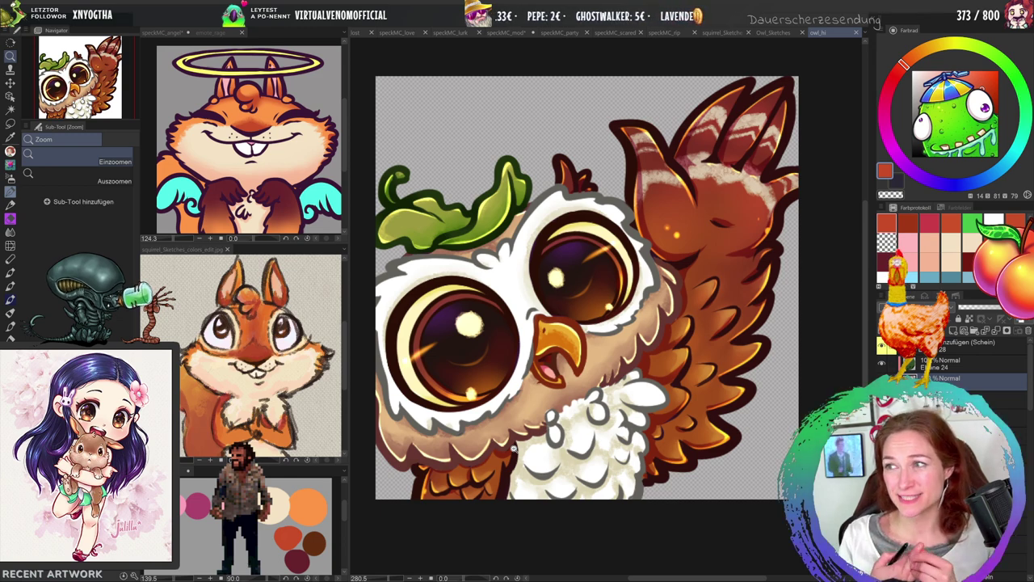
pyautogui.click(773, 33)
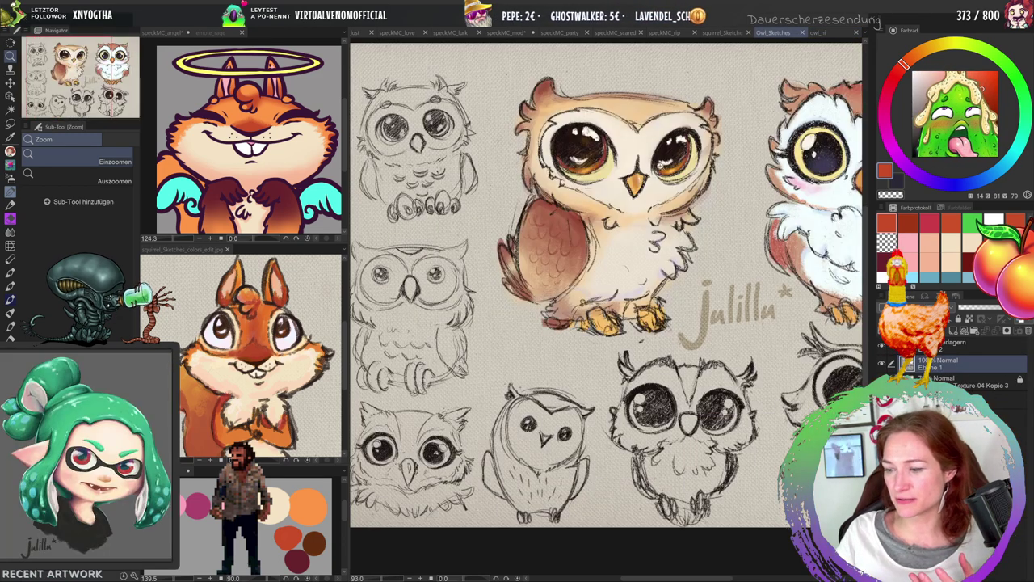
pyautogui.scroll(5, 626, 169)
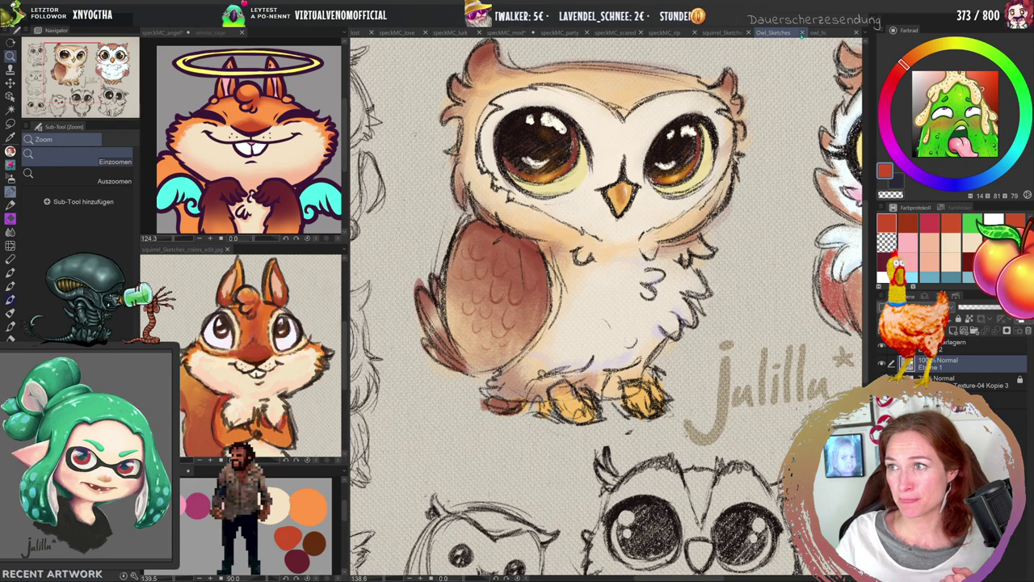
pyautogui.click(818, 34)
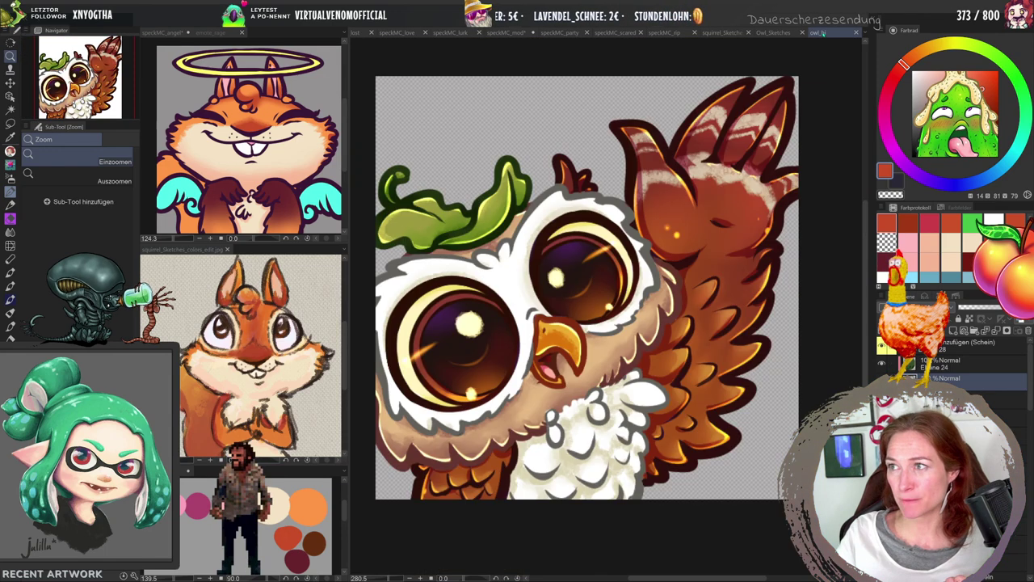
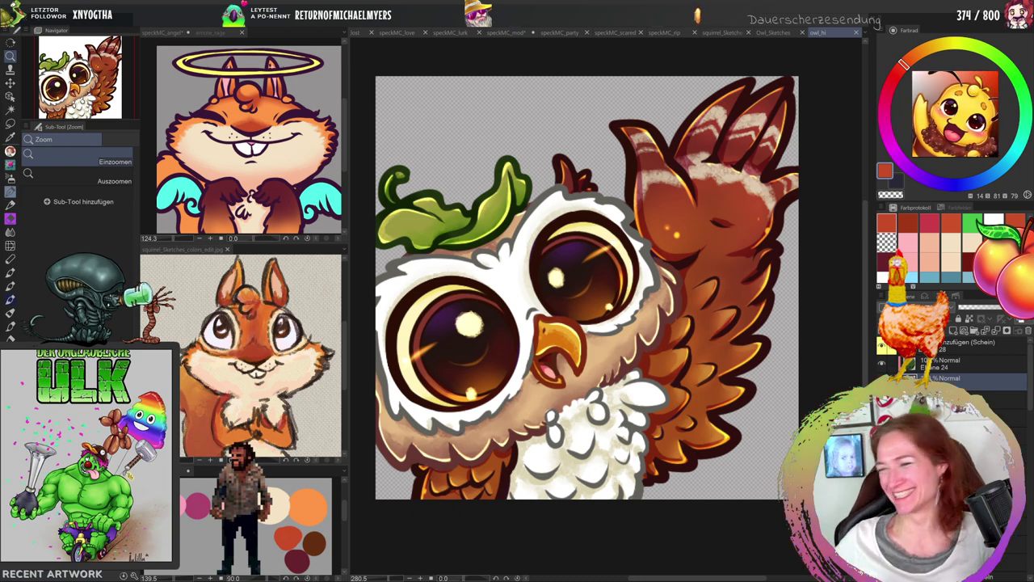
# Close the owl_hi, Owl_Sketches and squirrel_Sketches documents.
pyautogui.hotkey('ctrl', 'shift', 'Tab')
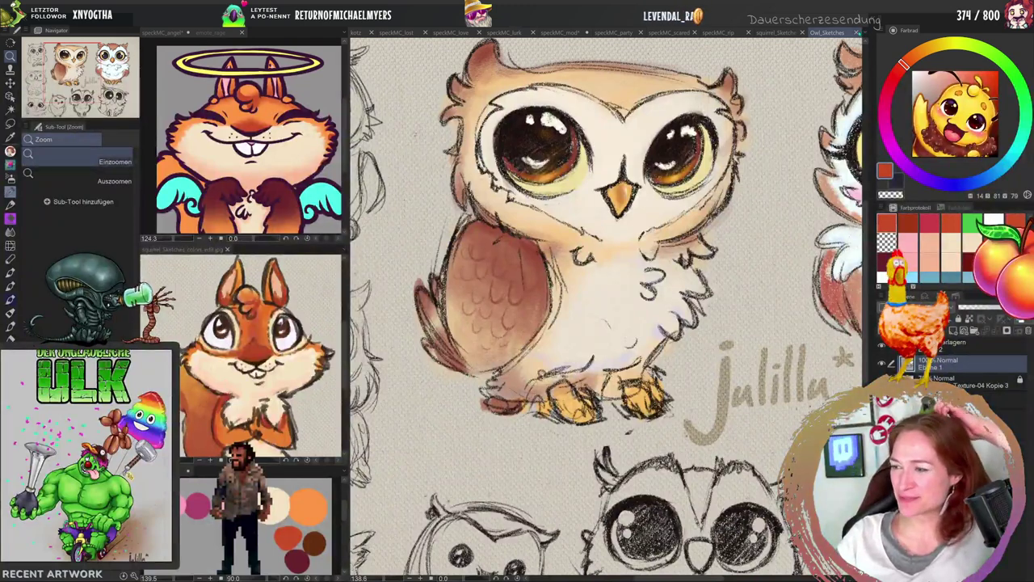
pyautogui.hotkey('ctrl', 'shift', 'Tab')
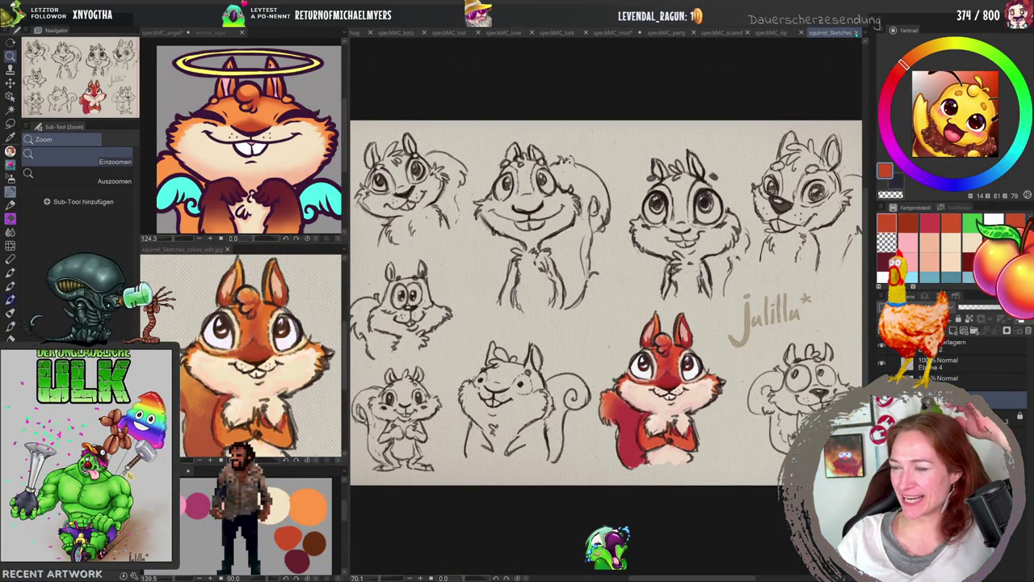
pyautogui.hotkey('ctrl', 'shift', 'Tab')
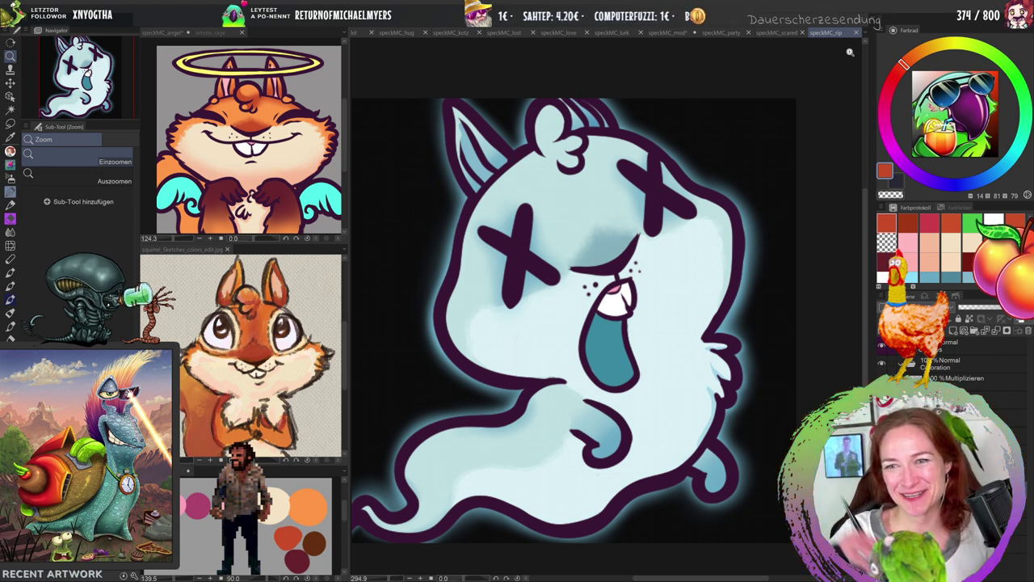
# Look through the speckMC_hug, speckMC_kotz and speckMC_rip drawings and bring up the speckMC_scared drawing.
pyautogui.click(397, 32)
pyautogui.click(450, 32)
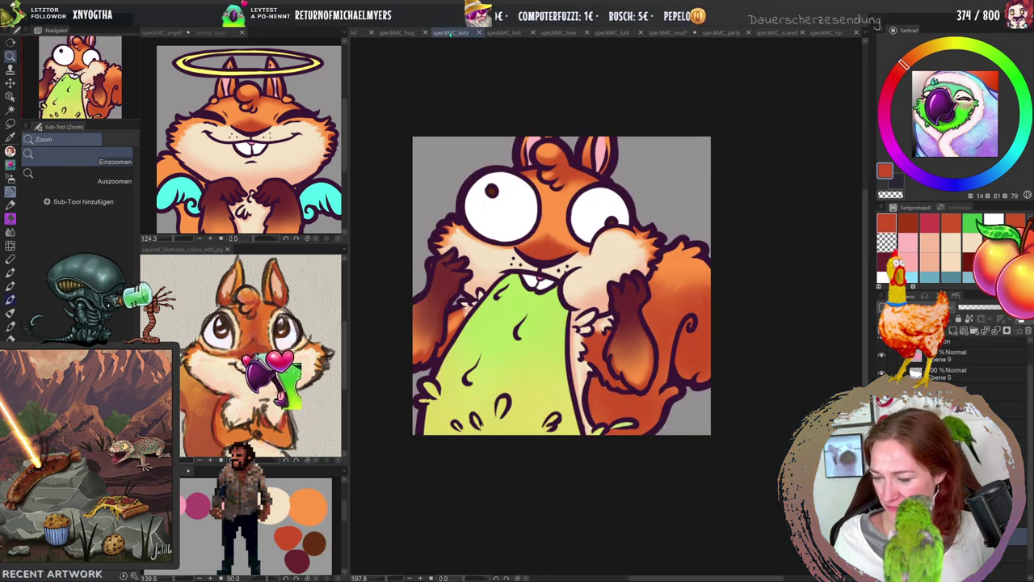
pyautogui.click(828, 33)
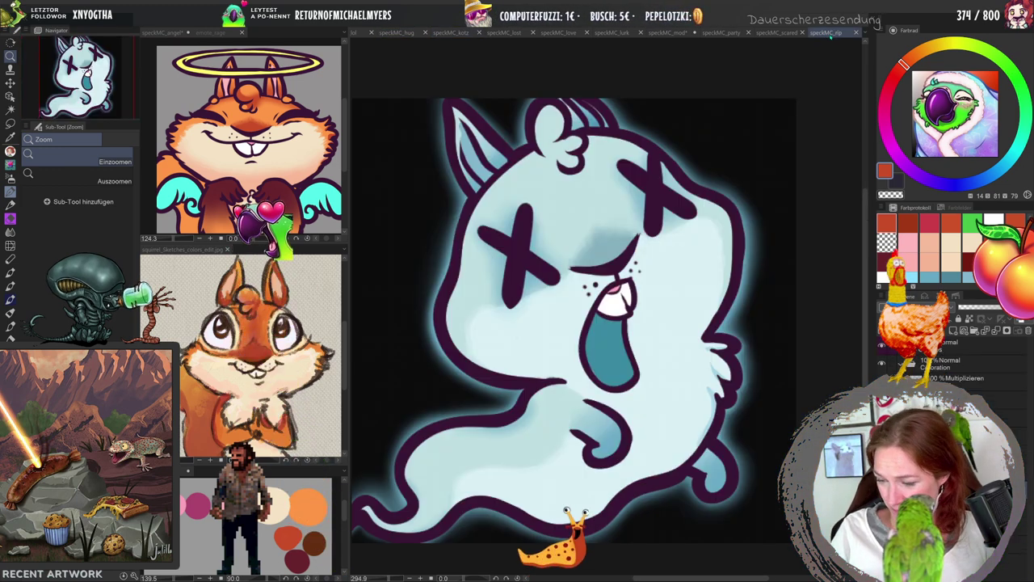
pyautogui.click(777, 34)
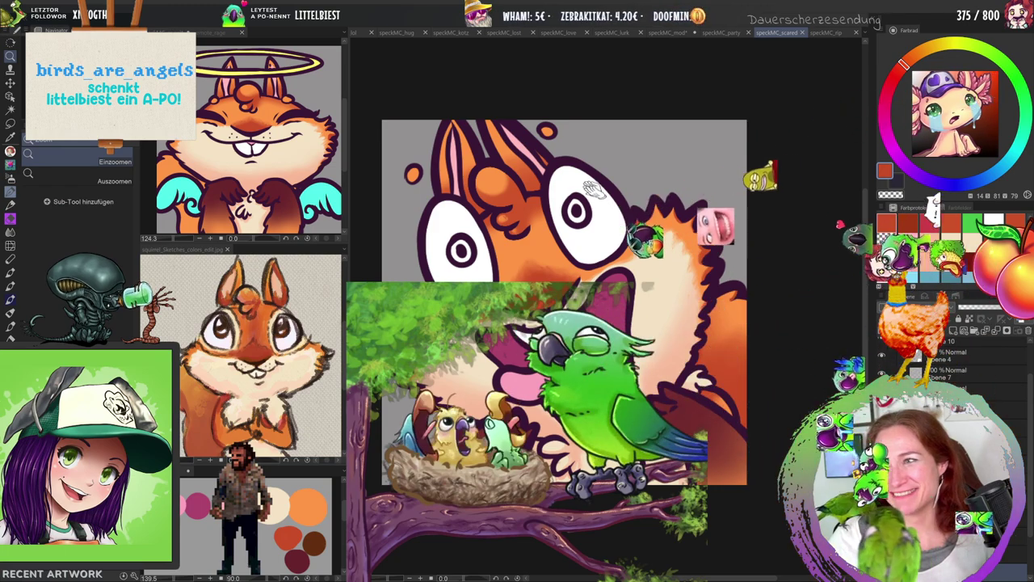
# Shade the lower edges of both eye whites in the scared squirrel with pale lavender using the Mana Line Pen.
pyautogui.moveTo(745, 127); pyautogui.dragTo(716, 289)
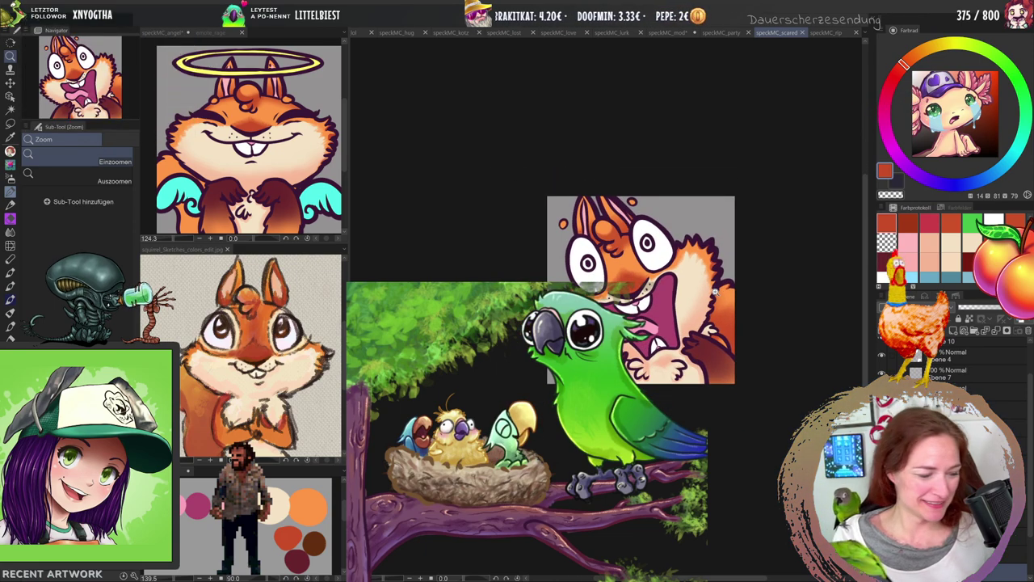
pyautogui.moveTo(715, 292)
pyautogui.mouseDown()
pyautogui.moveTo(736, 291)
pyautogui.moveTo(704, 297)
pyautogui.mouseUp()
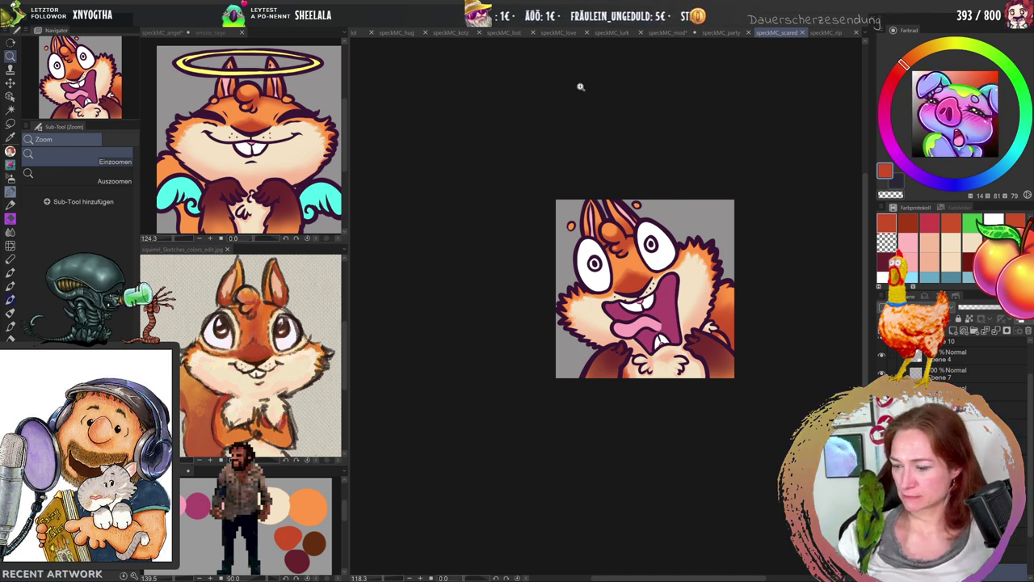
pyautogui.moveTo(699, 278); pyautogui.dragTo(704, 277)
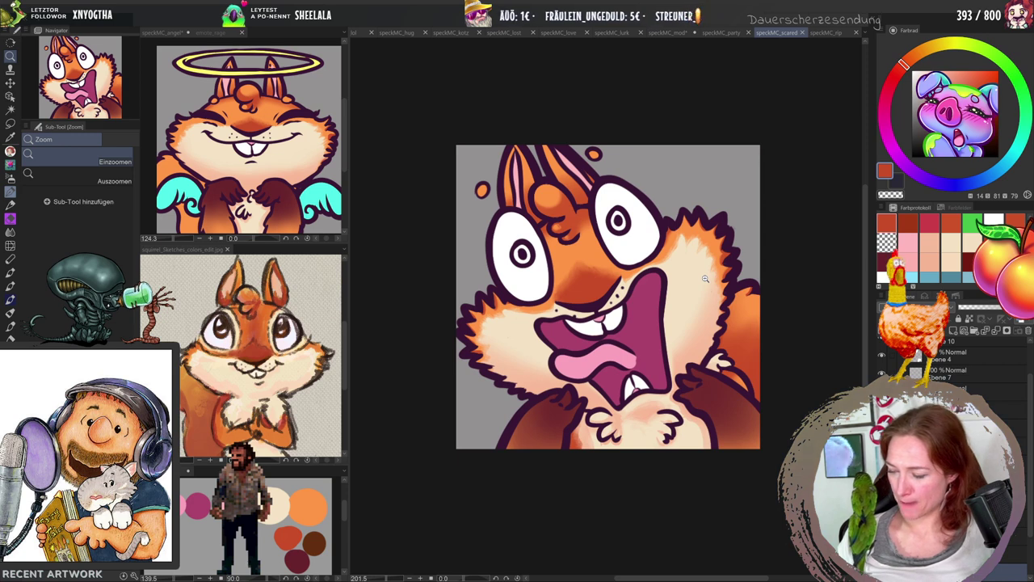
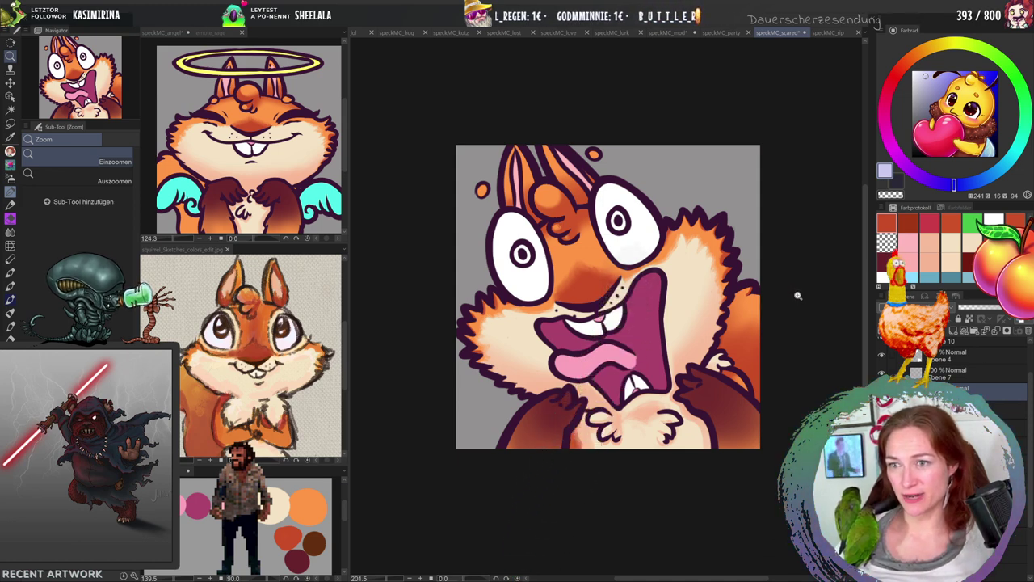
pyautogui.moveTo(763, 371); pyautogui.dragTo(681, 349)
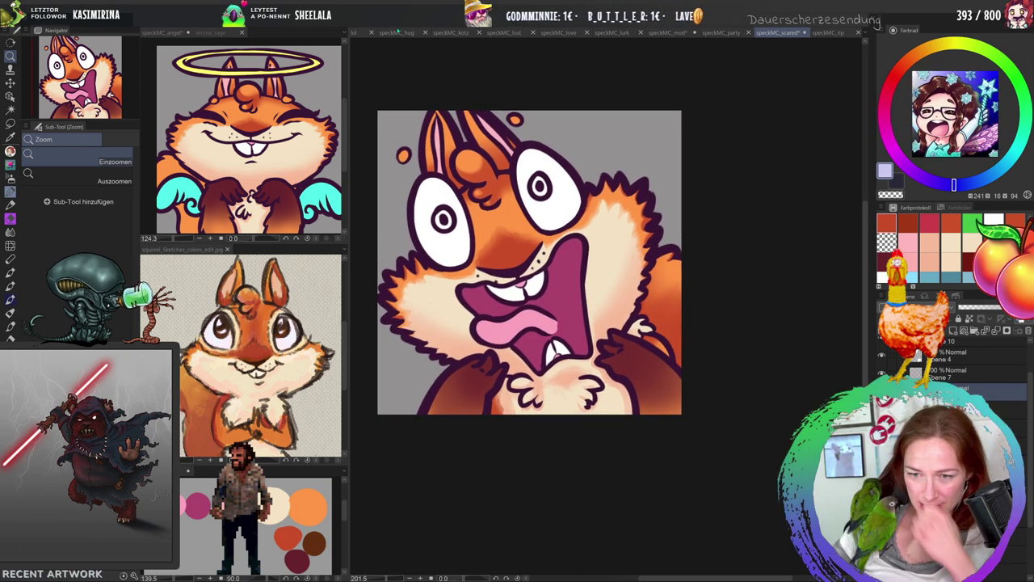
pyautogui.press('p')
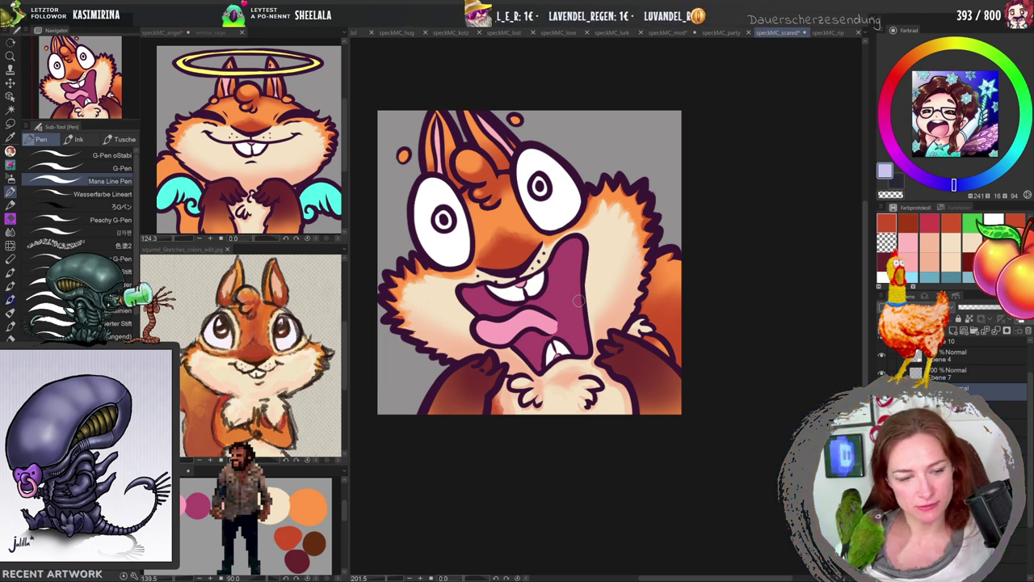
pyautogui.moveTo(579, 300); pyautogui.dragTo(570, 194)
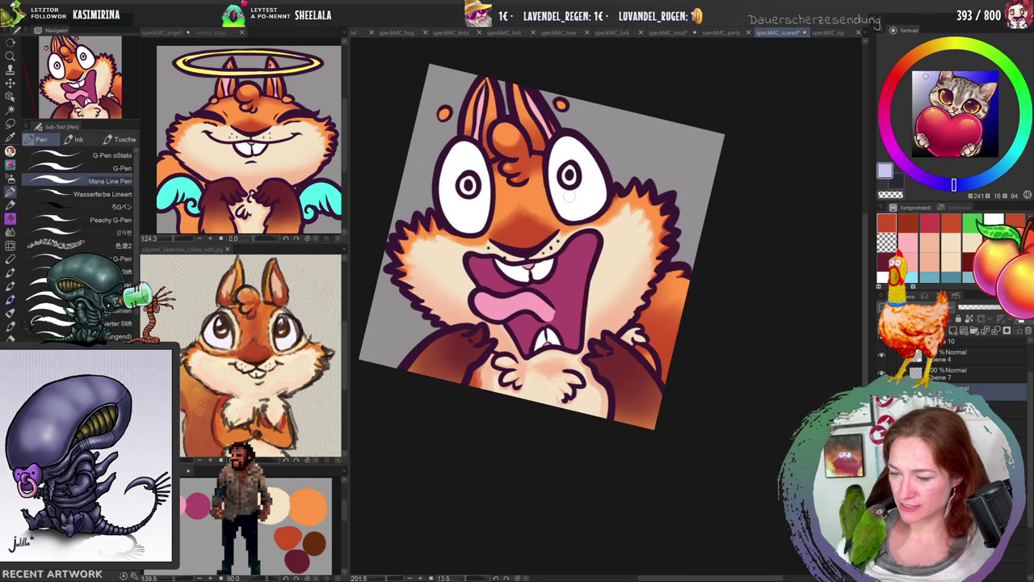
pyautogui.moveTo(593, 149)
pyautogui.mouseDown()
pyautogui.moveTo(607, 190)
pyautogui.moveTo(577, 217)
pyautogui.mouseUp()
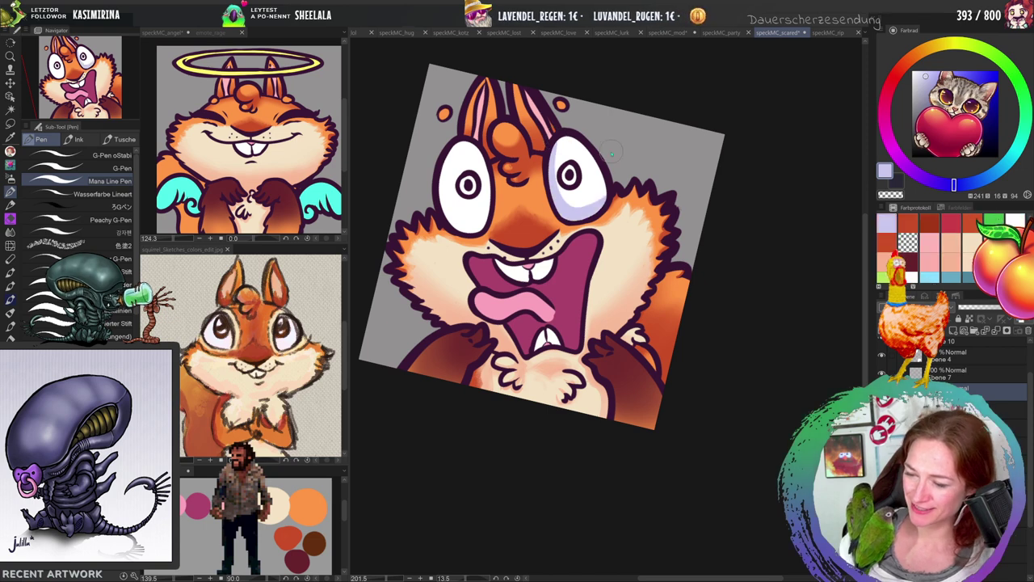
pyautogui.hotkey('ctrl', 'z')
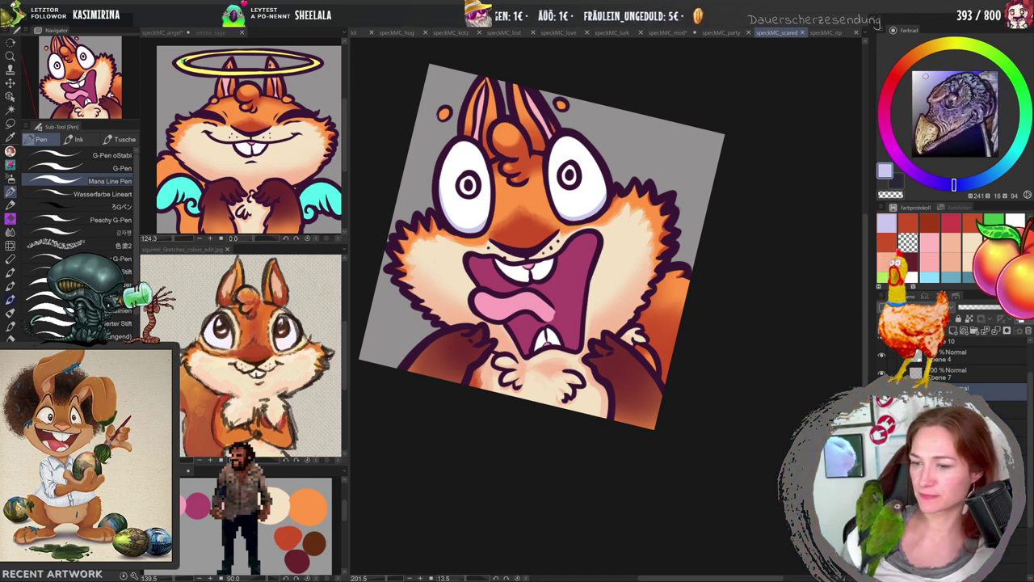
# Check the eyes in the speckMC_rip, speckMC_scared, speckMC_party and speckMC_mod drawings.
pyautogui.click(307, 577)
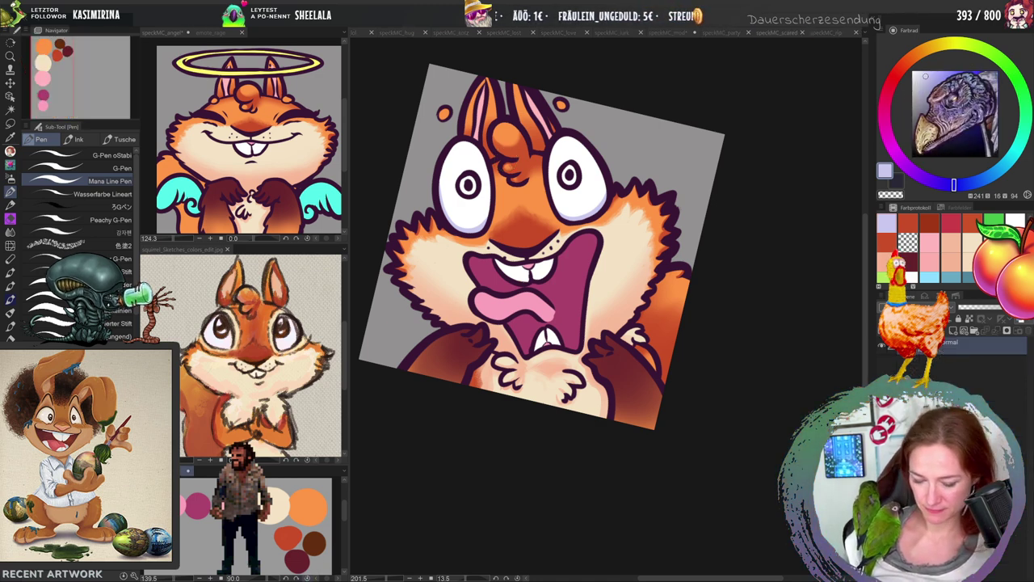
pyautogui.click(307, 577)
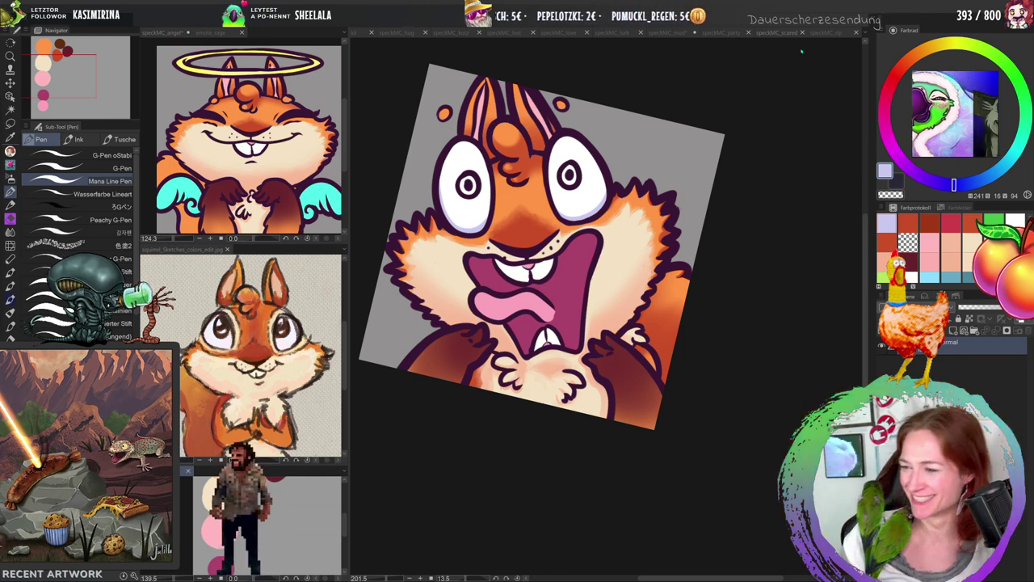
pyautogui.click(841, 32)
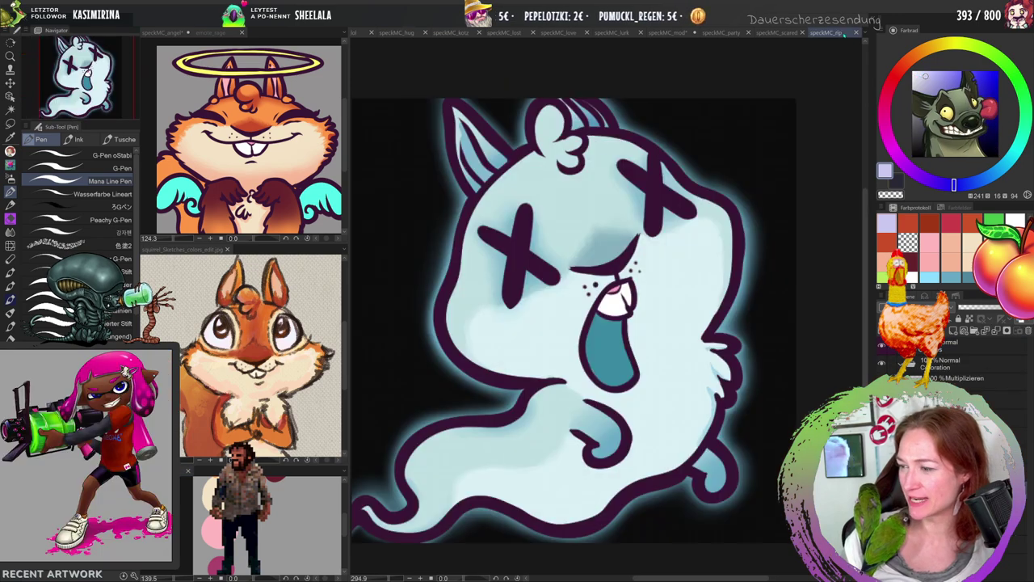
pyautogui.click(775, 33)
pyautogui.click(722, 32)
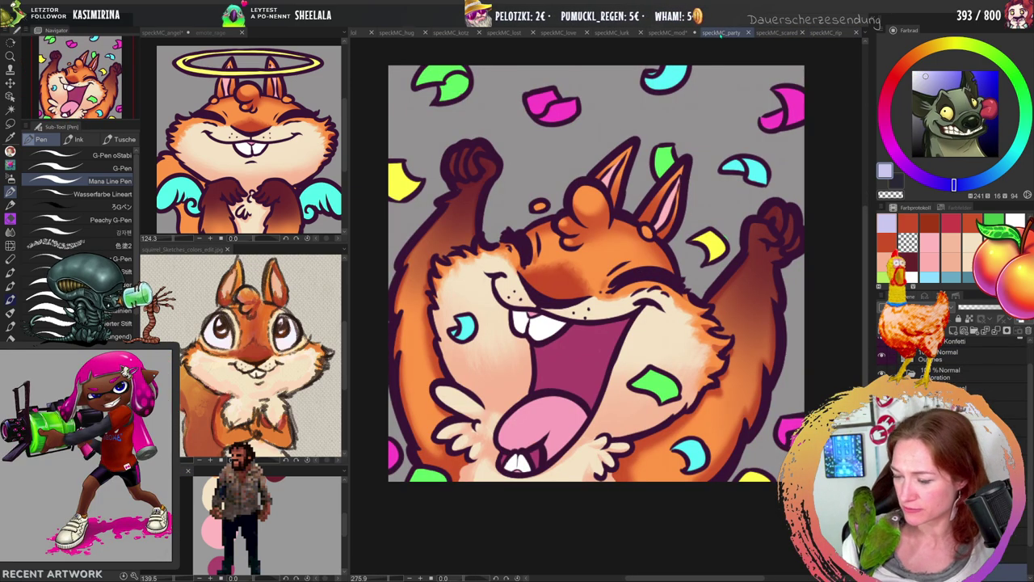
pyautogui.click(670, 33)
# Bring up speckMC_lurk, shade the upper part of both eye whites in pale lavender and straighten the canvas.
pyautogui.click(606, 34)
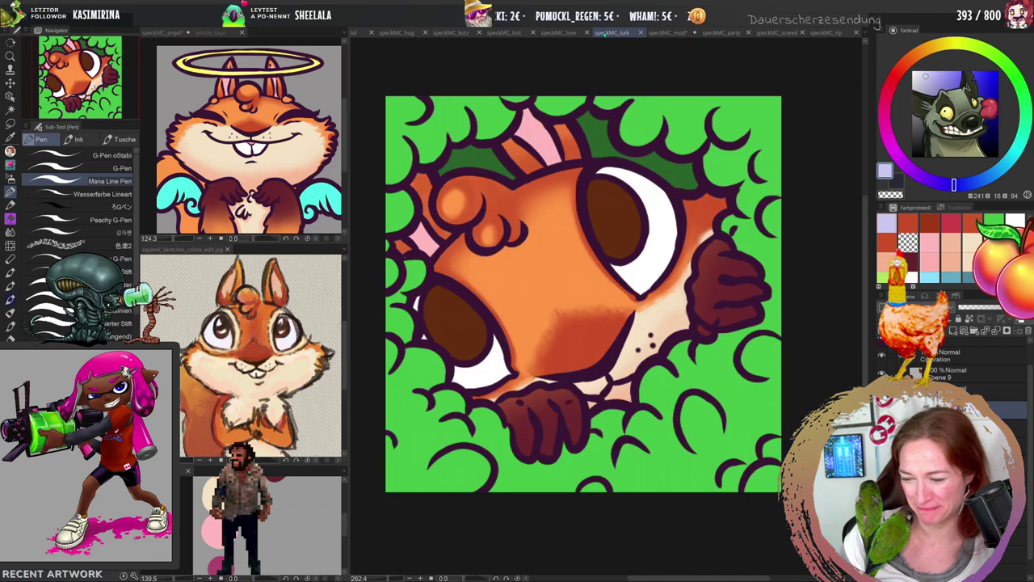
pyautogui.moveTo(647, 307); pyautogui.dragTo(726, 343)
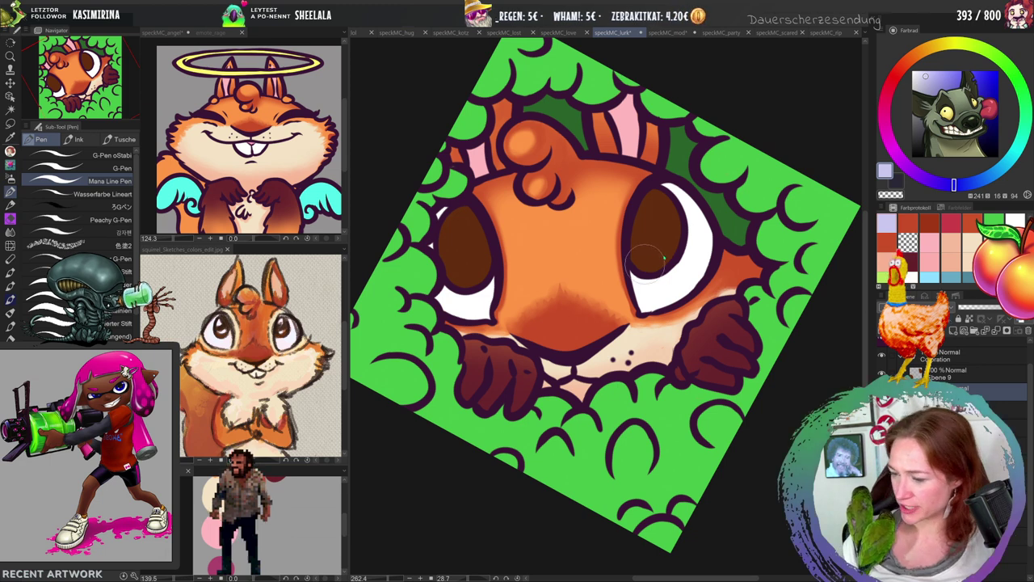
pyautogui.moveTo(646, 257)
pyautogui.mouseDown()
pyautogui.moveTo(665, 241)
pyautogui.moveTo(648, 202)
pyautogui.moveTo(719, 209)
pyautogui.moveTo(639, 196)
pyautogui.moveTo(665, 190)
pyautogui.moveTo(716, 259)
pyautogui.moveTo(705, 218)
pyautogui.moveTo(645, 199)
pyautogui.moveTo(642, 218)
pyautogui.moveTo(714, 241)
pyautogui.moveTo(686, 217)
pyautogui.moveTo(683, 189)
pyautogui.moveTo(664, 210)
pyautogui.moveTo(723, 232)
pyautogui.moveTo(698, 212)
pyautogui.moveTo(704, 231)
pyautogui.moveTo(710, 212)
pyautogui.moveTo(713, 228)
pyautogui.moveTo(697, 207)
pyautogui.moveTo(706, 226)
pyautogui.moveTo(730, 234)
pyautogui.moveTo(723, 257)
pyautogui.moveTo(687, 216)
pyautogui.moveTo(721, 200)
pyautogui.mouseUp()
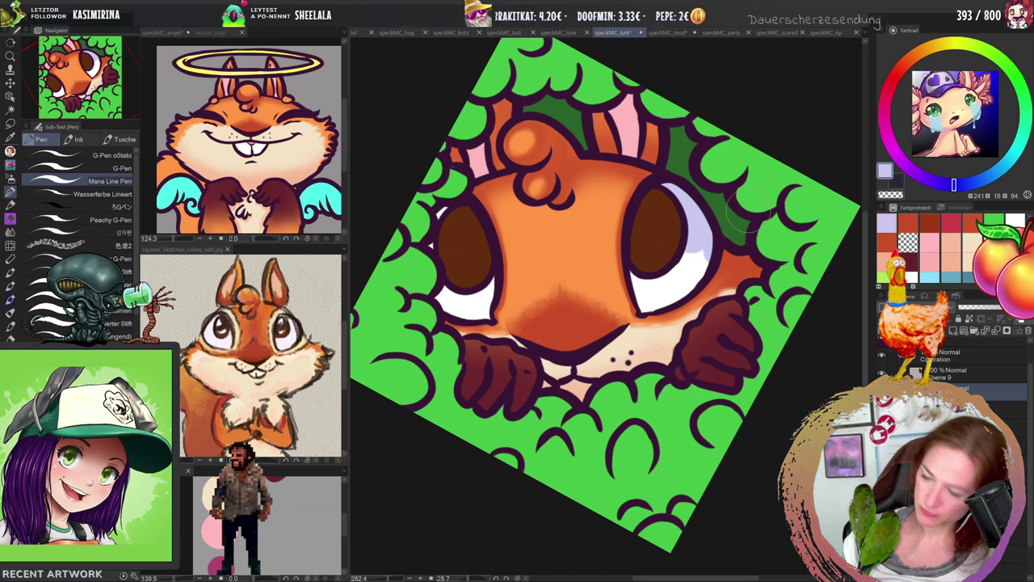
pyautogui.moveTo(460, 283)
pyautogui.mouseDown()
pyautogui.moveTo(426, 294)
pyautogui.moveTo(449, 284)
pyautogui.moveTo(443, 234)
pyautogui.mouseUp()
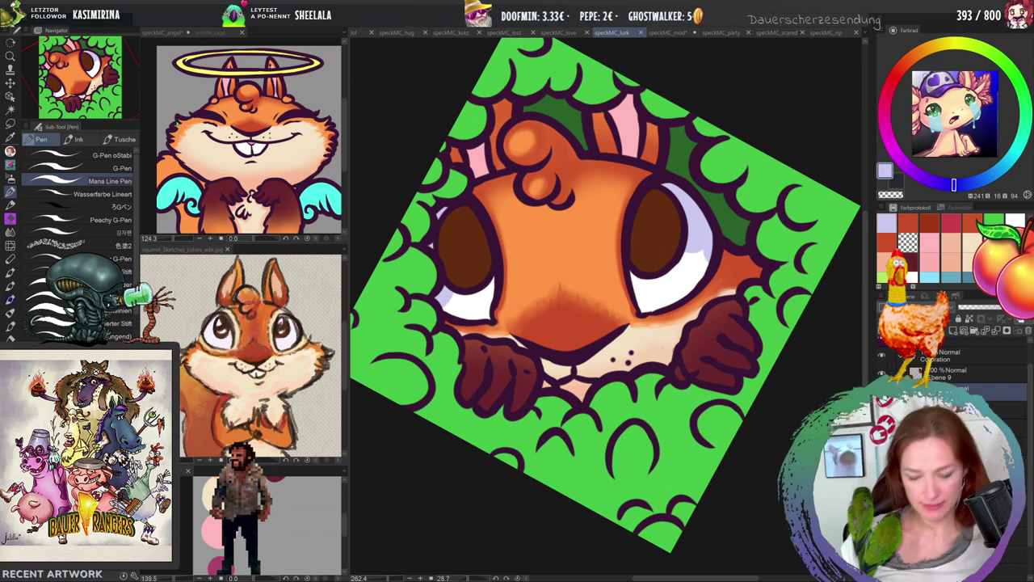
pyautogui.click(516, 577)
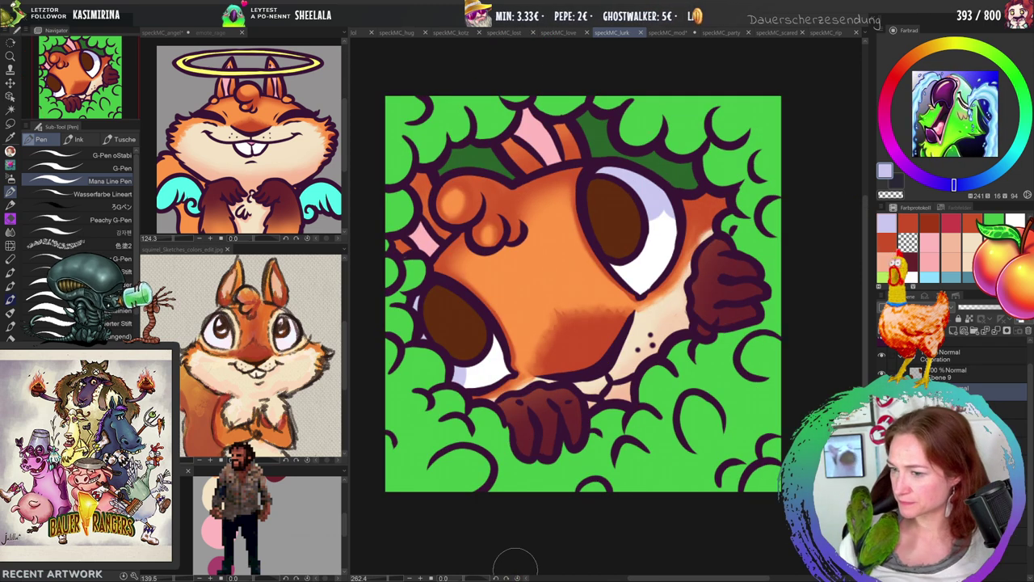
# Go through the speckMC_love, speckMC_lost, speckMC_kotz, speckMC_hug and speckMC_lol drawings to check their eyes.
pyautogui.click(560, 32)
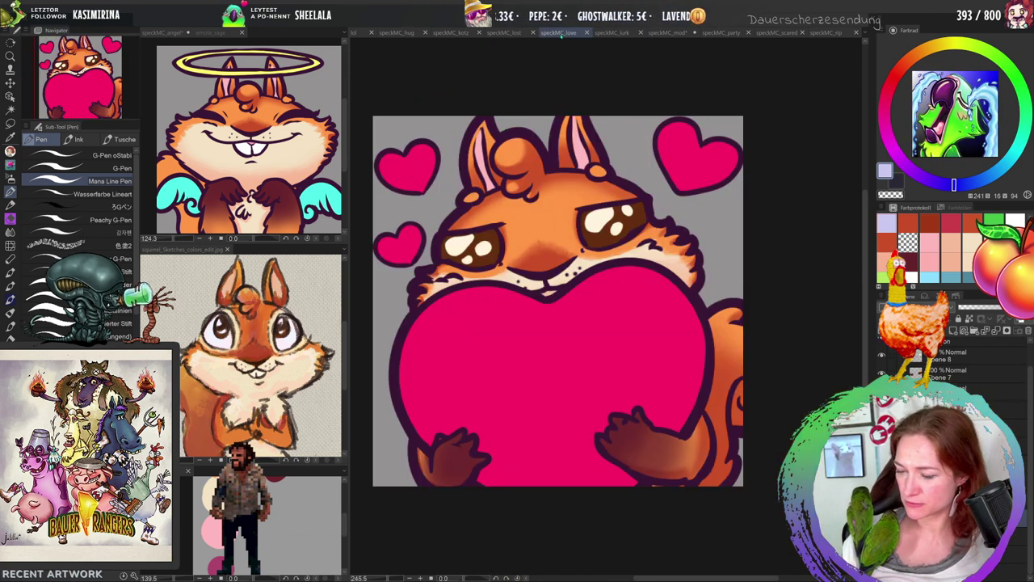
pyautogui.click(512, 34)
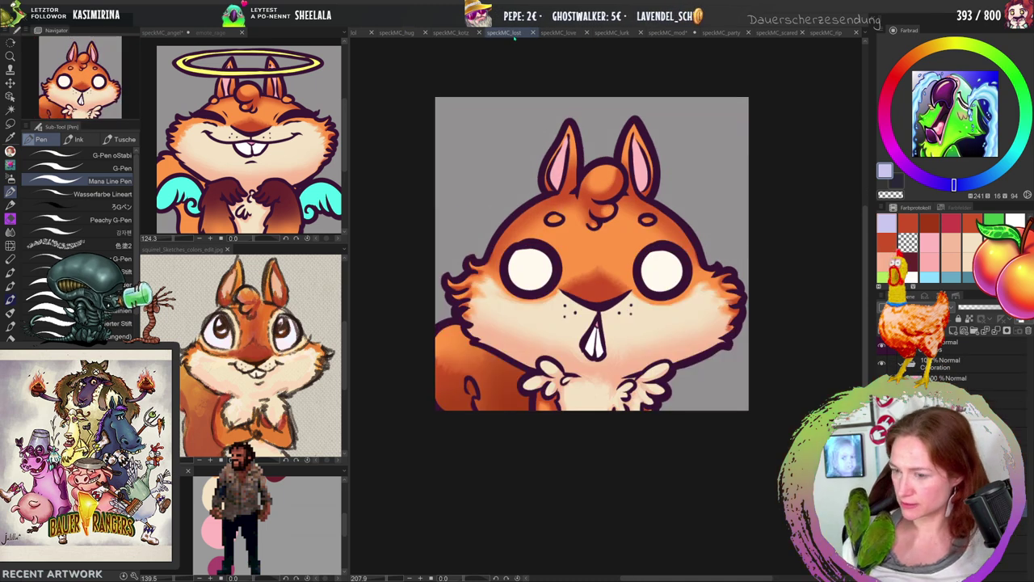
pyautogui.click(454, 33)
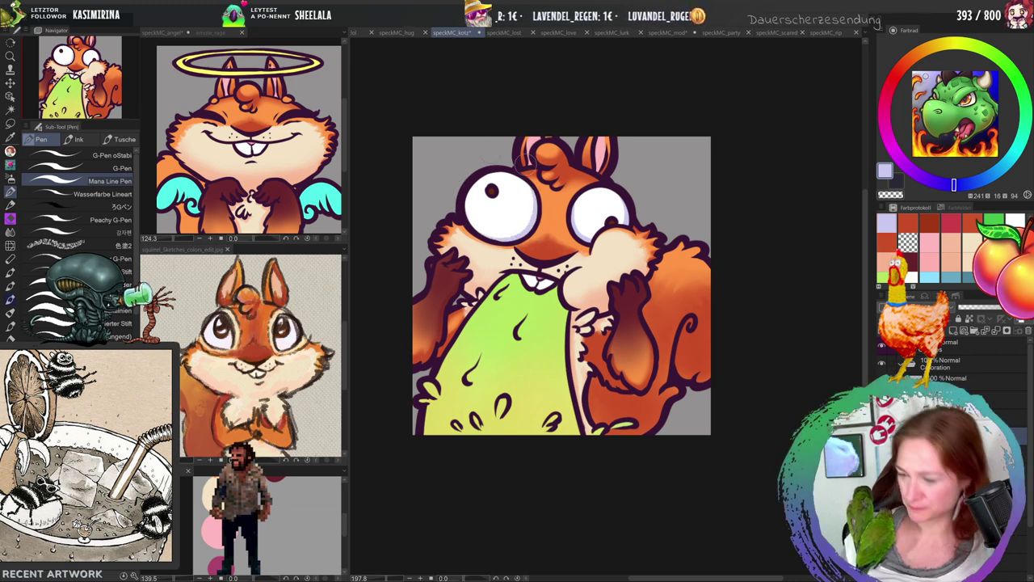
pyautogui.click(404, 32)
pyautogui.click(862, 33)
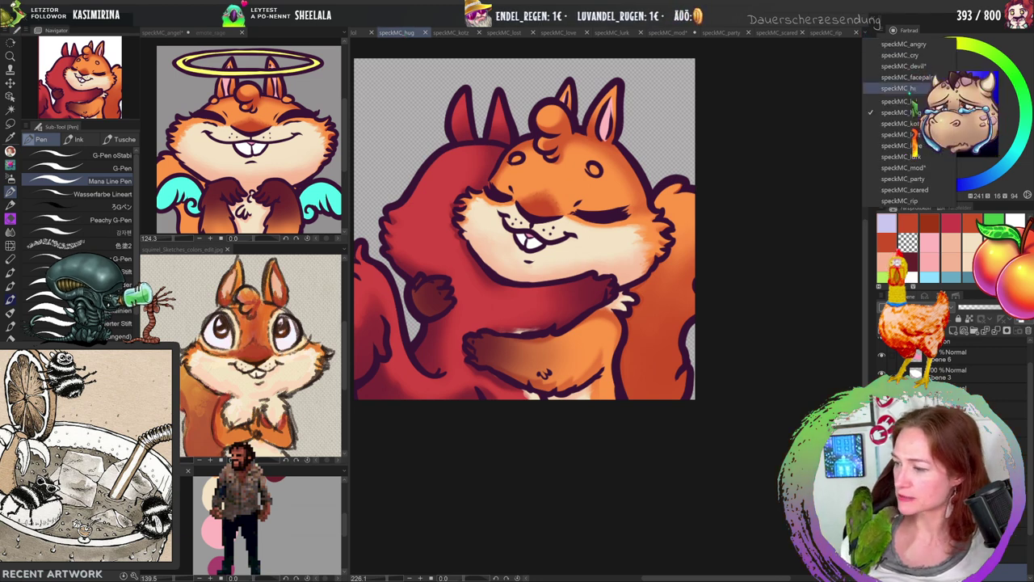
pyautogui.click(898, 101)
# Bring up speckMC_hi, shade the lower eye whites of the waving squirrel in pale lavender and straighten the canvas.
pyautogui.click(862, 32)
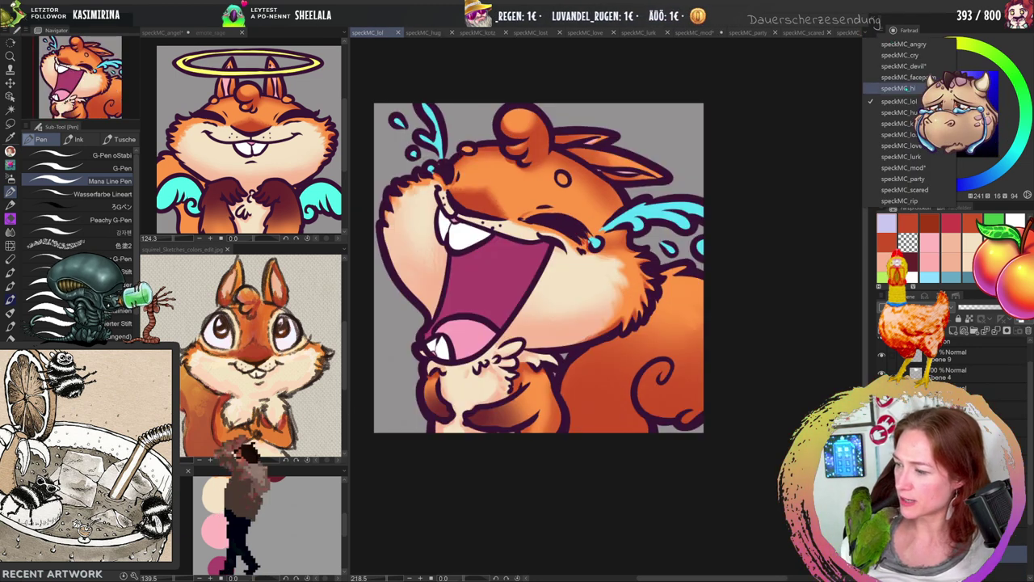
pyautogui.click(899, 88)
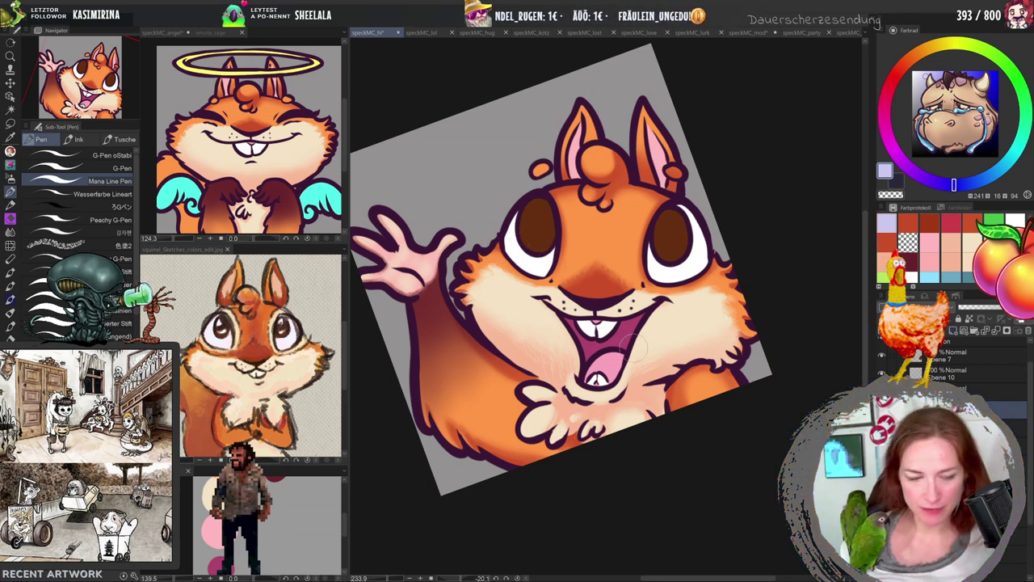
pyautogui.moveTo(567, 405); pyautogui.dragTo(507, 402)
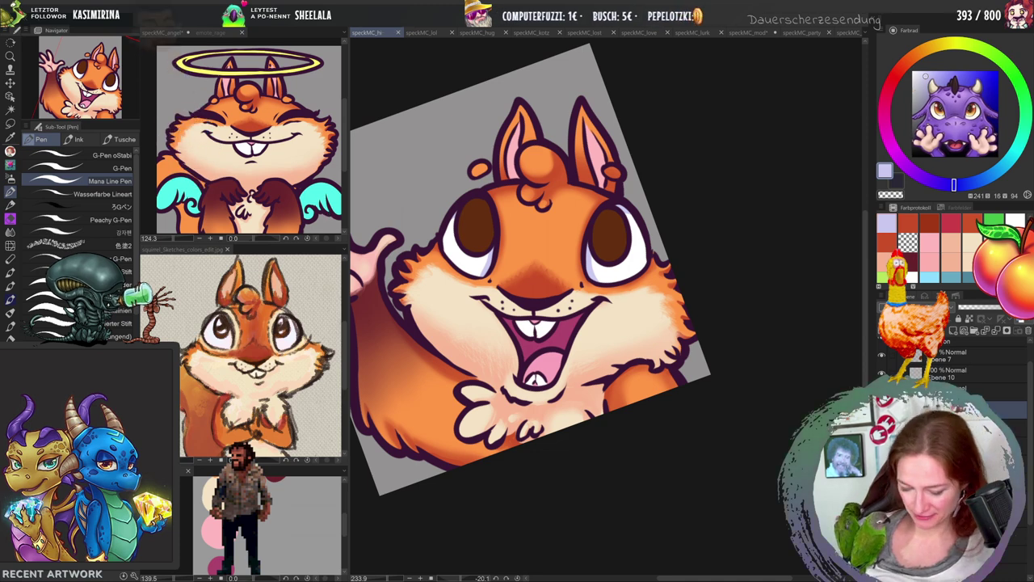
pyautogui.click(267, 517)
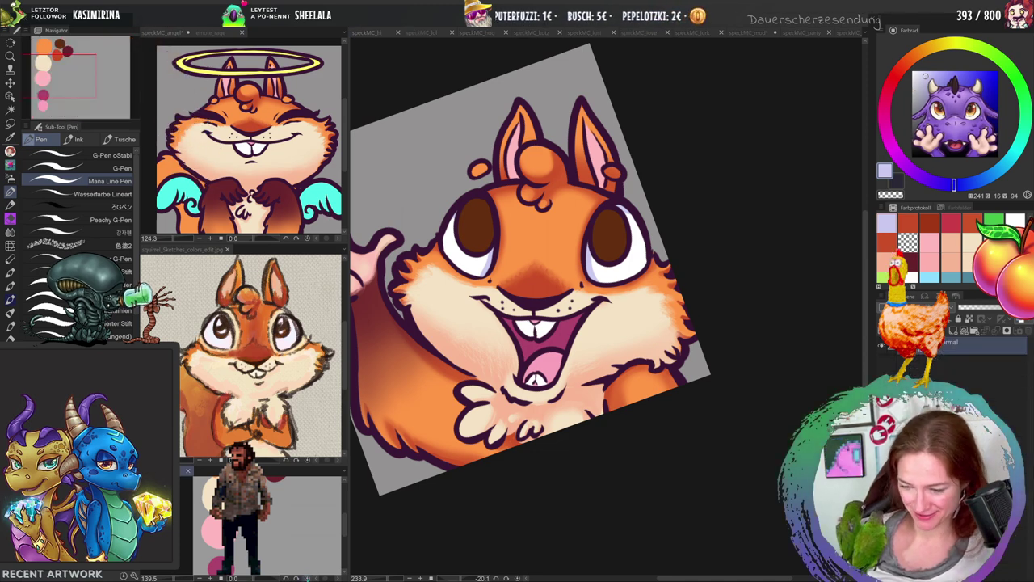
pyautogui.hotkey('ctrl', 'Tab')
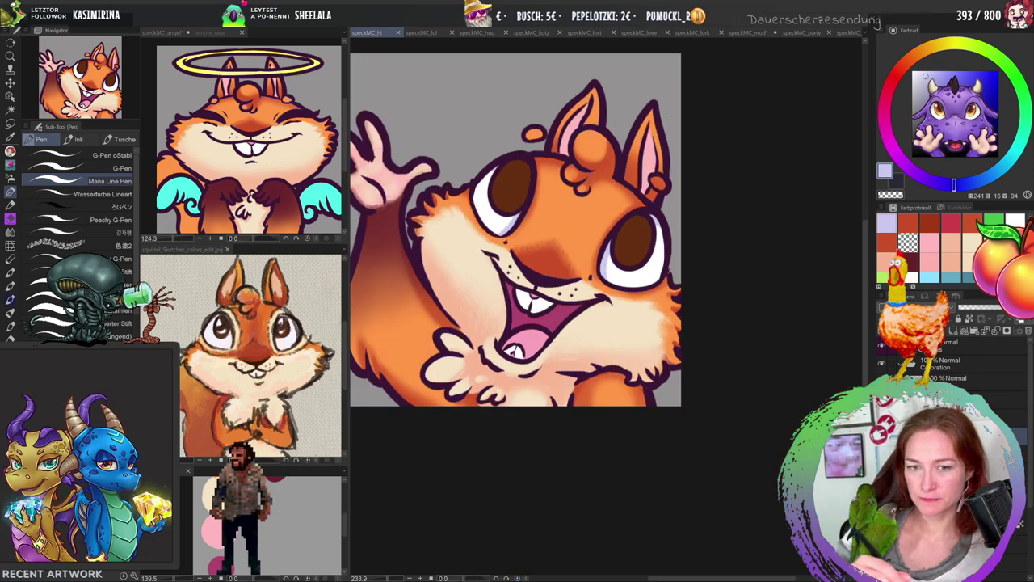
pyautogui.hotkey('ctrl', 'o')
pyautogui.press('Escape')
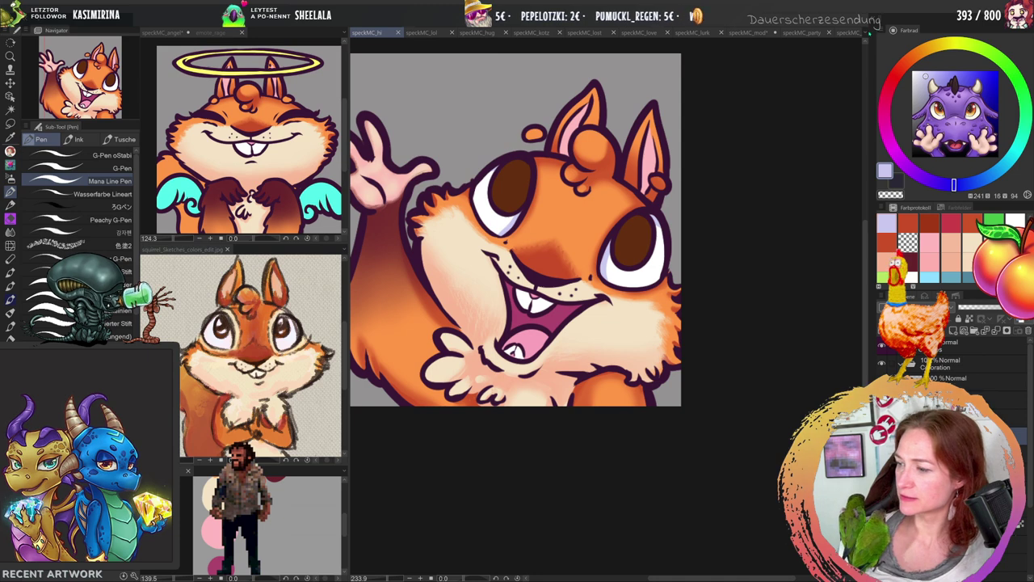
# Check the eyes in the speckMC_facepalm and speckMC_devil drawings.
pyautogui.click(865, 33)
pyautogui.click(908, 78)
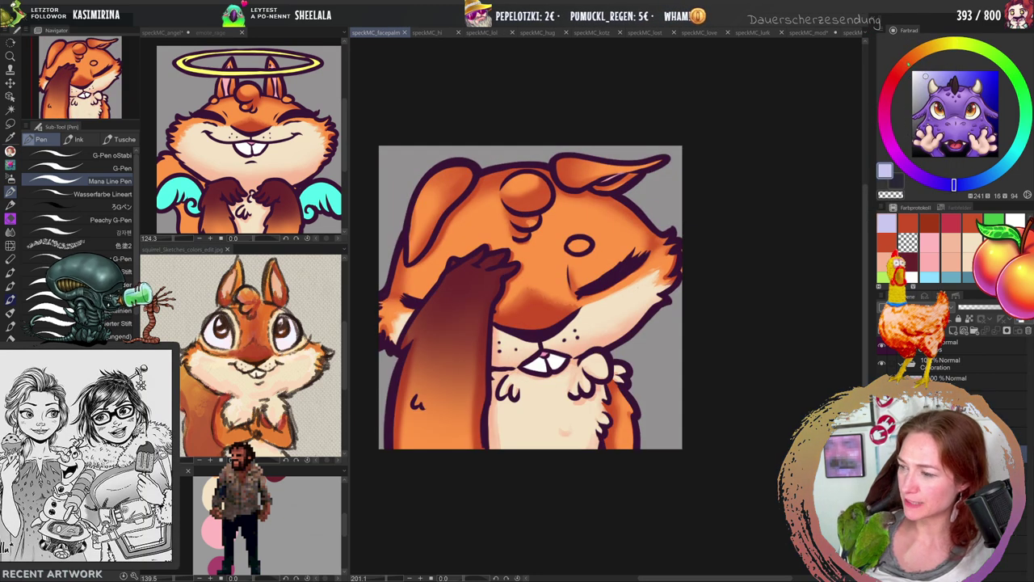
pyautogui.click(866, 33)
pyautogui.click(903, 67)
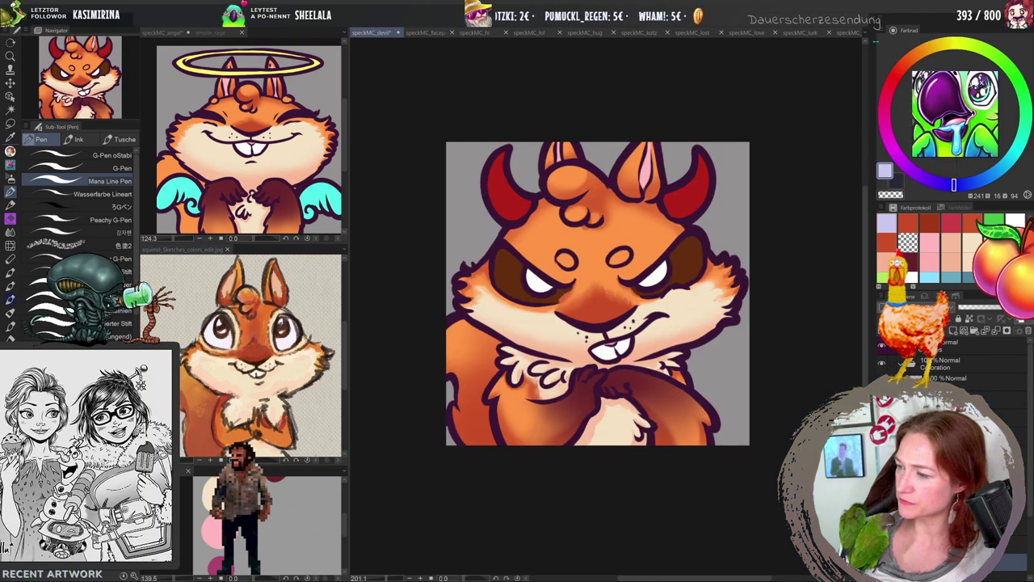
# Bring up speckMC_cry, pick the layer for the eye shading and shade the crying squirrel's eye whites in pale lavender.
pyautogui.click(865, 33)
pyautogui.click(903, 55)
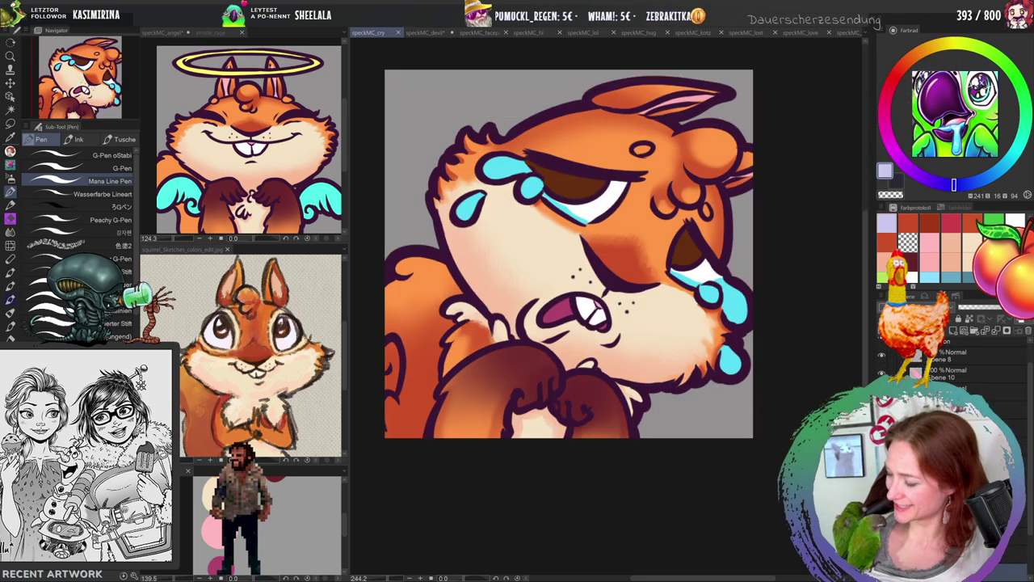
pyautogui.click(993, 390)
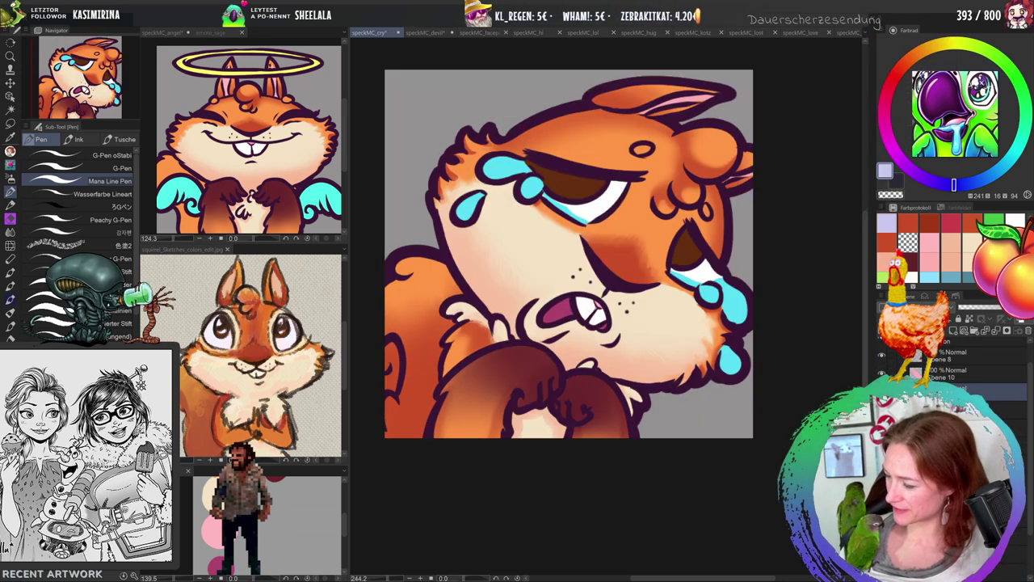
pyautogui.click(1010, 426)
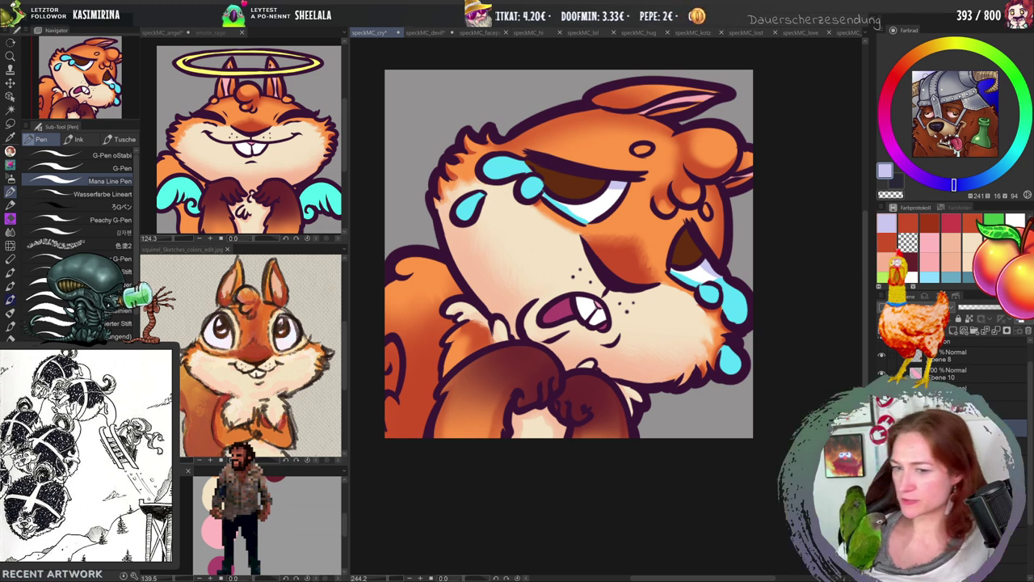
# Bring up the speckMC_angry drawing with the flaming eyes.
pyautogui.click(861, 32)
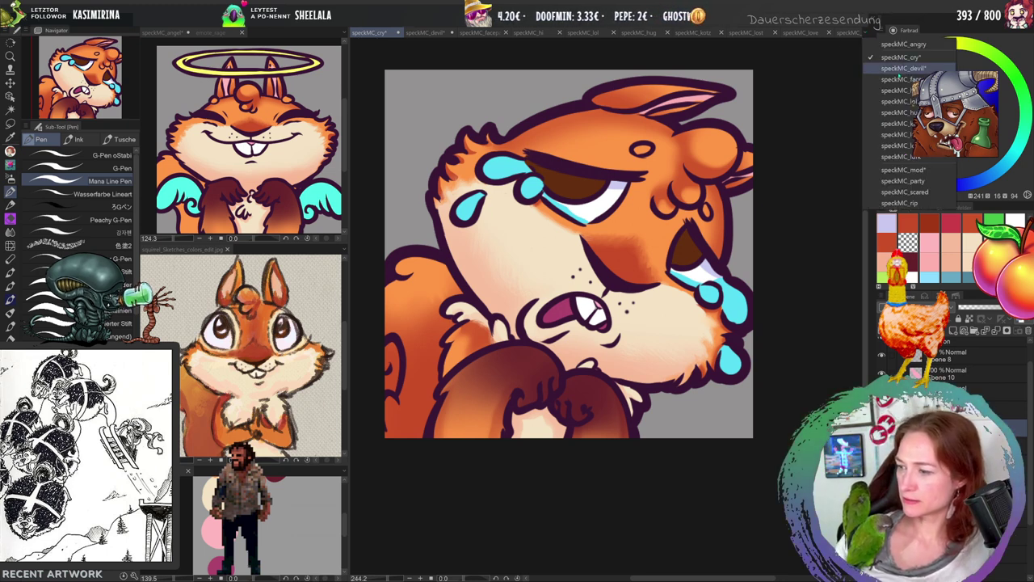
pyautogui.click(909, 44)
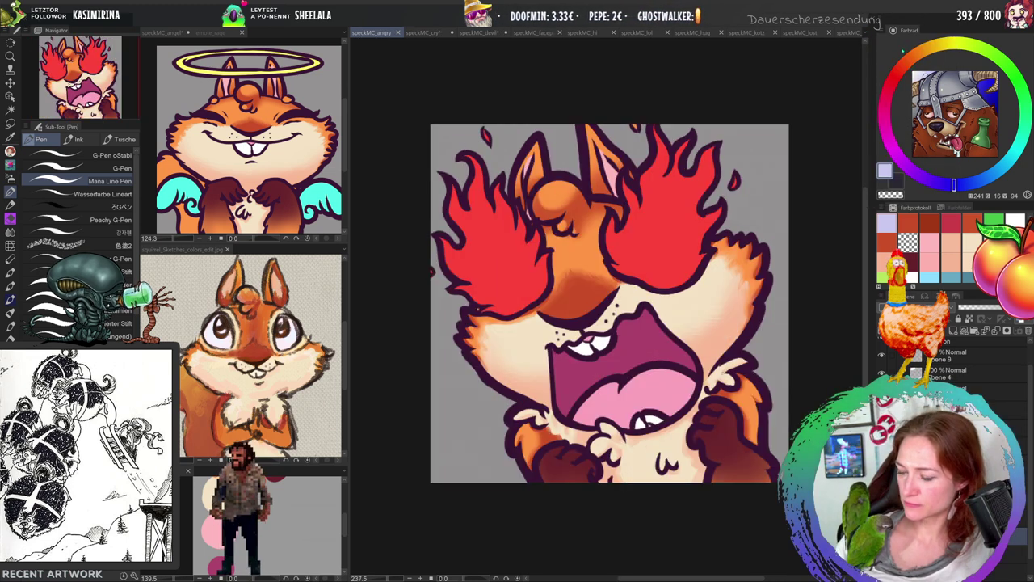
# Bring up the speckMC_devil drawing and add purple shading along both of the devil squirrel's red horns.
pyautogui.click(424, 32)
pyautogui.click(479, 33)
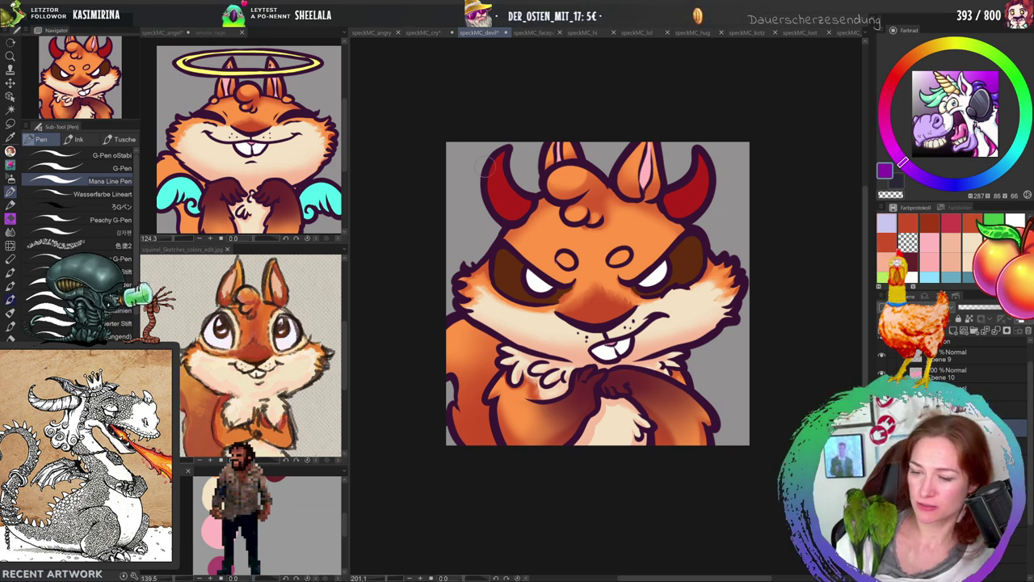
pyautogui.moveTo(489, 160); pyautogui.dragTo(527, 201)
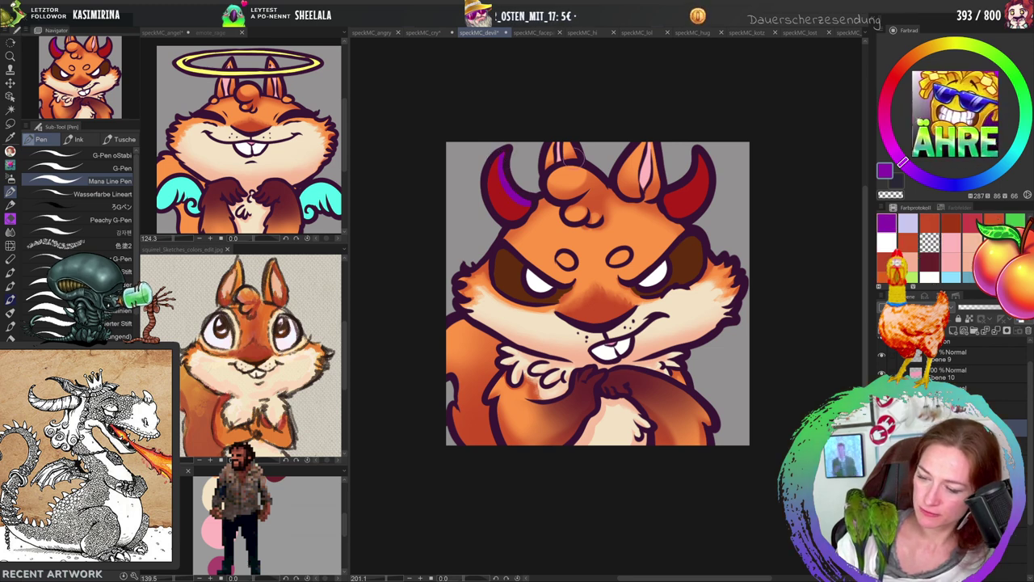
pyautogui.moveTo(663, 201); pyautogui.dragTo(700, 160)
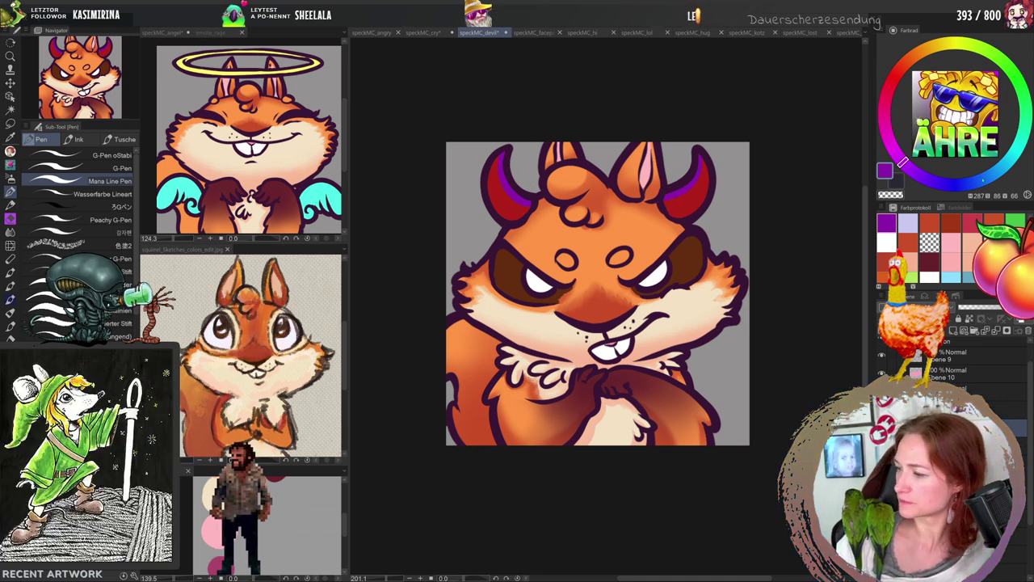
# Try blue reflected light on one of the devil squirrel's horns, and undo the blue strokes.
pyautogui.moveTo(494, 193); pyautogui.dragTo(504, 213)
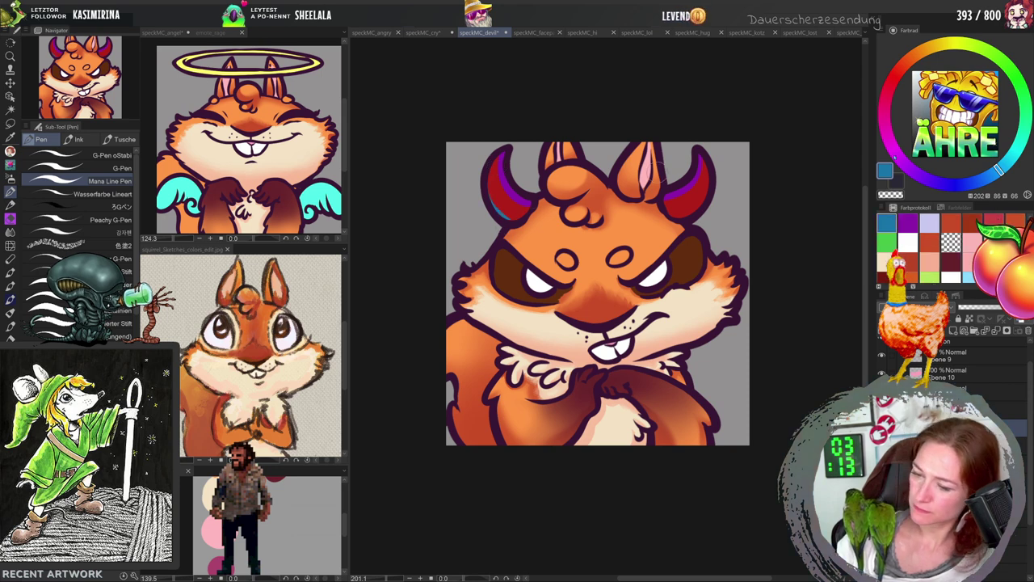
pyautogui.moveTo(499, 149)
pyautogui.mouseDown()
pyautogui.moveTo(501, 176)
pyautogui.moveTo(521, 206)
pyautogui.mouseUp()
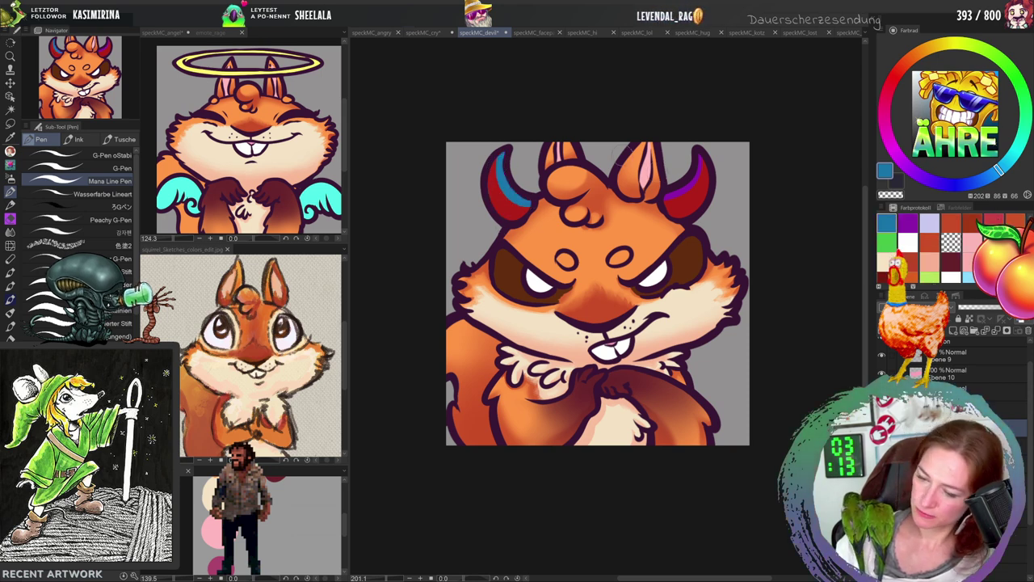
pyautogui.hotkey('ctrl', 'z')
pyautogui.hotkey('ctrl', 'z')
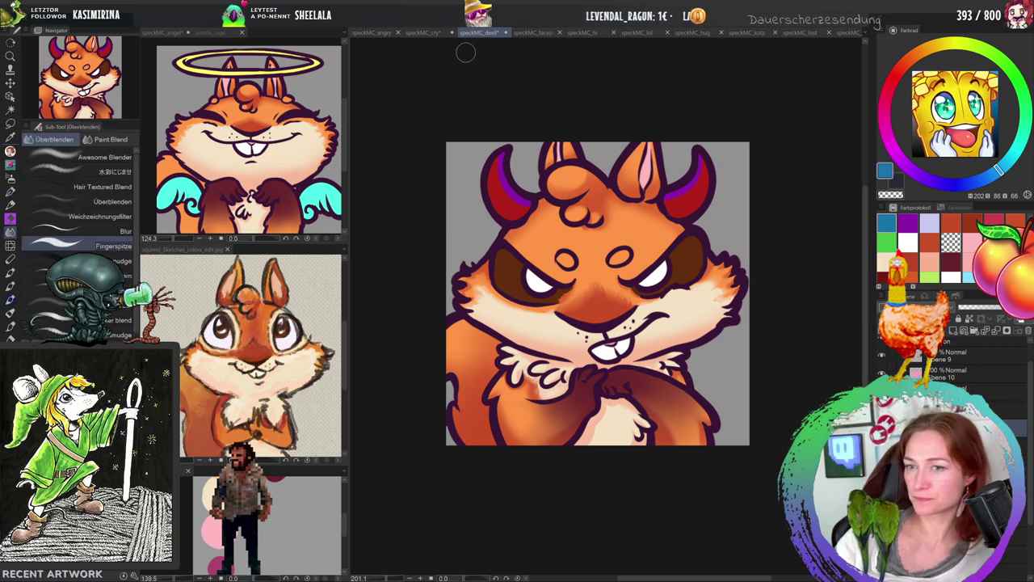
# Soften the purple into the red of both horns with the Awesome Blender brush and touch up the purple with the Mana Line Pen.
pyautogui.press('j')
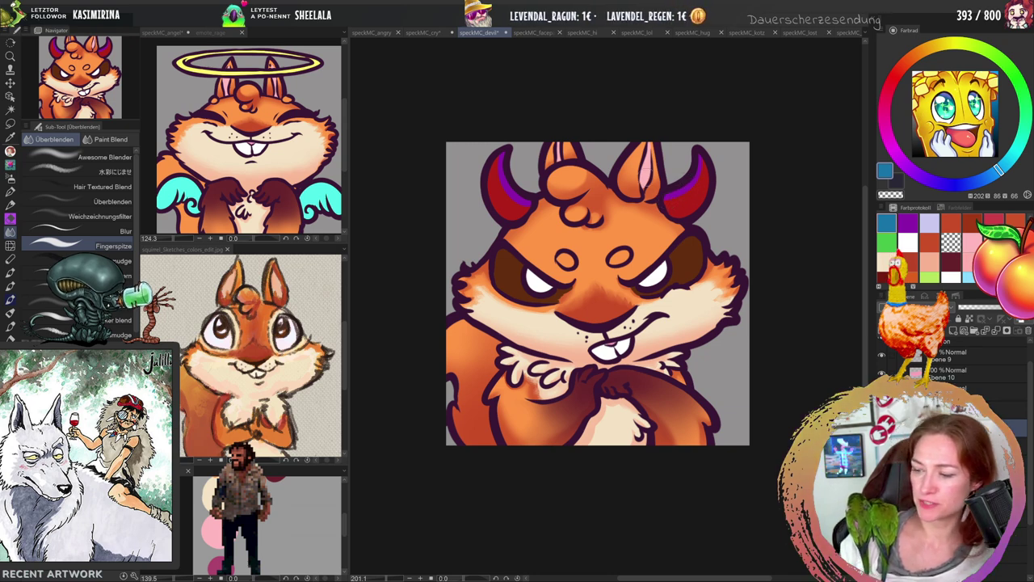
pyautogui.click(121, 157)
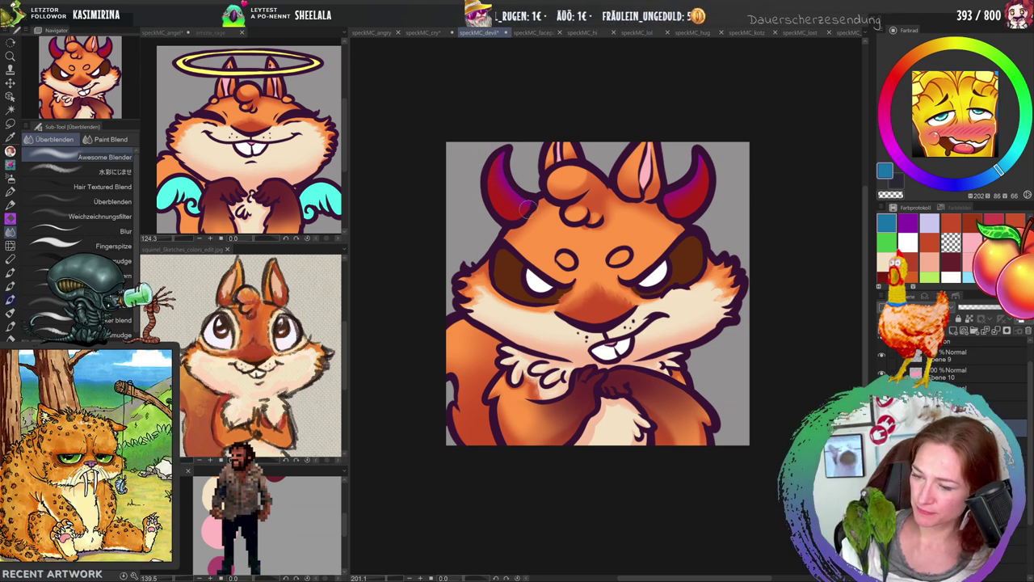
pyautogui.keyDown('alt'); pyautogui.click(505, 190); pyautogui.keyUp('alt')
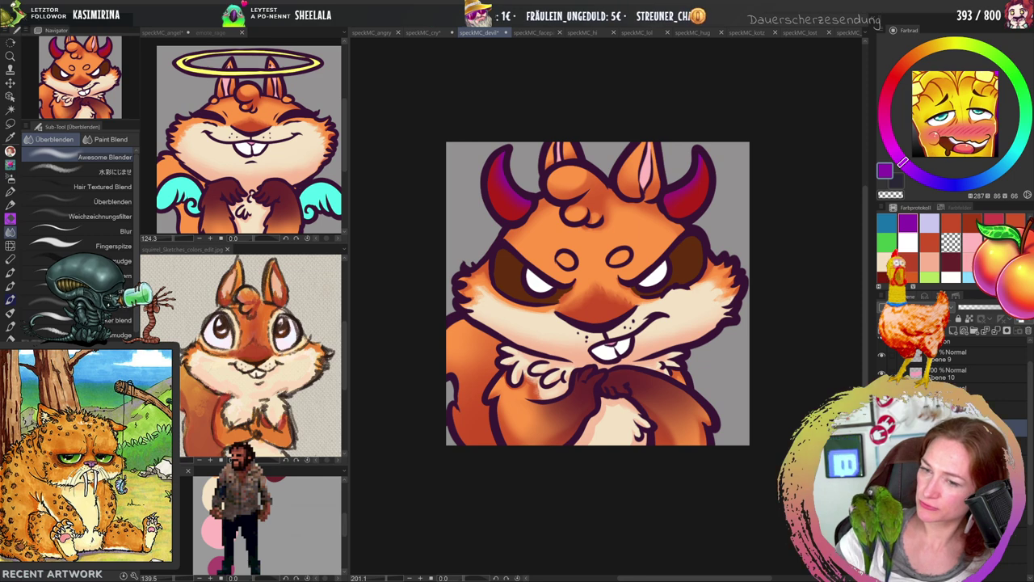
pyautogui.press('p')
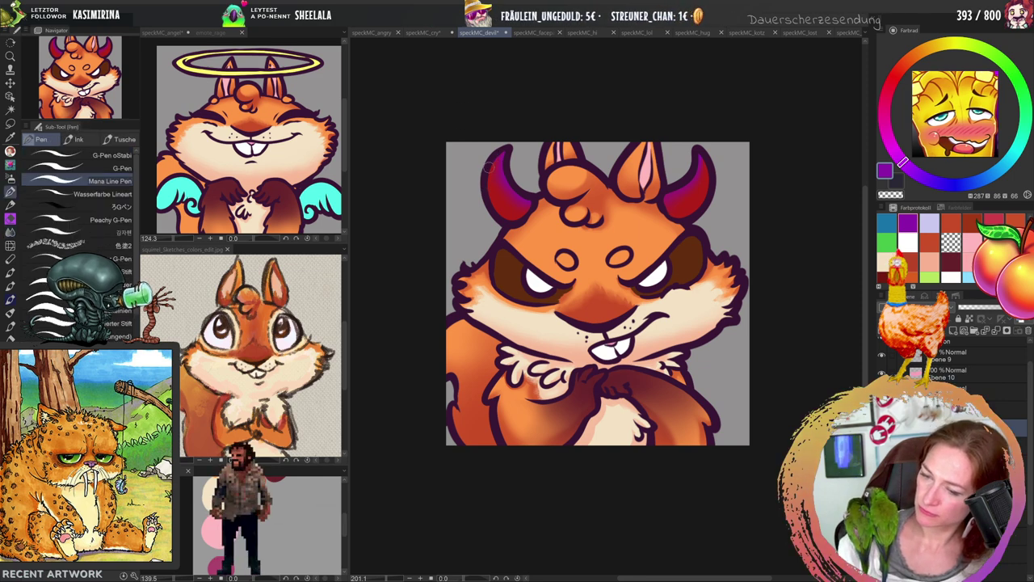
pyautogui.moveTo(488, 179); pyautogui.dragTo(491, 166)
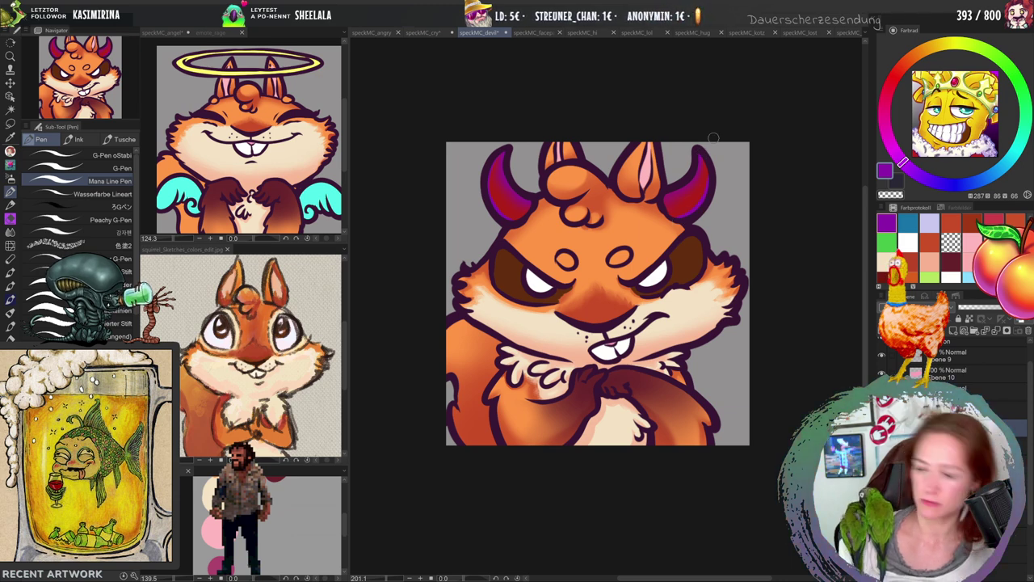
pyautogui.press('j')
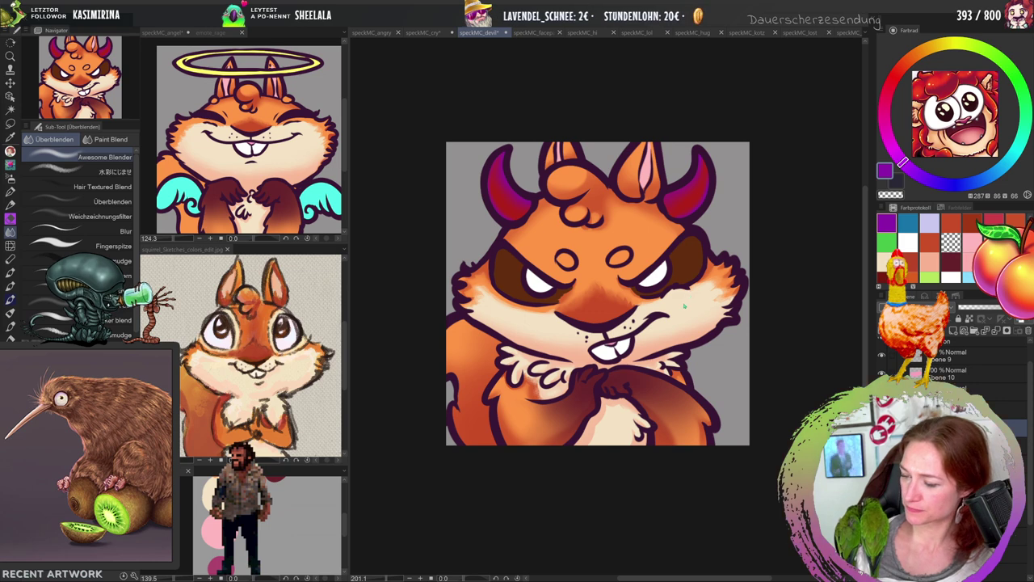
# Fill the two small brow spots above the devil squirrel's eyes in cream sampled from the cheek fur.
pyautogui.press('p')
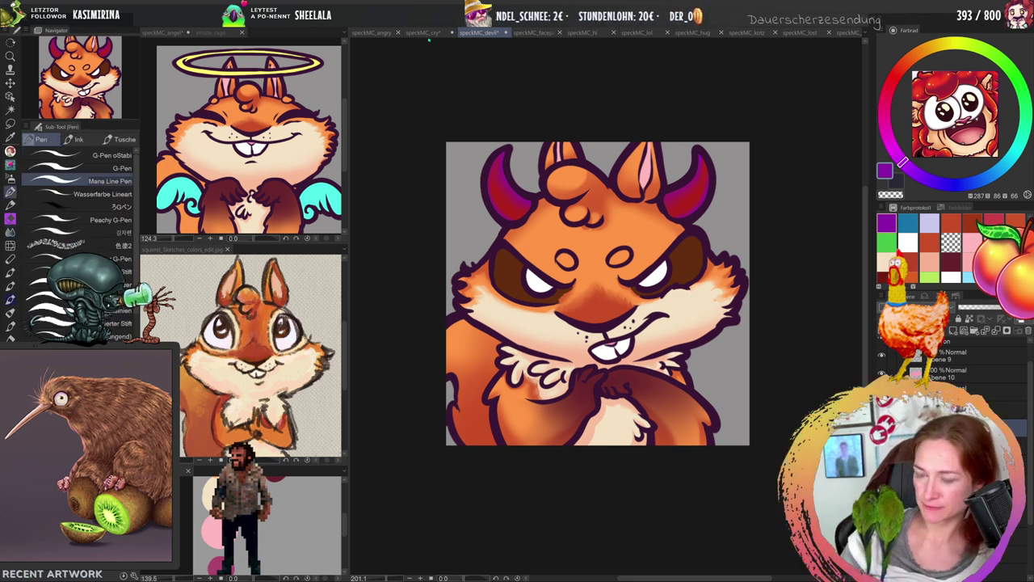
pyautogui.click(684, 297)
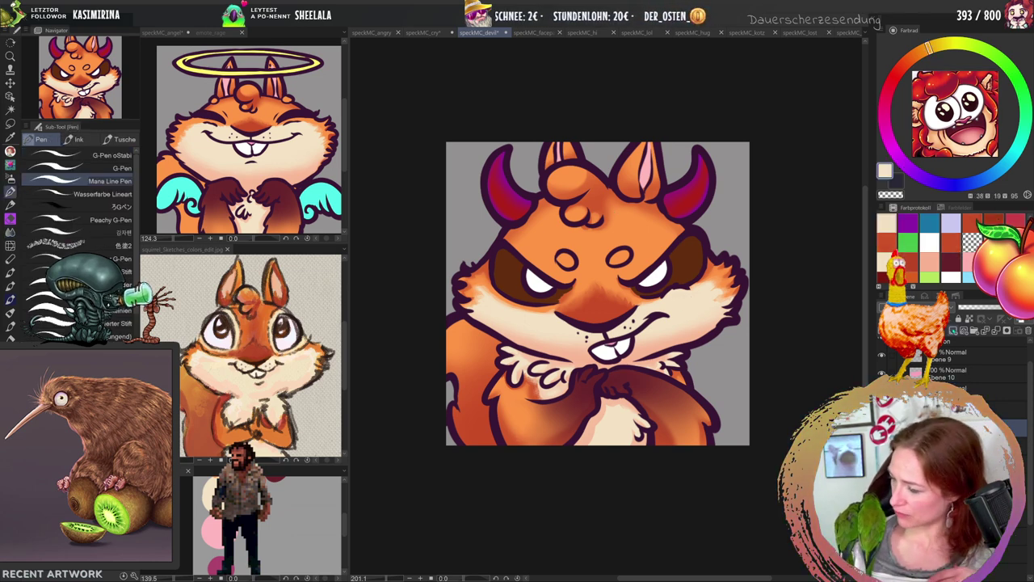
pyautogui.click(619, 255)
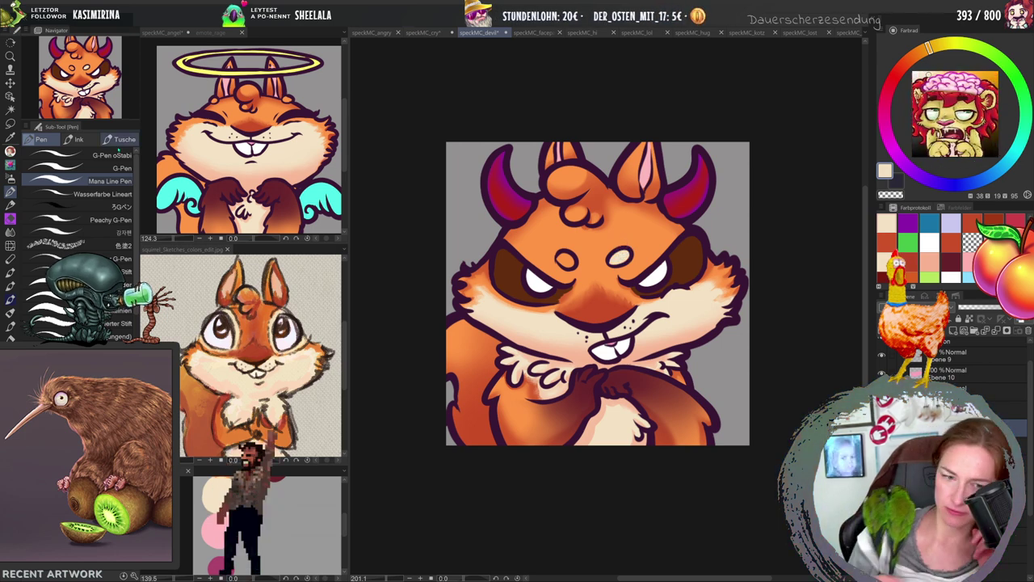
pyautogui.click(111, 155)
pyautogui.moveTo(561, 255); pyautogui.dragTo(569, 264)
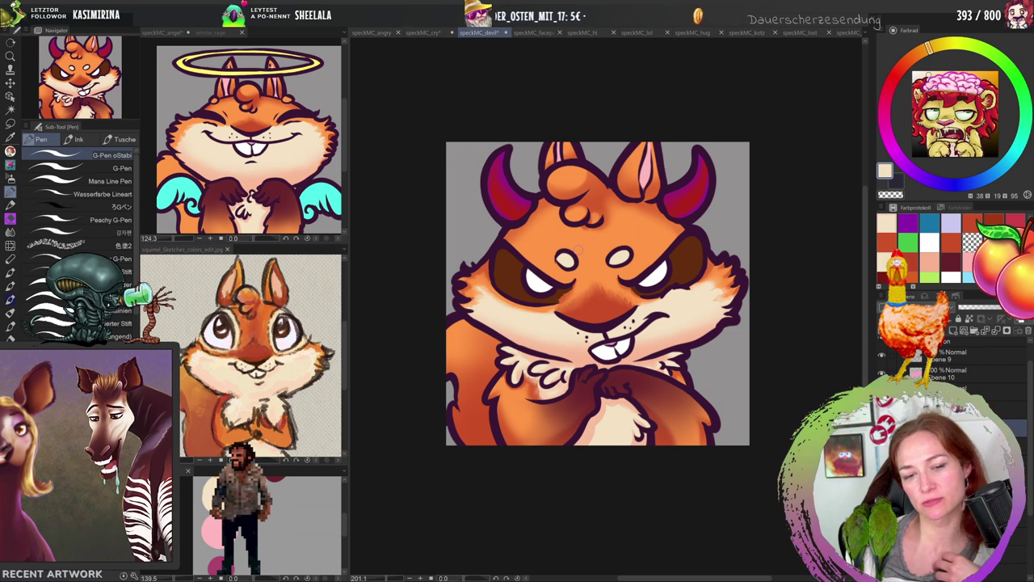
# Try the two brow spots in a dark red sampled from the paws.
pyautogui.keyDown('alt'); pyautogui.click(590, 389); pyautogui.keyUp('alt')
pyautogui.moveTo(568, 257); pyautogui.dragTo(620, 255)
pyautogui.hotkey('ctrl', 'z')
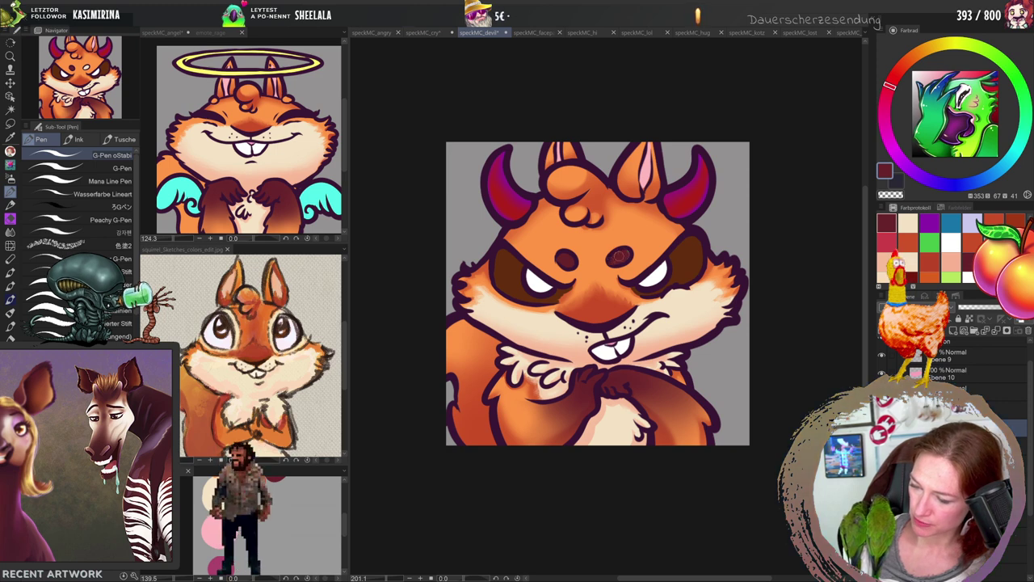
pyautogui.hotkey('ctrl', 'z')
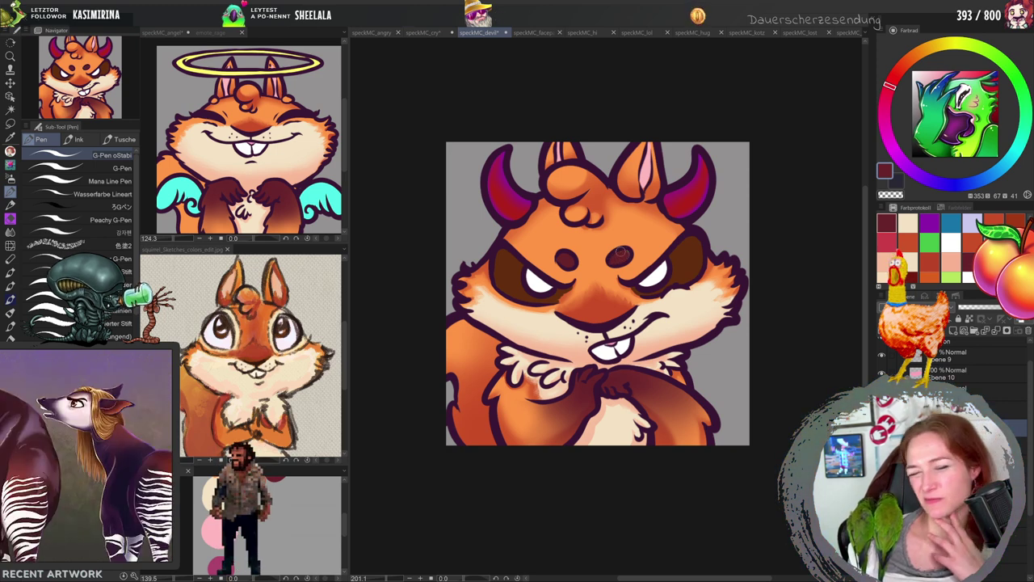
# Recolour both brow spots in a reddish orange sampled from the shaded tail fur.
pyautogui.keyDown('alt'); pyautogui.click(482, 419); pyautogui.keyUp('alt')
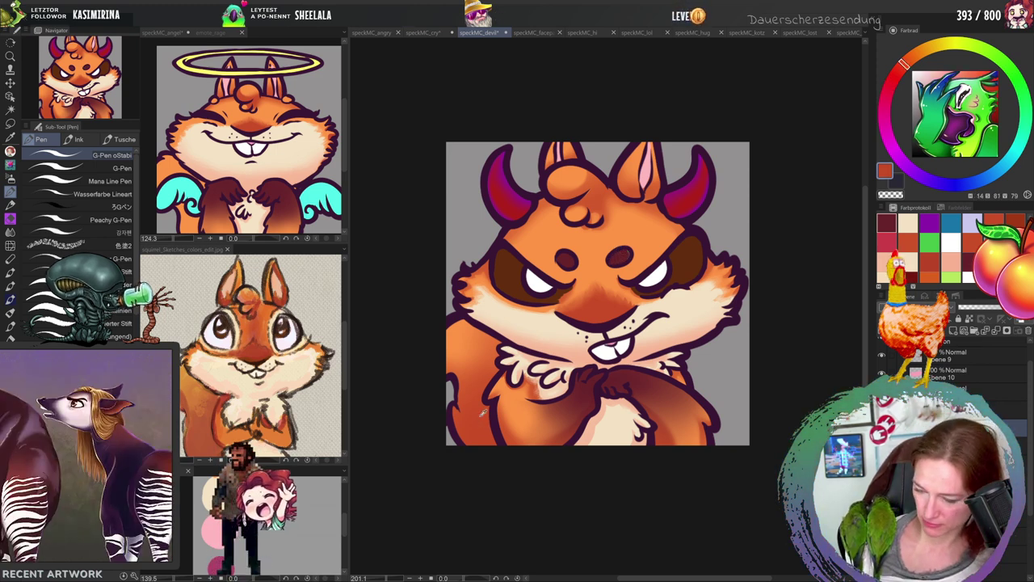
pyautogui.moveTo(561, 257); pyautogui.dragTo(565, 262)
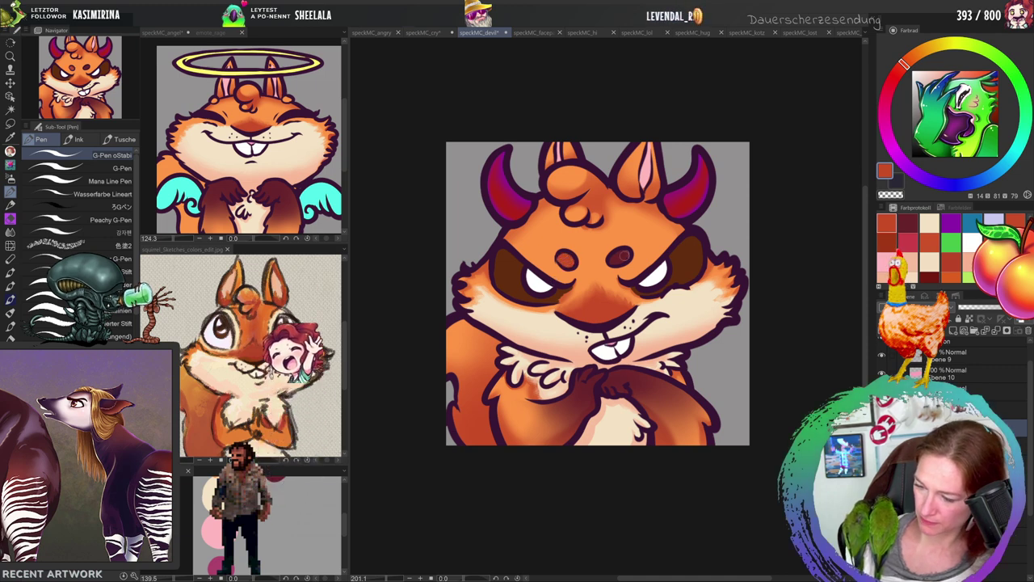
pyautogui.moveTo(617, 257); pyautogui.dragTo(614, 263)
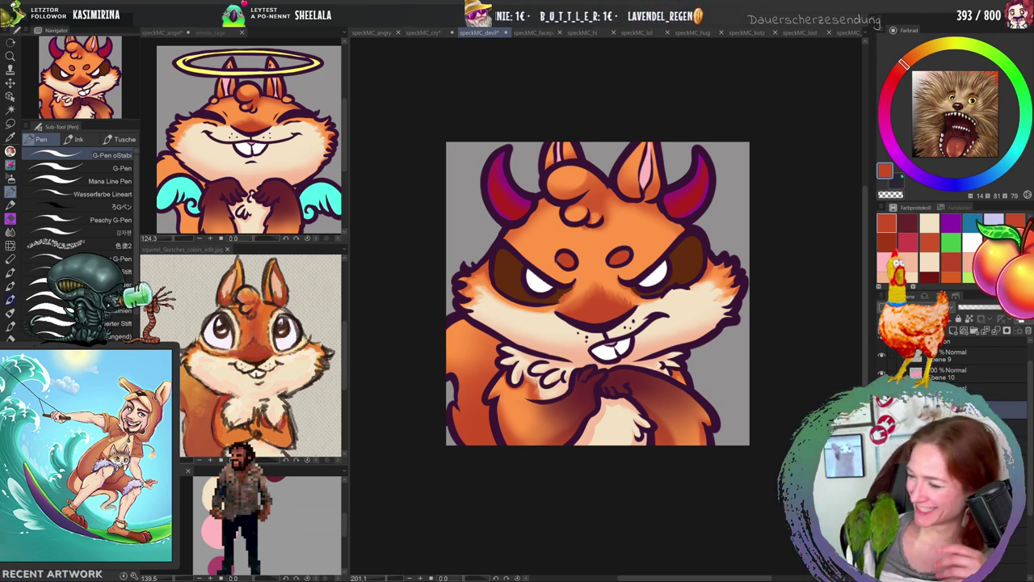
# Choose a bright yellow and paint it around both eye whites, replacing the first full fill so the centres stay white.
pyautogui.click(945, 42)
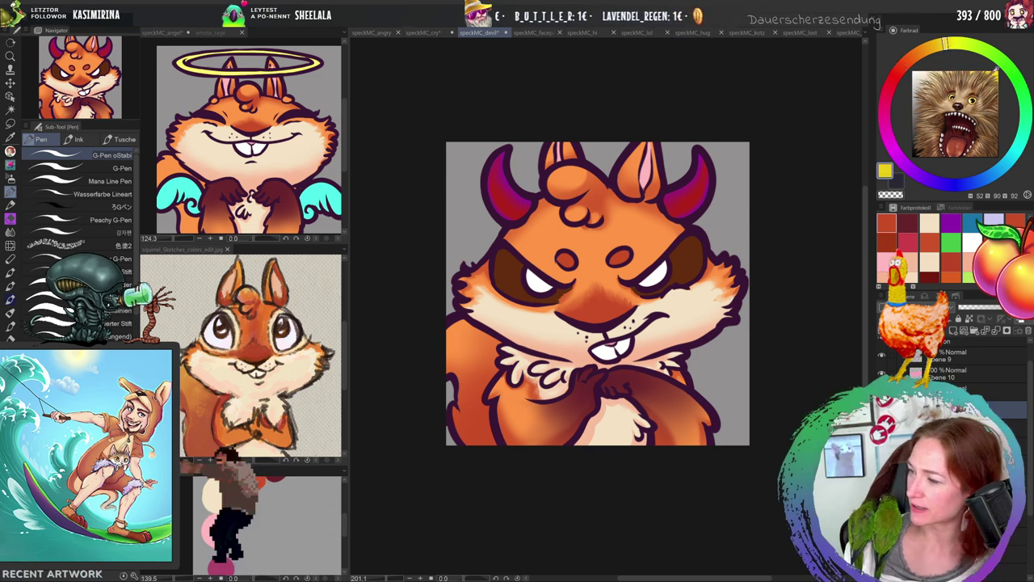
pyautogui.click(986, 69)
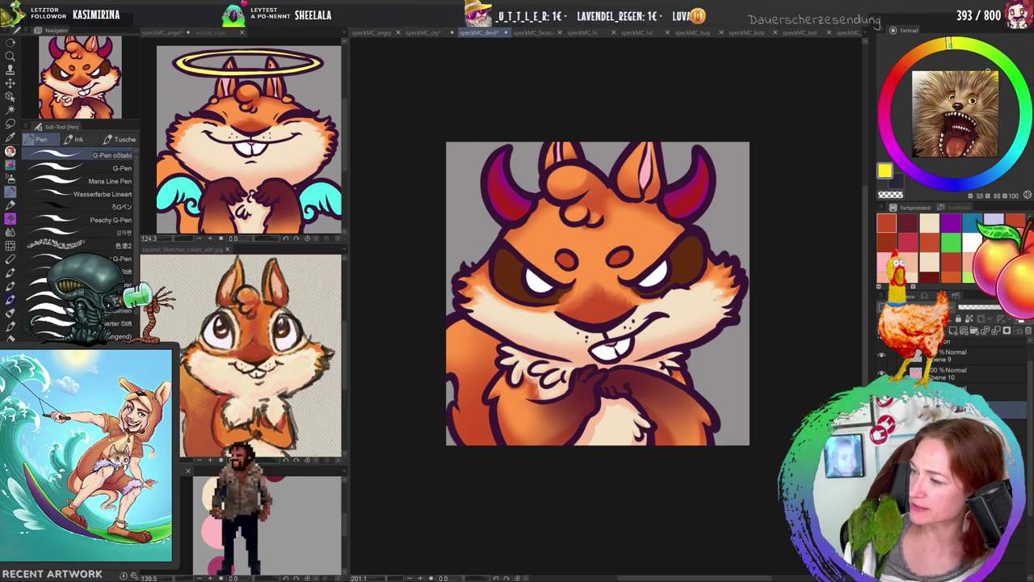
pyautogui.click(978, 67)
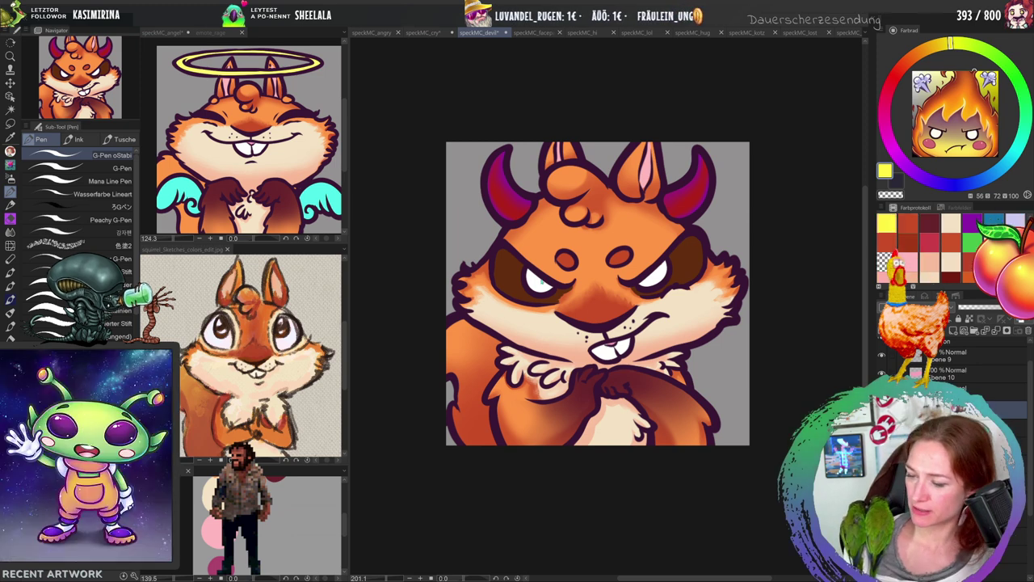
pyautogui.moveTo(529, 277); pyautogui.dragTo(543, 296)
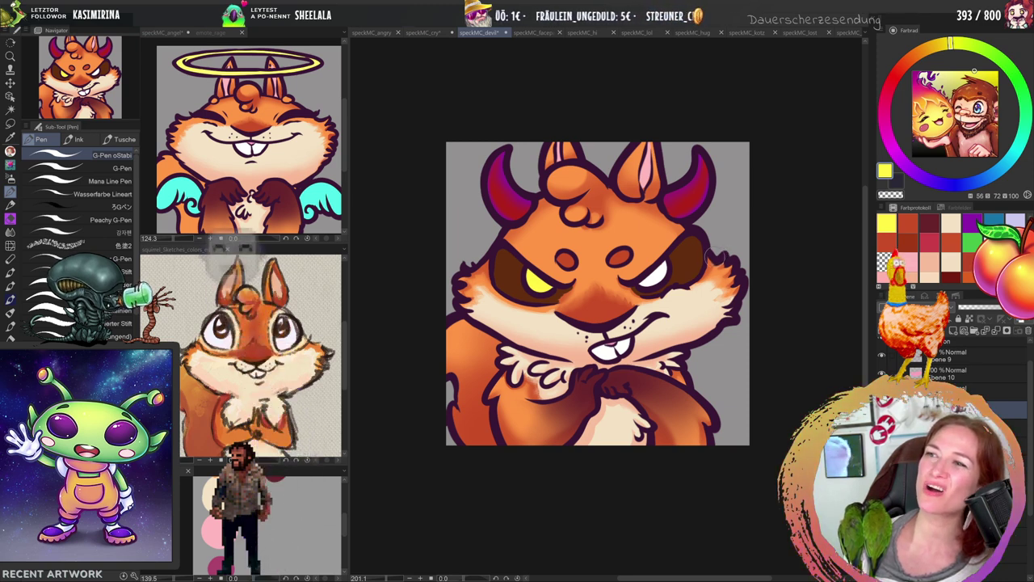
pyautogui.moveTo(664, 266); pyautogui.dragTo(659, 273)
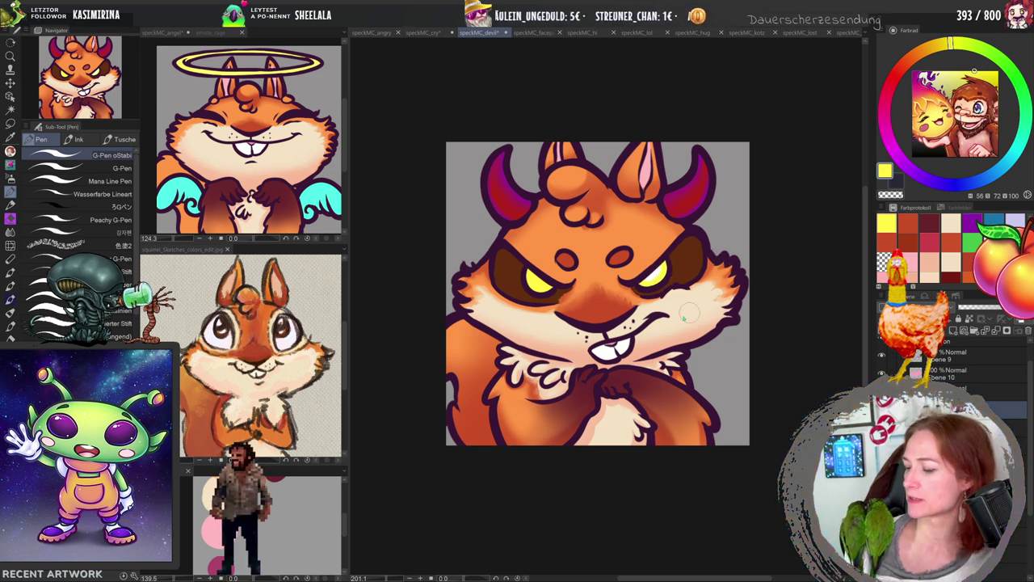
pyautogui.hotkey('ctrl', 'z')
pyautogui.hotkey('ctrl', 'z')
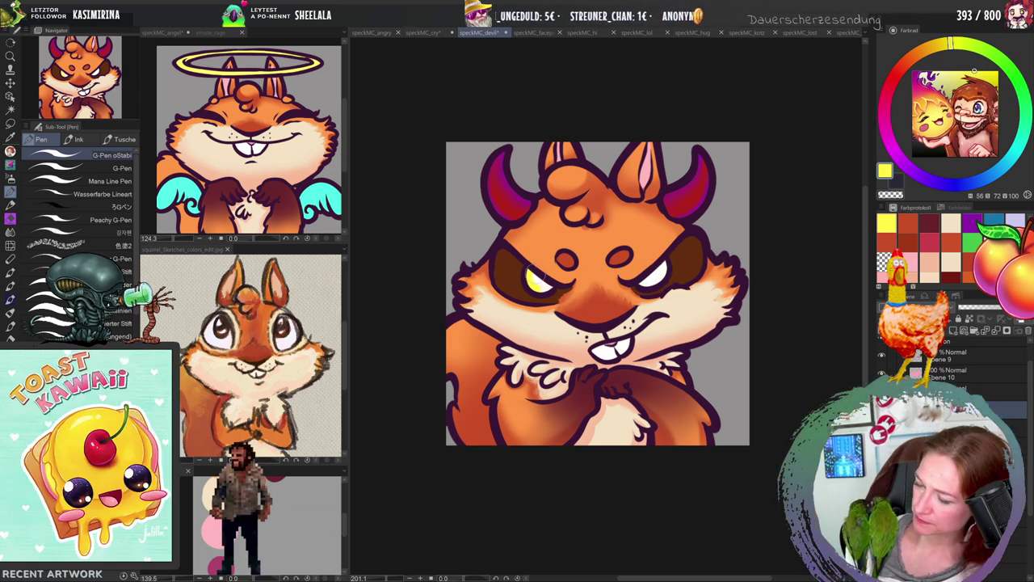
pyautogui.moveTo(525, 279); pyautogui.dragTo(548, 291)
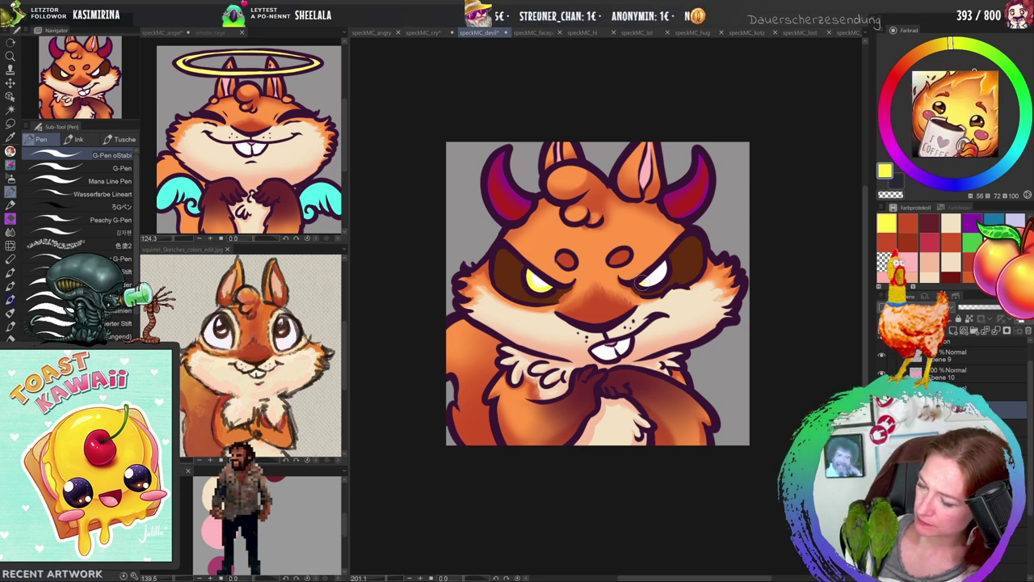
pyautogui.moveTo(642, 283); pyautogui.dragTo(661, 279)
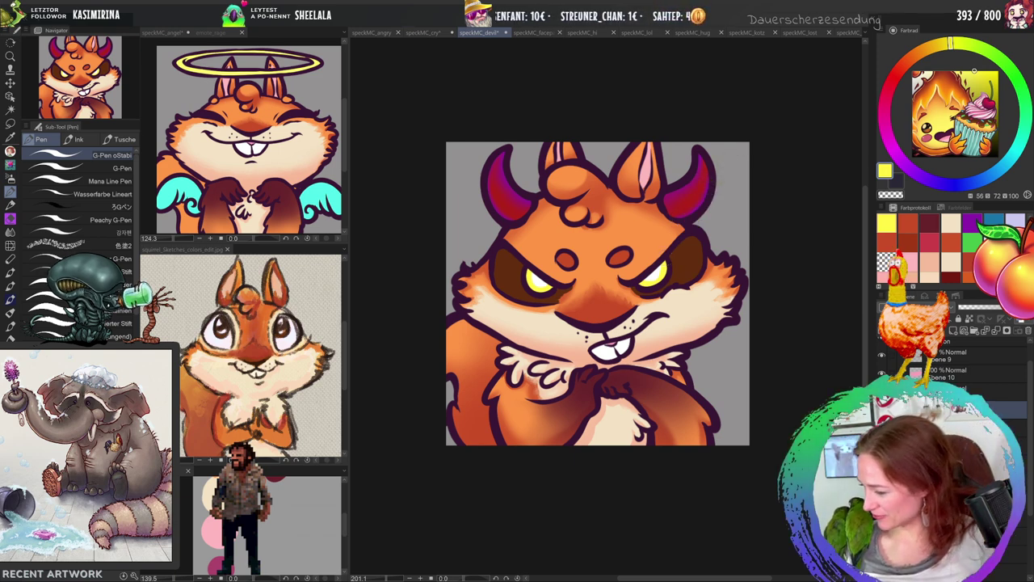
# On layer Ebene 9, darken the brown eye patches with the Sanft härter airbrush in a dark red-brown sampled from the paws.
pyautogui.click(969, 355)
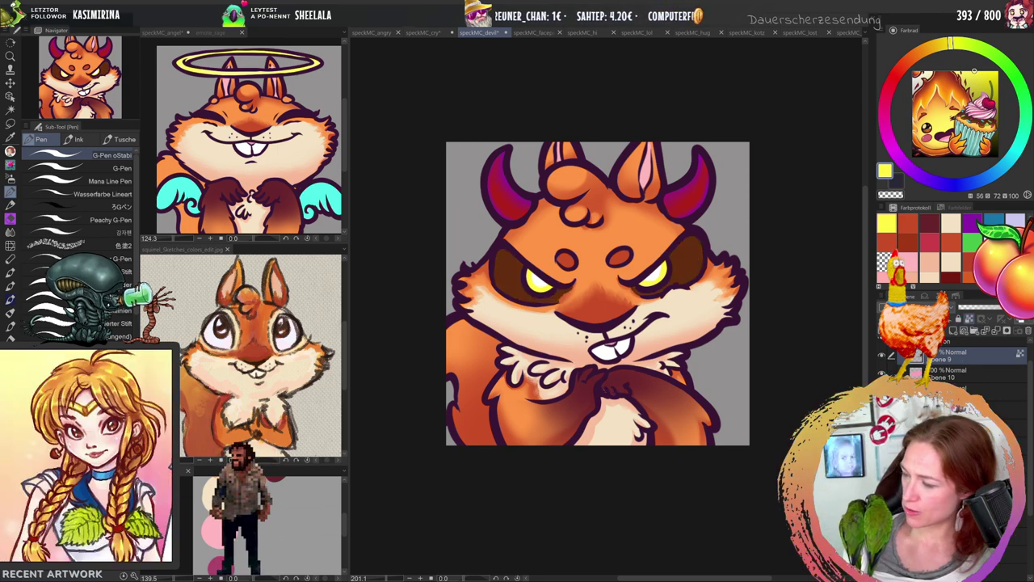
pyautogui.keyDown('alt'); pyautogui.click(617, 375); pyautogui.keyUp('alt')
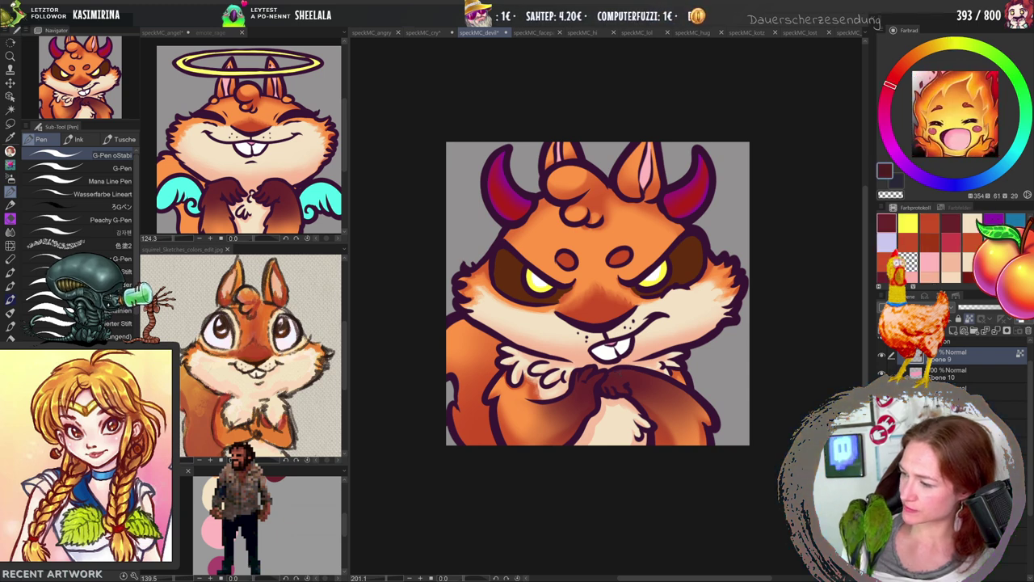
pyautogui.press('b')
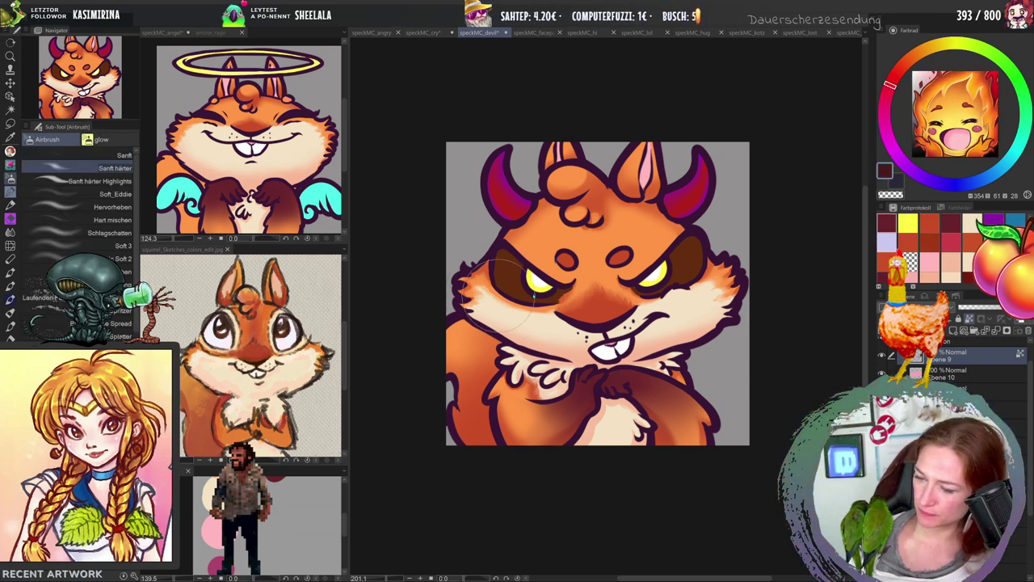
pyautogui.moveTo(517, 279); pyautogui.dragTo(504, 230)
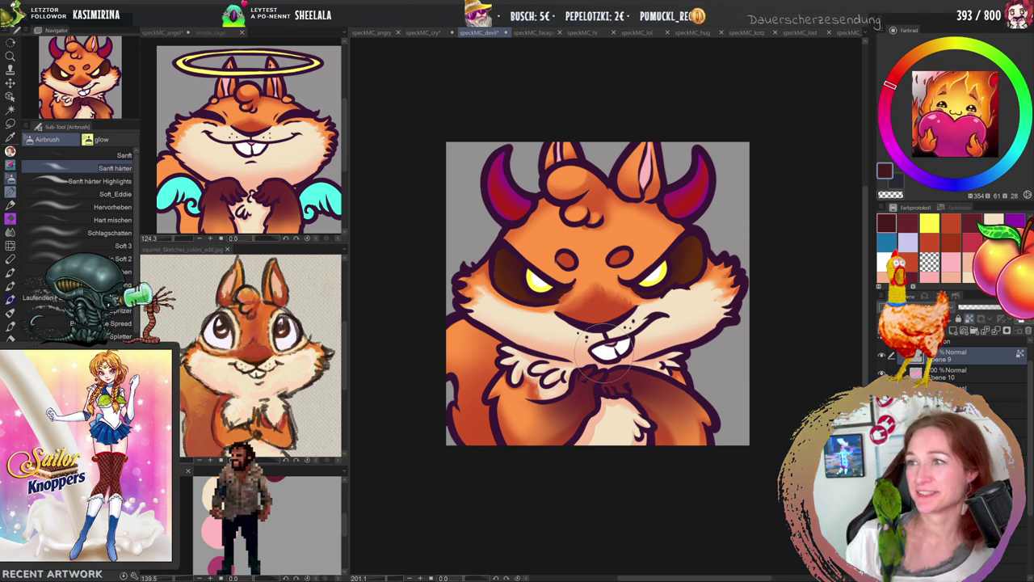
# Tint the yellow of both devil squirrel eyes lime green with the Sanft härter airbrush.
pyautogui.press('/')
pyautogui.moveTo(567, 384)
pyautogui.mouseDown()
pyautogui.moveTo(541, 442)
pyautogui.moveTo(614, 407)
pyautogui.mouseUp()
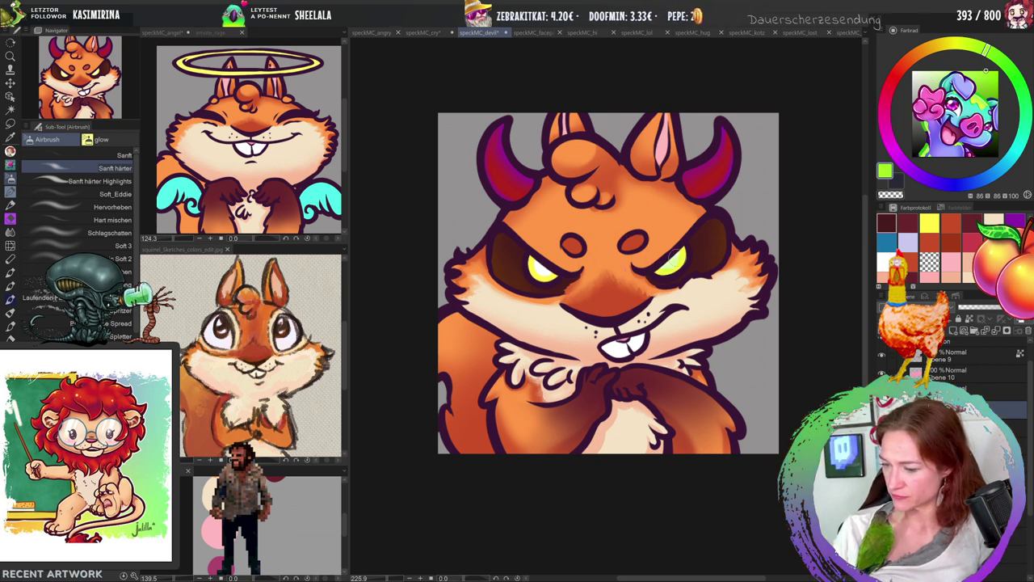
pyautogui.moveTo(668, 273); pyautogui.dragTo(680, 260)
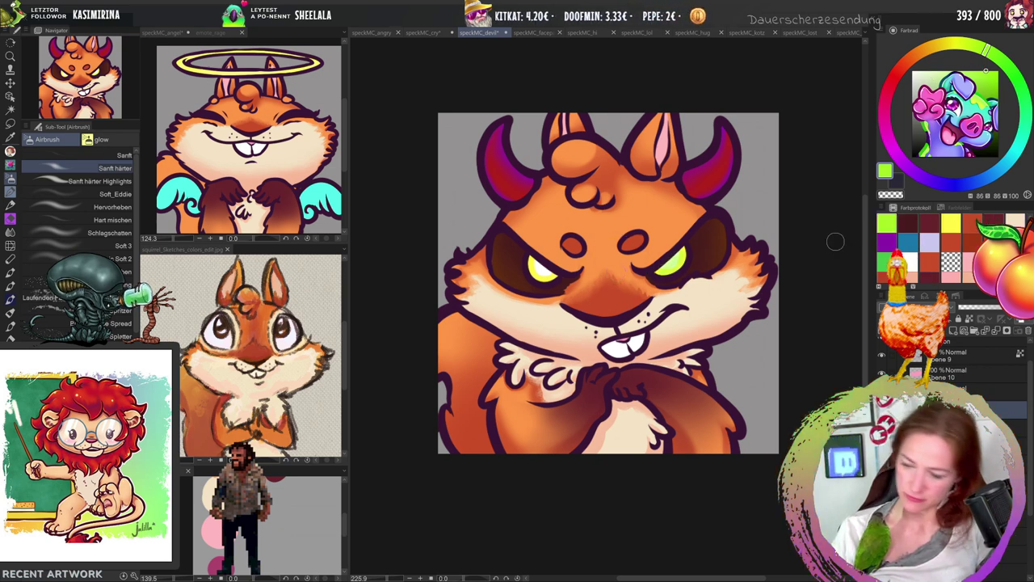
pyautogui.moveTo(544, 265)
pyautogui.mouseDown()
pyautogui.moveTo(548, 282)
pyautogui.moveTo(540, 275)
pyautogui.mouseUp()
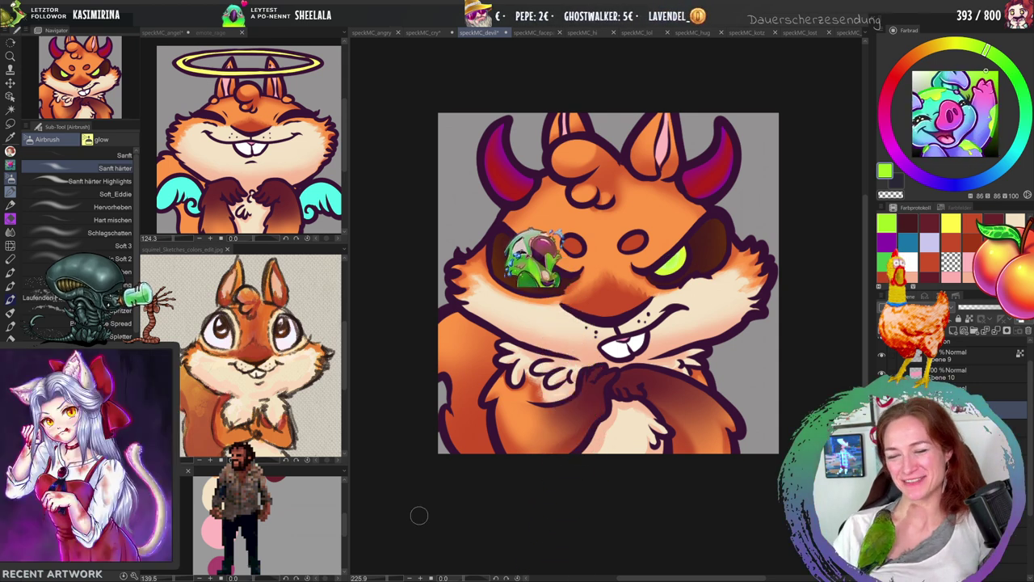
pyautogui.press('/')
pyautogui.moveTo(651, 272); pyautogui.dragTo(650, 334)
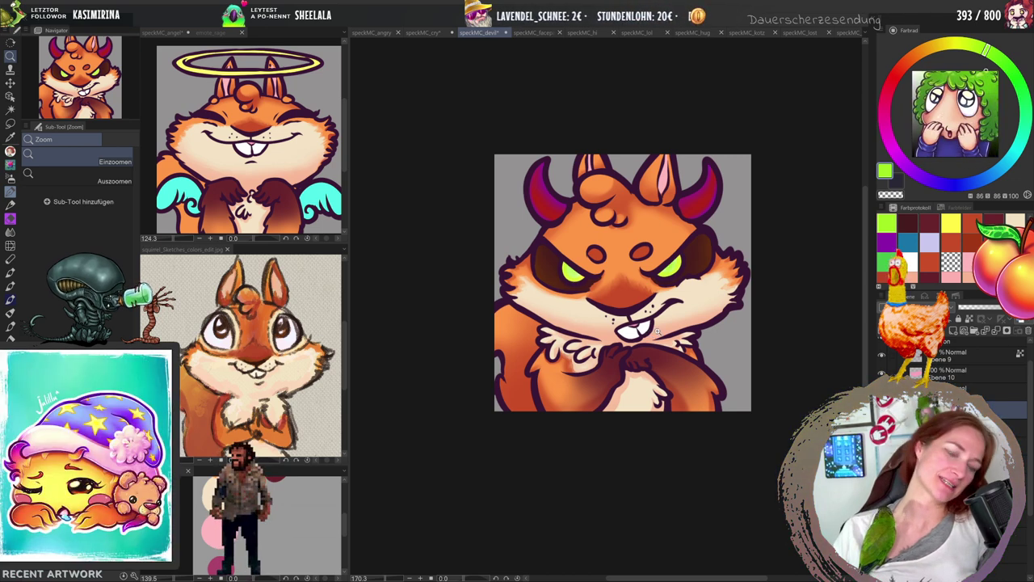
pyautogui.moveTo(657, 331); pyautogui.dragTo(738, 277)
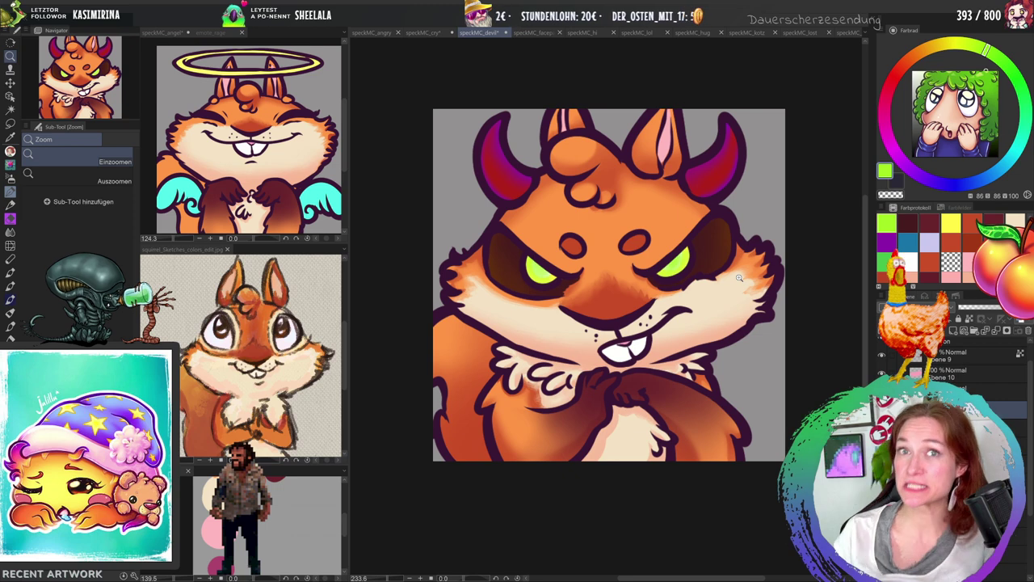
pyautogui.moveTo(530, 235)
pyautogui.mouseDown()
pyautogui.moveTo(549, 242)
pyautogui.moveTo(533, 246)
pyautogui.mouseUp()
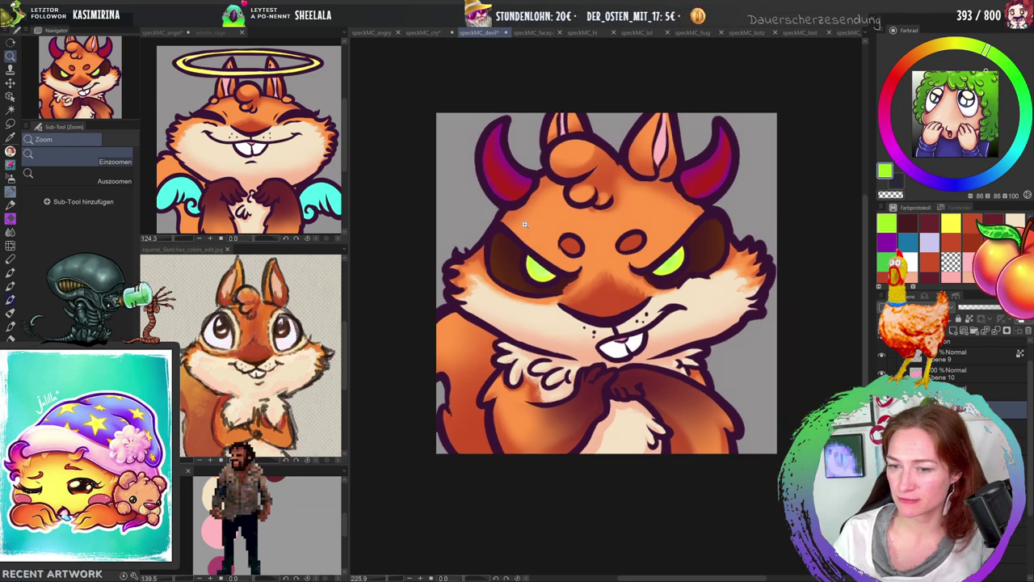
# On layer Ebene 9, add bright yellow beside the eyes with the Sanft härter airbrush and blend it with Awesome Blender.
pyautogui.press('b')
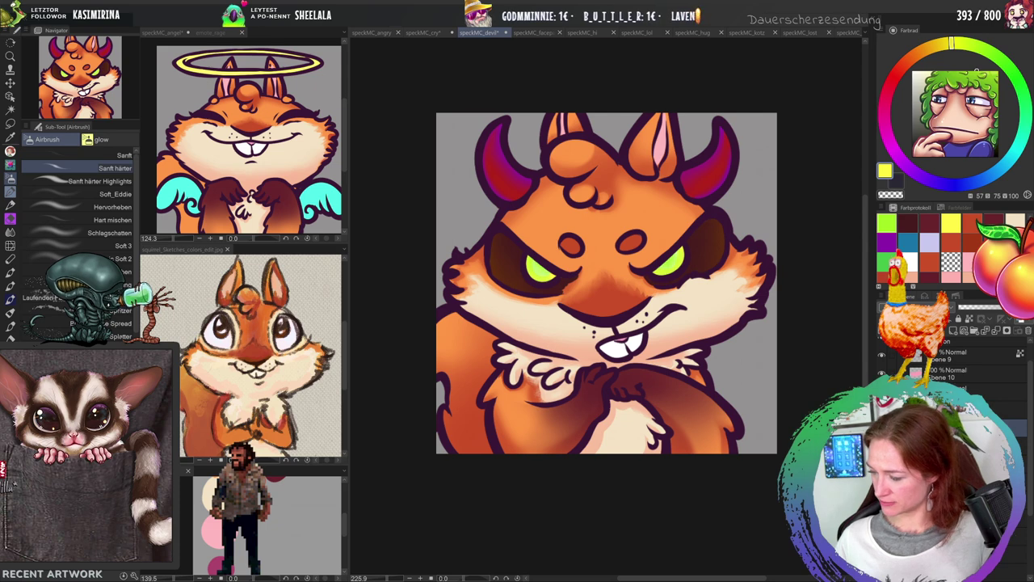
pyautogui.click(982, 355)
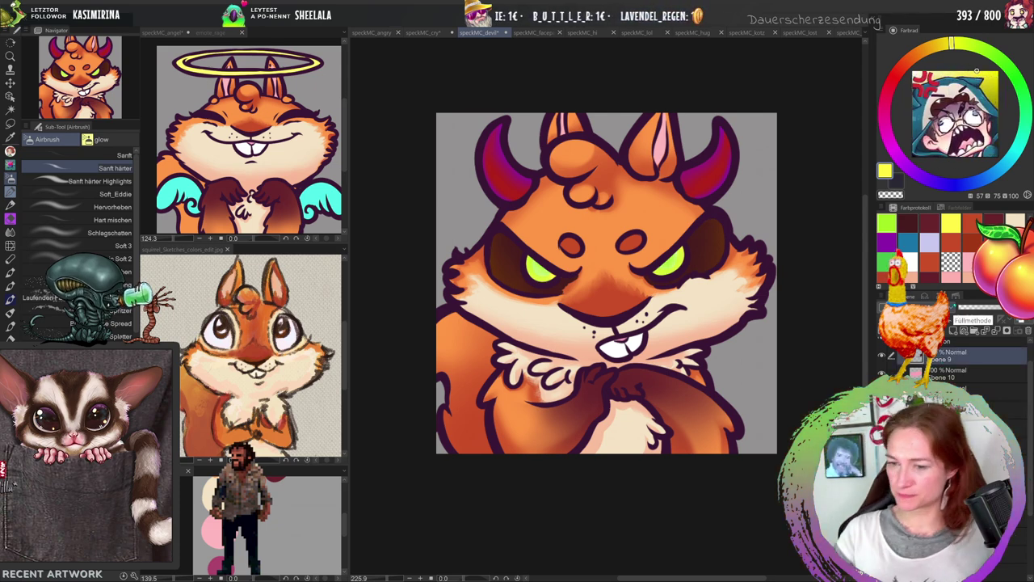
pyautogui.press('j')
pyautogui.moveTo(565, 279)
pyautogui.mouseDown()
pyautogui.moveTo(563, 288)
pyautogui.moveTo(572, 278)
pyautogui.mouseUp()
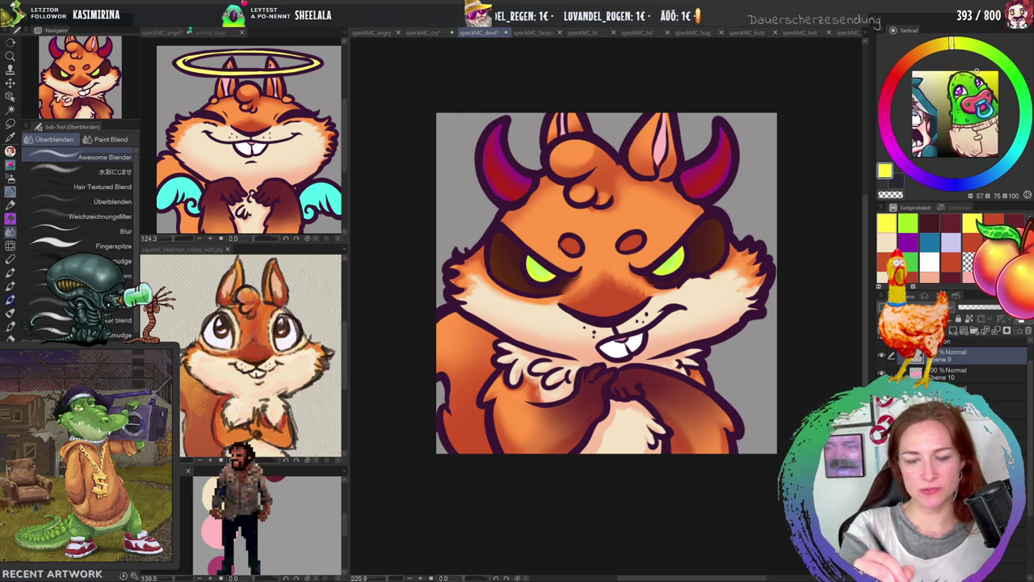
# Draw bright purple rim light with the G-Pen oStabi along the devil squirrel's forehead edge, hair tuft, cheek and tail.
pyautogui.click(431, 33)
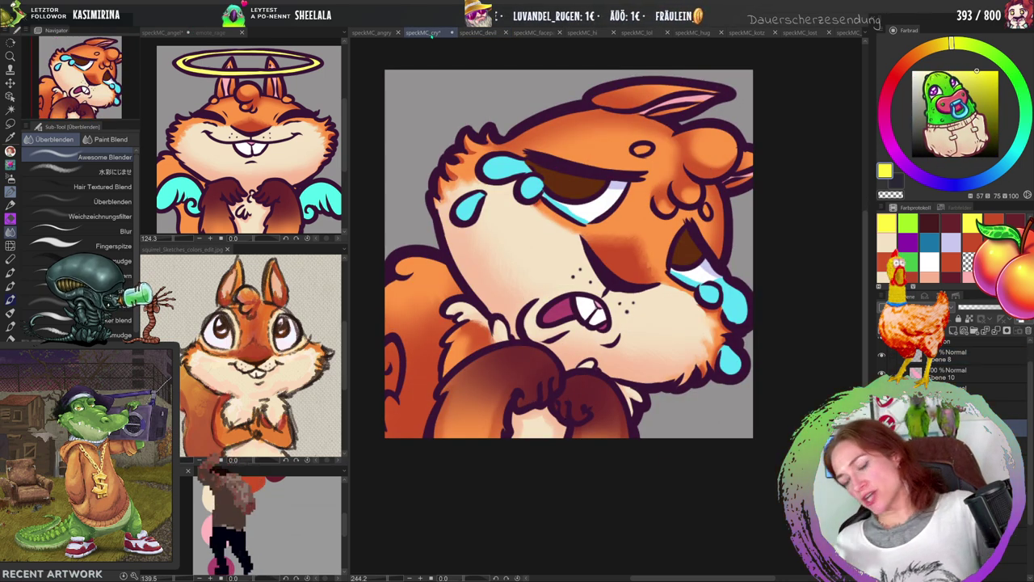
pyautogui.click(479, 32)
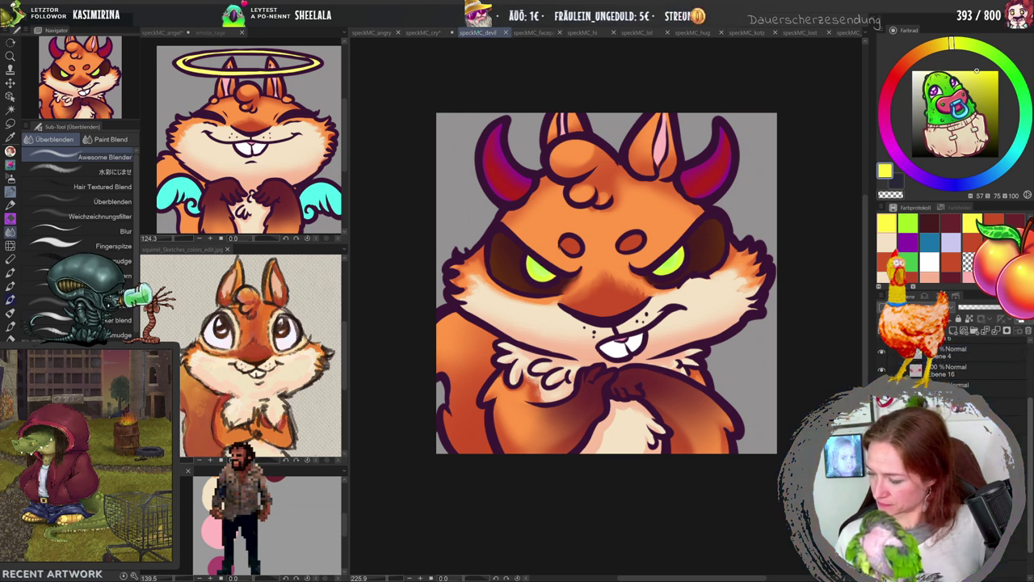
pyautogui.scroll(3, 953, 363)
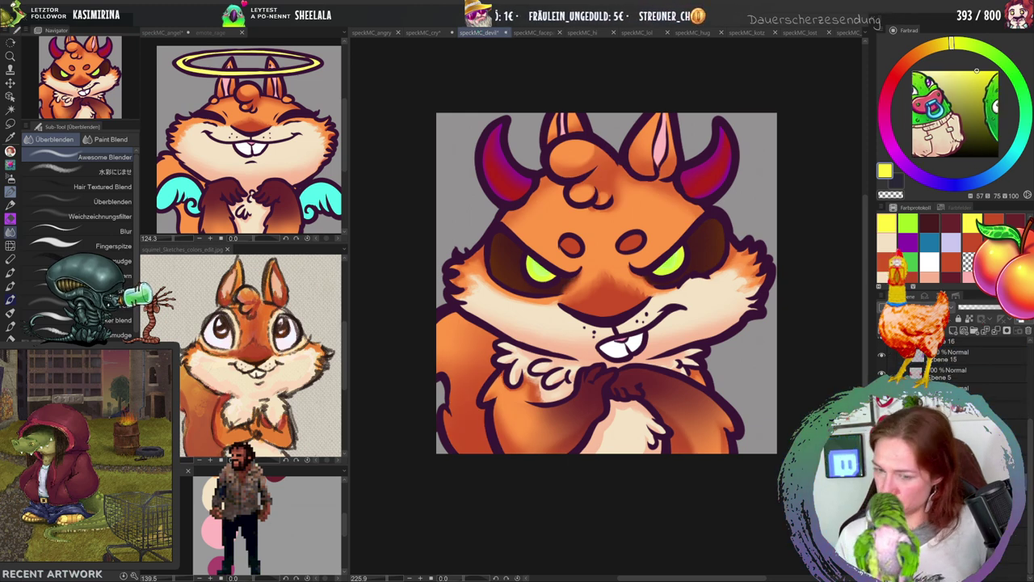
pyautogui.press('p')
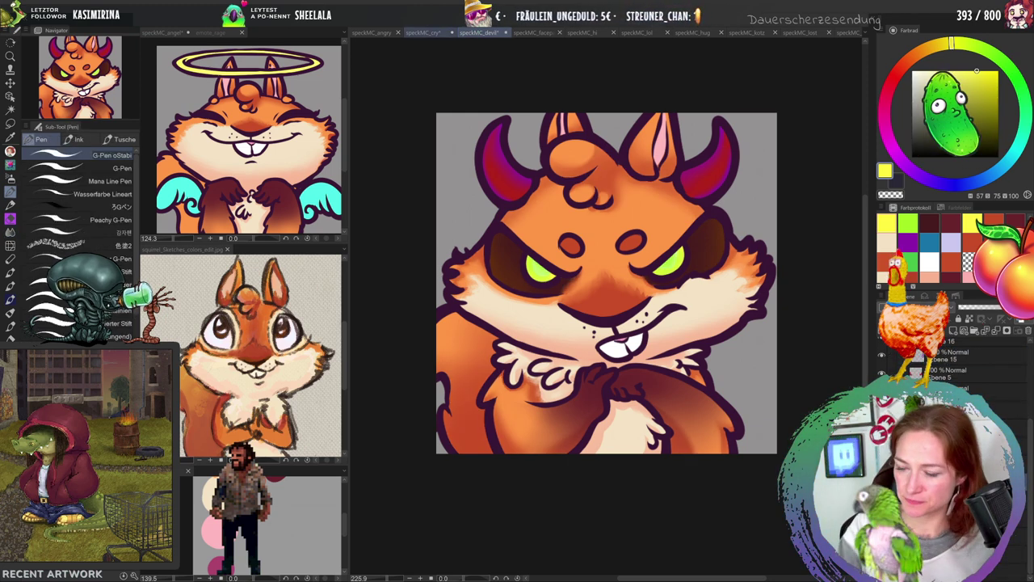
pyautogui.click(909, 241)
pyautogui.click(505, 211)
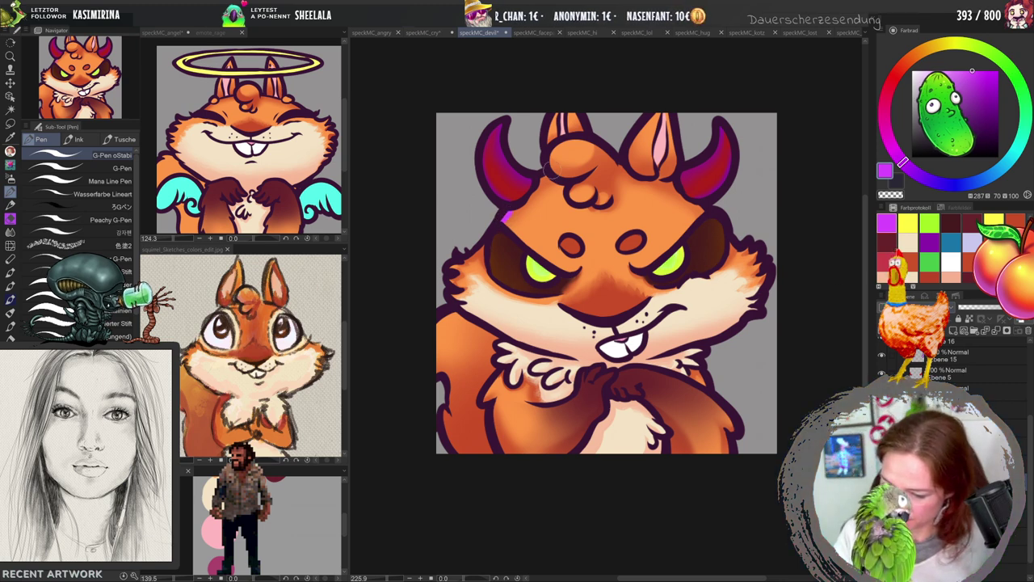
pyautogui.moveTo(594, 147)
pyautogui.mouseDown()
pyautogui.moveTo(550, 160)
pyautogui.moveTo(573, 176)
pyautogui.moveTo(630, 148)
pyautogui.moveTo(591, 195)
pyautogui.mouseUp()
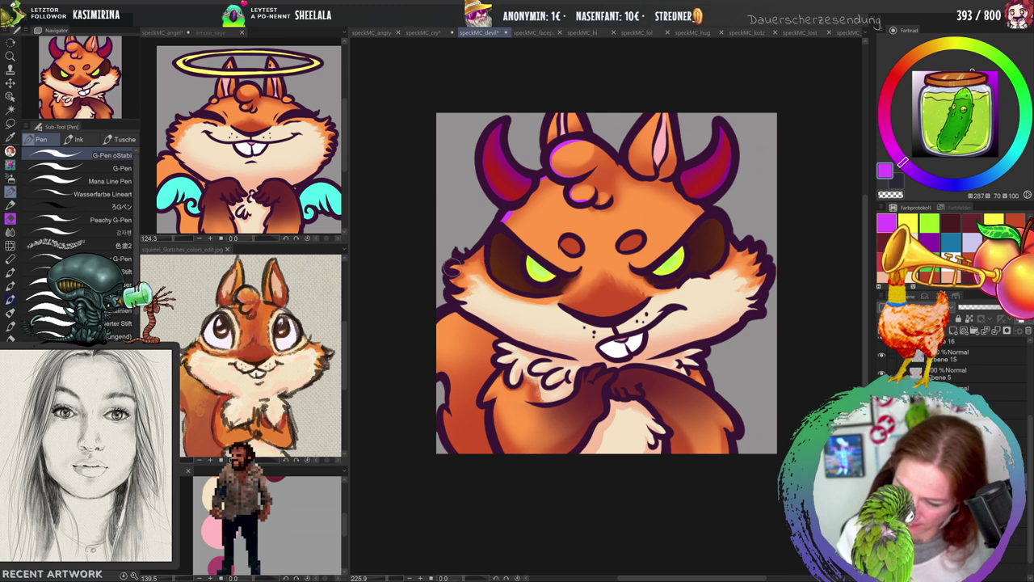
pyautogui.moveTo(450, 267); pyautogui.dragTo(476, 254)
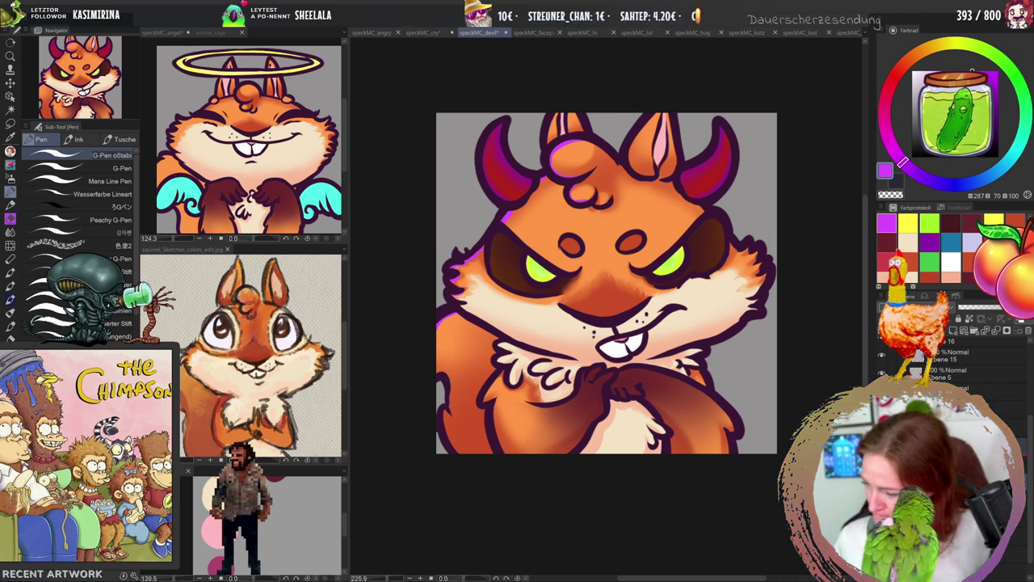
# Move the rim-light layer to the top of the Coloration folder and add purple rims to the eye patches, chest fur, arms and brow spots.
pyautogui.scroll(-2, 968, 348)
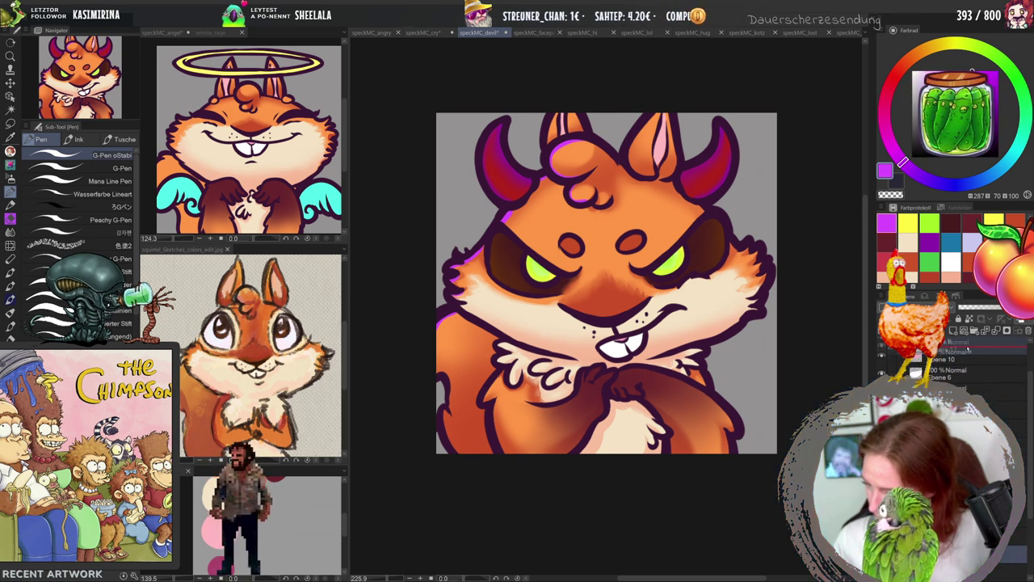
pyautogui.moveTo(968, 349); pyautogui.dragTo(970, 386)
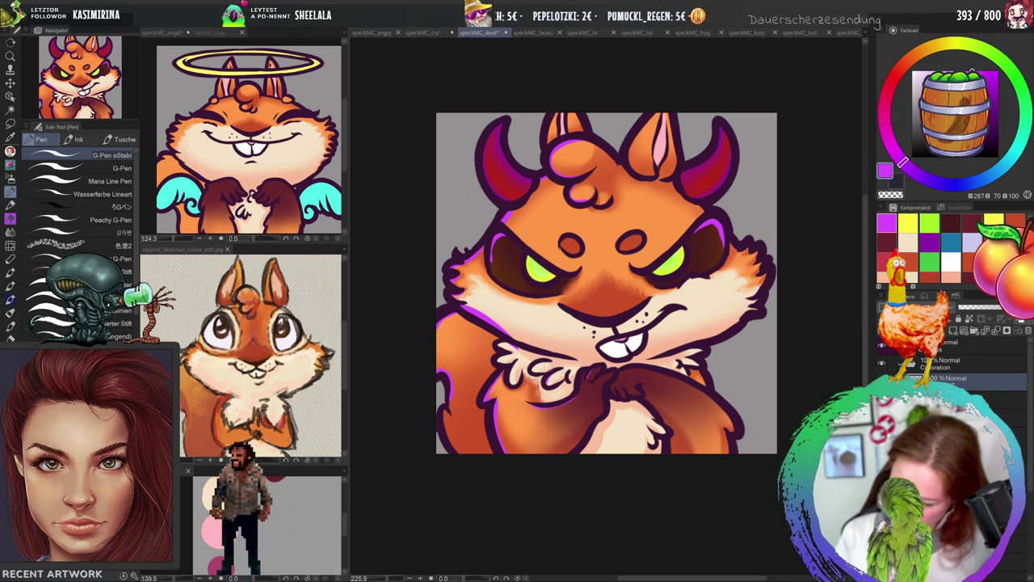
pyautogui.moveTo(532, 371)
pyautogui.mouseDown()
pyautogui.moveTo(550, 361)
pyautogui.moveTo(493, 366)
pyautogui.mouseUp()
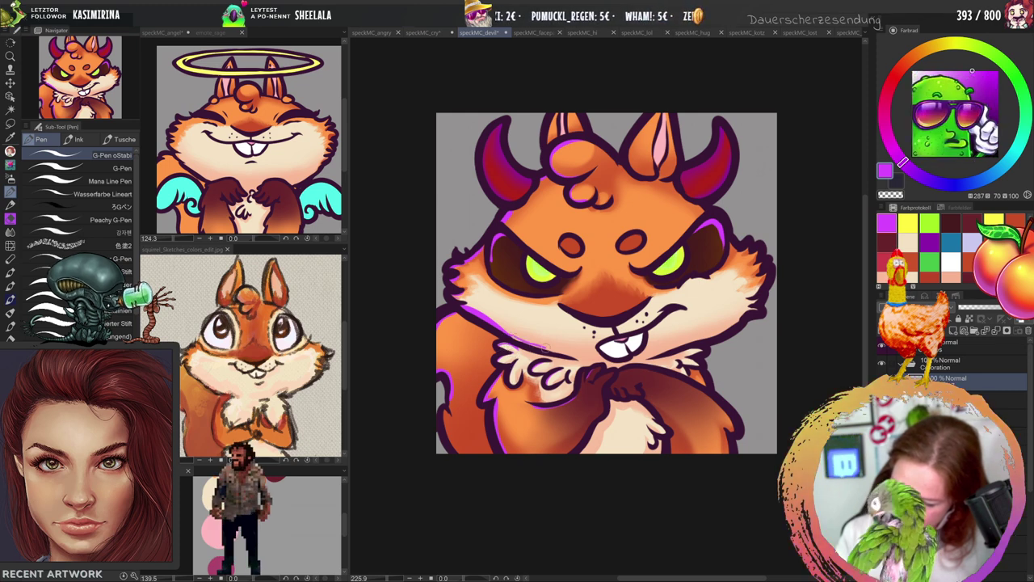
pyautogui.moveTo(559, 356)
pyautogui.mouseDown()
pyautogui.moveTo(506, 335)
pyautogui.moveTo(527, 354)
pyautogui.mouseUp()
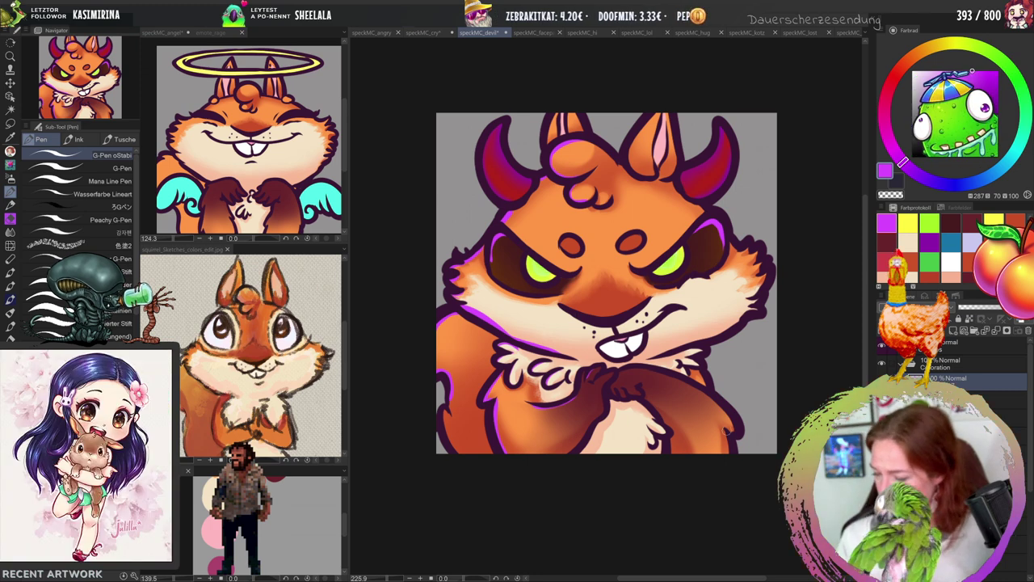
pyautogui.moveTo(734, 425)
pyautogui.mouseDown()
pyautogui.moveTo(680, 380)
pyautogui.moveTo(622, 363)
pyautogui.mouseUp()
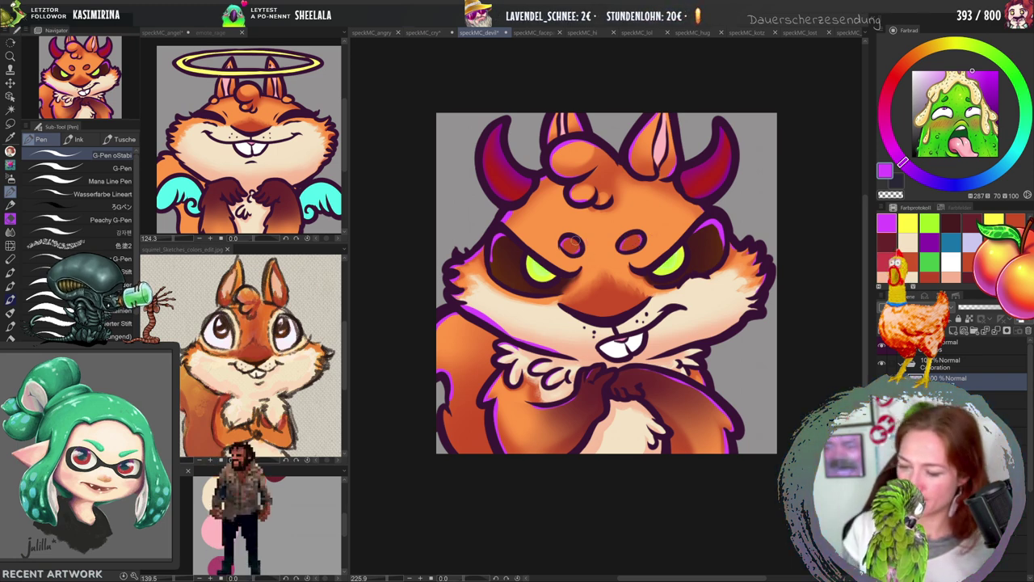
# Soften the purple rim light with Awesome Blender, adding G-Pen rim strokes under the far cheek and on the nose.
pyautogui.press('j')
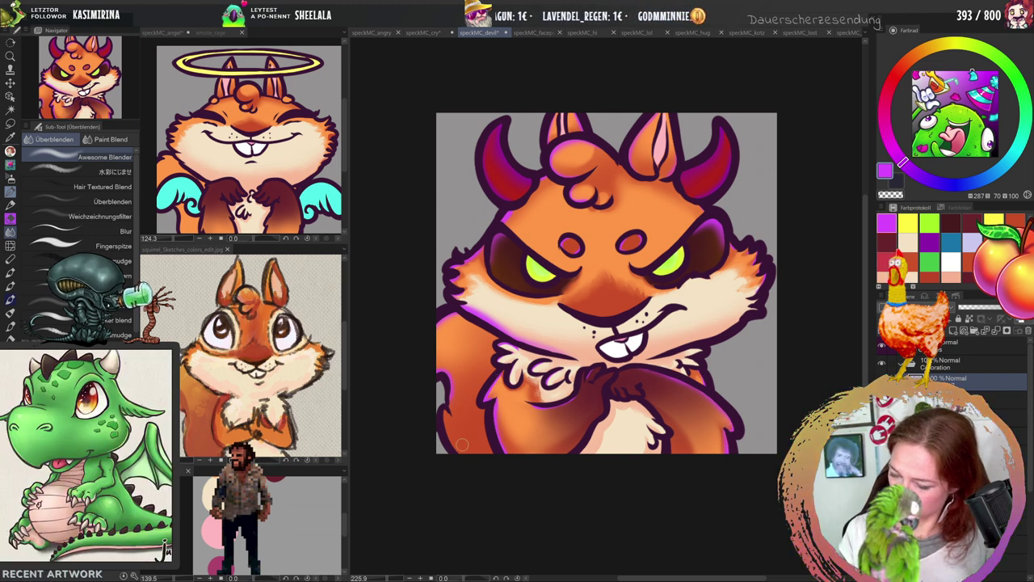
pyautogui.press('p')
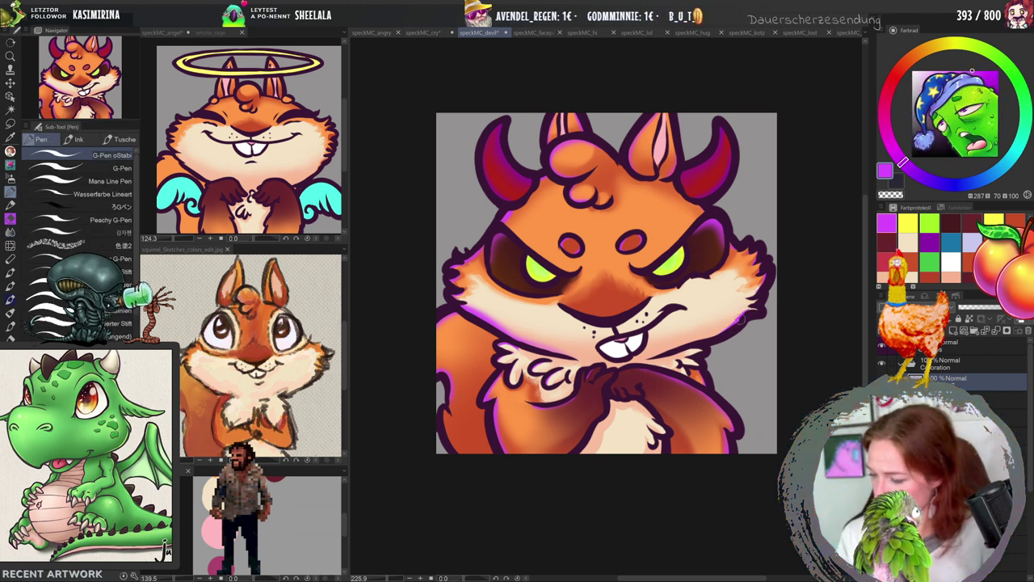
pyautogui.moveTo(742, 315); pyautogui.dragTo(675, 350)
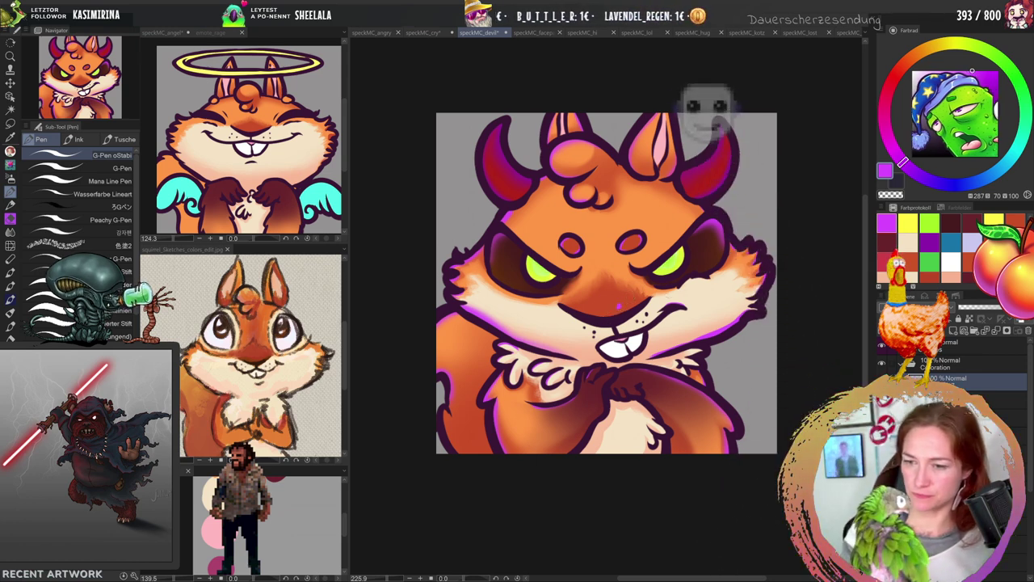
pyautogui.press('j')
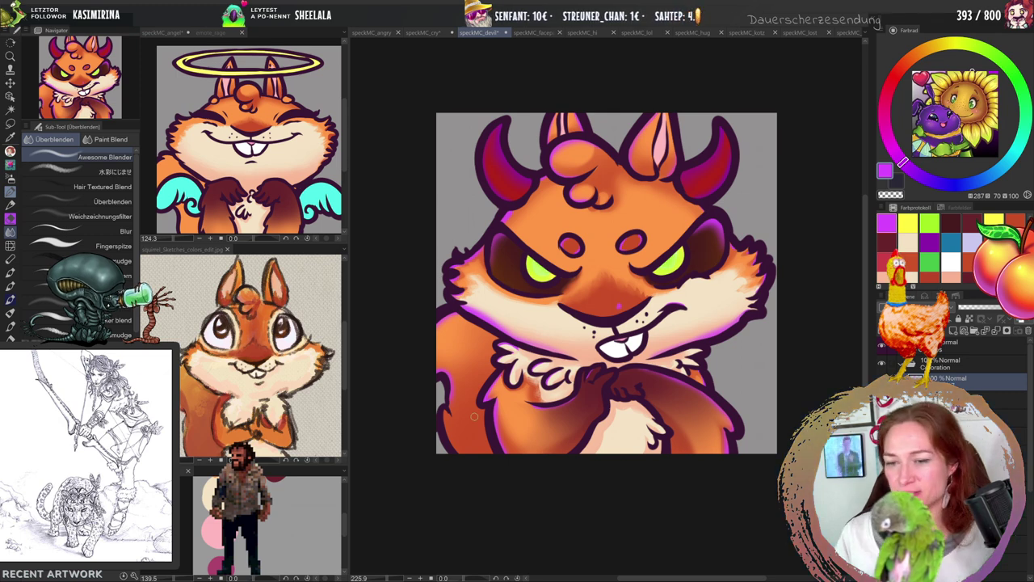
# Bring the speckMC_angel document into the main canvas window and enlarge its view.
pyautogui.click(868, 33)
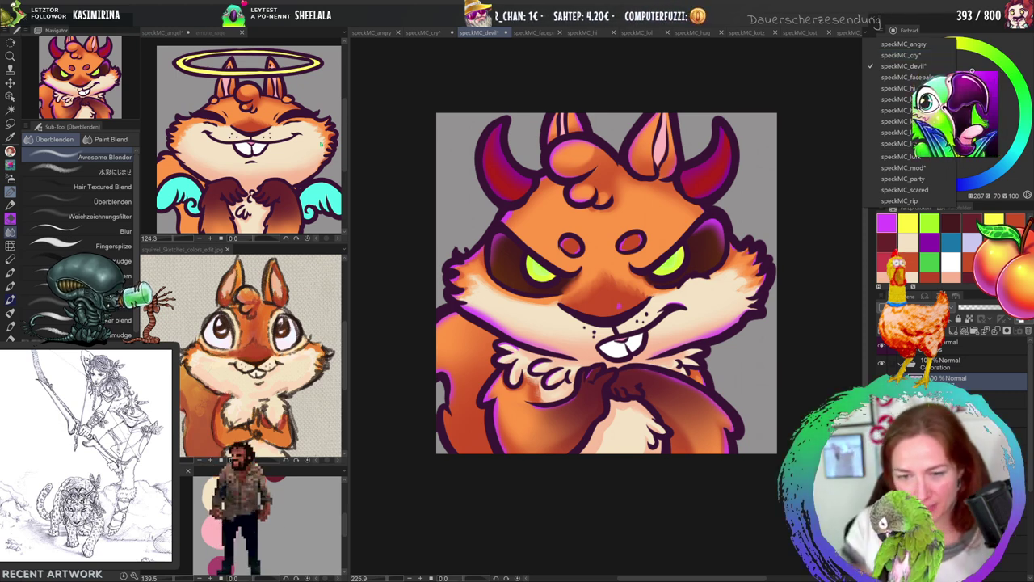
pyautogui.press('Escape')
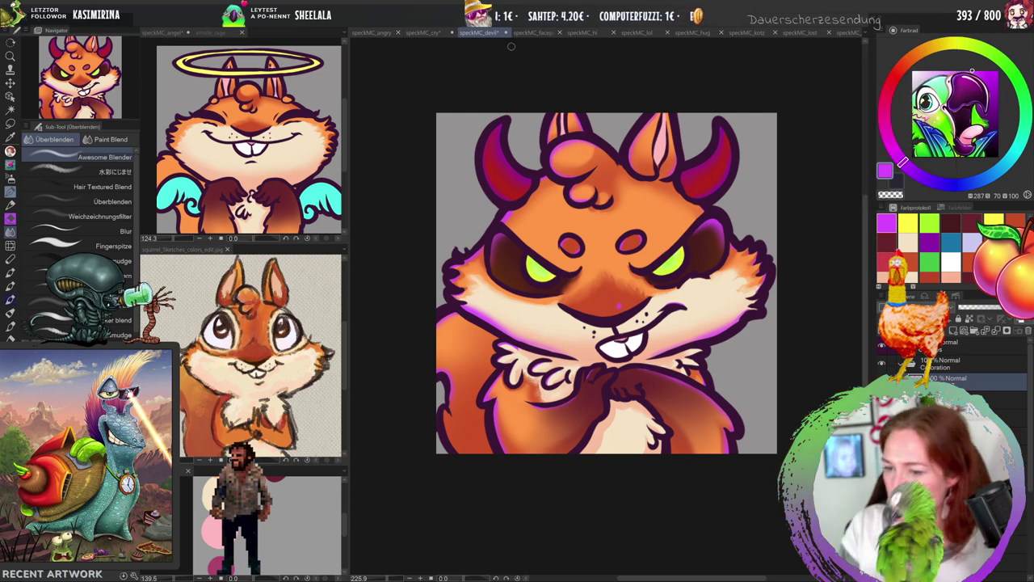
pyautogui.moveTo(186, 38); pyautogui.dragTo(462, 34)
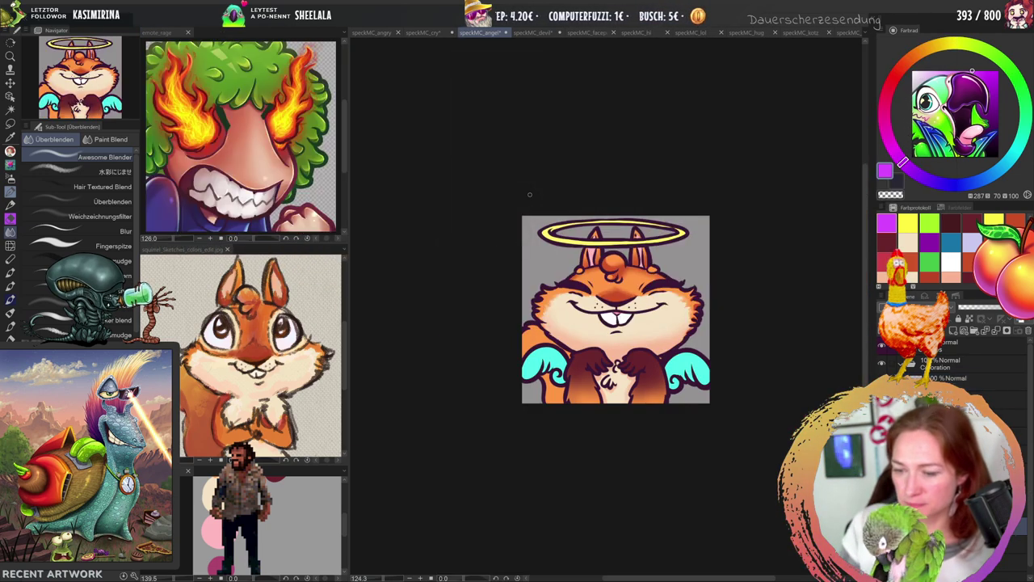
pyautogui.hotkey('ctrl', 'space')
pyautogui.moveTo(638, 314); pyautogui.dragTo(642, 316)
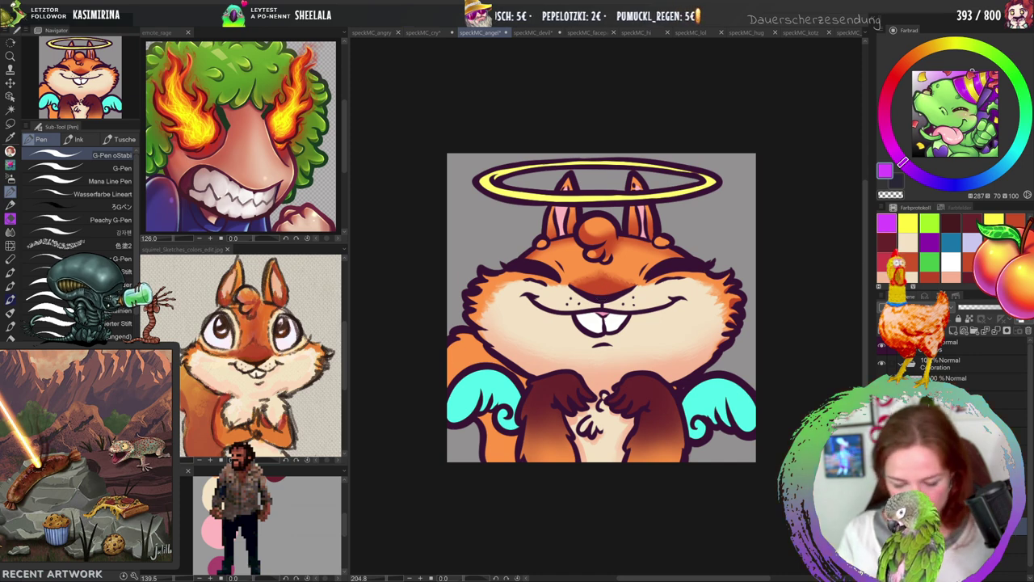
# Lasso the angel squirrel's tail and shade it with the Sanft härter airbrush in a reddish orange sampled from the fur, then deselect.
pyautogui.keyDown('alt'); pyautogui.click(700, 269); pyautogui.keyUp('alt')
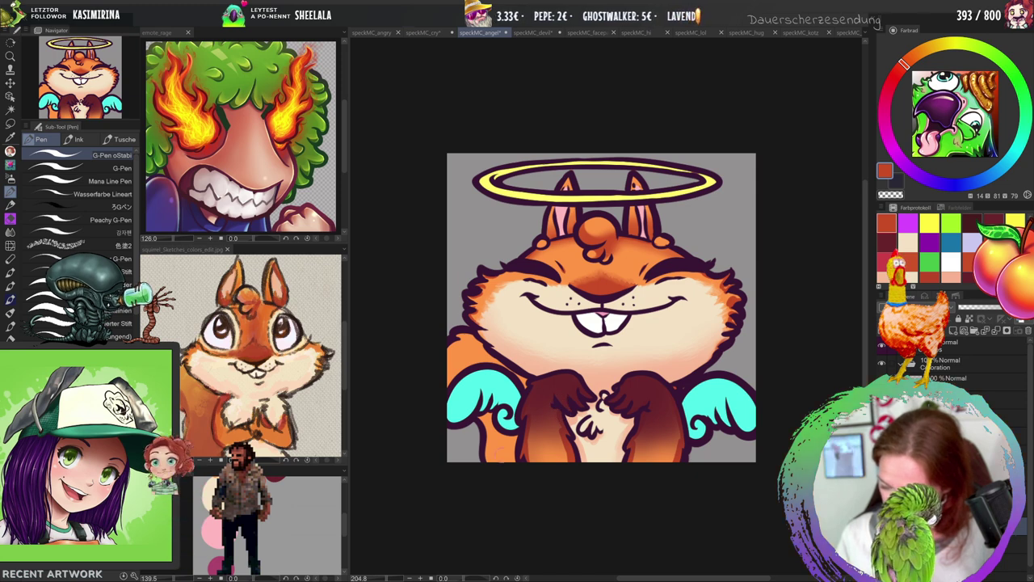
pyautogui.press('m')
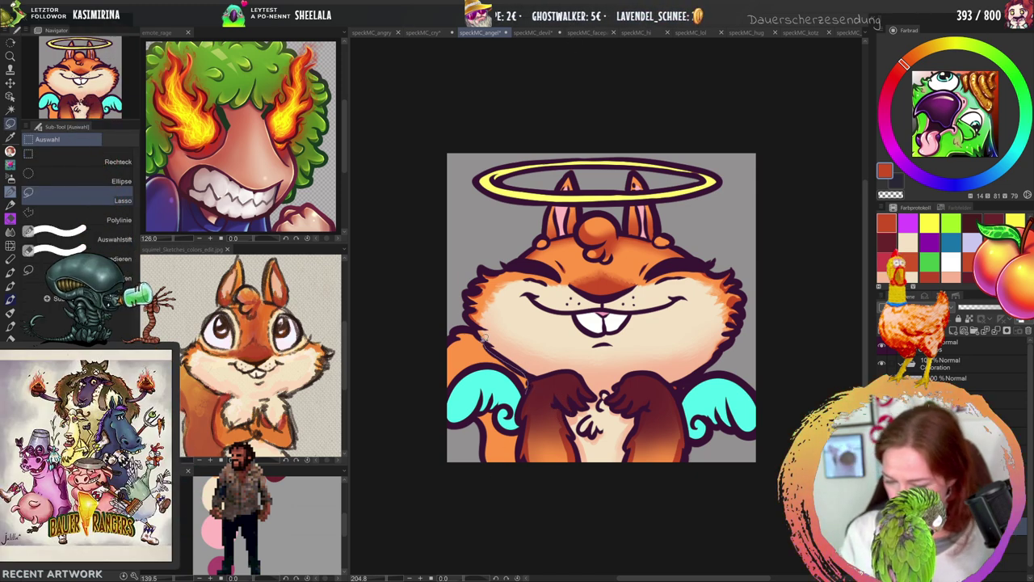
pyautogui.moveTo(442, 352)
pyautogui.mouseDown()
pyautogui.moveTo(444, 433)
pyautogui.moveTo(477, 418)
pyautogui.moveTo(492, 468)
pyautogui.moveTo(520, 475)
pyautogui.moveTo(523, 397)
pyautogui.mouseUp()
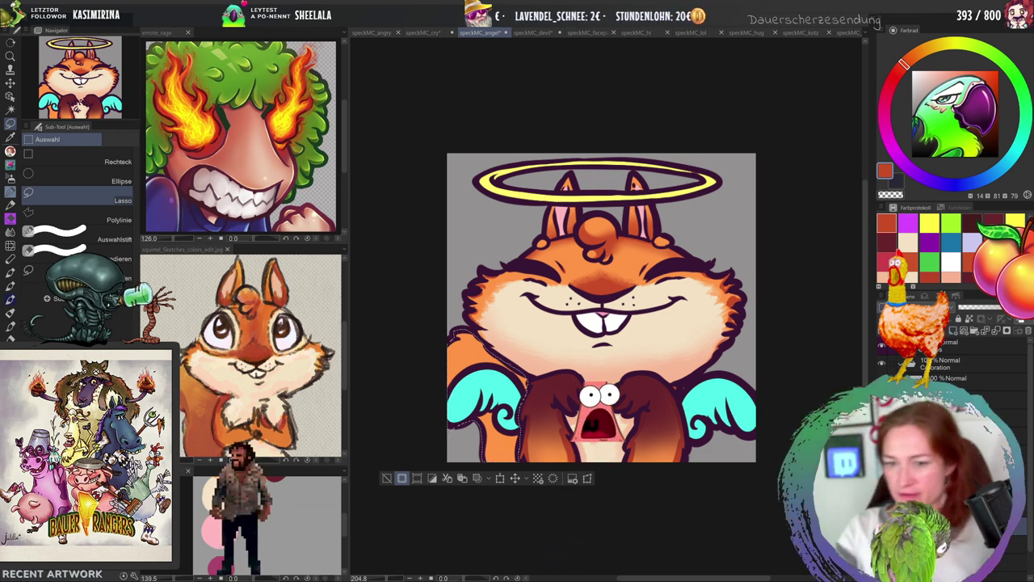
pyautogui.press('b')
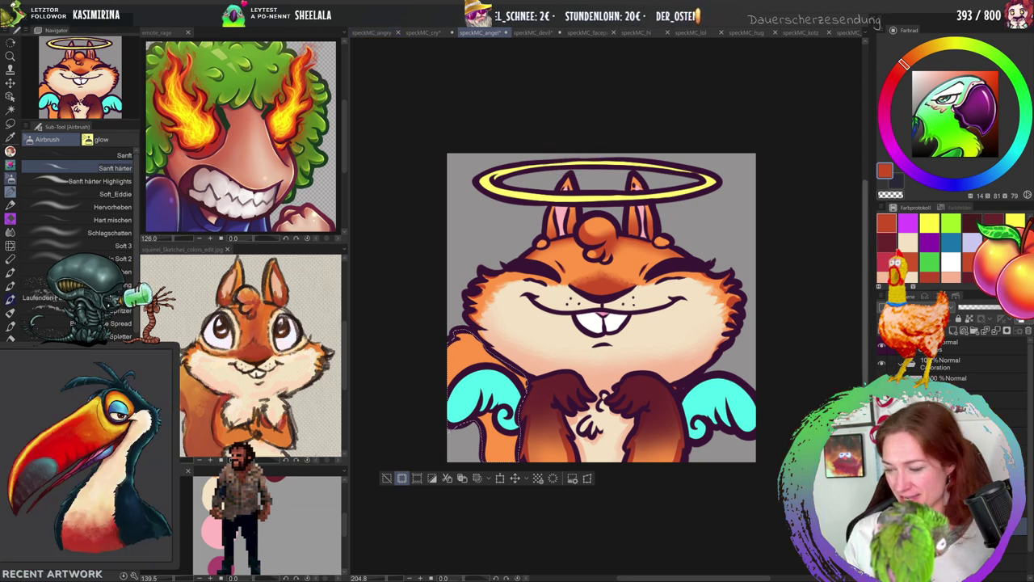
pyautogui.scroll(-3, 550, 451)
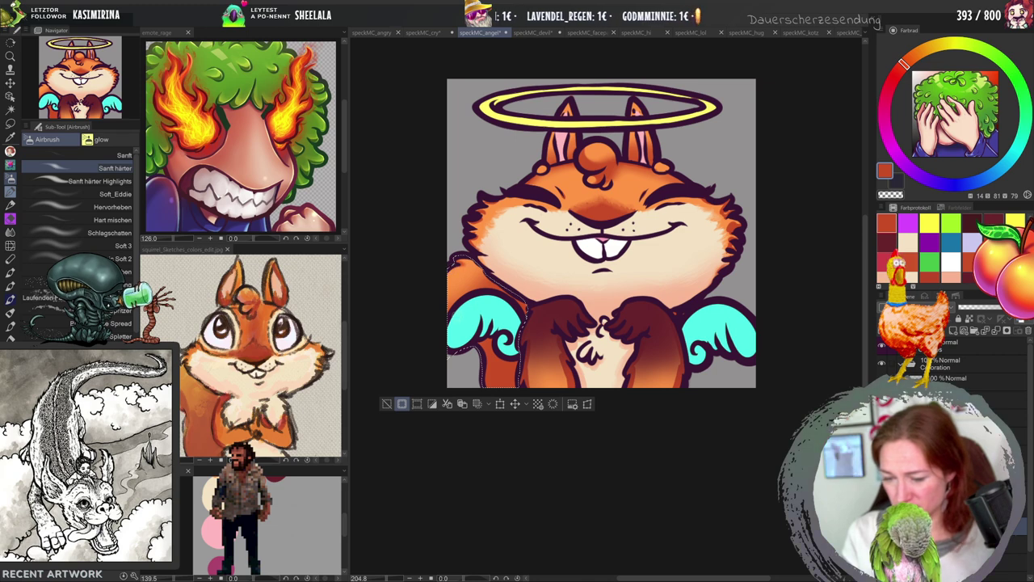
pyautogui.hotkey('ctrl', 'd')
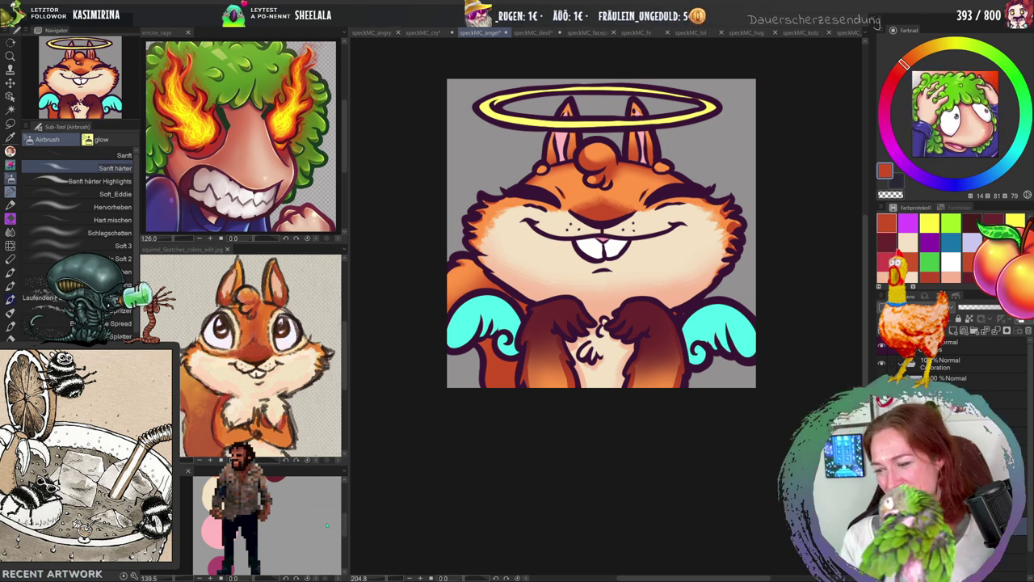
# Refine the angel squirrel's fur shading with the Hart mischen eraser, Sanft härter airbrush, Awesome Blender and G-Pen oStabi.
pyautogui.press('e')
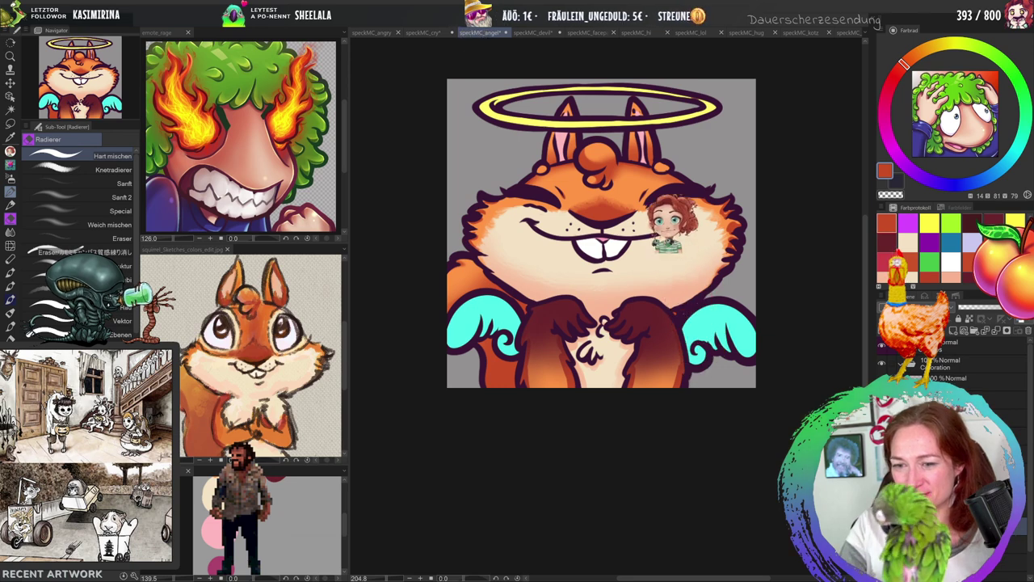
pyautogui.press('b')
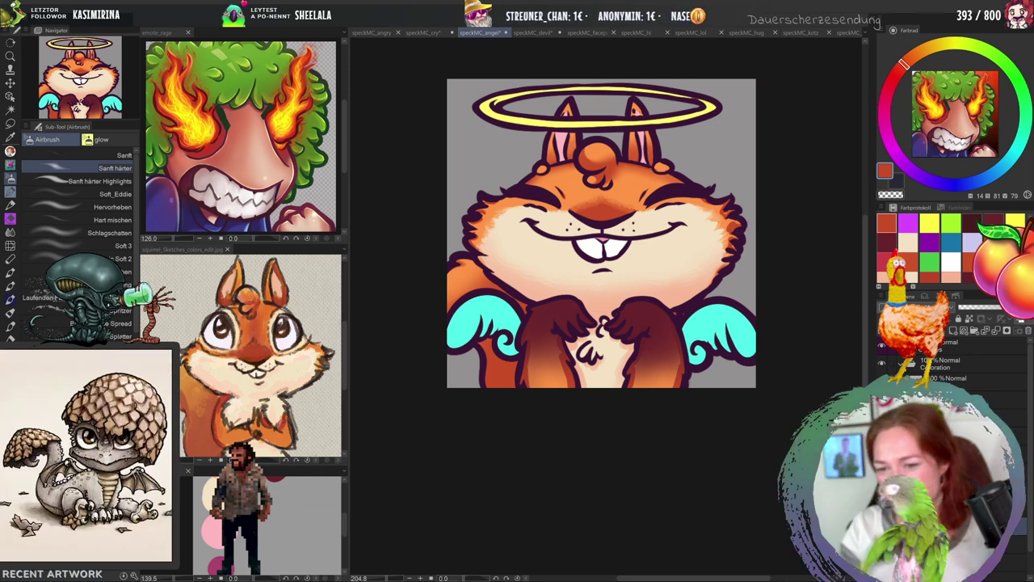
pyautogui.press('j')
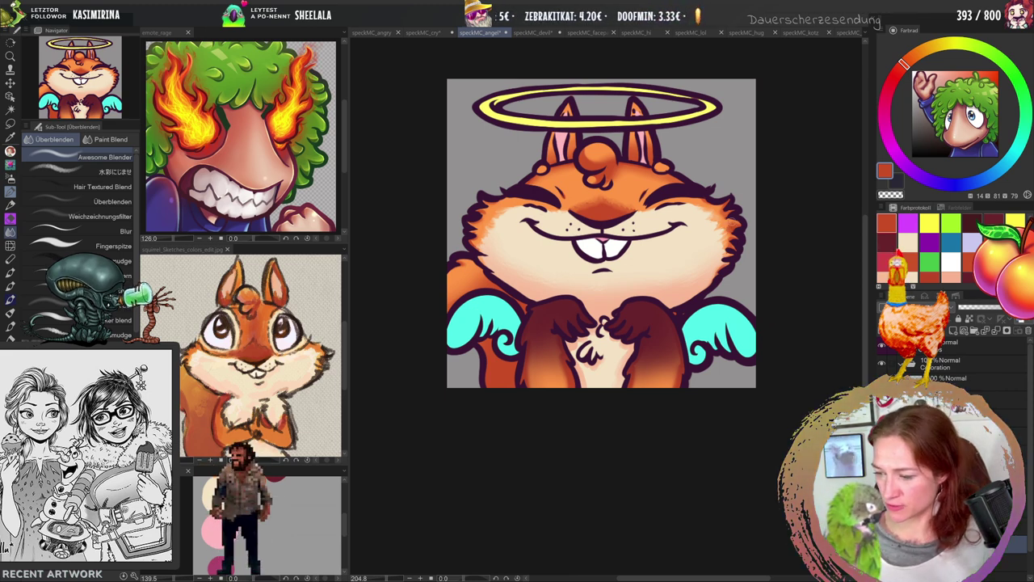
pyautogui.press('p')
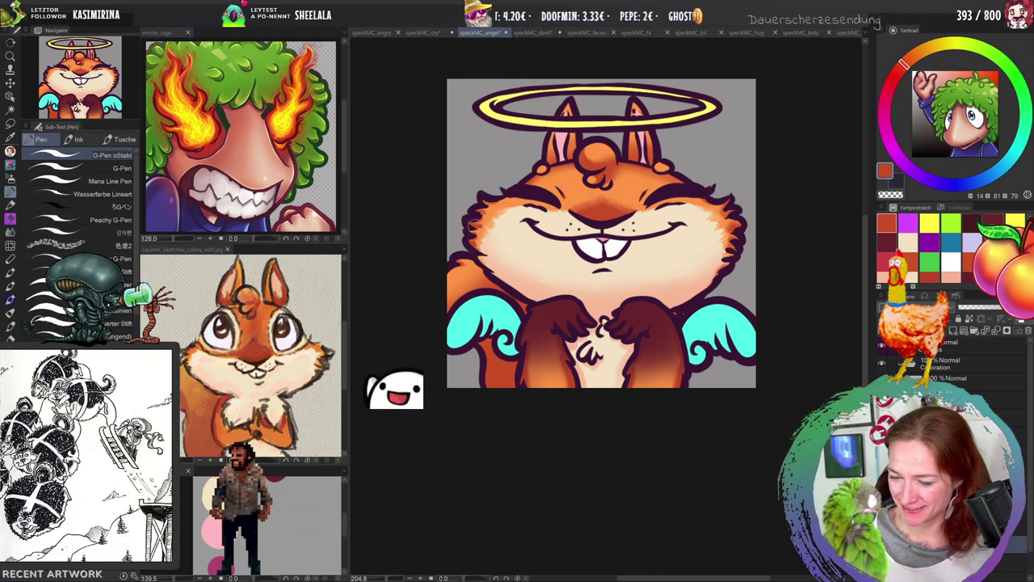
pyautogui.press('j')
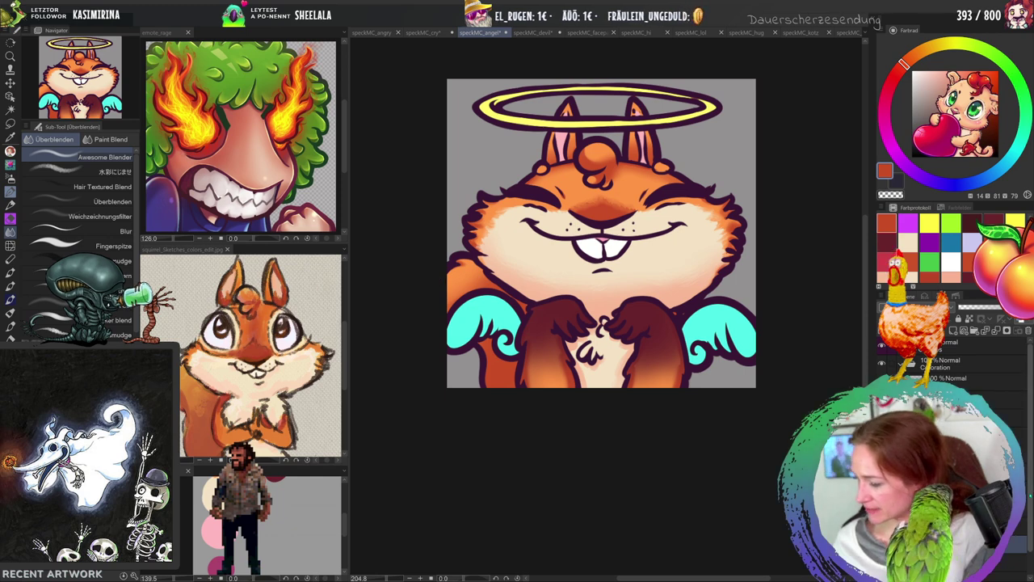
# Switch to the wing colour layer and paint near-white feather highlights on both turquoise wings with G-Pen oStabi.
pyautogui.click(1016, 417)
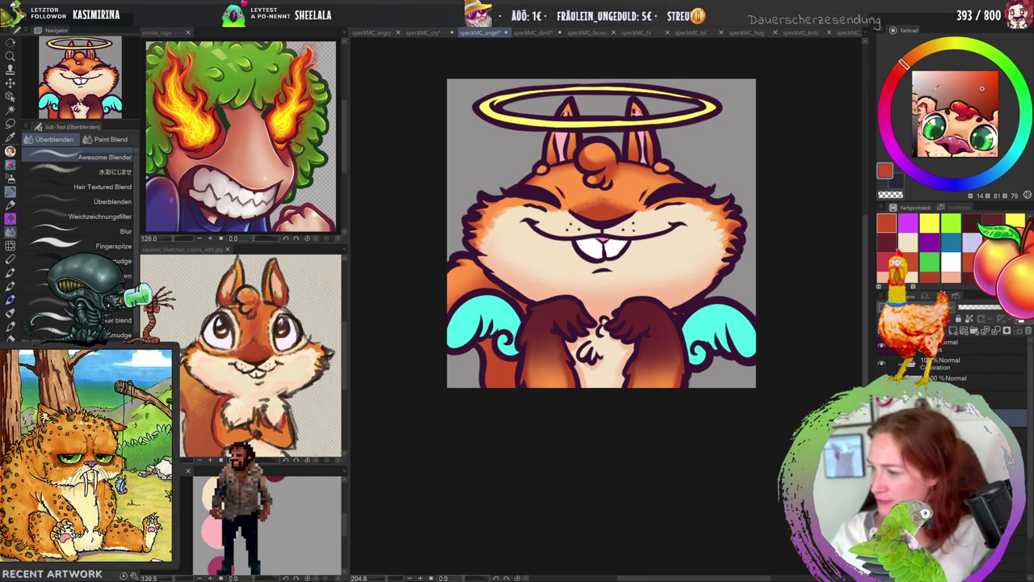
pyautogui.press('x')
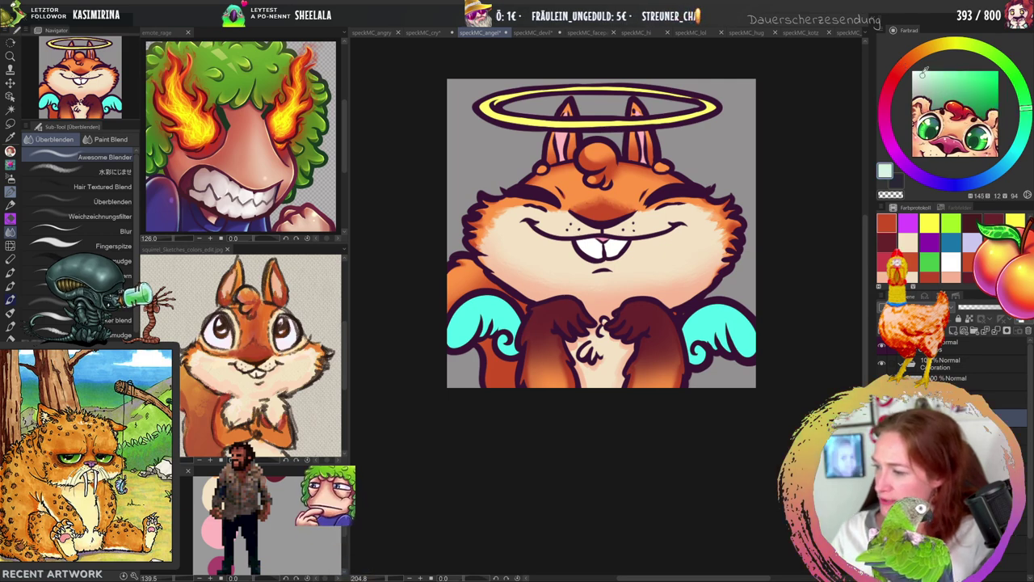
pyautogui.press('p')
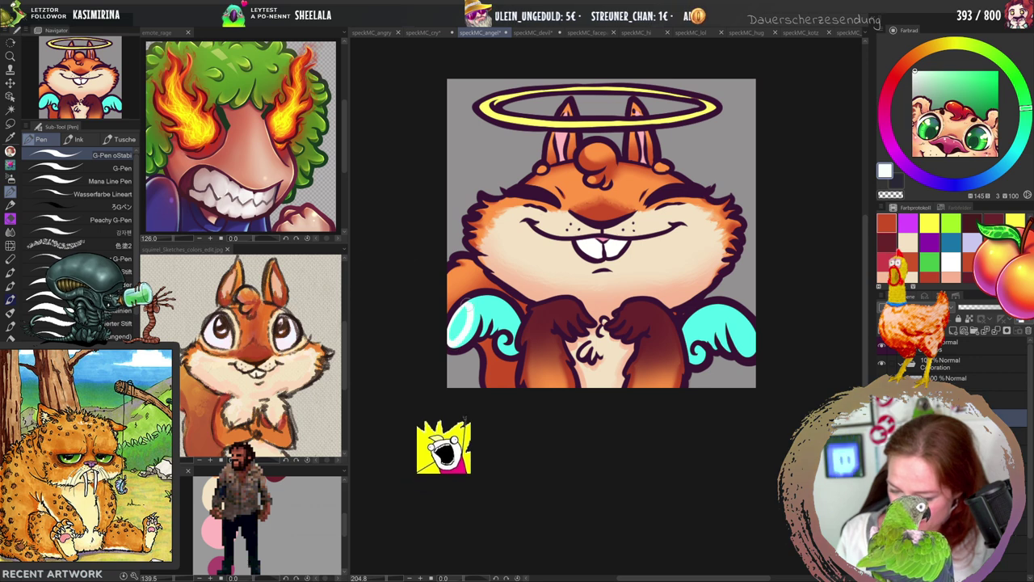
pyautogui.moveTo(465, 317); pyautogui.dragTo(456, 341)
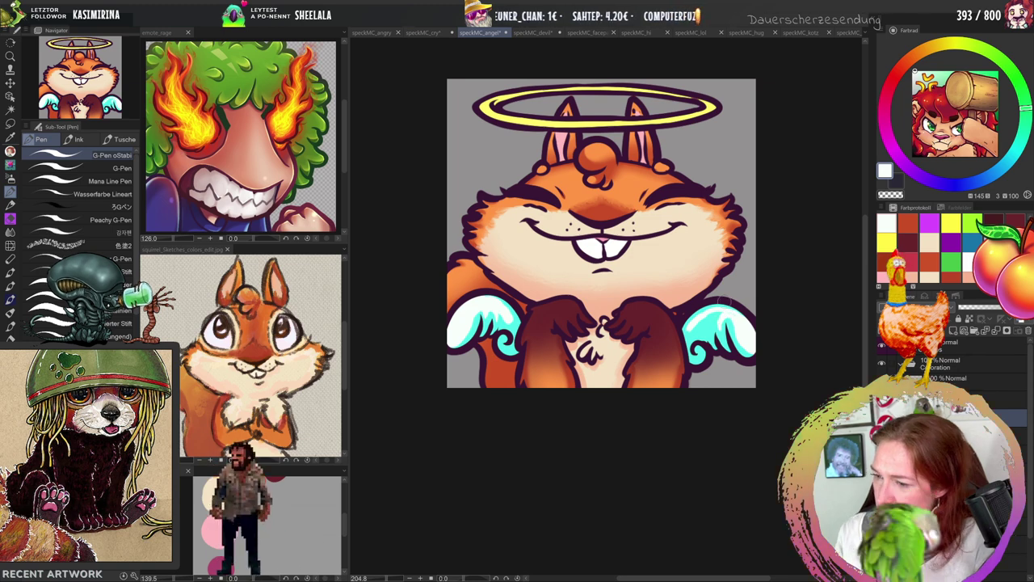
pyautogui.click(800, 32)
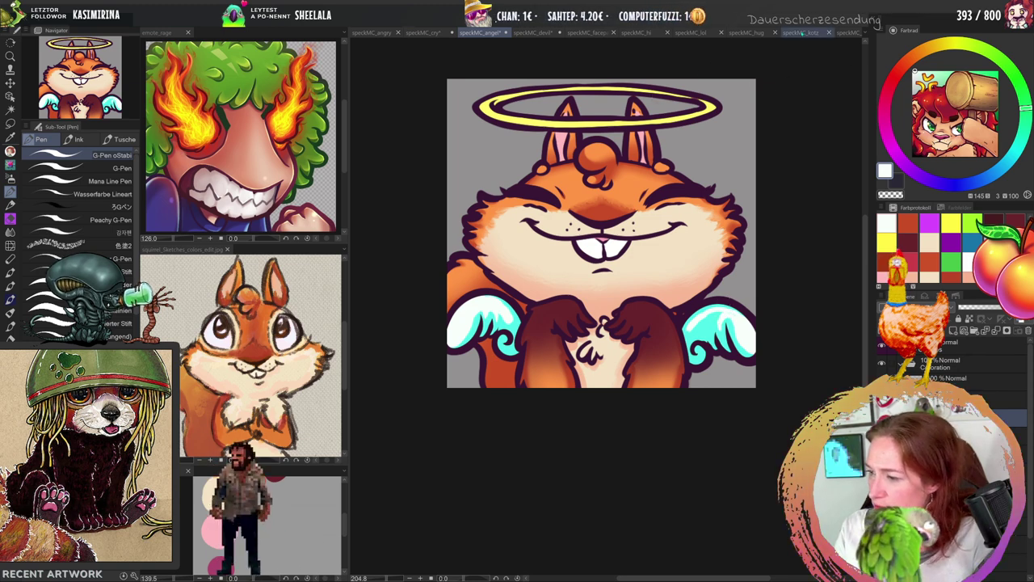
pyautogui.click(483, 33)
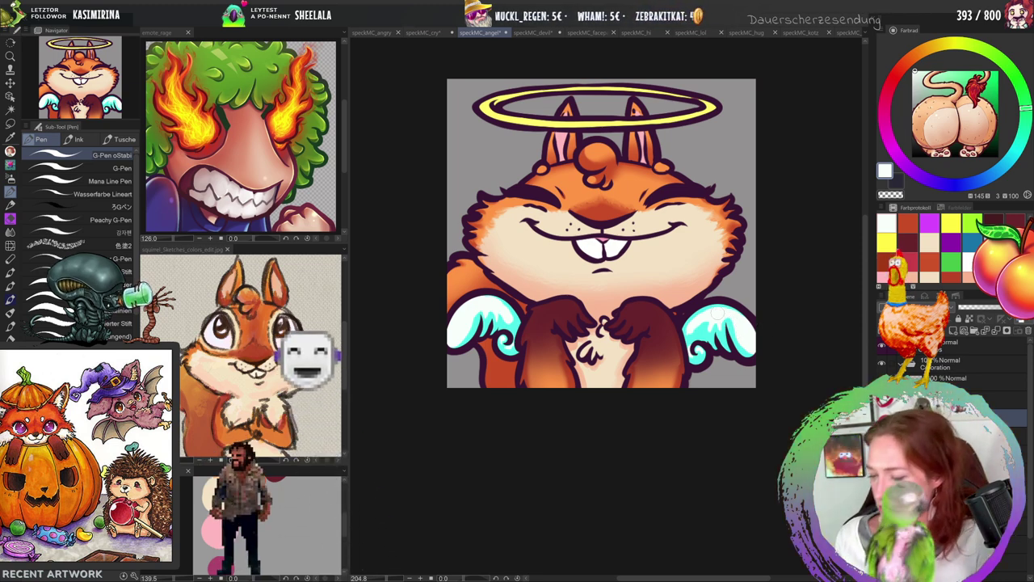
# Soften the white highlights into the turquoise of both angel wings with Awesome Blender.
pyautogui.press('j')
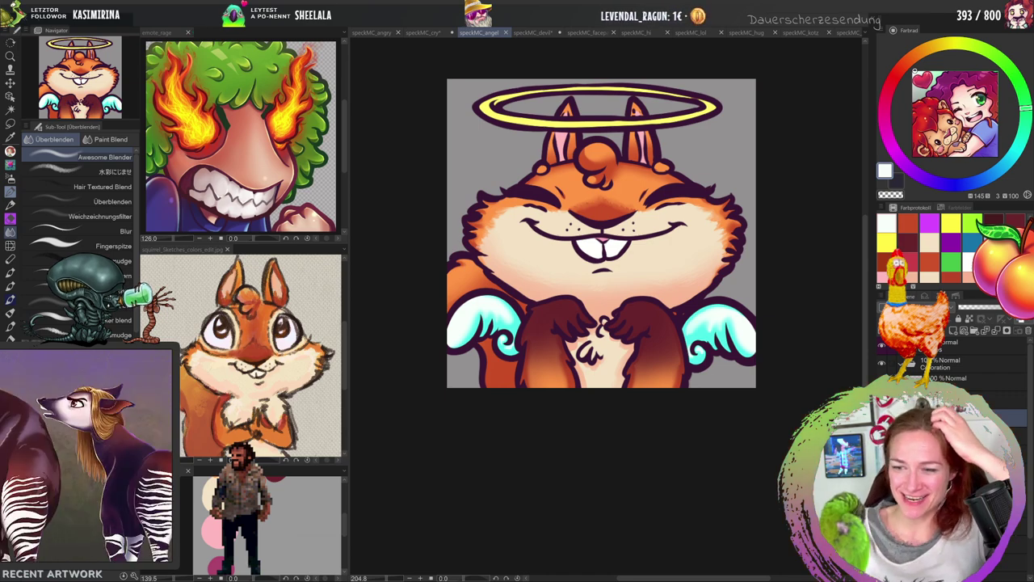
pyautogui.hotkey('ctrl', 'space')
pyautogui.click(616, 159)
pyautogui.click(616, 159)
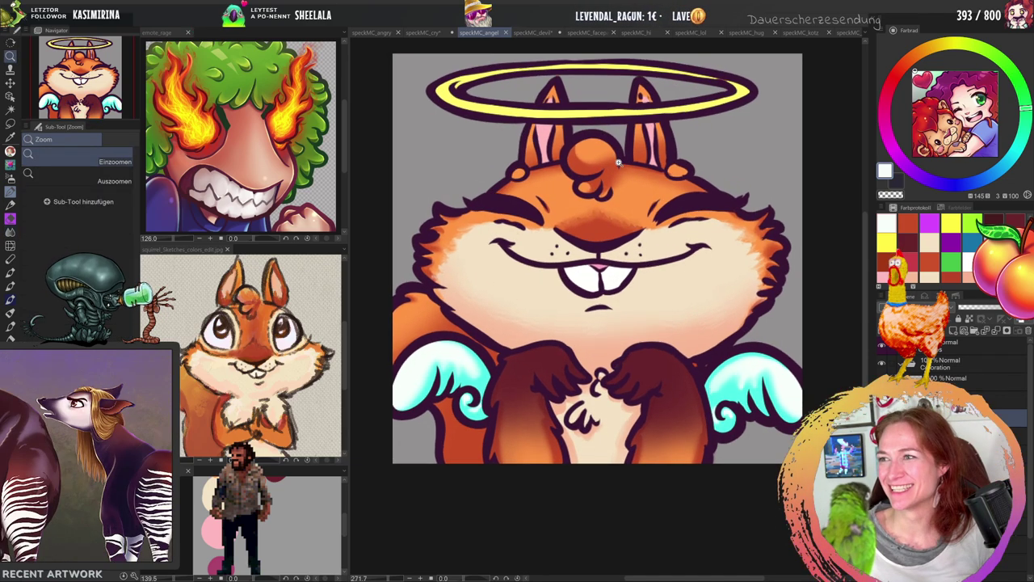
pyautogui.moveTo(618, 170); pyautogui.dragTo(620, 179)
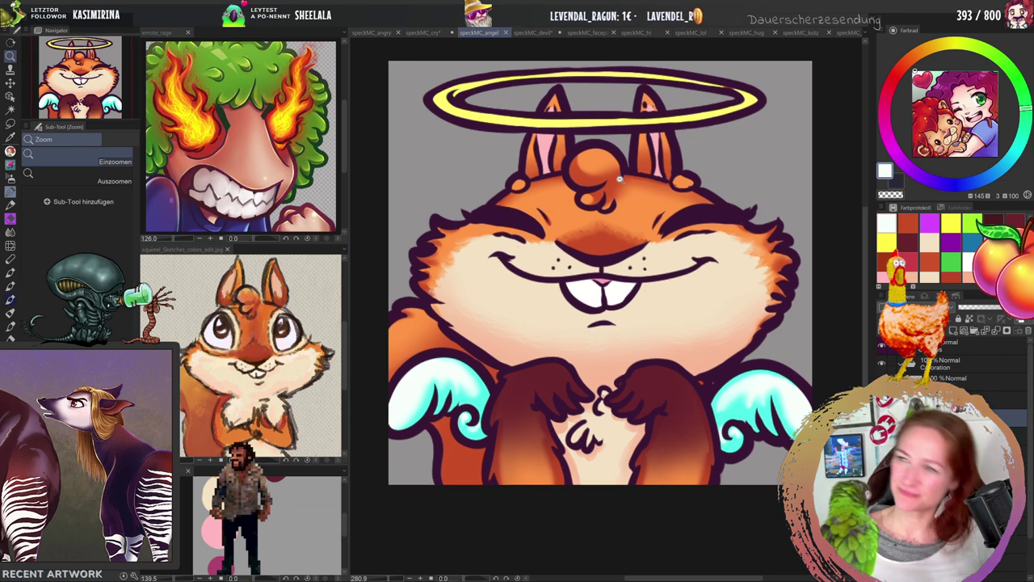